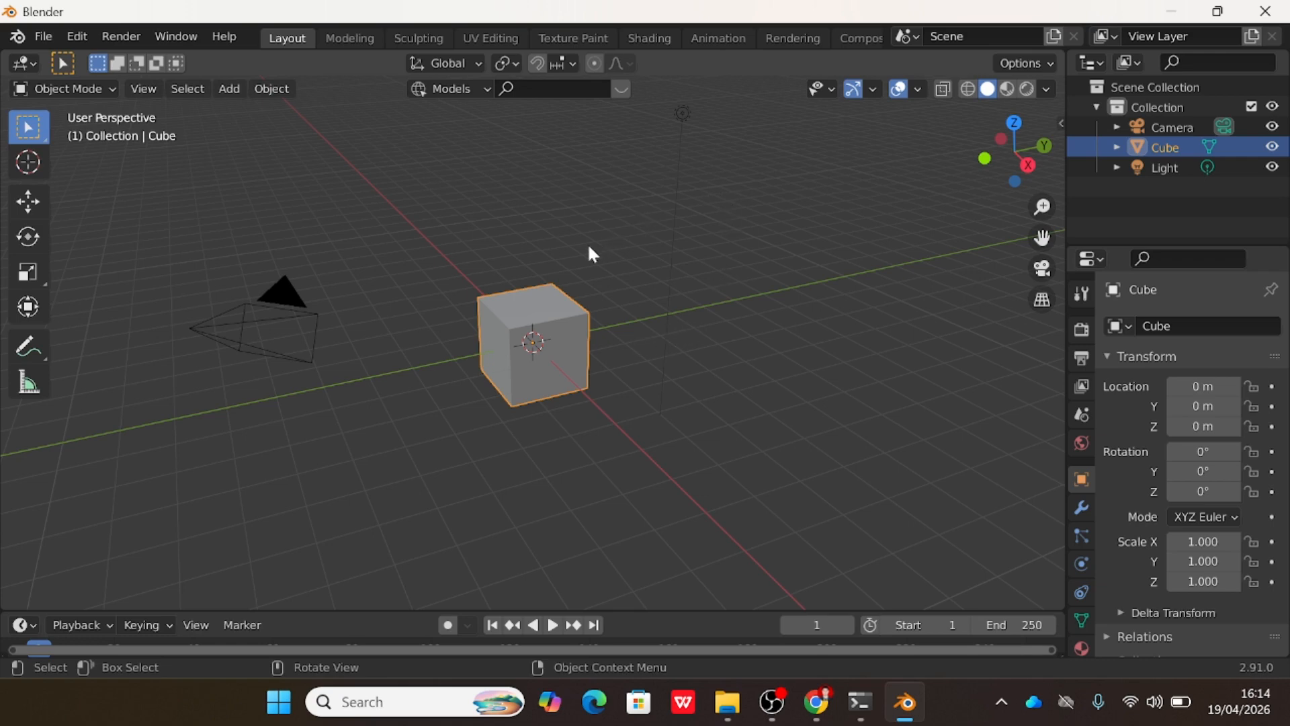
Delete the camera and the light from the scene.
{"action": "left_click", "coordinate": [300, 324]}
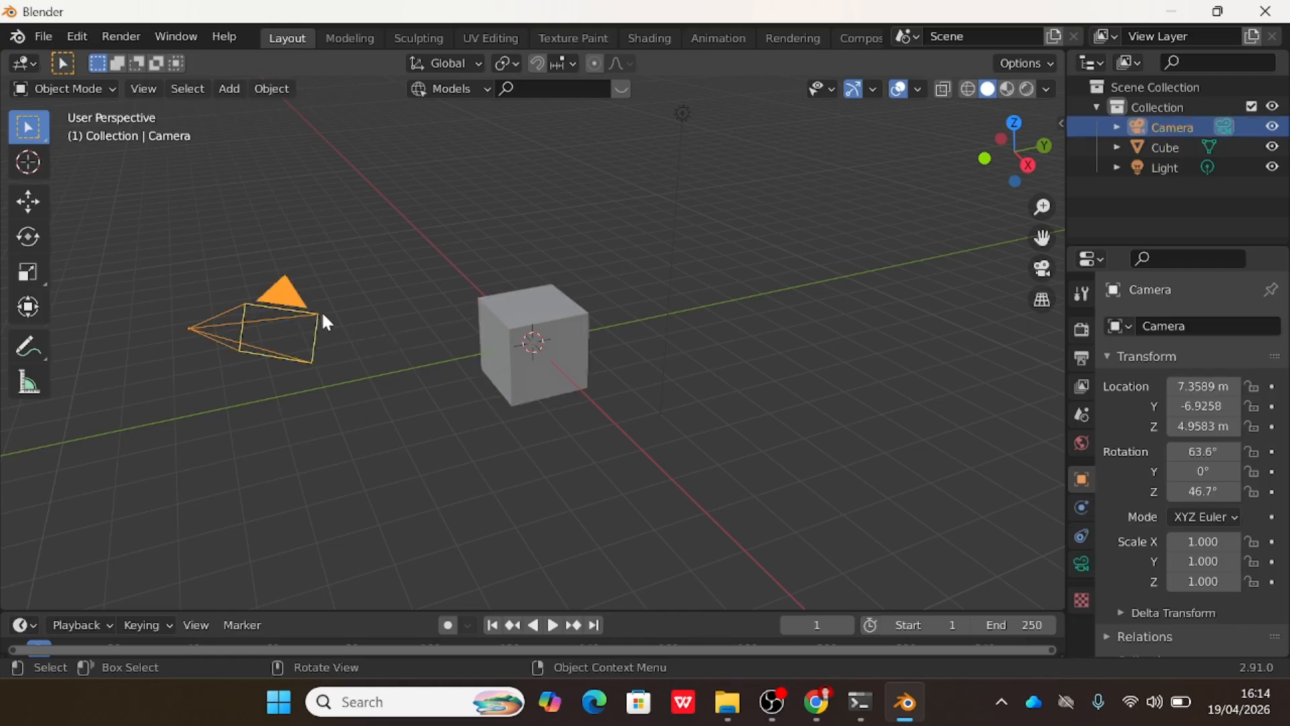
{"action": "left_click", "coordinate": [669, 180], "text": "shift"}
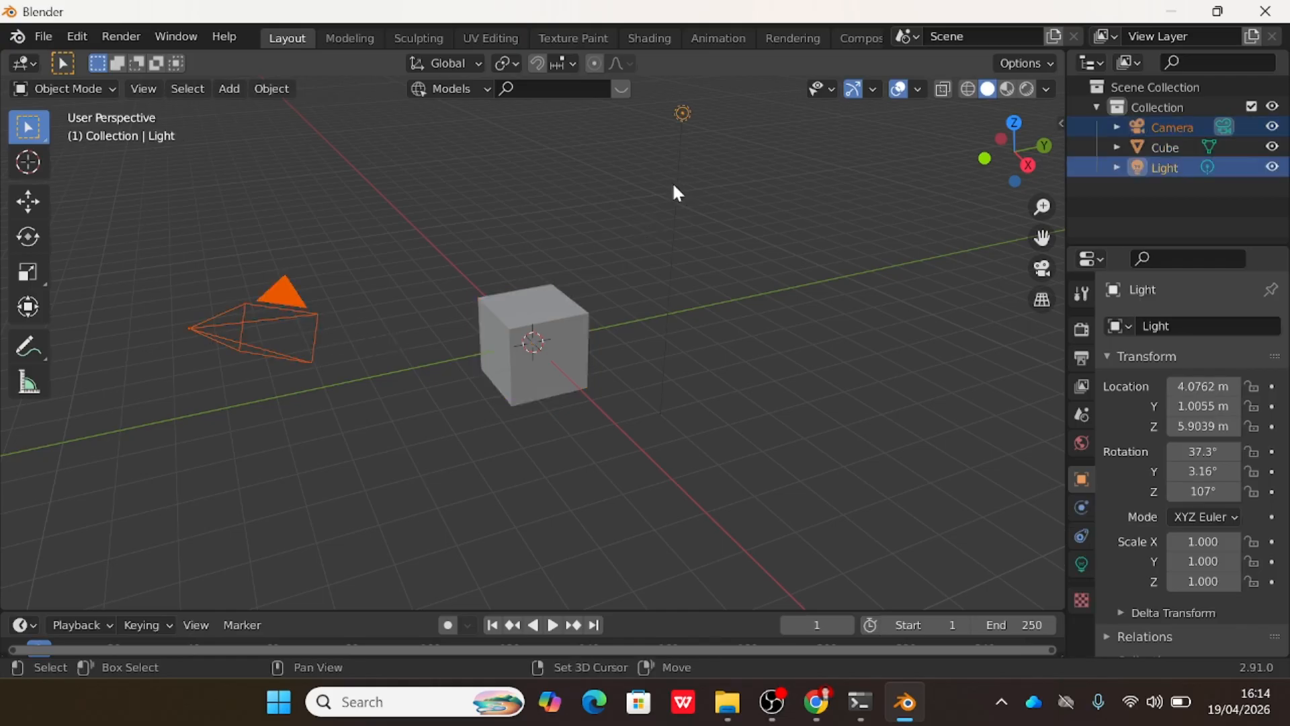
{"action": "key", "text": "x"}
{"action": "left_click", "coordinate": [660, 188]}
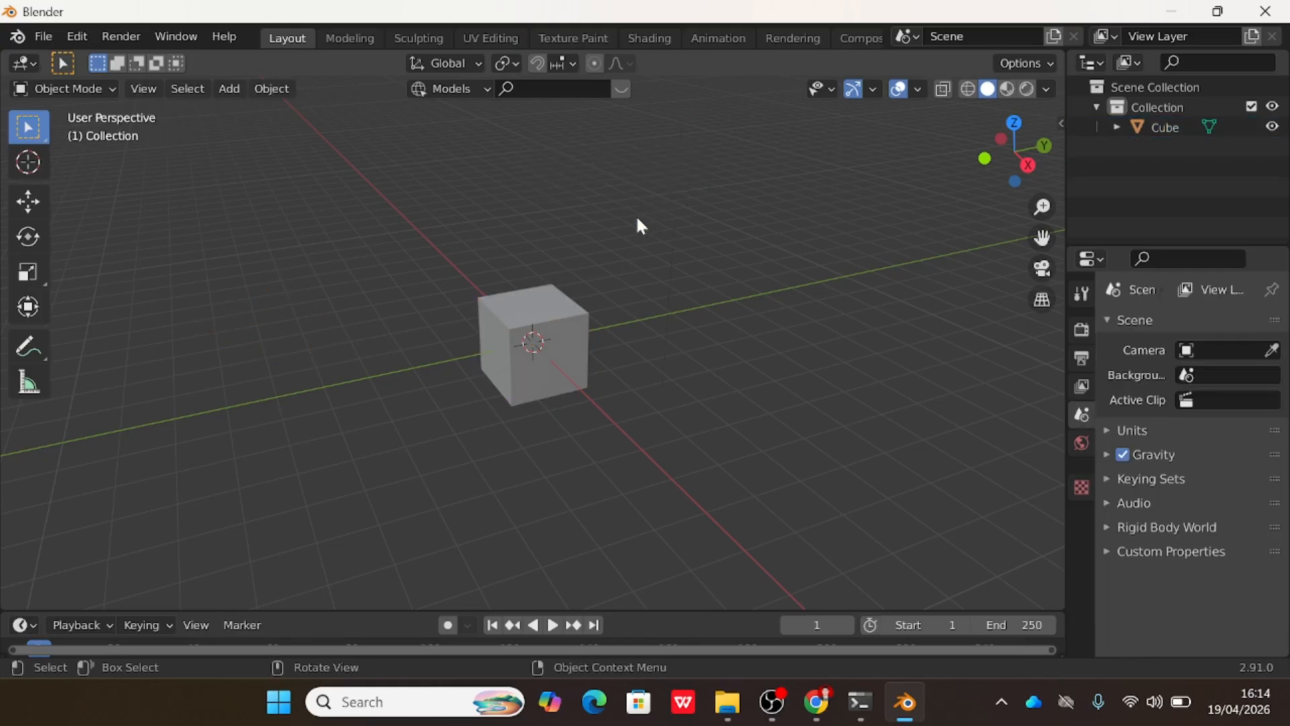
Add a Subdivision Surface modifier to the cube.
{"action": "left_click", "coordinate": [543, 327]}
{"action": "scroll", "coordinate": [834, 313], "scroll_direction": "up", "scroll_amount": 2}
{"action": "left_click", "coordinate": [1081, 508]}
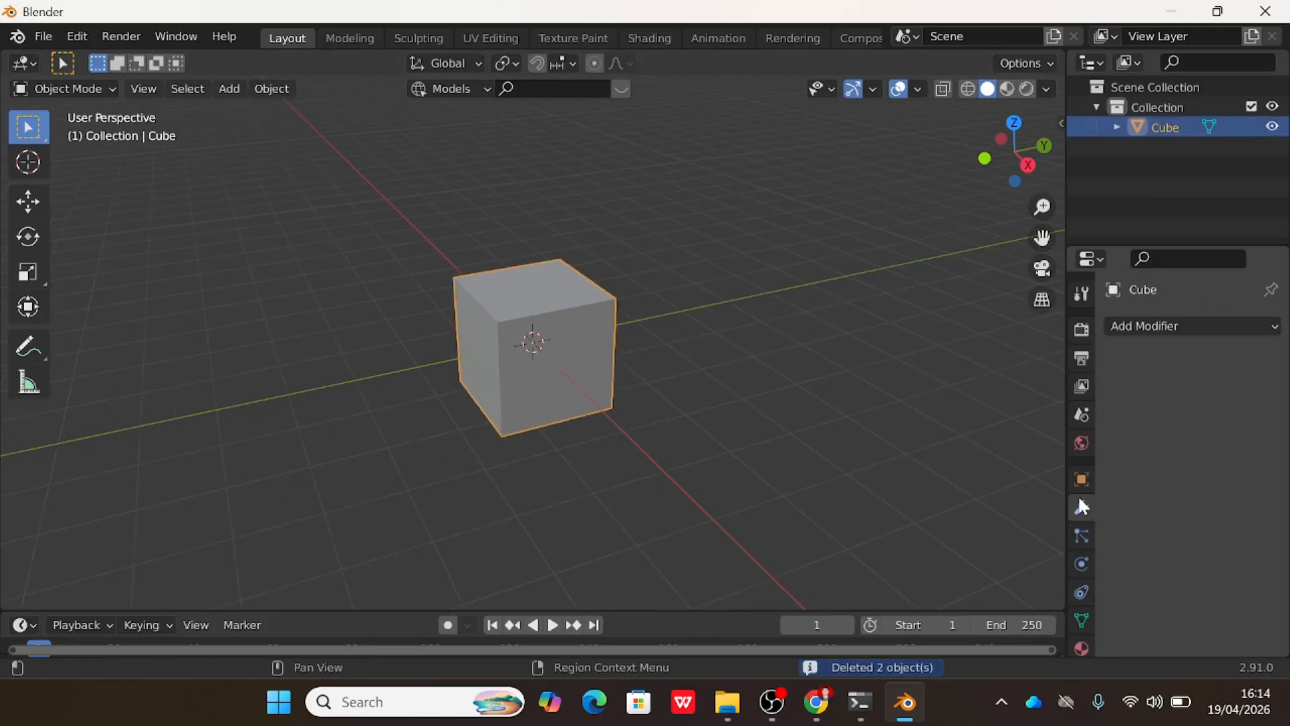
{"action": "left_click", "coordinate": [1183, 326]}
{"action": "scroll", "coordinate": [894, 599], "scroll_direction": "down", "scroll_amount": 3}
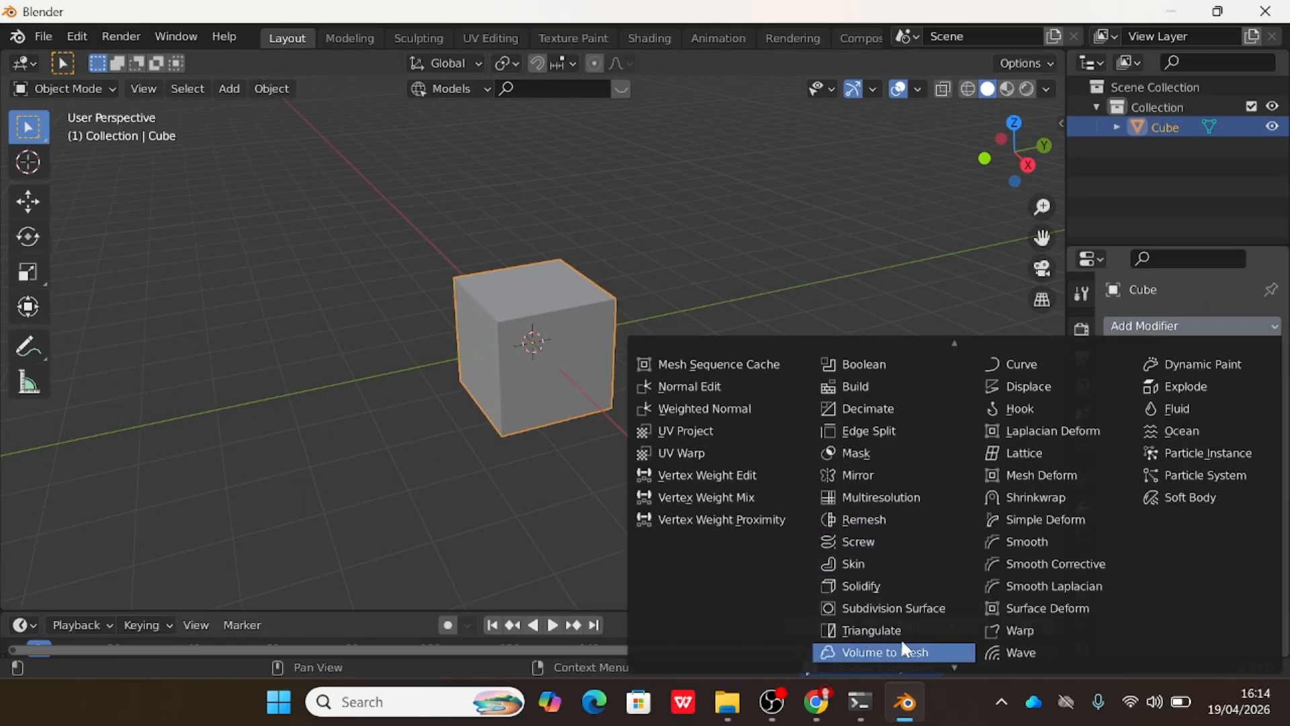
{"action": "left_click", "coordinate": [907, 607]}
Raise the subdivision level until the cube becomes a smooth sphere and apply the modifier.
{"action": "left_click", "coordinate": [1248, 414]}
{"action": "left_click", "coordinate": [1248, 414]}
{"action": "left_click", "coordinate": [1248, 414]}
{"action": "left_click", "coordinate": [1250, 414]}
{"action": "scroll", "coordinate": [892, 400], "scroll_direction": "up", "scroll_amount": 2}
{"action": "left_click", "coordinate": [1230, 359]}
{"action": "left_click", "coordinate": [1203, 387]}
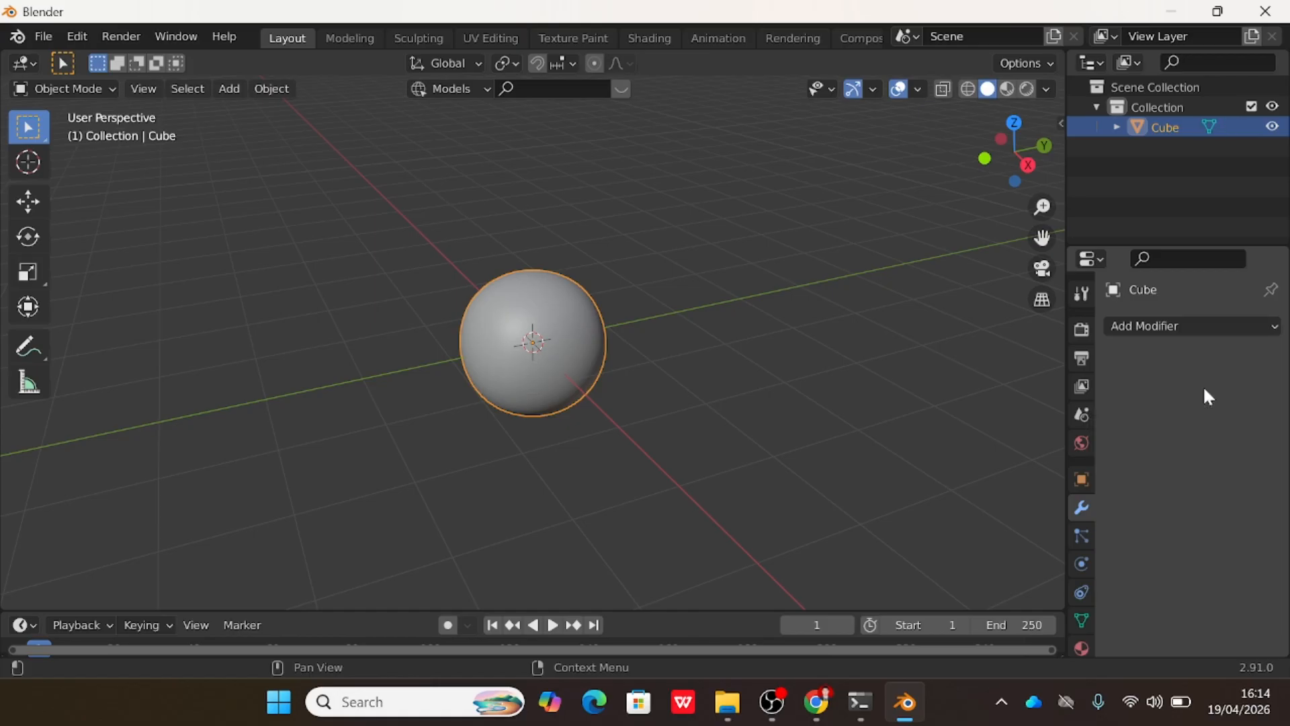
Switch to the Sculpting workspace and enable X-axis mirroring for the sculpt brushes.
{"action": "left_click", "coordinate": [1027, 164]}
{"action": "scroll", "coordinate": [549, 252], "scroll_direction": "up", "scroll_amount": 1}
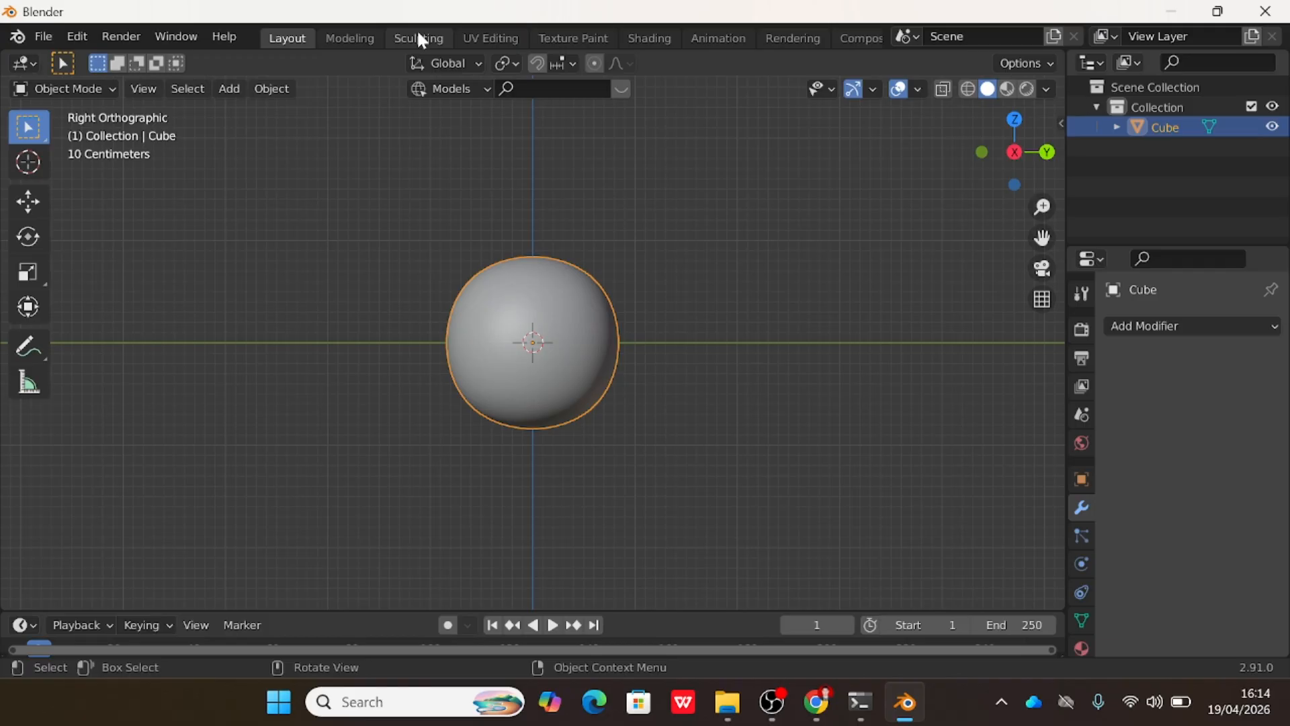
{"action": "left_click", "coordinate": [418, 37]}
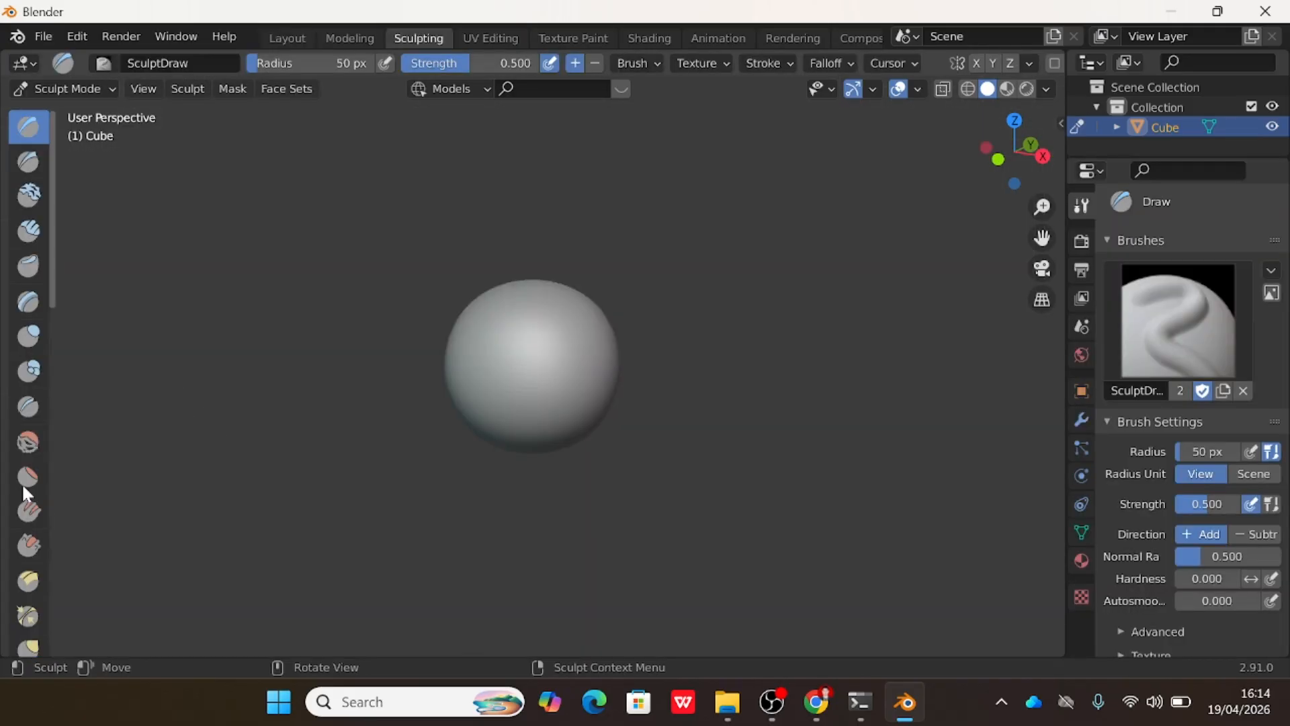
{"action": "scroll", "coordinate": [23, 494], "scroll_direction": "down", "scroll_amount": 3}
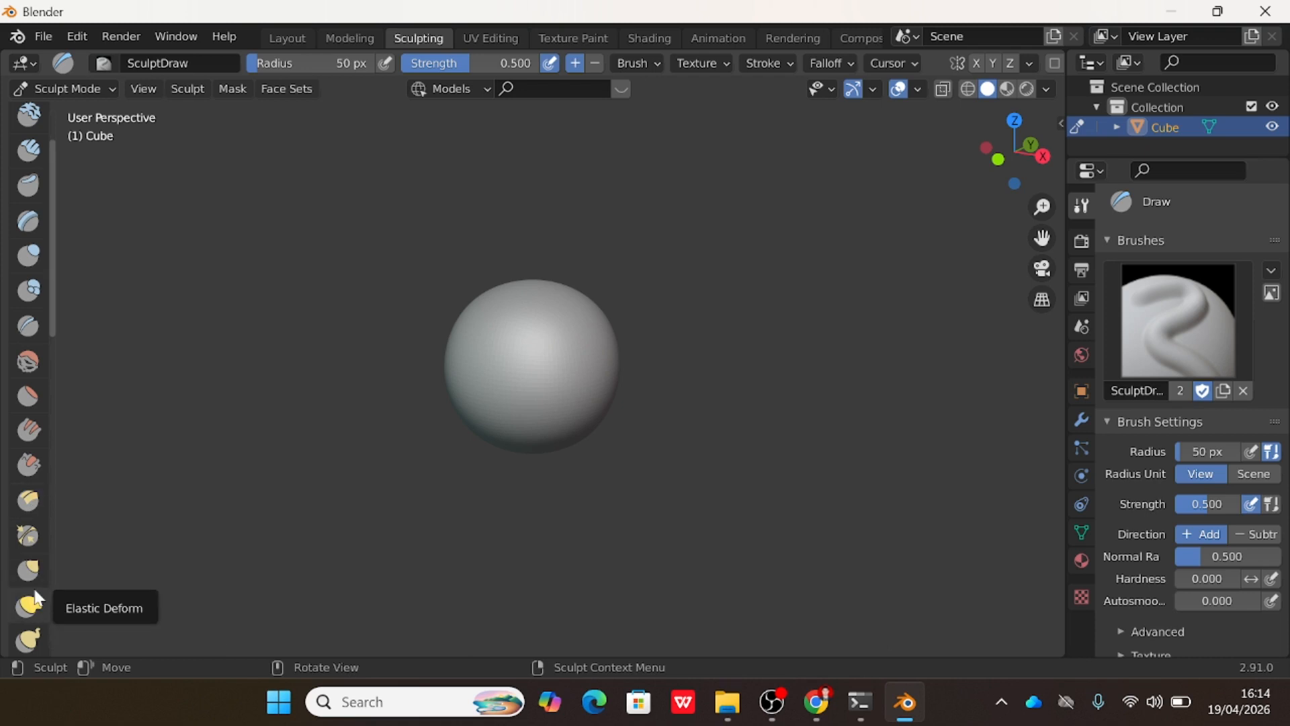
{"action": "scroll", "coordinate": [38, 558], "scroll_direction": "down", "scroll_amount": 1}
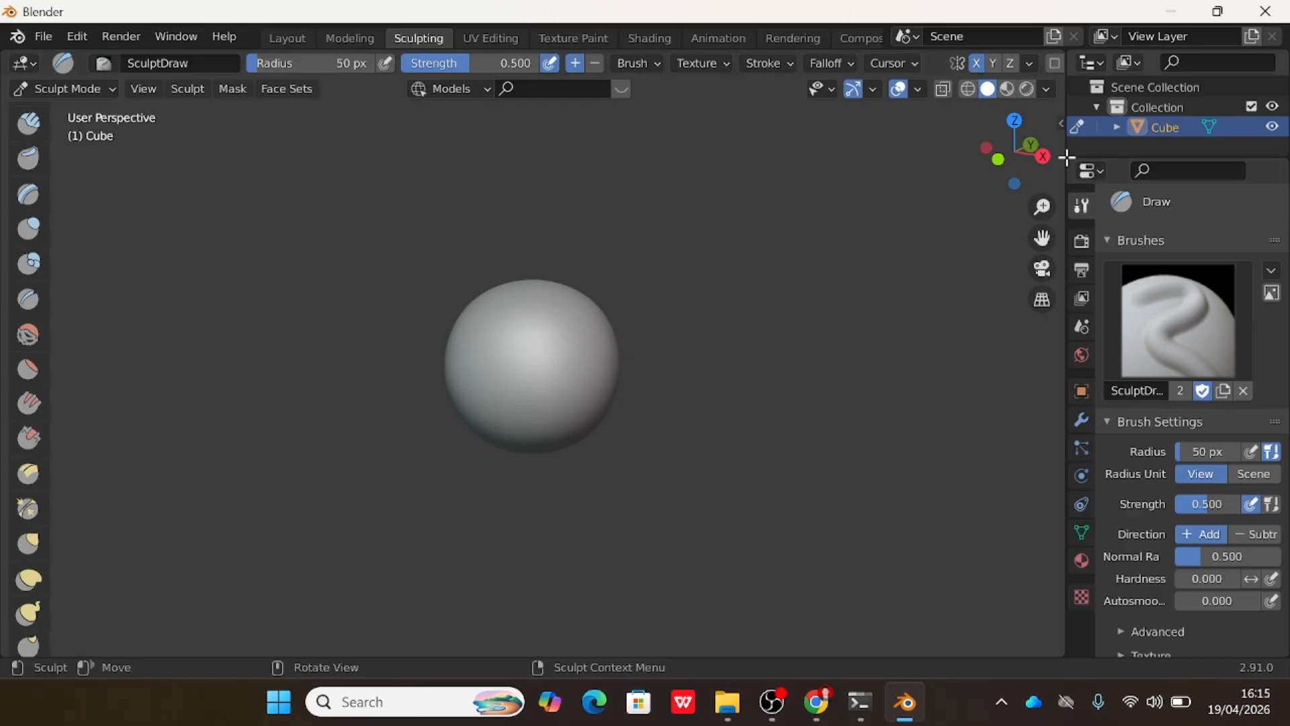
Split the properties area horizontally and turn its upper part into an Image Editor.
{"action": "left_click_drag", "start_coordinate": [1066, 158], "coordinate": [1125, 403]}
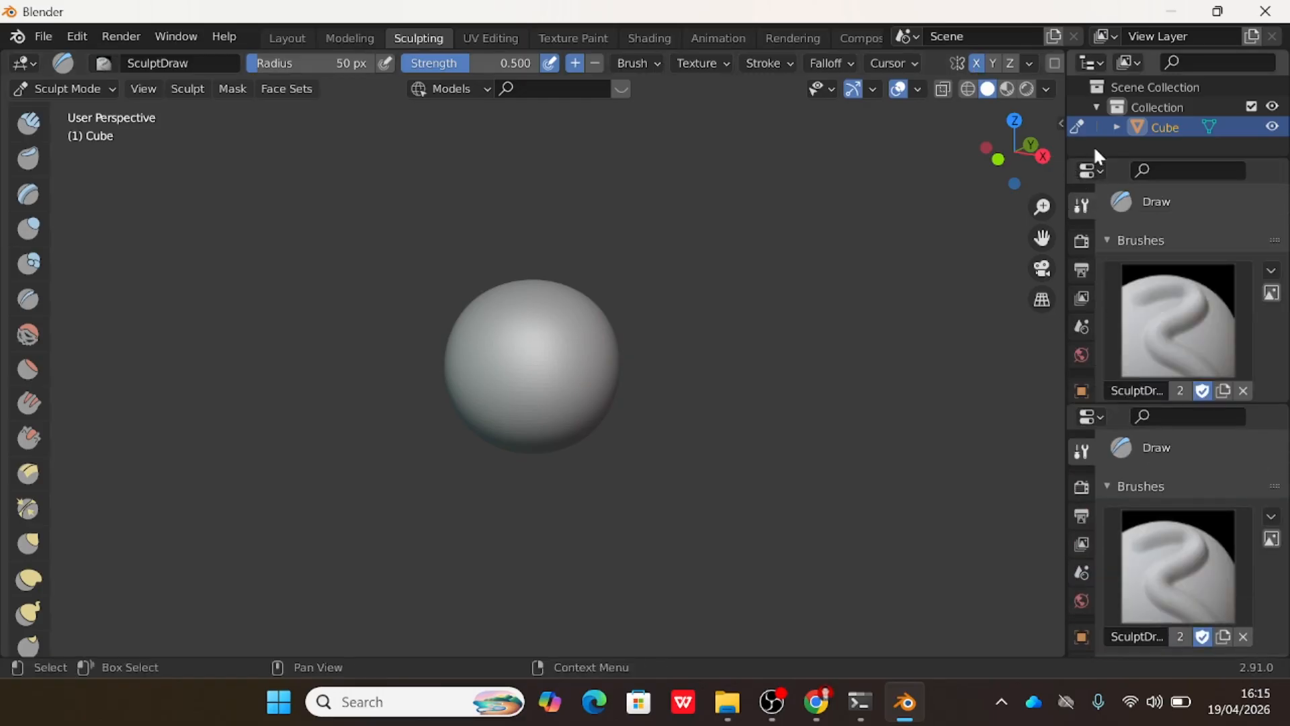
{"action": "left_click", "coordinate": [1092, 168]}
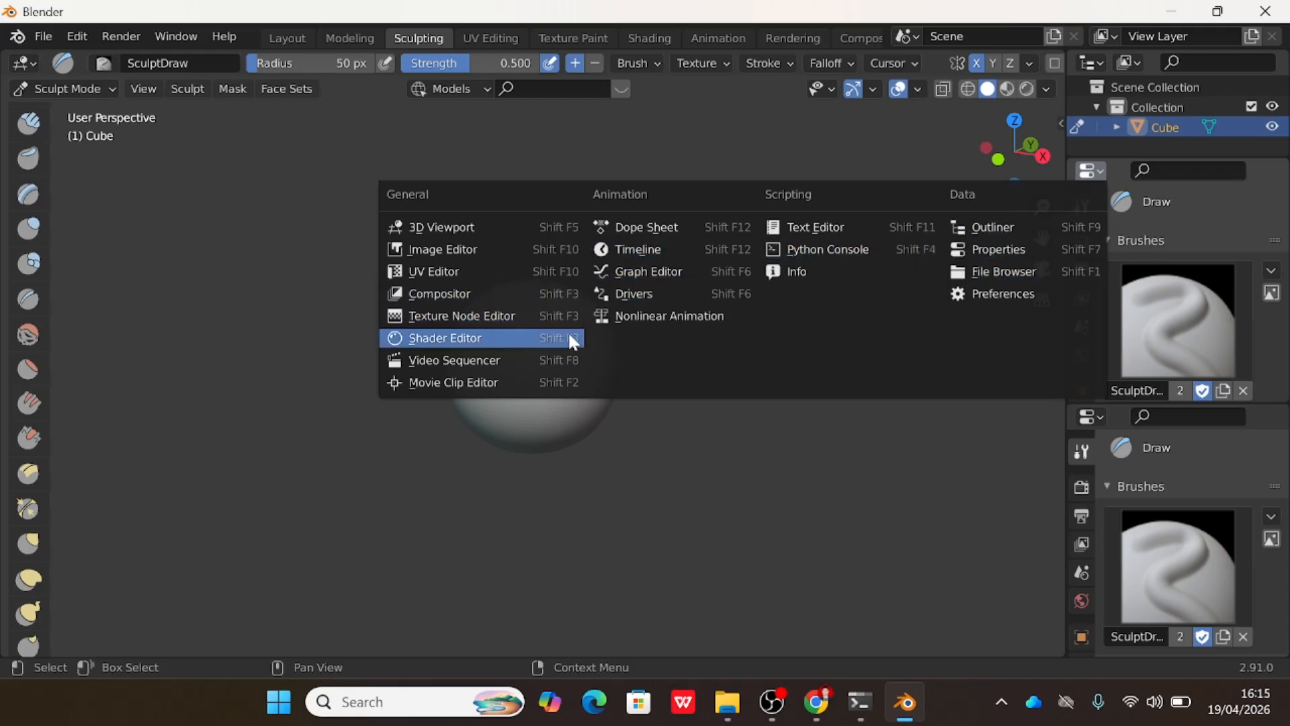
{"action": "left_click", "coordinate": [455, 251]}
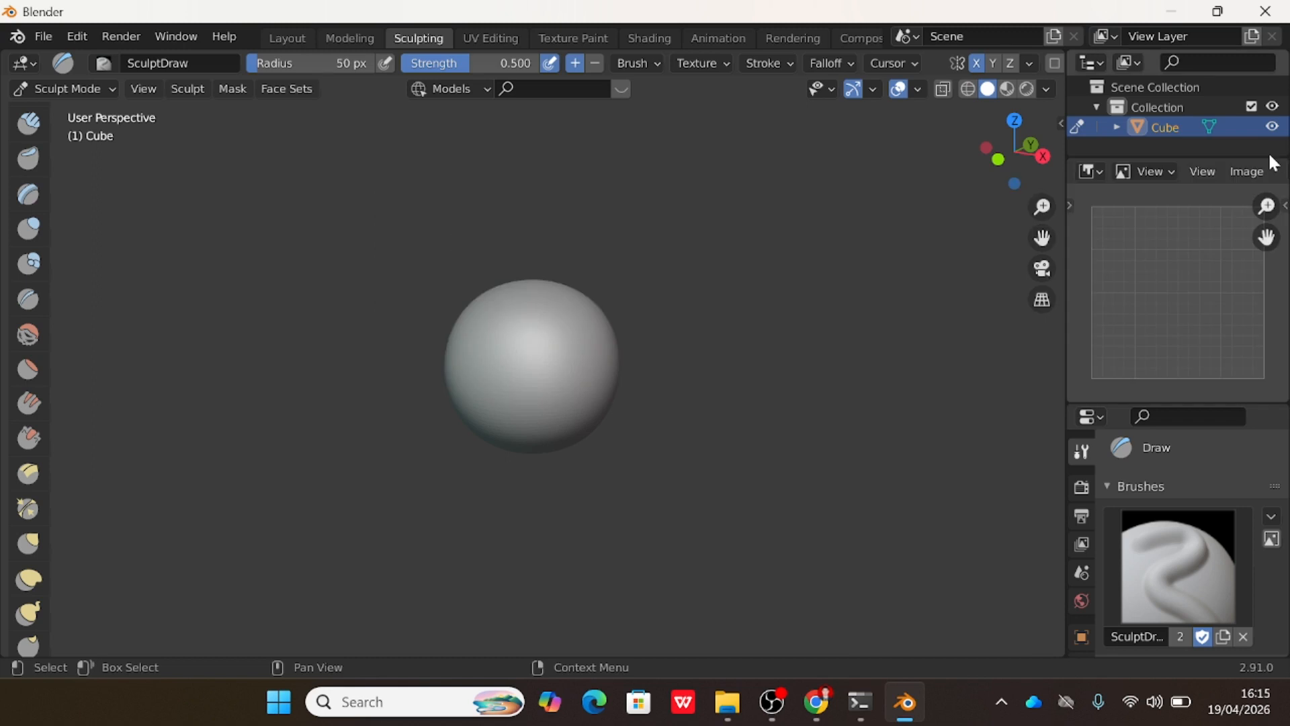
Begin opening an image in the Image Editor and search the Downloads folder for "shark".
{"action": "scroll", "coordinate": [1274, 164], "scroll_direction": "down", "scroll_amount": 3}
{"action": "left_click", "coordinate": [1207, 176]}
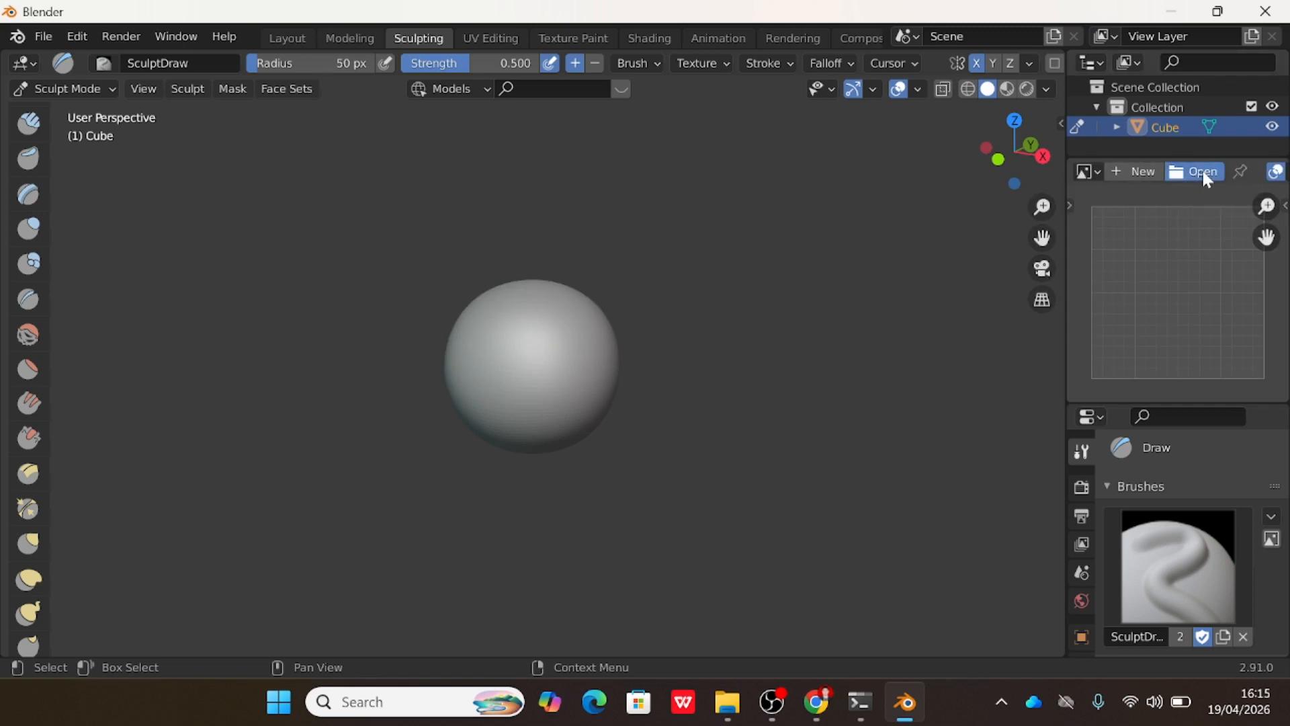
{"action": "left_click", "coordinate": [179, 252]}
{"action": "key", "text": "ctrl+f"}
{"action": "type", "text": "shar"}
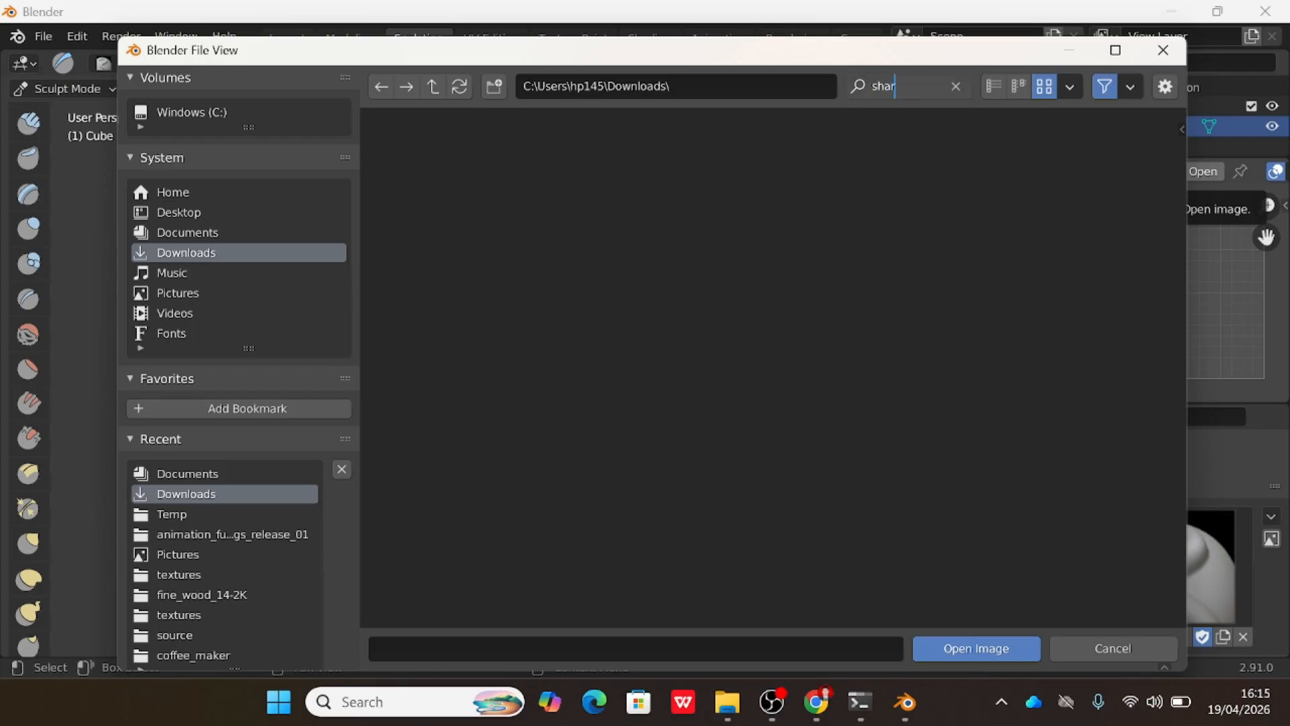
{"action": "type", "text": "k"}
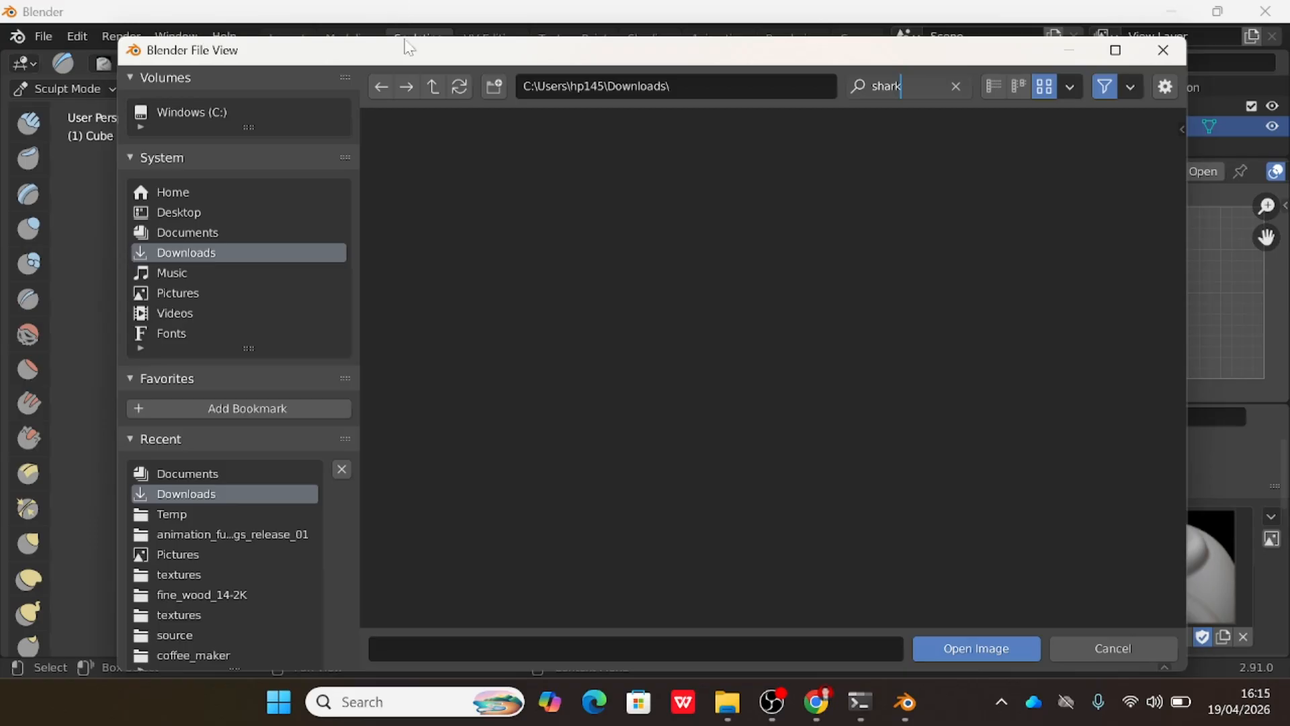
{"action": "left_click", "coordinate": [457, 87]}
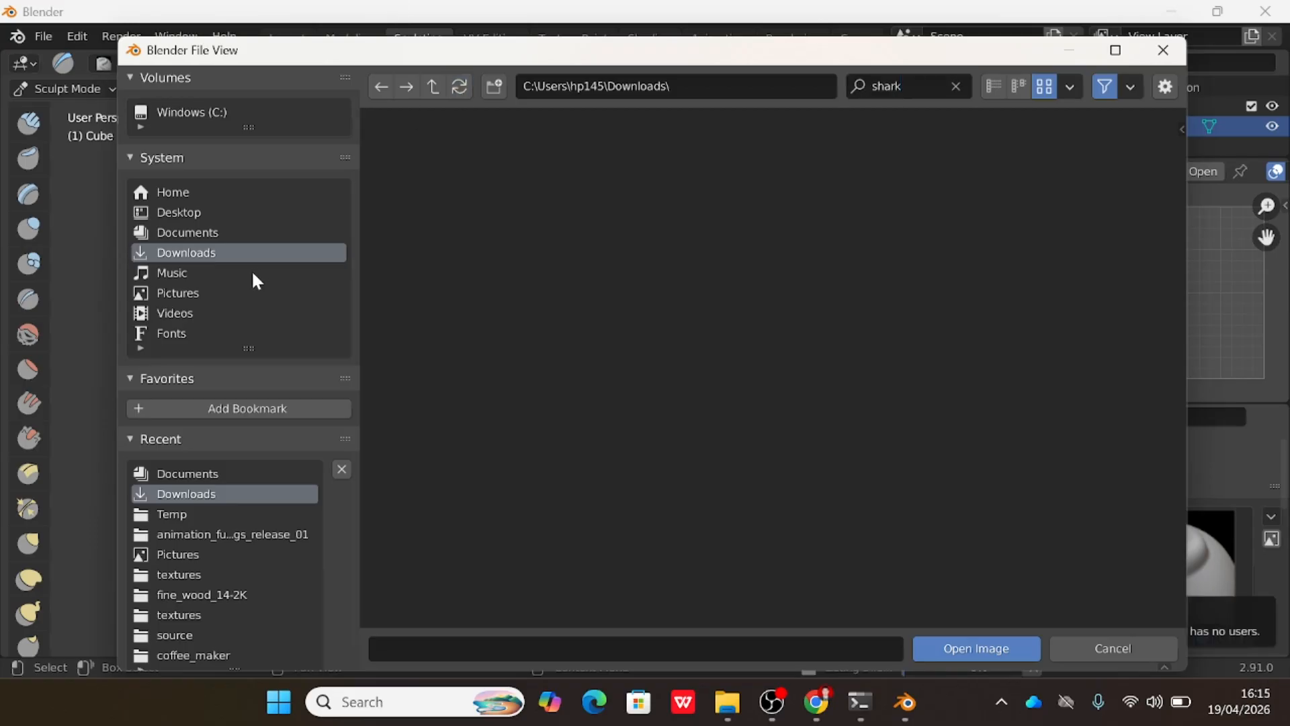
{"action": "left_click", "coordinate": [258, 234]}
Switch to Chrome and download the Shark-artwork.jpg attachment from the Gmail inbox.
{"action": "left_click", "coordinate": [816, 702]}
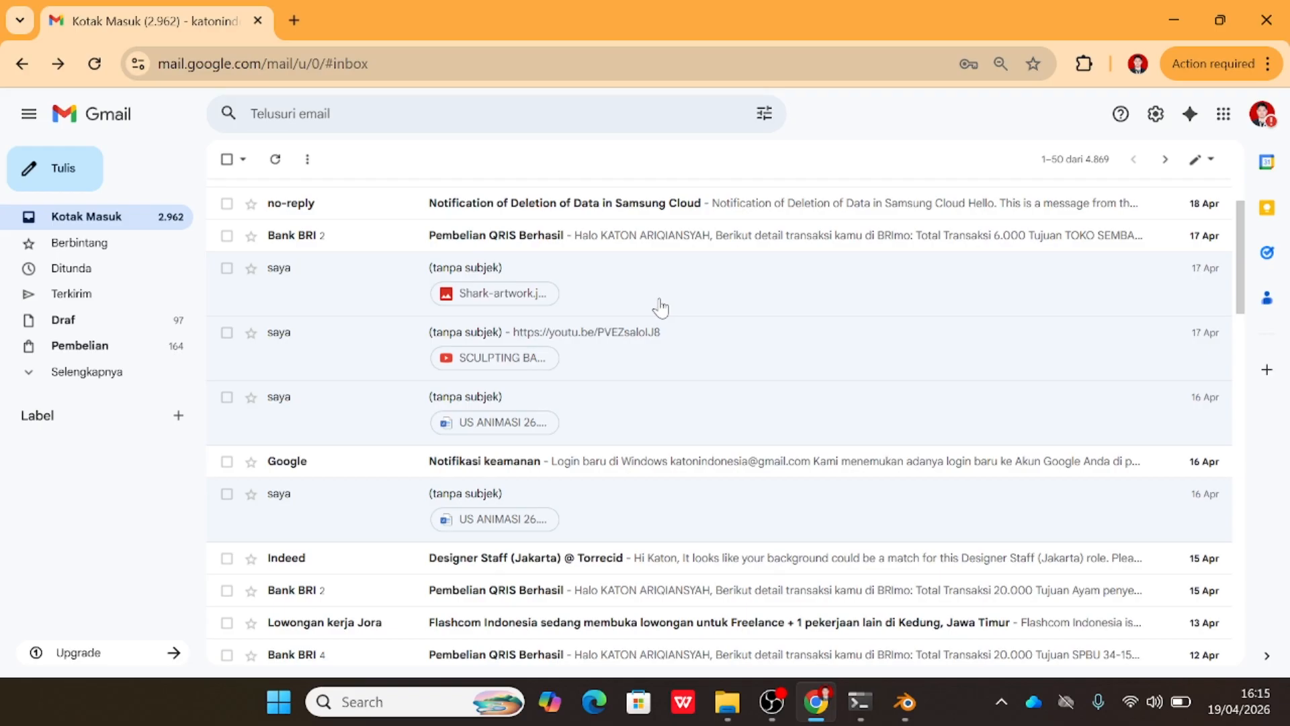
{"action": "scroll", "coordinate": [665, 329], "scroll_direction": "up", "scroll_amount": 2}
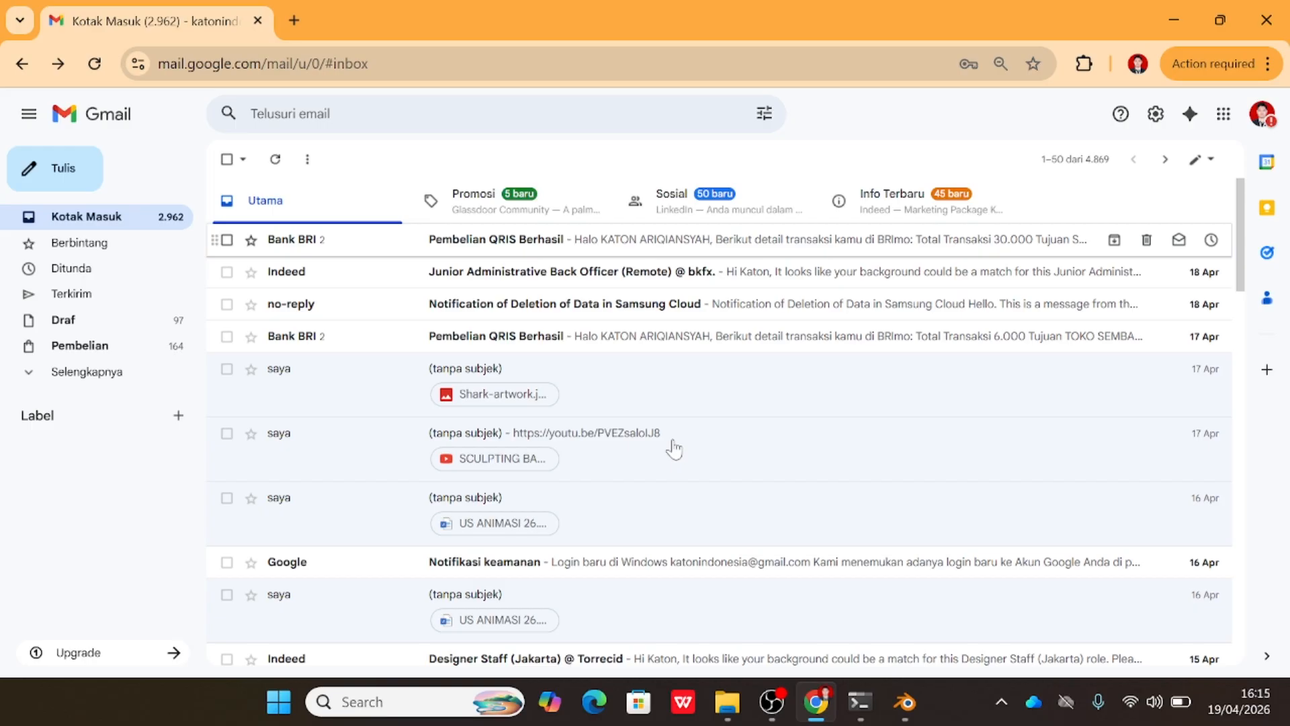
{"action": "left_click", "coordinate": [495, 394]}
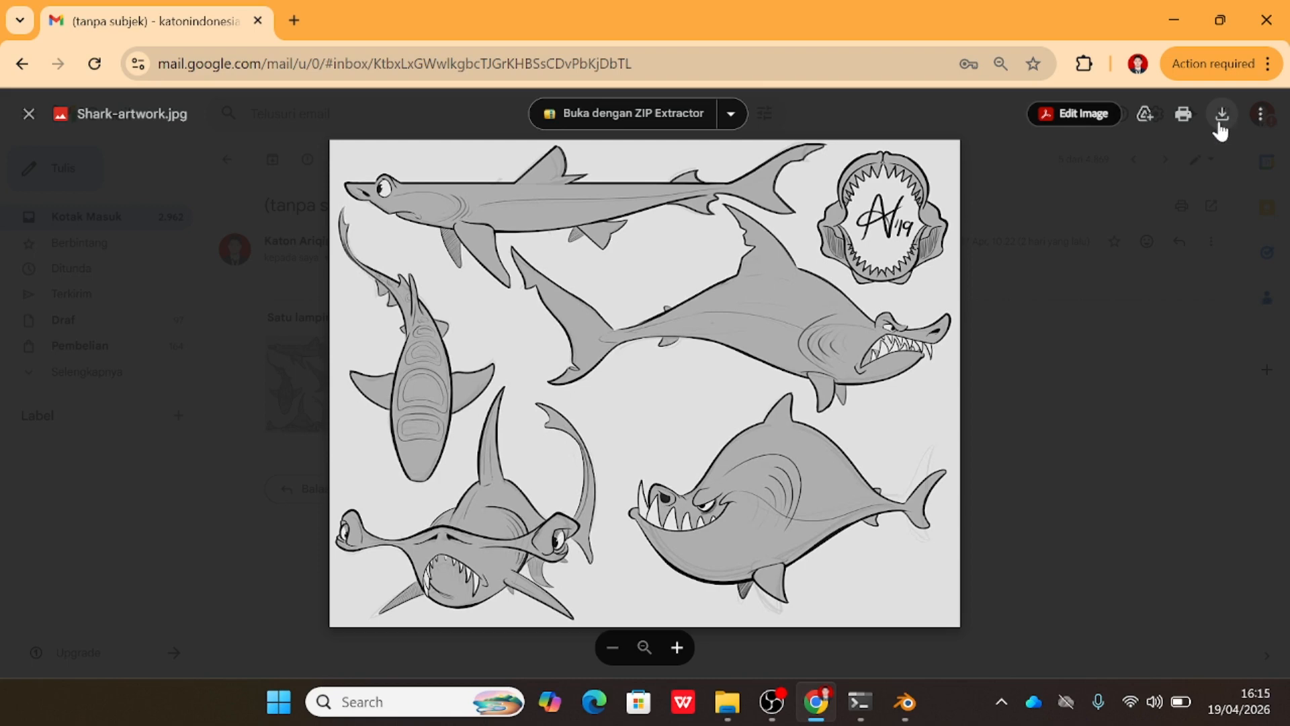
{"action": "left_click", "coordinate": [1222, 127]}
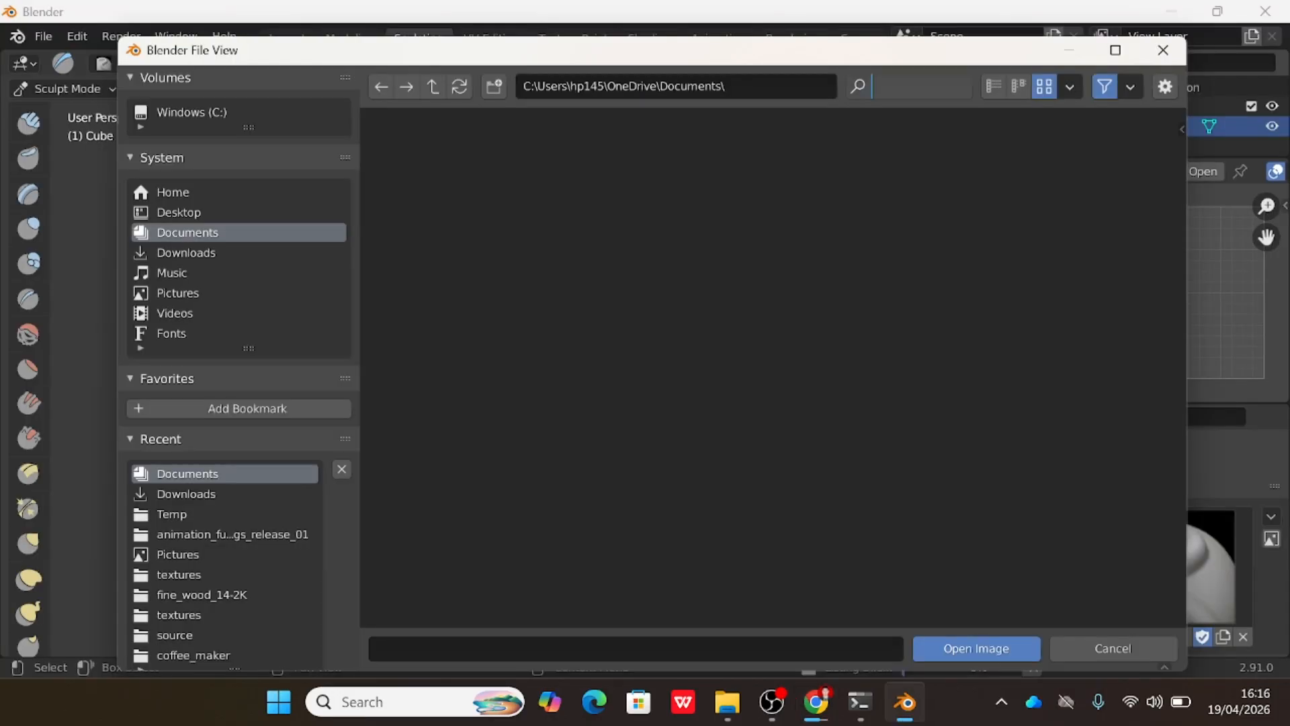
Return to Blender and load Shark-artwork.jpg from the Downloads folder into the Image Editor as the sculpting reference.
{"action": "type", "text": "shar"}
{"action": "left_click", "coordinate": [186, 252]}
{"action": "type", "text": "shark"}
{"action": "key", "text": "Return"}
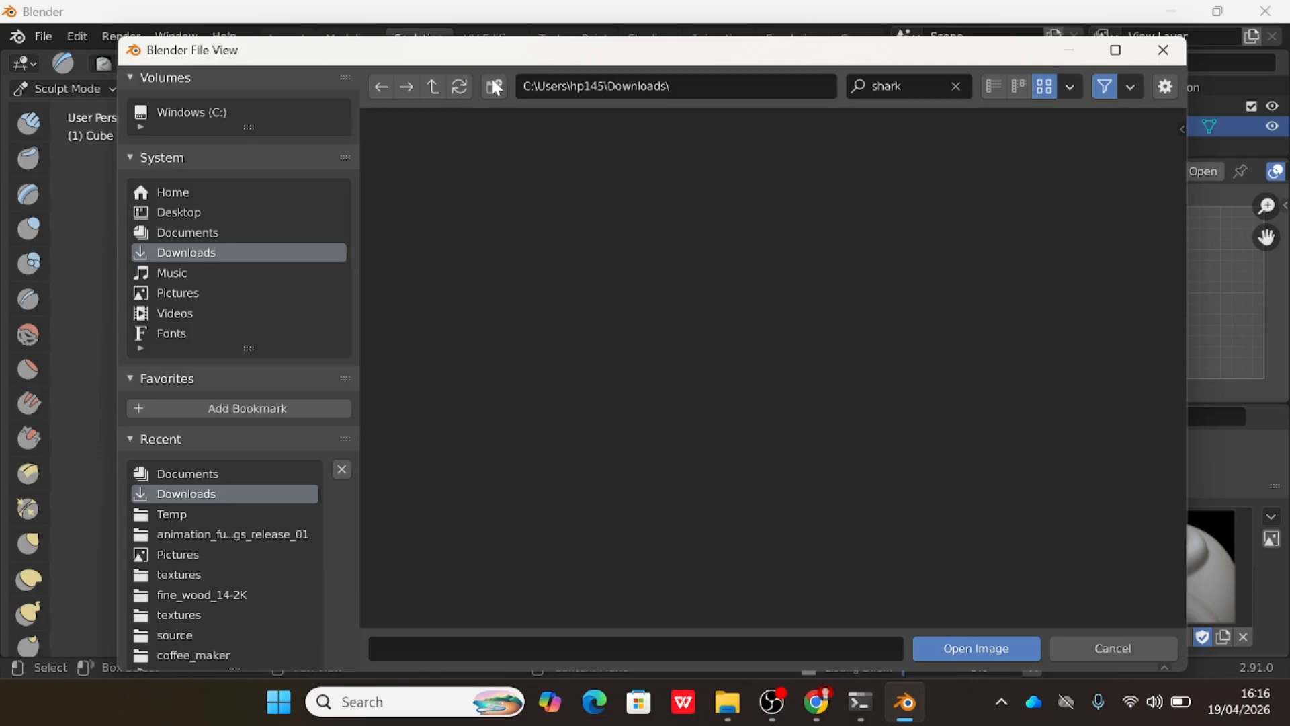
{"action": "left_click", "coordinate": [956, 87]}
{"action": "scroll", "coordinate": [863, 363], "scroll_direction": "down", "scroll_amount": 5}
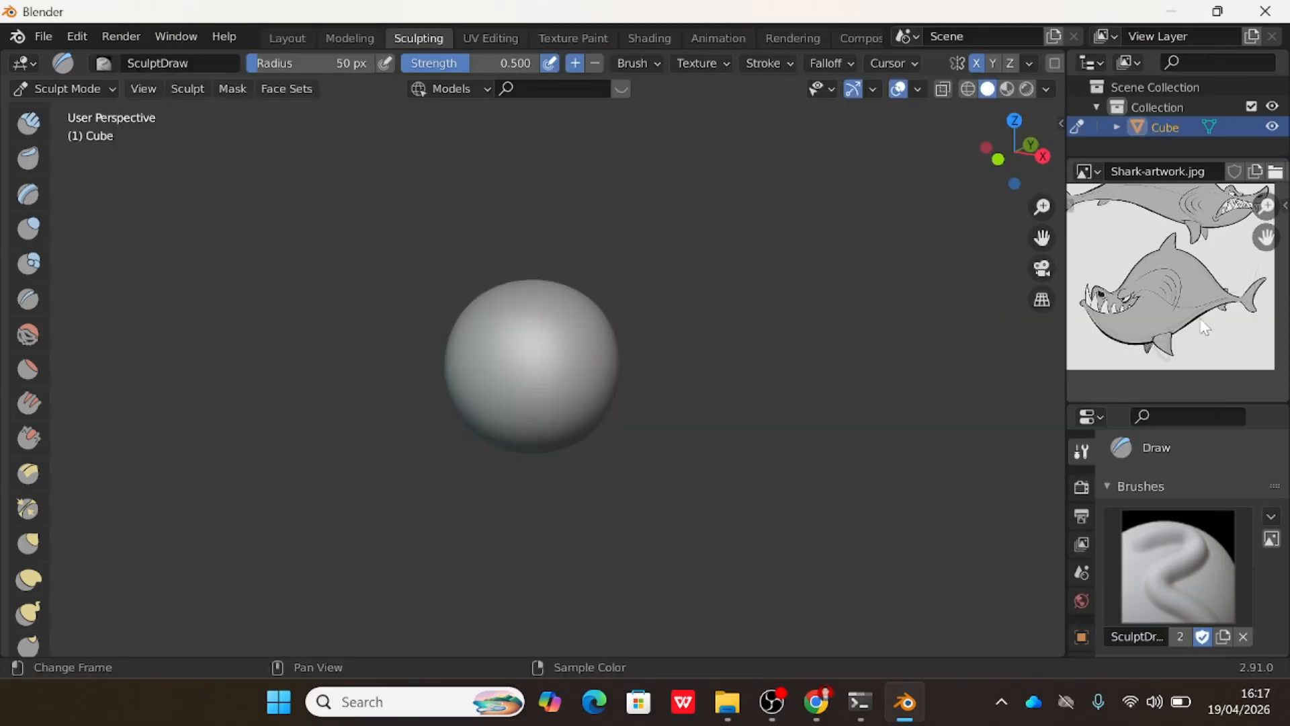
In the right side view, pull the sphere's front out into the shark's snout and lower jaw with the Snake Hook brush at 227 px.
{"action": "key", "text": "KP_3"}
{"action": "scroll", "coordinate": [197, 268], "scroll_direction": "up", "scroll_amount": 2}
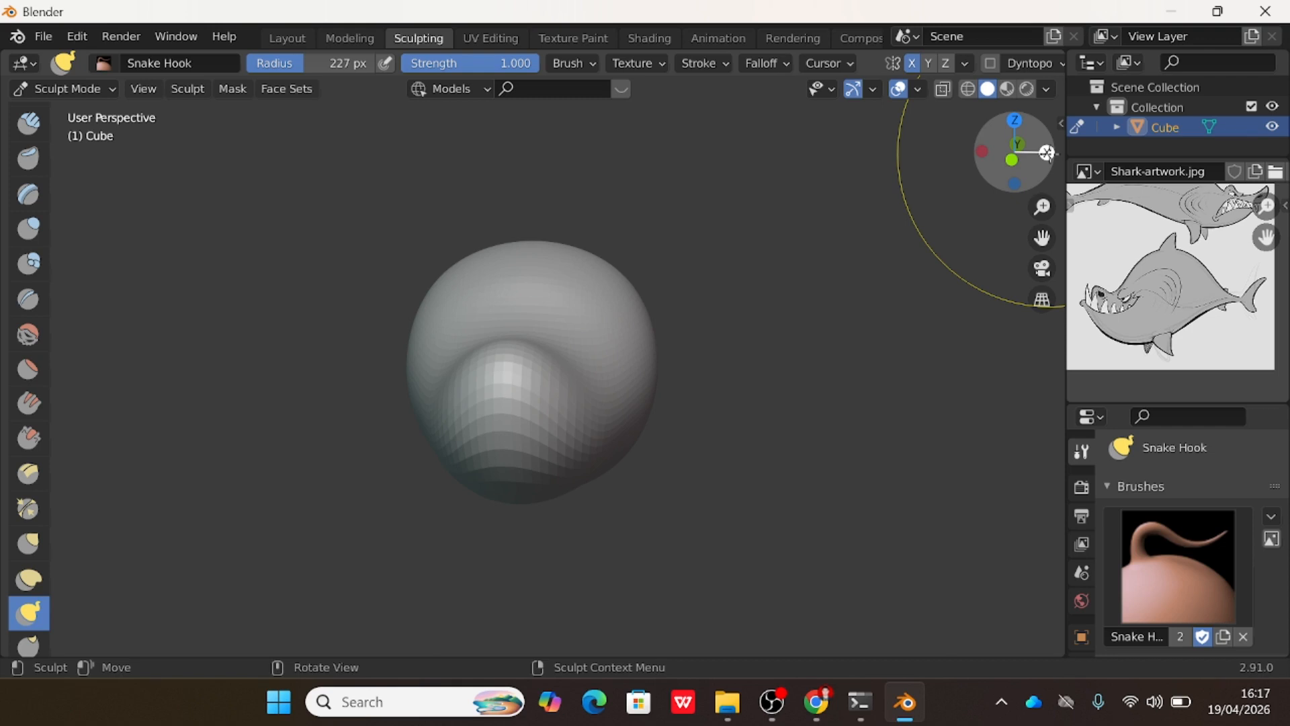
{"action": "left_click", "coordinate": [1046, 153]}
{"action": "left_click_drag", "start_coordinate": [444, 421], "coordinate": [437, 443]}
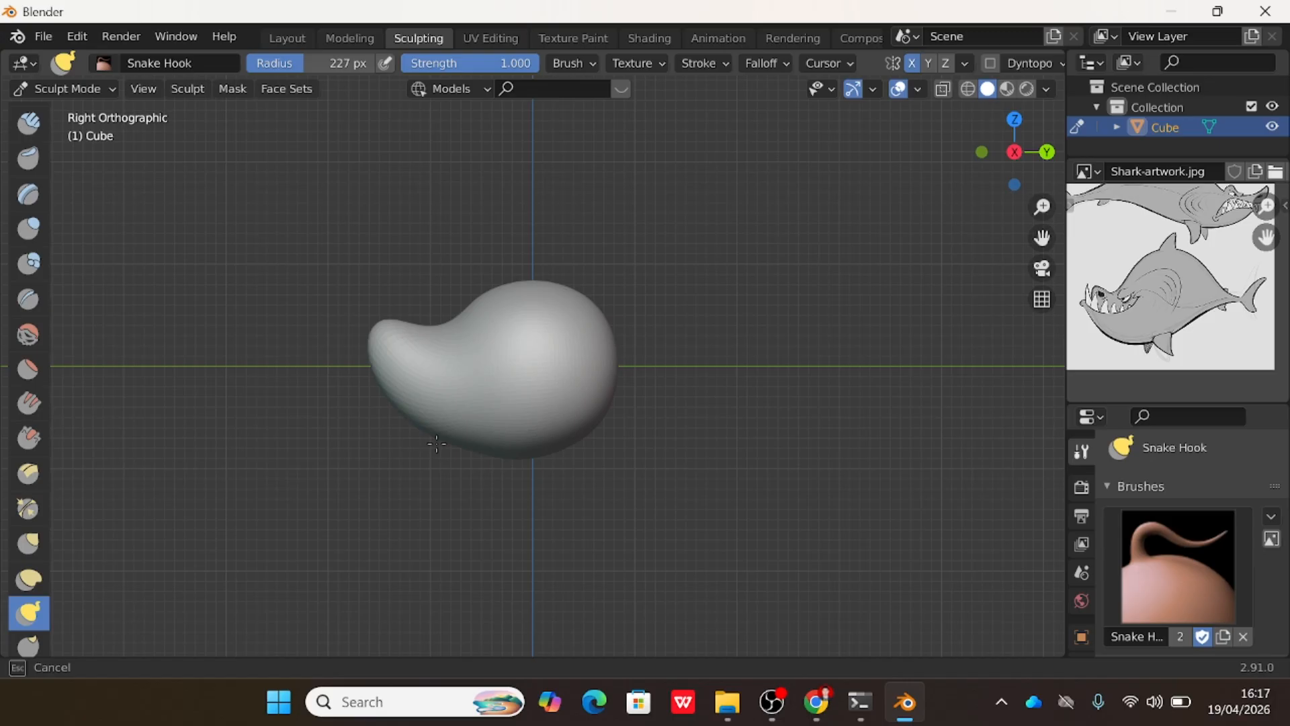
{"action": "left_click_drag", "start_coordinate": [437, 443], "coordinate": [433, 454]}
Reduce the Snake Hook radius to 97 px and pull a tapered tail out of the back of the body.
{"action": "key", "text": "f"}
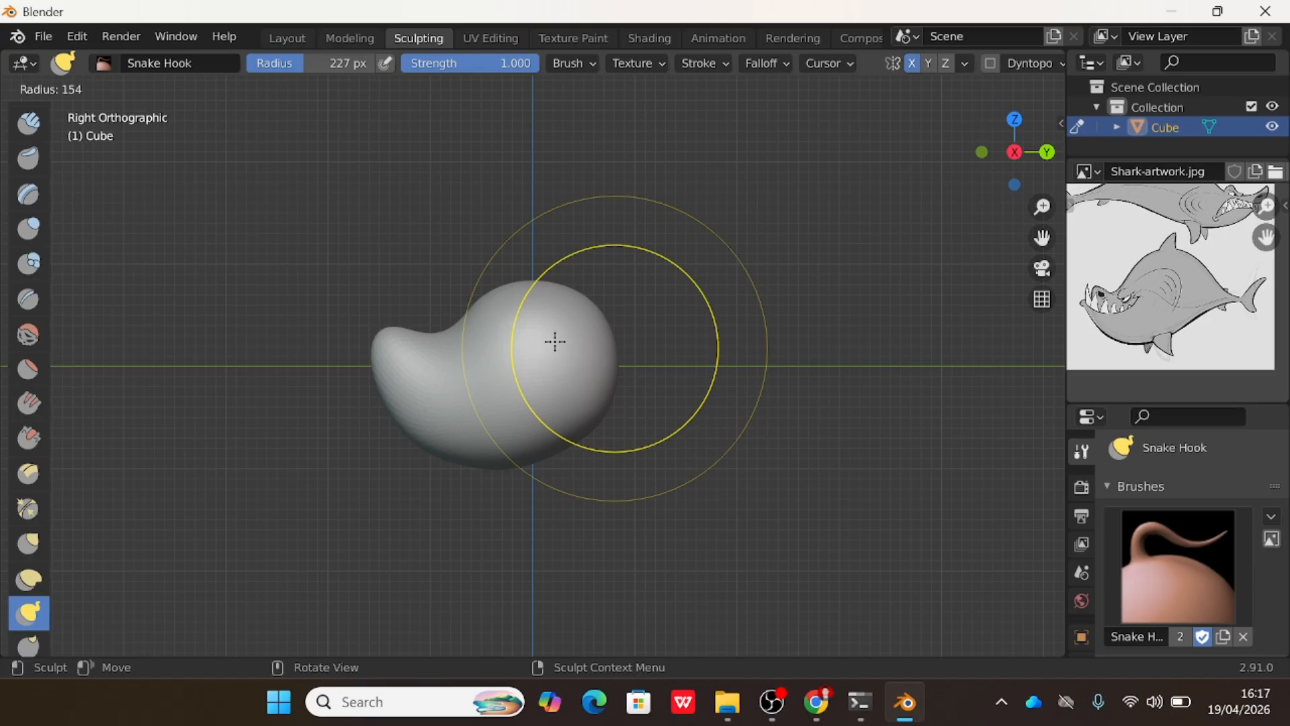
{"action": "left_click", "coordinate": [578, 344]}
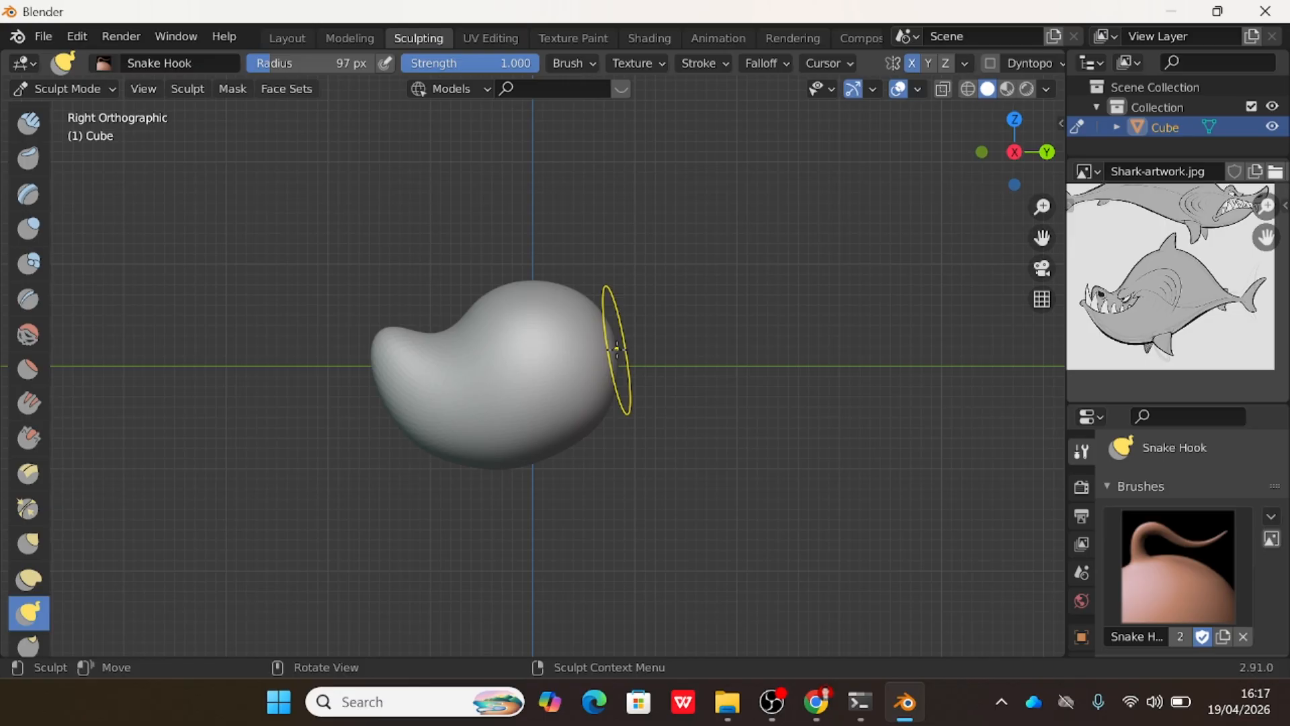
{"action": "left_click_drag", "start_coordinate": [617, 348], "coordinate": [726, 371]}
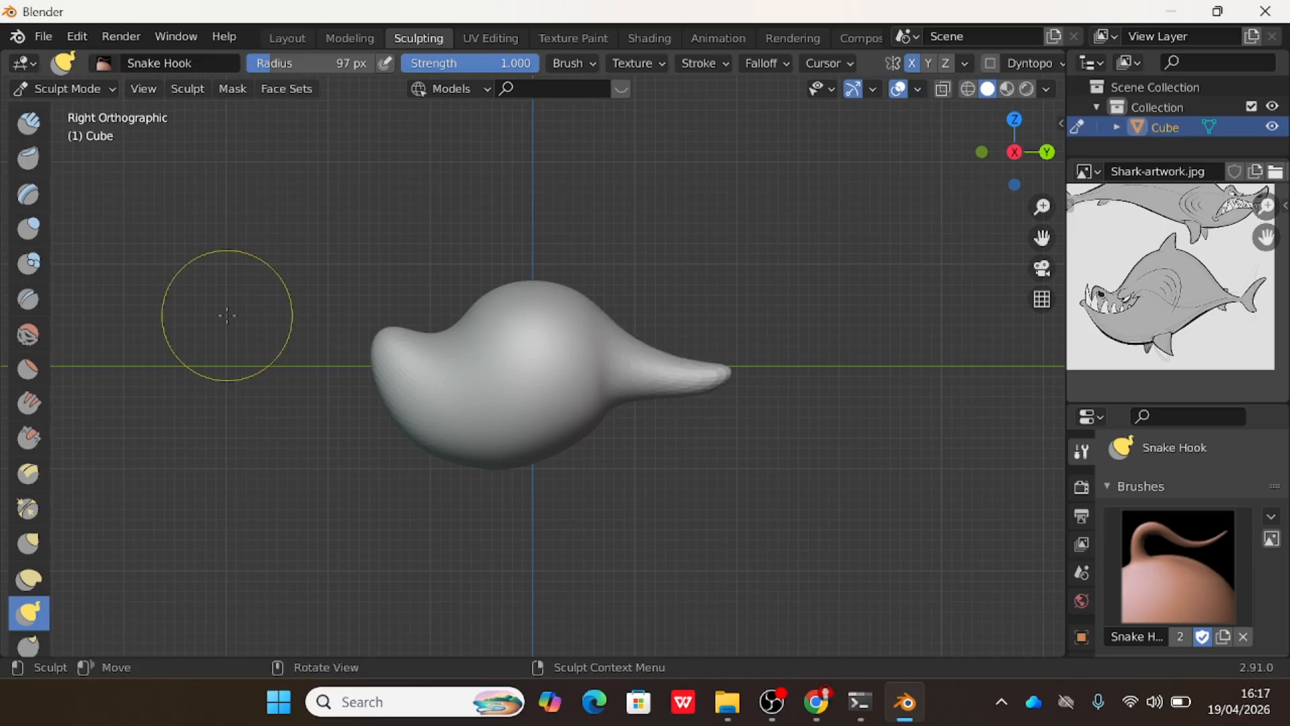
Reshape the rear underside of the belly with the Grab brush, enlarging its radius to 134 px.
{"action": "left_click", "coordinate": [30, 544]}
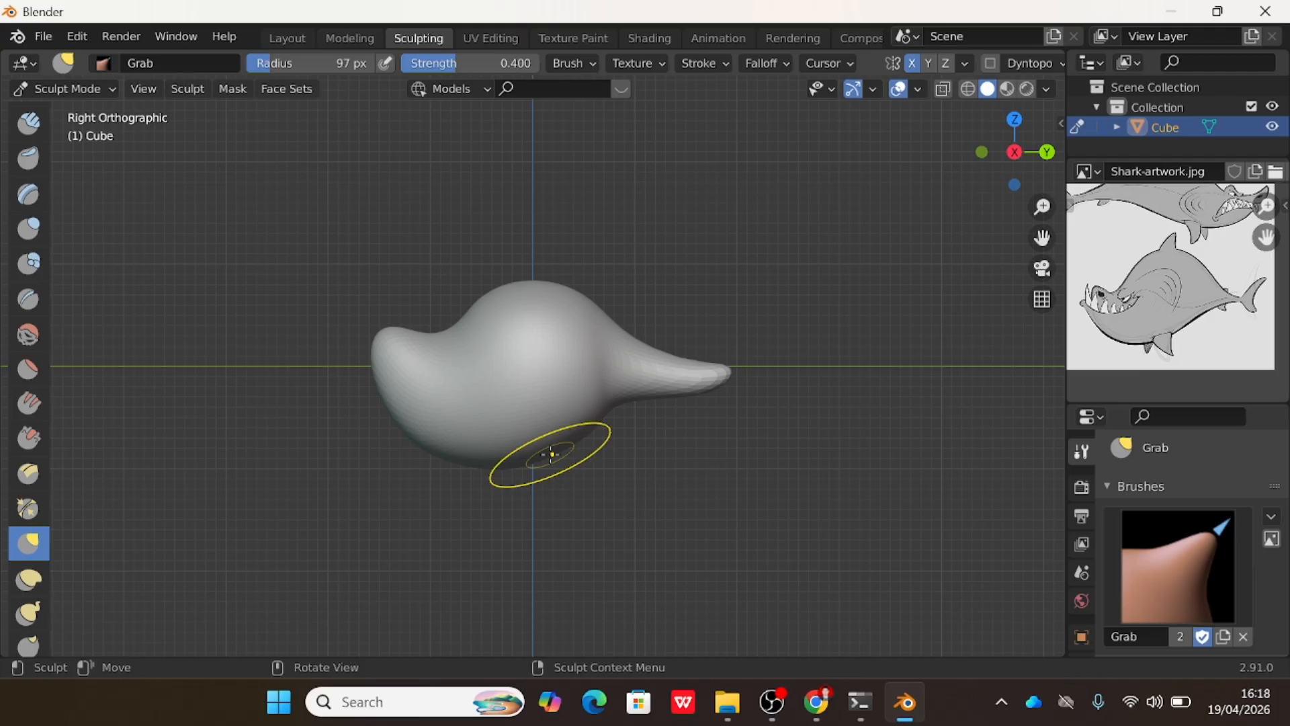
{"action": "left_click_drag", "start_coordinate": [550, 454], "coordinate": [551, 446]}
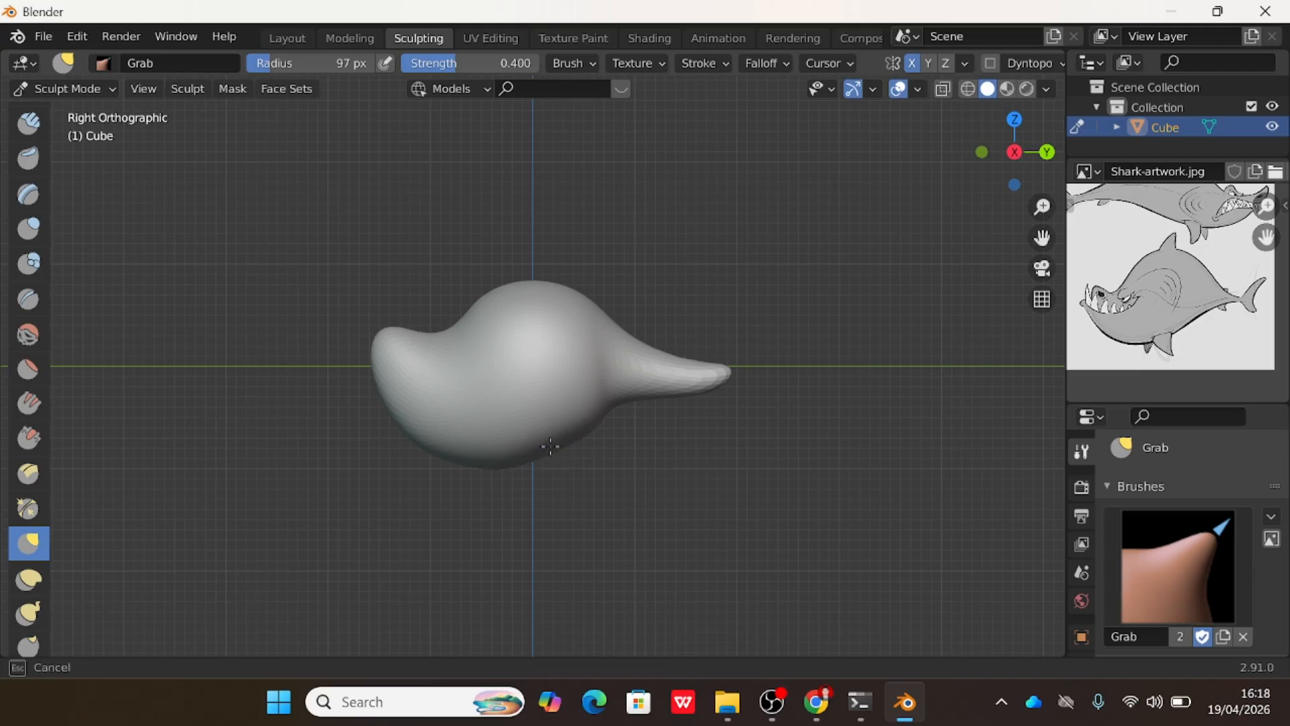
{"action": "key", "text": "f"}
{"action": "left_click_drag", "start_coordinate": [550, 446], "coordinate": [572, 447]}
{"action": "left_click", "coordinate": [568, 444]}
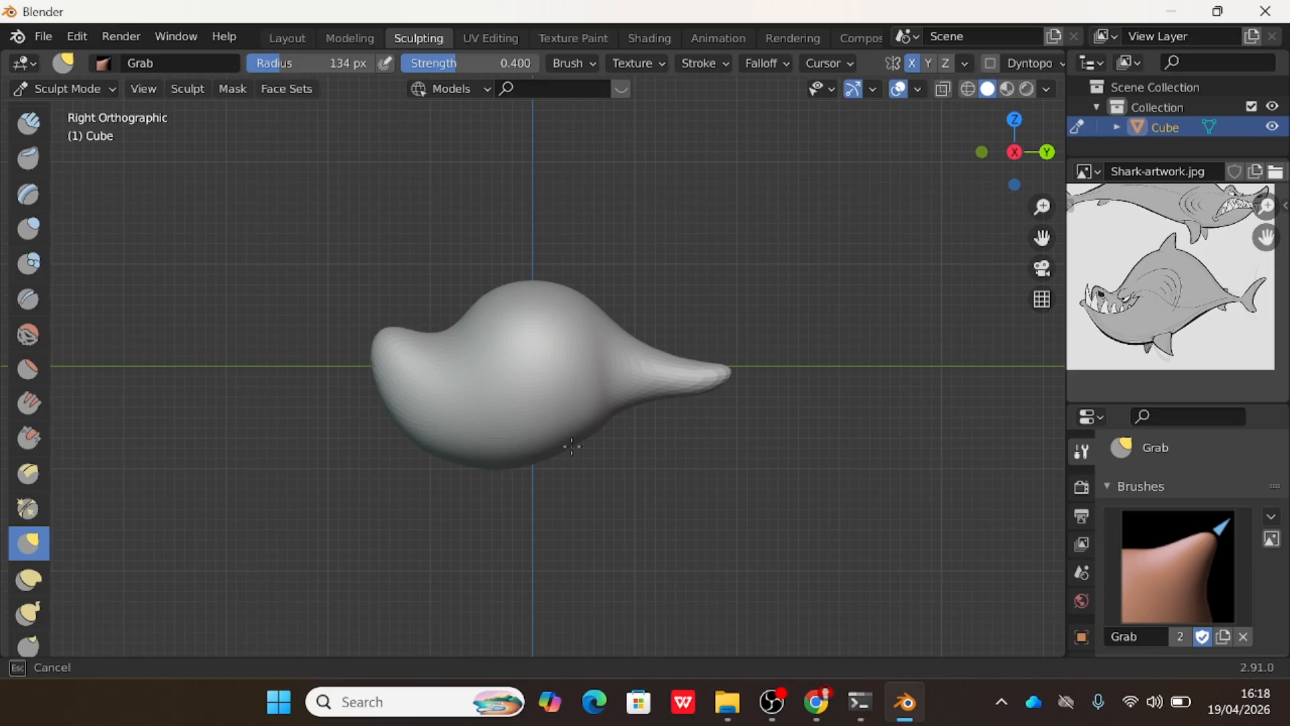
{"action": "left_click_drag", "start_coordinate": [571, 446], "coordinate": [572, 447]}
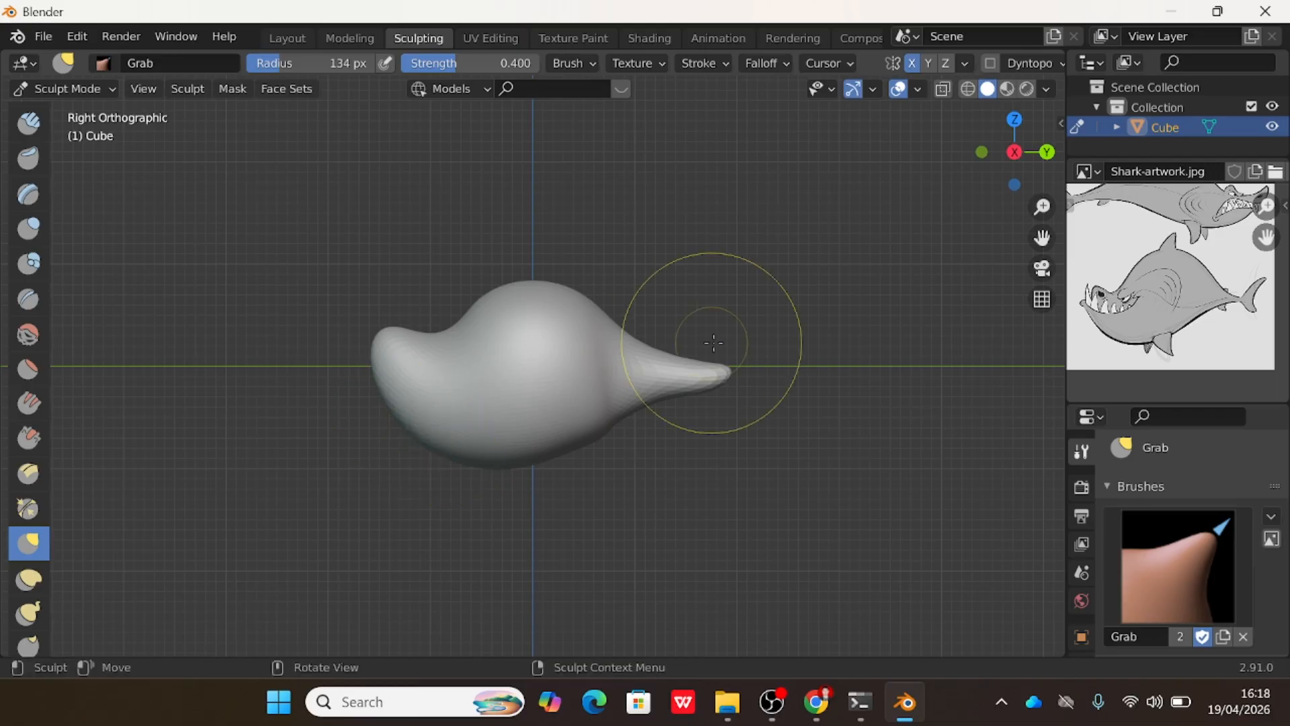
Refine the lower contour where the belly runs into the tail with the Grab brush.
{"action": "left_click_drag", "start_coordinate": [1015, 153], "coordinate": [1011, 168]}
{"action": "left_click", "coordinate": [1011, 169]}
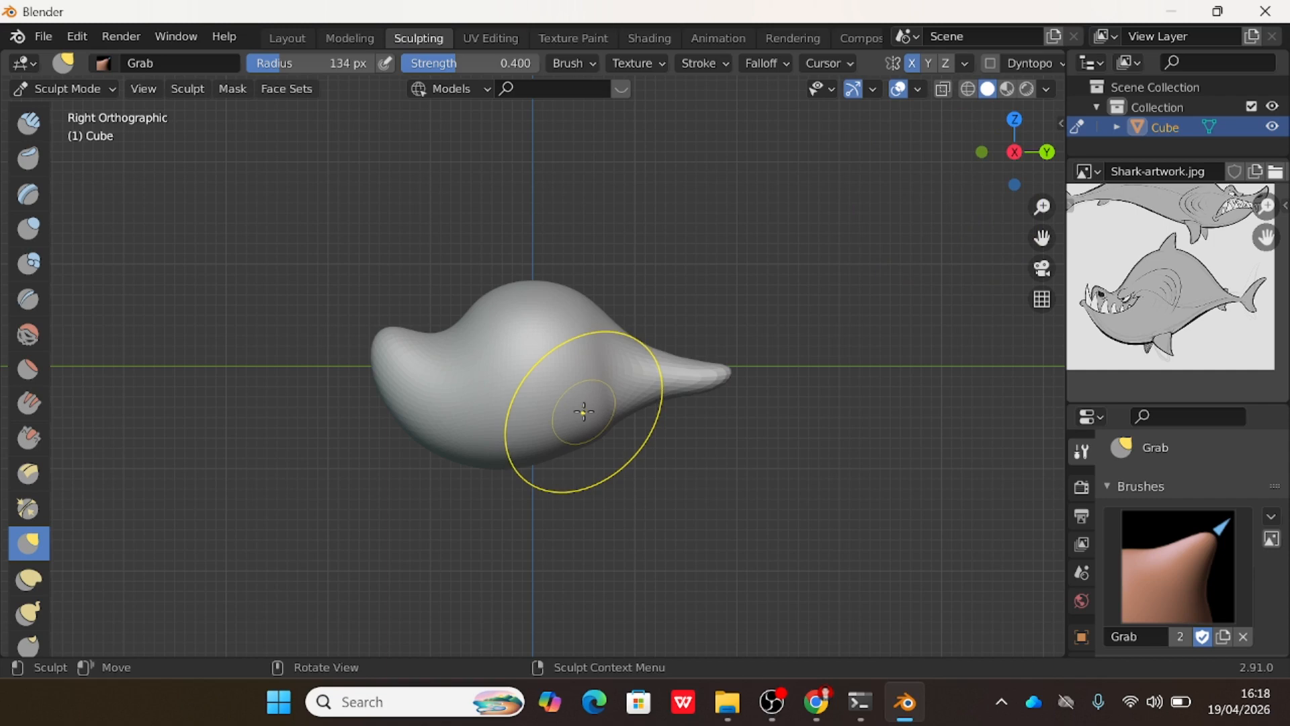
{"action": "middle_click_drag", "start_coordinate": [583, 411], "coordinate": [704, 471], "text": "ctrl"}
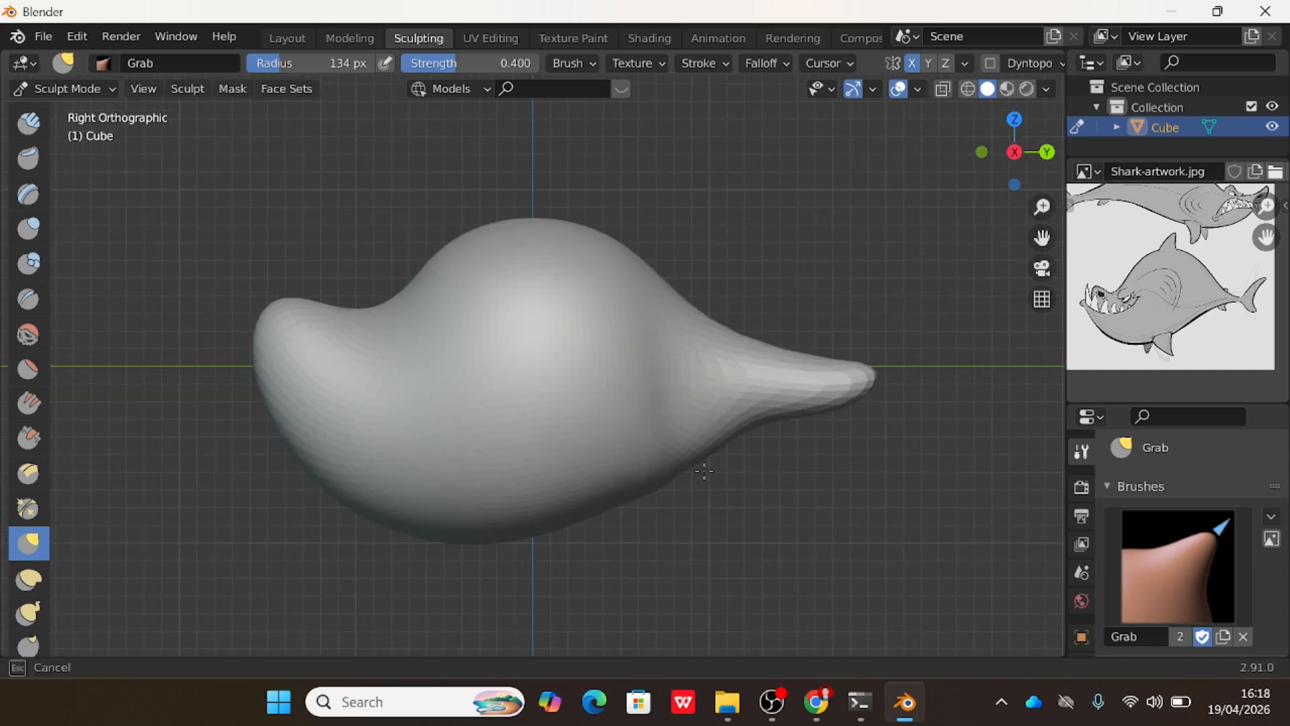
{"action": "left_click_drag", "start_coordinate": [704, 471], "coordinate": [702, 465]}
{"action": "left_click_drag", "start_coordinate": [758, 414], "coordinate": [764, 431]}
{"action": "scroll", "coordinate": [763, 431], "scroll_direction": "down", "scroll_amount": 4}
{"action": "left_click_drag", "start_coordinate": [608, 406], "coordinate": [609, 416]}
{"action": "scroll", "coordinate": [974, 54], "scroll_direction": "down", "scroll_amount": 4}
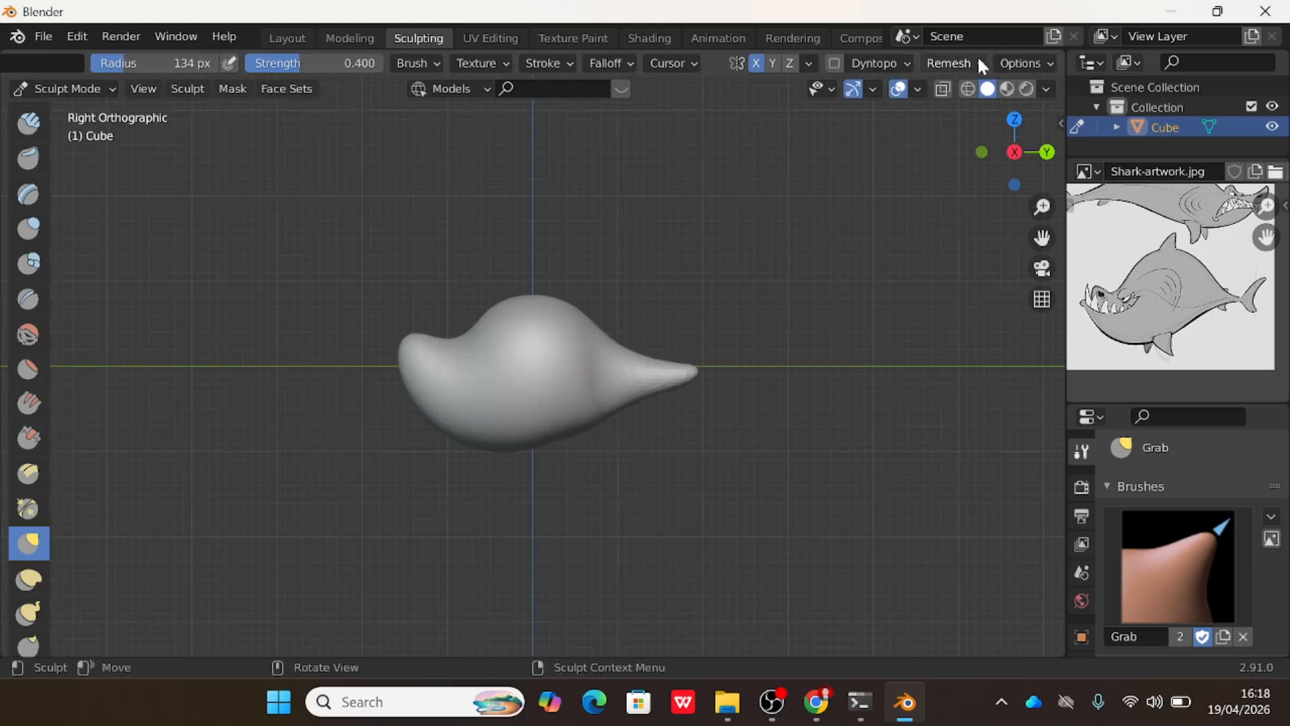
Remesh the shark body with a voxel size of 0.02.
{"action": "left_click", "coordinate": [979, 62]}
{"action": "left_click", "coordinate": [982, 102]}
{"action": "key", "text": "BackSpace"}
{"action": "type", "text": "0.02"}
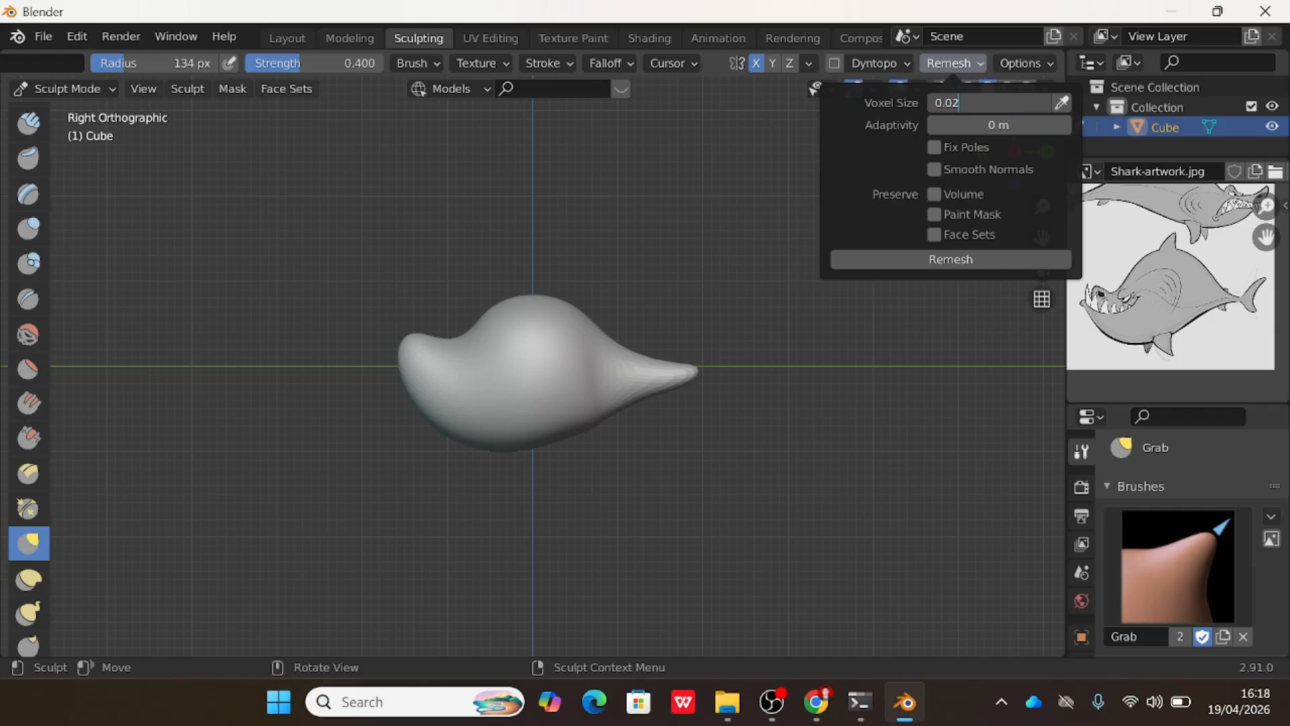
{"action": "key", "text": "Return"}
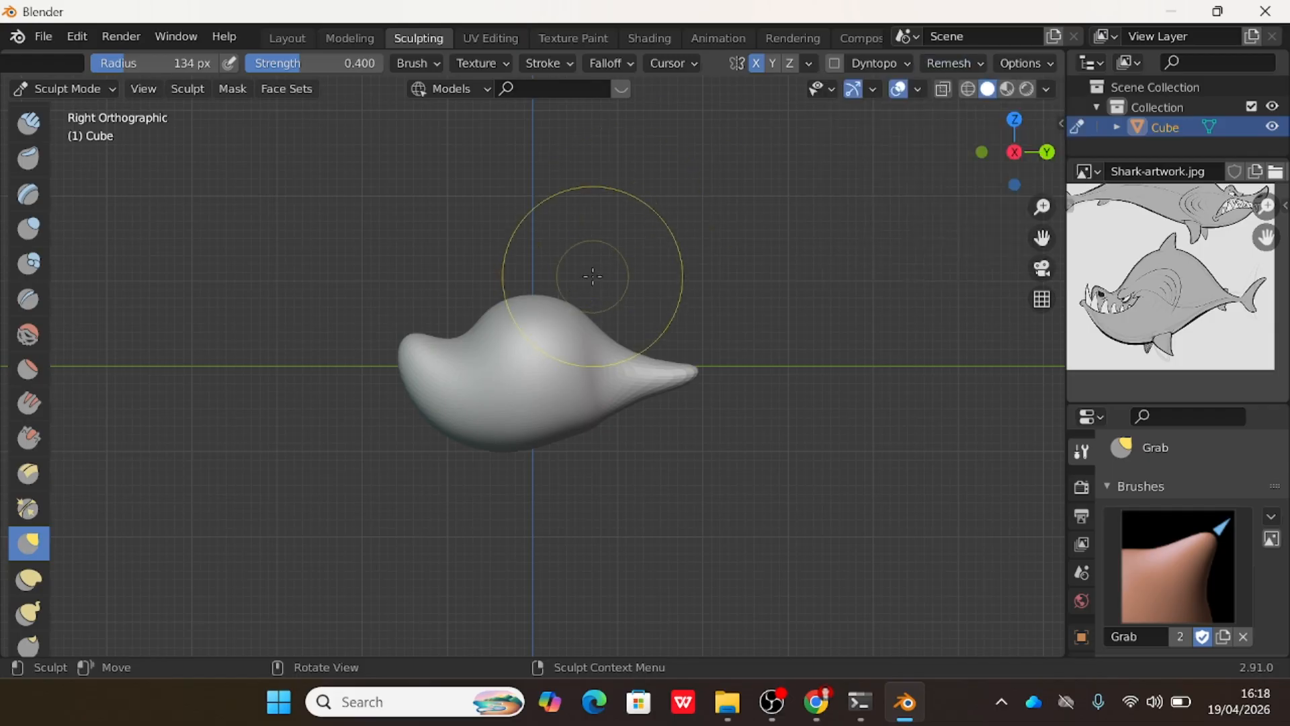
{"action": "key", "text": "ctrl"}
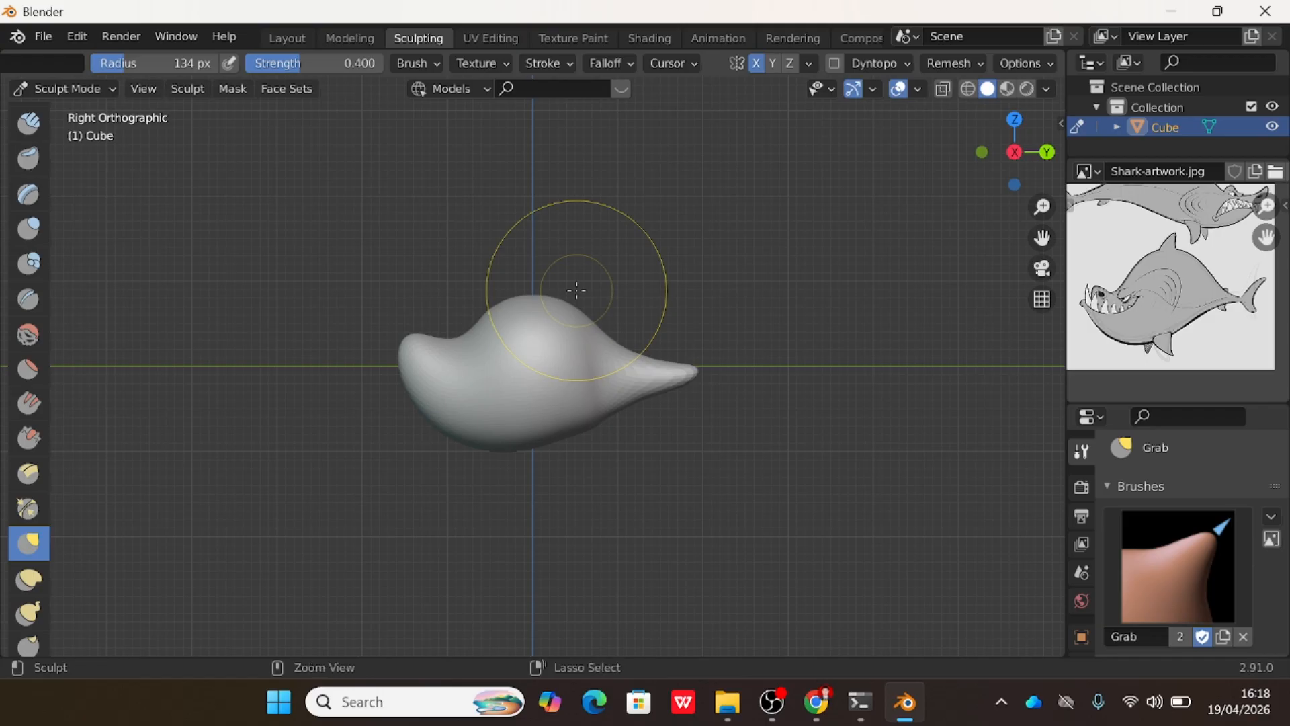
Activate the Mesh Filter tool and set its filter type to Smooth.
{"action": "scroll", "coordinate": [20, 578], "scroll_direction": "down", "scroll_amount": 6}
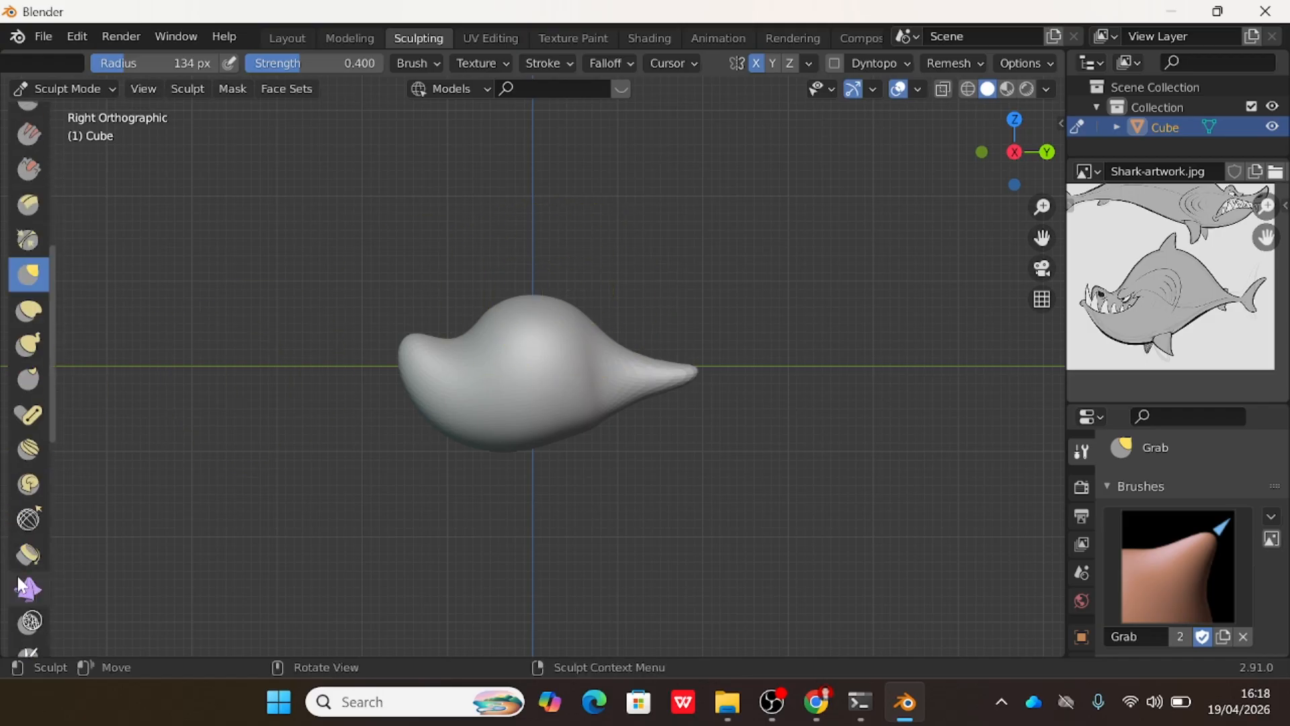
{"action": "scroll", "coordinate": [20, 585], "scroll_direction": "down", "scroll_amount": 7}
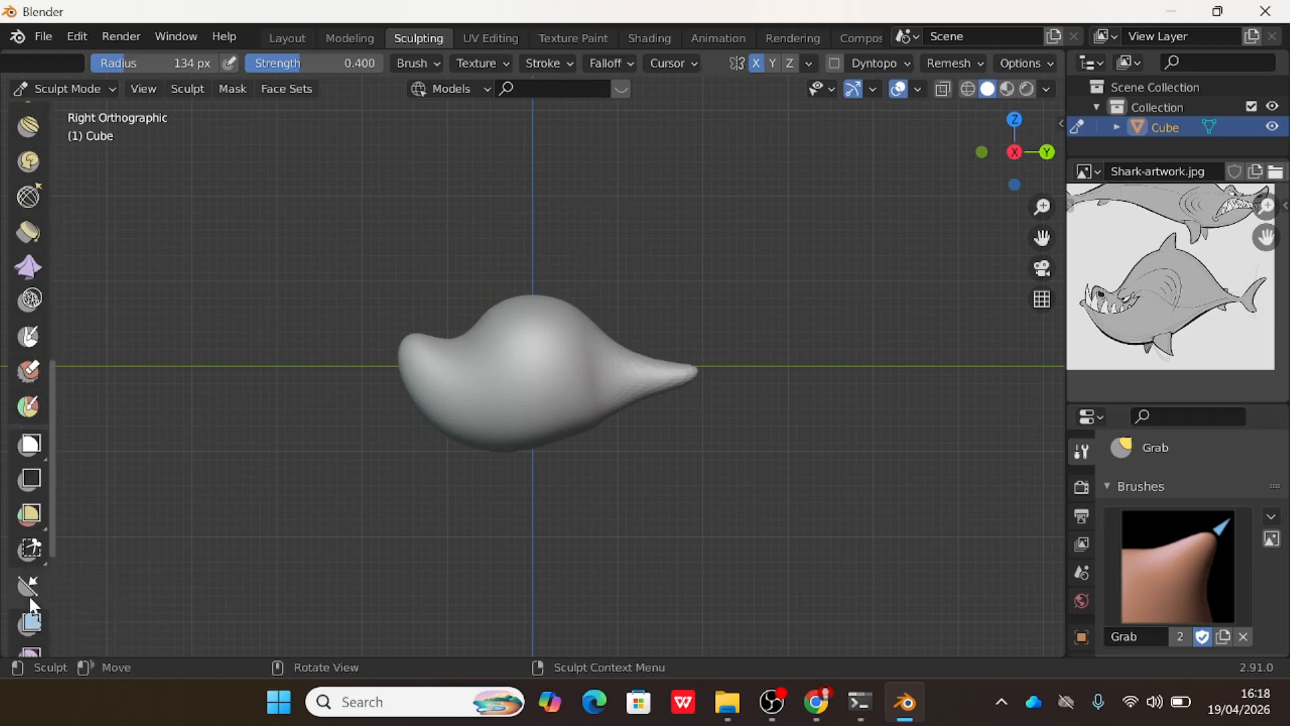
{"action": "left_click", "coordinate": [30, 622]}
{"action": "left_click", "coordinate": [268, 62]}
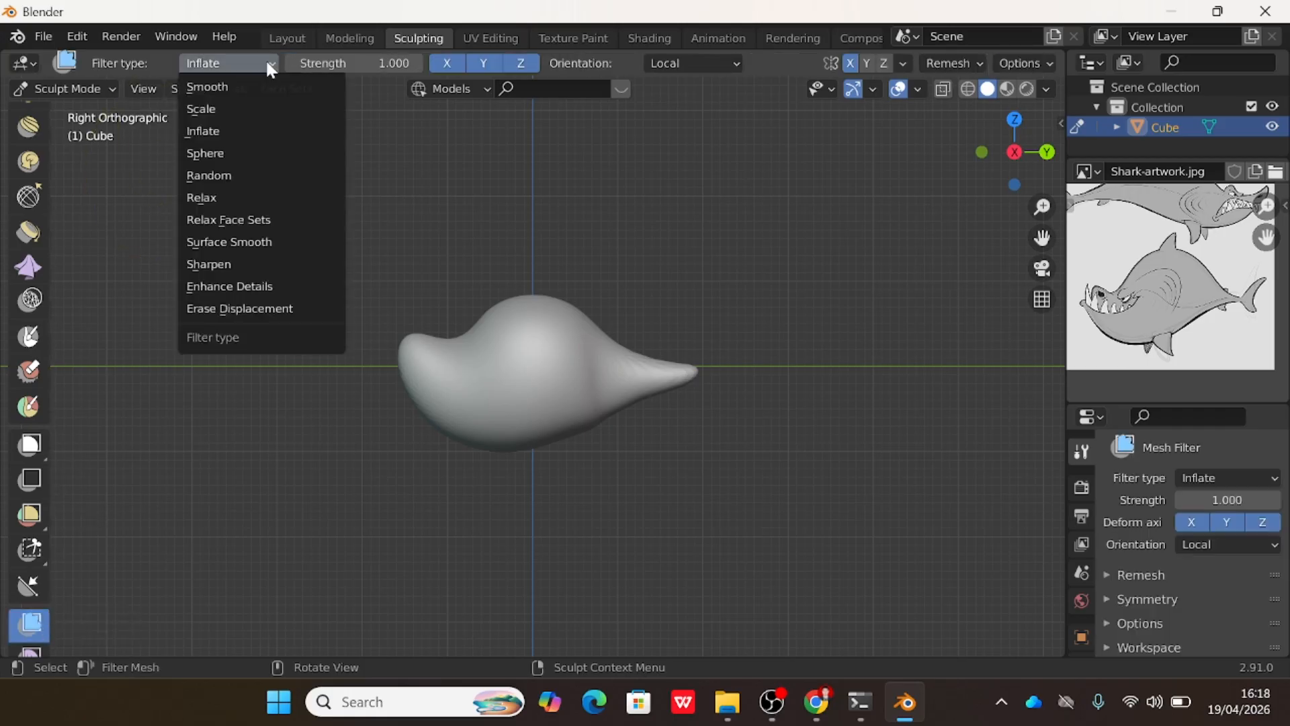
{"action": "left_click", "coordinate": [224, 86]}
Return to the Grab brush at 134 px and smooth the surface of the tail up to its tip.
{"action": "scroll", "coordinate": [201, 368], "scroll_direction": "up", "scroll_amount": 3}
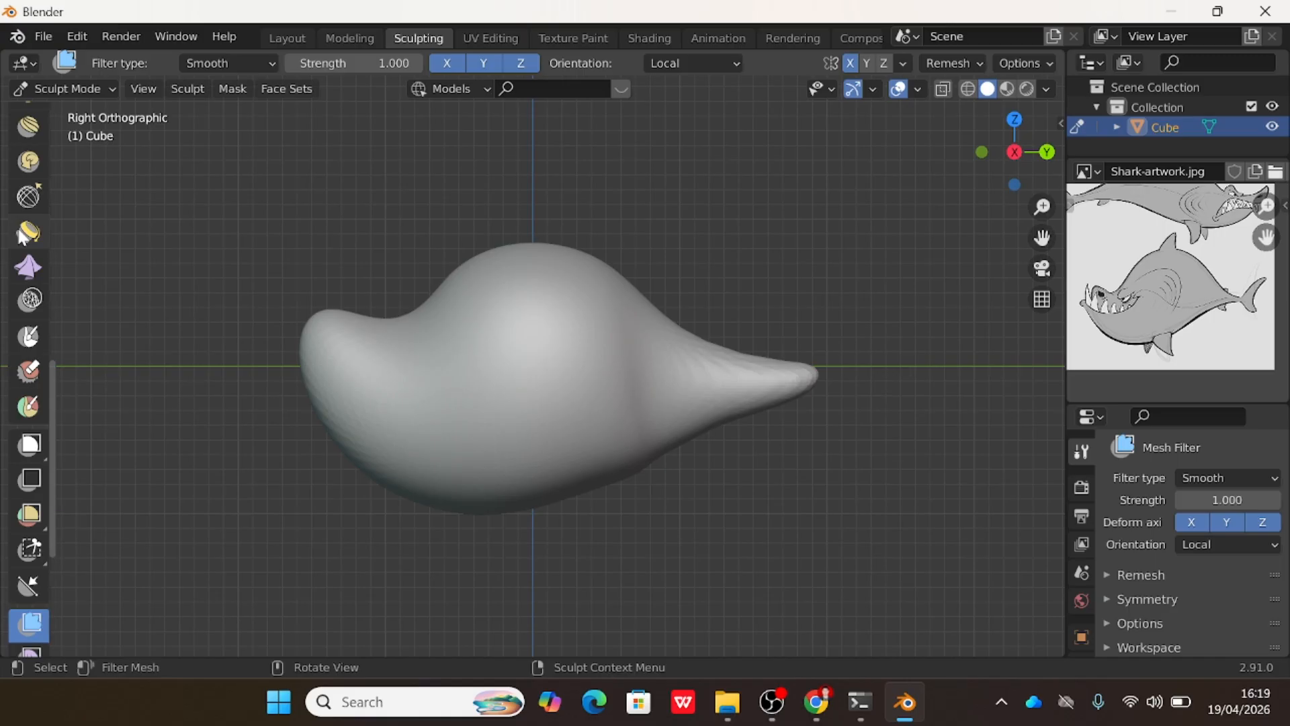
{"action": "scroll", "coordinate": [24, 236], "scroll_direction": "up", "scroll_amount": 5}
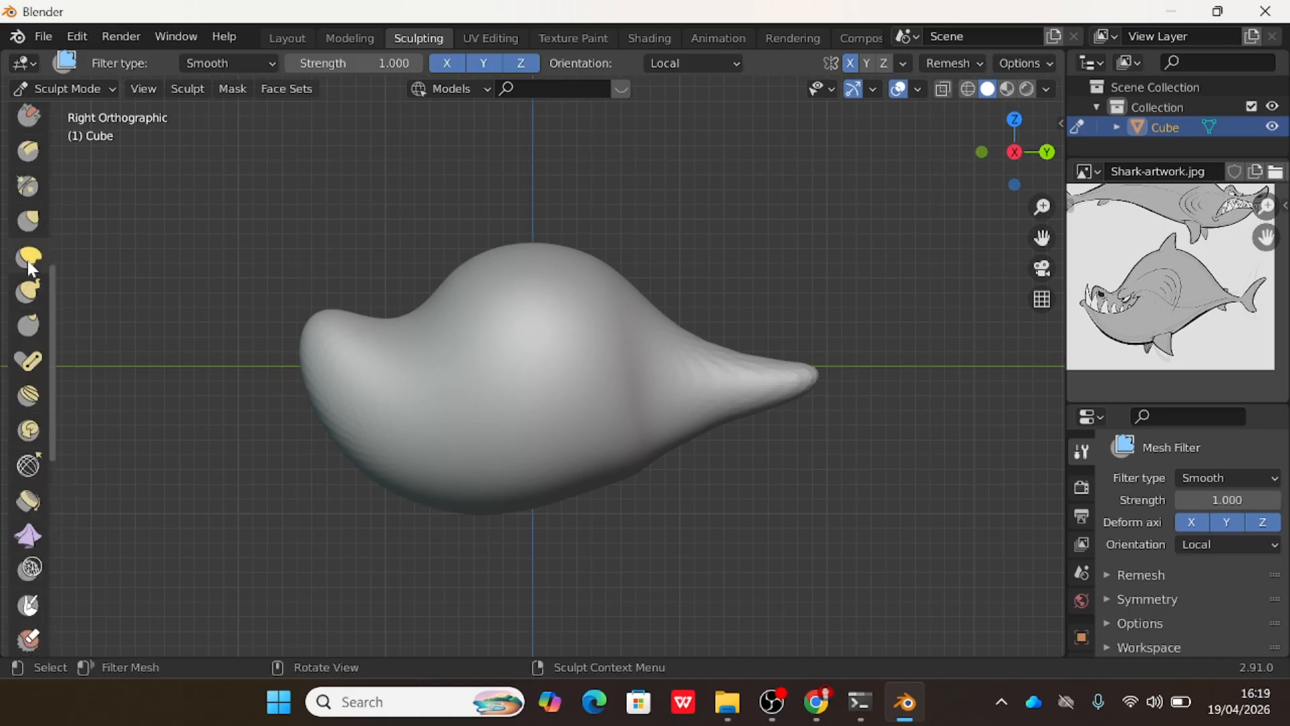
{"action": "left_click", "coordinate": [27, 220]}
{"action": "scroll", "coordinate": [605, 383], "scroll_direction": "up", "scroll_amount": 2}
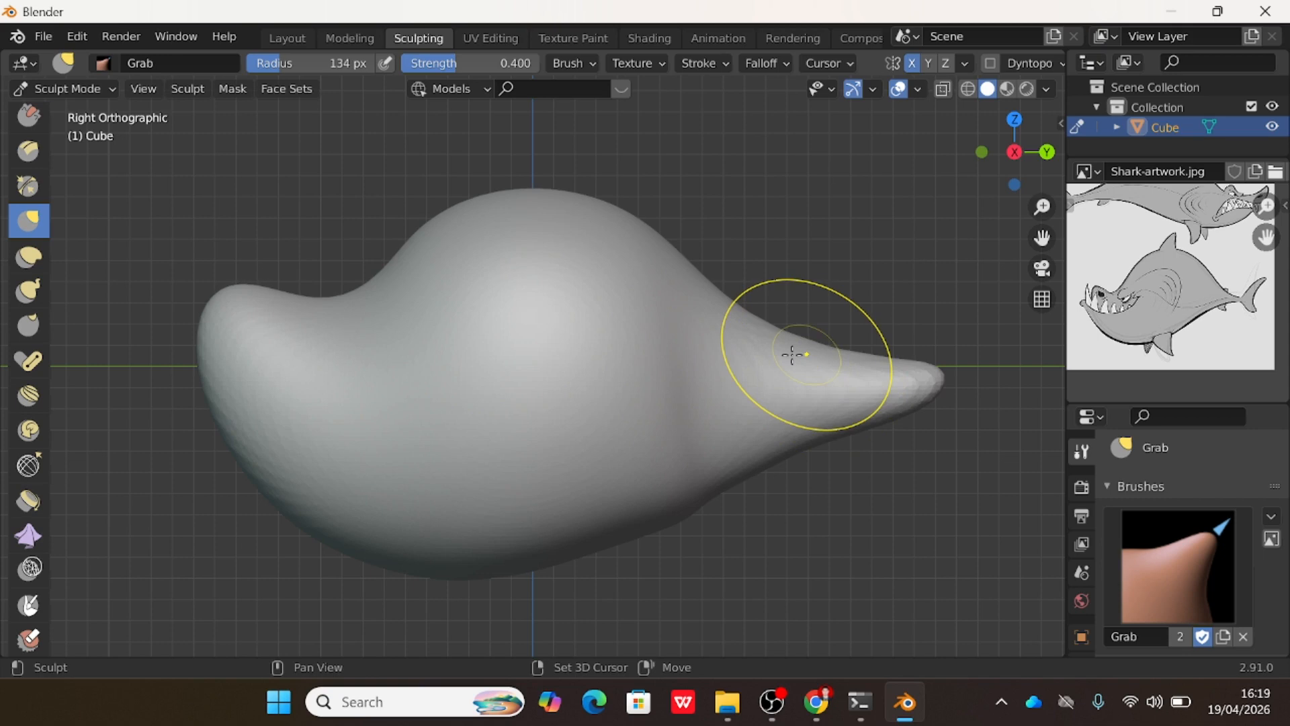
{"action": "left_click_drag", "start_coordinate": [873, 402], "coordinate": [913, 387], "text": "shift"}
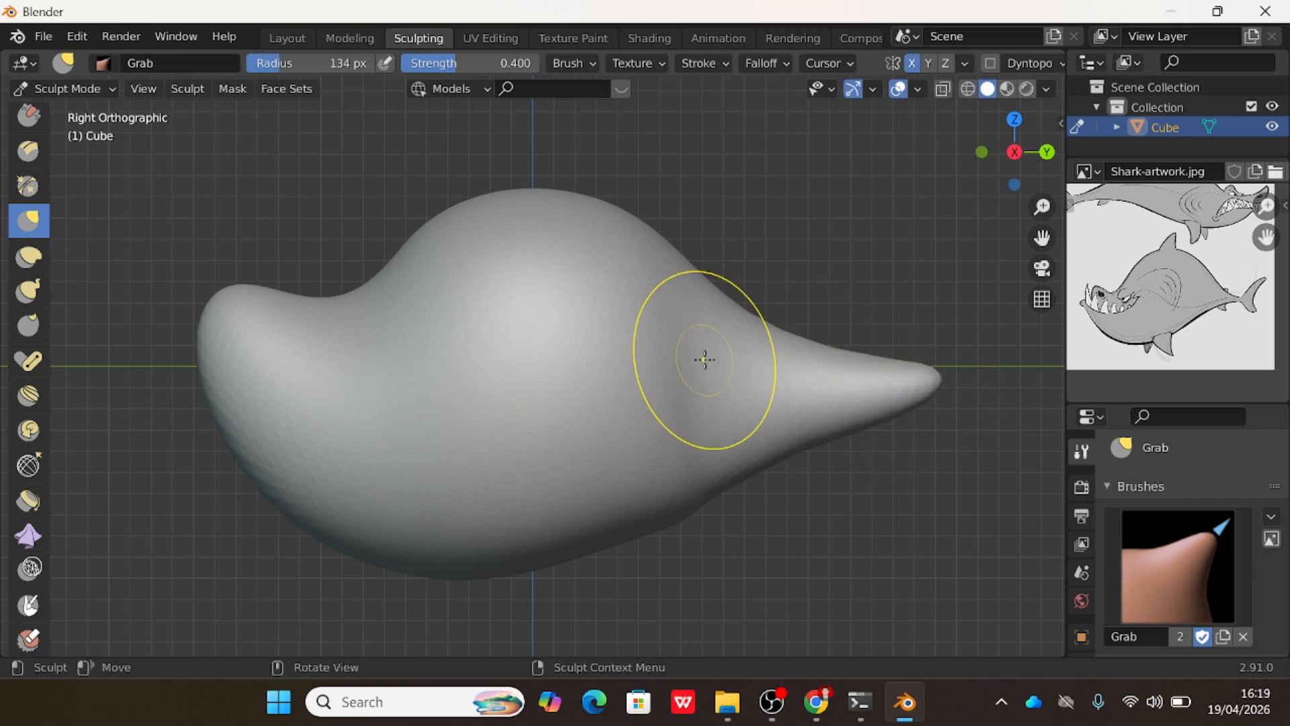
Round out the rear slope of the back, the rear belly and the chin with the Grab brush.
{"action": "scroll", "coordinate": [705, 359], "scroll_direction": "down", "scroll_amount": 4}
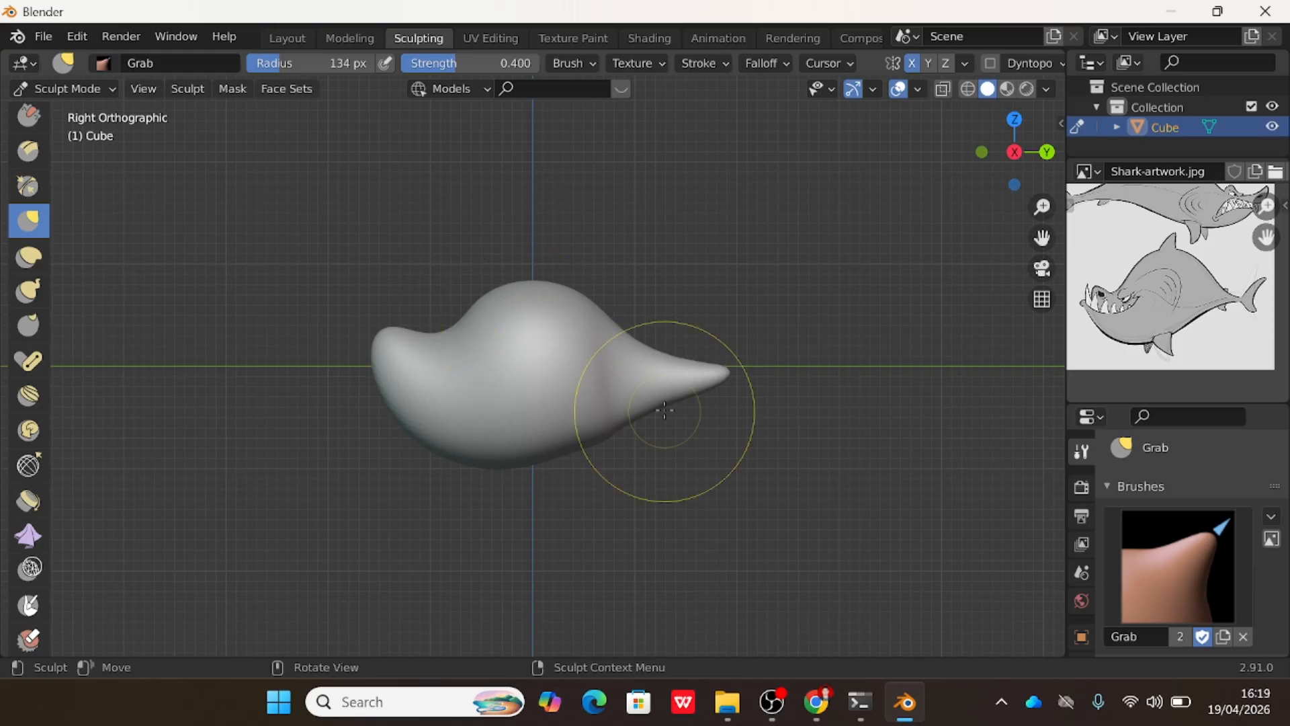
{"action": "left_click_drag", "start_coordinate": [628, 331], "coordinate": [639, 322]}
{"action": "mouse_move", "coordinate": [625, 423]}
{"action": "left_mouse_down"}
{"action": "mouse_move", "coordinate": [634, 436]}
{"action": "mouse_move", "coordinate": [569, 454]}
{"action": "mouse_move", "coordinate": [572, 477]}
{"action": "left_mouse_up"}
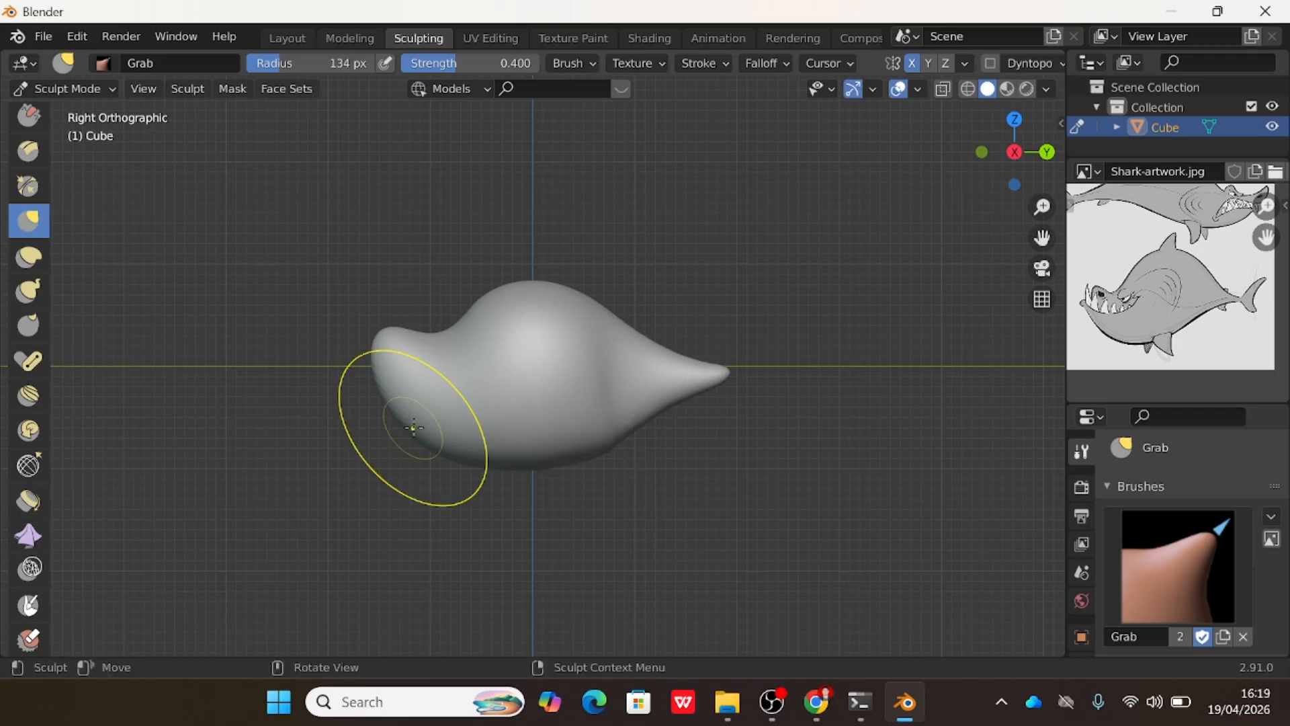
{"action": "left_click_drag", "start_coordinate": [412, 429], "coordinate": [392, 449]}
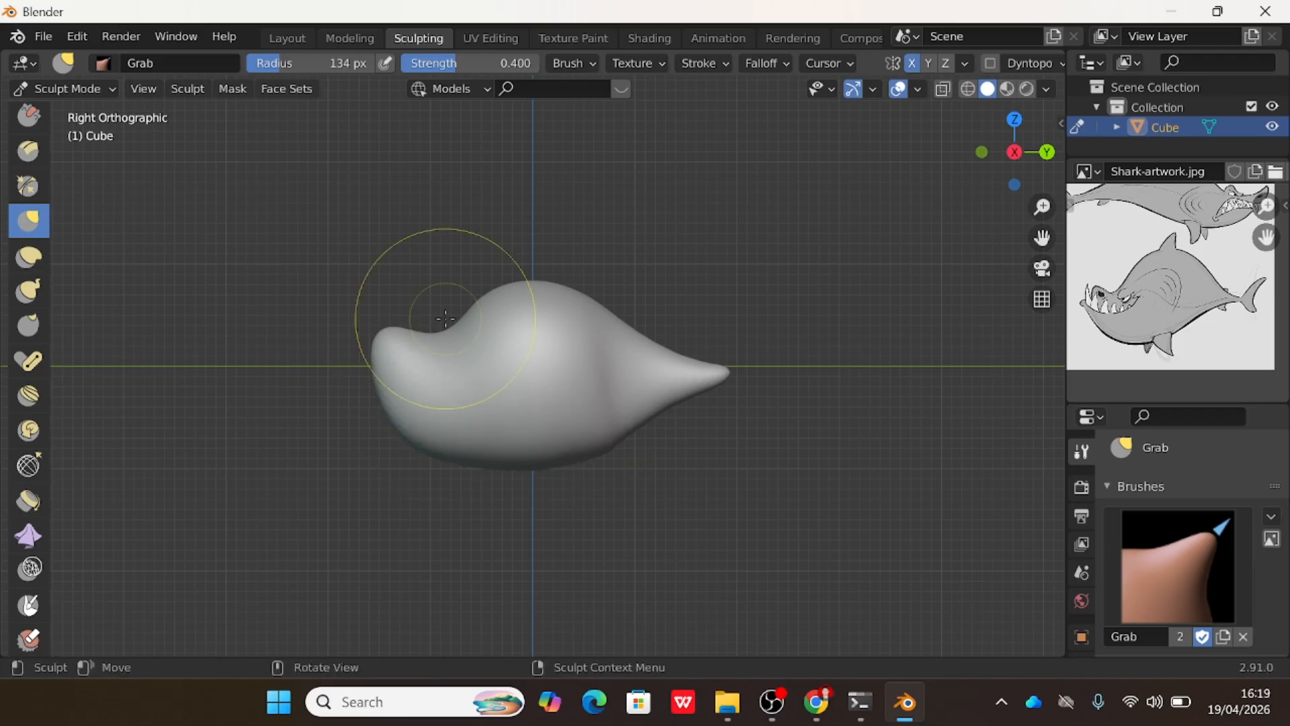
Push in the underside of the tail root and bulge the back just above the tail with the Grab brush, then check the front view.
{"action": "left_click_drag", "start_coordinate": [625, 412], "coordinate": [685, 406]}
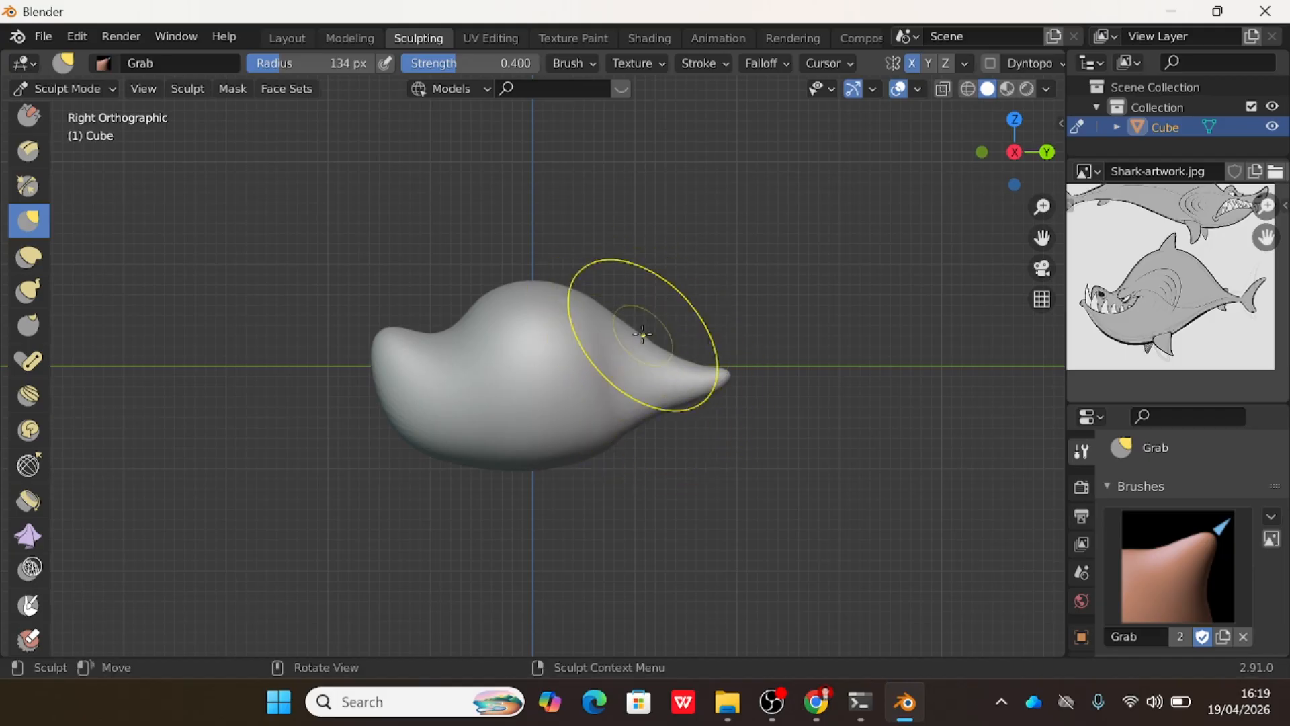
{"action": "mouse_move", "coordinate": [643, 334]}
{"action": "left_mouse_down"}
{"action": "mouse_move", "coordinate": [650, 300]}
{"action": "mouse_move", "coordinate": [633, 320]}
{"action": "mouse_move", "coordinate": [672, 361]}
{"action": "left_mouse_up"}
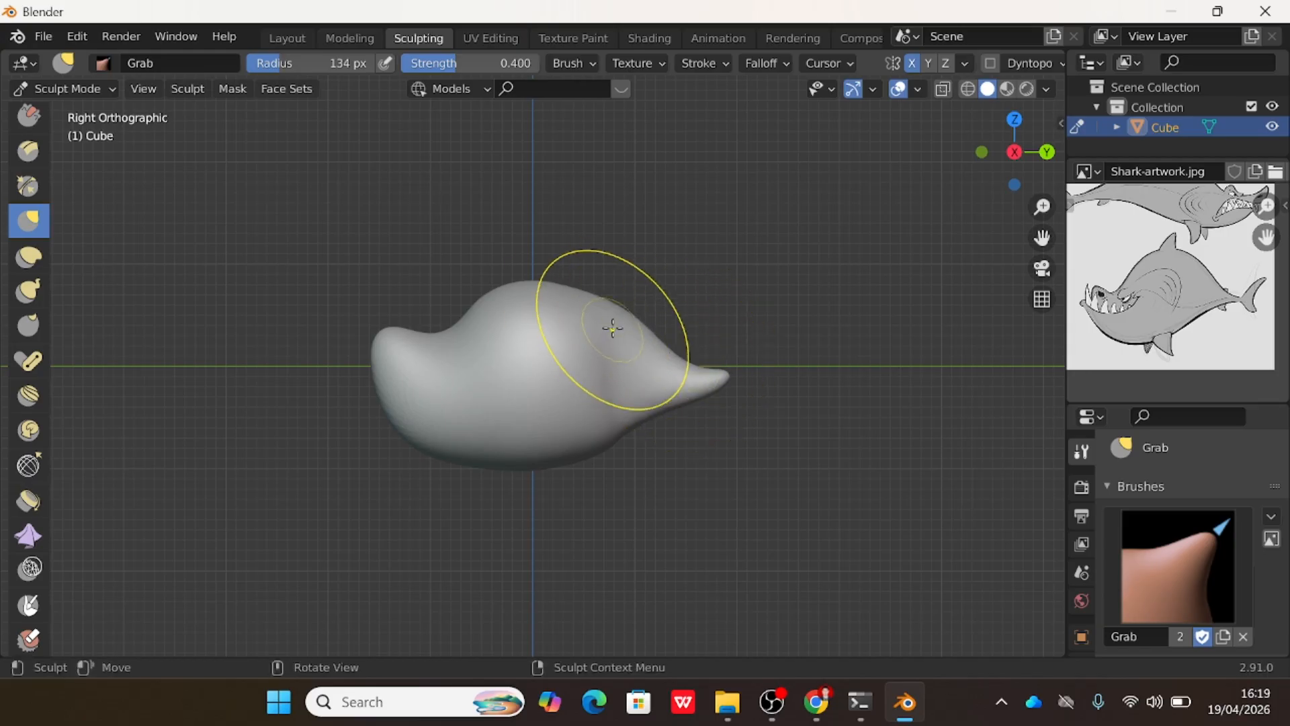
{"action": "left_click_drag", "start_coordinate": [596, 461], "coordinate": [599, 446]}
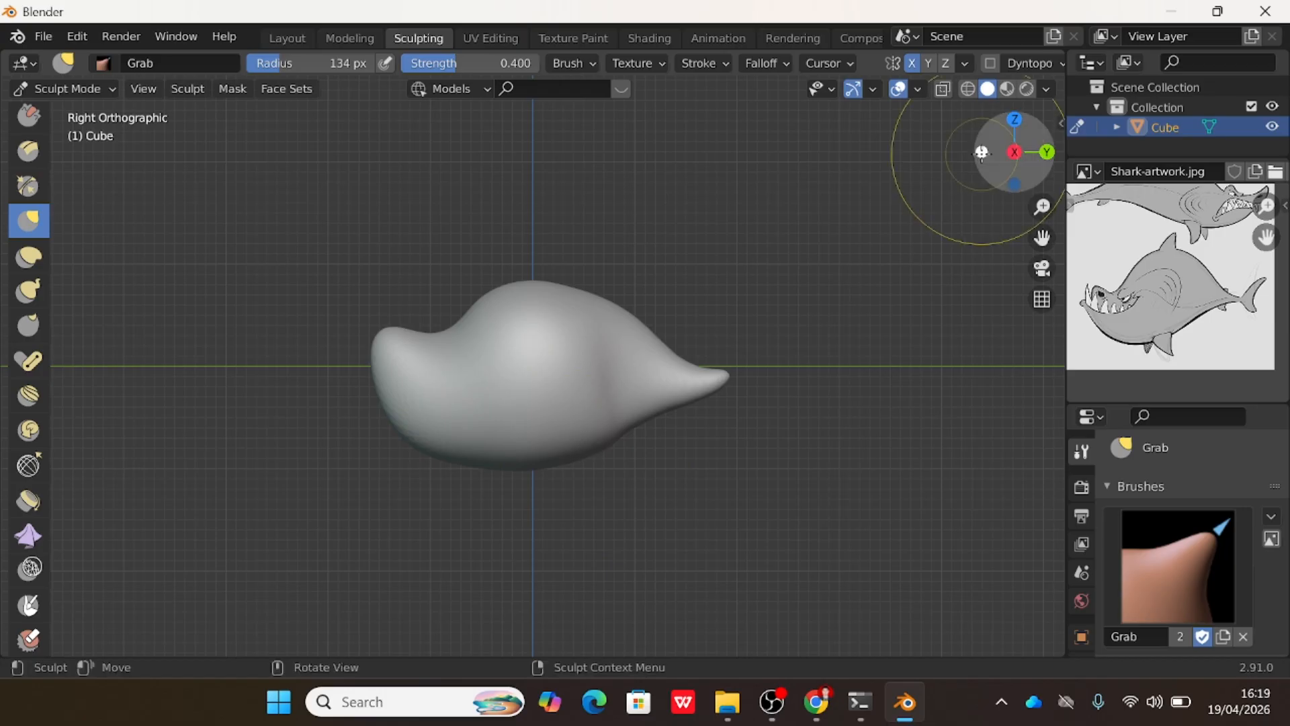
{"action": "left_click", "coordinate": [982, 153]}
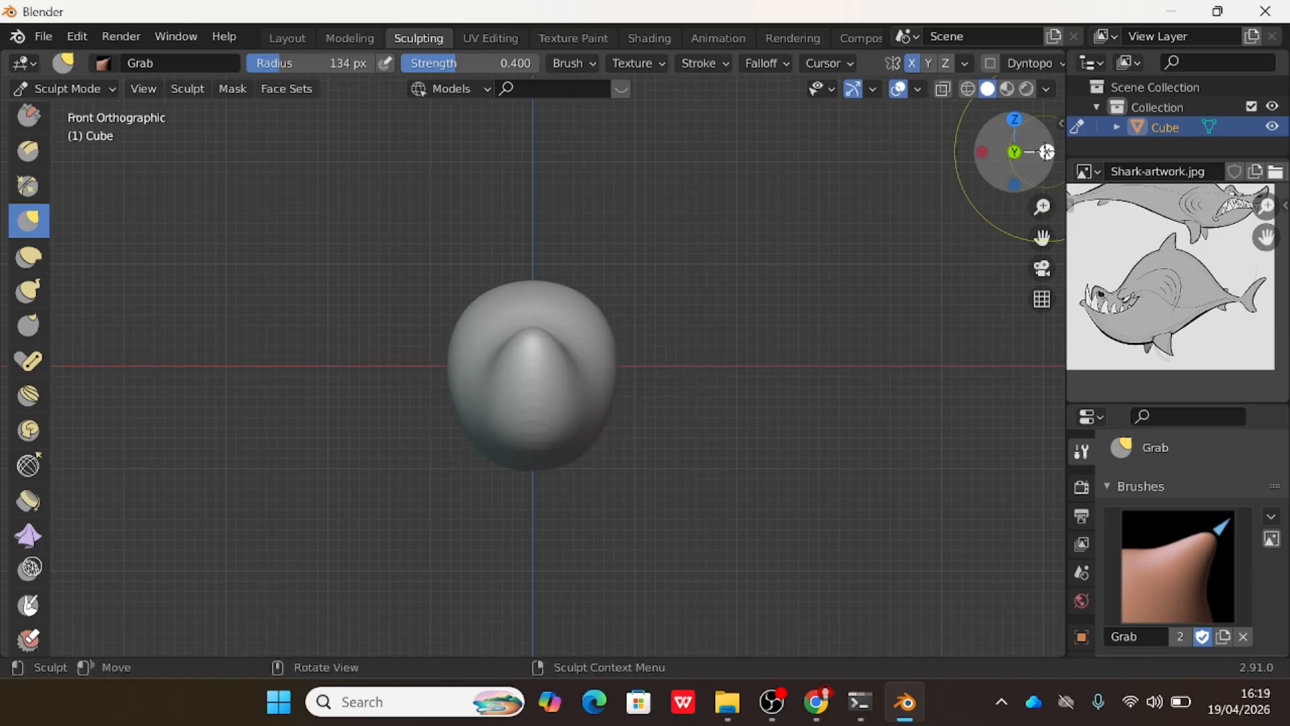
{"action": "left_click", "coordinate": [1046, 151]}
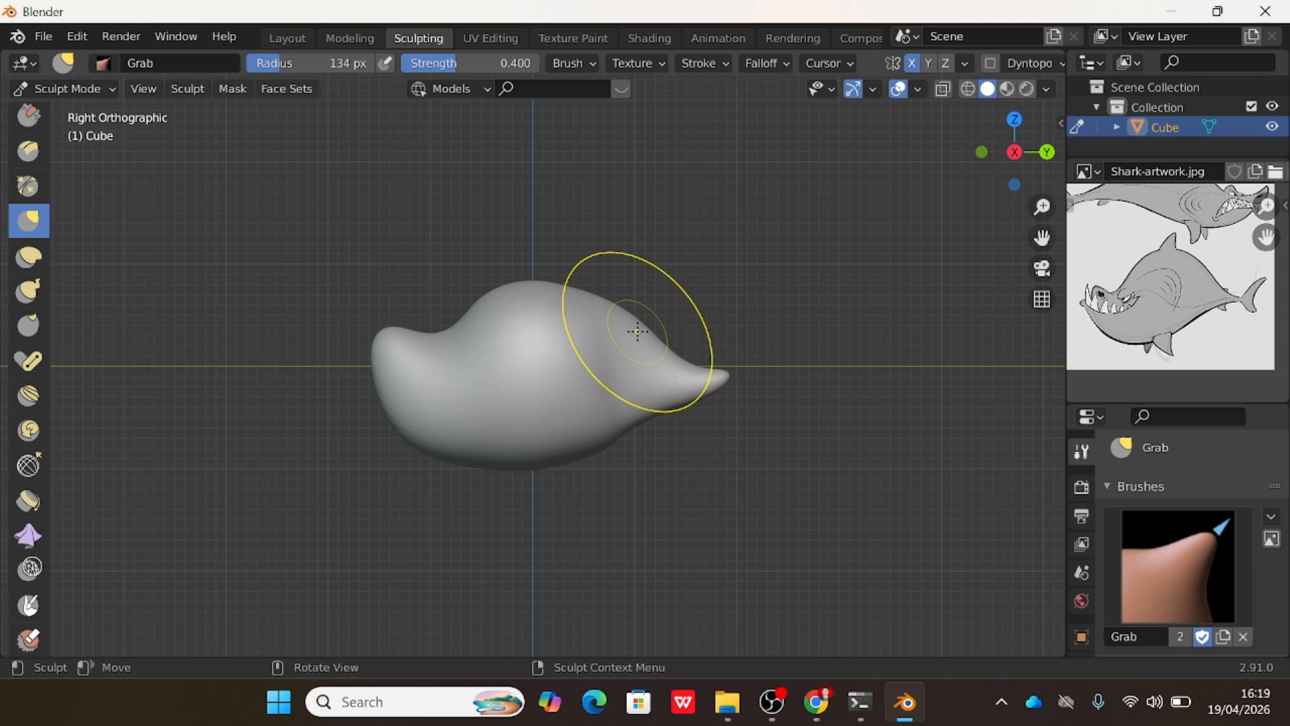
Pull the tail tip further back and refine the underside between belly and tail with the Grab brush.
{"action": "left_click_drag", "start_coordinate": [744, 375], "coordinate": [780, 364]}
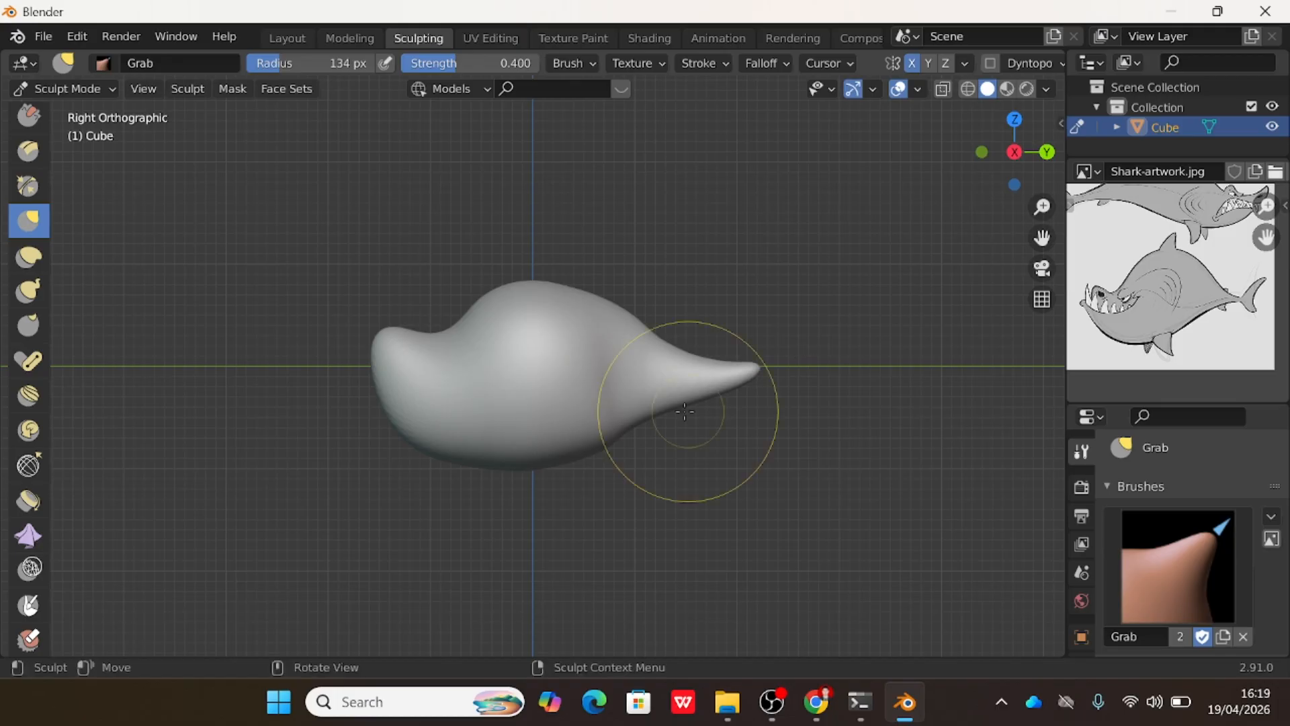
{"action": "left_click_drag", "start_coordinate": [629, 425], "coordinate": [642, 435]}
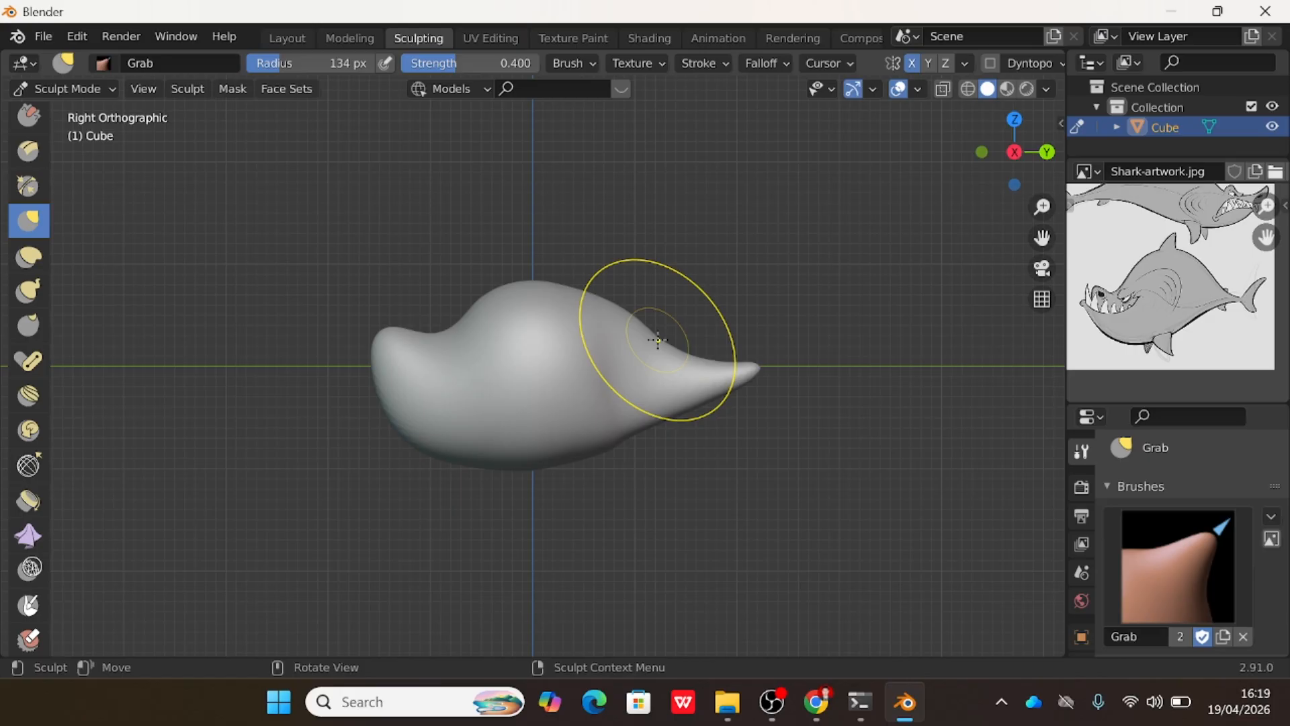
{"action": "left_click_drag", "start_coordinate": [631, 432], "coordinate": [635, 410]}
{"action": "left_click_drag", "start_coordinate": [513, 467], "coordinate": [515, 467]}
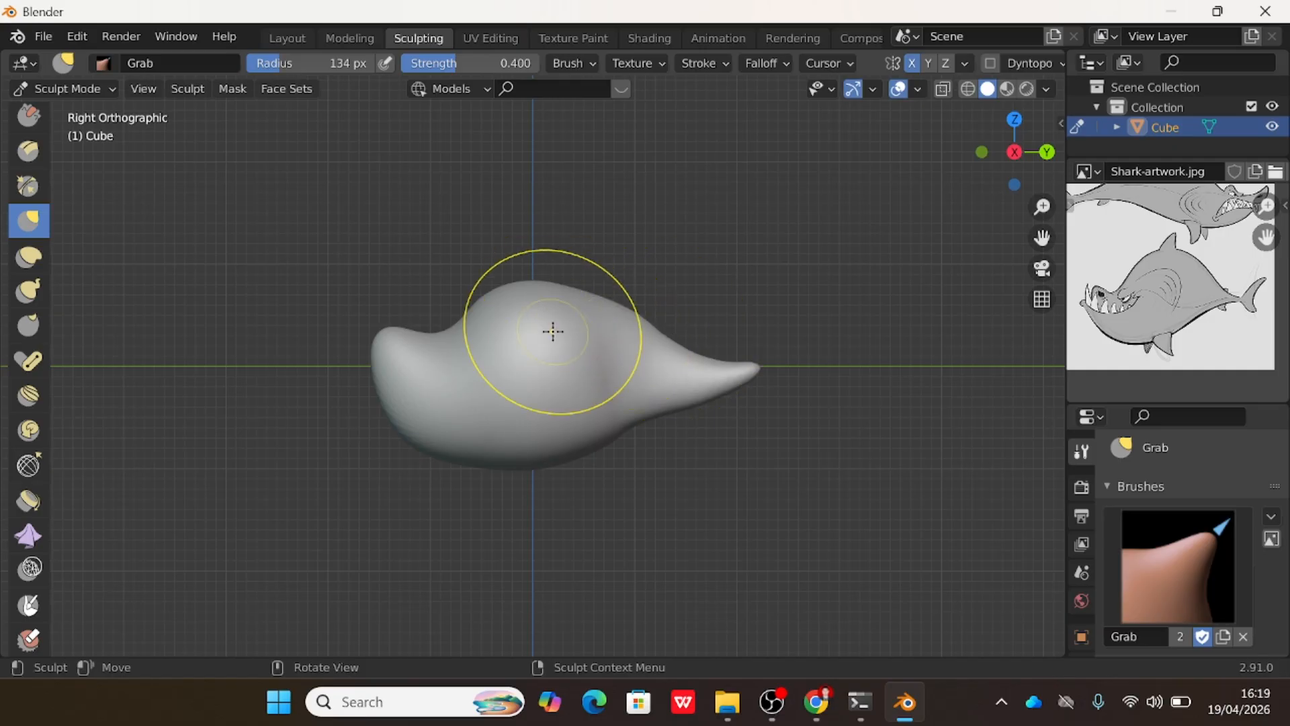
Inspect the body from several angles and activate the Mask brush with the top of the back in view.
{"action": "middle_click_drag", "start_coordinate": [552, 330], "coordinate": [598, 312]}
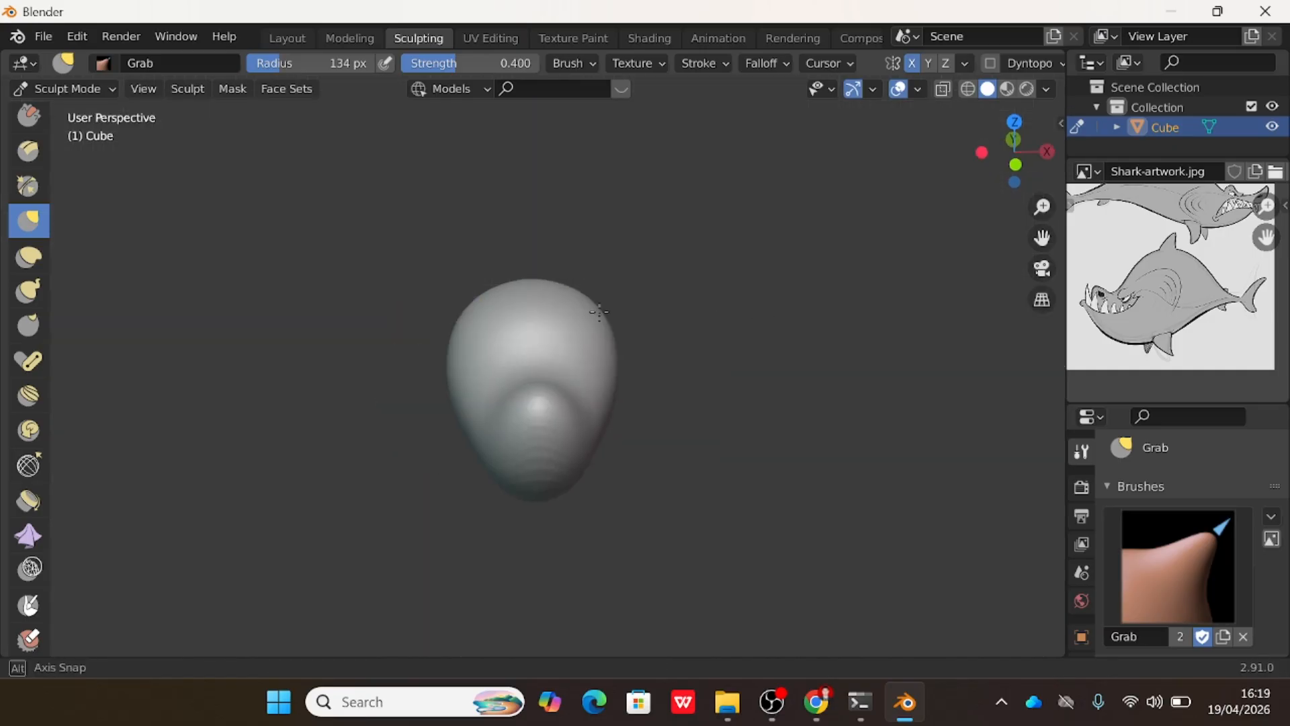
{"action": "middle_click_drag", "start_coordinate": [599, 312], "coordinate": [432, 288], "text": "alt"}
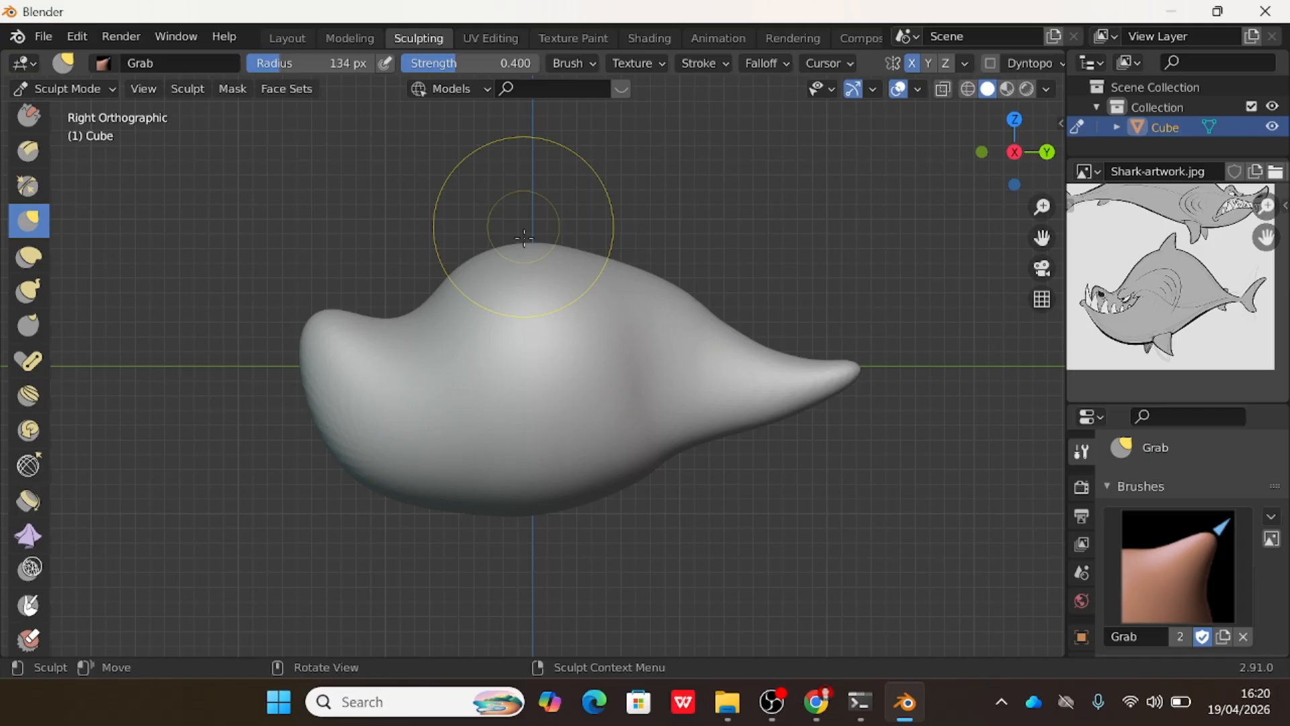
{"action": "middle_click_drag", "start_coordinate": [524, 237], "coordinate": [471, 268]}
{"action": "scroll", "coordinate": [26, 400], "scroll_direction": "down", "scroll_amount": 3}
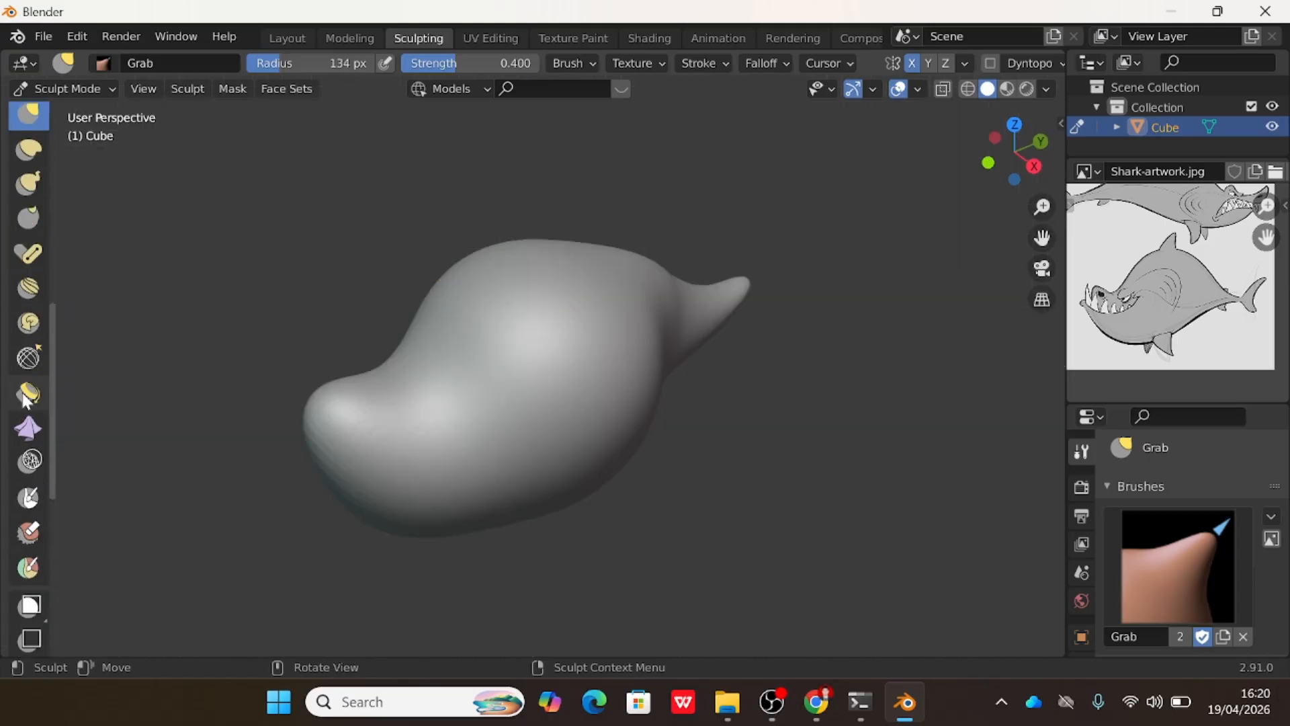
{"action": "scroll", "coordinate": [26, 430], "scroll_direction": "down", "scroll_amount": 3}
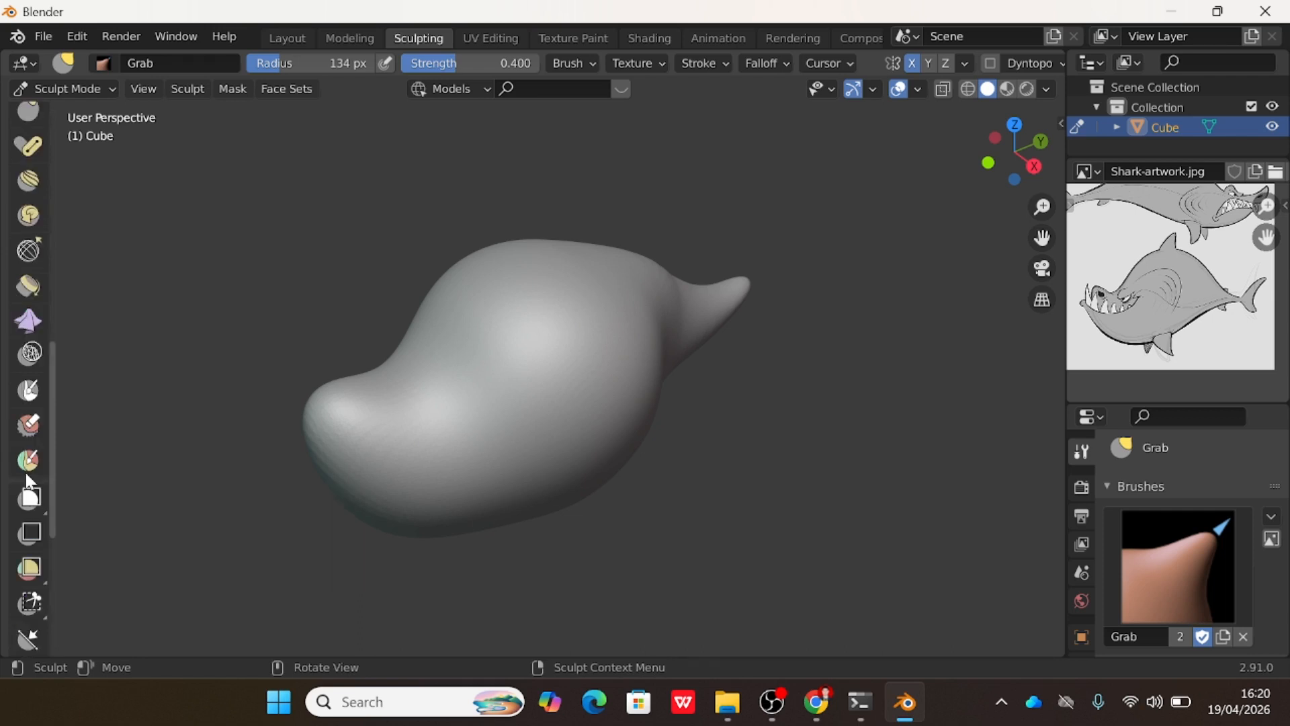
{"action": "scroll", "coordinate": [28, 482], "scroll_direction": "up", "scroll_amount": 2}
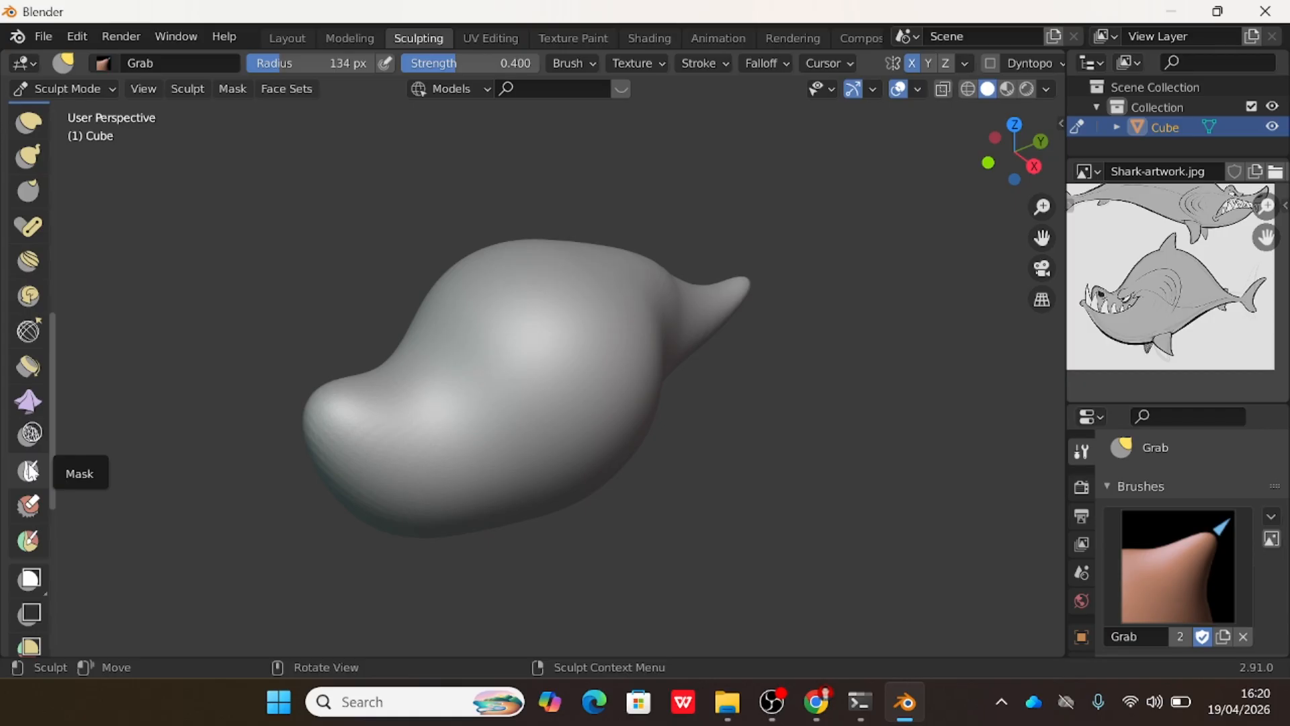
{"action": "left_click", "coordinate": [31, 471]}
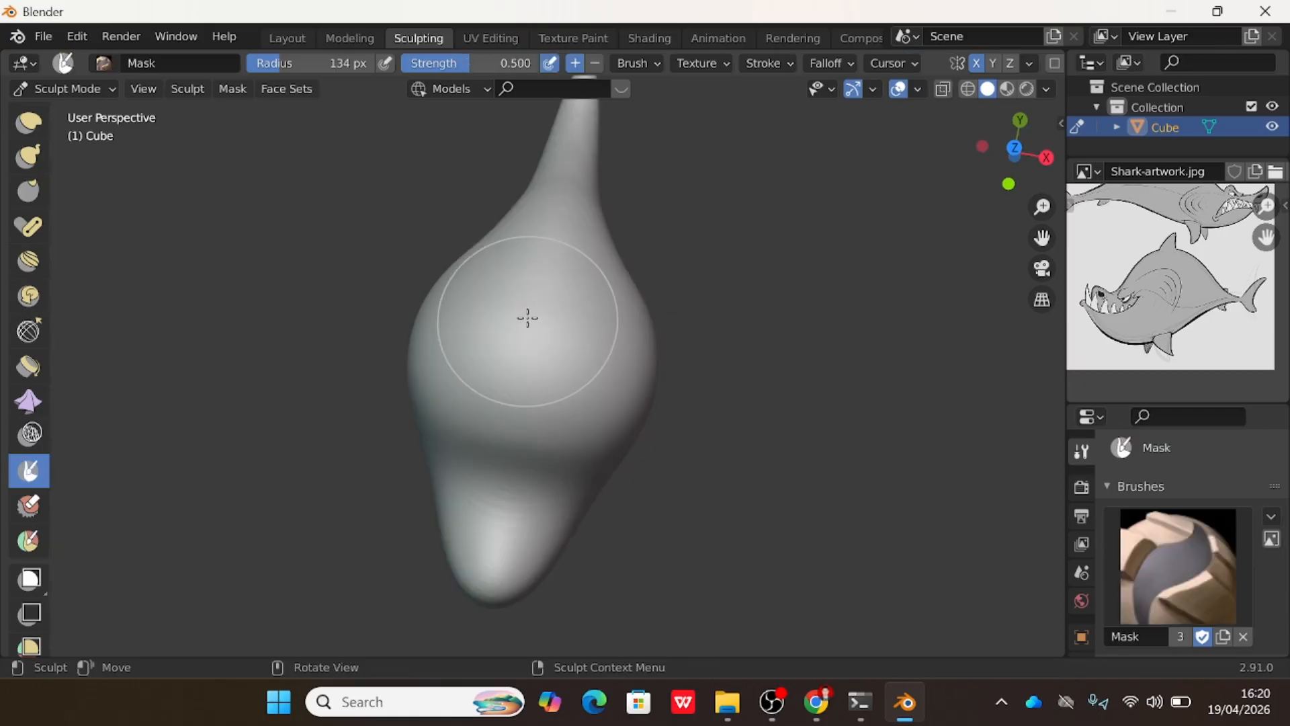
Try to mask the dorsal fin area on top of the back with the Mask brush at 134 px.
{"action": "left_click_drag", "start_coordinate": [527, 316], "coordinate": [522, 310]}
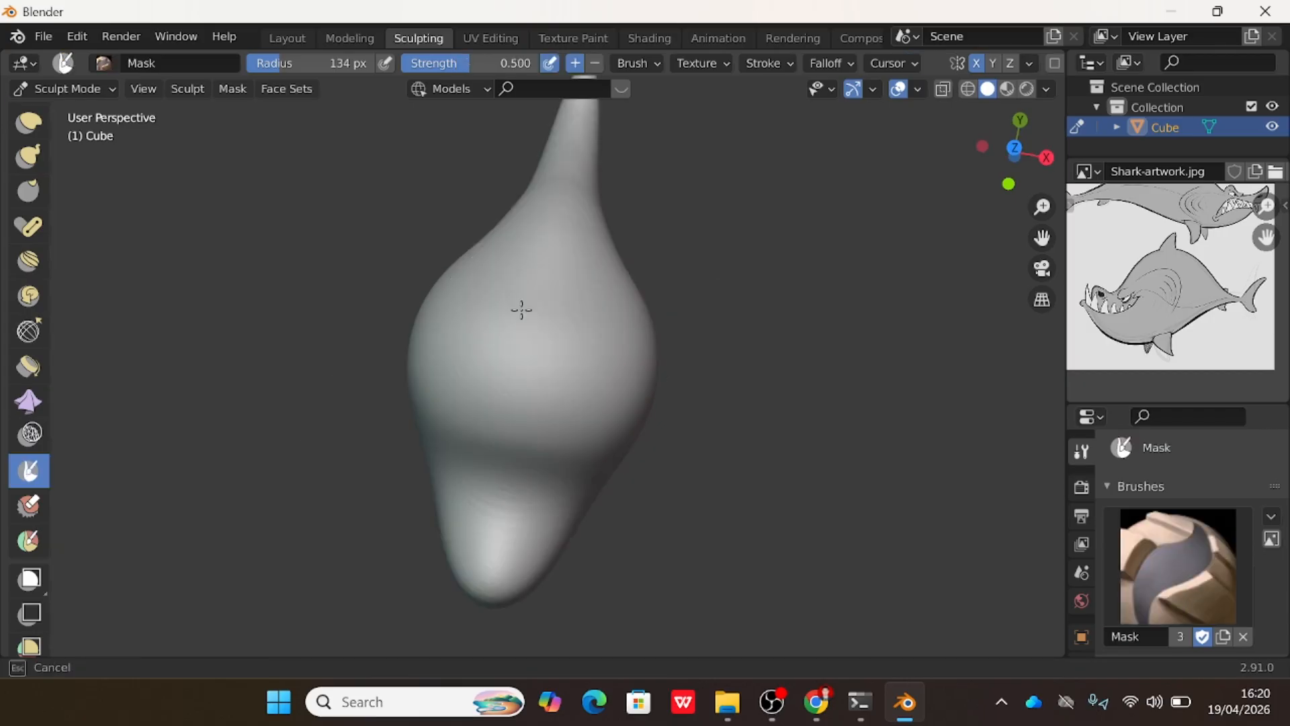
{"action": "left_click_drag", "start_coordinate": [521, 310], "coordinate": [517, 301]}
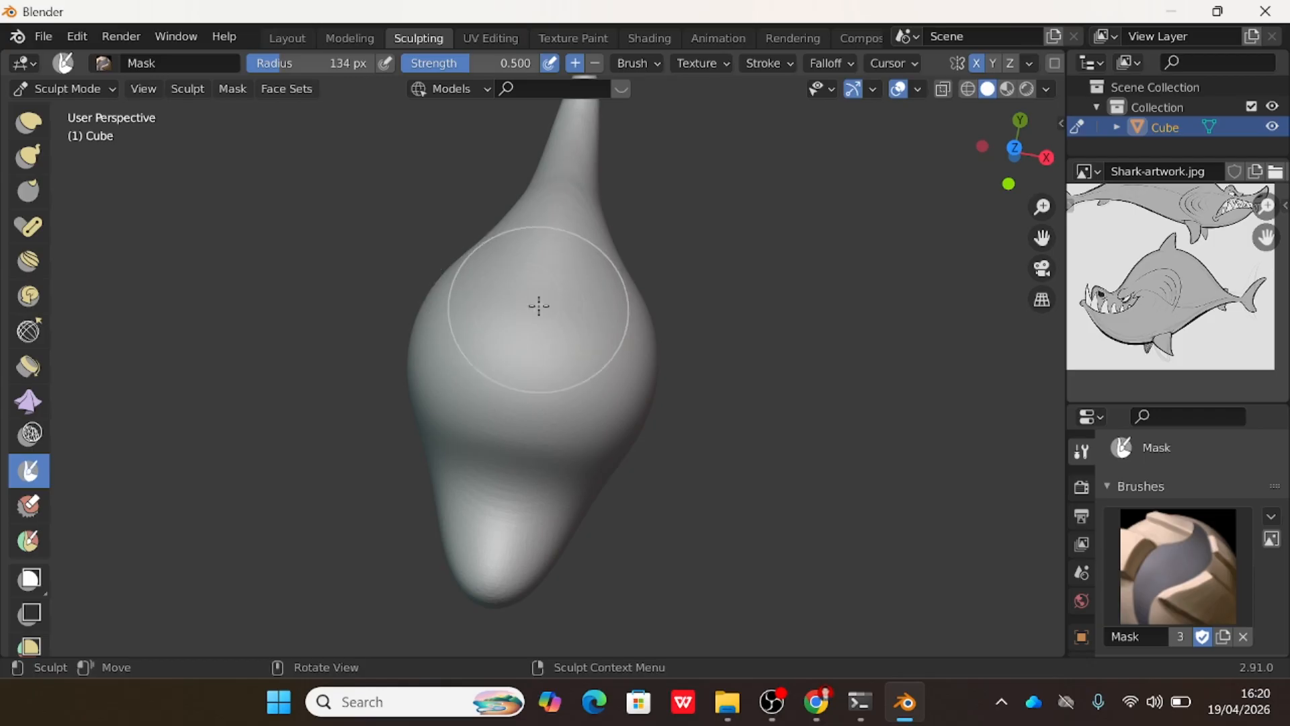
{"action": "left_click", "coordinate": [539, 305]}
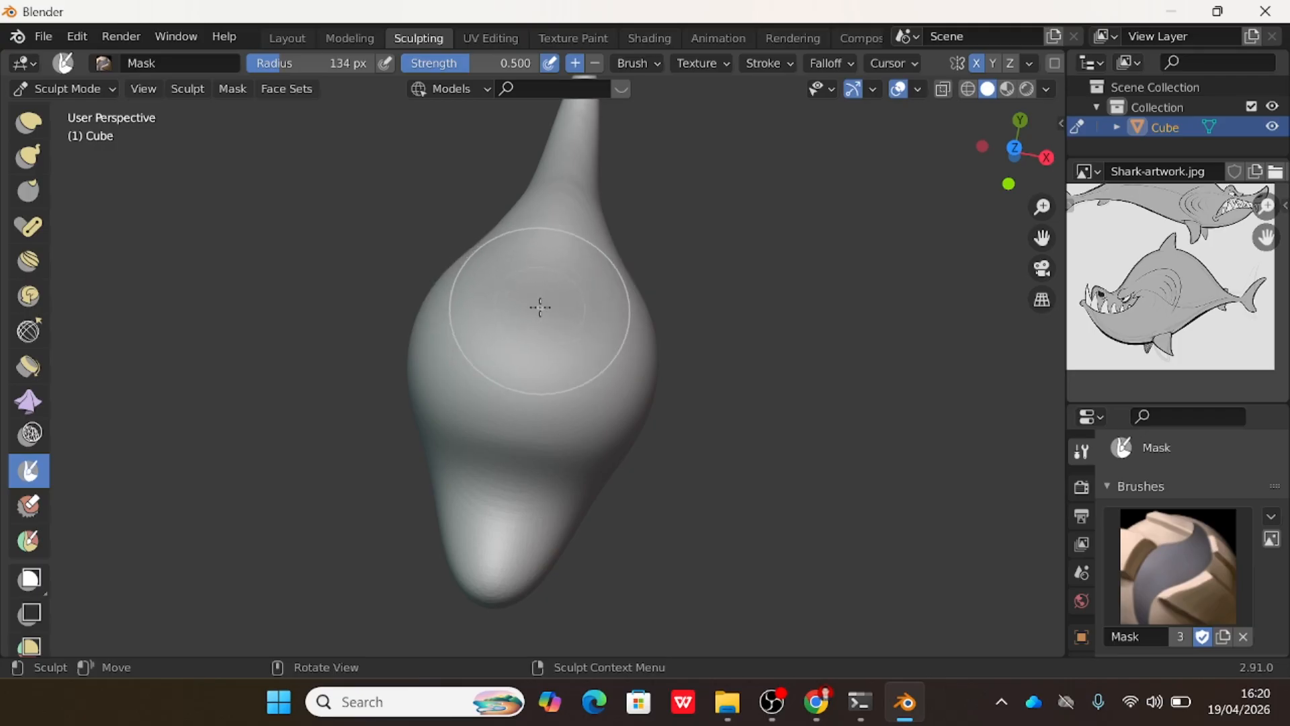
{"action": "left_click_drag", "start_coordinate": [544, 302], "coordinate": [527, 299]}
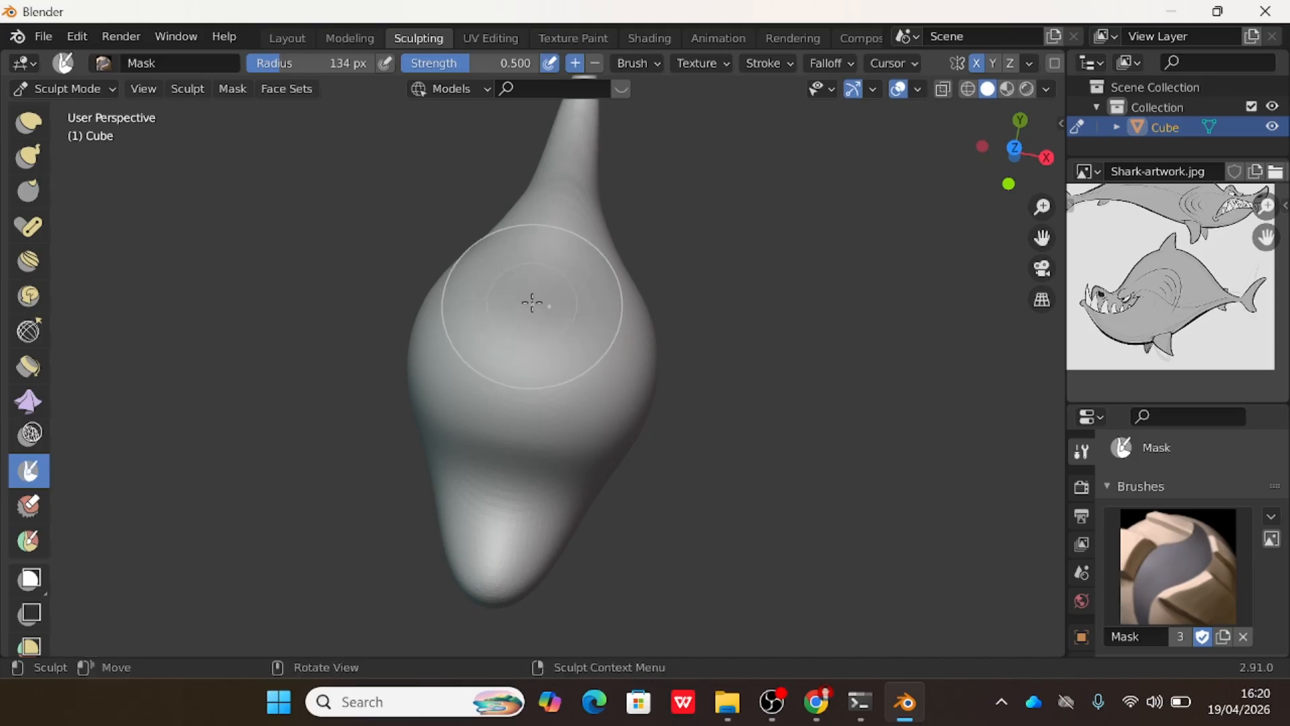
Reduce the Mask brush radius to 36 px and paint a narrow lengthwise mask along the top of the back.
{"action": "key", "text": "f"}
{"action": "left_click", "coordinate": [471, 292]}
{"action": "left_click_drag", "start_coordinate": [521, 311], "coordinate": [536, 288]}
{"action": "key", "text": "ctrl"}
{"action": "mouse_move", "coordinate": [538, 306]}
{"action": "left_mouse_down"}
{"action": "mouse_move", "coordinate": [548, 283]}
{"action": "mouse_move", "coordinate": [522, 332]}
{"action": "mouse_move", "coordinate": [547, 242]}
{"action": "mouse_move", "coordinate": [527, 309]}
{"action": "left_mouse_up"}
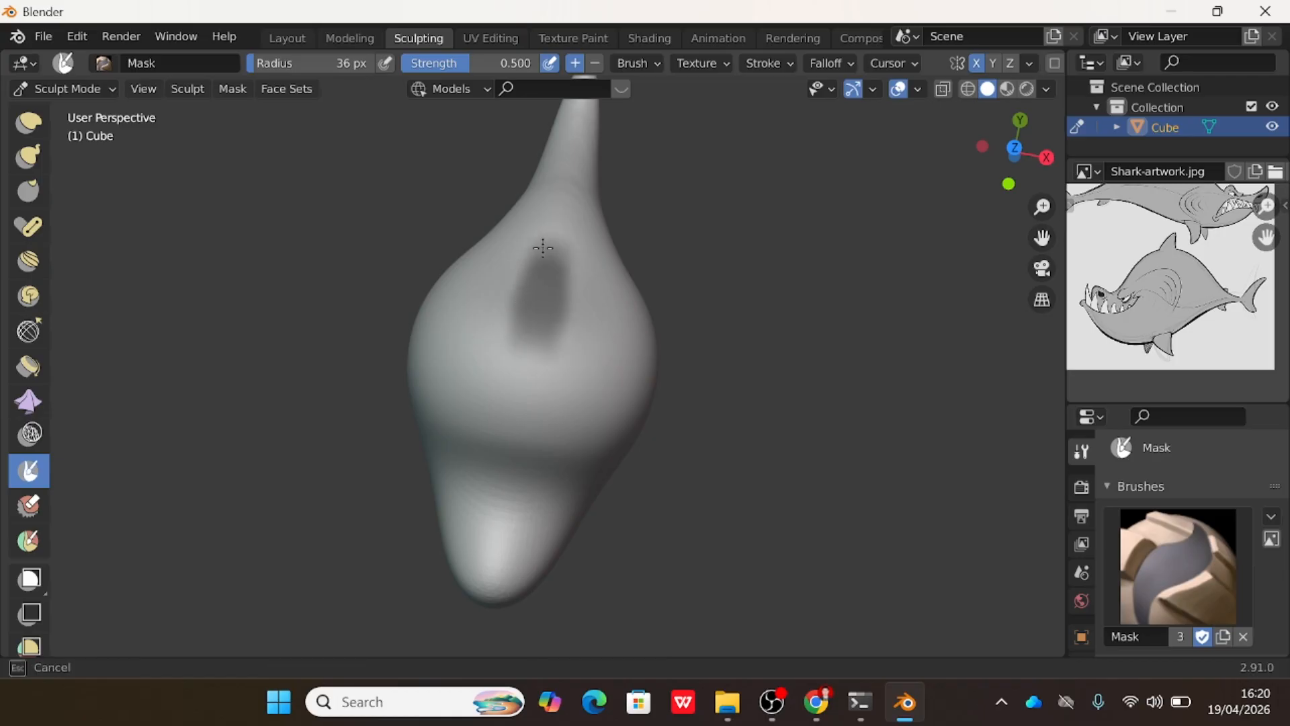
{"action": "left_click_drag", "start_coordinate": [547, 231], "coordinate": [531, 296]}
Check the mask's position from the side and undo the mask painted on the back.
{"action": "mouse_move", "coordinate": [566, 287]}
{"action": "middle_mouse_down"}
{"action": "mouse_move", "coordinate": [611, 280]}
{"action": "mouse_move", "coordinate": [467, 244]}
{"action": "mouse_move", "coordinate": [451, 188]}
{"action": "middle_mouse_up"}
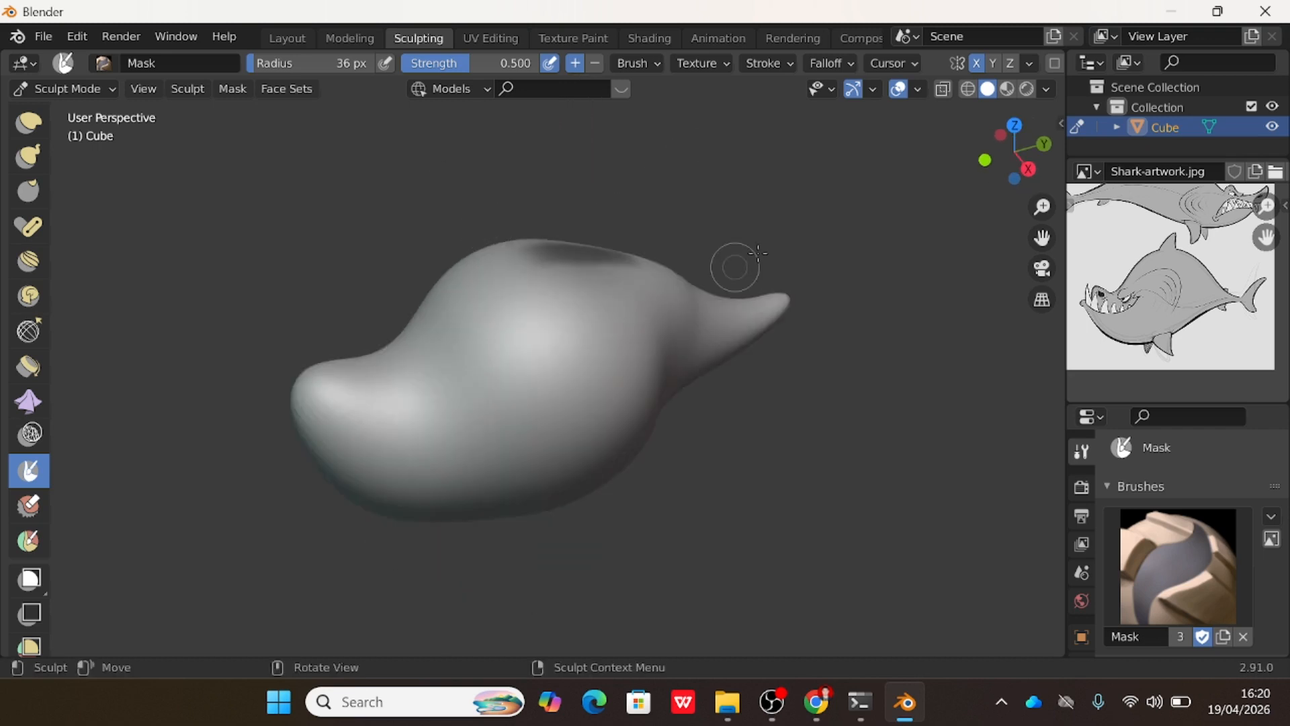
{"action": "left_click", "coordinate": [1026, 166]}
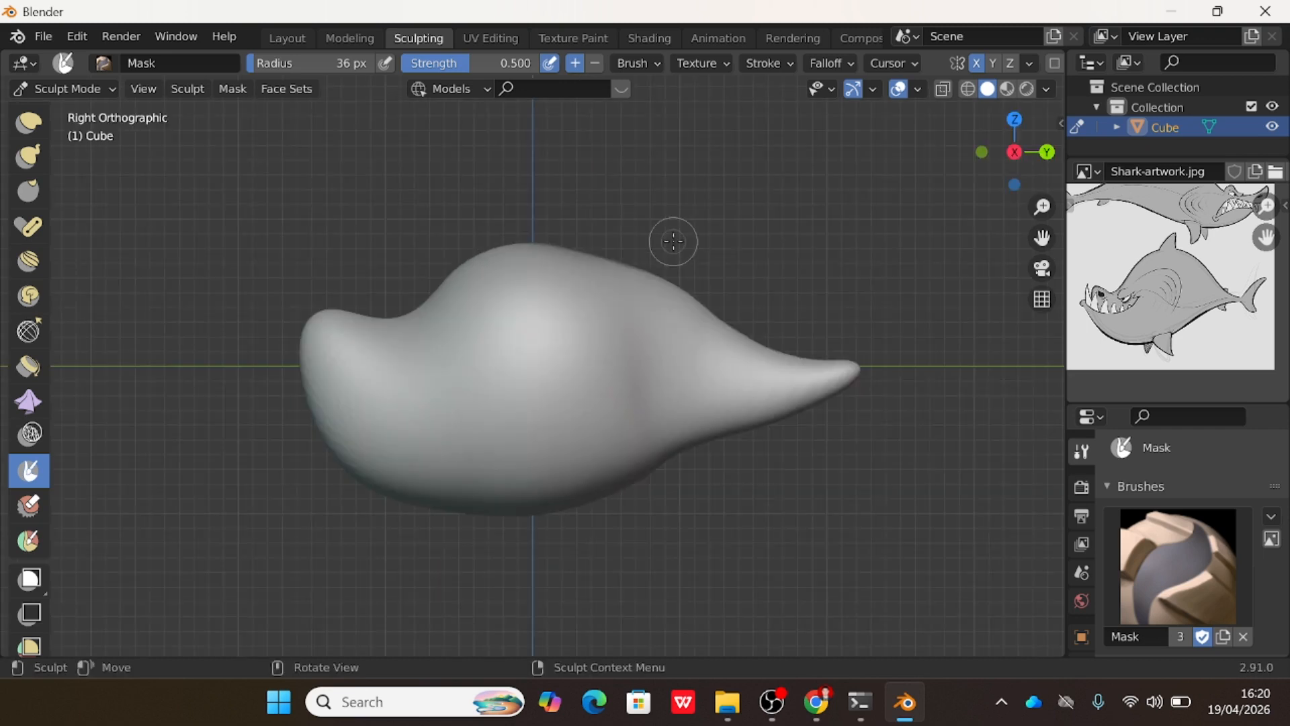
{"action": "mouse_move", "coordinate": [674, 242]}
{"action": "middle_mouse_down"}
{"action": "mouse_move", "coordinate": [638, 306]}
{"action": "mouse_move", "coordinate": [541, 334]}
{"action": "middle_mouse_up"}
{"action": "key", "text": "ctrl+z"}
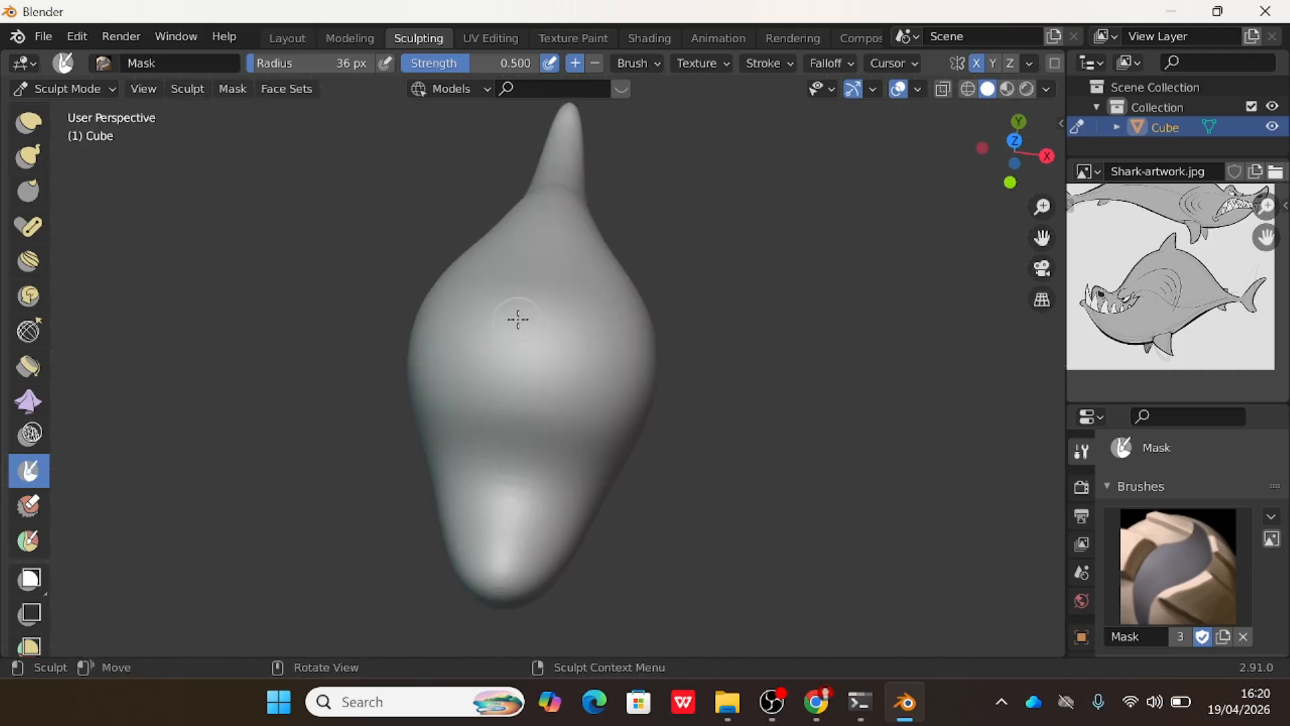
{"action": "left_click_drag", "start_coordinate": [556, 331], "coordinate": [556, 272]}
{"action": "left_click_drag", "start_coordinate": [514, 326], "coordinate": [519, 263]}
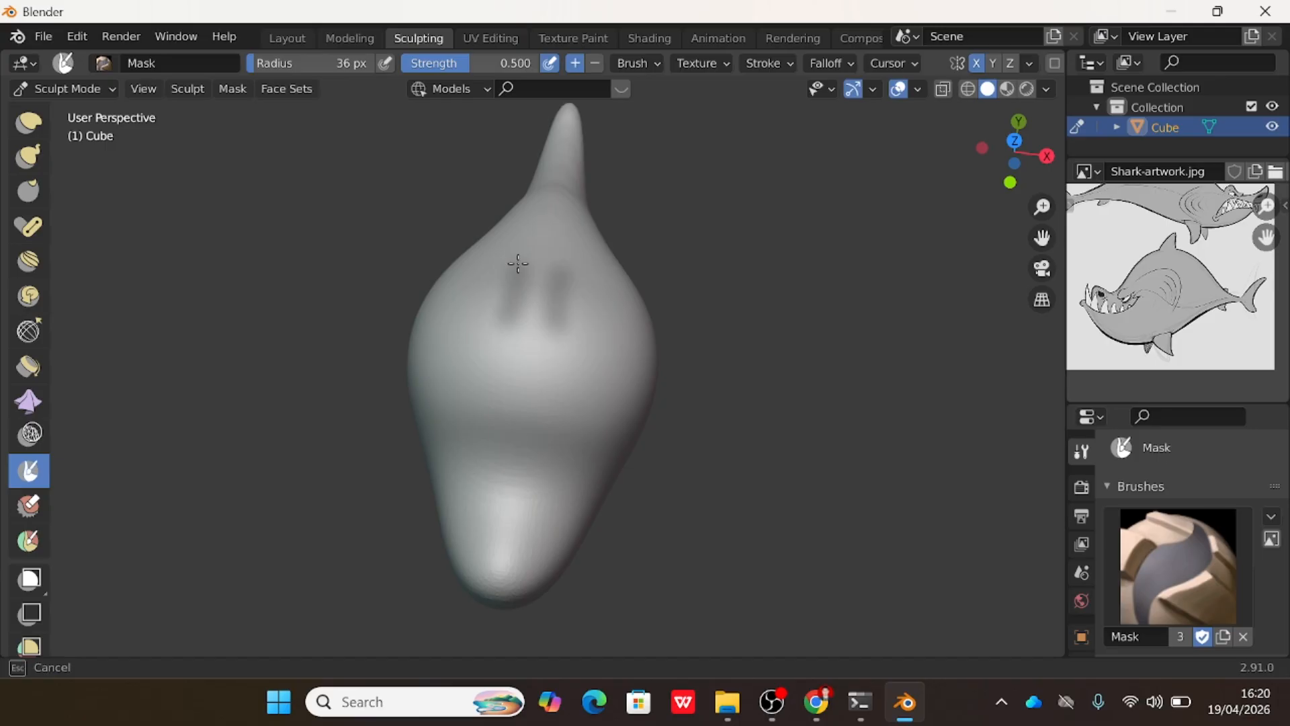
{"action": "key", "text": "ctrl+z"}
{"action": "key", "text": "ctrl+z"}
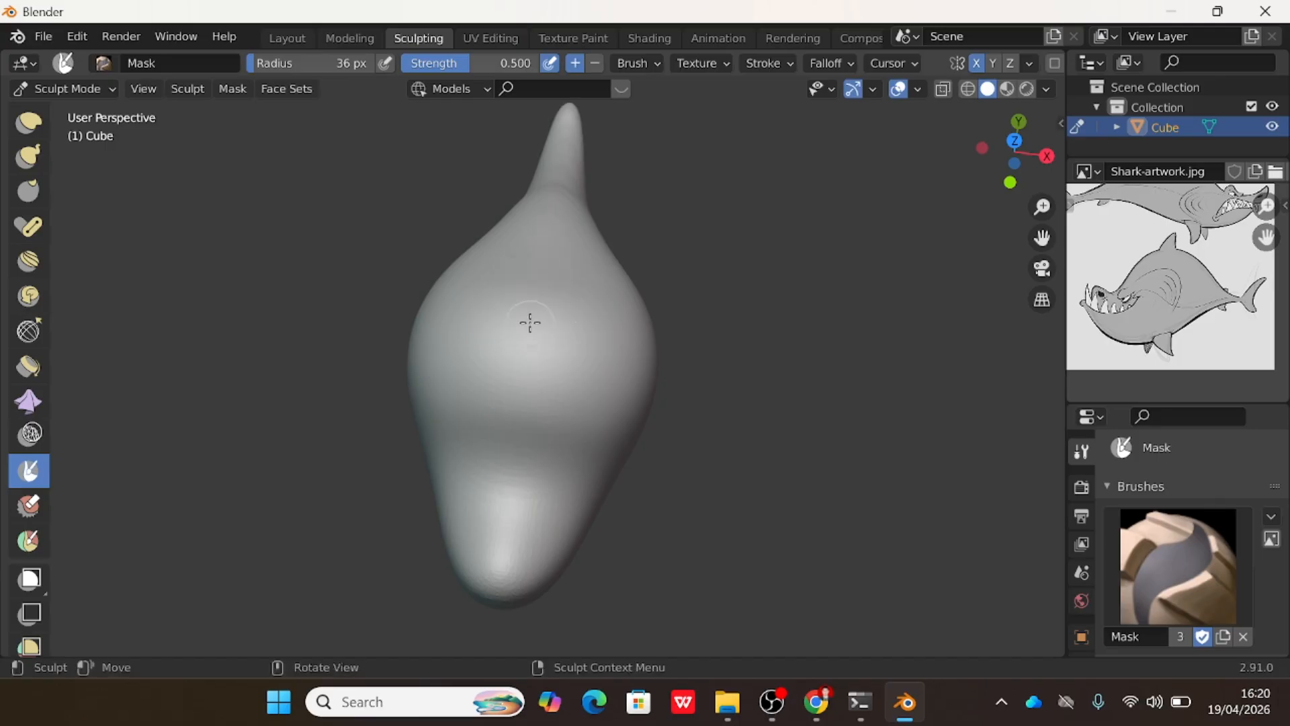
From the top view, mask a narrow lengthwise strip on the back, invert the mask and activate the Snake Hook brush.
{"action": "left_click", "coordinate": [1014, 140]}
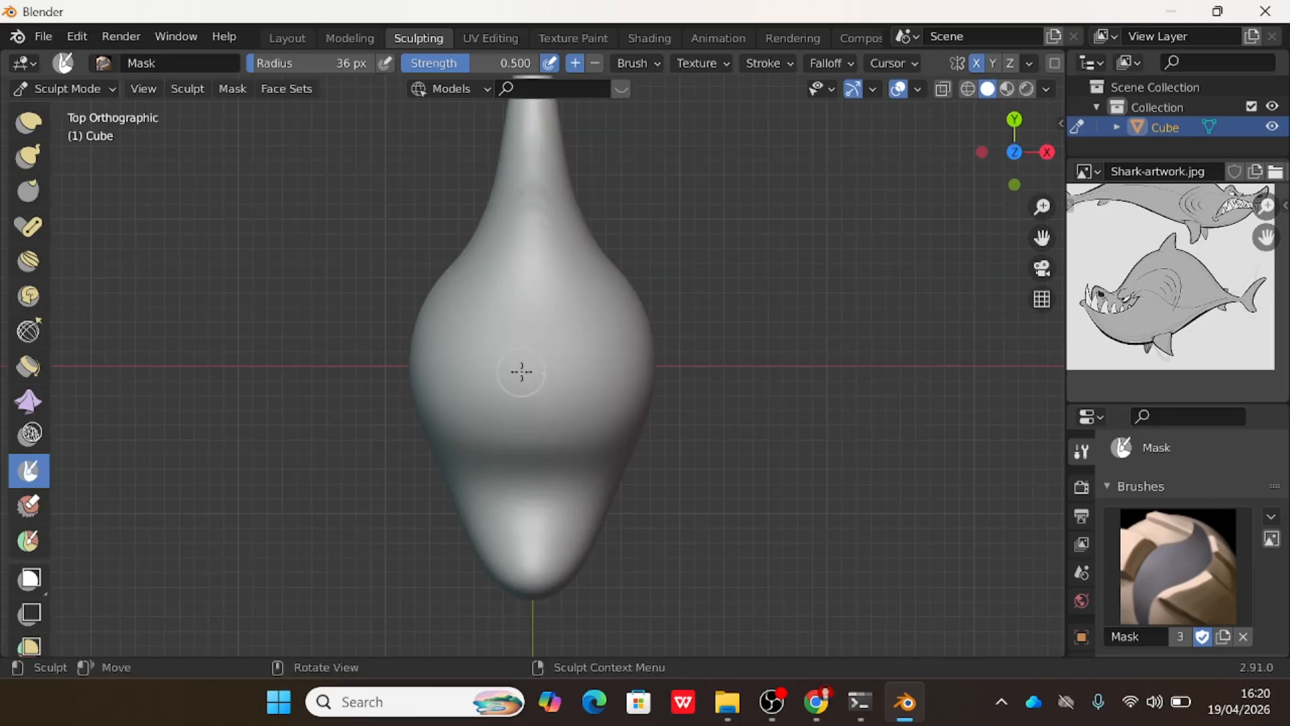
{"action": "mouse_move", "coordinate": [533, 362]}
{"action": "left_mouse_down"}
{"action": "mouse_move", "coordinate": [528, 302]}
{"action": "mouse_move", "coordinate": [531, 375]}
{"action": "mouse_move", "coordinate": [533, 311]}
{"action": "left_mouse_up"}
{"action": "left_click_drag", "start_coordinate": [527, 367], "coordinate": [527, 380]}
{"action": "mouse_move", "coordinate": [540, 285]}
{"action": "left_mouse_down"}
{"action": "mouse_move", "coordinate": [534, 330]}
{"action": "mouse_move", "coordinate": [532, 268]}
{"action": "mouse_move", "coordinate": [534, 295]}
{"action": "left_mouse_up"}
{"action": "left_click_drag", "start_coordinate": [993, 193], "coordinate": [714, 231]}
{"action": "scroll", "coordinate": [649, 250], "scroll_direction": "down", "scroll_amount": 1}
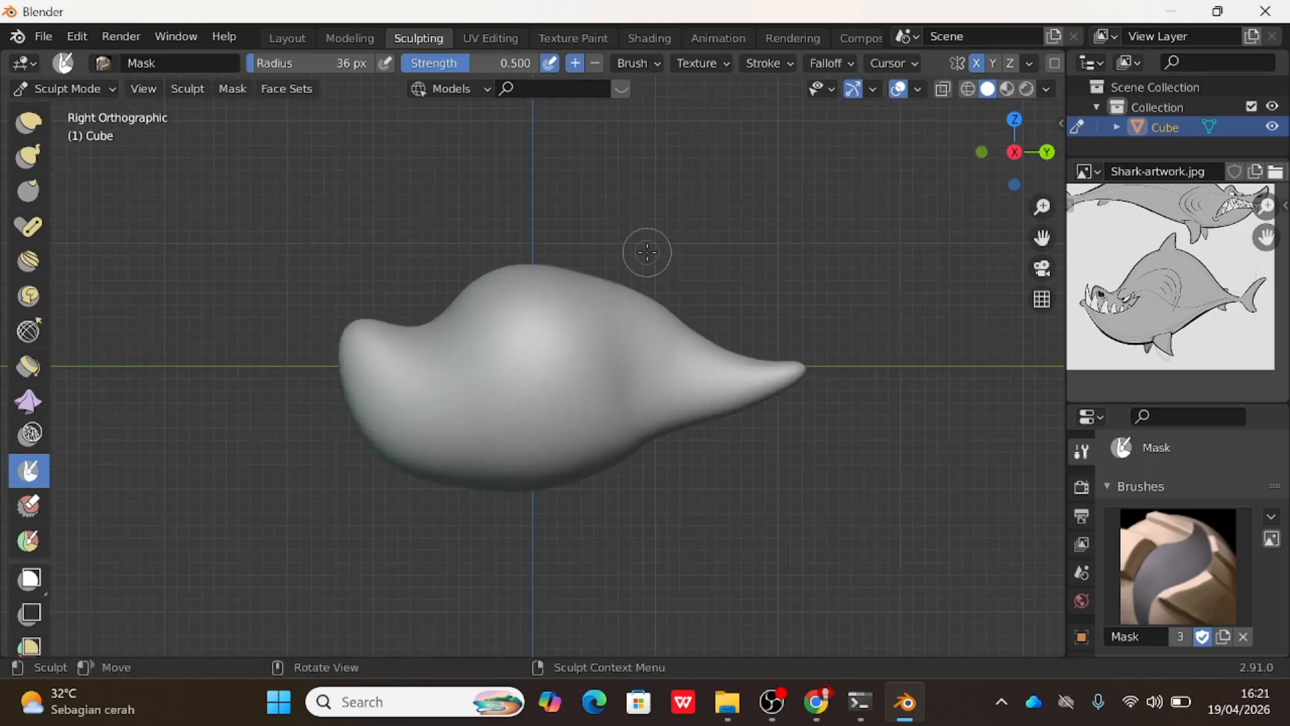
{"action": "key", "text": "ctrl+i"}
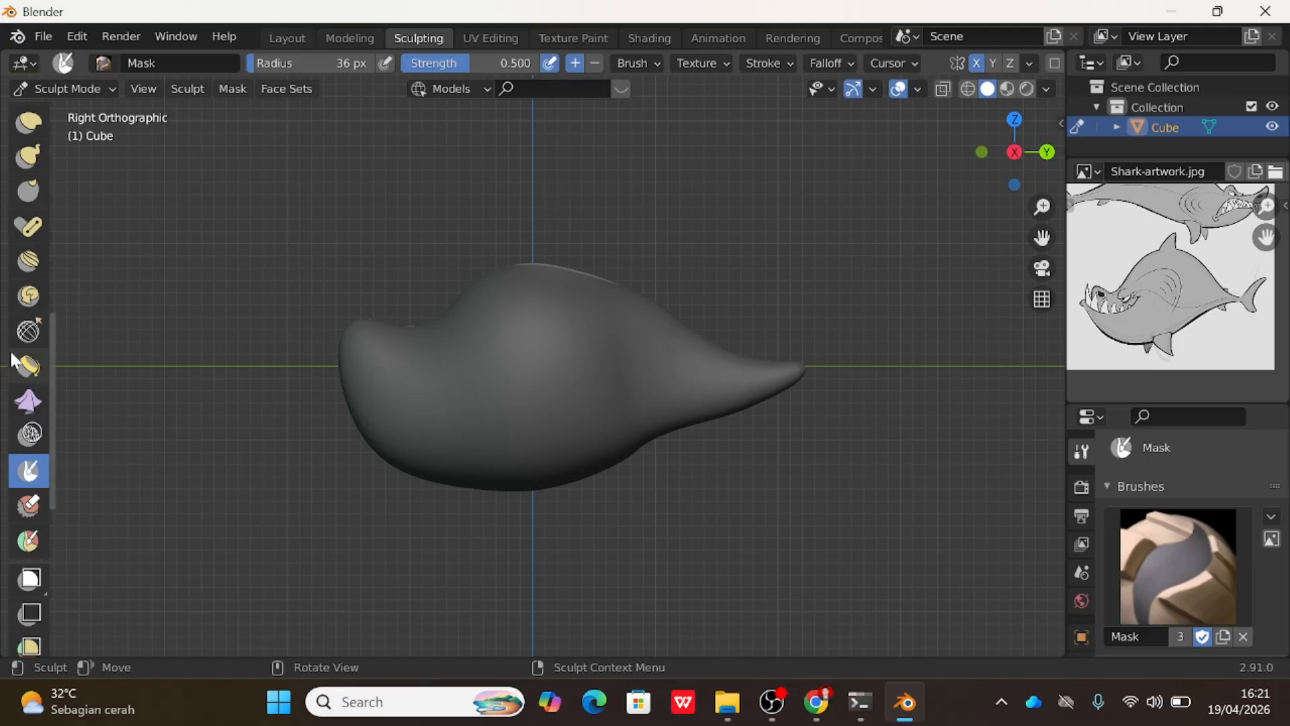
{"action": "left_click", "coordinate": [28, 156]}
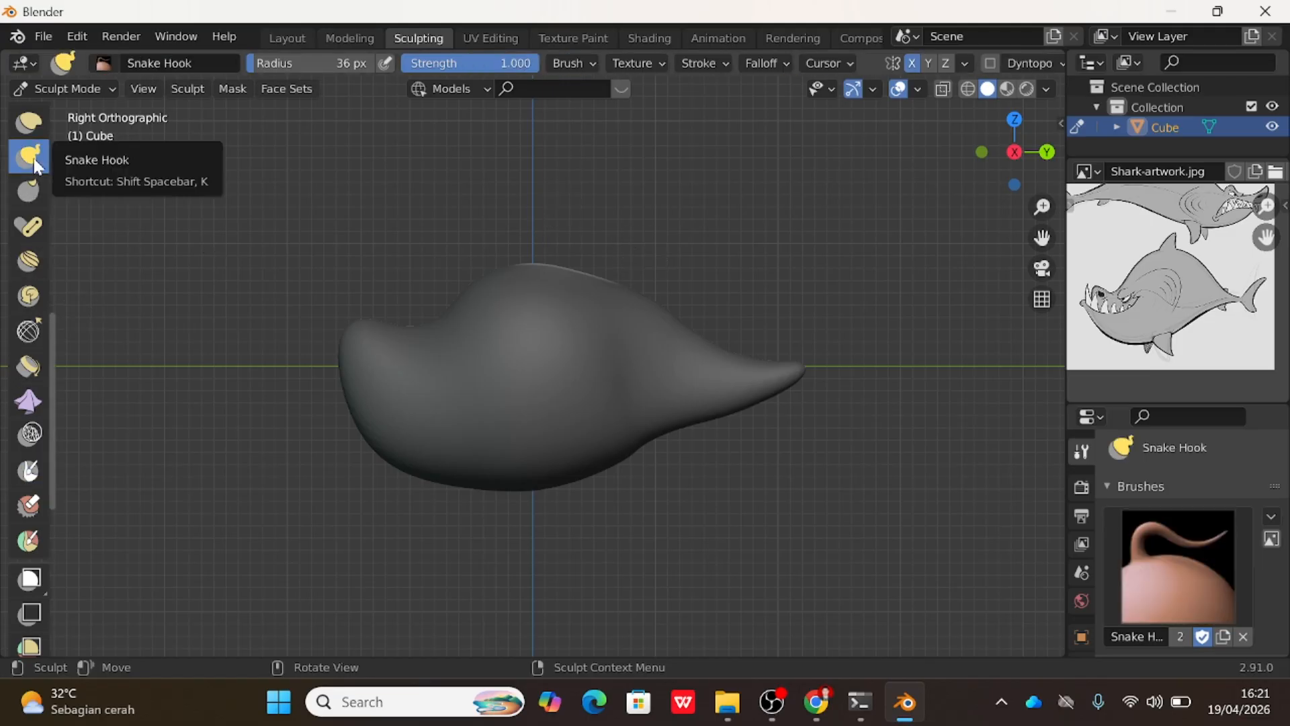
Try to pull a dorsal fin out of the unmasked strip with Snake Hook at 36 px and 87 px.
{"action": "left_click_drag", "start_coordinate": [551, 265], "coordinate": [576, 216]}
{"action": "key", "text": "ctrl+z"}
{"action": "key", "text": "f"}
{"action": "left_click", "coordinate": [591, 251]}
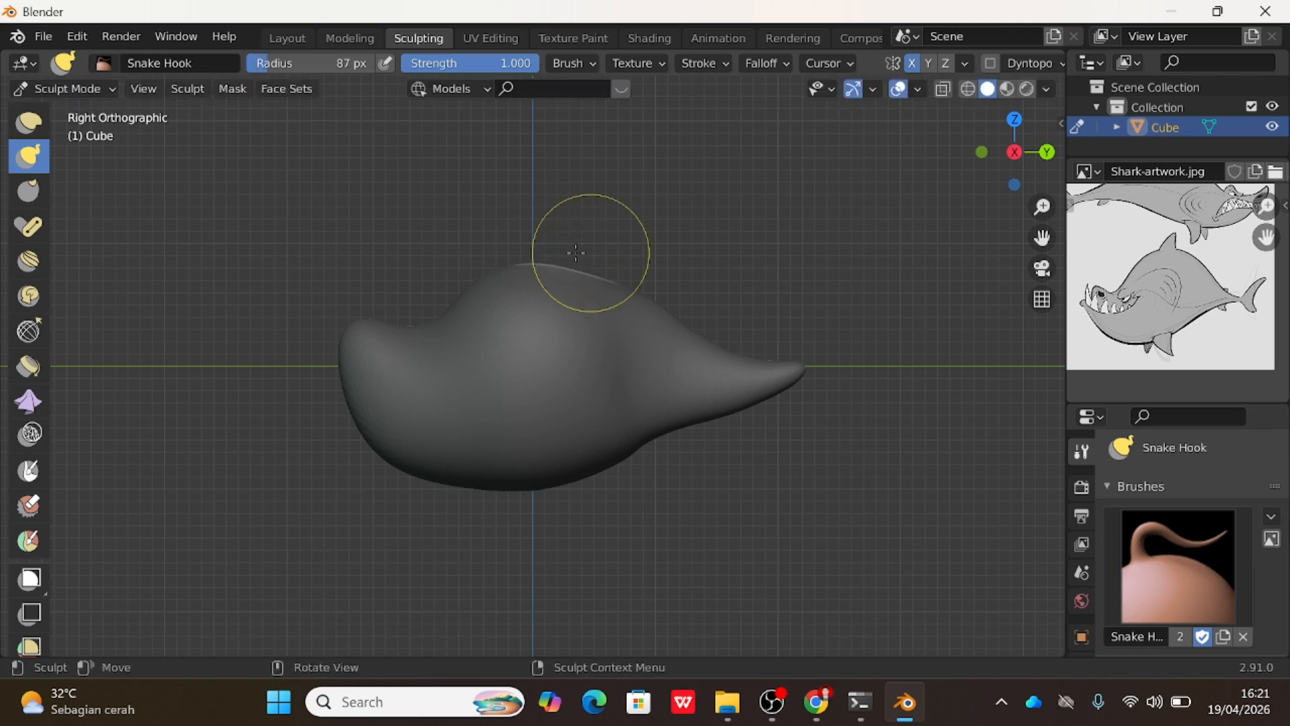
{"action": "left_click_drag", "start_coordinate": [557, 268], "coordinate": [592, 217]}
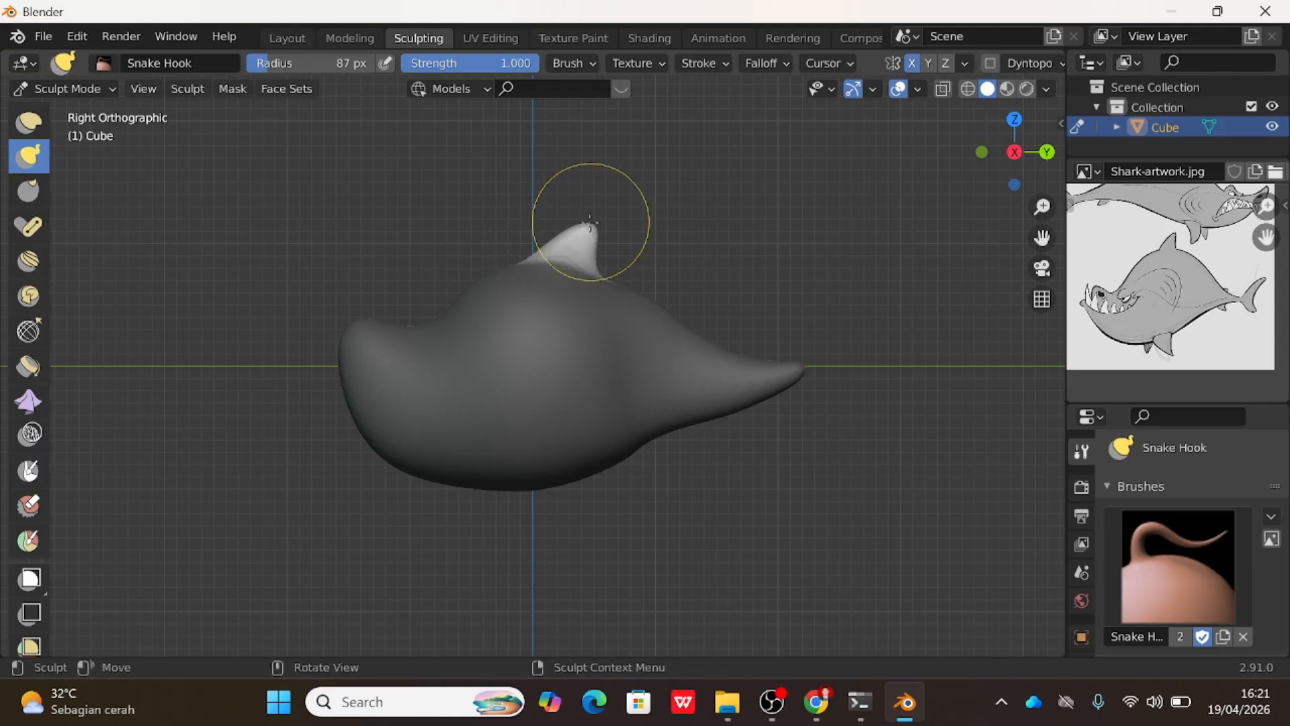
{"action": "key", "text": "ctrl+z"}
Set the Snake Hook radius to 68 px and pull a backward-curving, pointed dorsal fin out of the unmasked strip.
{"action": "key", "text": "f"}
{"action": "left_click", "coordinate": [568, 230]}
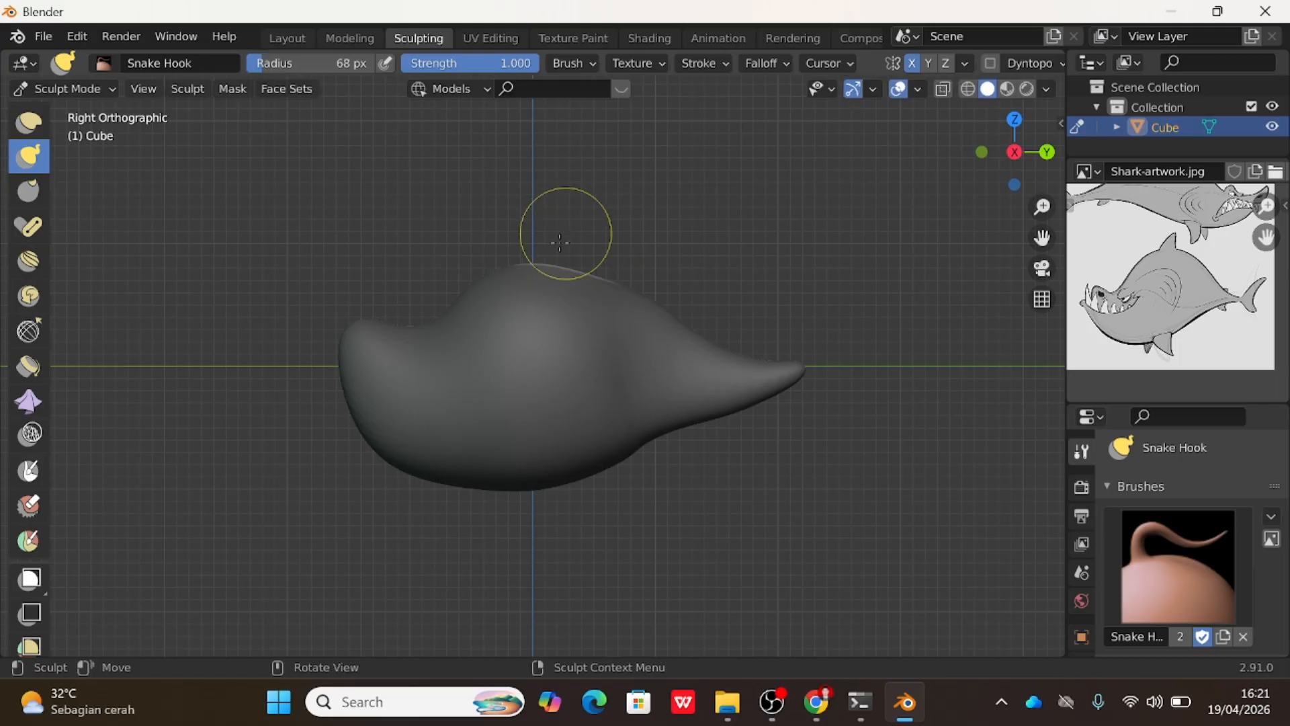
{"action": "left_click_drag", "start_coordinate": [556, 266], "coordinate": [613, 216]}
{"action": "key", "text": "ctrl+z"}
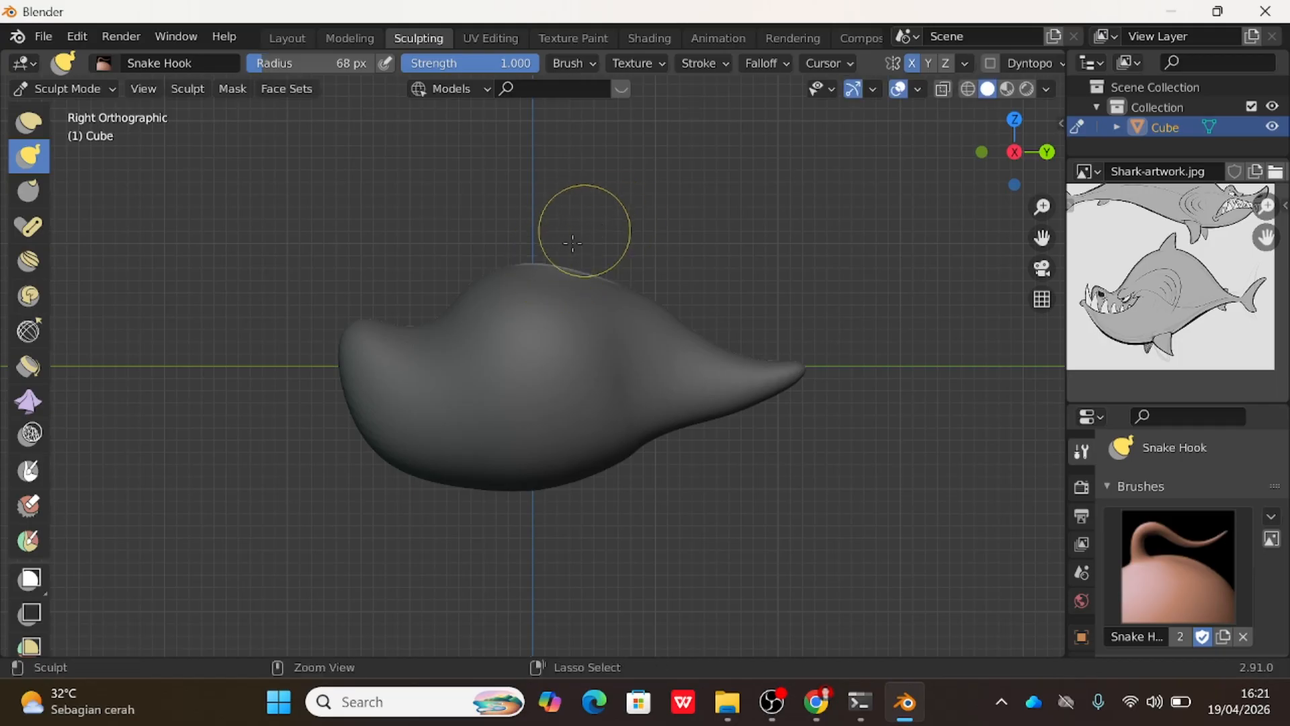
{"action": "mouse_move", "coordinate": [556, 267]}
{"action": "left_mouse_down"}
{"action": "mouse_move", "coordinate": [584, 227]}
{"action": "mouse_move", "coordinate": [619, 216]}
{"action": "left_mouse_up"}
{"action": "scroll", "coordinate": [601, 230], "scroll_direction": "up", "scroll_amount": 2}
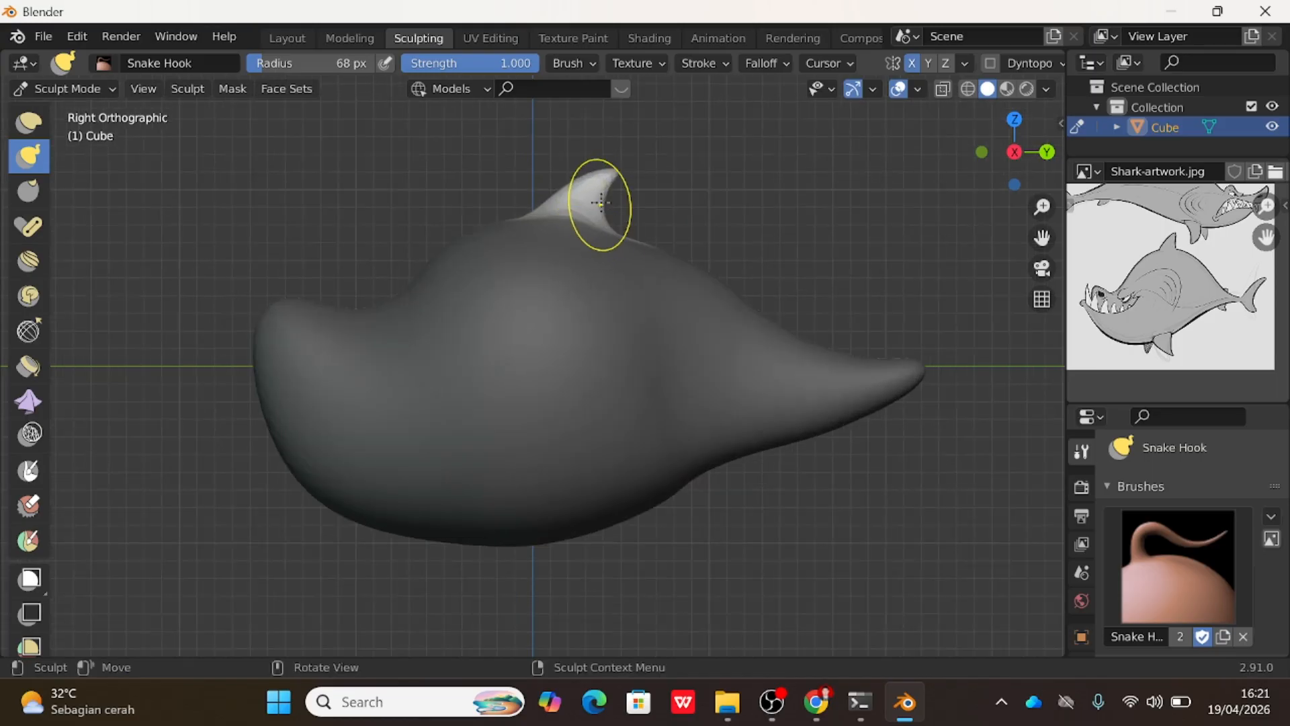
{"action": "left_click_drag", "start_coordinate": [616, 170], "coordinate": [623, 166]}
{"action": "scroll", "coordinate": [577, 236], "scroll_direction": "down", "scroll_amount": 1}
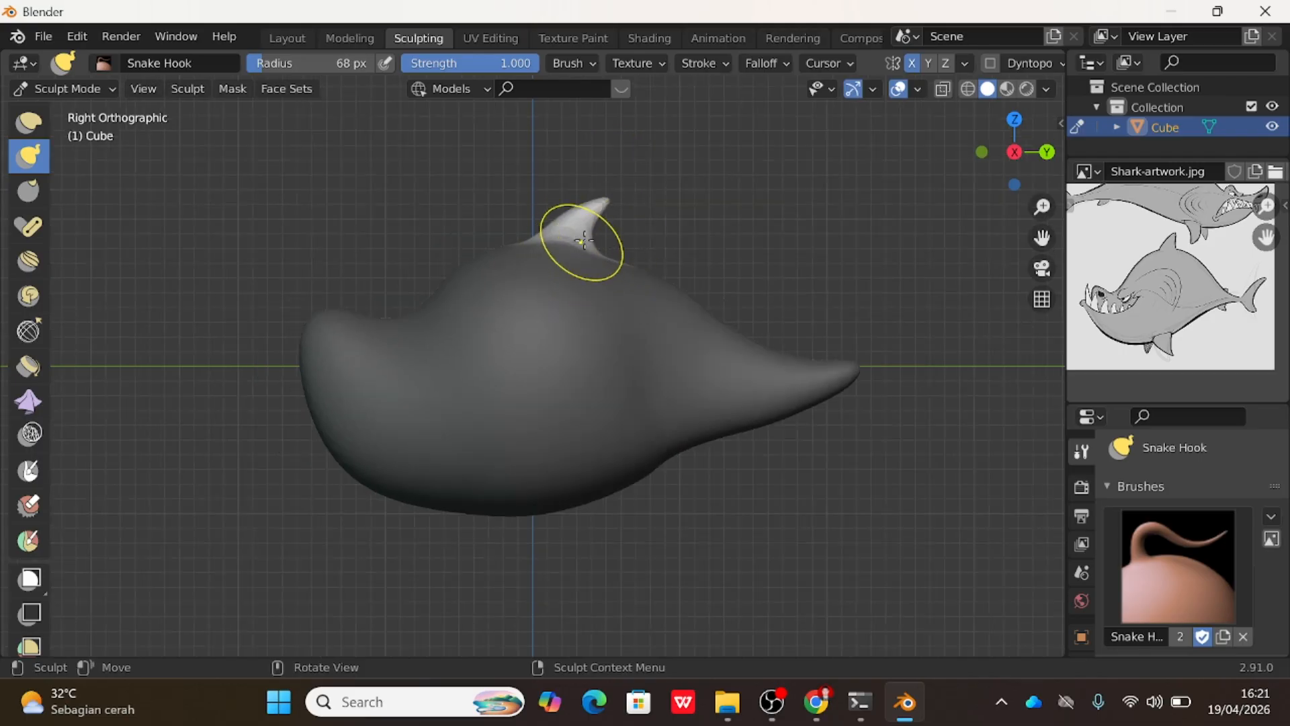
{"action": "scroll", "coordinate": [586, 237], "scroll_direction": "up", "scroll_amount": 2}
{"action": "scroll", "coordinate": [588, 234], "scroll_direction": "down", "scroll_amount": 2}
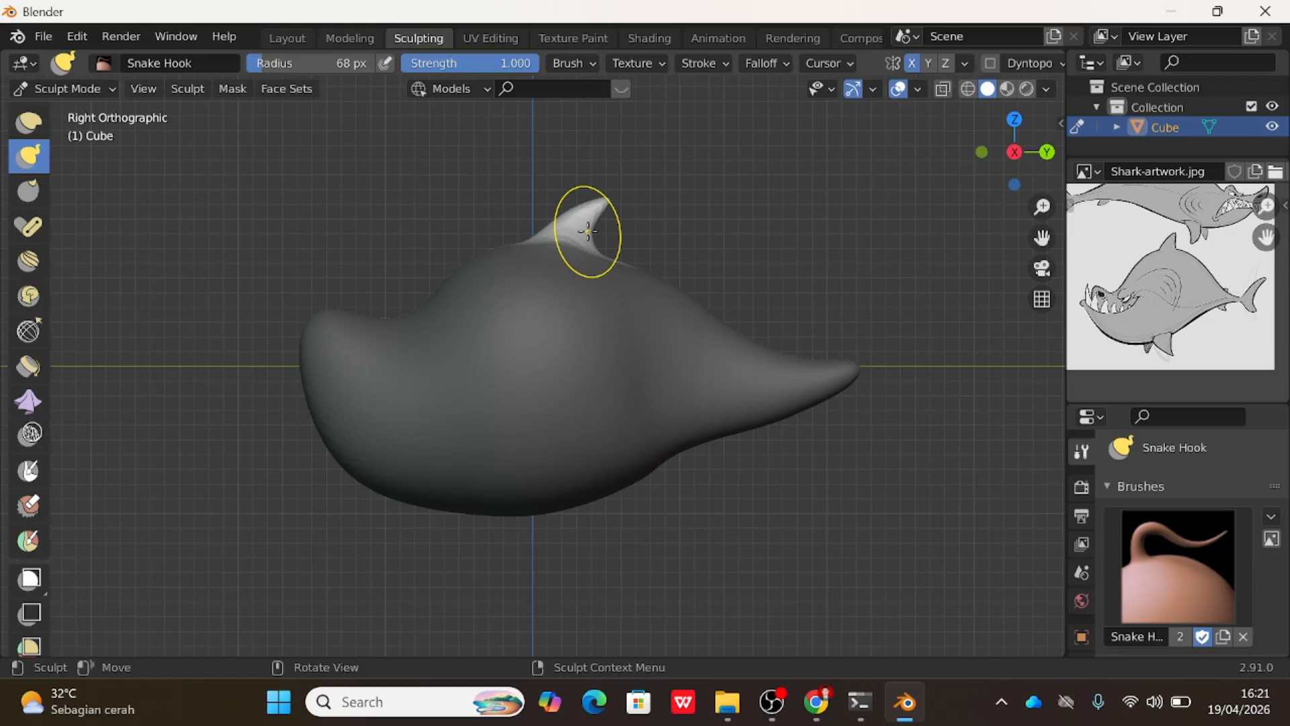
{"action": "scroll", "coordinate": [587, 232], "scroll_direction": "down", "scroll_amount": 1}
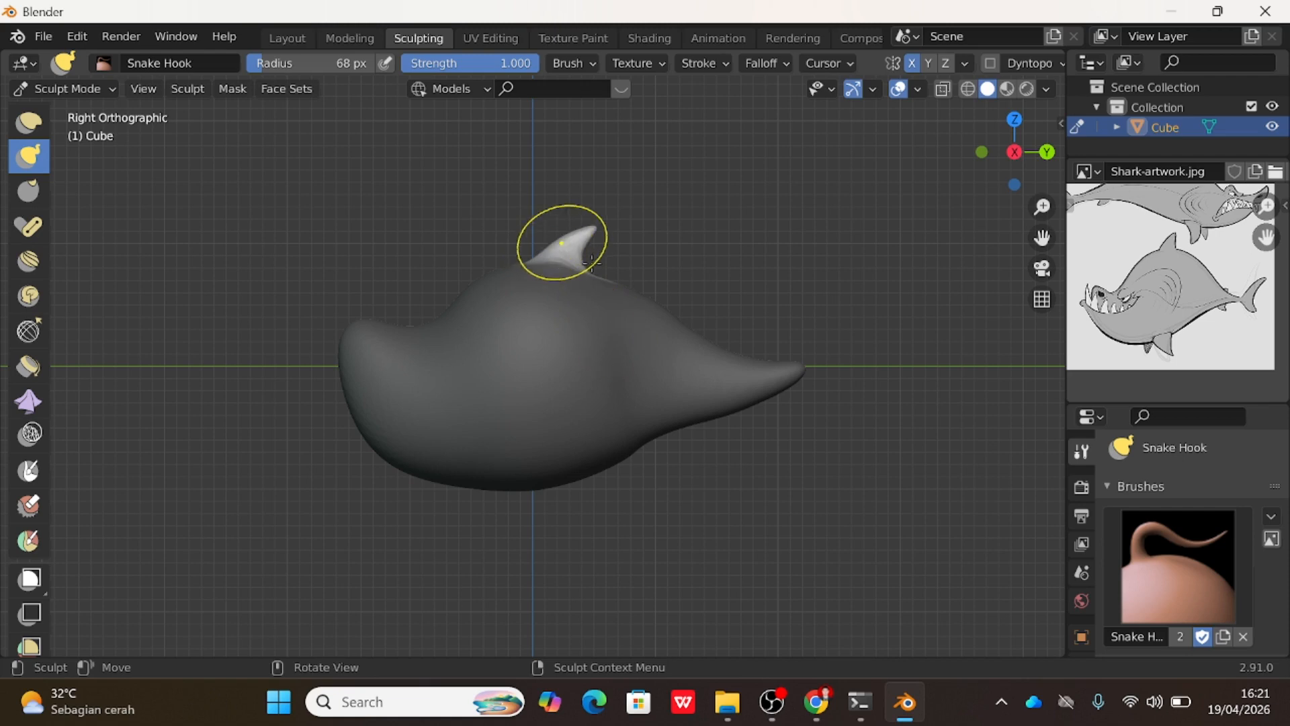
Activate the Grab brush and smooth the side, front edge and tip of the dorsal fin.
{"action": "scroll", "coordinate": [585, 210], "scroll_direction": "up", "scroll_amount": 4}
{"action": "middle_click_drag", "start_coordinate": [590, 207], "coordinate": [550, 466], "text": "shift"}
{"action": "scroll", "coordinate": [571, 358], "scroll_direction": "up", "scroll_amount": 4}
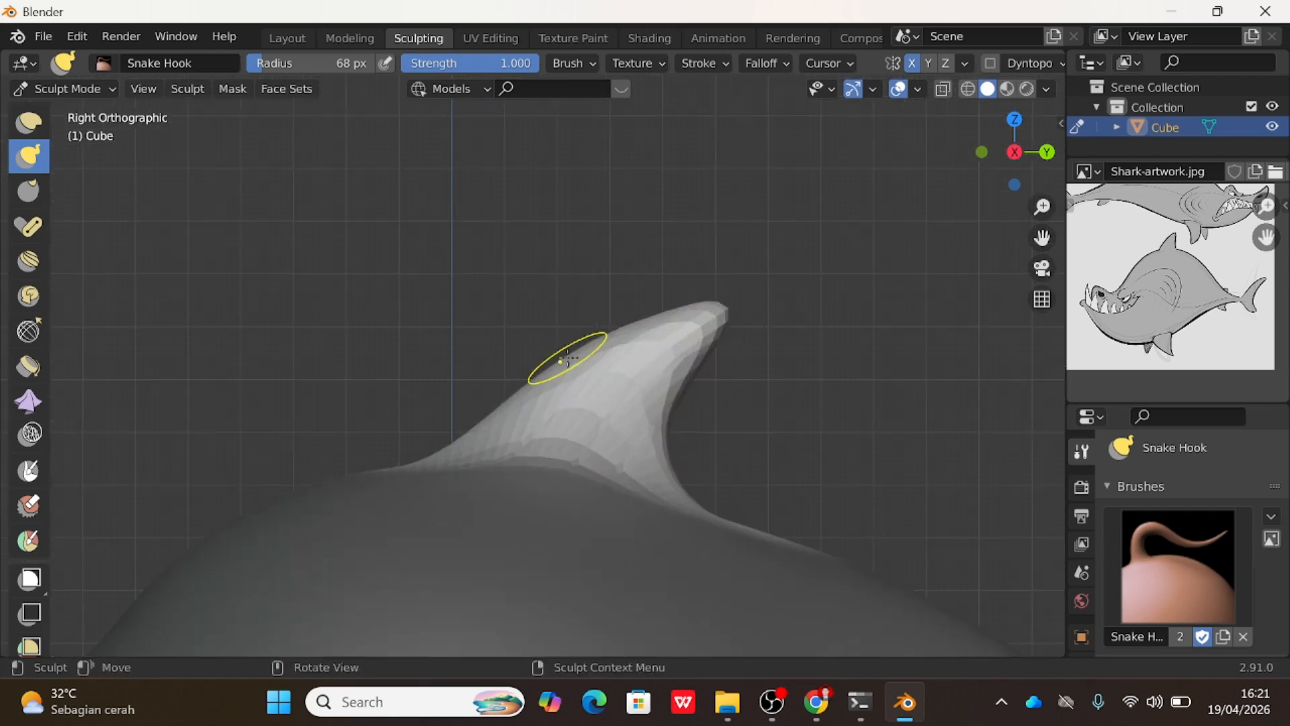
{"action": "scroll", "coordinate": [551, 361], "scroll_direction": "up", "scroll_amount": 1}
{"action": "scroll", "coordinate": [34, 168], "scroll_direction": "up", "scroll_amount": 2}
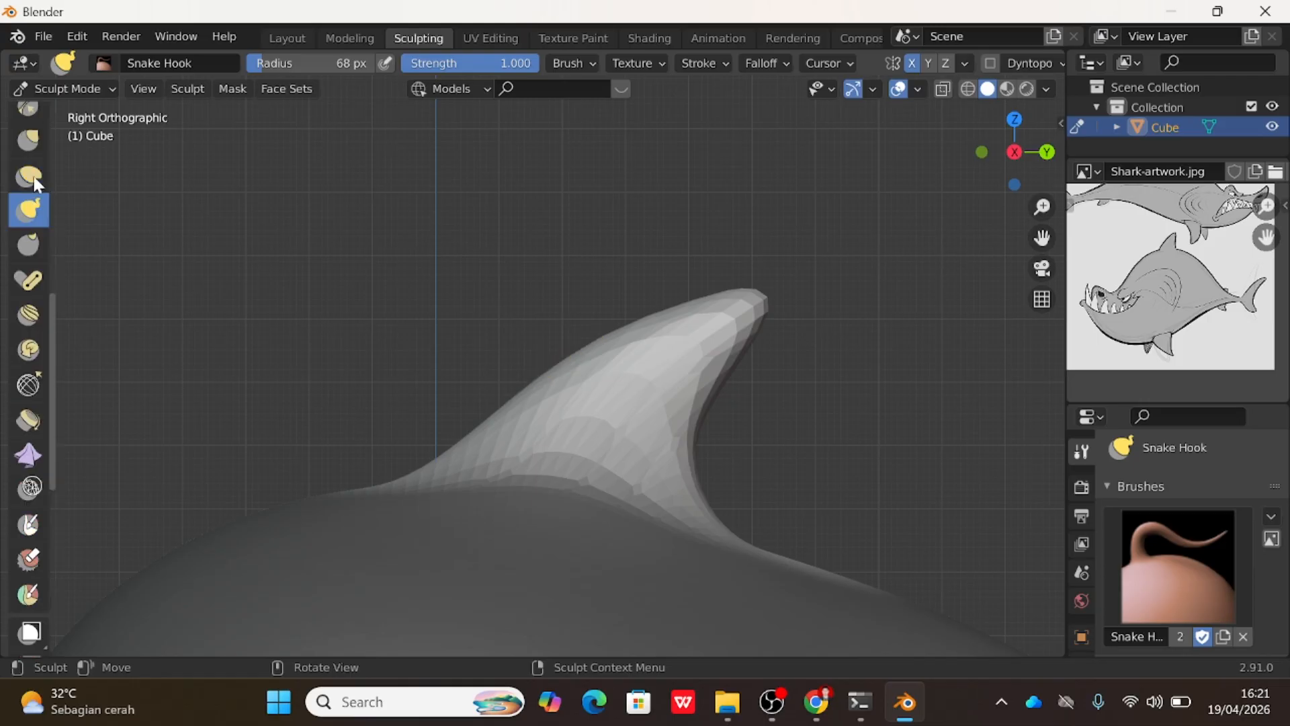
{"action": "left_click", "coordinate": [30, 138]}
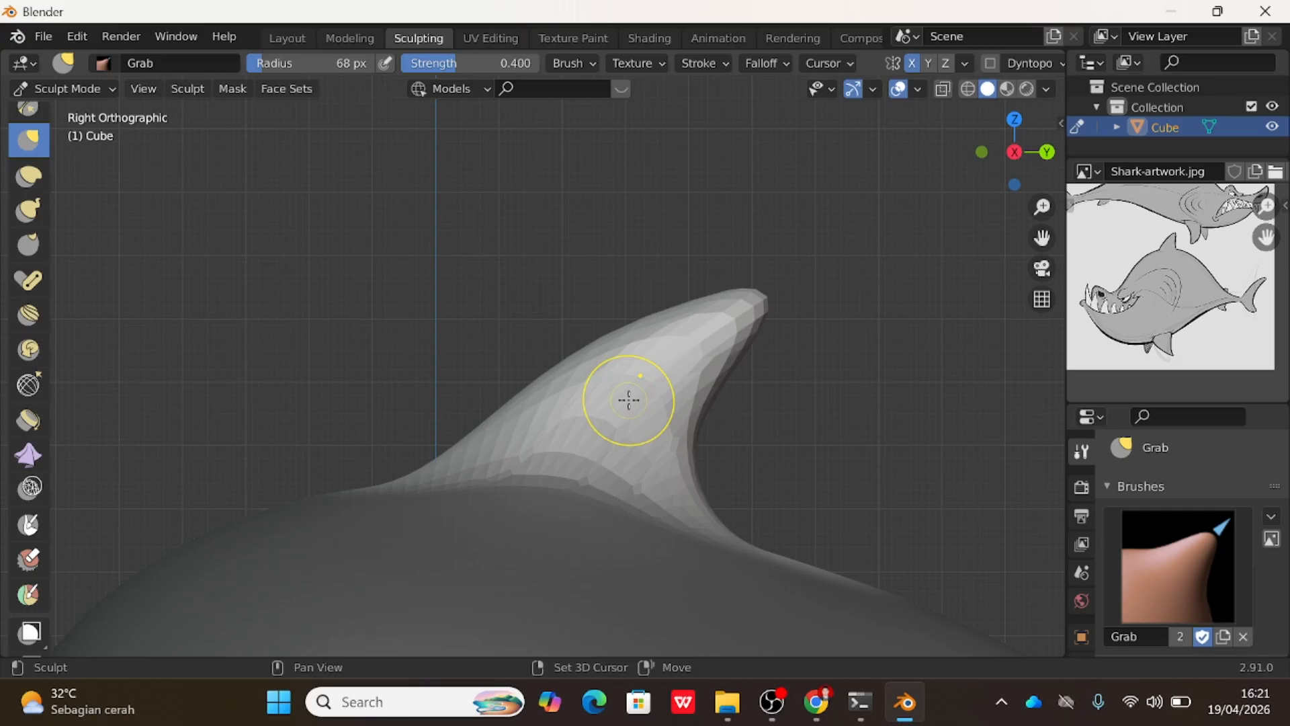
{"action": "mouse_move", "coordinate": [647, 377]}
{"action": "left_mouse_down", "text": "shift"}
{"action": "mouse_move", "coordinate": [588, 431]}
{"action": "mouse_move", "coordinate": [605, 452]}
{"action": "left_mouse_up", "text": "shift"}
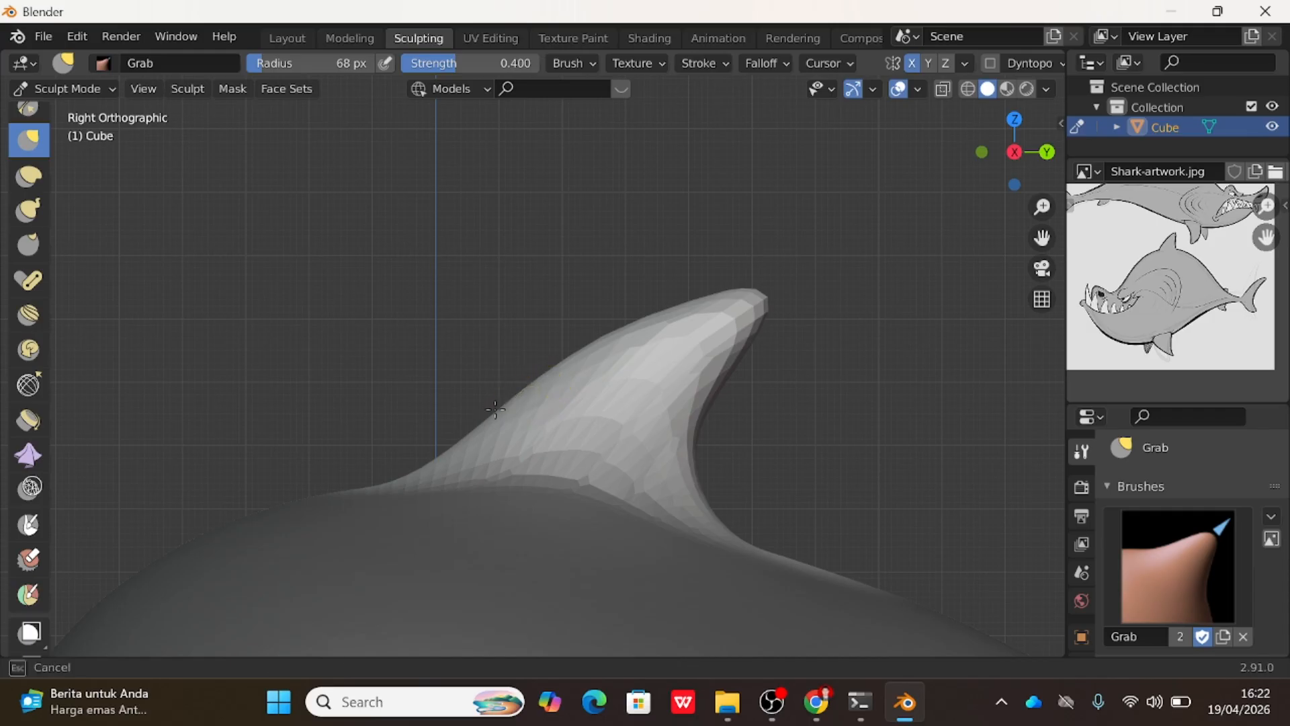
{"action": "left_click_drag", "start_coordinate": [744, 326], "coordinate": [742, 311], "text": "shift"}
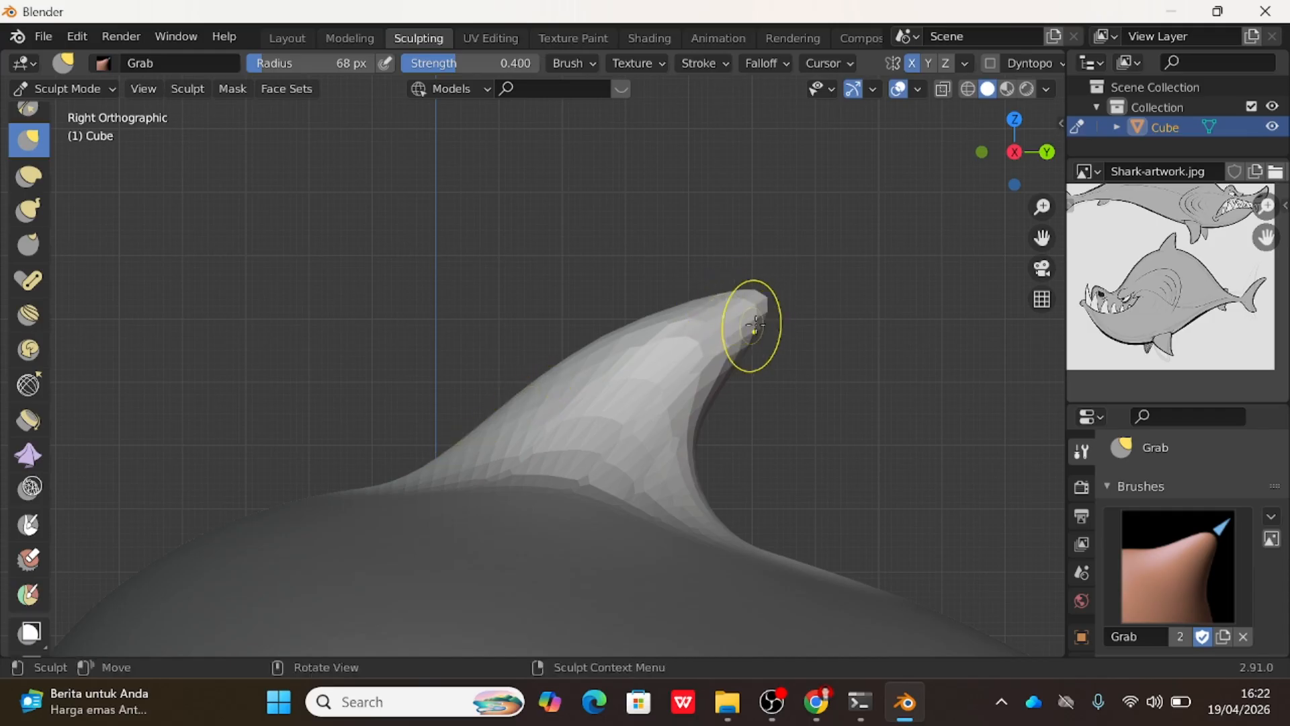
{"action": "left_click_drag", "start_coordinate": [763, 296], "coordinate": [755, 296], "text": "shift"}
Examine the dorsal fin's shape and thickness against the body from the right, front and back views.
{"action": "scroll", "coordinate": [709, 359], "scroll_direction": "down", "scroll_amount": 6}
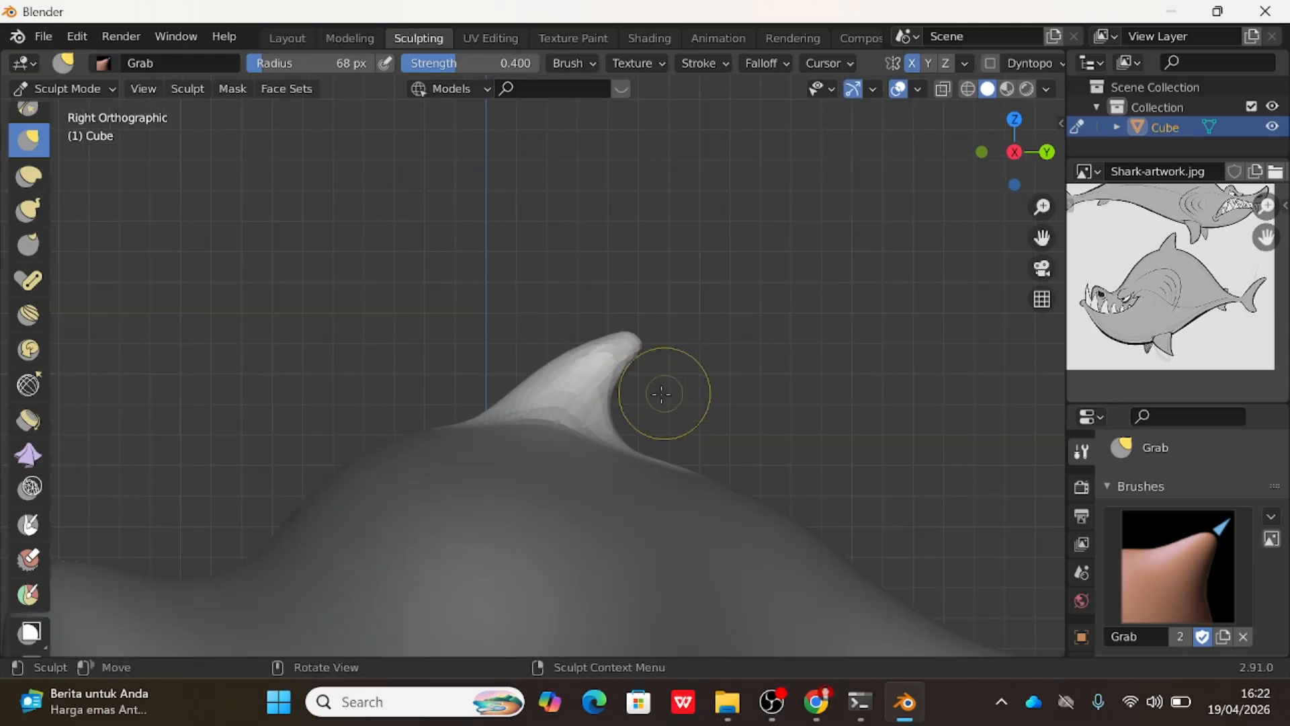
{"action": "middle_click_drag", "start_coordinate": [633, 420], "coordinate": [627, 291], "text": "shift"}
{"action": "scroll", "coordinate": [633, 314], "scroll_direction": "down", "scroll_amount": 1}
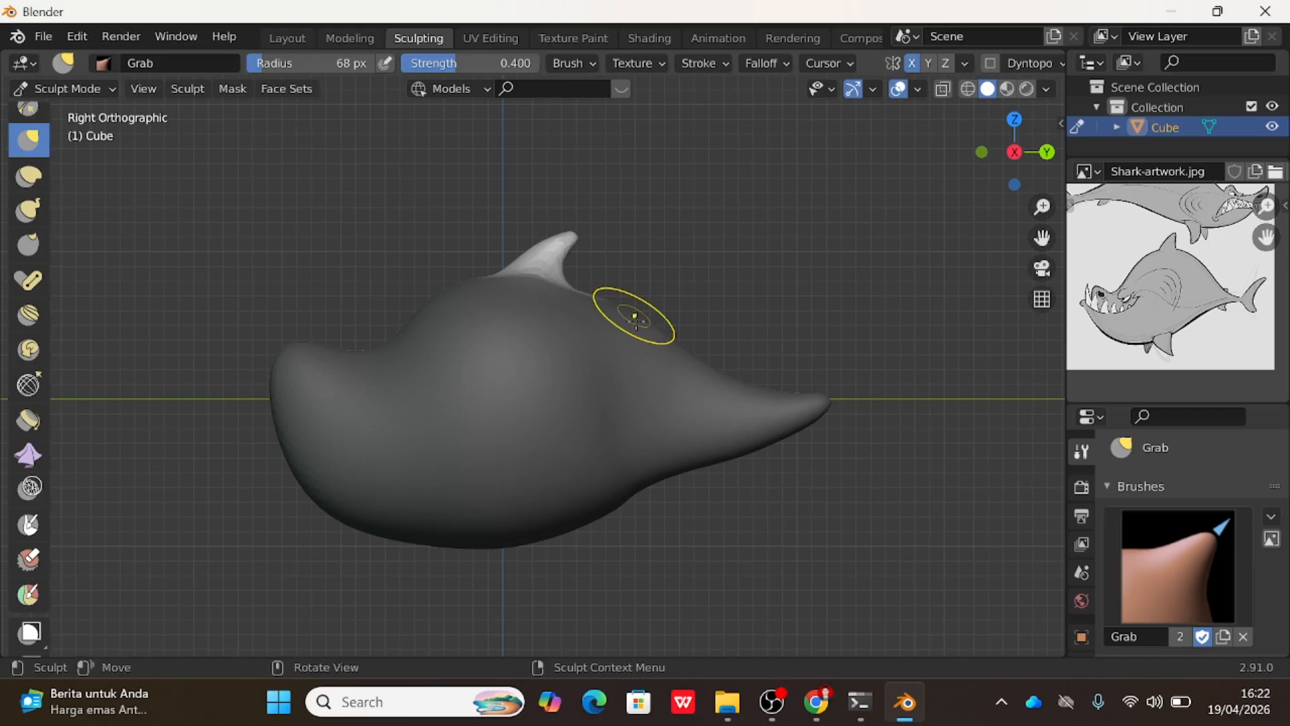
{"action": "scroll", "coordinate": [636, 326], "scroll_direction": "down", "scroll_amount": 1}
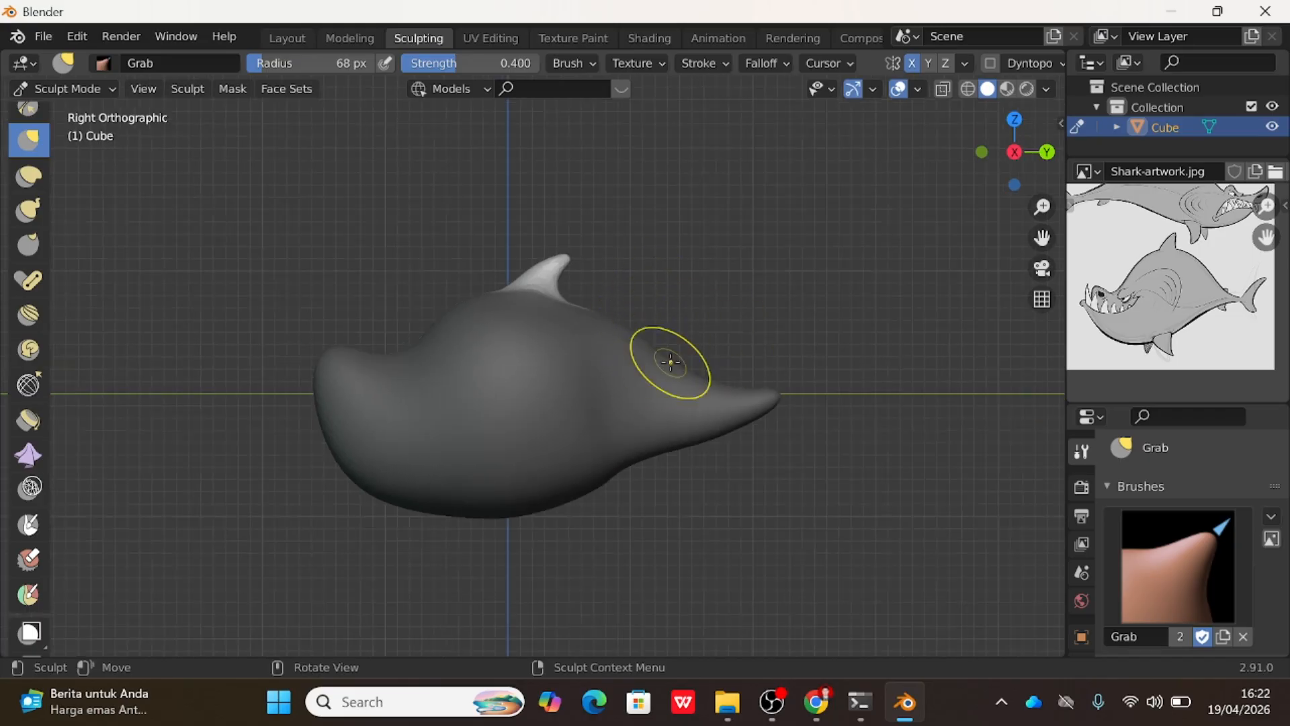
{"action": "scroll", "coordinate": [599, 253], "scroll_direction": "up", "scroll_amount": 8}
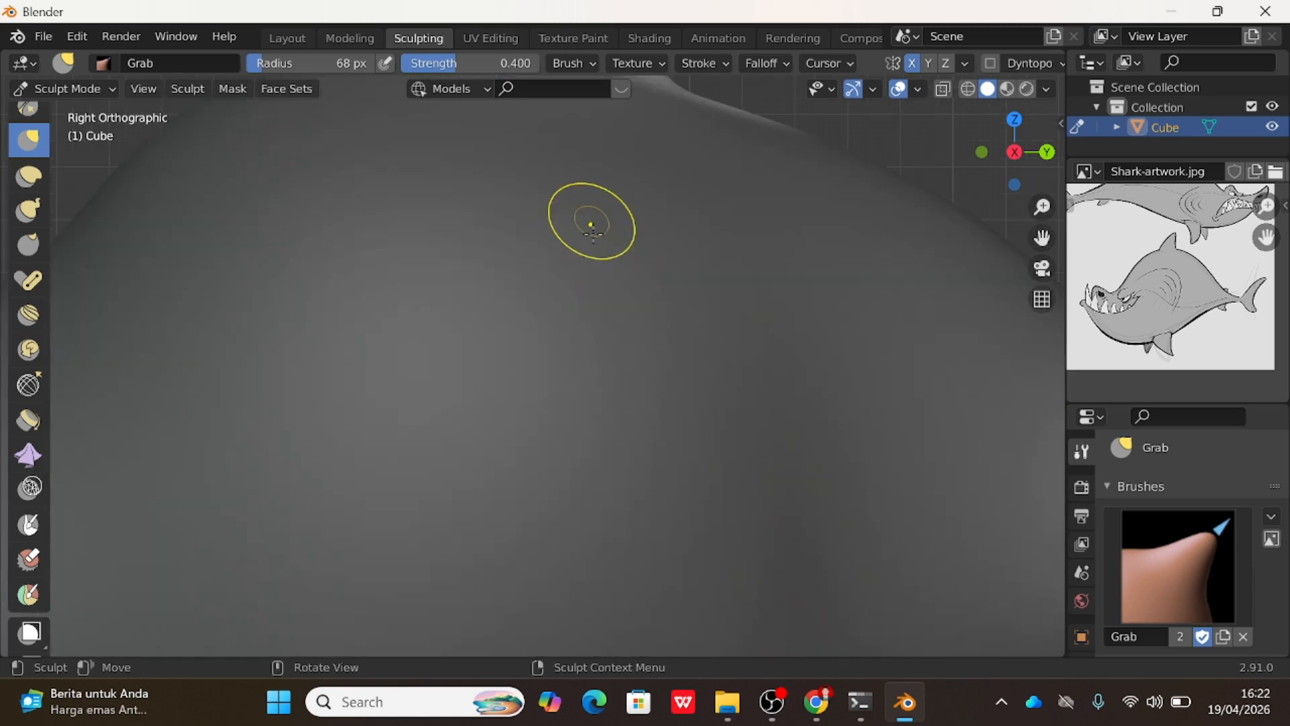
{"action": "scroll", "coordinate": [936, 207], "scroll_direction": "down", "scroll_amount": 4}
{"action": "left_click", "coordinate": [982, 154]}
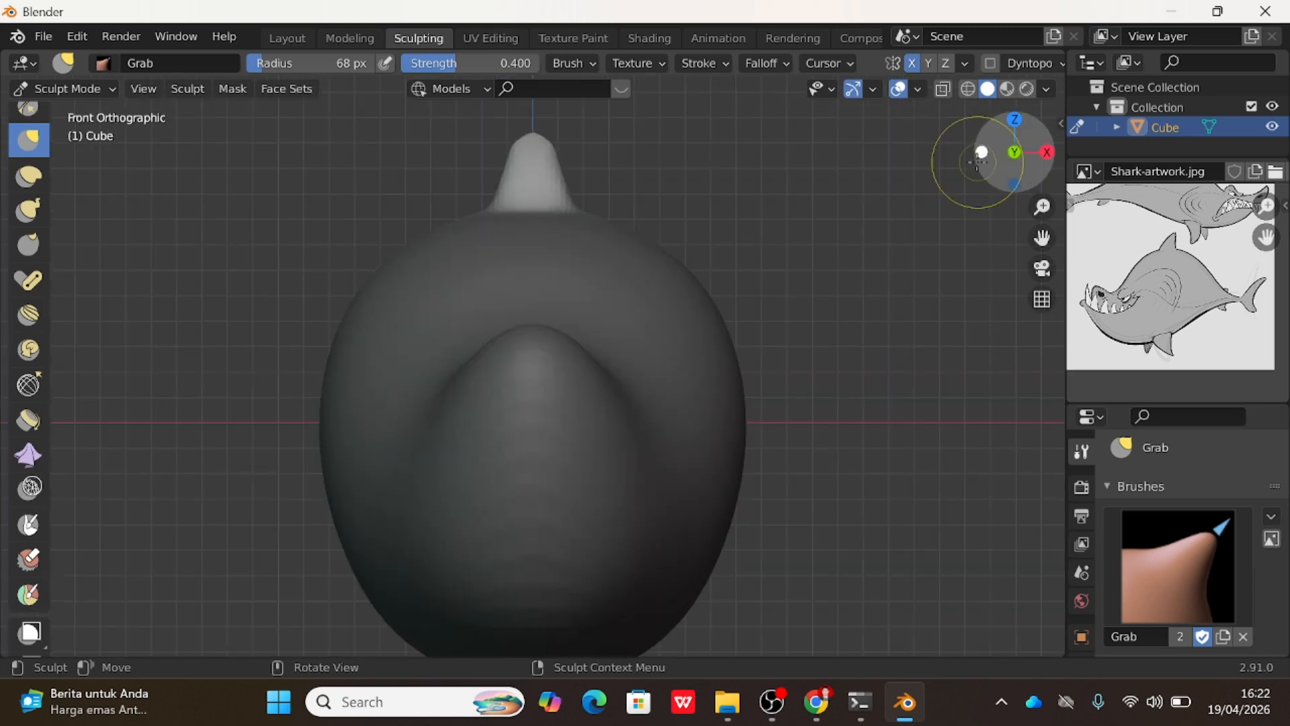
{"action": "left_click", "coordinate": [1015, 152]}
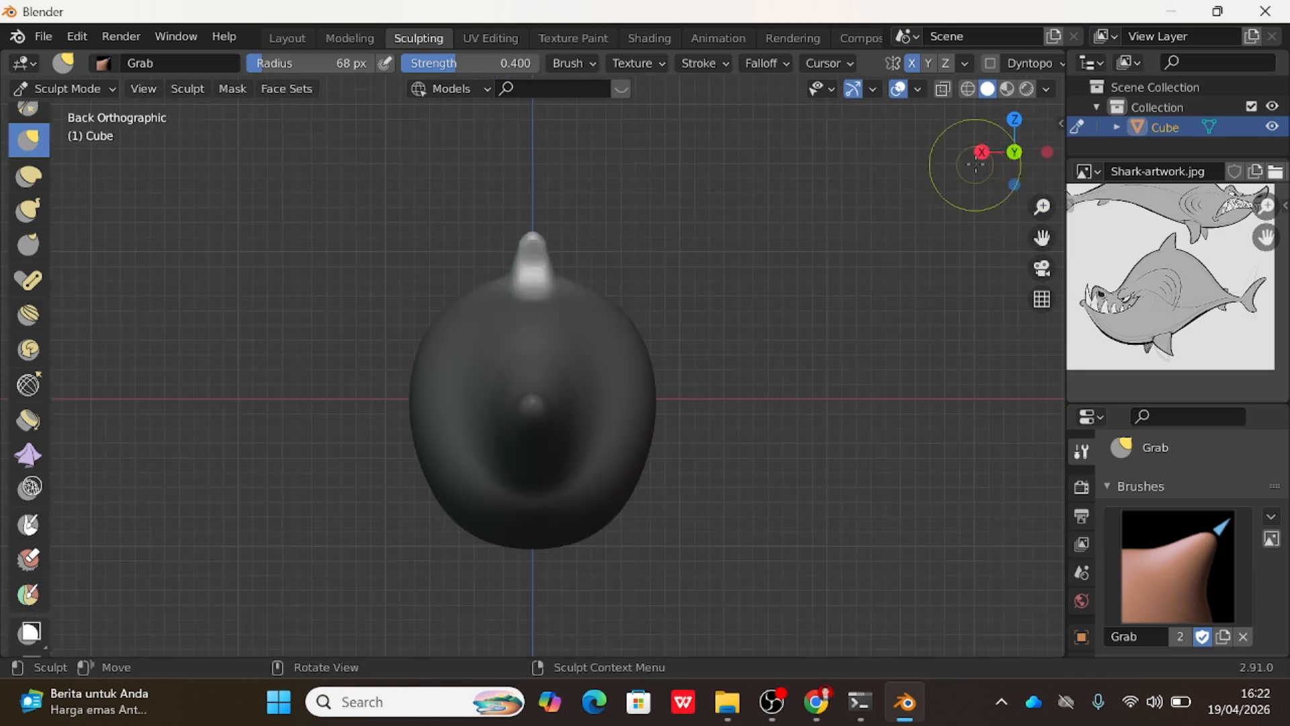
{"action": "left_click", "coordinate": [982, 152]}
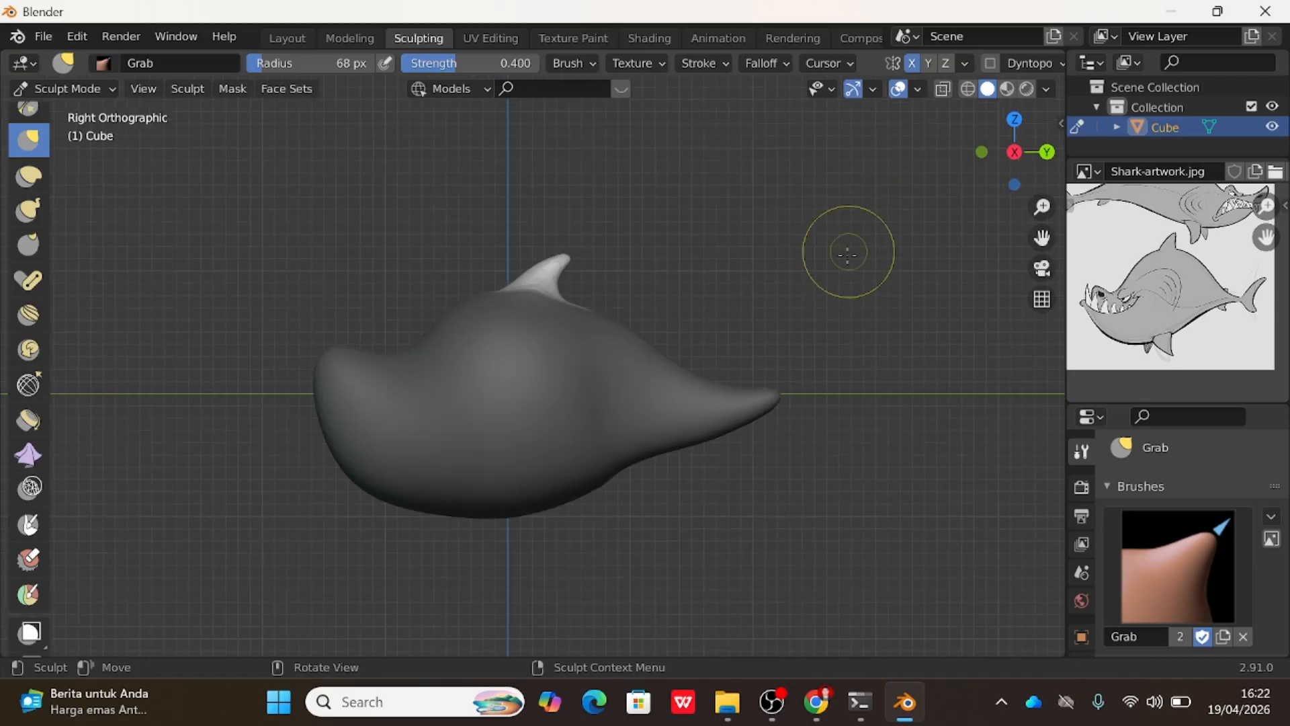
{"action": "scroll", "coordinate": [797, 321], "scroll_direction": "down", "scroll_amount": 2}
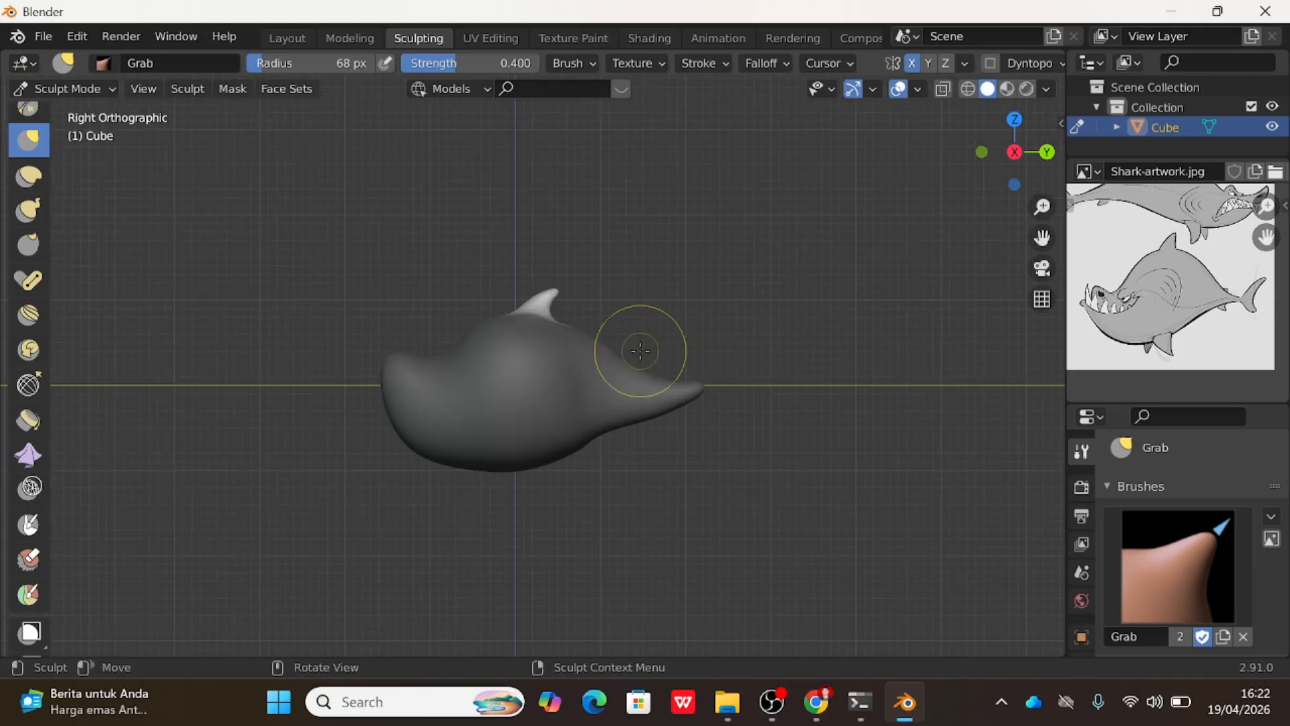
{"action": "scroll", "coordinate": [558, 400], "scroll_direction": "up", "scroll_amount": 3}
Invert the mask and erase it from the dorsal fin with the Mask brush.
{"action": "key", "text": "ctrl+i"}
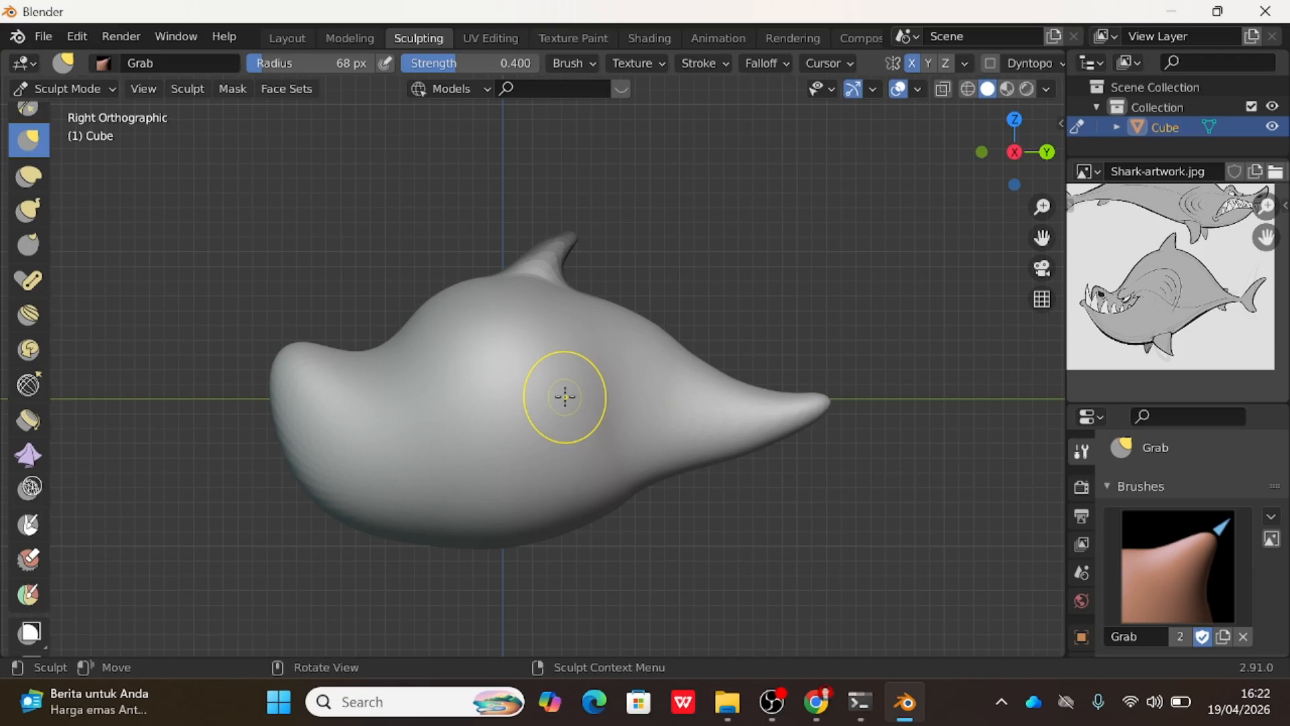
{"action": "scroll", "coordinate": [566, 397], "scroll_direction": "up", "scroll_amount": 3}
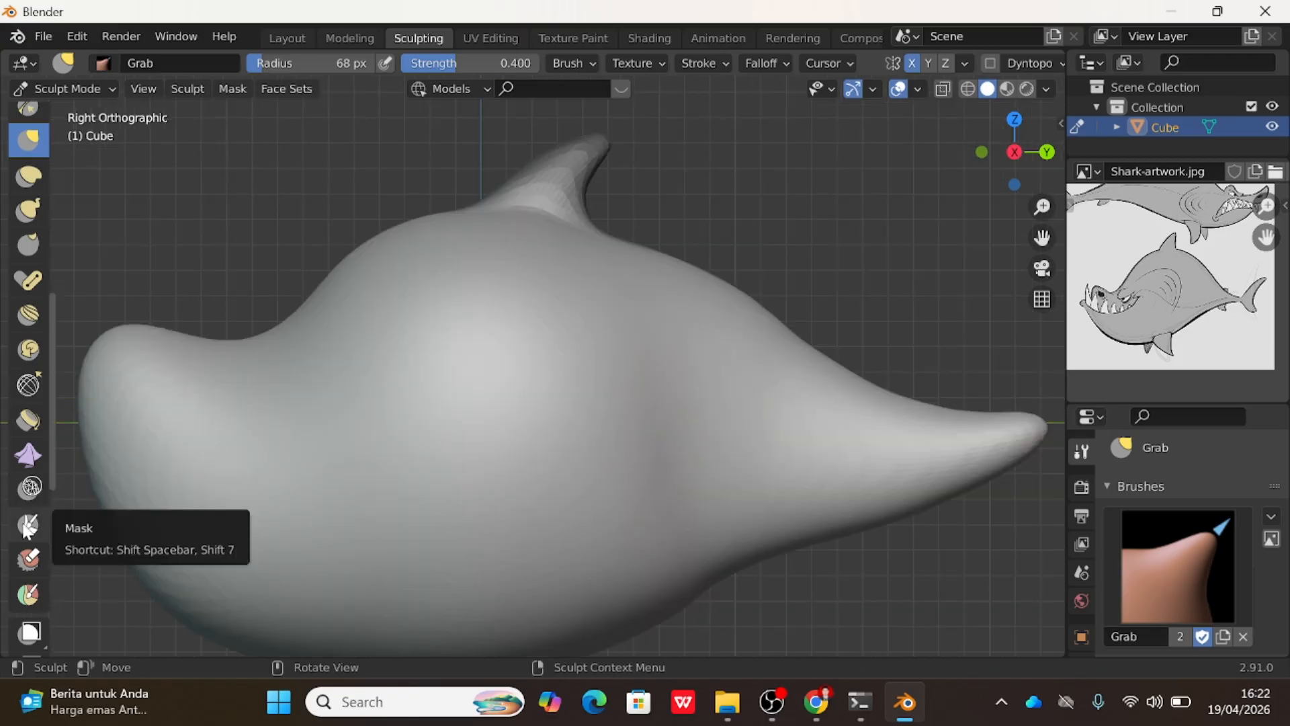
{"action": "left_click", "coordinate": [27, 527]}
{"action": "left_click_drag", "start_coordinate": [565, 159], "coordinate": [575, 158]}
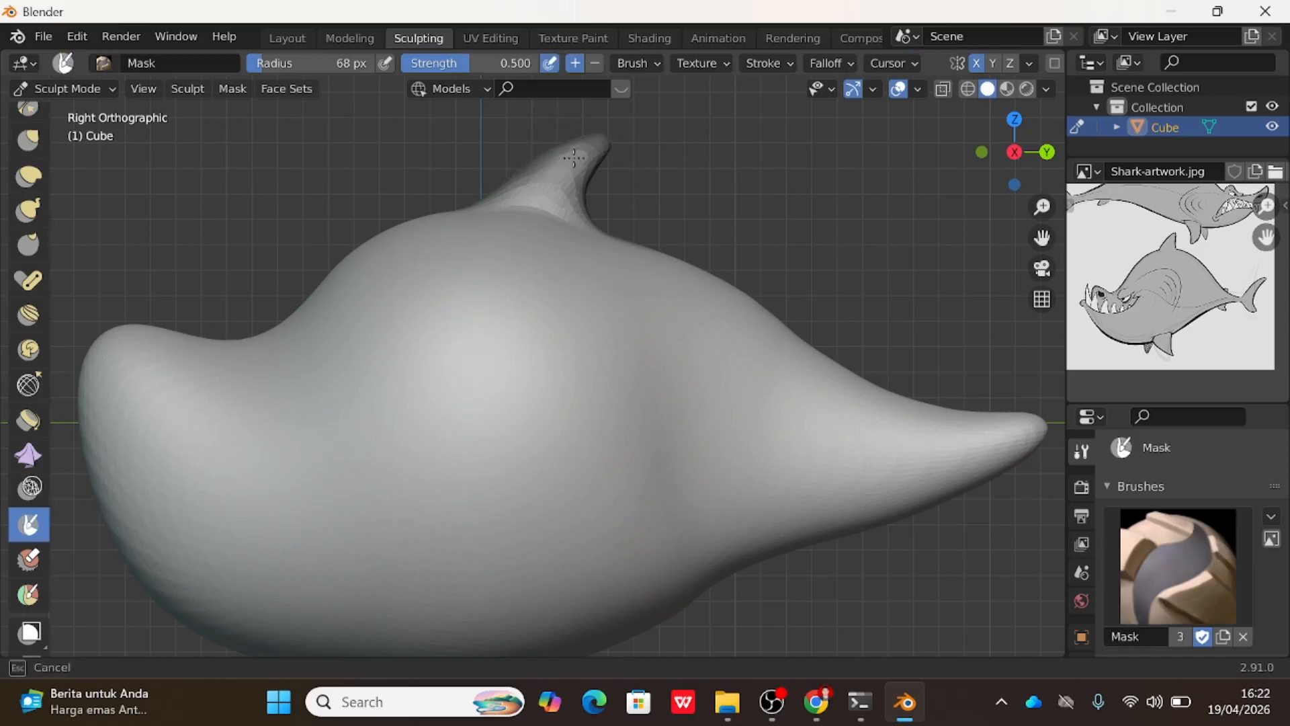
{"action": "key", "text": "ctrl+z"}
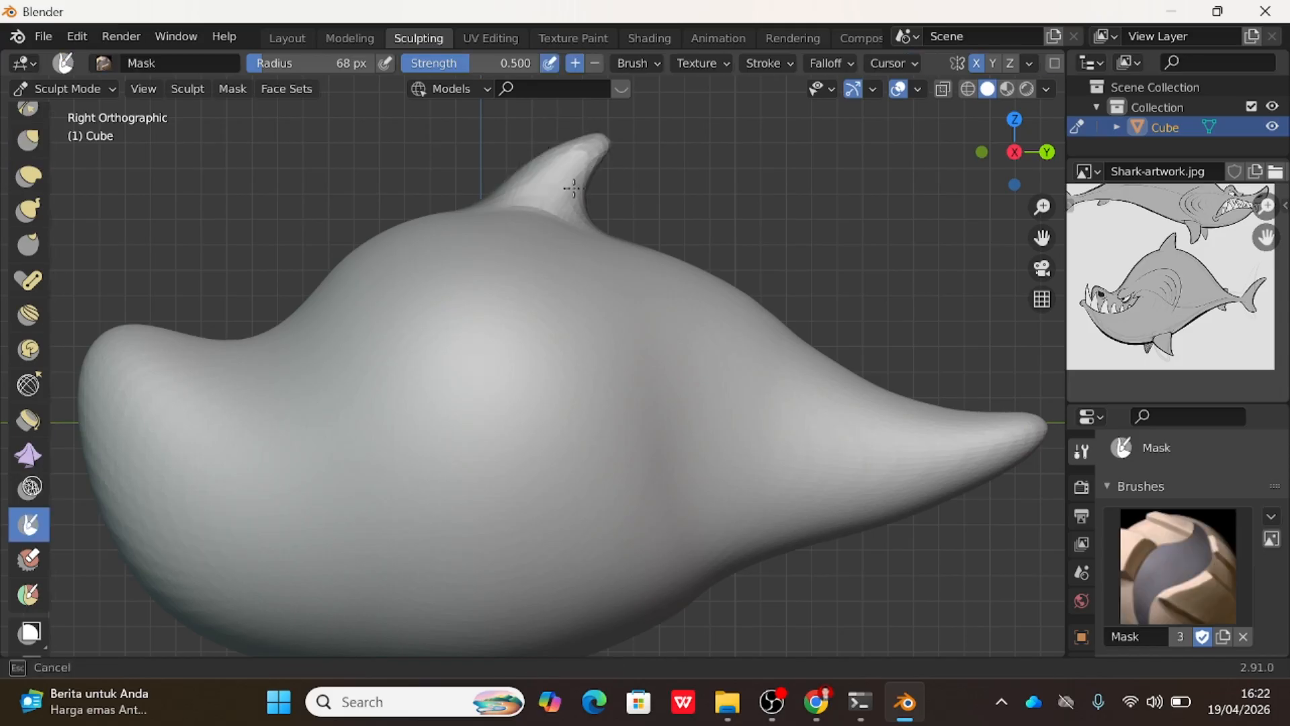
{"action": "scroll", "coordinate": [628, 285], "scroll_direction": "up", "scroll_amount": 5}
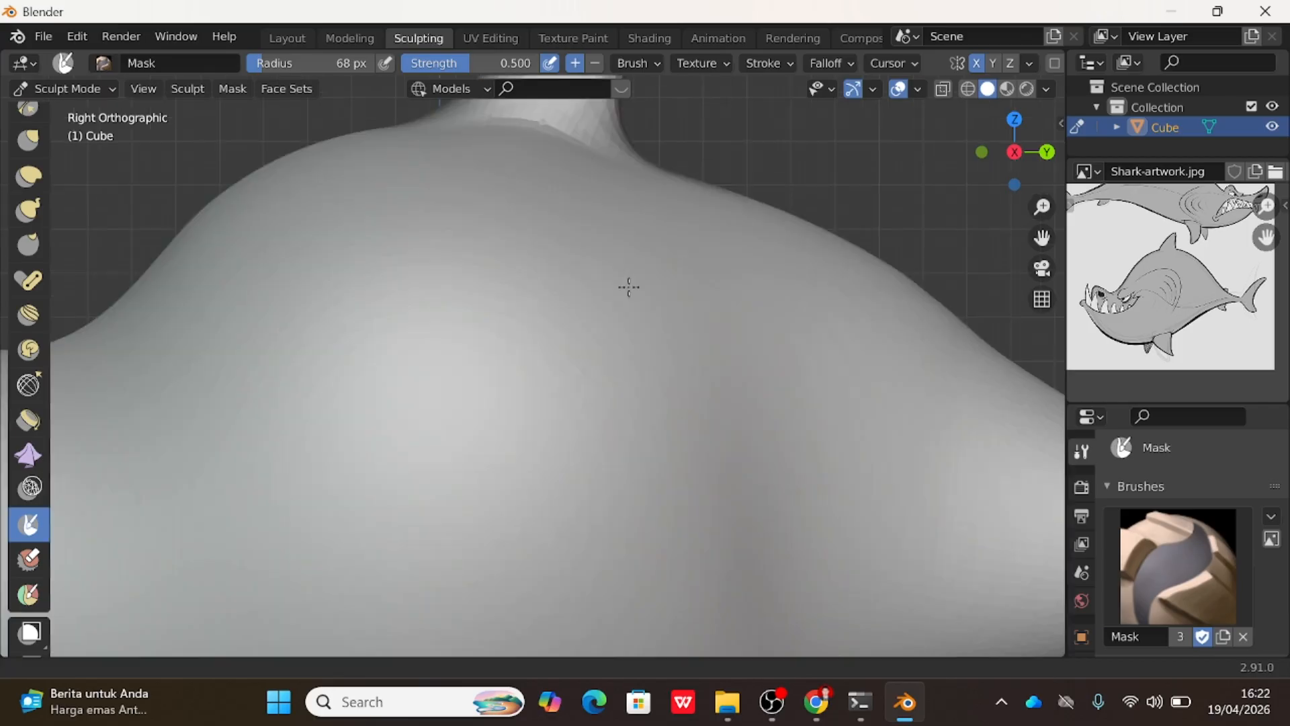
{"action": "scroll", "coordinate": [629, 333], "scroll_direction": "down", "scroll_amount": 2}
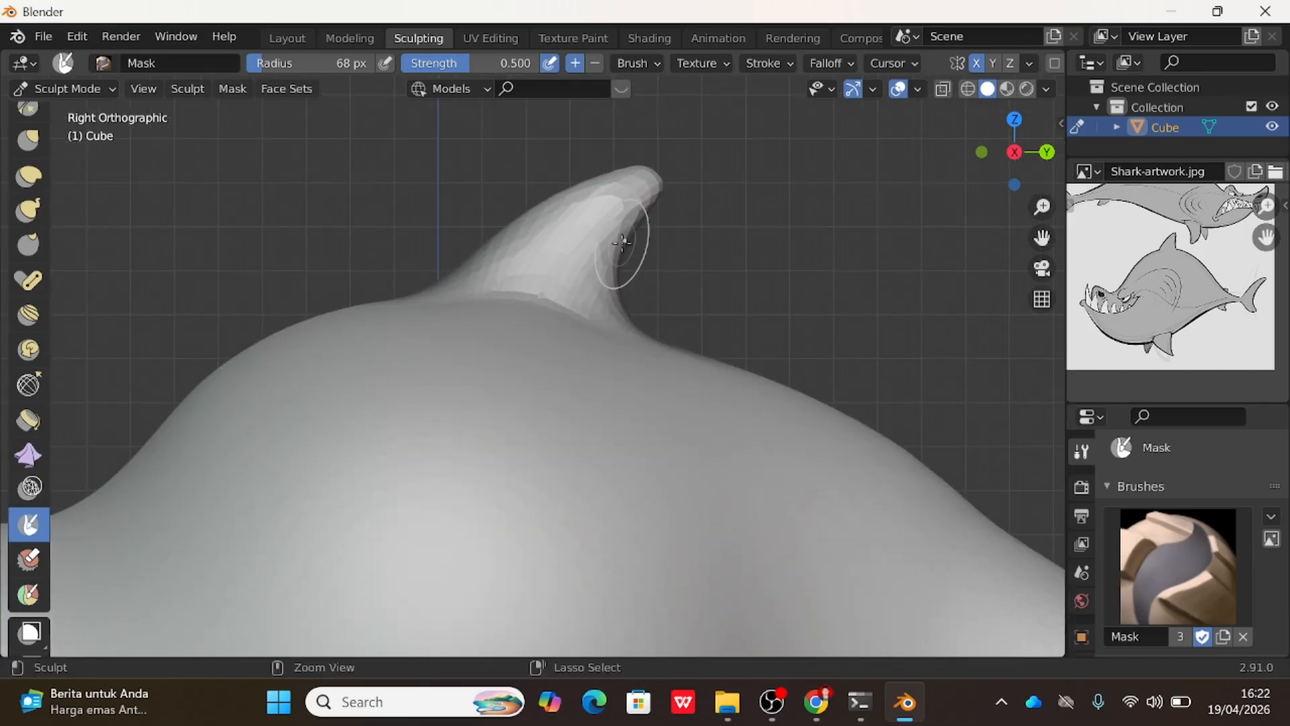
{"action": "key", "text": "ctrl+z"}
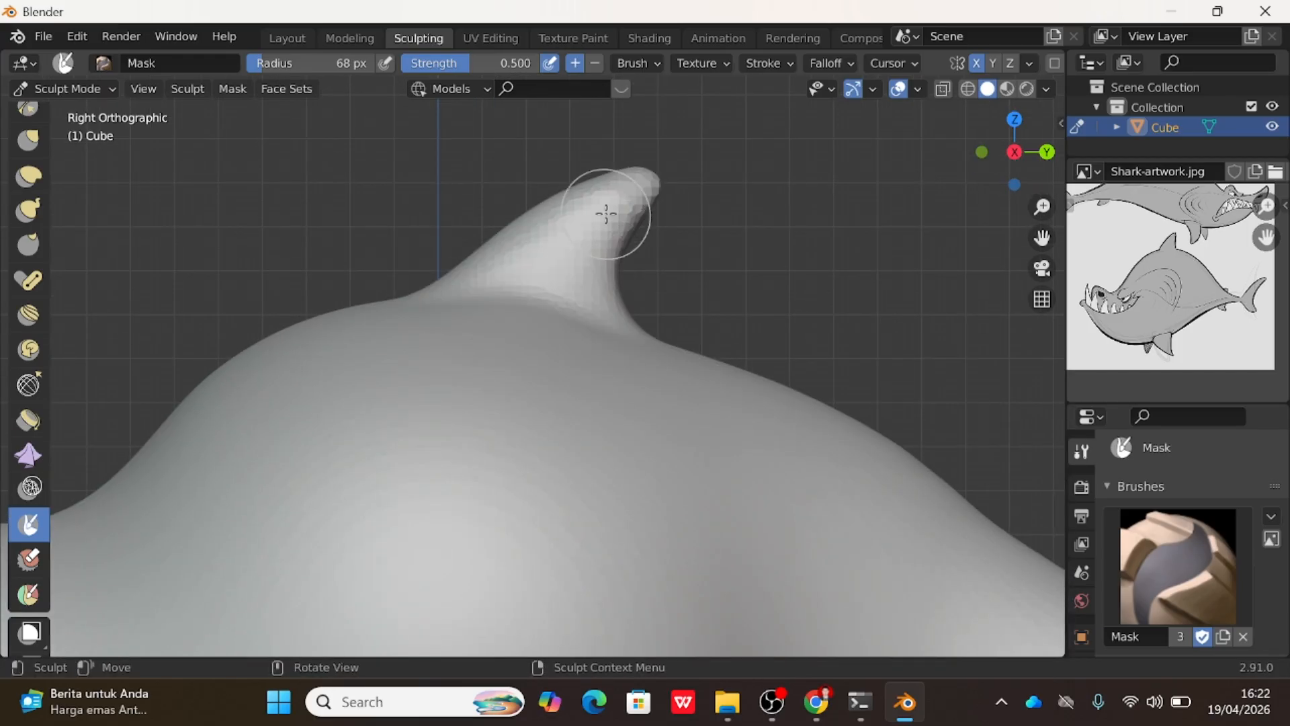
{"action": "scroll", "coordinate": [607, 213], "scroll_direction": "up", "scroll_amount": 2}
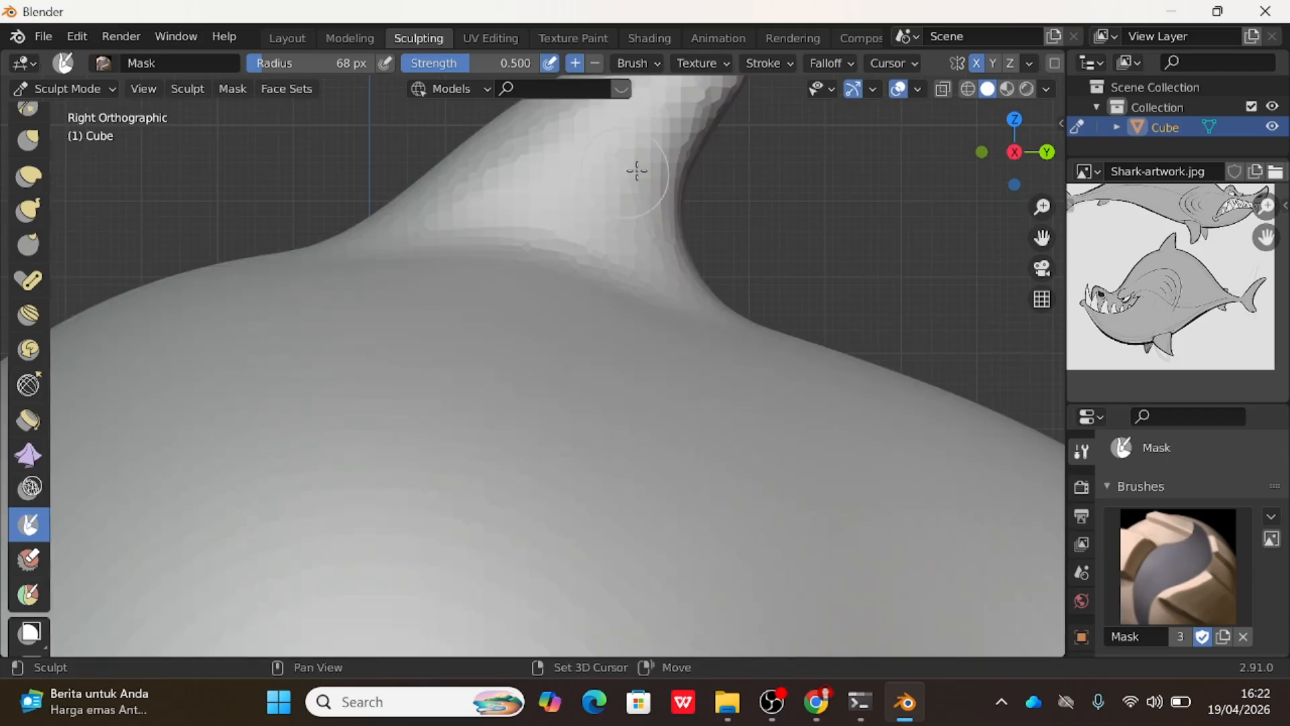
Activate the Grab brush and smooth the dorsal fin's side surface, rear edge and tip.
{"action": "key", "text": "g"}
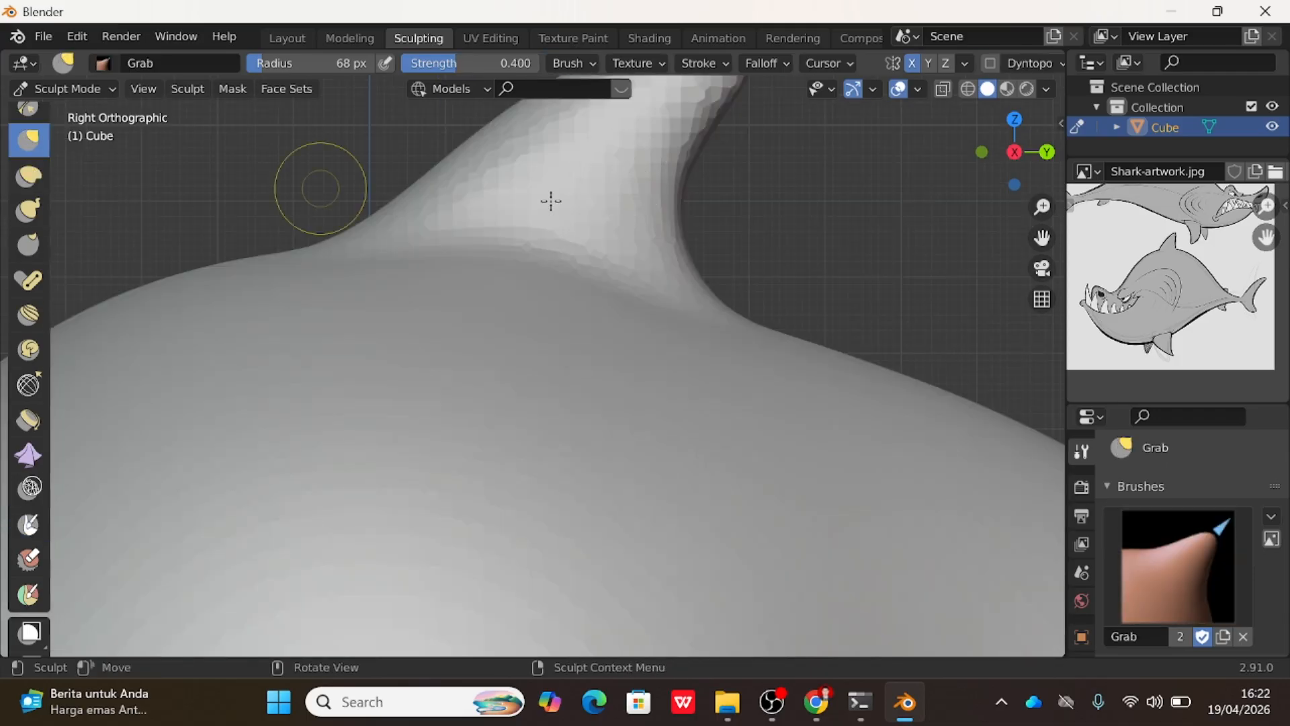
{"action": "scroll", "coordinate": [551, 200], "scroll_direction": "down", "scroll_amount": 3}
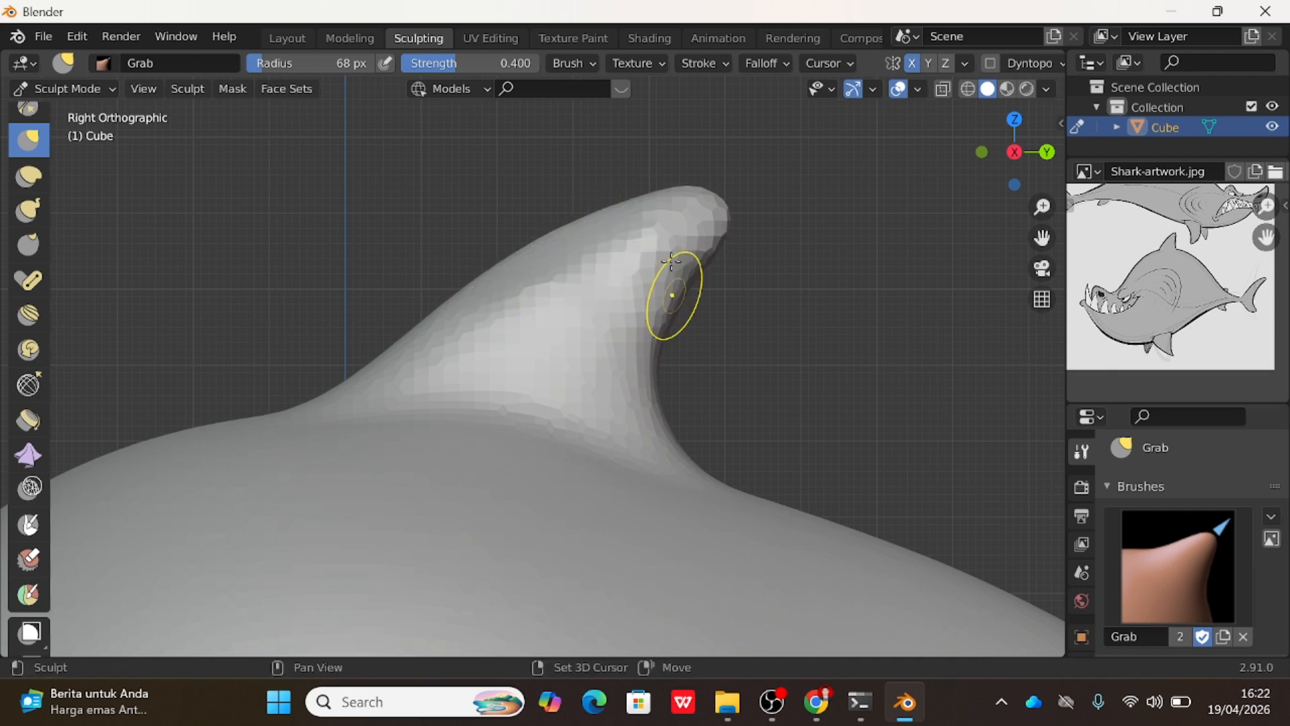
{"action": "left_click_drag", "start_coordinate": [692, 247], "coordinate": [672, 260], "text": "ctrl"}
{"action": "left_click_drag", "start_coordinate": [648, 325], "coordinate": [647, 383], "text": "ctrl"}
{"action": "left_click_drag", "start_coordinate": [638, 299], "coordinate": [674, 291], "text": "shift"}
{"action": "left_click_drag", "start_coordinate": [608, 260], "coordinate": [588, 265], "text": "ctrl"}
{"action": "scroll", "coordinate": [1007, 59], "scroll_direction": "down", "scroll_amount": 5}
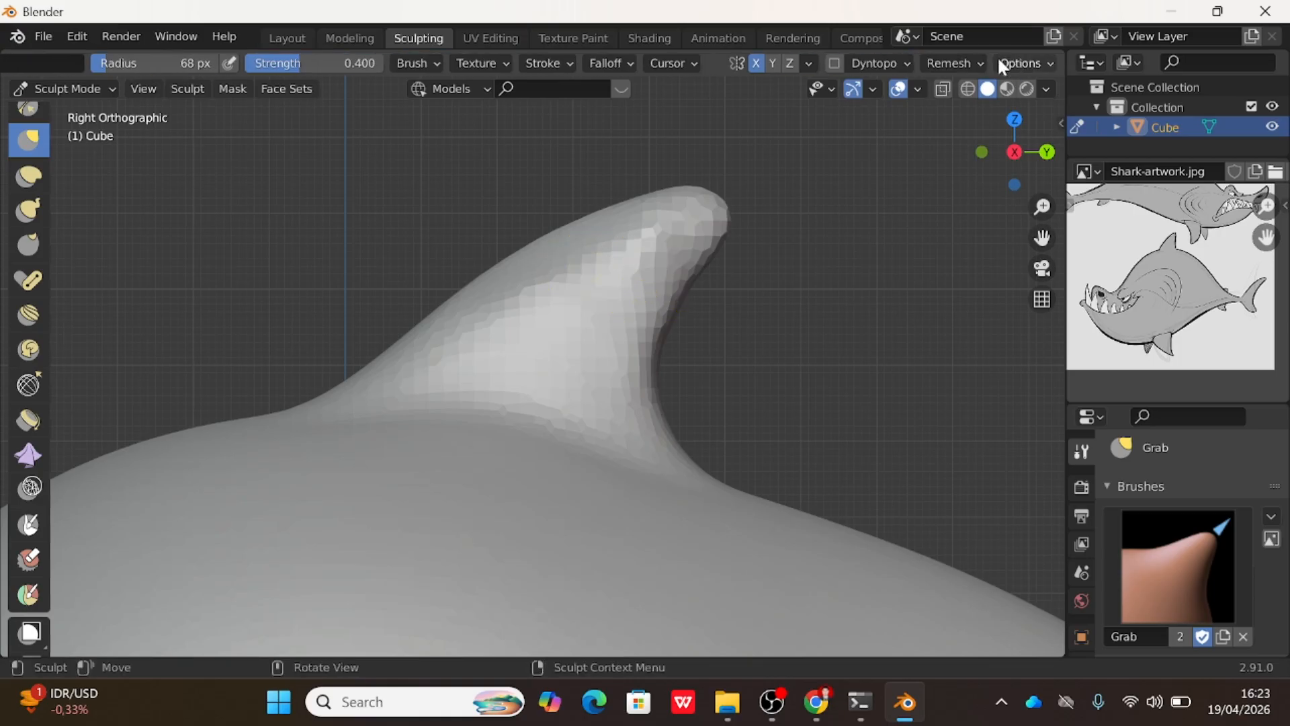
{"action": "left_click", "coordinate": [980, 62]}
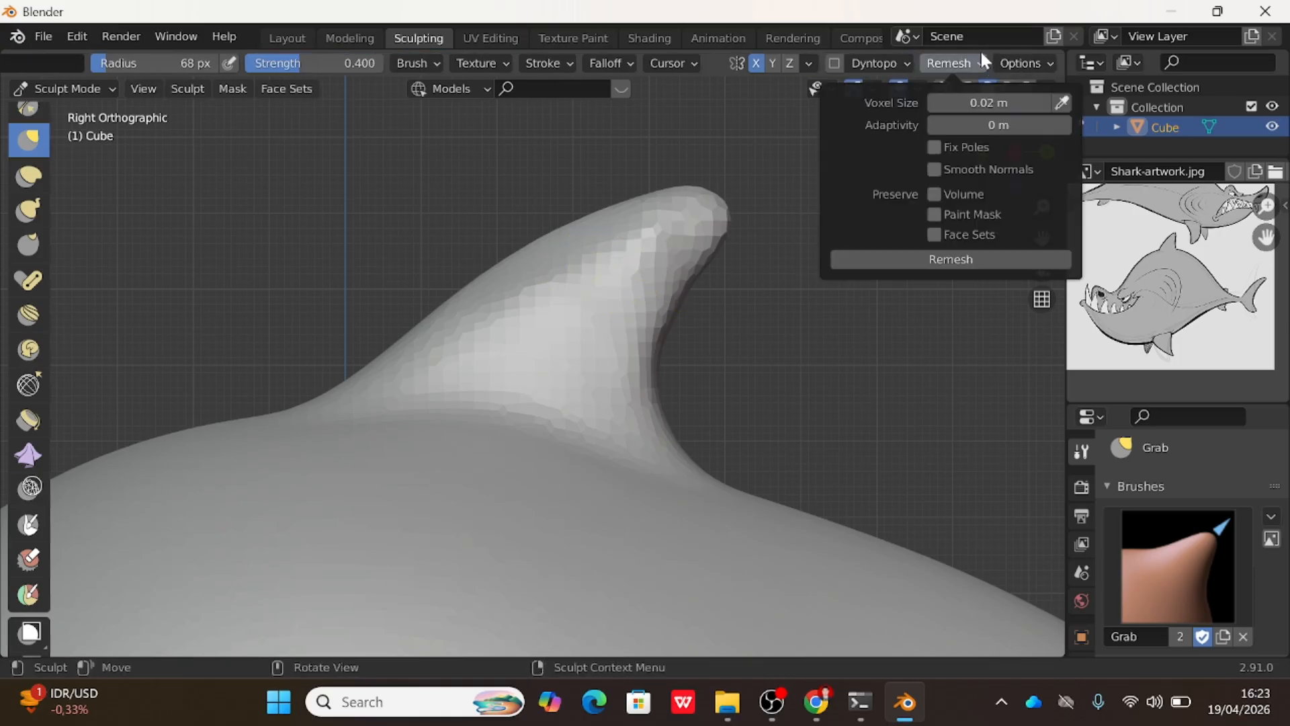
{"action": "left_click", "coordinate": [983, 63]}
{"action": "left_click_drag", "start_coordinate": [592, 254], "coordinate": [562, 262], "text": "shift"}
{"action": "mouse_move", "coordinate": [631, 320]}
{"action": "left_mouse_down", "text": "shift"}
{"action": "mouse_move", "coordinate": [641, 342]}
{"action": "mouse_move", "coordinate": [671, 288]}
{"action": "mouse_move", "coordinate": [668, 245]}
{"action": "left_mouse_up", "text": "shift"}
{"action": "scroll", "coordinate": [638, 262], "scroll_direction": "down", "scroll_amount": 4}
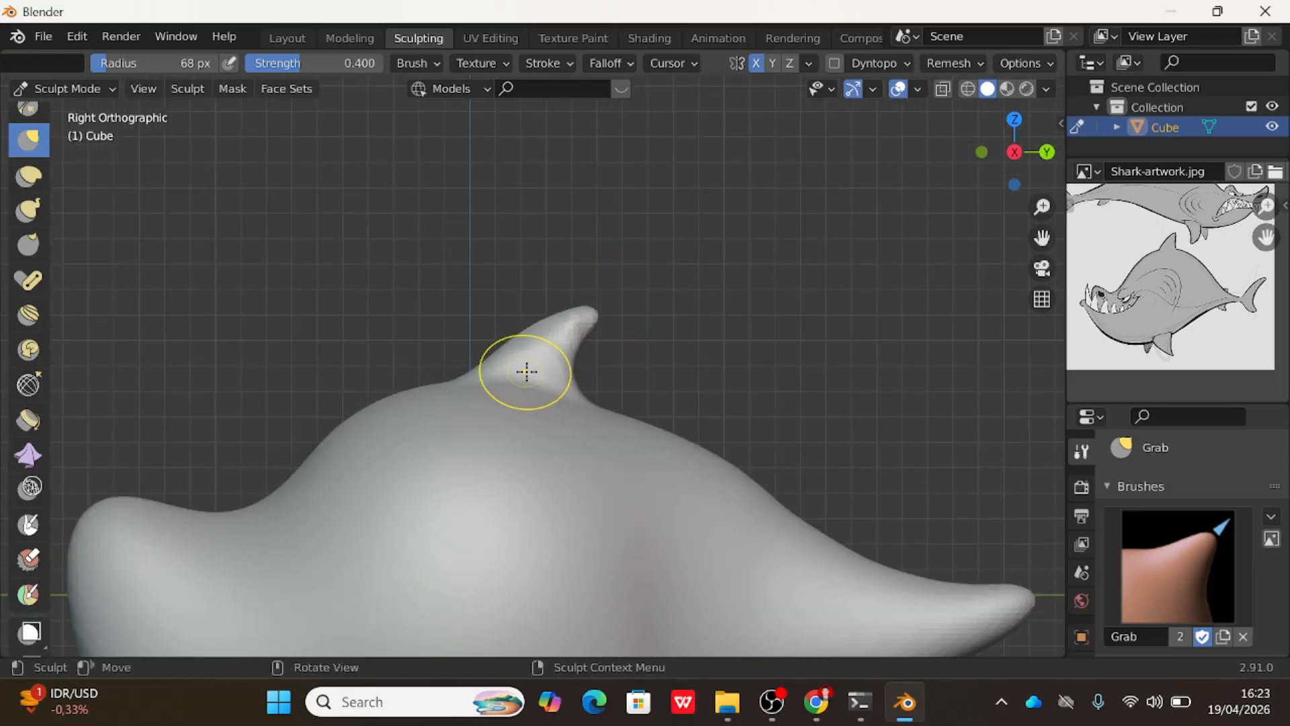
Set the Grab radius to 196 px and check the body and tail proportions from the front, angled and right views.
{"action": "scroll", "coordinate": [527, 372], "scroll_direction": "down", "scroll_amount": 3}
{"action": "middle_click_drag", "start_coordinate": [629, 404], "coordinate": [645, 285], "text": "shift"}
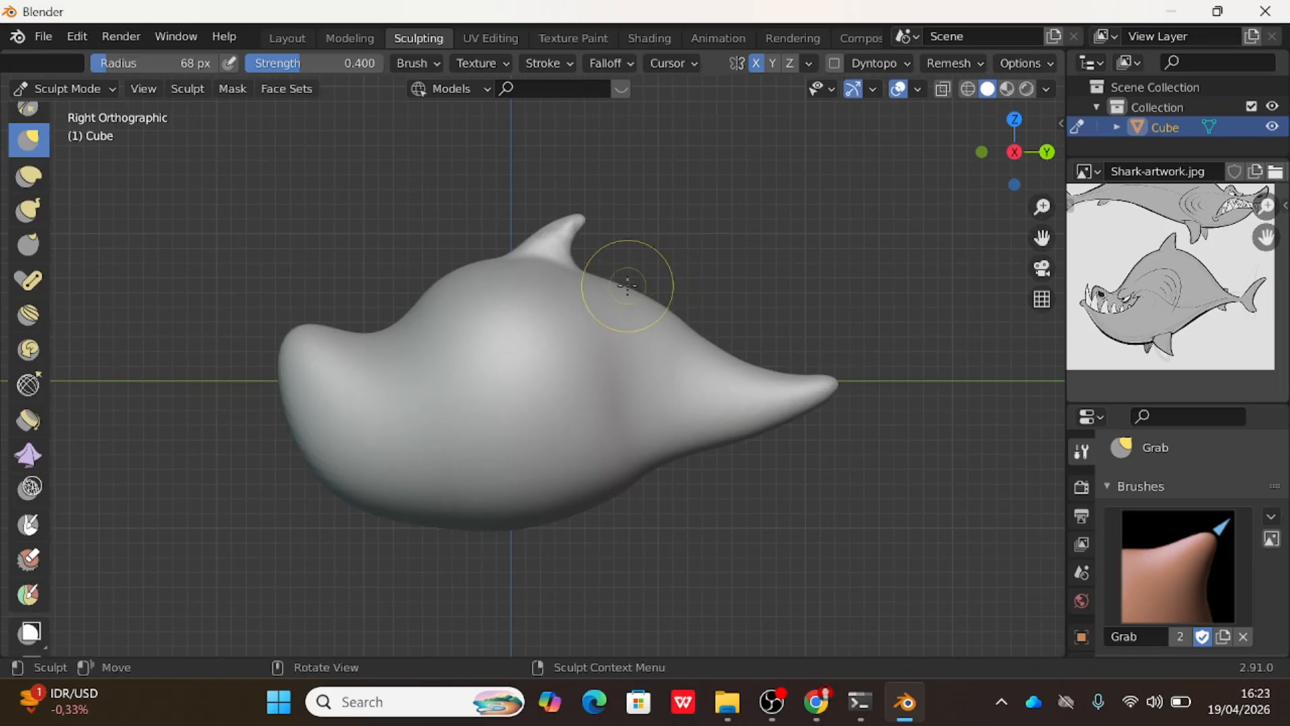
{"action": "mouse_move", "coordinate": [383, 322]}
{"action": "left_mouse_down"}
{"action": "mouse_move", "coordinate": [395, 339]}
{"action": "mouse_move", "coordinate": [381, 334]}
{"action": "mouse_move", "coordinate": [394, 328]}
{"action": "left_mouse_up"}
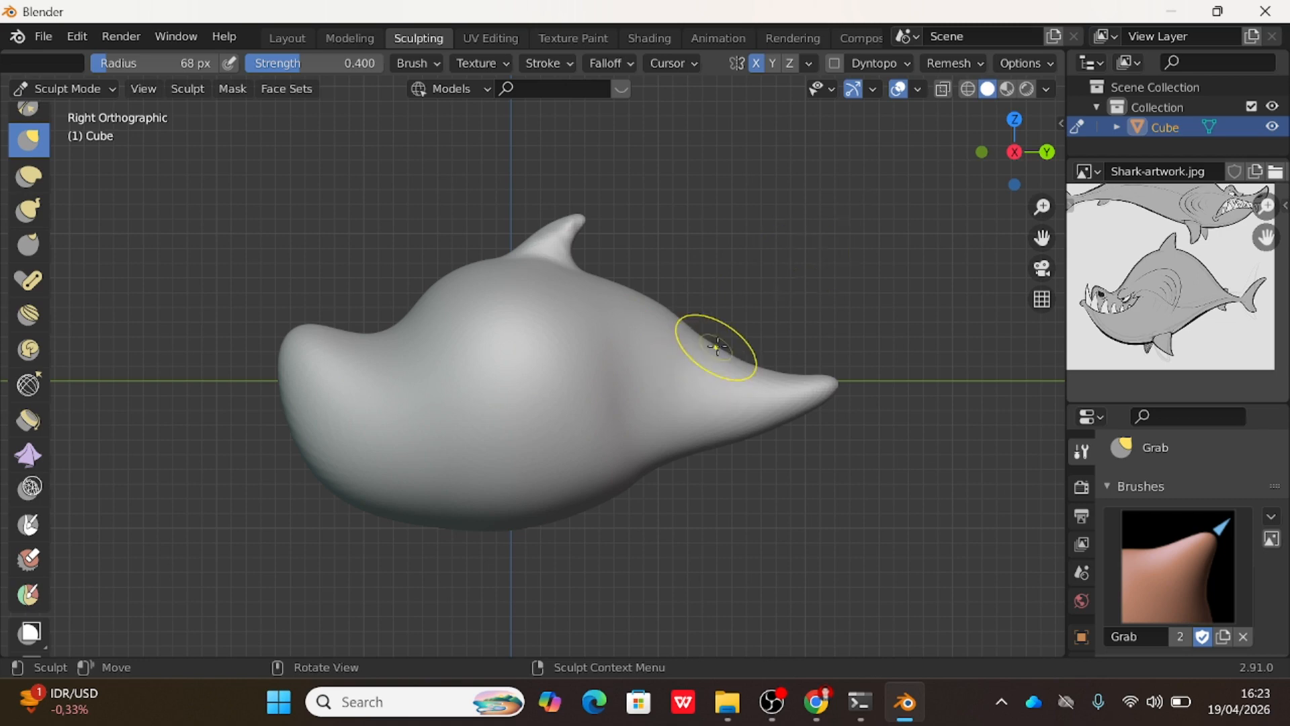
{"action": "key", "text": "f"}
{"action": "left_click", "coordinate": [834, 319]}
{"action": "left_click", "coordinate": [982, 152]}
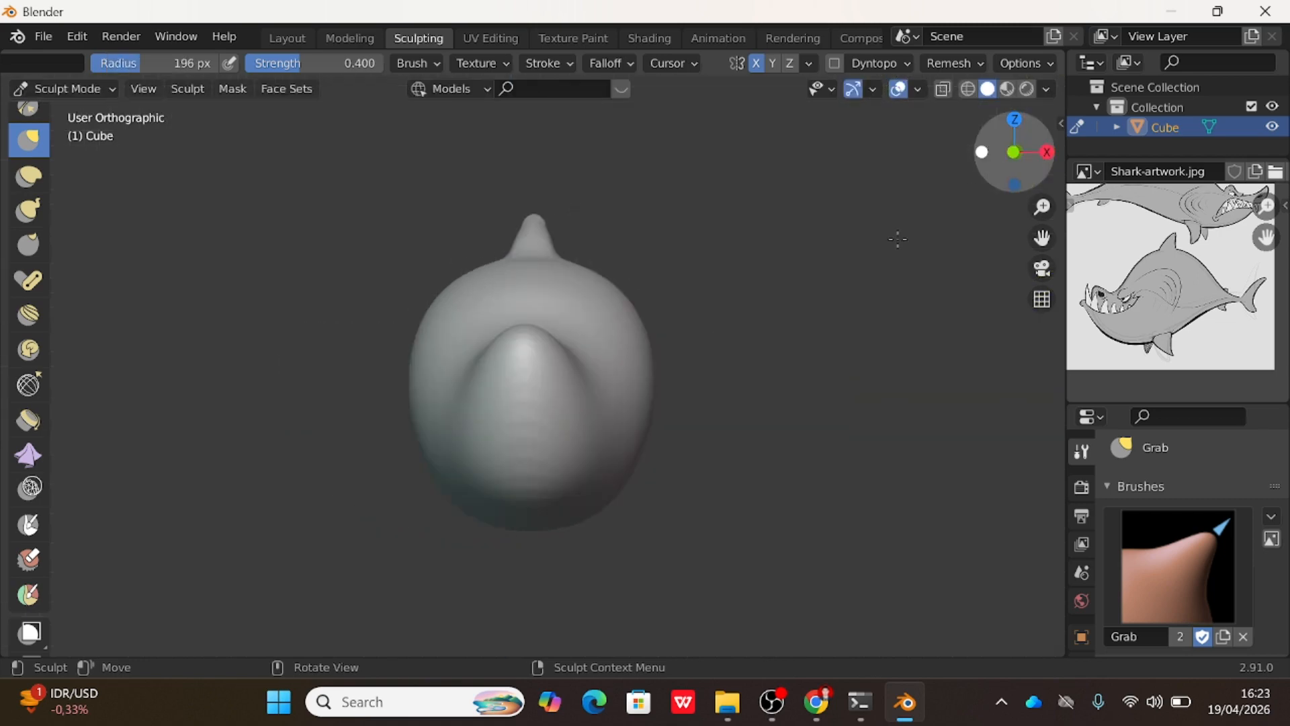
{"action": "mouse_move", "coordinate": [731, 338]}
{"action": "middle_mouse_down"}
{"action": "mouse_move", "coordinate": [683, 380]}
{"action": "mouse_move", "coordinate": [663, 369]}
{"action": "middle_mouse_up"}
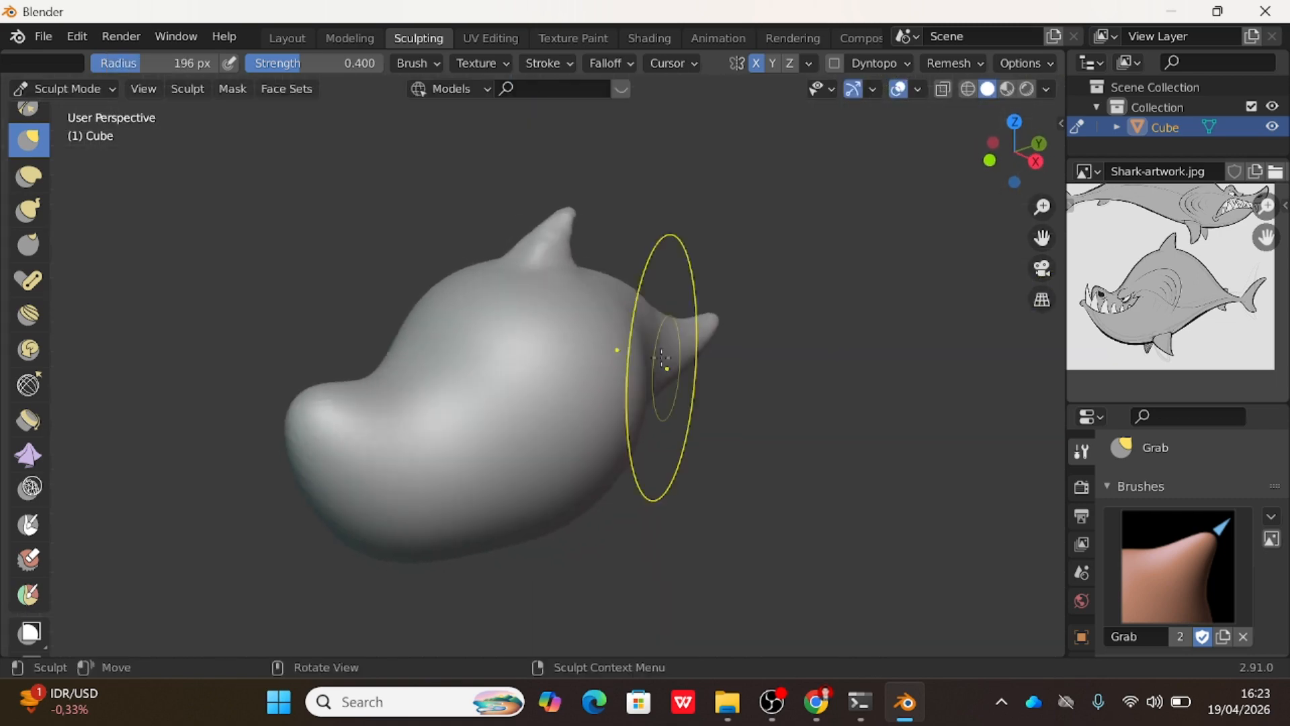
{"action": "left_click_drag", "start_coordinate": [652, 360], "coordinate": [667, 373]}
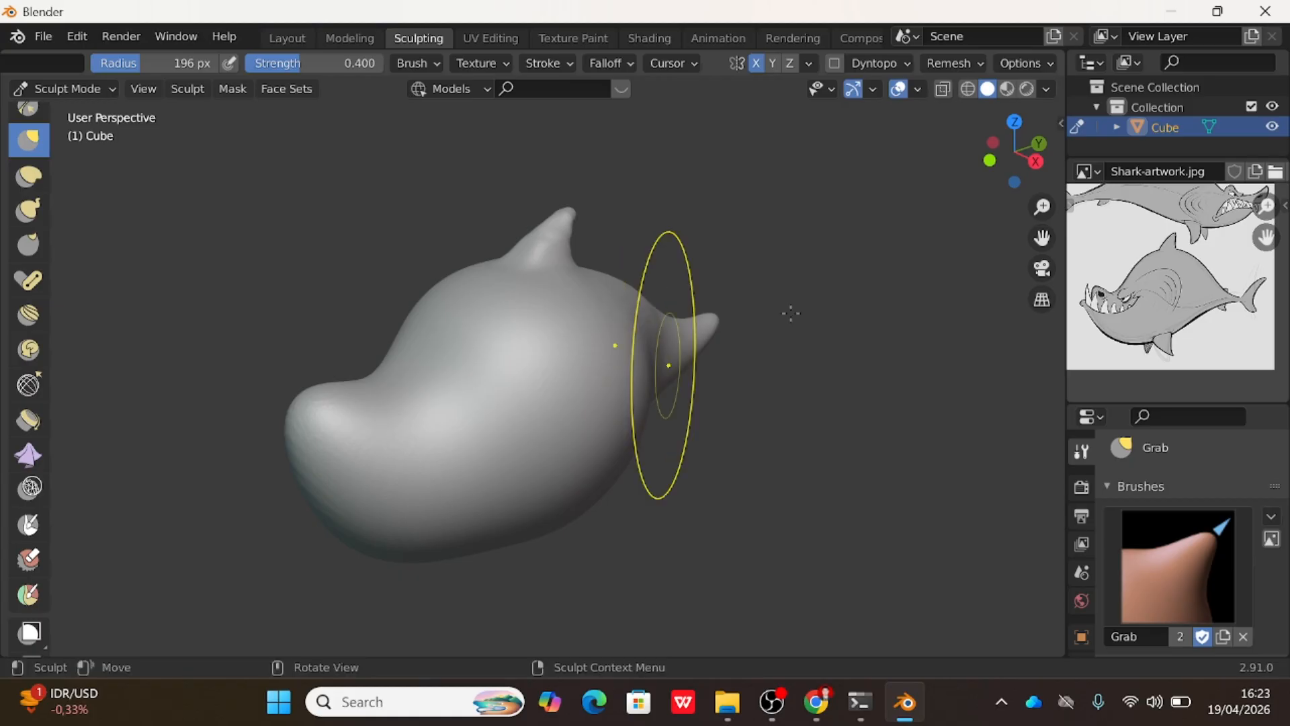
{"action": "left_click", "coordinate": [1037, 161]}
{"action": "scroll", "coordinate": [625, 215], "scroll_direction": "up", "scroll_amount": 5}
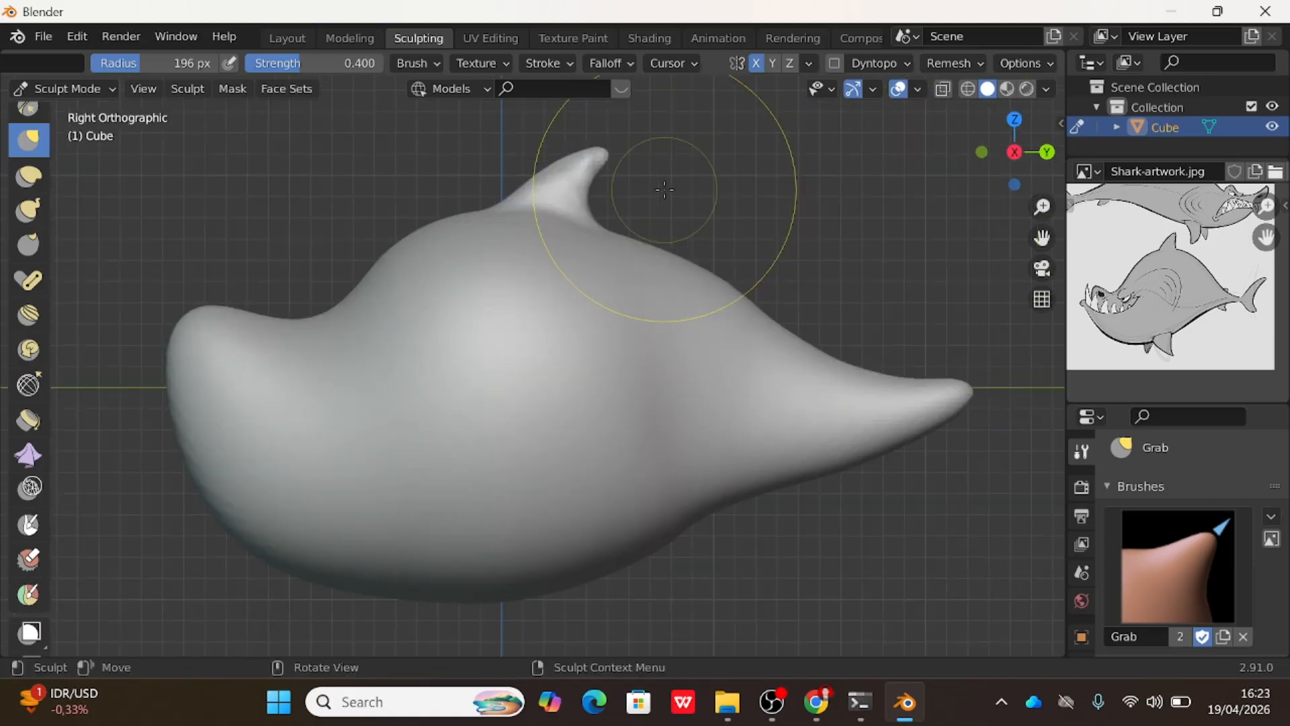
{"action": "scroll", "coordinate": [656, 253], "scroll_direction": "down", "scroll_amount": 4}
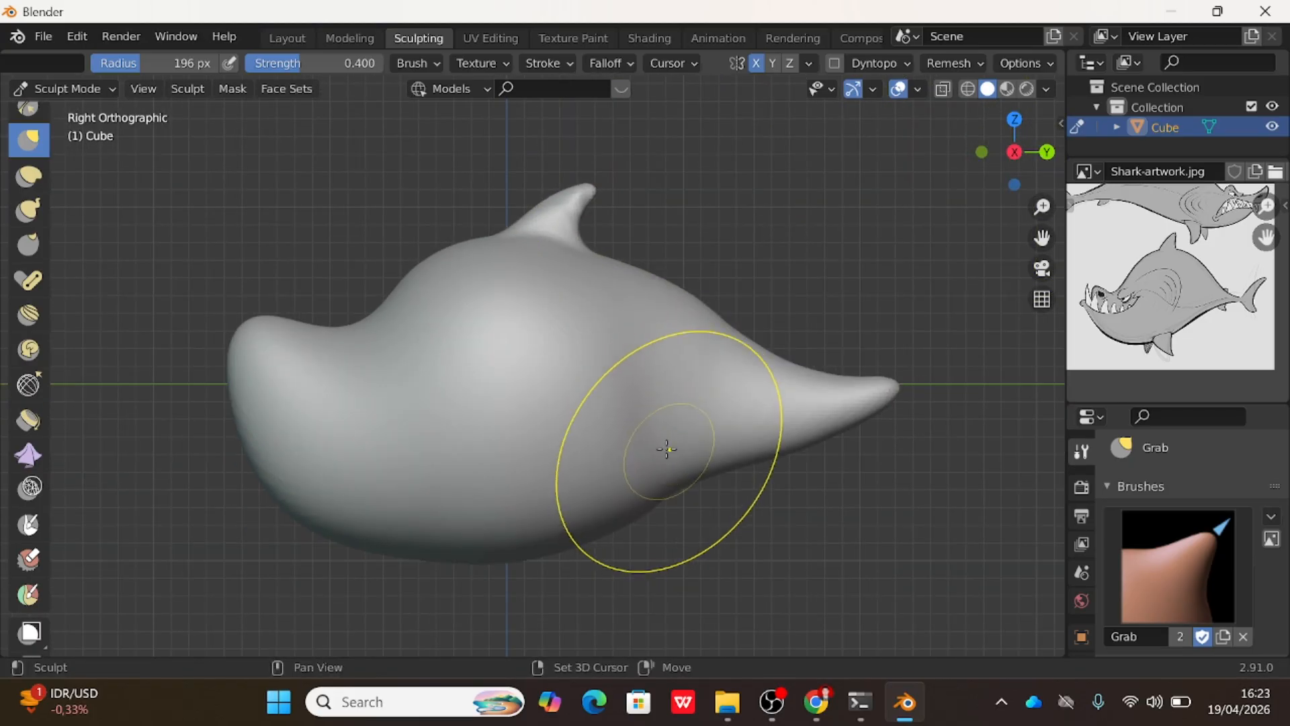
{"action": "middle_click_drag", "start_coordinate": [619, 485], "coordinate": [593, 417], "text": "shift"}
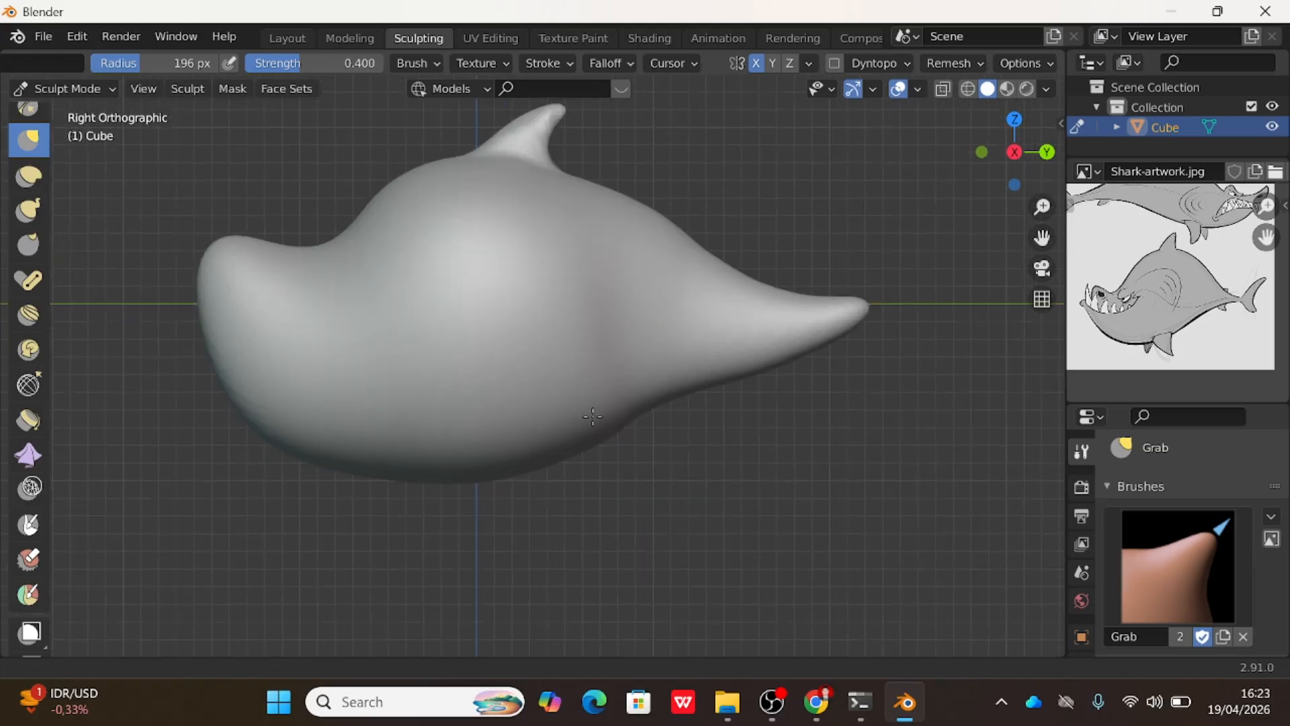
{"action": "scroll", "coordinate": [383, 395], "scroll_direction": "down", "scroll_amount": 2}
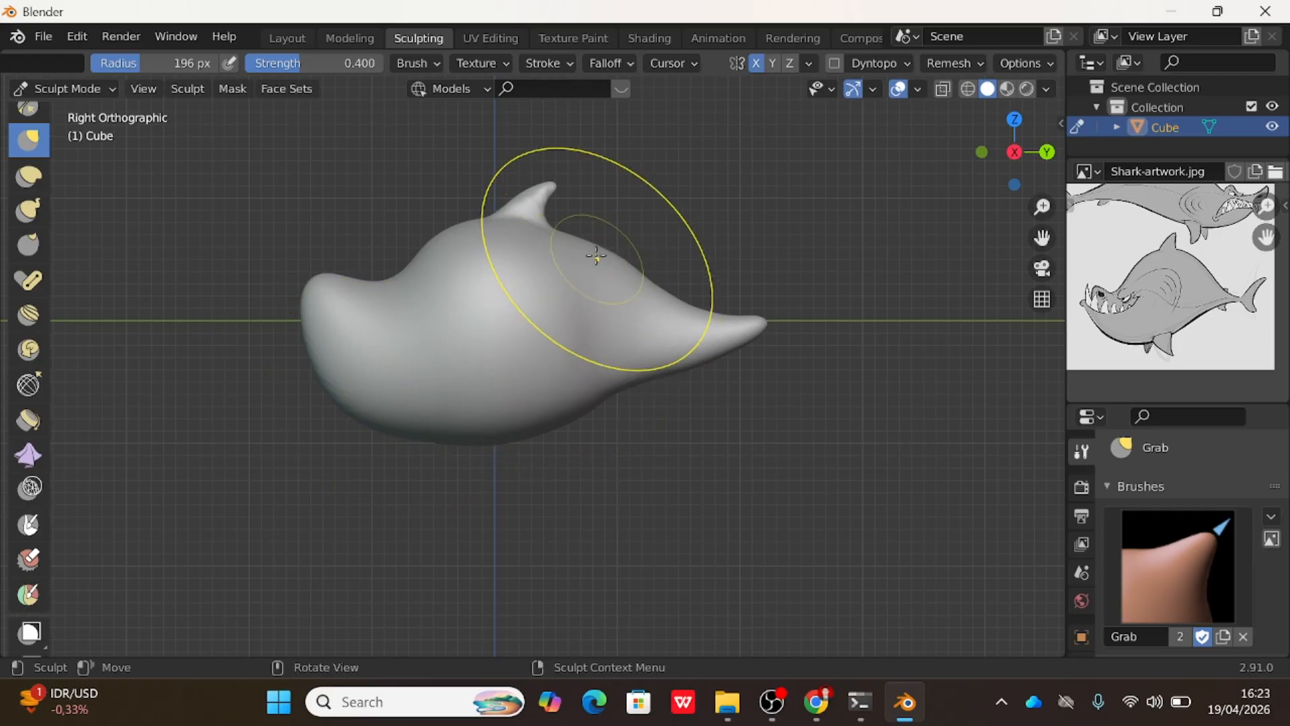
Set the Grab radius to 144 px, push in the tail base from above and below to slim it, and lower the tail tip slightly.
{"action": "mouse_move", "coordinate": [591, 250]}
{"action": "left_mouse_down"}
{"action": "mouse_move", "coordinate": [576, 260]}
{"action": "mouse_move", "coordinate": [586, 254]}
{"action": "left_mouse_up"}
{"action": "key", "text": "f"}
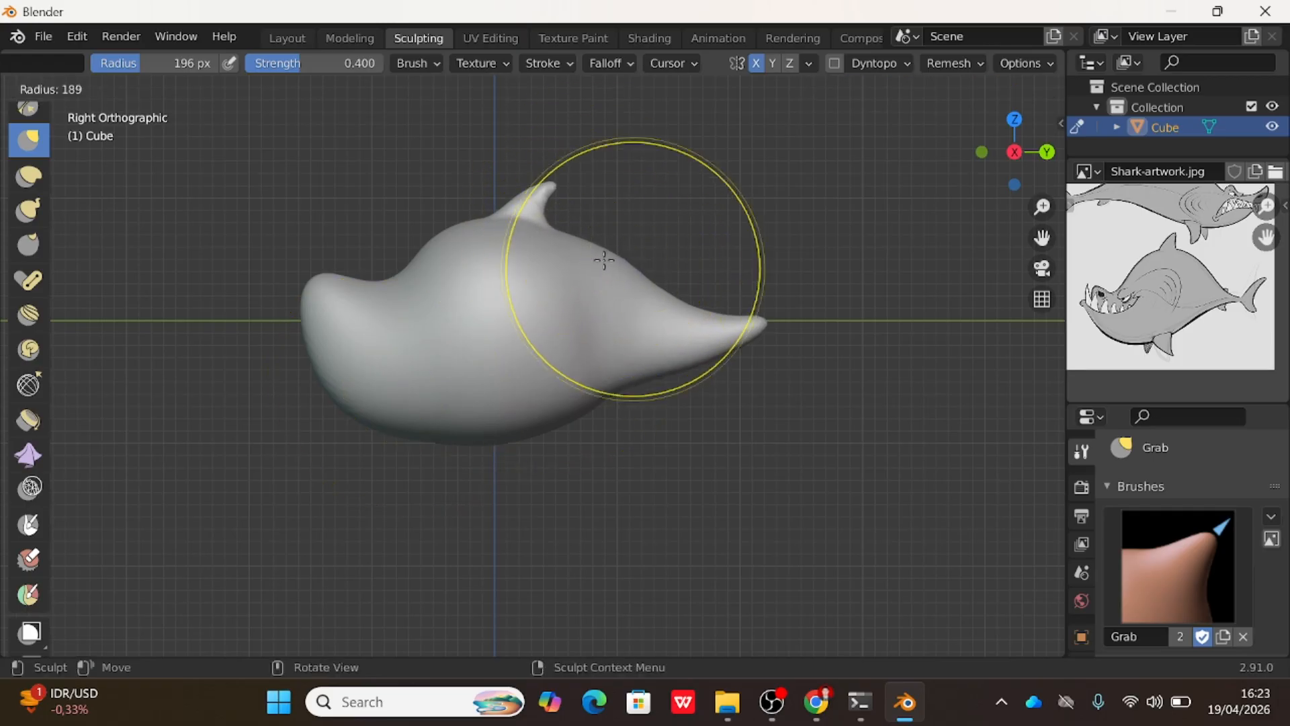
{"action": "left_click", "coordinate": [597, 256]}
{"action": "mouse_move", "coordinate": [597, 256]}
{"action": "left_mouse_down"}
{"action": "mouse_move", "coordinate": [638, 278]}
{"action": "mouse_move", "coordinate": [611, 254]}
{"action": "mouse_move", "coordinate": [632, 236]}
{"action": "mouse_move", "coordinate": [618, 290]}
{"action": "left_mouse_up"}
{"action": "left_click_drag", "start_coordinate": [638, 395], "coordinate": [635, 369]}
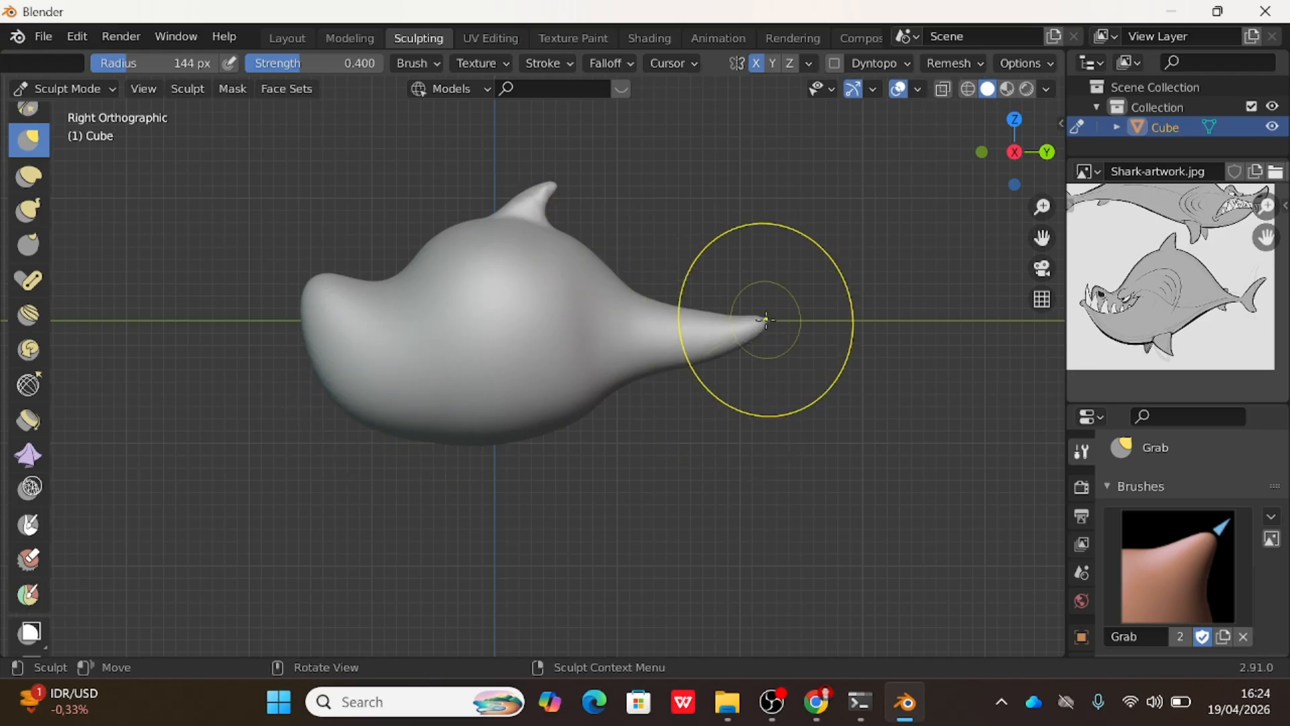
{"action": "left_click_drag", "start_coordinate": [763, 325], "coordinate": [765, 329]}
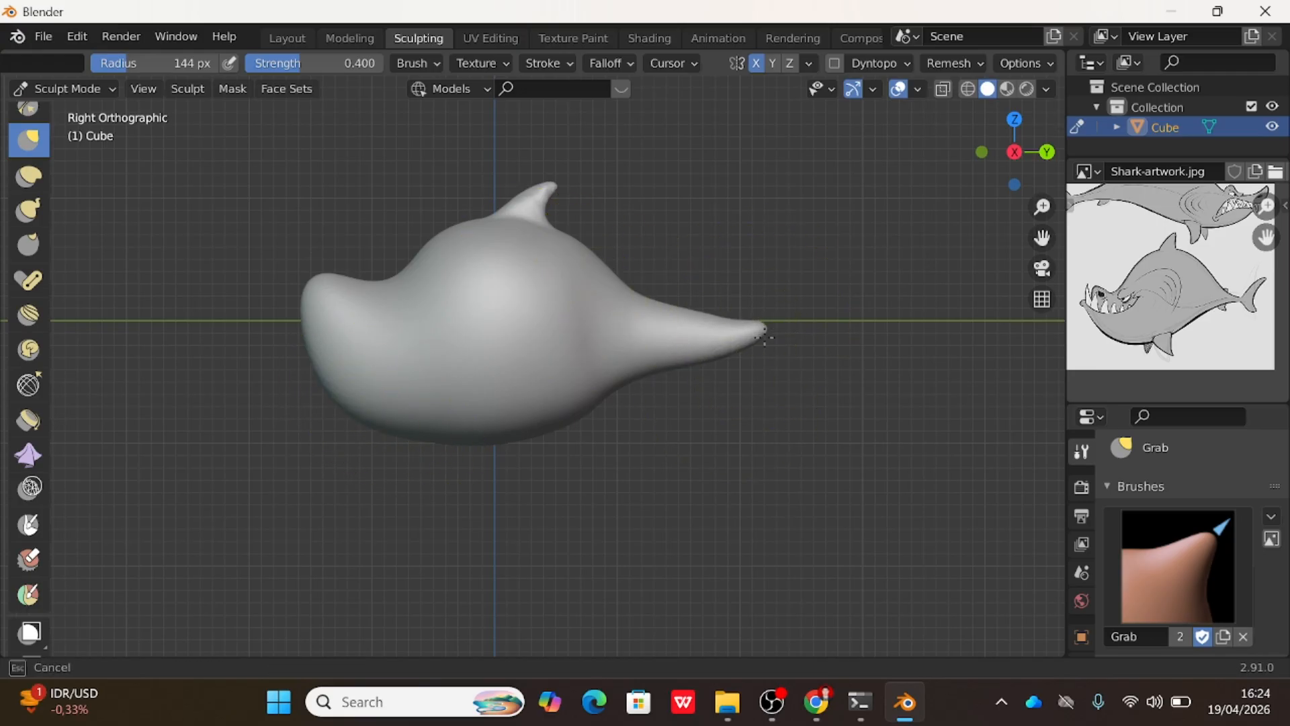
{"action": "left_click_drag", "start_coordinate": [765, 342], "coordinate": [765, 340]}
{"action": "scroll", "coordinate": [562, 209], "scroll_direction": "up", "scroll_amount": 2}
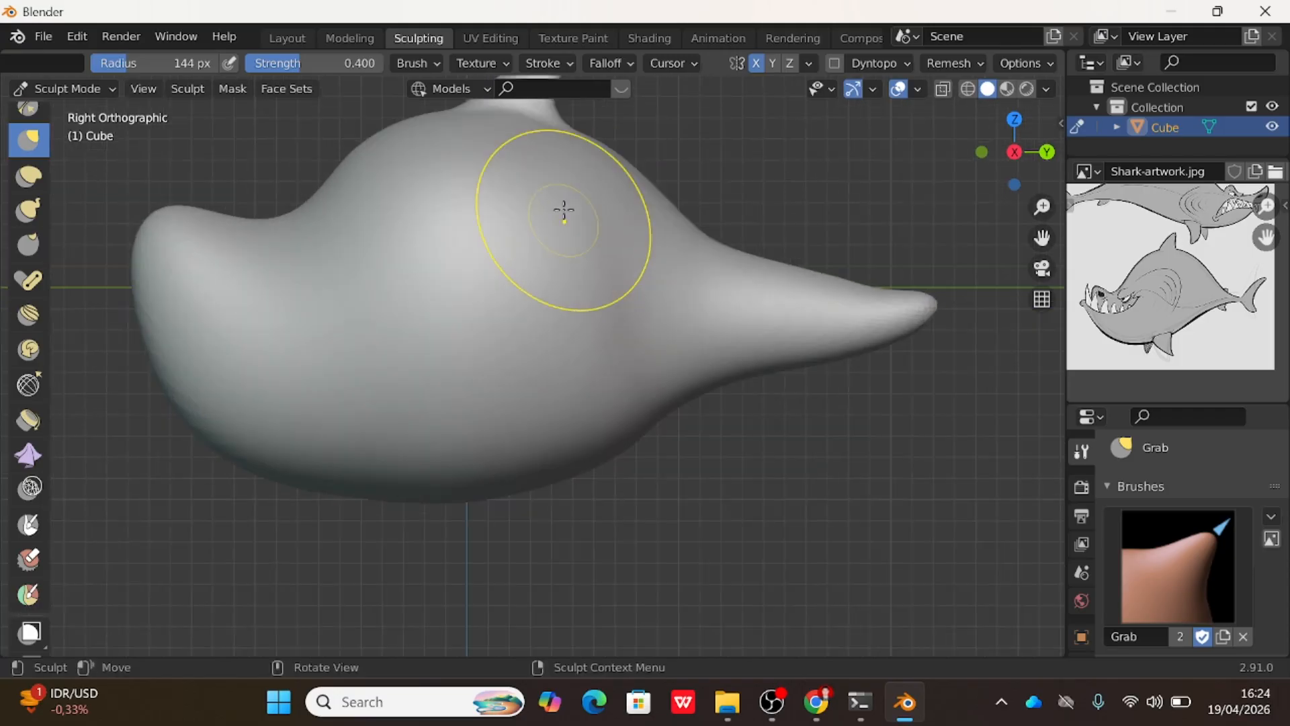
{"action": "scroll", "coordinate": [558, 228], "scroll_direction": "up", "scroll_amount": 1}
{"action": "left_click", "coordinate": [545, 186], "text": "ctrl"}
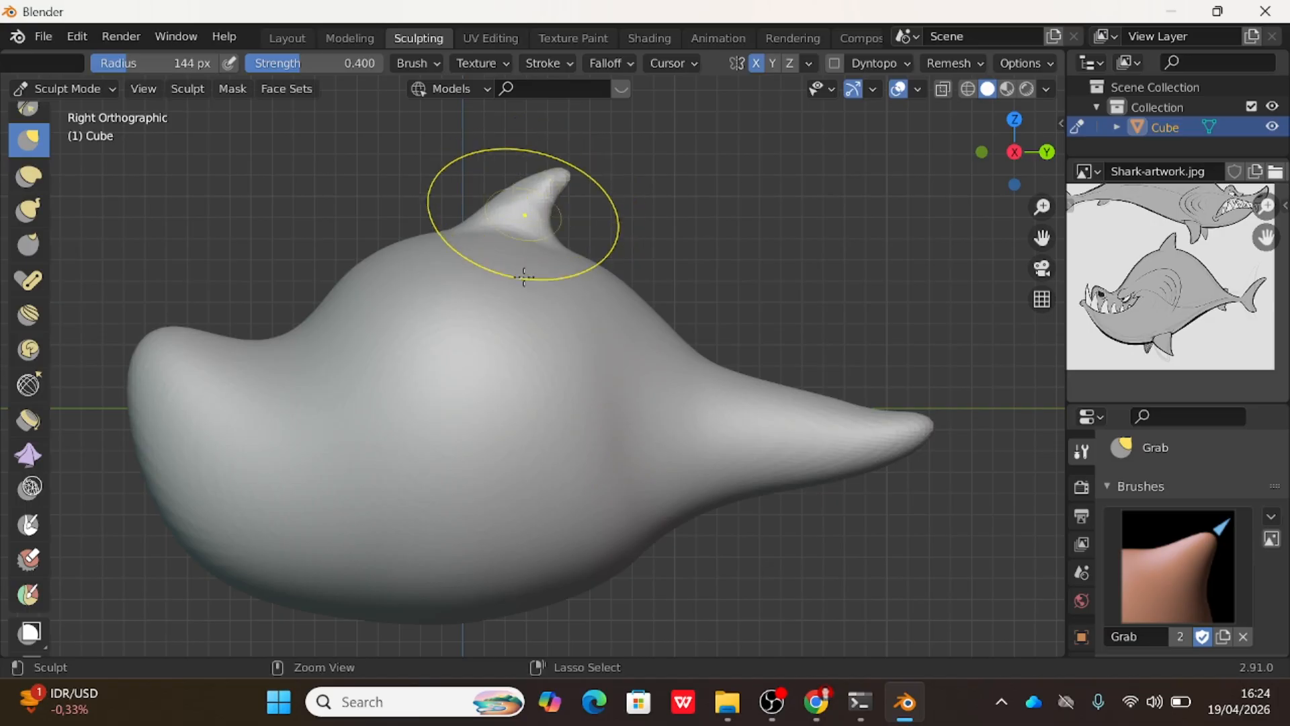
{"action": "scroll", "coordinate": [517, 296], "scroll_direction": "down", "scroll_amount": 2}
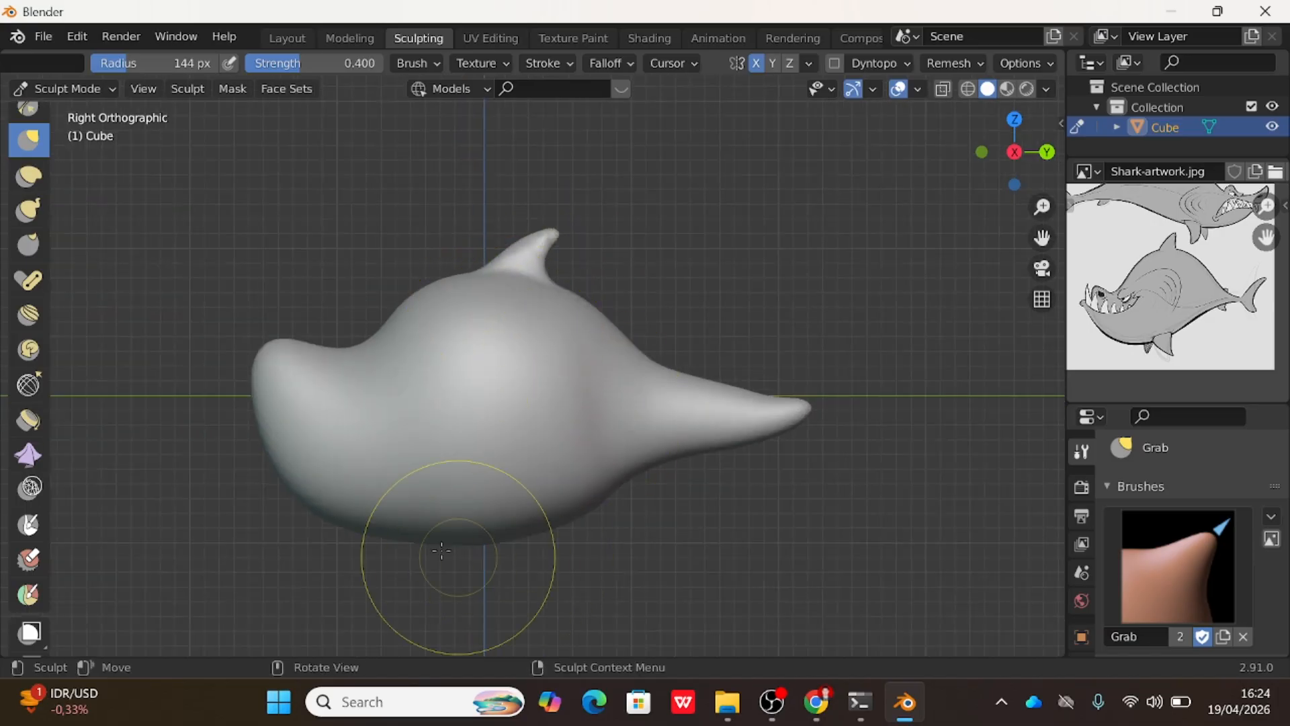
Paint a short horizontal mask patch low on the belly's side below the dorsal fin, using the Mask brush at 56 px.
{"action": "scroll", "coordinate": [43, 400], "scroll_direction": "down", "scroll_amount": 5}
{"action": "scroll", "coordinate": [34, 603], "scroll_direction": "down", "scroll_amount": 2}
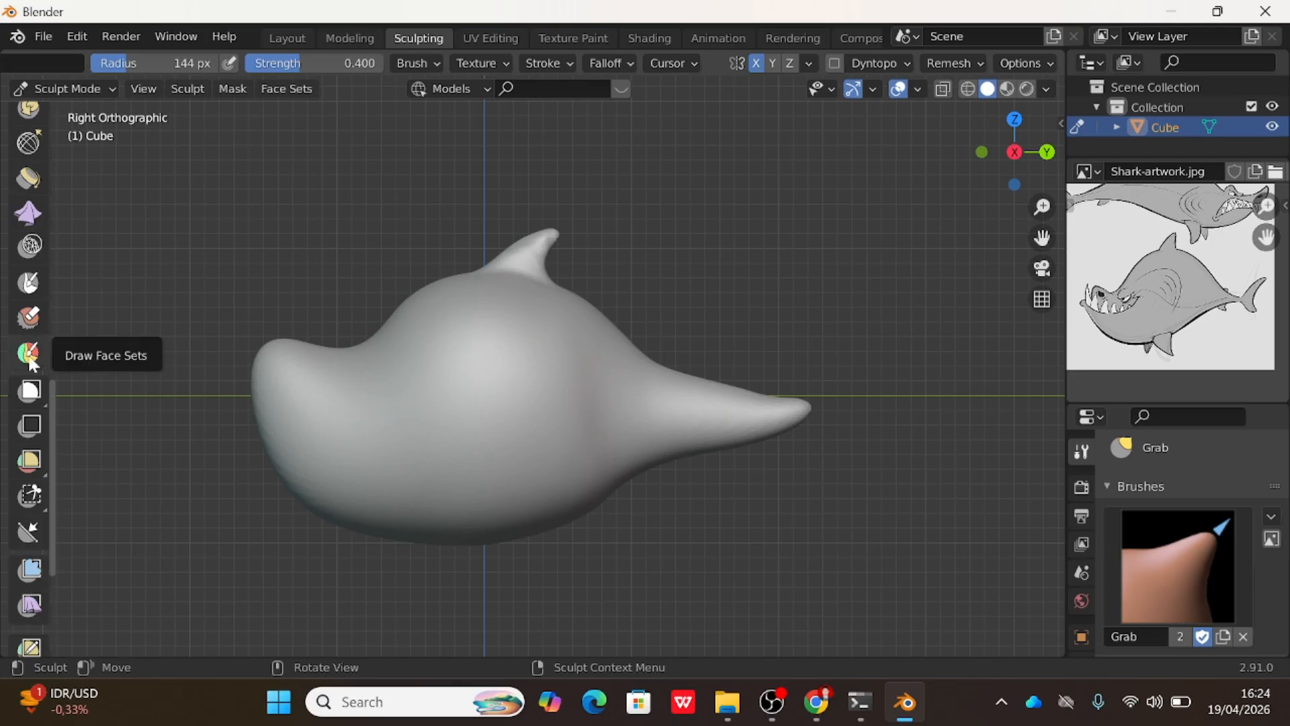
{"action": "left_click", "coordinate": [28, 283]}
{"action": "scroll", "coordinate": [432, 580], "scroll_direction": "up", "scroll_amount": 3}
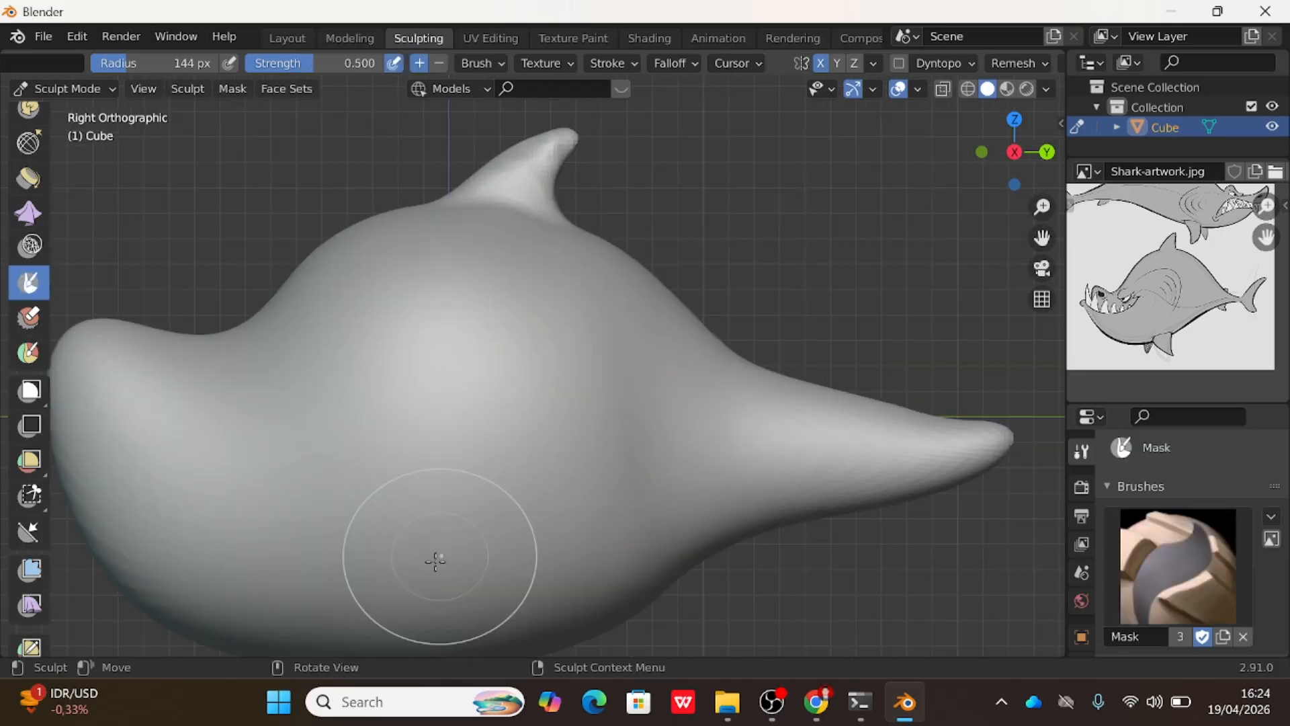
{"action": "scroll", "coordinate": [476, 497], "scroll_direction": "down", "scroll_amount": 4}
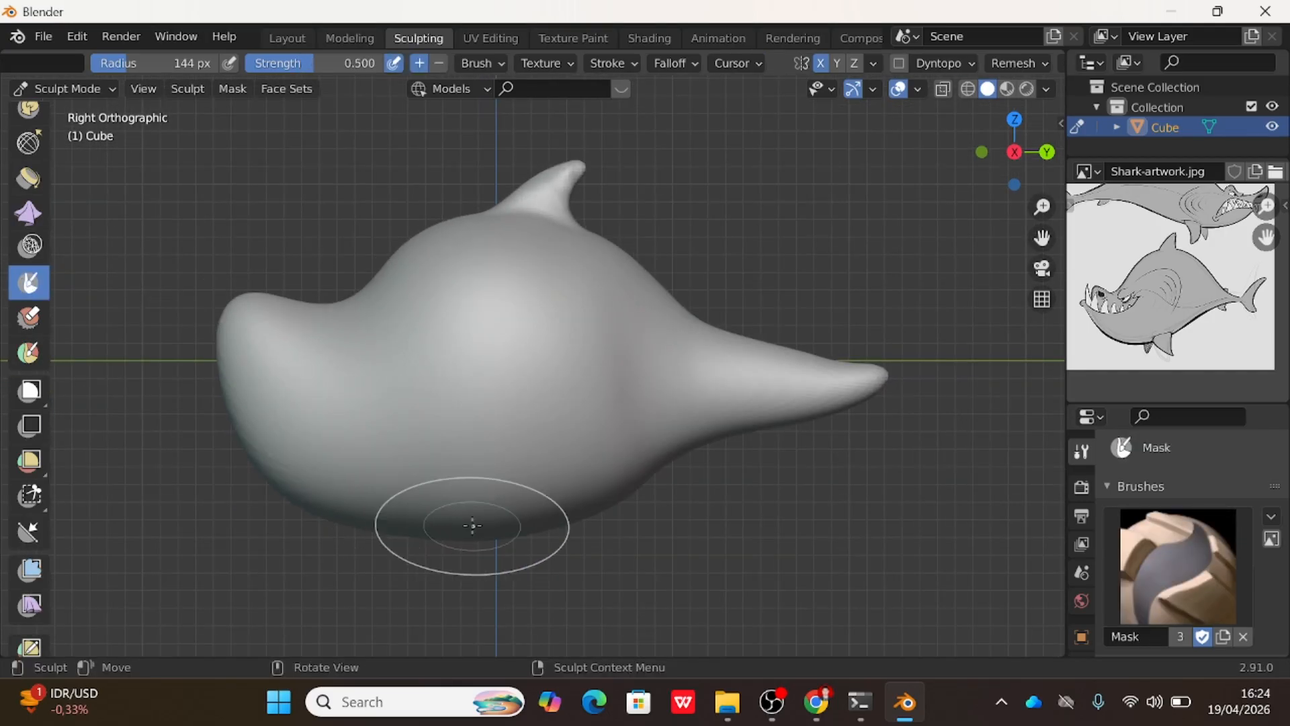
{"action": "scroll", "coordinate": [497, 441], "scroll_direction": "up", "scroll_amount": 2}
{"action": "scroll", "coordinate": [494, 445], "scroll_direction": "up", "scroll_amount": 4}
{"action": "scroll", "coordinate": [432, 470], "scroll_direction": "down", "scroll_amount": 3}
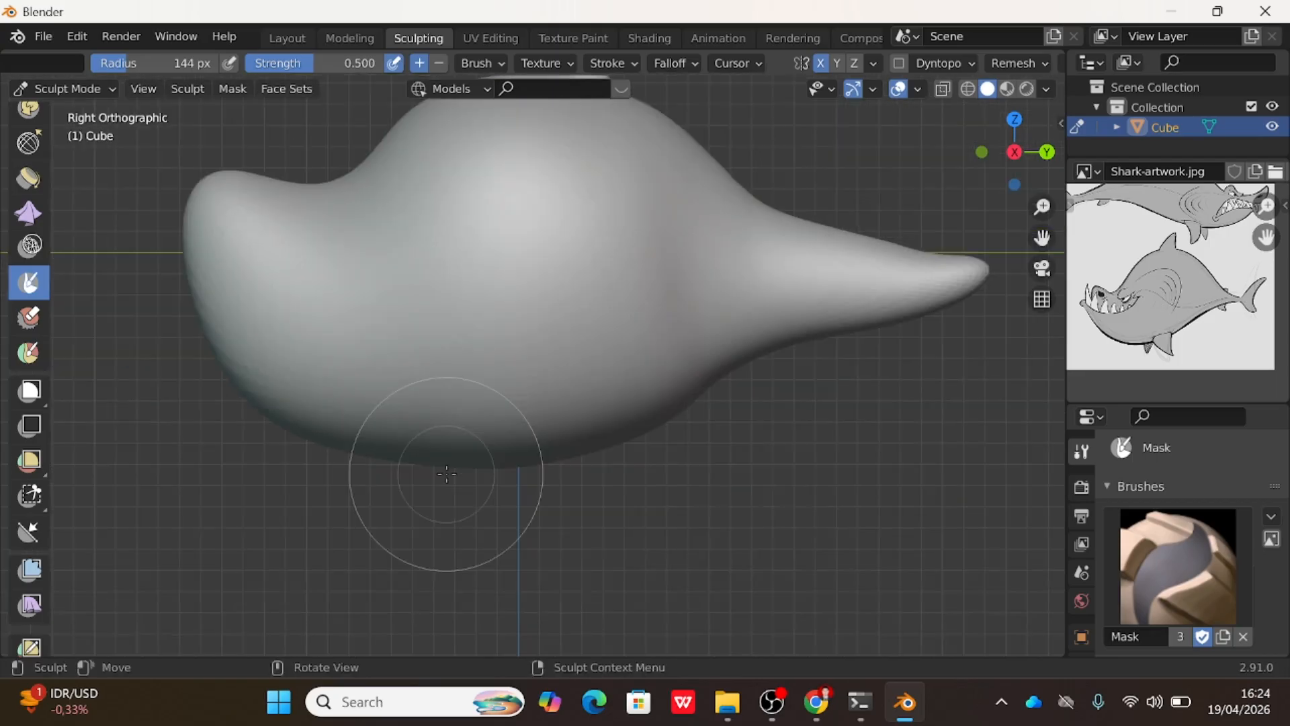
{"action": "left_click_drag", "start_coordinate": [439, 453], "coordinate": [439, 453]}
{"action": "middle_click_drag", "start_coordinate": [455, 453], "coordinate": [528, 406]}
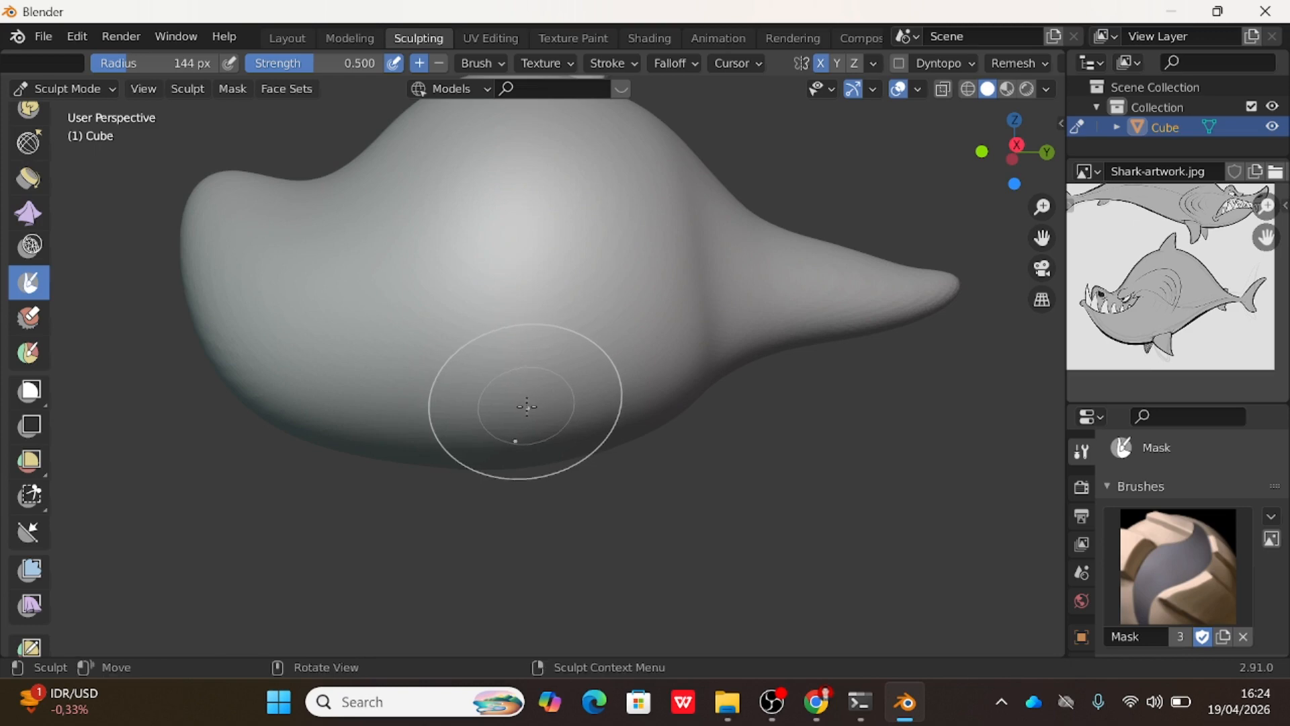
{"action": "key", "text": "f"}
{"action": "left_click", "coordinate": [454, 407]}
{"action": "left_click_drag", "start_coordinate": [449, 430], "coordinate": [554, 419]}
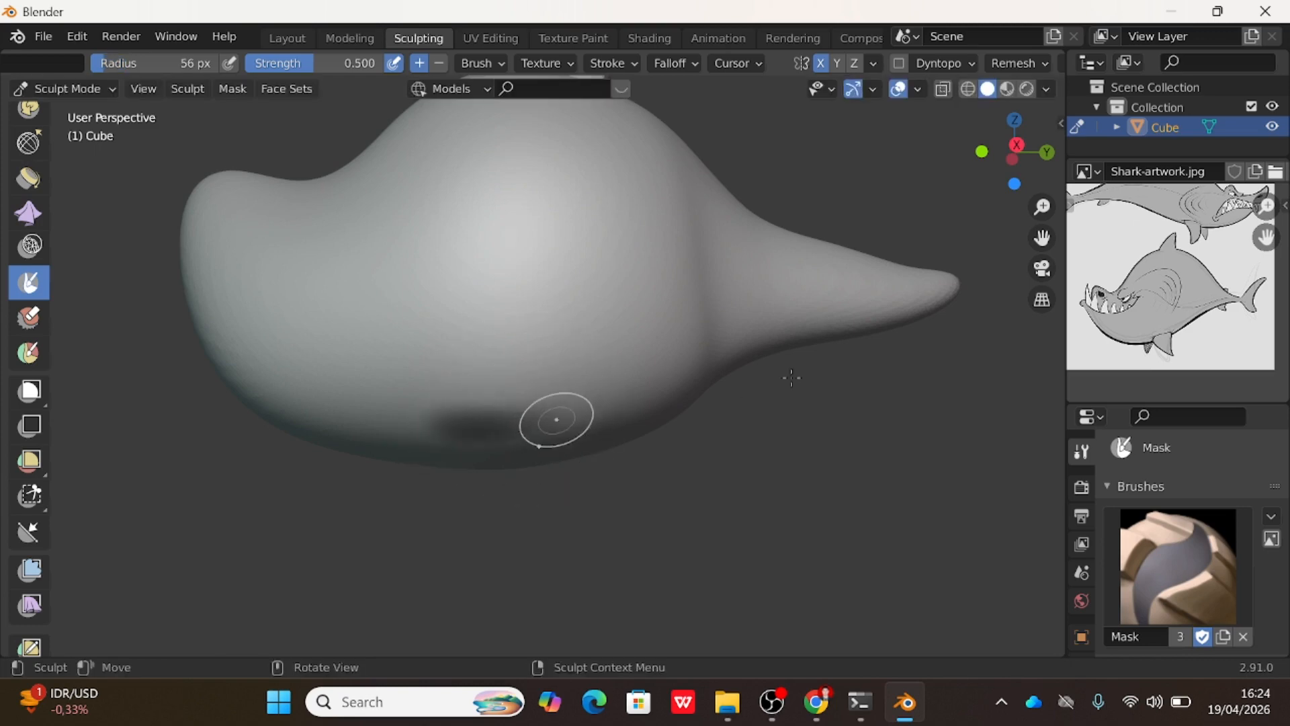
{"action": "left_click", "coordinate": [1017, 145]}
{"action": "scroll", "coordinate": [609, 399], "scroll_direction": "down", "scroll_amount": 3}
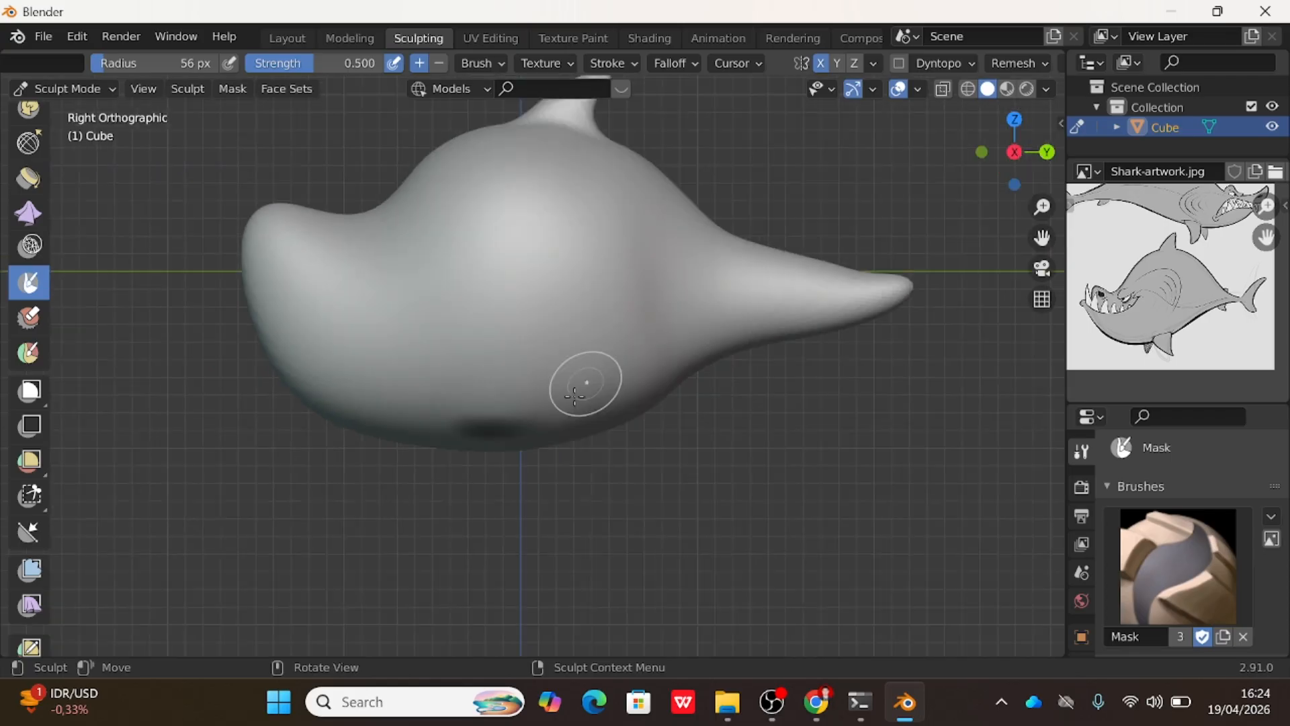
Extend and strengthen the mask patch along the belly's lower side, and invert the mask to leave that patch editable.
{"action": "left_click_drag", "start_coordinate": [481, 406], "coordinate": [533, 404]}
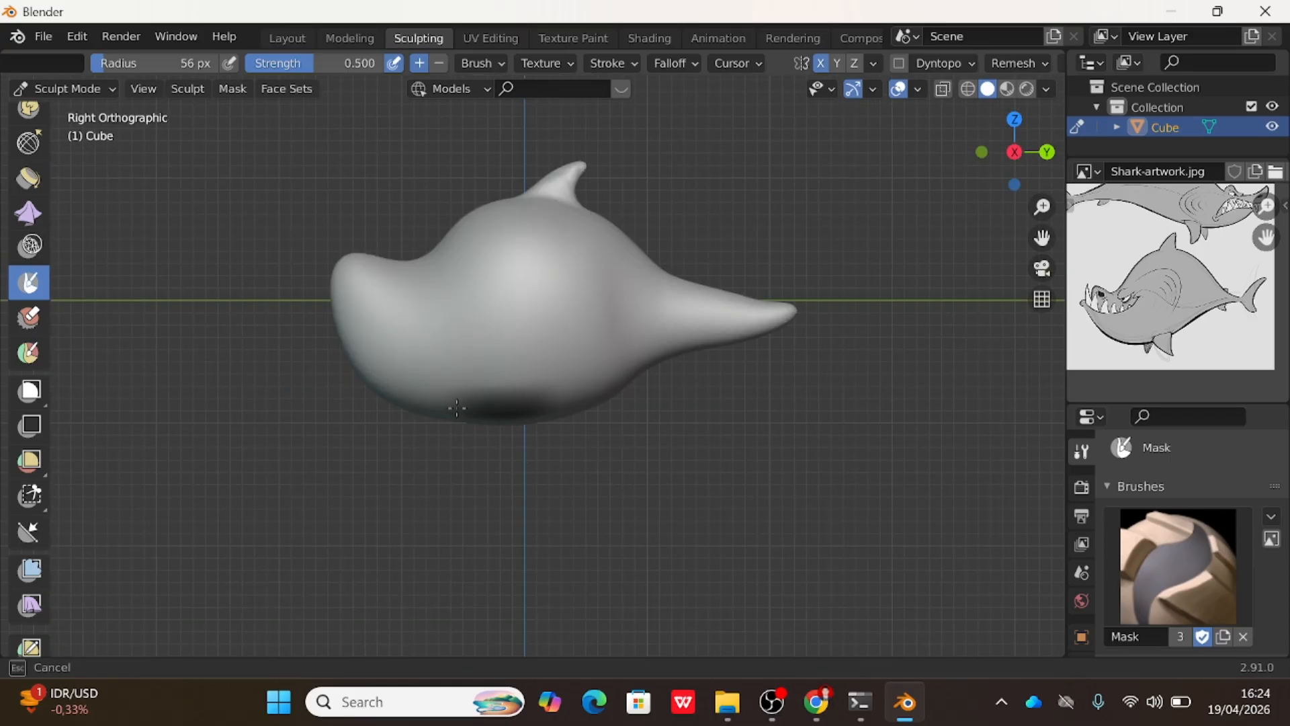
{"action": "left_click_drag", "start_coordinate": [494, 404], "coordinate": [519, 408]}
{"action": "middle_click_drag", "start_coordinate": [518, 409], "coordinate": [637, 352]}
{"action": "key", "text": "ctrl+i"}
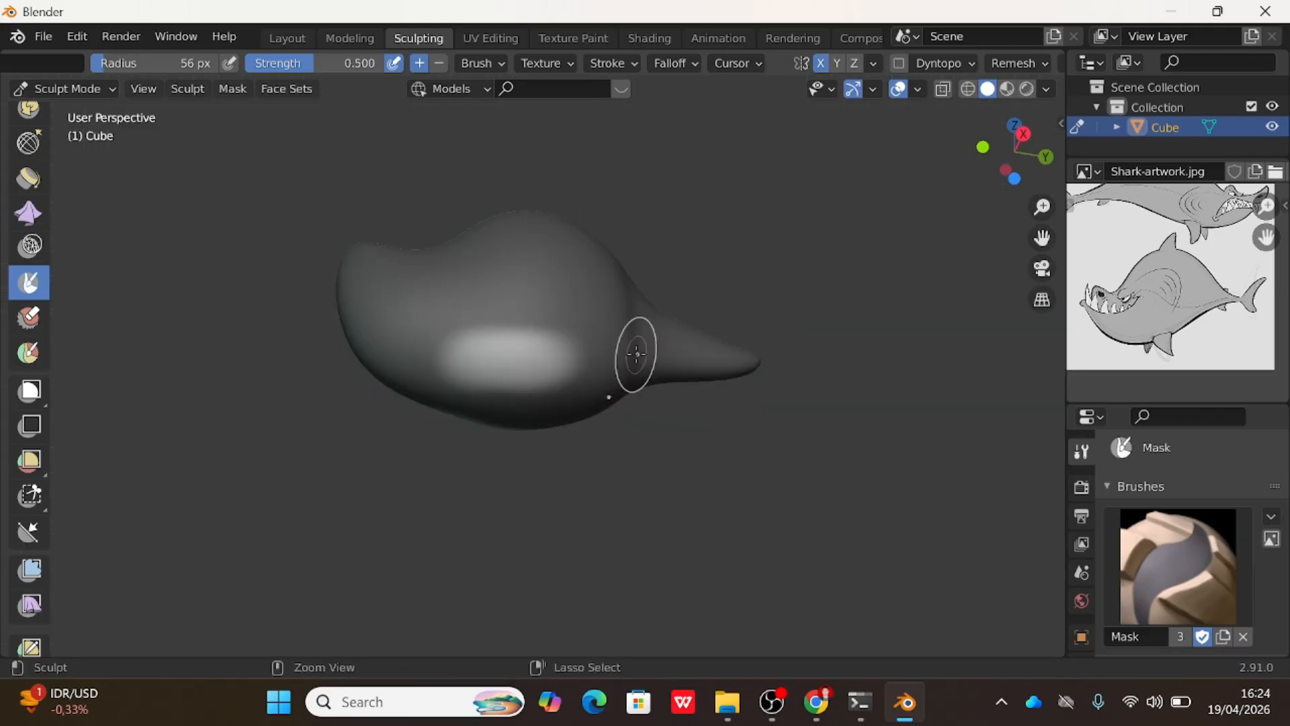
{"action": "middle_click_drag", "start_coordinate": [597, 381], "coordinate": [566, 475]}
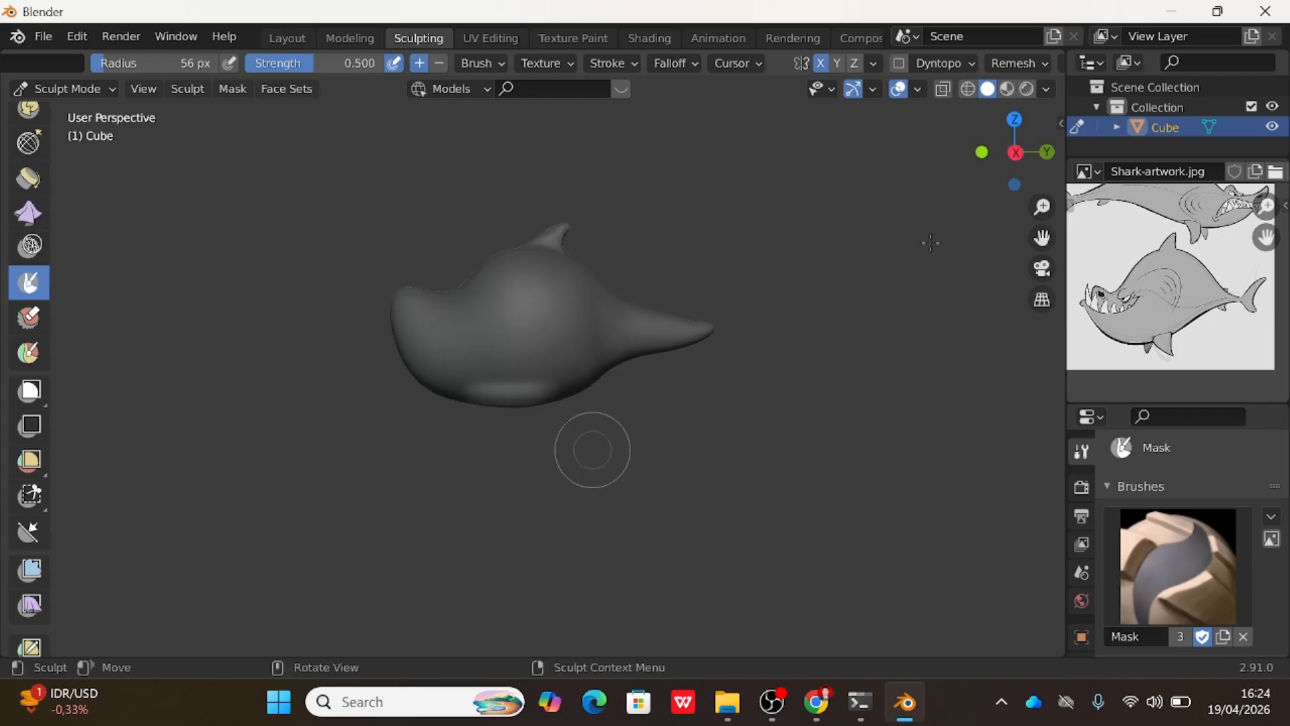
Return to the right orthographic view and activate the Snake Hook brush.
{"action": "left_click", "coordinate": [1016, 152]}
{"action": "scroll", "coordinate": [614, 401], "scroll_direction": "up", "scroll_amount": 3}
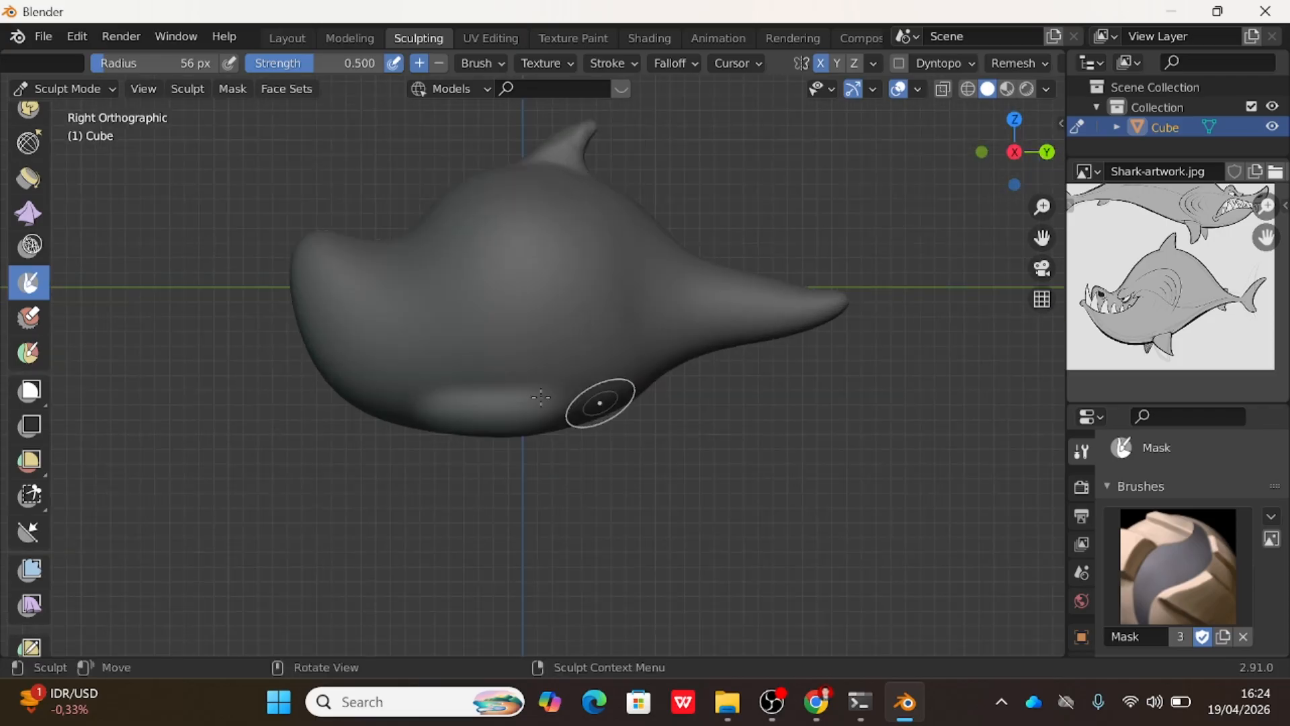
{"action": "scroll", "coordinate": [34, 208], "scroll_direction": "up", "scroll_amount": 5}
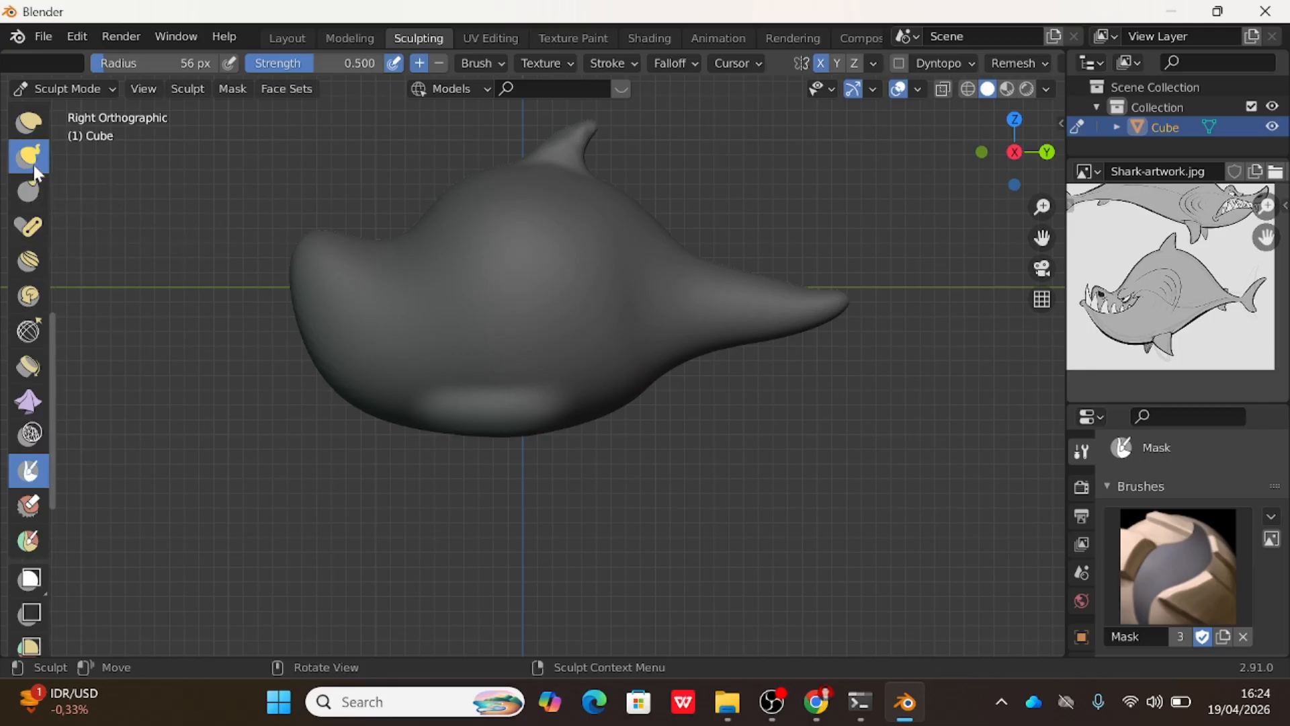
{"action": "left_click", "coordinate": [33, 170]}
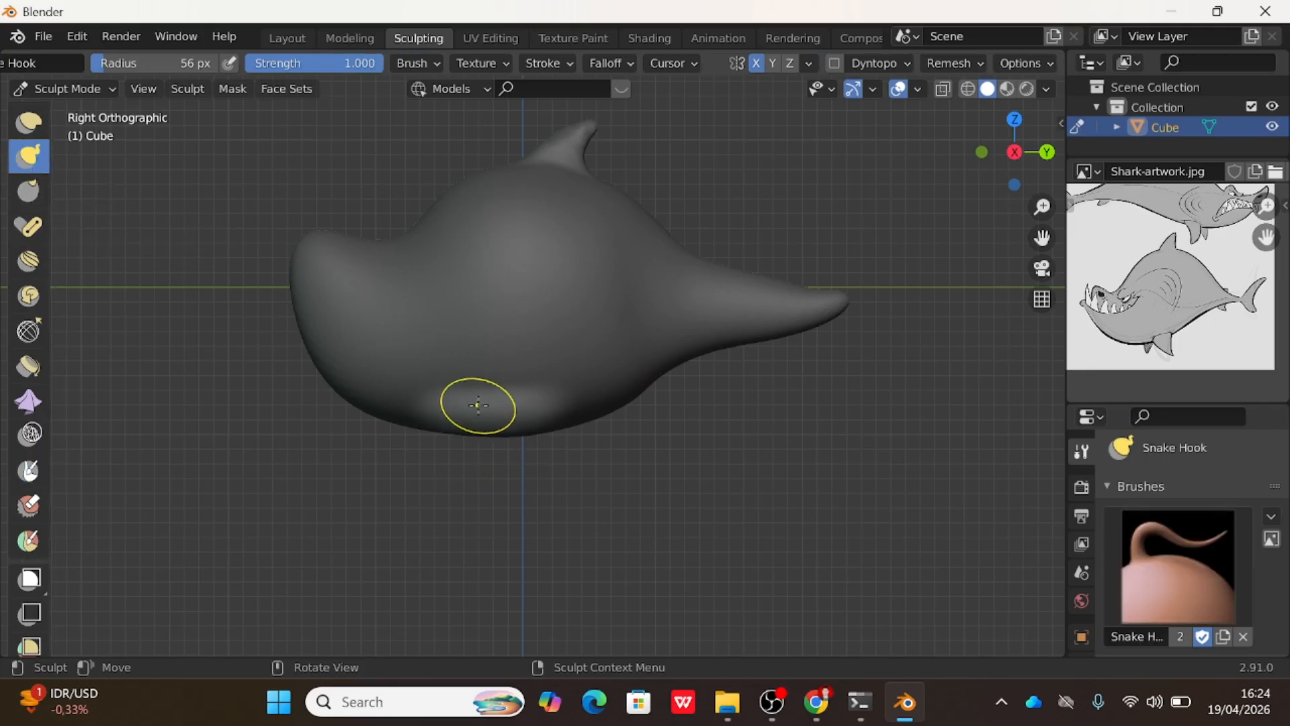
{"action": "scroll", "coordinate": [477, 406], "scroll_direction": "down", "scroll_amount": 1}
{"action": "key", "text": "f"}
{"action": "left_click", "coordinate": [519, 412]}
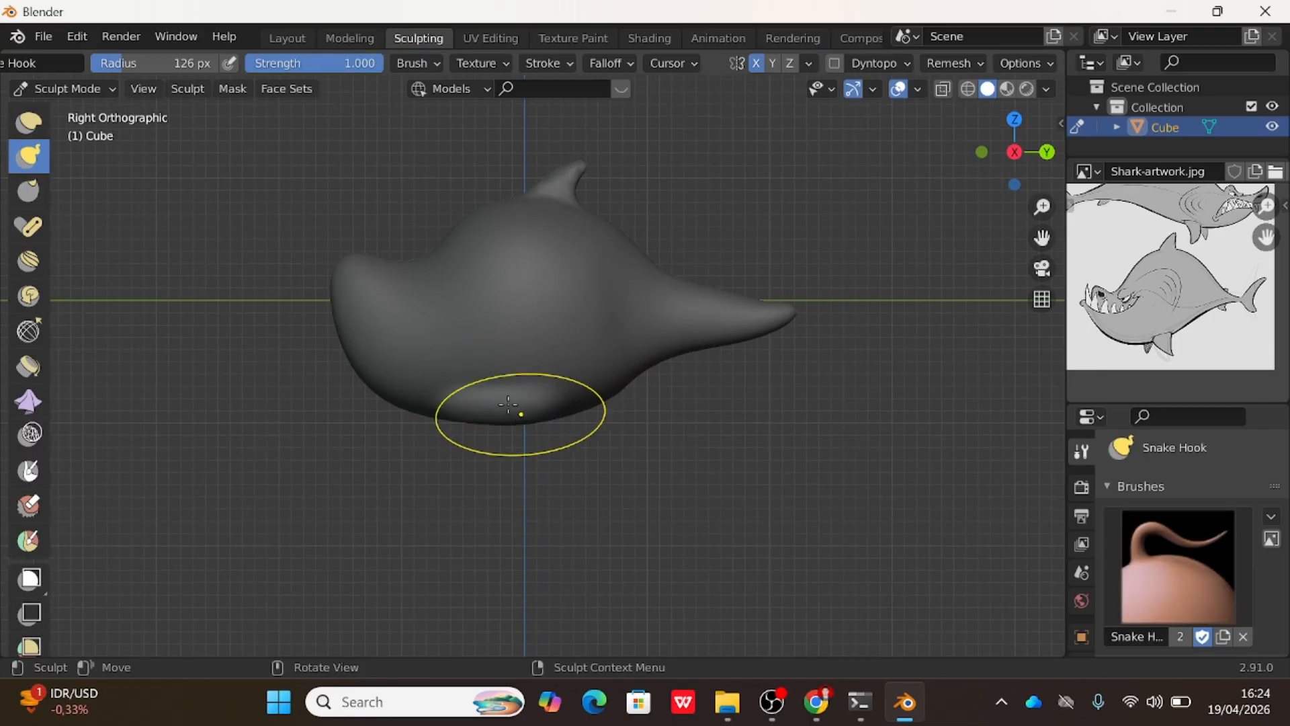
{"action": "left_click_drag", "start_coordinate": [498, 397], "coordinate": [520, 462]}
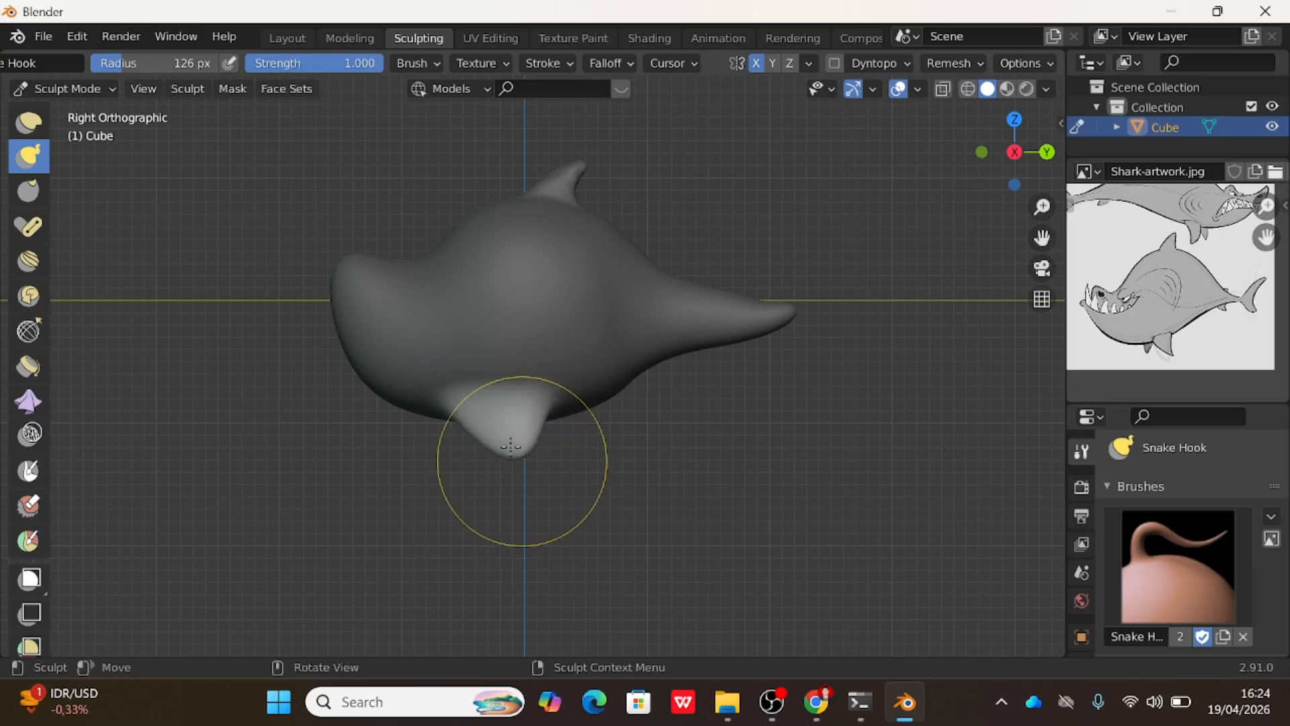
{"action": "key", "text": "ctrl+z"}
Set the Snake Hook radius to 57 px and pull a backward-slanting side fin down from the unmasked belly patch.
{"action": "key", "text": "f"}
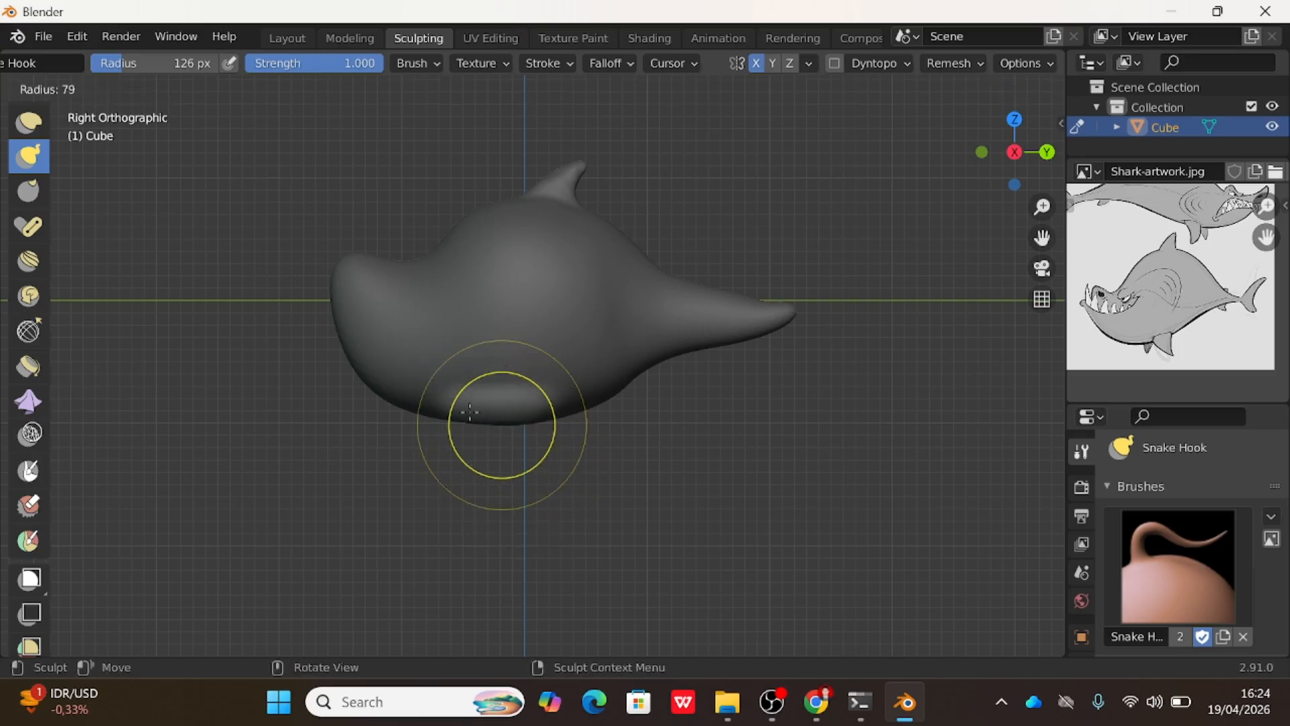
{"action": "left_click", "coordinate": [506, 403]}
{"action": "left_click_drag", "start_coordinate": [501, 403], "coordinate": [541, 466]}
{"action": "key", "text": "ctrl+z"}
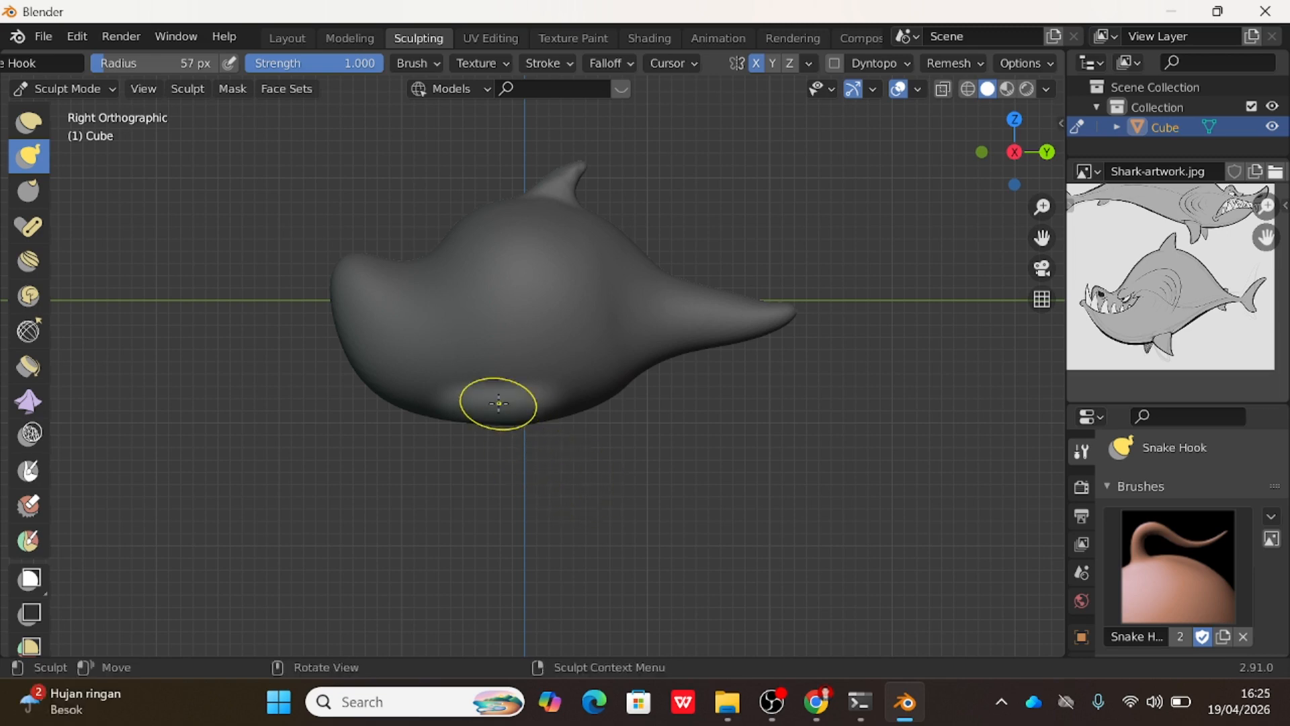
{"action": "left_click_drag", "start_coordinate": [496, 403], "coordinate": [537, 458]}
Broaden the side fin along its front edge with the Elastic Deform brush at 57 px, and clear the mask.
{"action": "scroll", "coordinate": [549, 426], "scroll_direction": "up", "scroll_amount": 1}
{"action": "scroll", "coordinate": [474, 427], "scroll_direction": "up", "scroll_amount": 5}
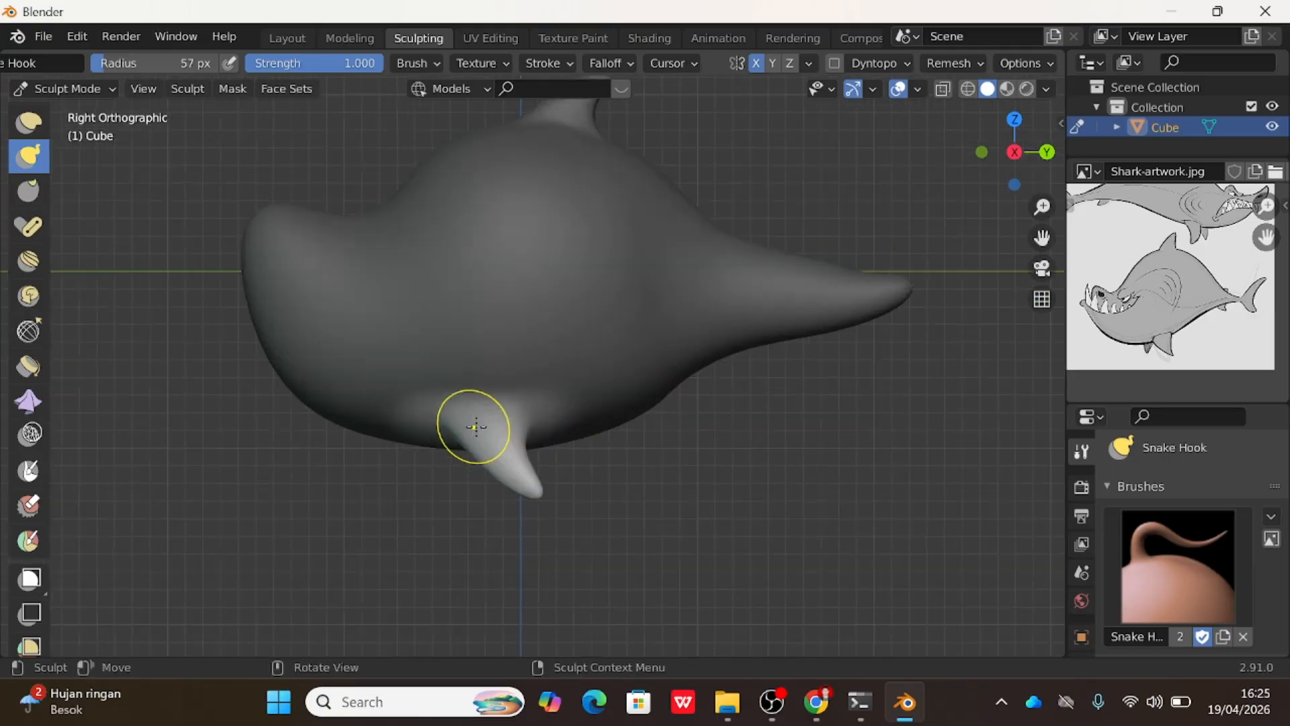
{"action": "left_click", "coordinate": [27, 126]}
{"action": "mouse_move", "coordinate": [400, 481]}
{"action": "left_mouse_down"}
{"action": "mouse_move", "coordinate": [378, 487]}
{"action": "mouse_move", "coordinate": [426, 518]}
{"action": "mouse_move", "coordinate": [398, 540]}
{"action": "mouse_move", "coordinate": [484, 560]}
{"action": "mouse_move", "coordinate": [452, 568]}
{"action": "left_mouse_up"}
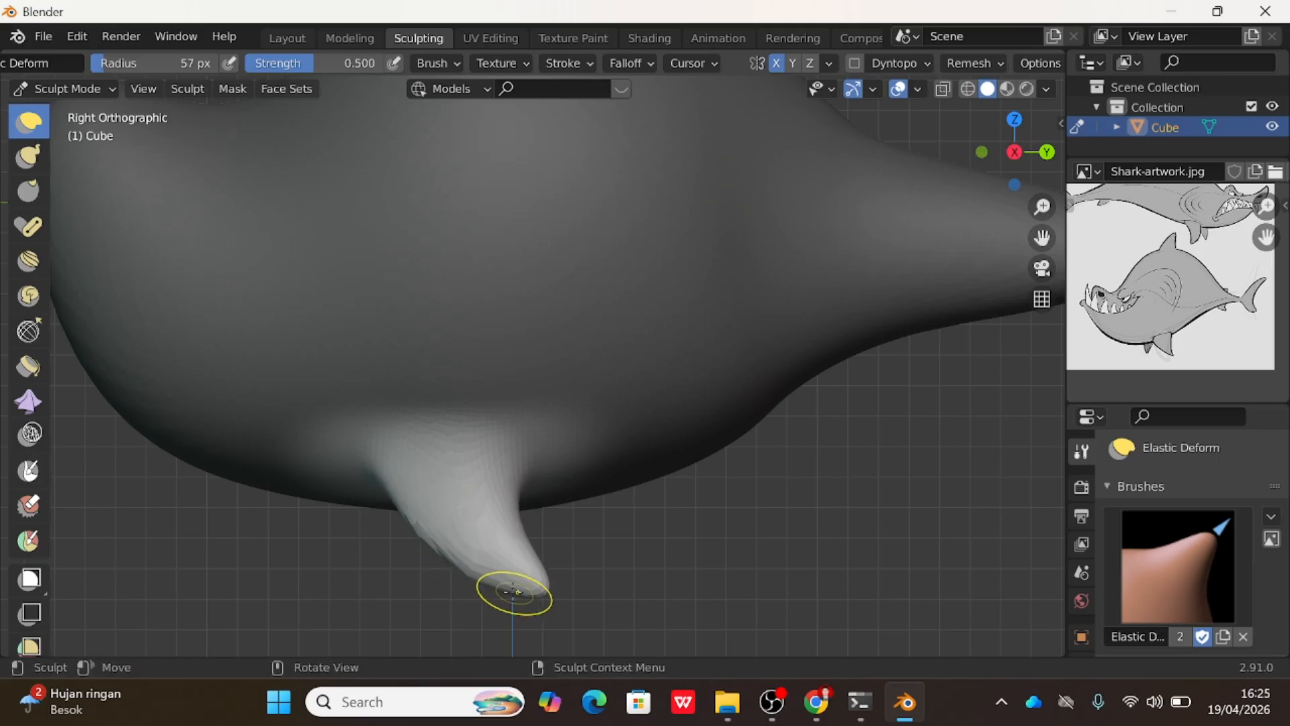
{"action": "scroll", "coordinate": [511, 591], "scroll_direction": "down", "scroll_amount": 5}
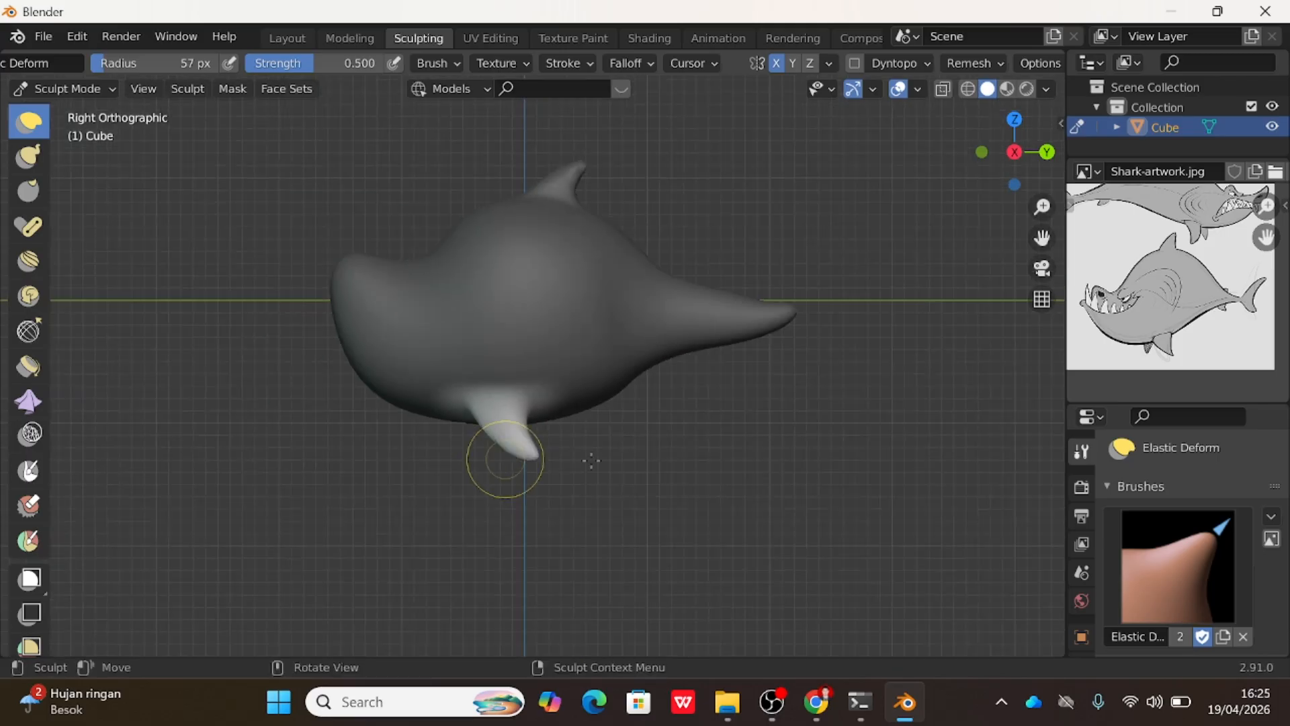
{"action": "scroll", "coordinate": [518, 441], "scroll_direction": "up", "scroll_amount": 4}
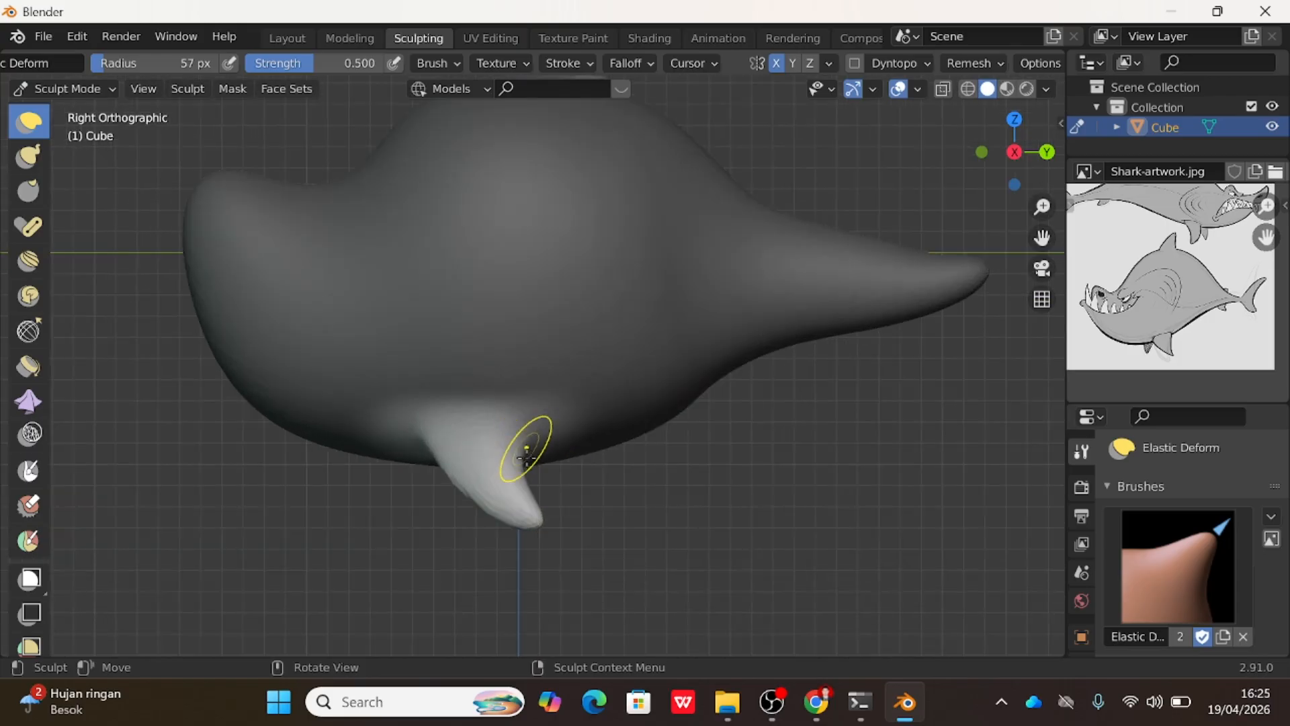
{"action": "scroll", "coordinate": [483, 467], "scroll_direction": "up", "scroll_amount": 2}
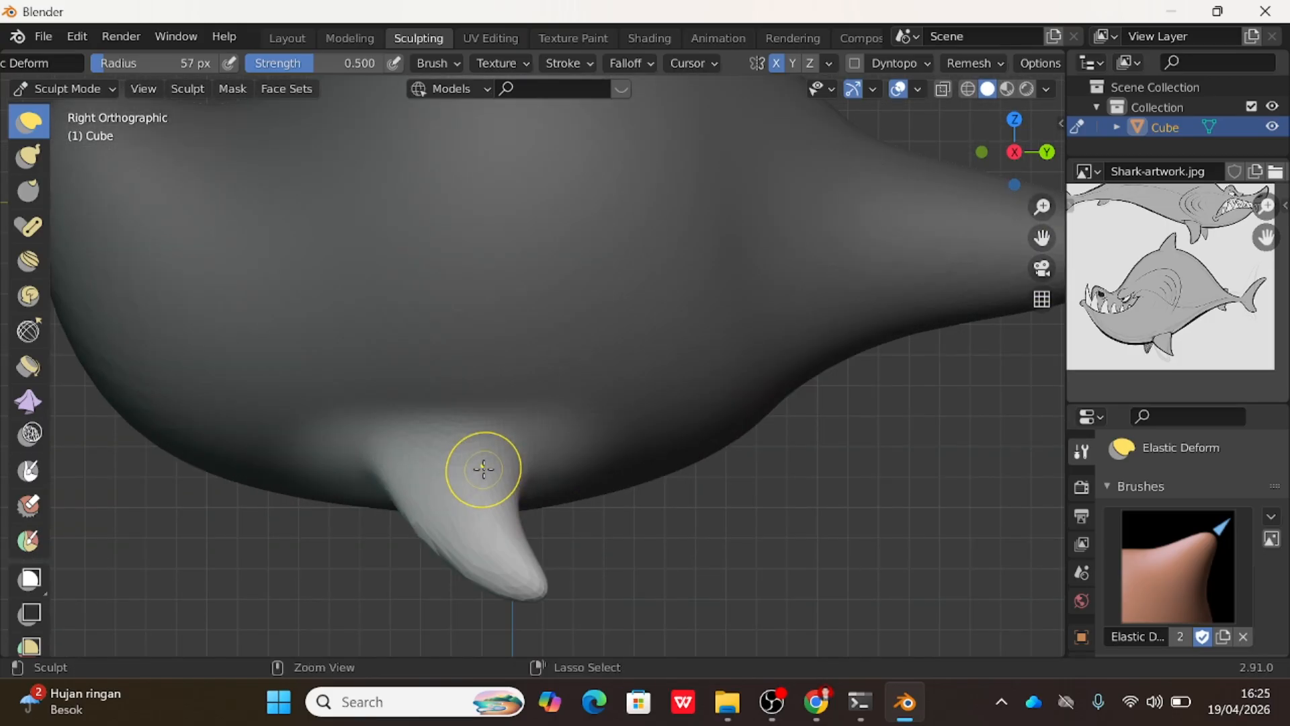
{"action": "scroll", "coordinate": [484, 468], "scroll_direction": "down", "scroll_amount": 3}
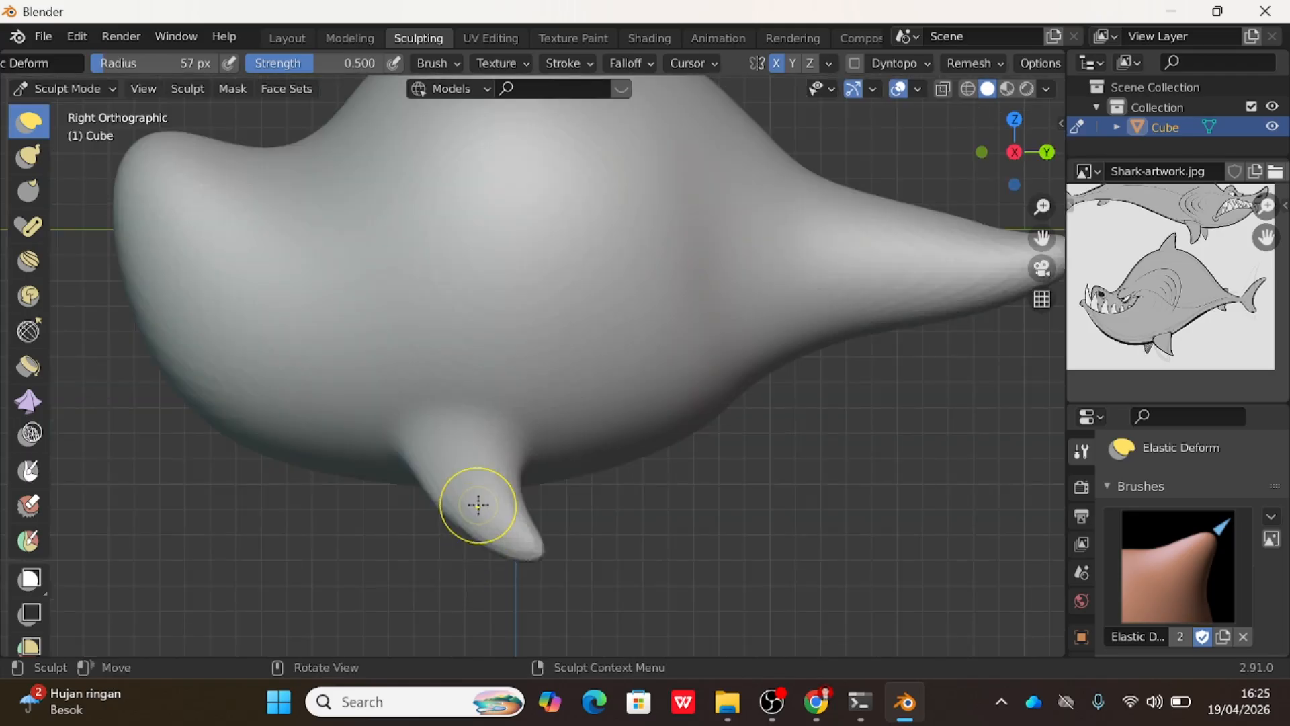
Set the Elastic Deform radius to 85 px and smooth the side fin's surface, base, and front and rear edges.
{"action": "scroll", "coordinate": [471, 494], "scroll_direction": "up", "scroll_amount": 4}
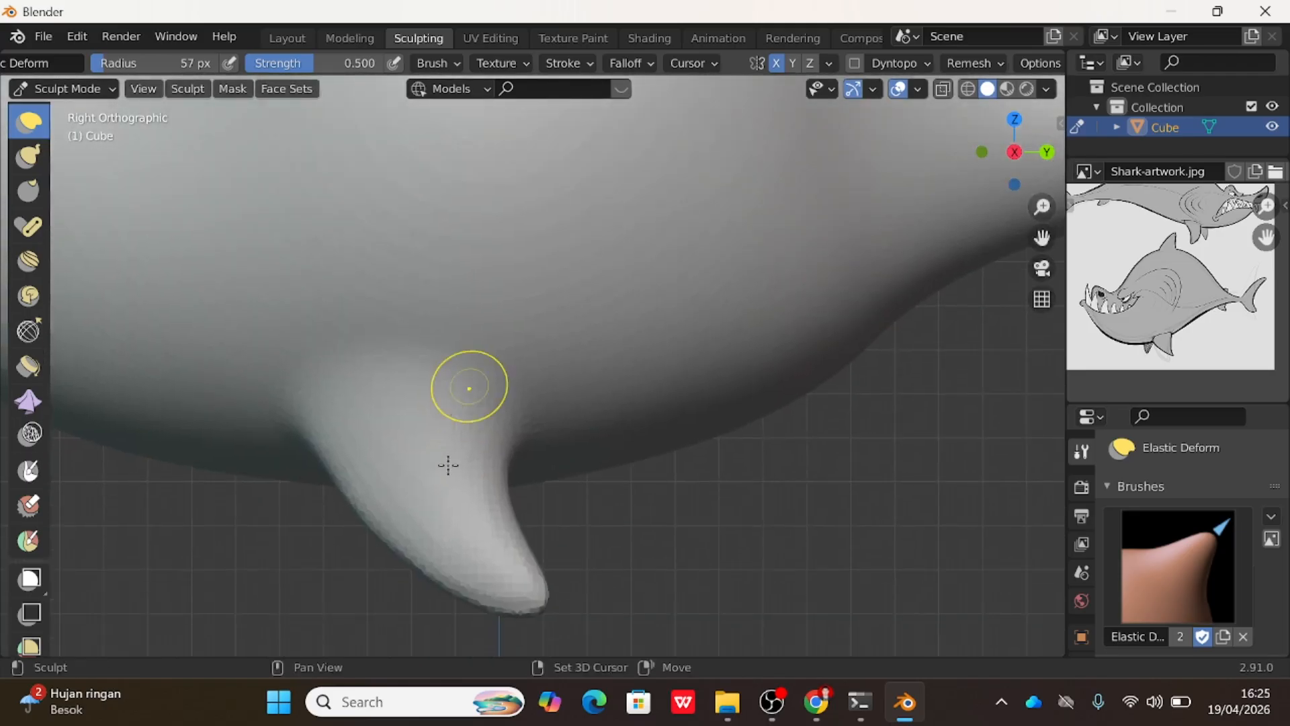
{"action": "mouse_move", "coordinate": [446, 518]}
{"action": "left_mouse_down", "text": "ctrl"}
{"action": "mouse_move", "coordinate": [436, 531]}
{"action": "mouse_move", "coordinate": [464, 576]}
{"action": "left_mouse_up", "text": "ctrl"}
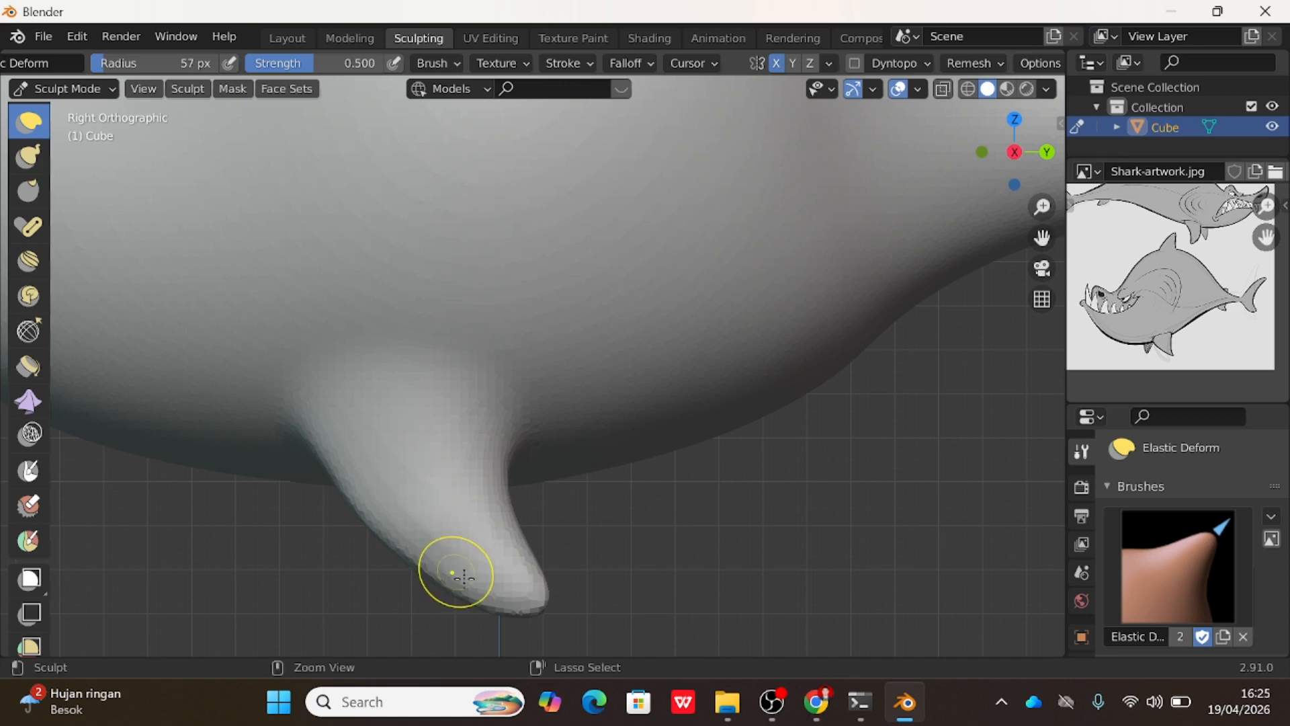
{"action": "key", "text": "bracketright"}
{"action": "key", "text": "bracketright"}
{"action": "key", "text": "bracketright"}
{"action": "key", "text": "bracketright"}
{"action": "left_click_drag", "start_coordinate": [485, 479], "coordinate": [487, 448], "text": "shift"}
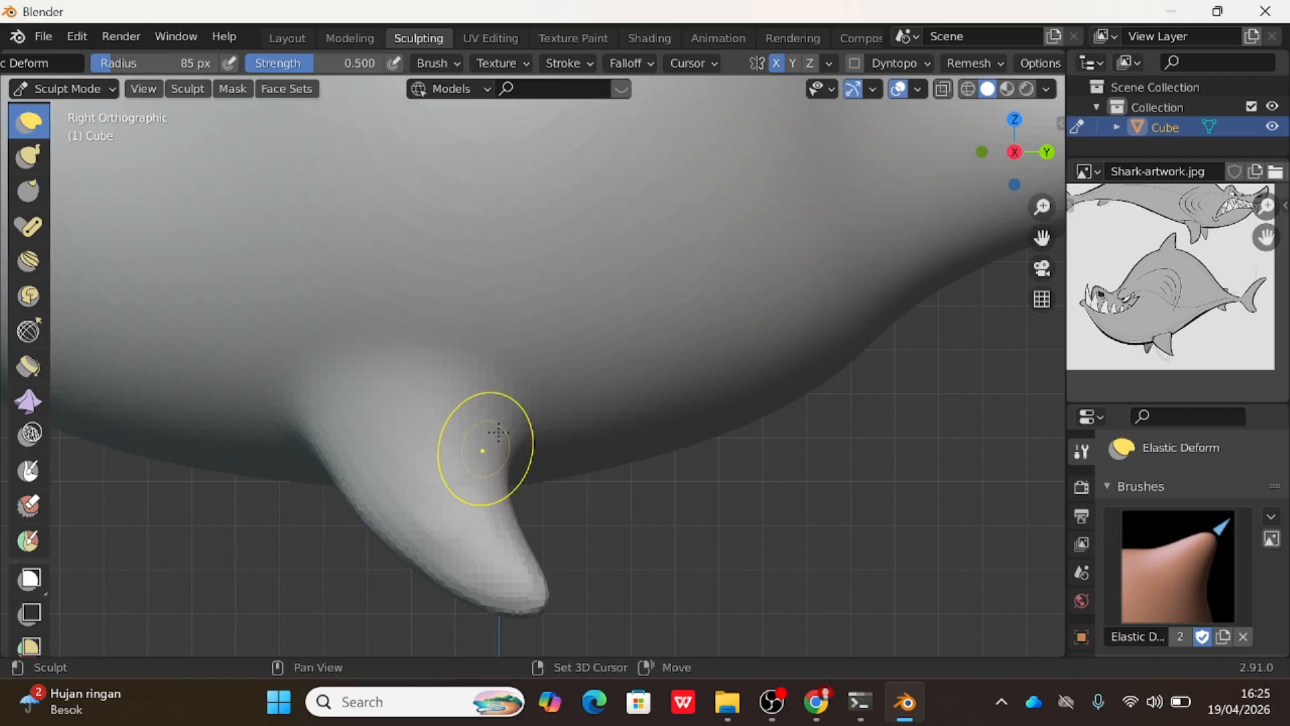
{"action": "left_click_drag", "start_coordinate": [388, 485], "coordinate": [370, 496], "text": "shift"}
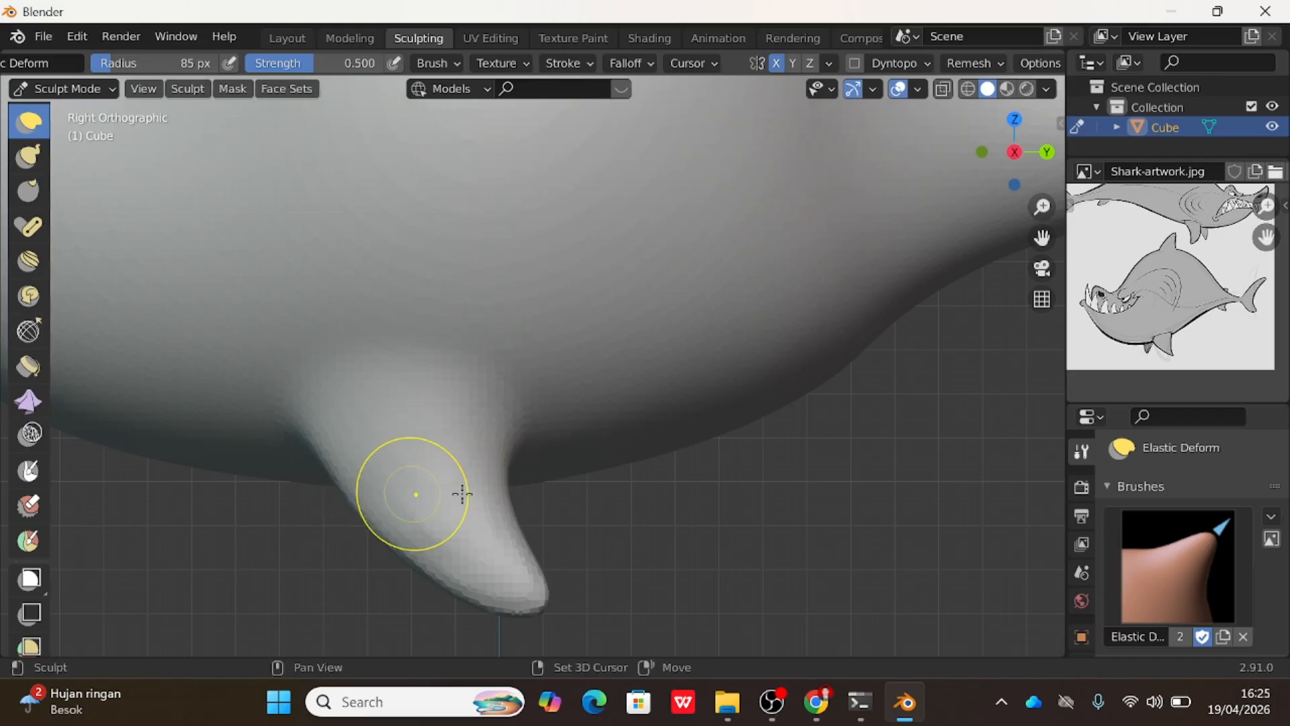
{"action": "scroll", "coordinate": [461, 492], "scroll_direction": "down", "scroll_amount": 2}
{"action": "scroll", "coordinate": [499, 481], "scroll_direction": "down", "scroll_amount": 5}
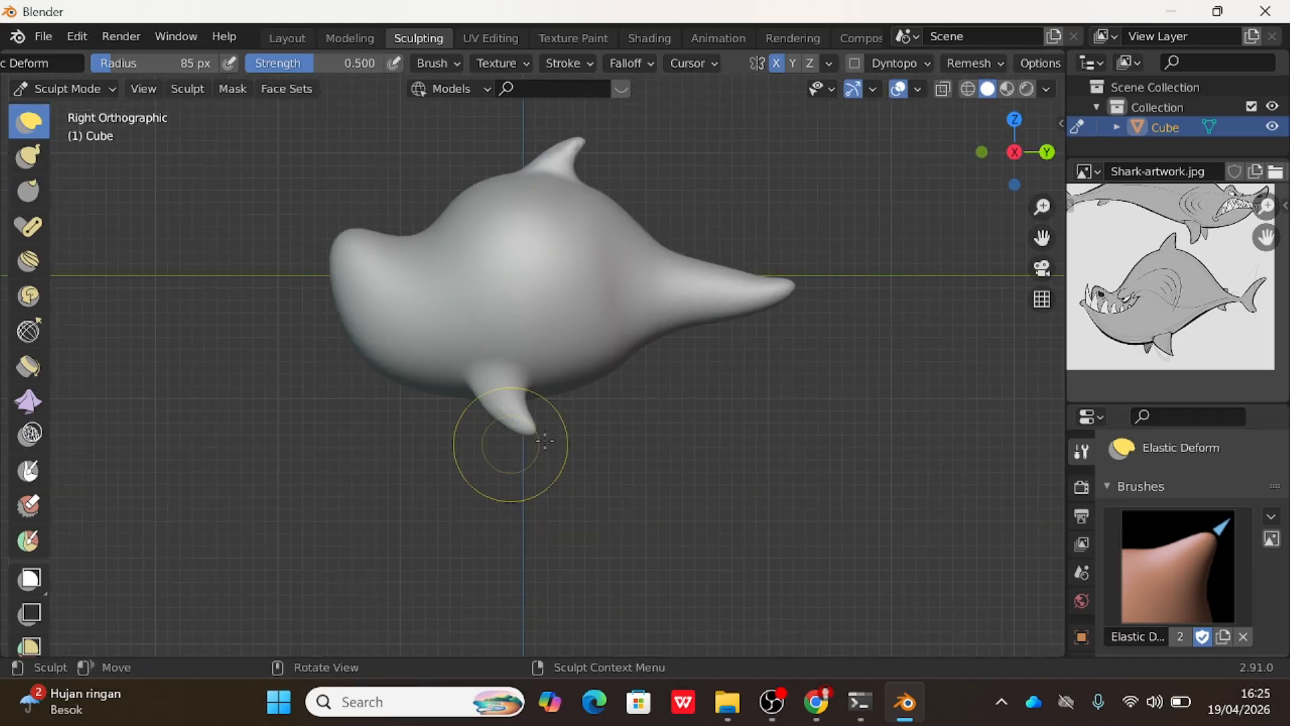
Push the side fin's tip up toward the belly with Elastic Deform to shorten and round it.
{"action": "scroll", "coordinate": [582, 420], "scroll_direction": "up", "scroll_amount": 1}
{"action": "scroll", "coordinate": [585, 419], "scroll_direction": "up", "scroll_amount": 1}
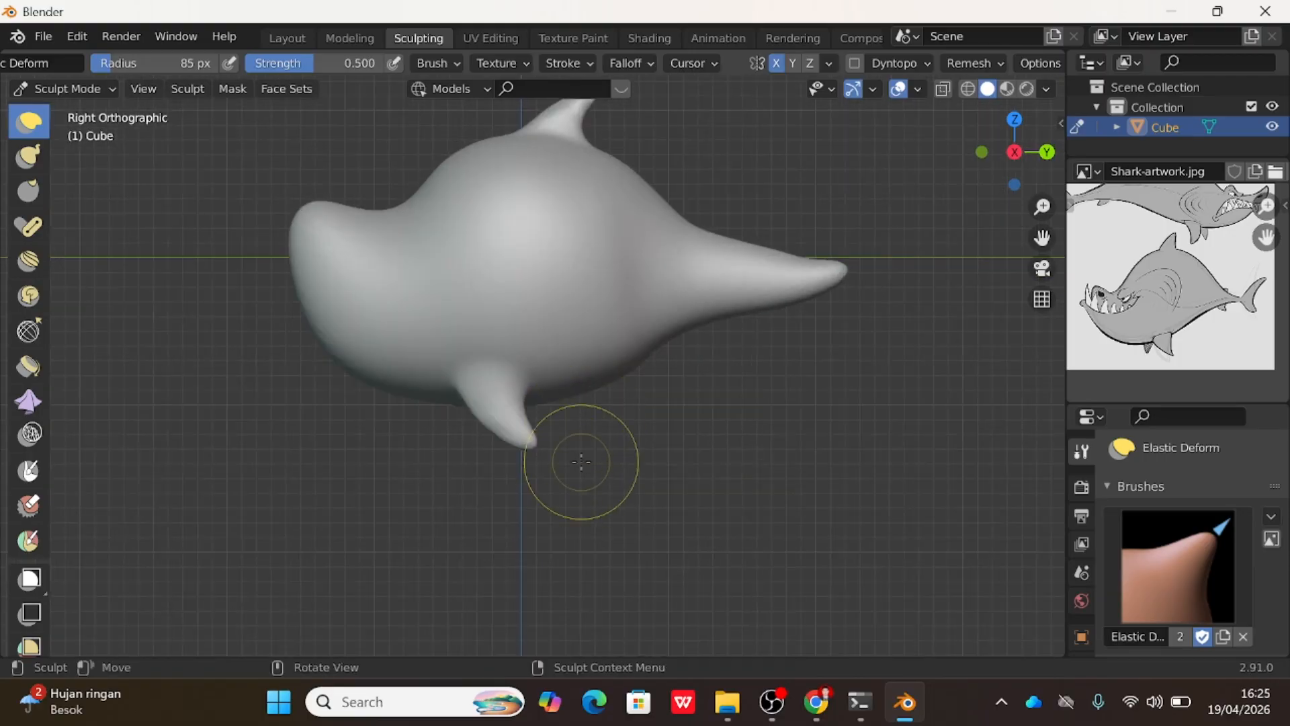
{"action": "scroll", "coordinate": [534, 443], "scroll_direction": "up", "scroll_amount": 2}
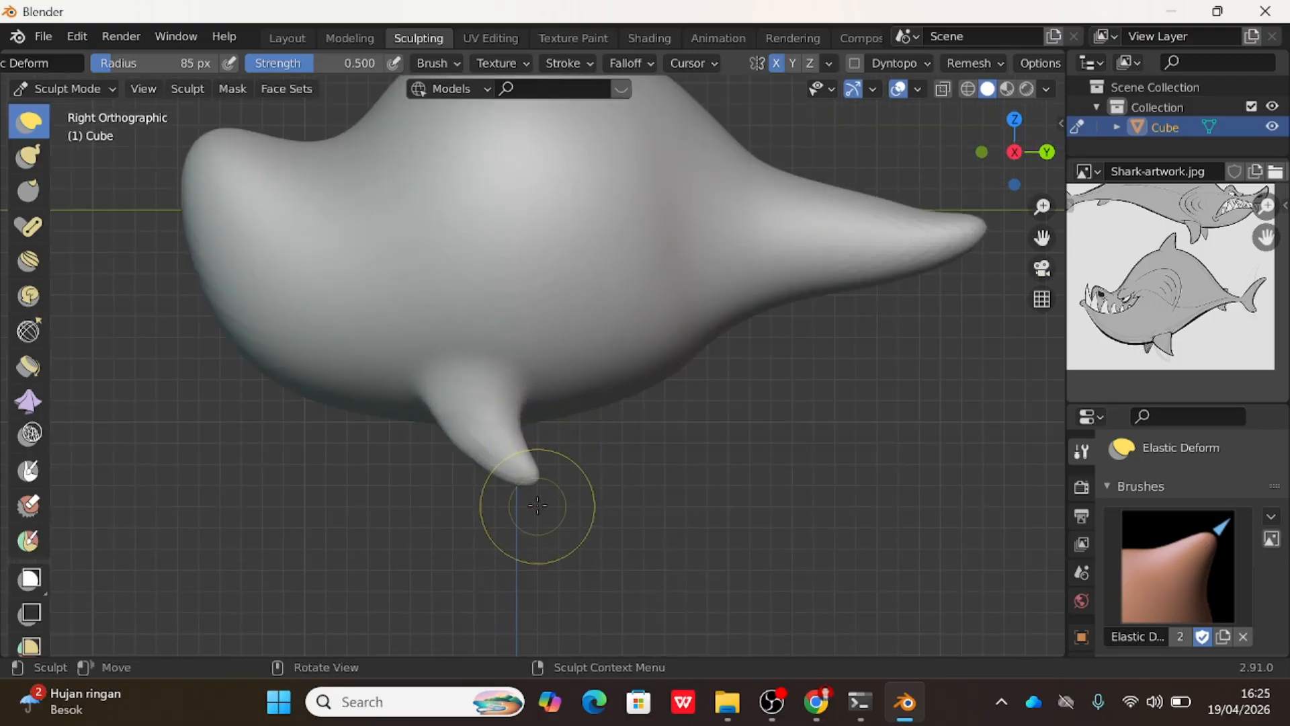
{"action": "mouse_move", "coordinate": [536, 478]}
{"action": "left_mouse_down"}
{"action": "mouse_move", "coordinate": [516, 458]}
{"action": "mouse_move", "coordinate": [509, 412]}
{"action": "left_mouse_up"}
{"action": "scroll", "coordinate": [596, 432], "scroll_direction": "down", "scroll_amount": 4}
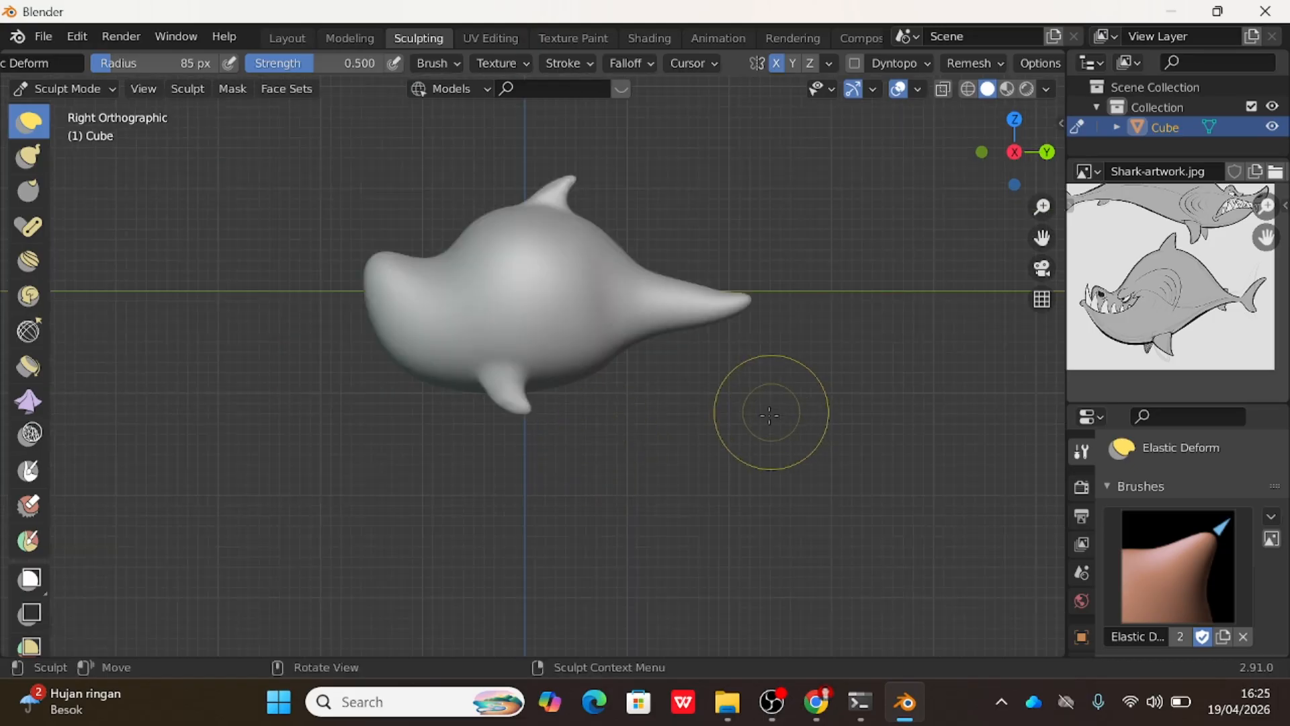
Spread the mirrored pair of side fins outward from the body, working from the front.
{"action": "mouse_move", "coordinate": [746, 432]}
{"action": "middle_mouse_down"}
{"action": "mouse_move", "coordinate": [795, 461]}
{"action": "mouse_move", "coordinate": [918, 452]}
{"action": "mouse_move", "coordinate": [713, 398]}
{"action": "middle_mouse_up"}
{"action": "middle_click_drag", "start_coordinate": [544, 394], "coordinate": [944, 428]}
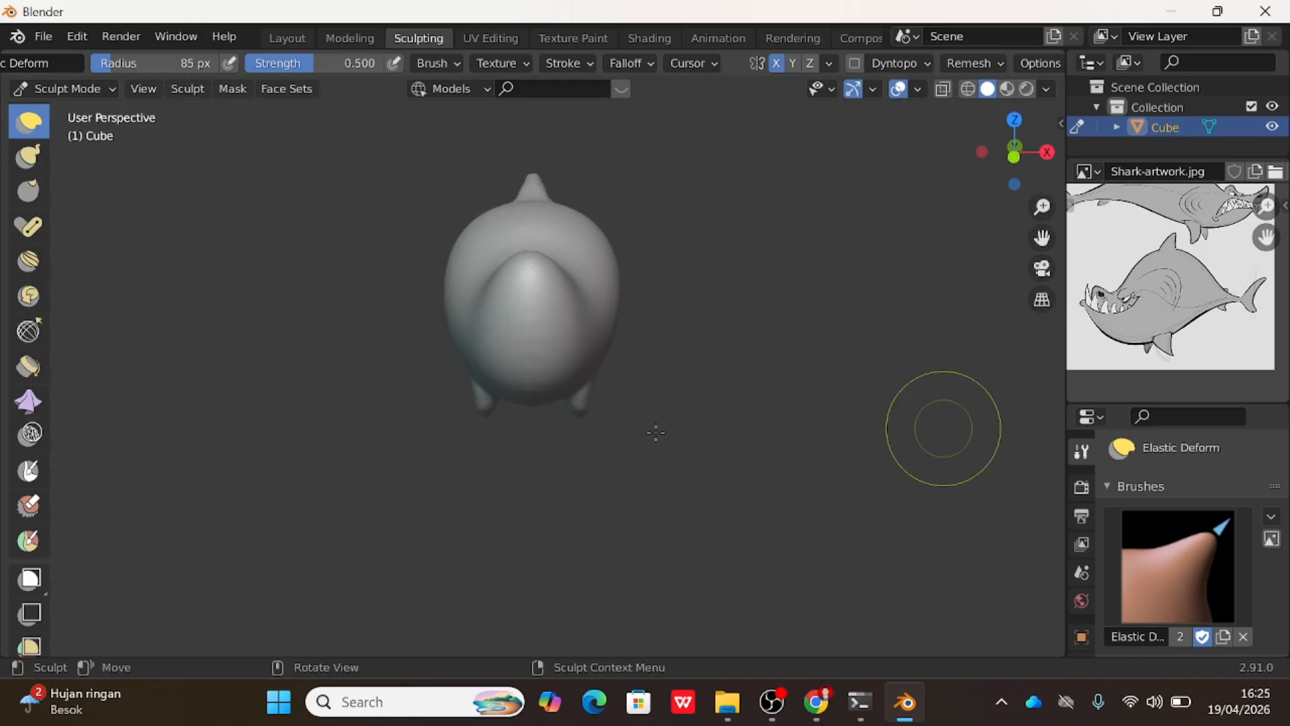
{"action": "left_click_drag", "start_coordinate": [576, 416], "coordinate": [613, 421]}
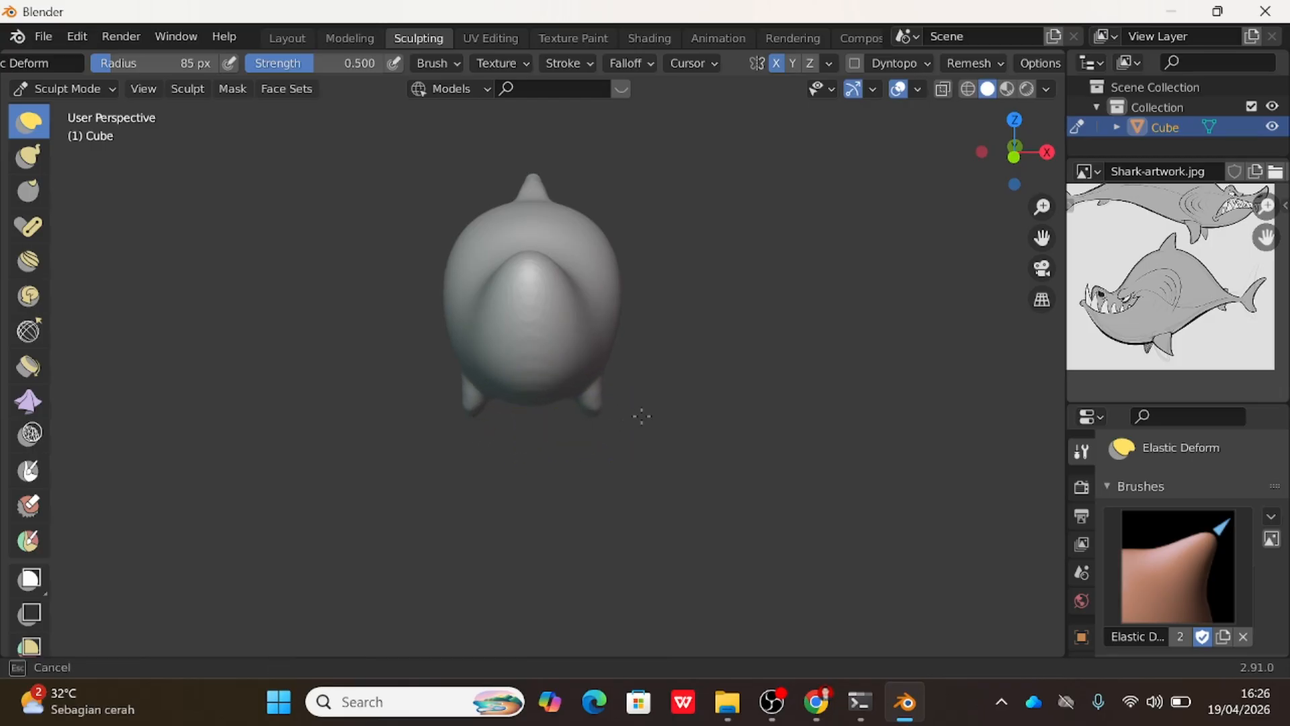
{"action": "middle_click_drag", "start_coordinate": [700, 397], "coordinate": [390, 372]}
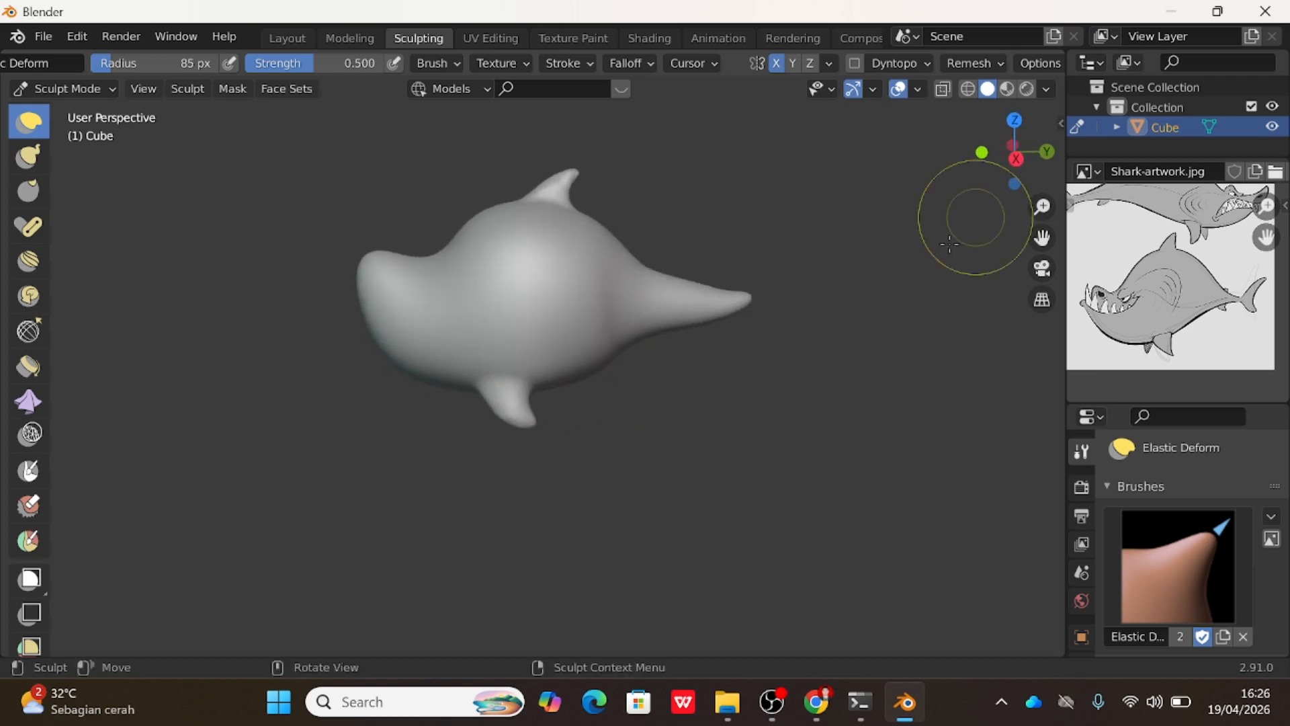
Refine the body profile from the right with Elastic Deform, nudging the rear belly, tail base, back and snout top.
{"action": "left_click", "coordinate": [1016, 158]}
{"action": "scroll", "coordinate": [605, 330], "scroll_direction": "up", "scroll_amount": 2}
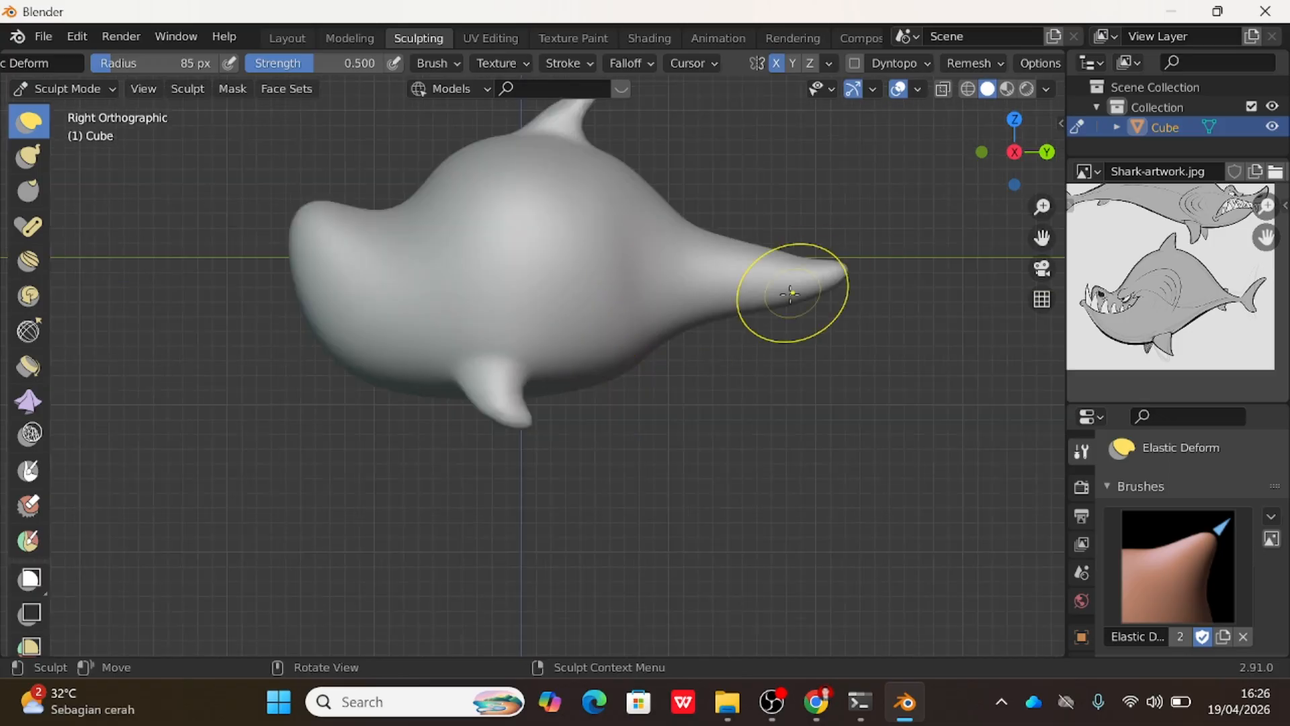
{"action": "scroll", "coordinate": [742, 282], "scroll_direction": "down", "scroll_amount": 1}
{"action": "middle_click_drag", "start_coordinate": [705, 301], "coordinate": [672, 363], "text": "shift"}
{"action": "left_click_drag", "start_coordinate": [628, 390], "coordinate": [629, 376]}
{"action": "left_click_drag", "start_coordinate": [586, 436], "coordinate": [582, 401]}
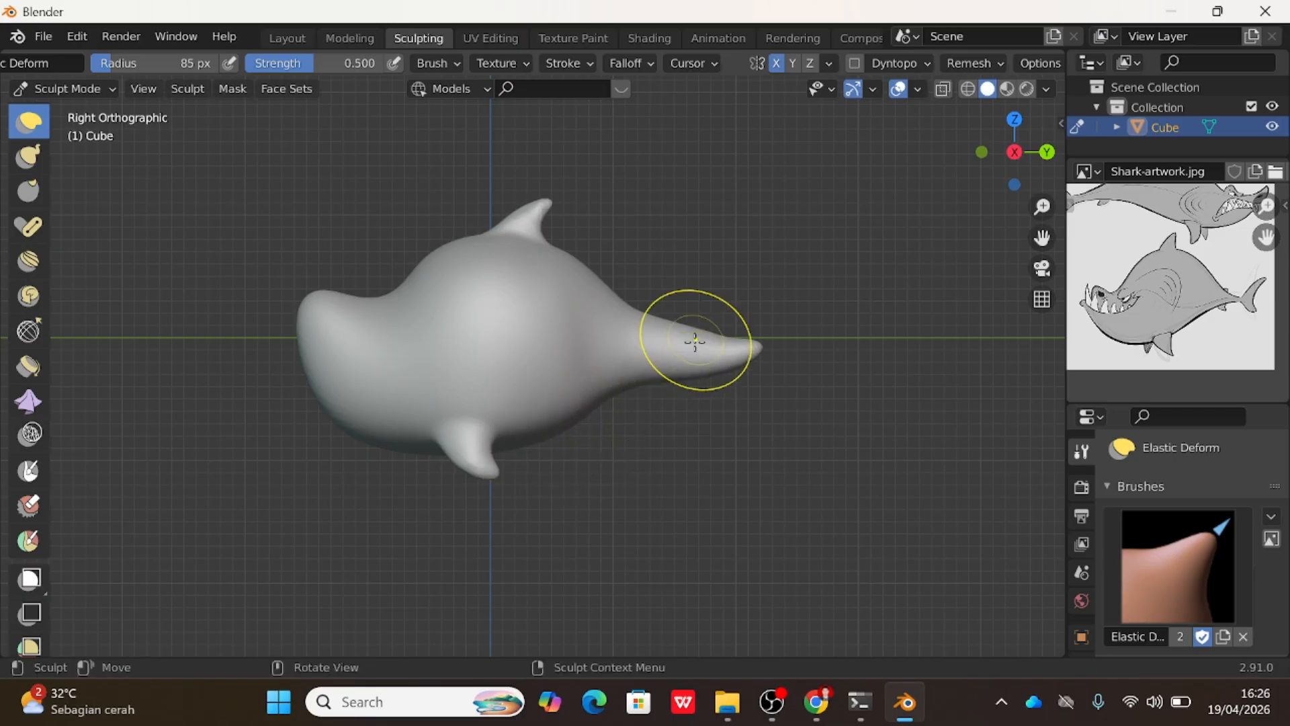
{"action": "left_click_drag", "start_coordinate": [621, 305], "coordinate": [623, 314]}
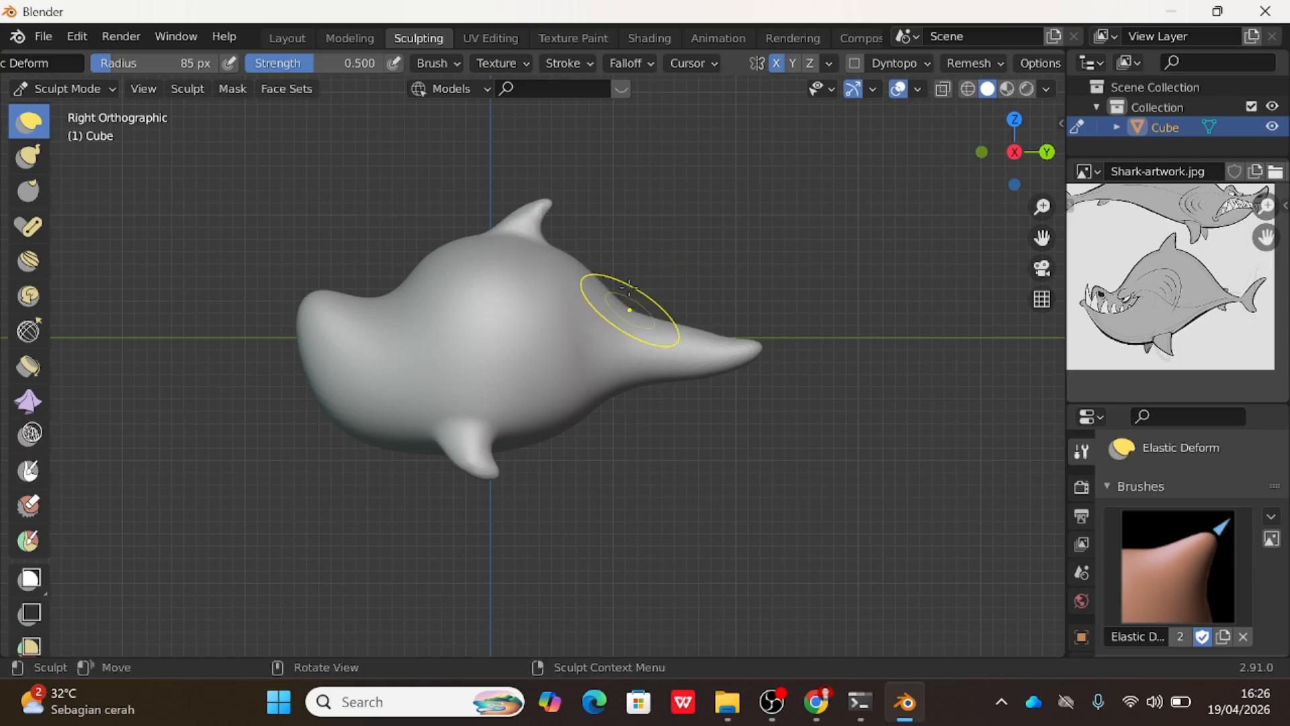
{"action": "left_click_drag", "start_coordinate": [587, 262], "coordinate": [578, 269]}
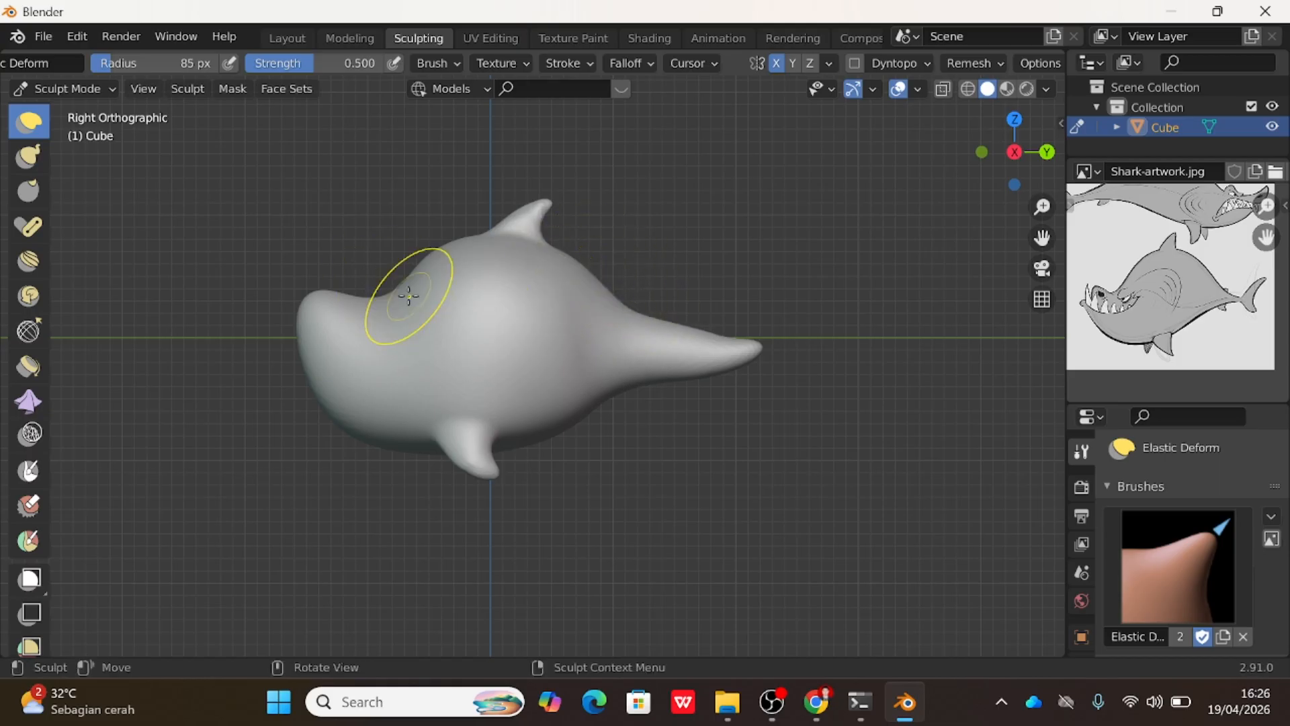
{"action": "left_click_drag", "start_coordinate": [318, 294], "coordinate": [321, 294]}
Paint a mask around the tail tip with a 39 px Mask brush and invert it so only the tip stays editable.
{"action": "scroll", "coordinate": [787, 375], "scroll_direction": "up", "scroll_amount": 3}
{"action": "mouse_move", "coordinate": [793, 383]}
{"action": "middle_mouse_down"}
{"action": "mouse_move", "coordinate": [585, 288]}
{"action": "mouse_move", "coordinate": [599, 394]}
{"action": "mouse_move", "coordinate": [714, 392]}
{"action": "middle_mouse_up"}
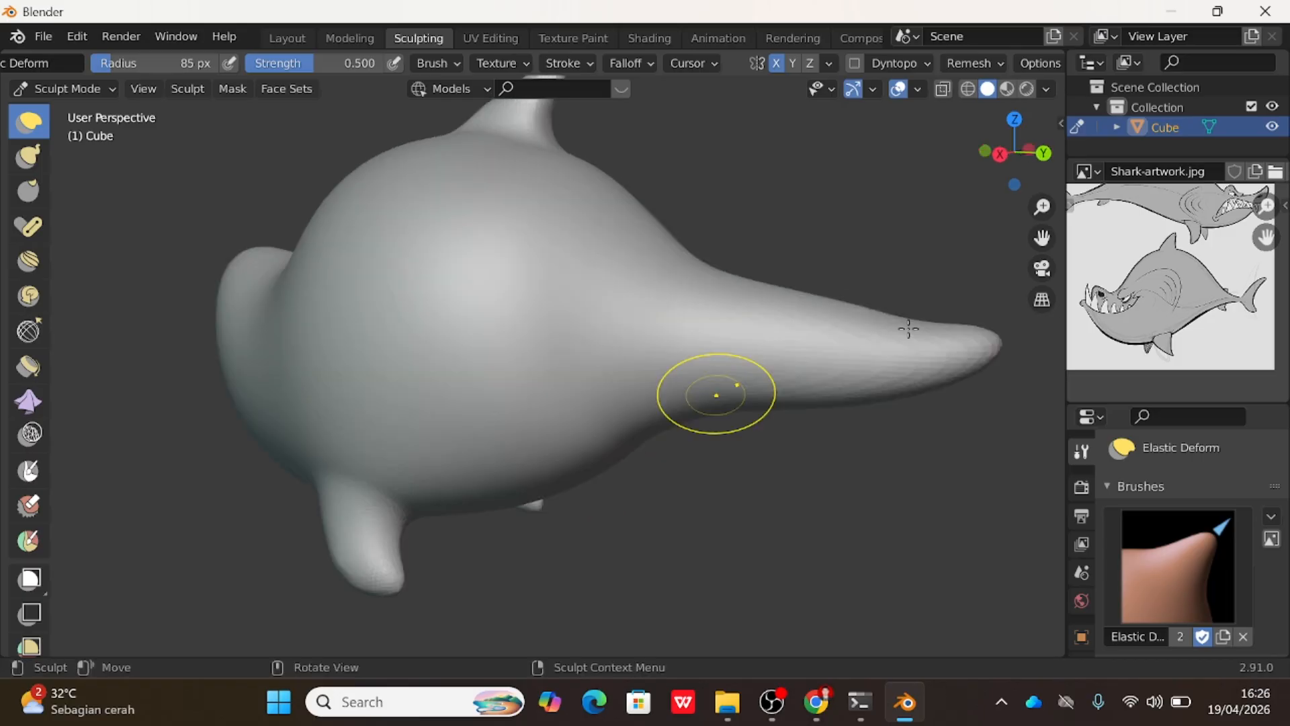
{"action": "left_click", "coordinate": [1002, 154]}
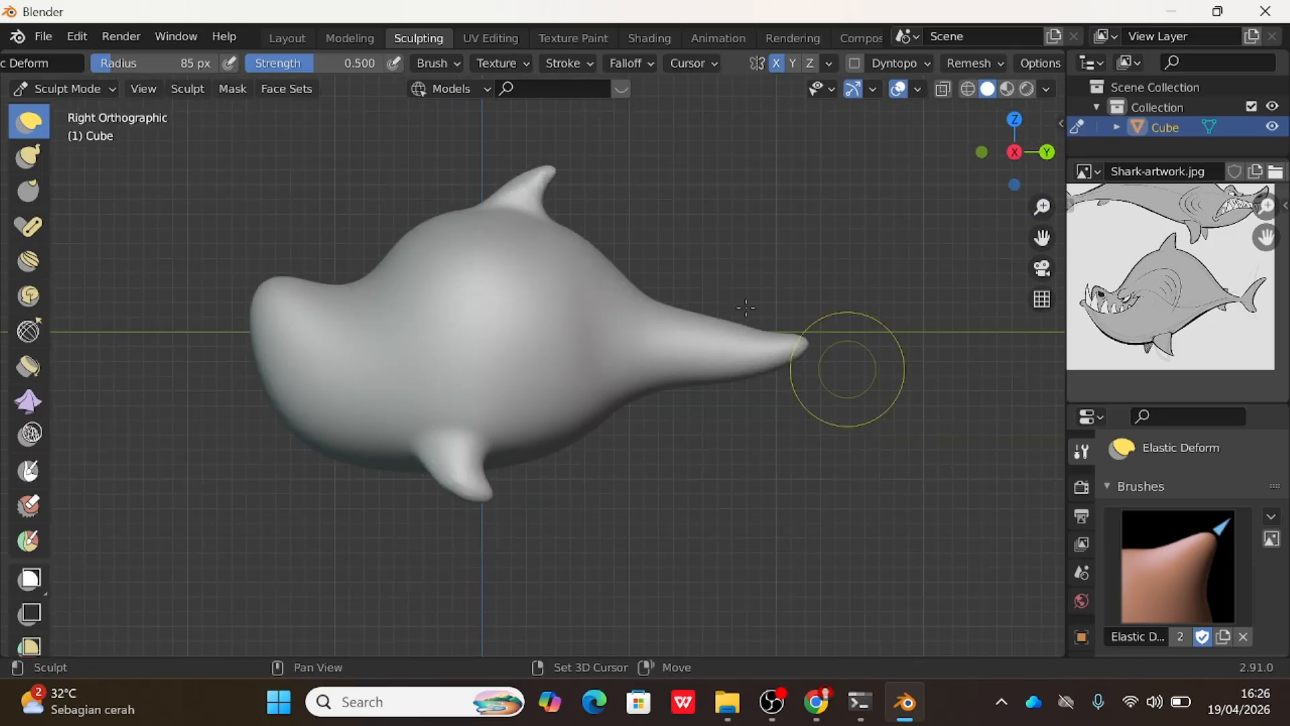
{"action": "middle_click_drag", "start_coordinate": [746, 308], "coordinate": [655, 254], "text": "shift"}
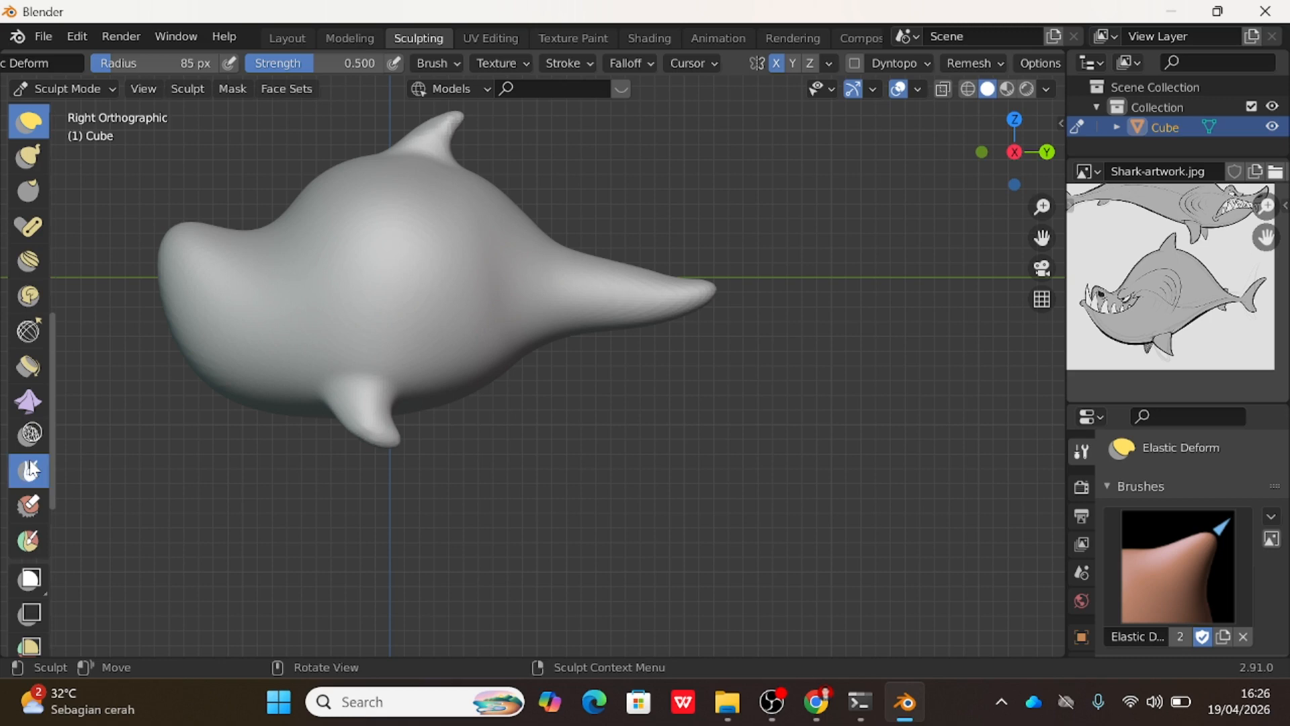
{"action": "left_click", "coordinate": [29, 470]}
{"action": "mouse_move", "coordinate": [672, 282]}
{"action": "middle_mouse_down"}
{"action": "mouse_move", "coordinate": [692, 274]}
{"action": "mouse_move", "coordinate": [664, 279]}
{"action": "mouse_move", "coordinate": [657, 180]}
{"action": "mouse_move", "coordinate": [632, 243]}
{"action": "mouse_move", "coordinate": [798, 296]}
{"action": "middle_mouse_up"}
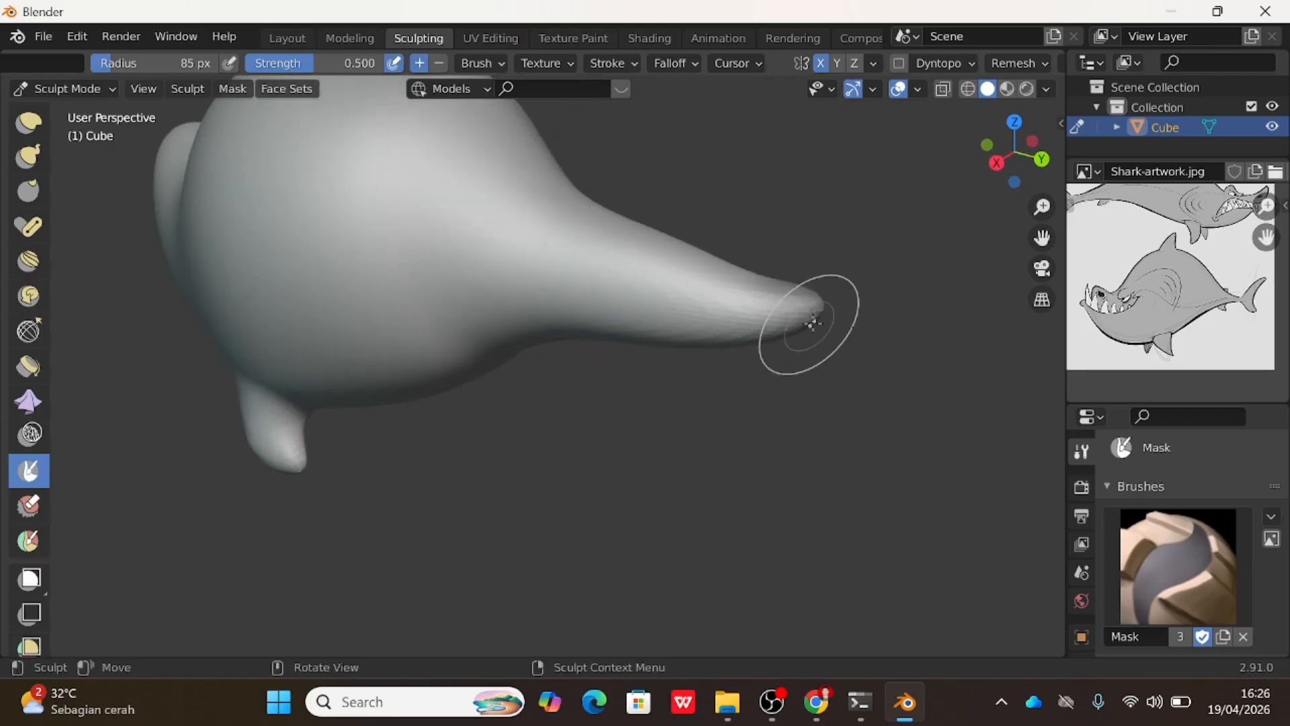
{"action": "key", "text": "f"}
{"action": "left_click", "coordinate": [793, 306]}
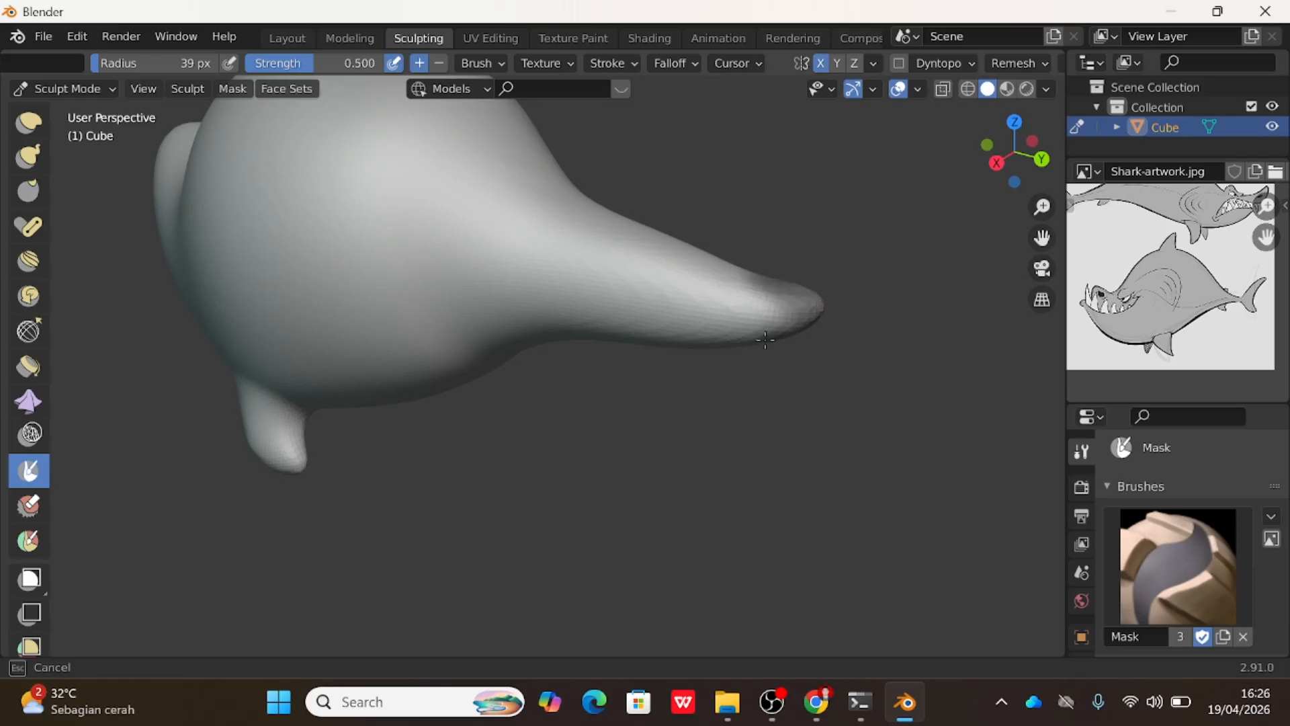
{"action": "middle_click_drag", "start_coordinate": [763, 340], "coordinate": [741, 183]}
{"action": "left_click_drag", "start_coordinate": [741, 183], "coordinate": [712, 228]}
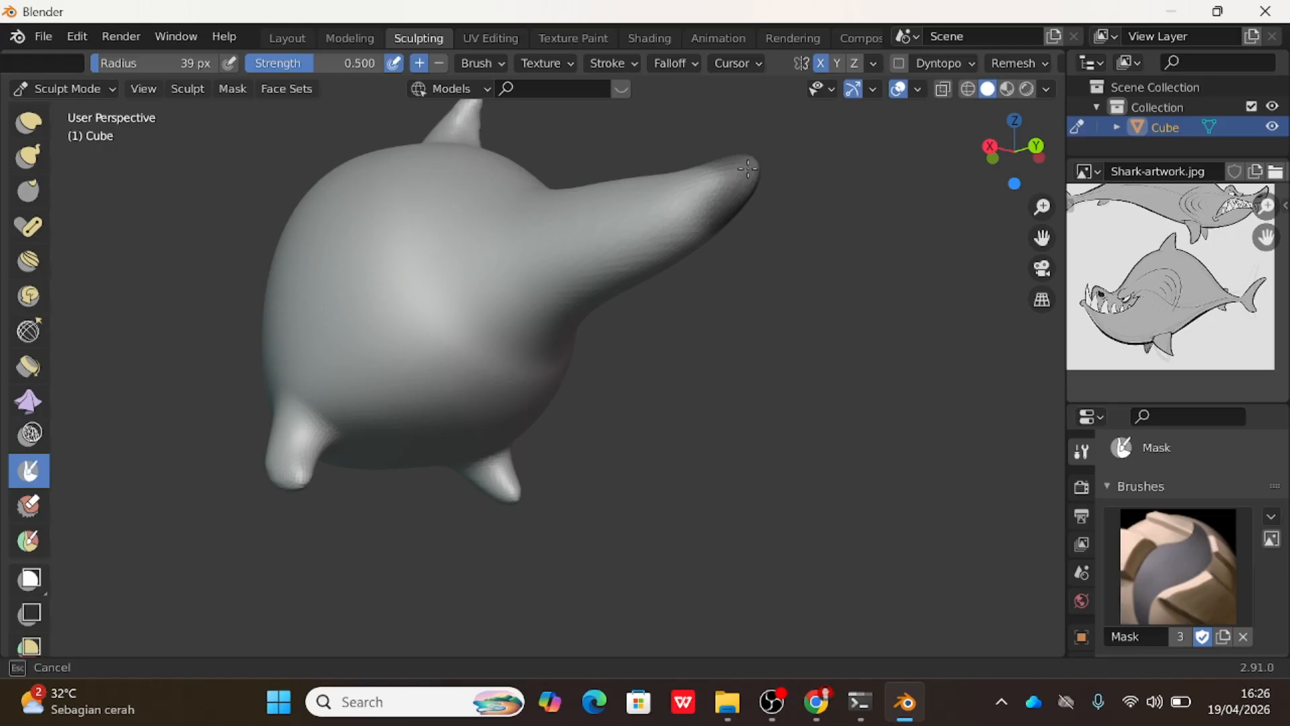
{"action": "middle_click_drag", "start_coordinate": [740, 203], "coordinate": [732, 323]}
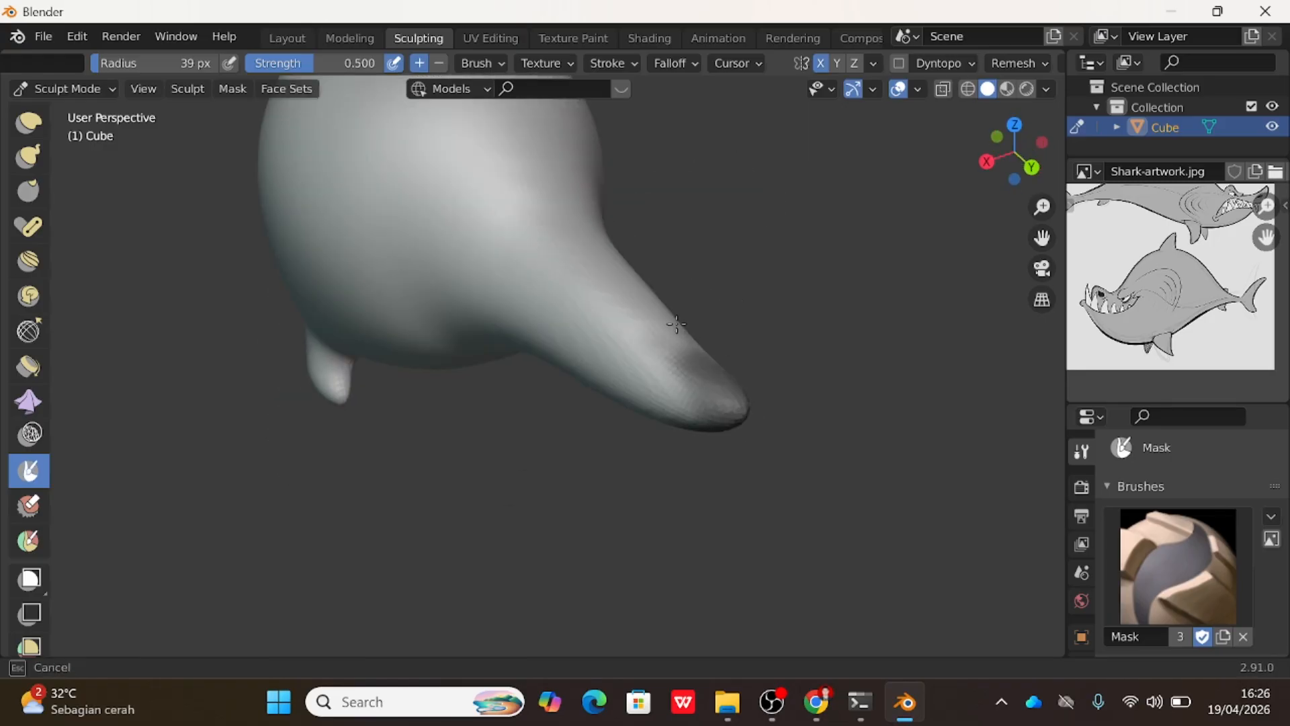
{"action": "mouse_move", "coordinate": [695, 344]}
{"action": "middle_mouse_down"}
{"action": "mouse_move", "coordinate": [746, 285]}
{"action": "mouse_move", "coordinate": [699, 184]}
{"action": "mouse_move", "coordinate": [665, 198]}
{"action": "mouse_move", "coordinate": [657, 236]}
{"action": "middle_mouse_up"}
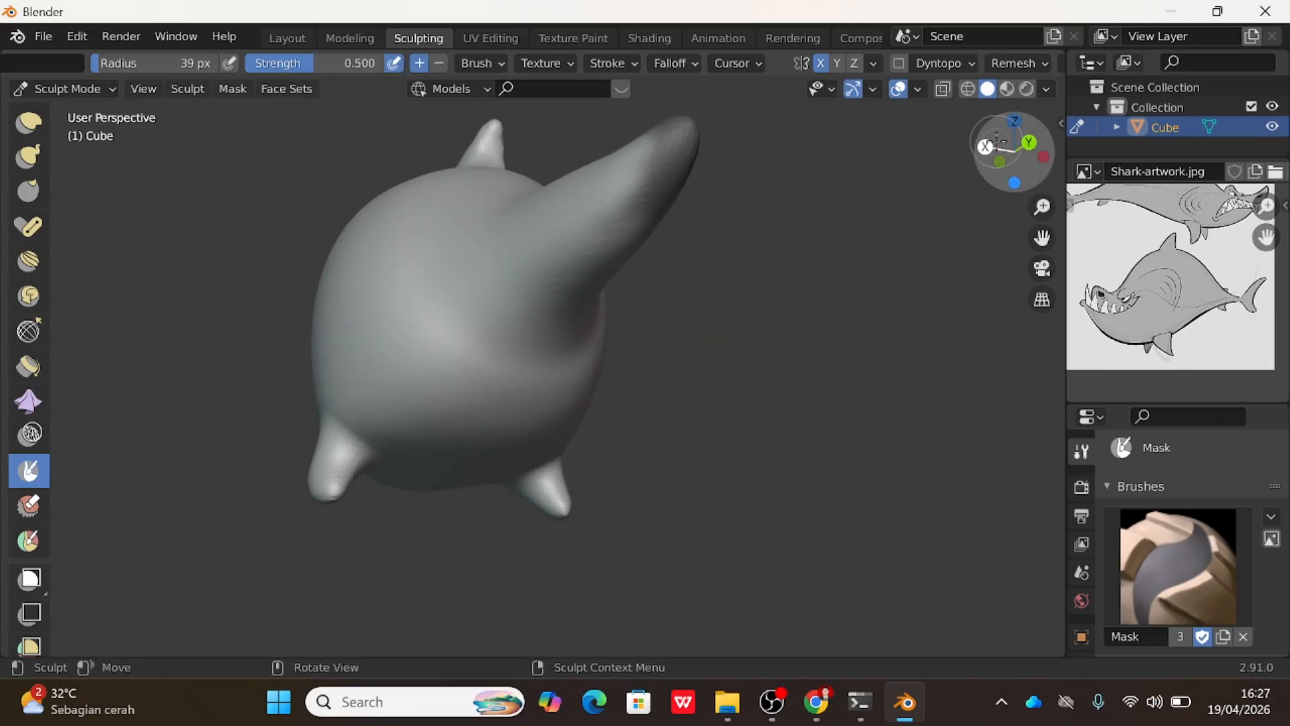
{"action": "left_click", "coordinate": [979, 144]}
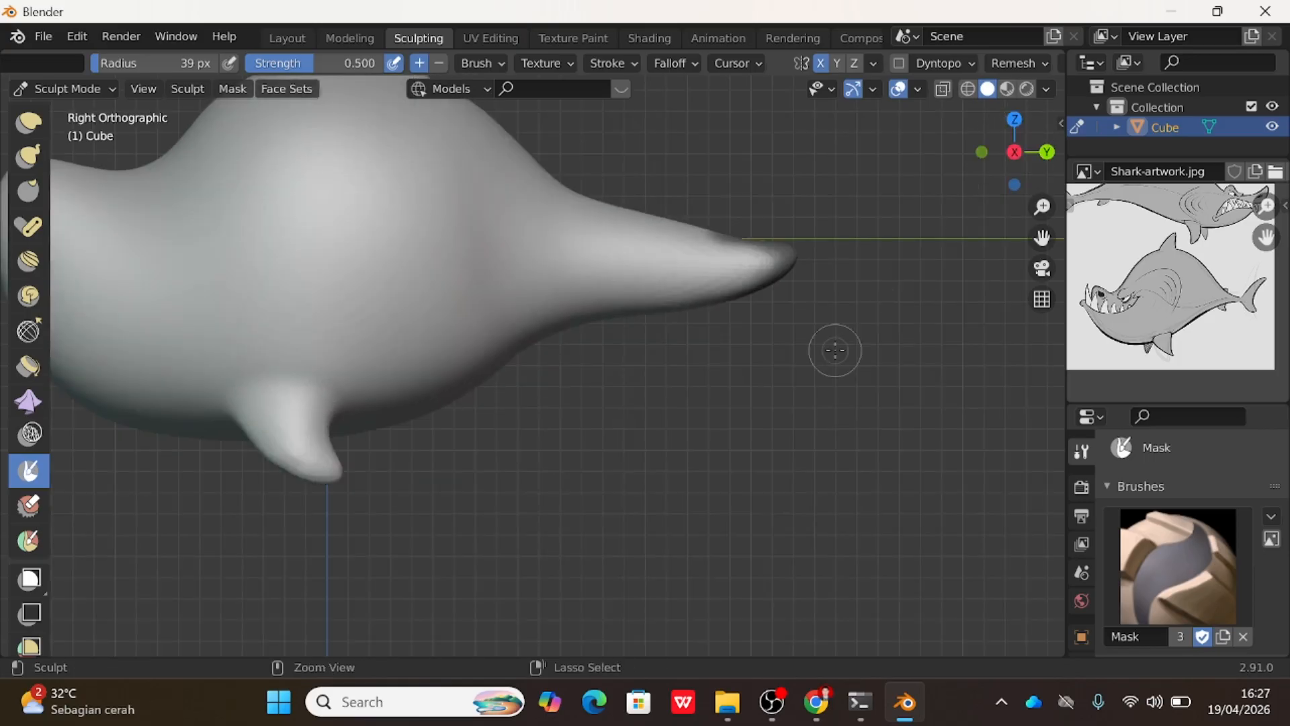
{"action": "key", "text": "ctrl+i"}
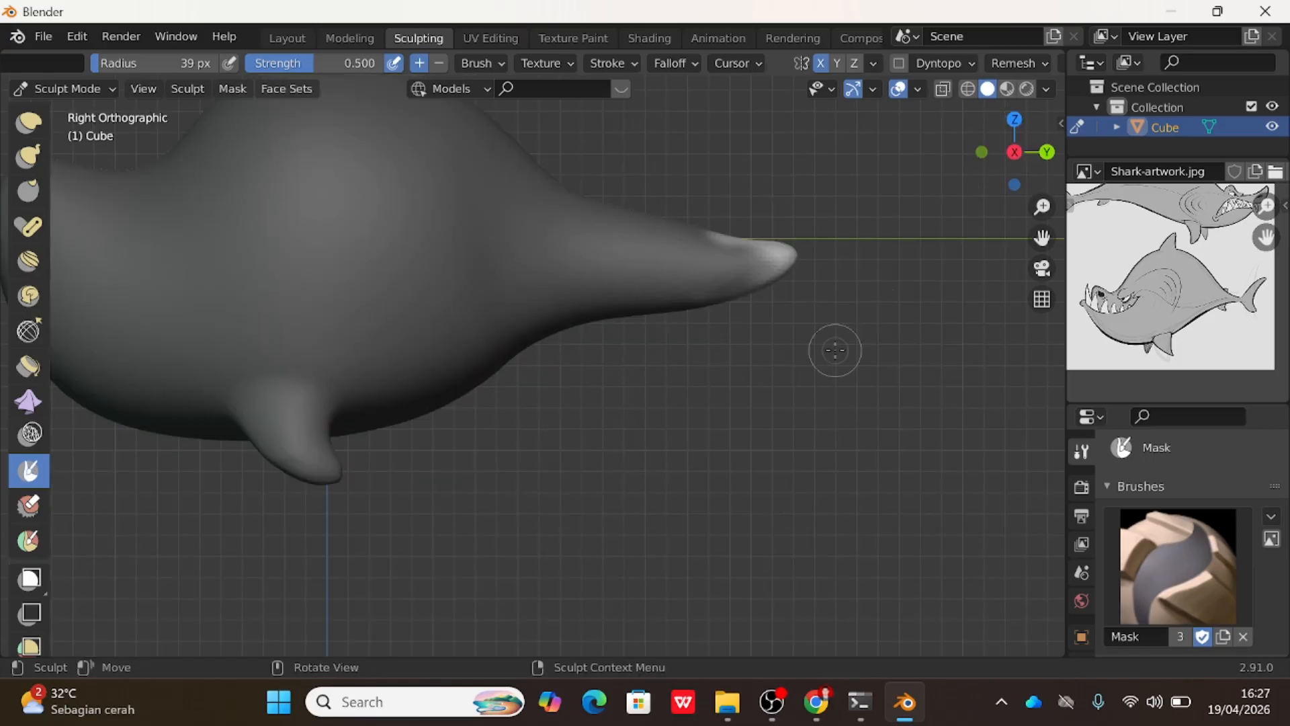
Try to pull the upper tail-fin lobe out of the unmasked tip with Snake Hook at a 93 px radius.
{"action": "left_click", "coordinate": [28, 158]}
{"action": "key", "text": "f"}
{"action": "left_click", "coordinate": [773, 239]}
{"action": "mouse_move", "coordinate": [773, 241]}
{"action": "left_mouse_down"}
{"action": "mouse_move", "coordinate": [842, 182]}
{"action": "mouse_move", "coordinate": [741, 236]}
{"action": "left_mouse_up"}
{"action": "key", "text": "ctrl+z"}
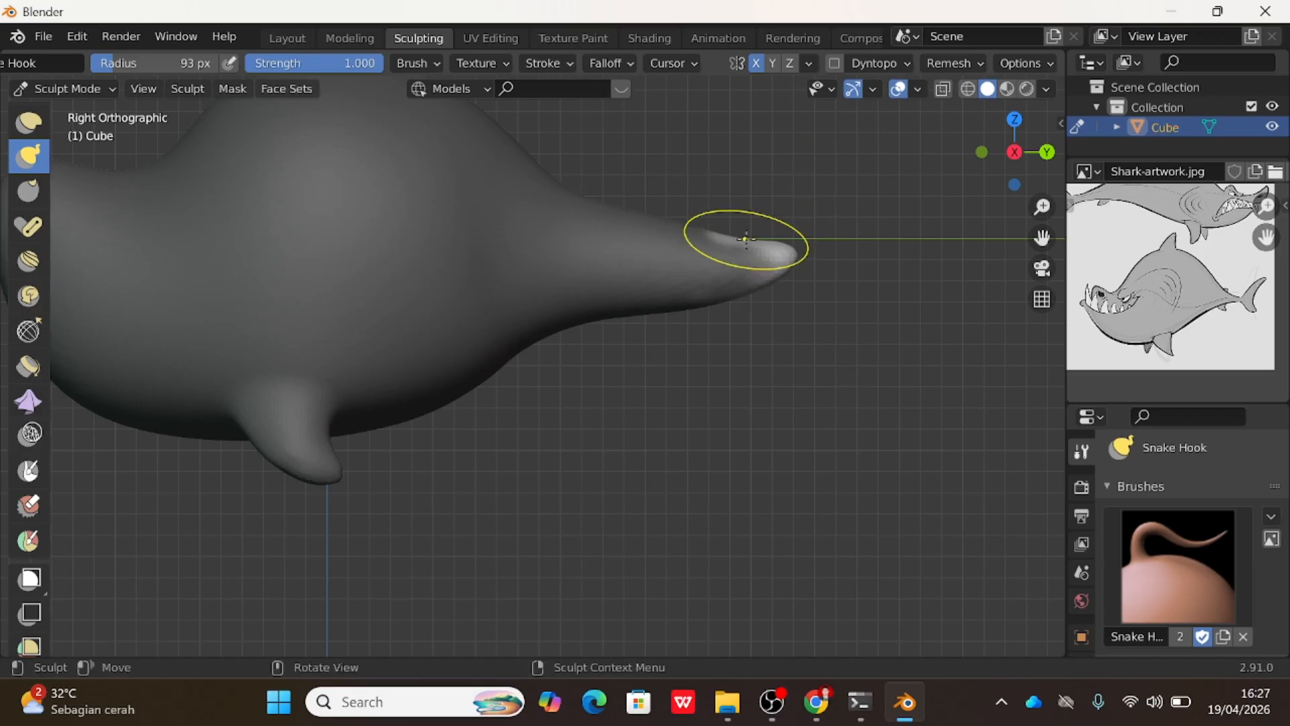
{"action": "left_click_drag", "start_coordinate": [755, 224], "coordinate": [832, 193]}
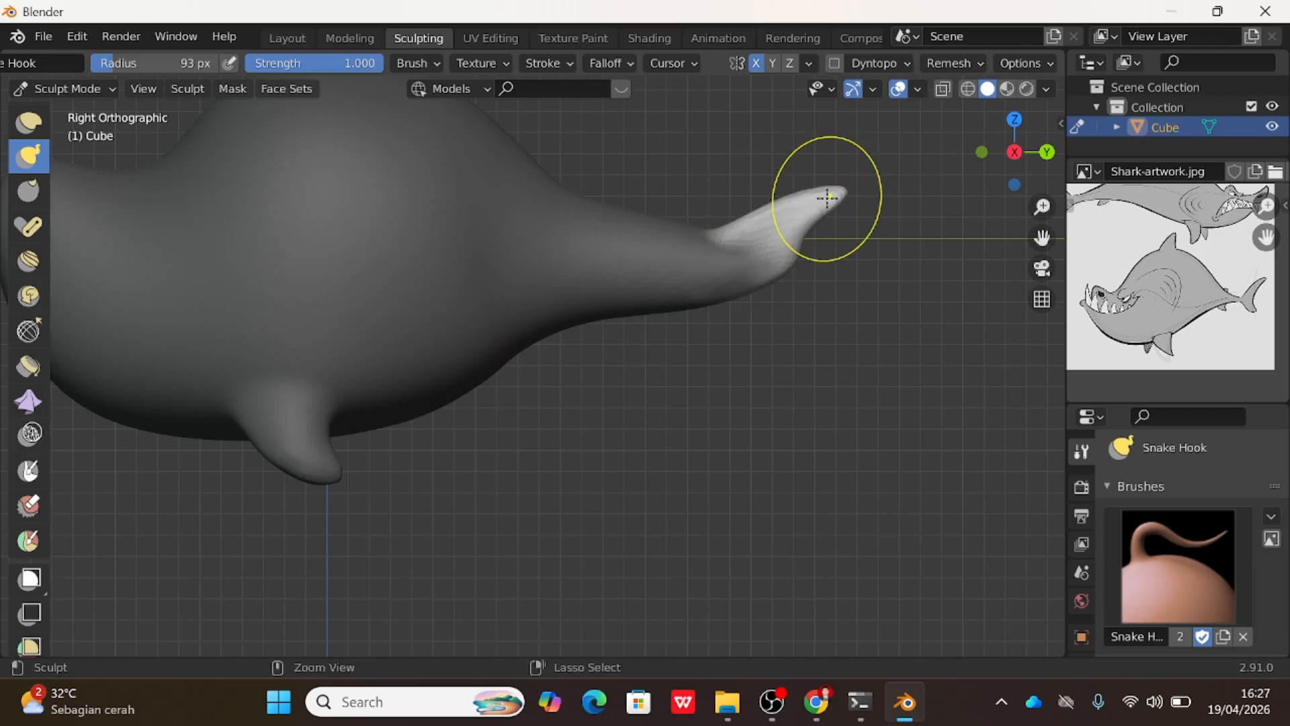
{"action": "key", "text": "ctrl+z"}
Try pulling the upper tail-fin lobe up and back with Snake Hook at 49 px and 129 px radii.
{"action": "key", "text": "f"}
{"action": "left_click", "coordinate": [735, 215]}
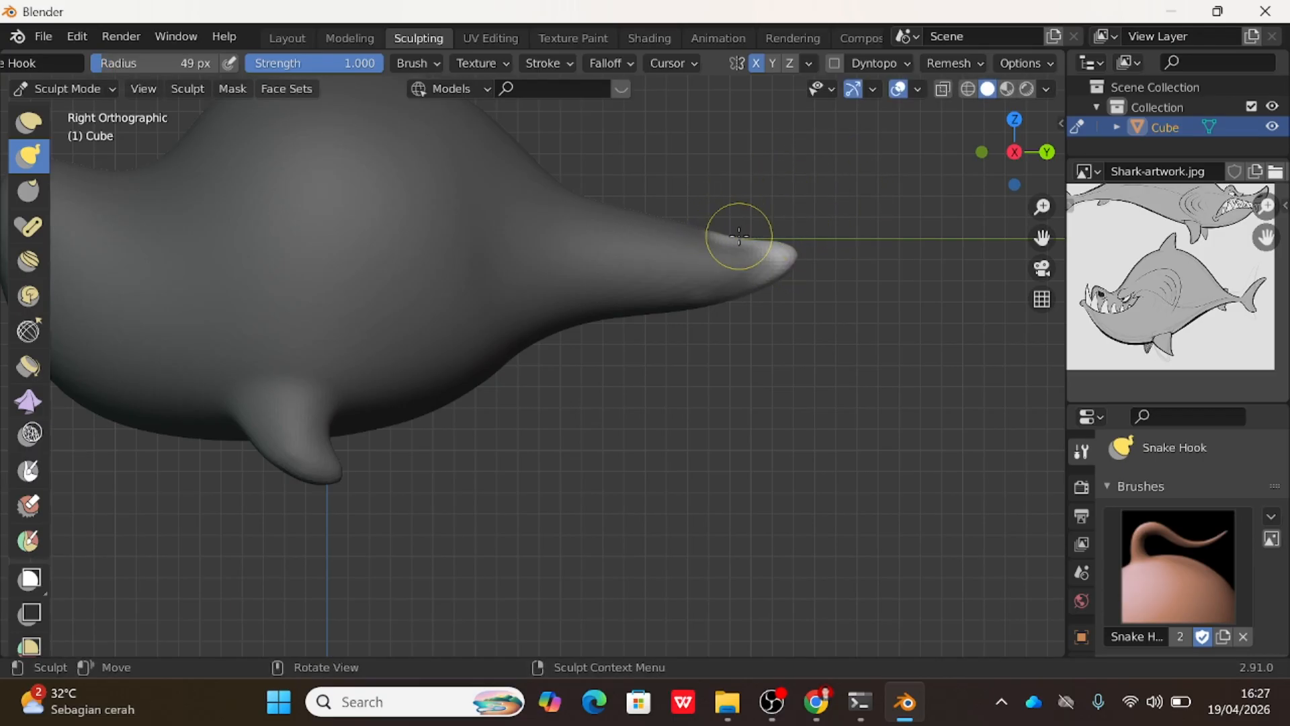
{"action": "left_click_drag", "start_coordinate": [746, 240], "coordinate": [826, 186]}
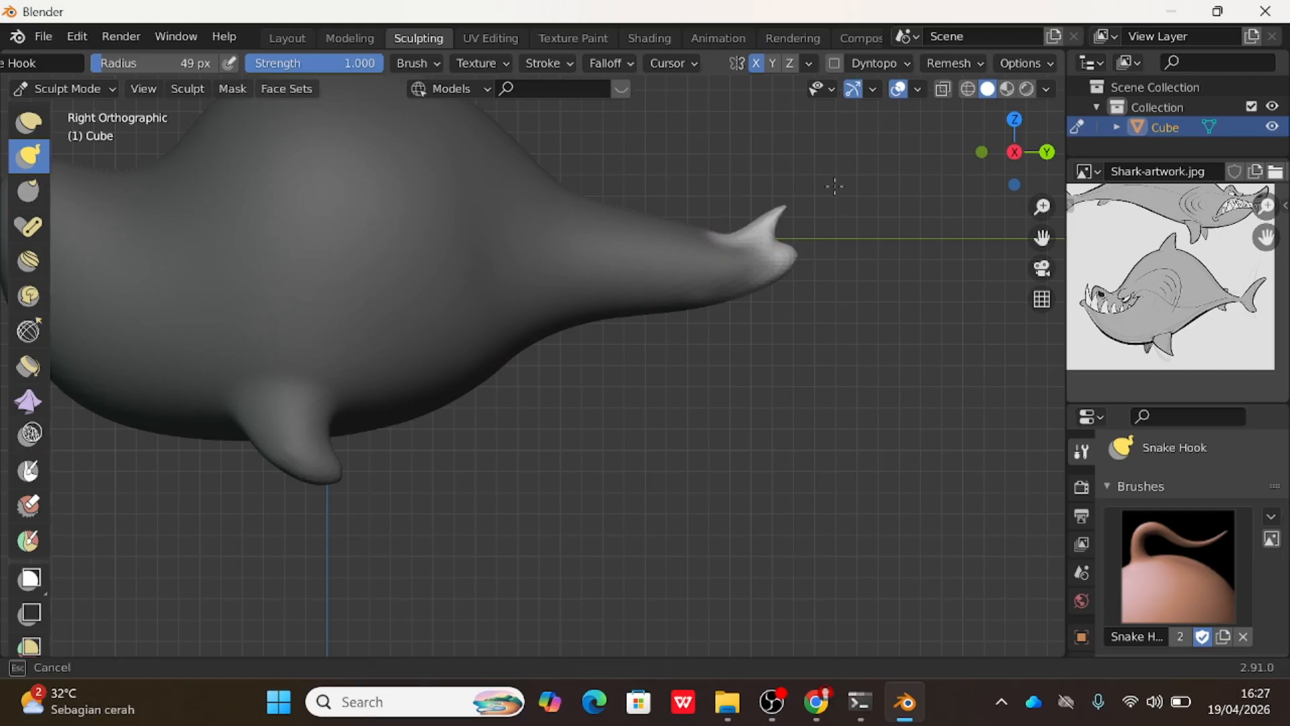
{"action": "key", "text": "ctrl+z"}
{"action": "key", "text": "f"}
{"action": "left_click", "coordinate": [754, 235]}
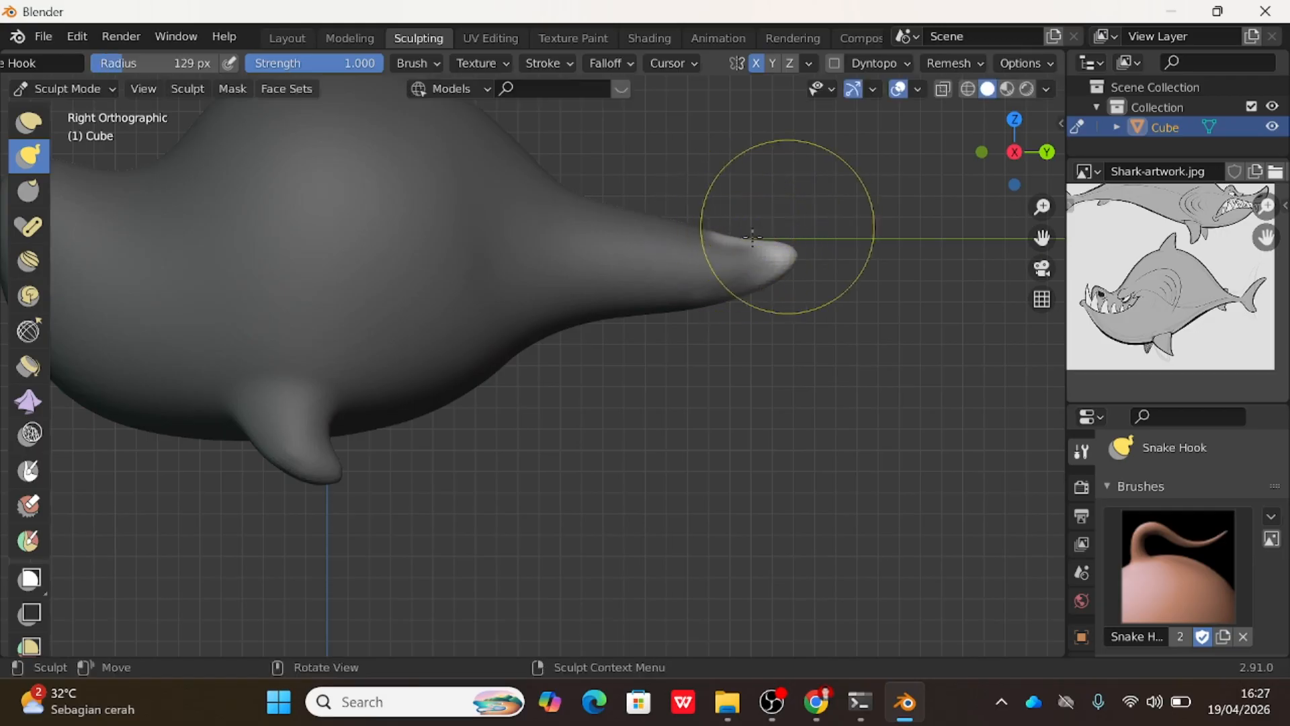
{"action": "mouse_move", "coordinate": [723, 242]}
{"action": "left_mouse_down"}
{"action": "mouse_move", "coordinate": [796, 245]}
{"action": "mouse_move", "coordinate": [825, 183]}
{"action": "left_mouse_up"}
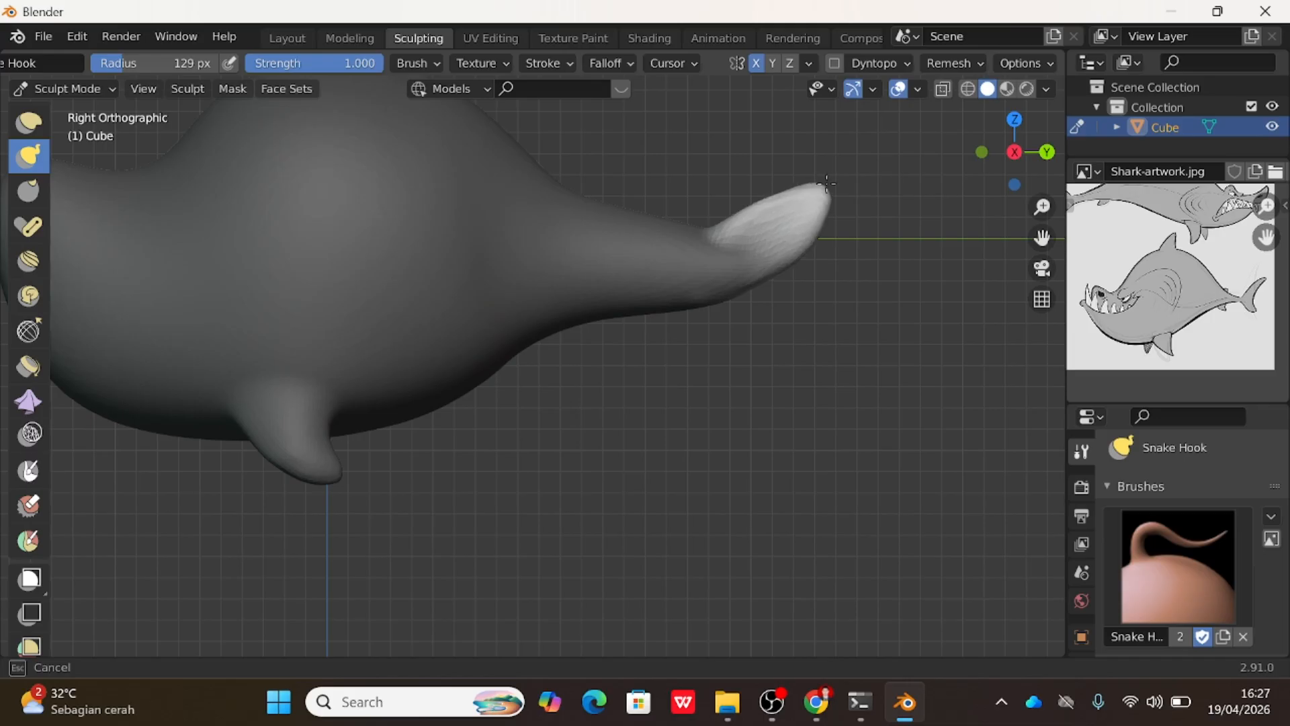
{"action": "mouse_move", "coordinate": [748, 216]}
{"action": "middle_mouse_down"}
{"action": "mouse_move", "coordinate": [777, 253]}
{"action": "mouse_move", "coordinate": [754, 253]}
{"action": "middle_mouse_up"}
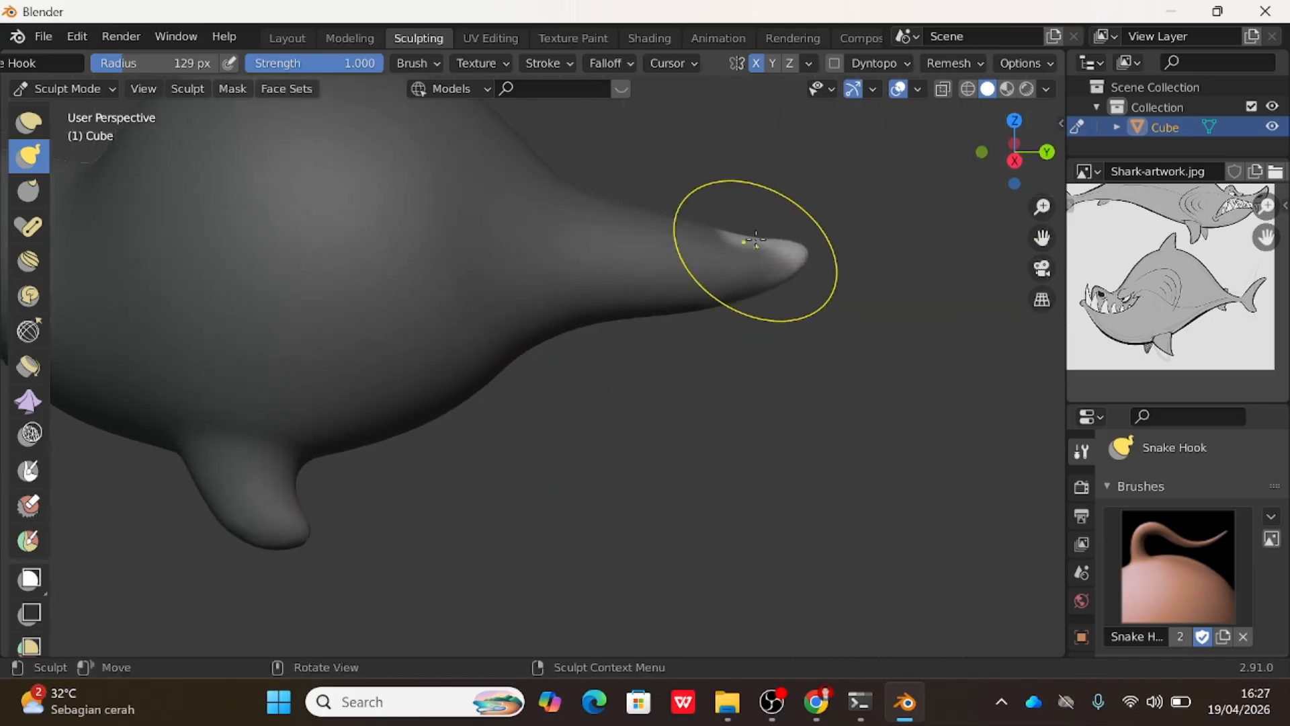
{"action": "left_click_drag", "start_coordinate": [754, 244], "coordinate": [799, 198]}
{"action": "key", "text": "ctrl+z"}
Set the Snake Hook radius to 82 px and pull the upper tail-fin lobe up and back from the tip.
{"action": "key", "text": "f"}
{"action": "left_click", "coordinate": [743, 214]}
{"action": "mouse_move", "coordinate": [757, 242]}
{"action": "left_mouse_down"}
{"action": "mouse_move", "coordinate": [774, 215]}
{"action": "mouse_move", "coordinate": [845, 180]}
{"action": "left_mouse_up"}
{"action": "left_click", "coordinate": [1015, 160]}
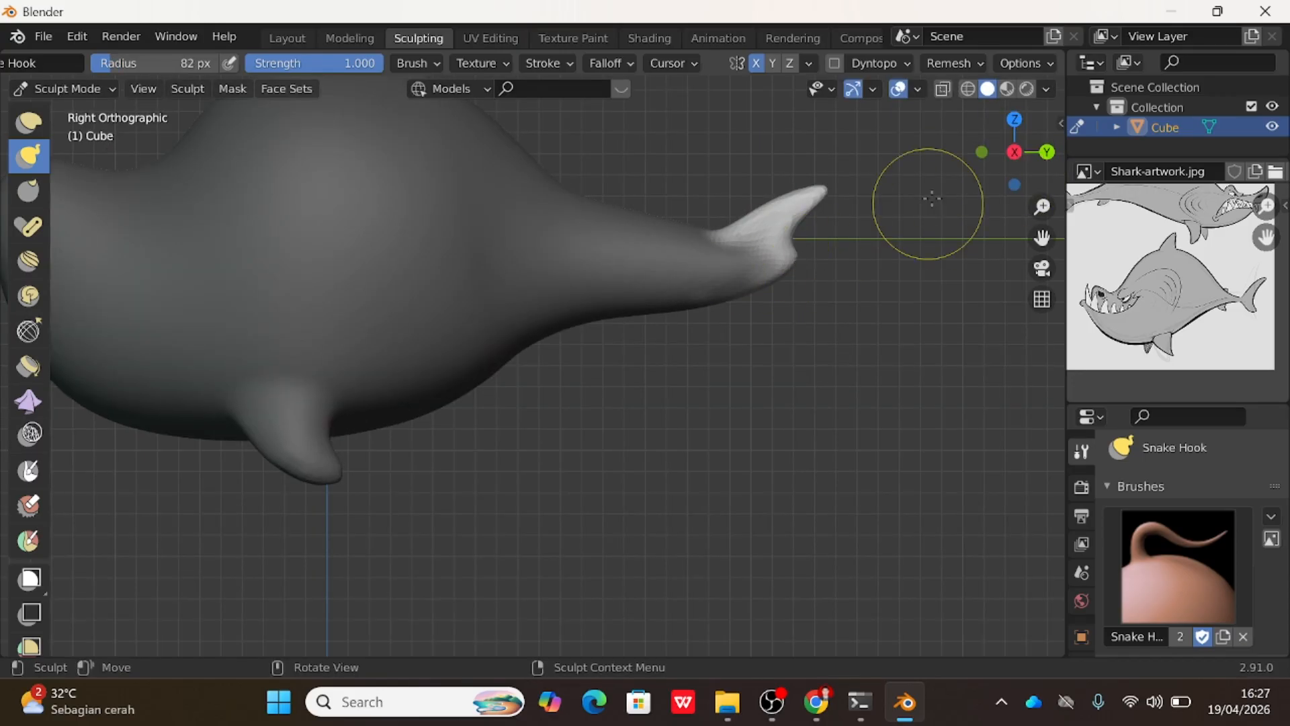
Pull the lower tail-fin lobe down and back with Snake Hook, undoing and redoing the stroke until it forms a fork.
{"action": "left_click_drag", "start_coordinate": [754, 289], "coordinate": [823, 364]}
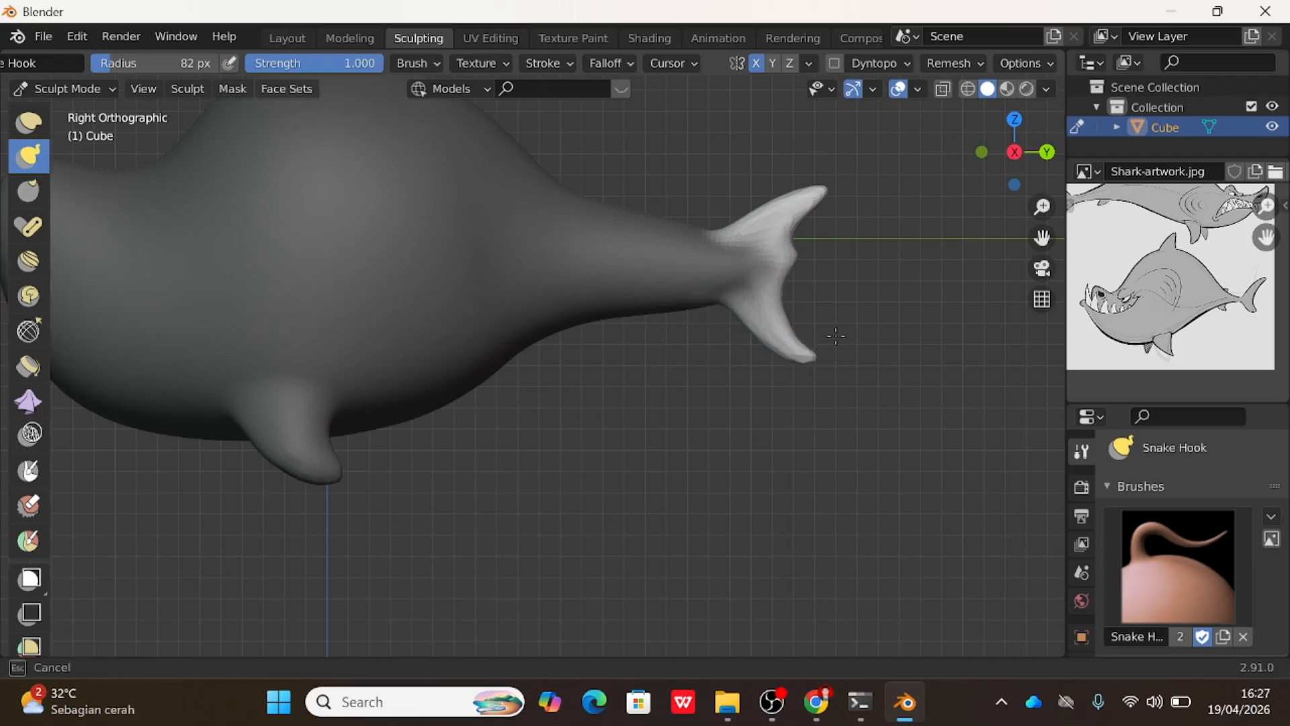
{"action": "key", "text": "ctrl+z"}
{"action": "mouse_move", "coordinate": [764, 279]}
{"action": "left_mouse_down"}
{"action": "mouse_move", "coordinate": [830, 321]}
{"action": "mouse_move", "coordinate": [817, 324]}
{"action": "left_mouse_up"}
{"action": "key", "text": "ctrl+z"}
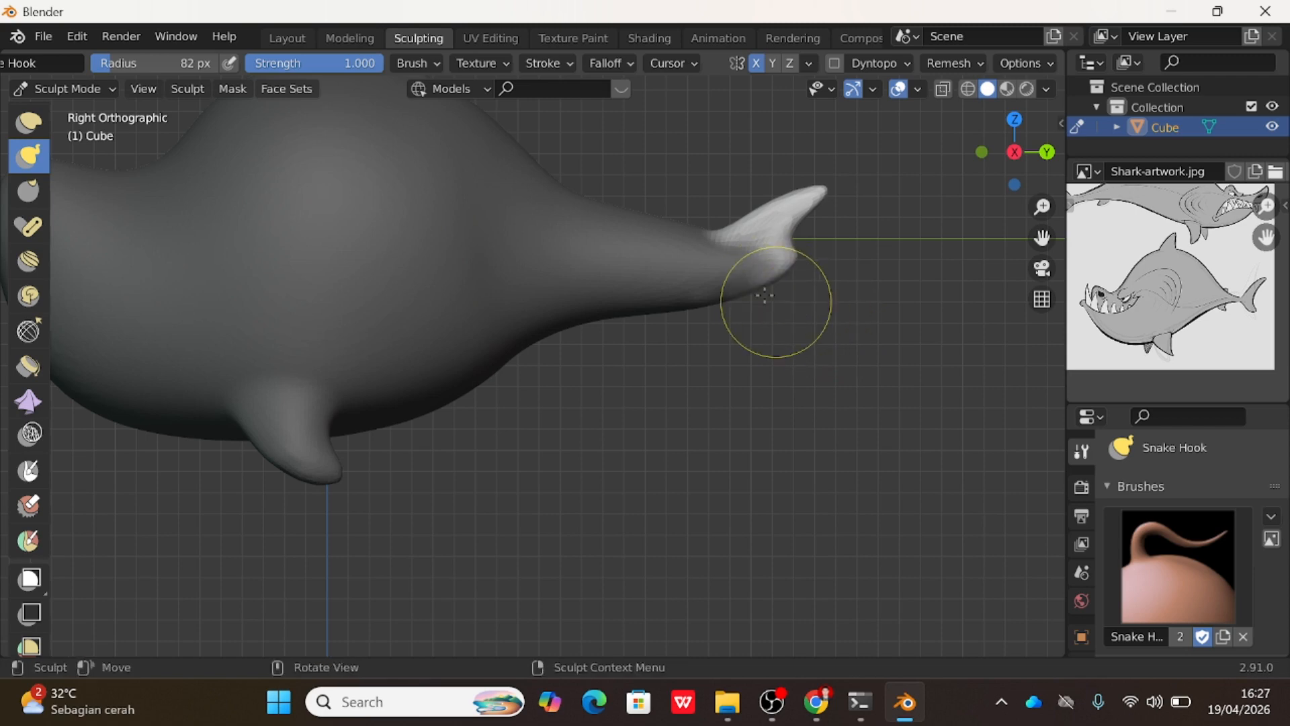
{"action": "left_click_drag", "start_coordinate": [754, 289], "coordinate": [826, 330]}
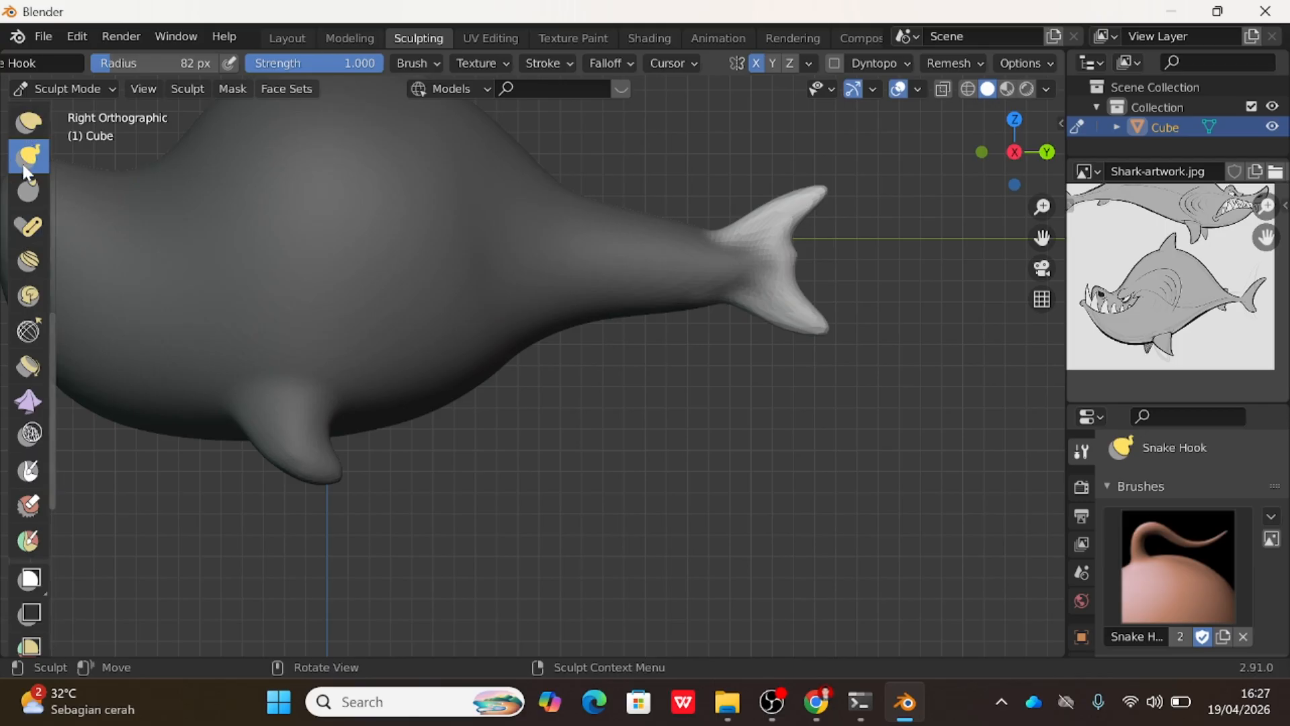
Even out the notch between the two tail-fin lobes with the Grab brush.
{"action": "scroll", "coordinate": [22, 166], "scroll_direction": "up", "scroll_amount": 2}
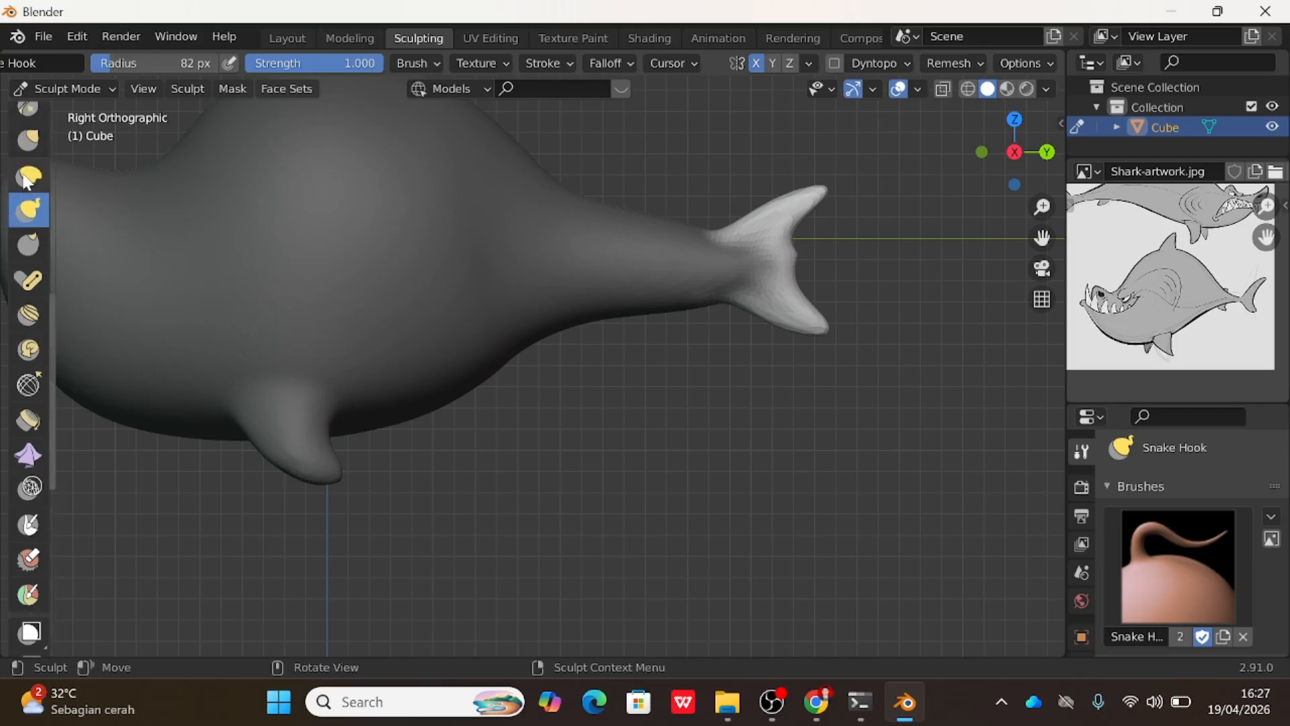
{"action": "left_click", "coordinate": [27, 139]}
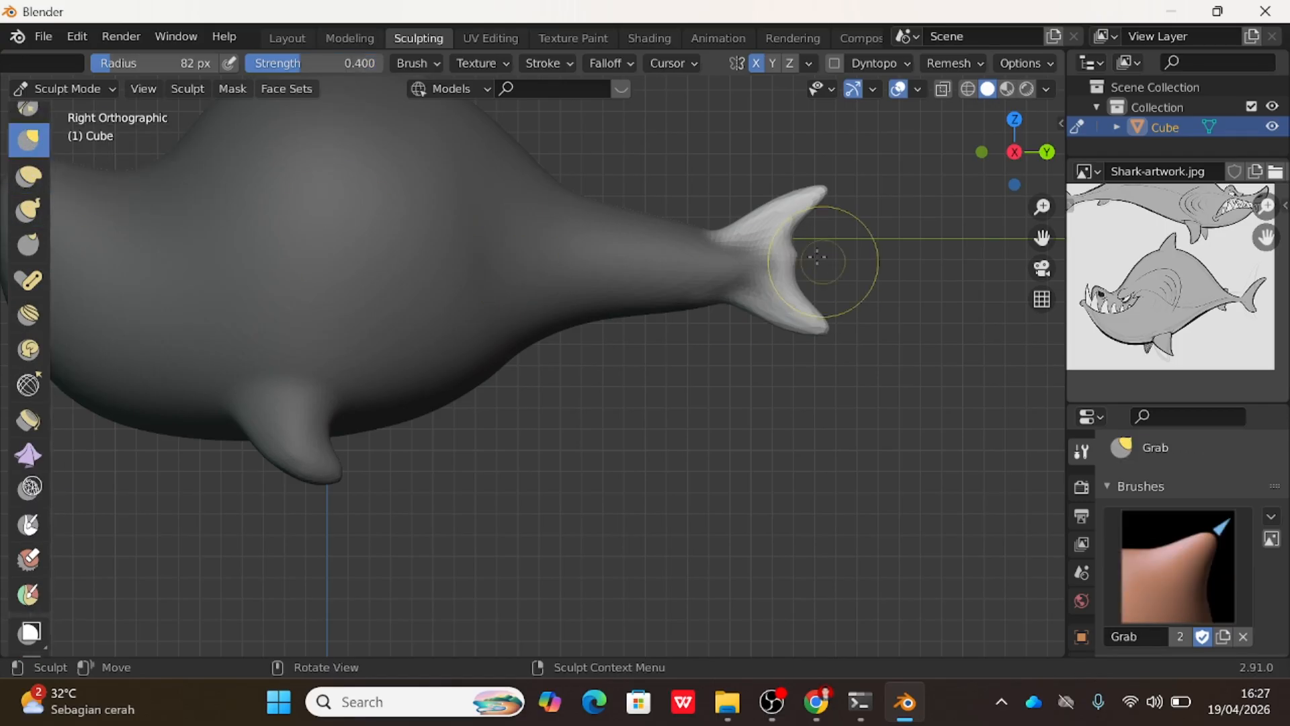
{"action": "mouse_move", "coordinate": [806, 257]}
{"action": "left_mouse_down"}
{"action": "mouse_move", "coordinate": [777, 262]}
{"action": "mouse_move", "coordinate": [809, 259]}
{"action": "left_mouse_up"}
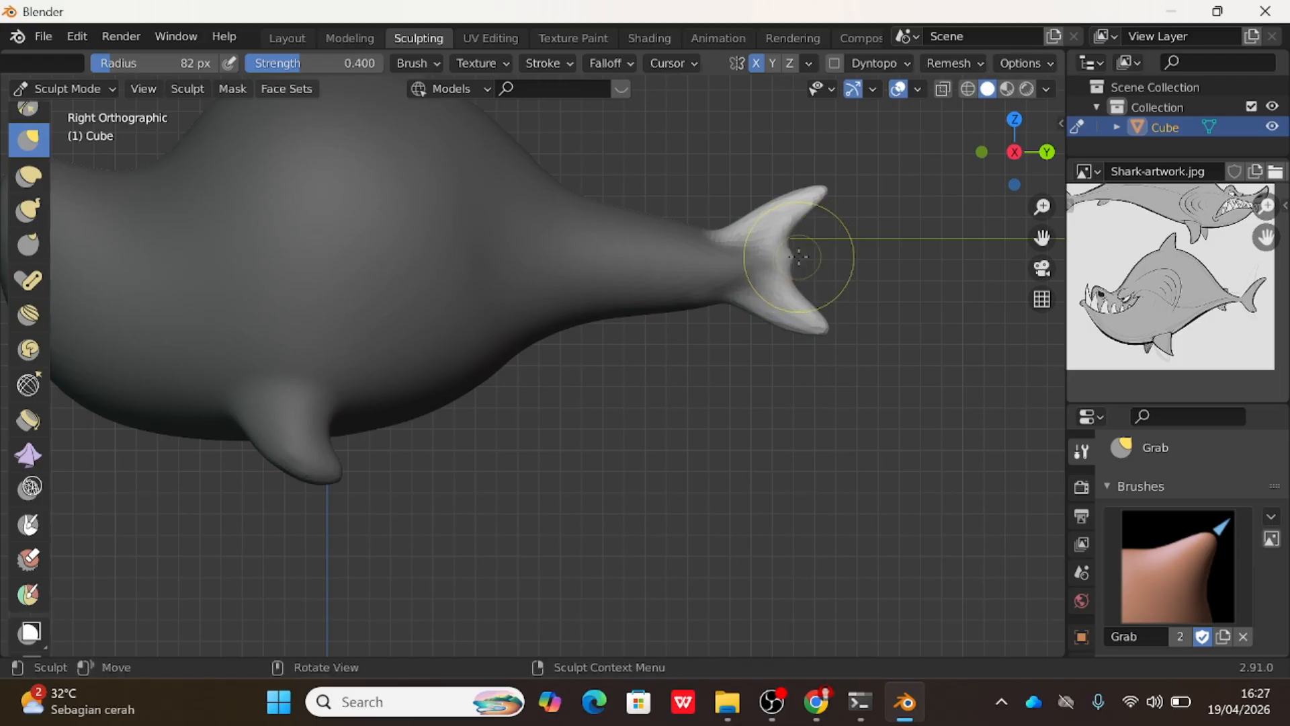
{"action": "scroll", "coordinate": [841, 282], "scroll_direction": "down", "scroll_amount": 2}
{"action": "middle_click_drag", "start_coordinate": [817, 281], "coordinate": [867, 268], "text": "shift"}
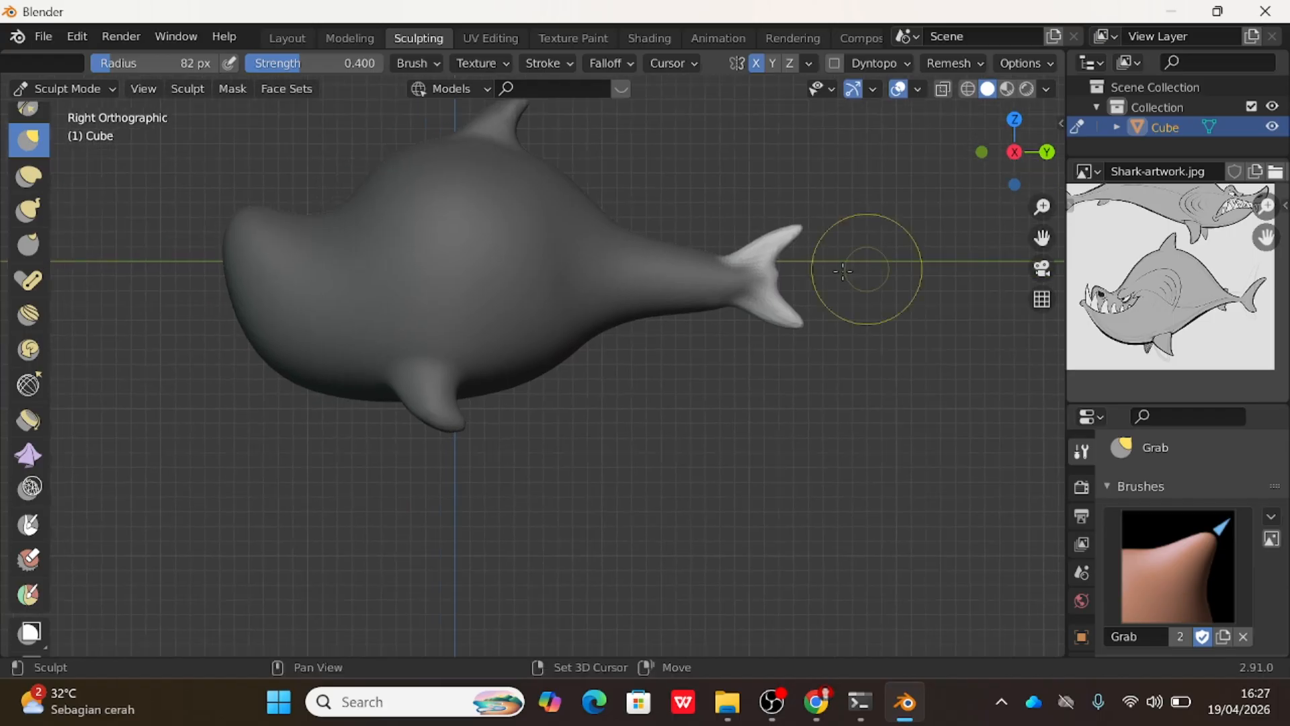
Shorten the lower tail-fin lobe's tip with Grab and adjust the centre of the fork from an angled view.
{"action": "scroll", "coordinate": [813, 330], "scroll_direction": "up", "scroll_amount": 2}
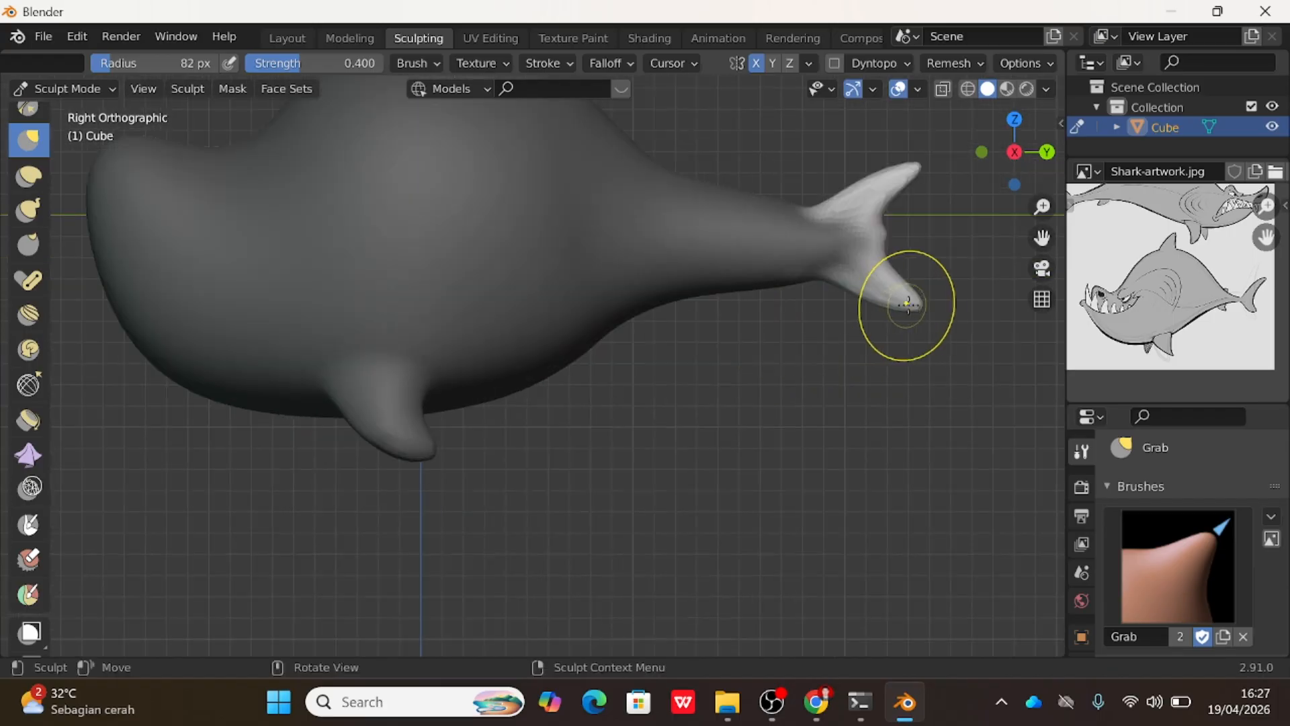
{"action": "left_click_drag", "start_coordinate": [916, 309], "coordinate": [899, 290]}
{"action": "mouse_move", "coordinate": [899, 290]}
{"action": "middle_mouse_down"}
{"action": "mouse_move", "coordinate": [763, 323]}
{"action": "mouse_move", "coordinate": [810, 269]}
{"action": "middle_mouse_up"}
{"action": "left_click_drag", "start_coordinate": [867, 258], "coordinate": [847, 253]}
{"action": "left_click", "coordinate": [987, 156]}
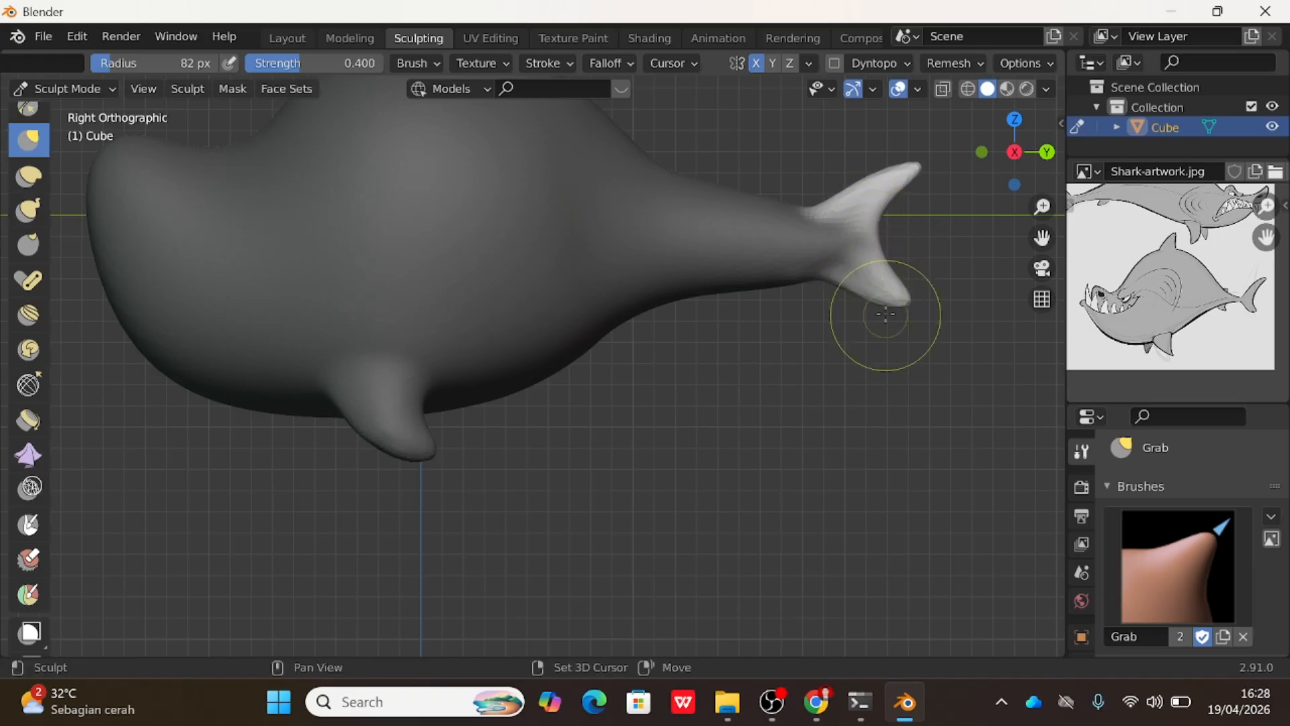
Reshape both tail-fin lobes with Grab, curving the upper one, raising the lower tip and refining the notch between them.
{"action": "left_click_drag", "start_coordinate": [881, 288], "coordinate": [911, 298]}
{"action": "scroll", "coordinate": [889, 244], "scroll_direction": "down", "scroll_amount": 1}
{"action": "scroll", "coordinate": [902, 274], "scroll_direction": "up", "scroll_amount": 2}
{"action": "scroll", "coordinate": [904, 275], "scroll_direction": "down", "scroll_amount": 2}
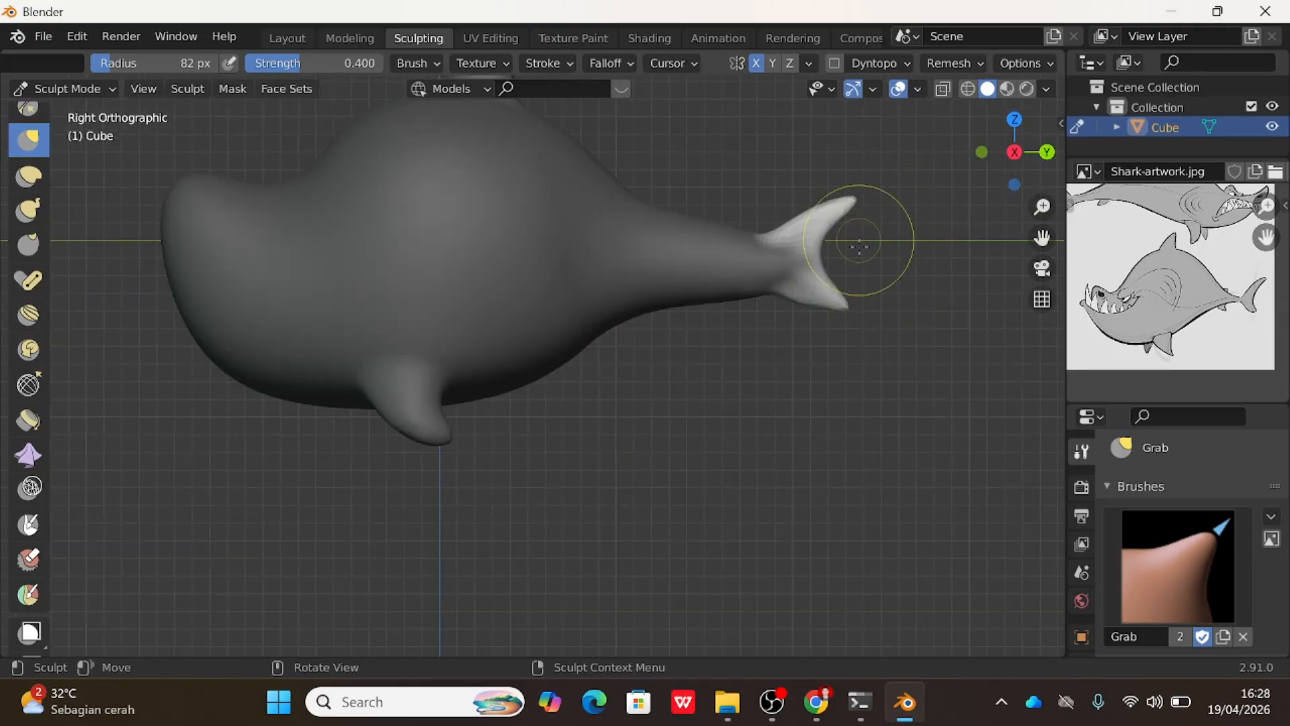
{"action": "mouse_move", "coordinate": [790, 296]}
{"action": "left_mouse_down"}
{"action": "mouse_move", "coordinate": [802, 286]}
{"action": "mouse_move", "coordinate": [843, 315]}
{"action": "mouse_move", "coordinate": [859, 283]}
{"action": "left_mouse_up"}
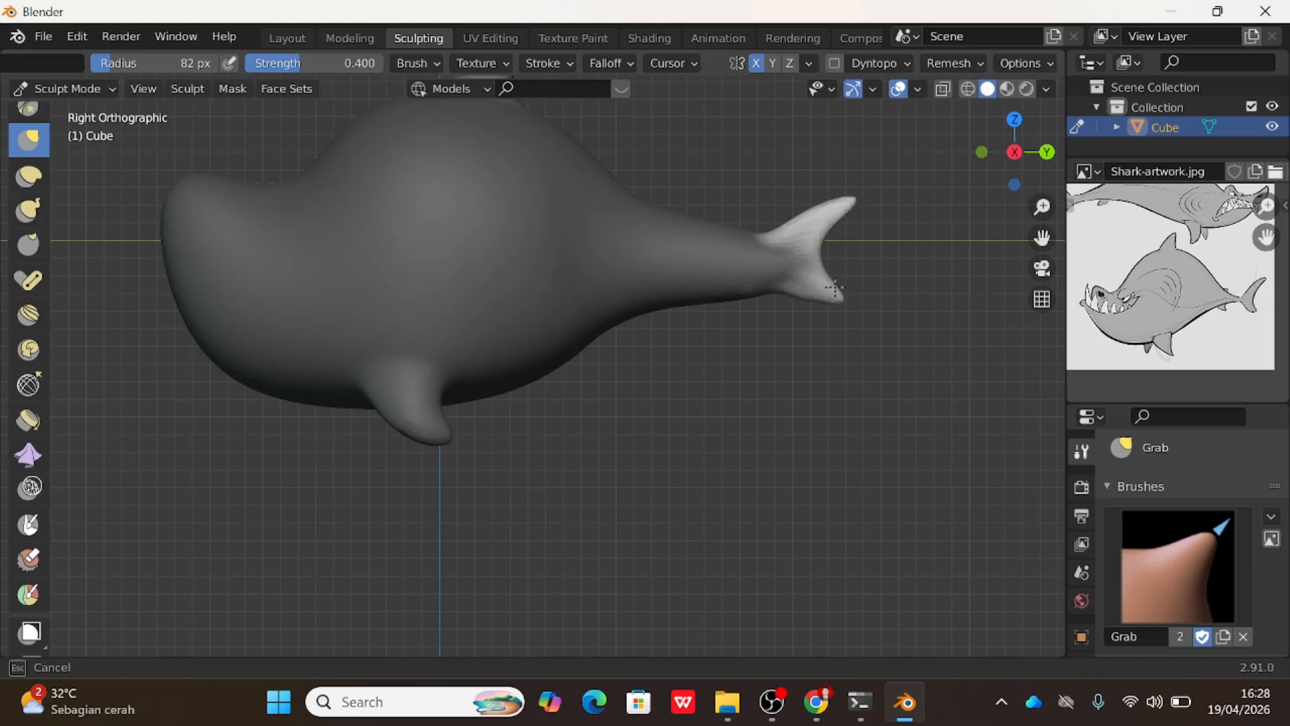
{"action": "left_click_drag", "start_coordinate": [835, 287], "coordinate": [833, 280]}
{"action": "mouse_move", "coordinate": [850, 193]}
{"action": "left_mouse_down"}
{"action": "mouse_move", "coordinate": [851, 219]}
{"action": "mouse_move", "coordinate": [809, 254]}
{"action": "left_mouse_up"}
{"action": "left_click_drag", "start_coordinate": [843, 307], "coordinate": [851, 290]}
Remesh the whole shark to even out the stretched tail-fin geometry and clear the mask.
{"action": "scroll", "coordinate": [831, 305], "scroll_direction": "down", "scroll_amount": 2}
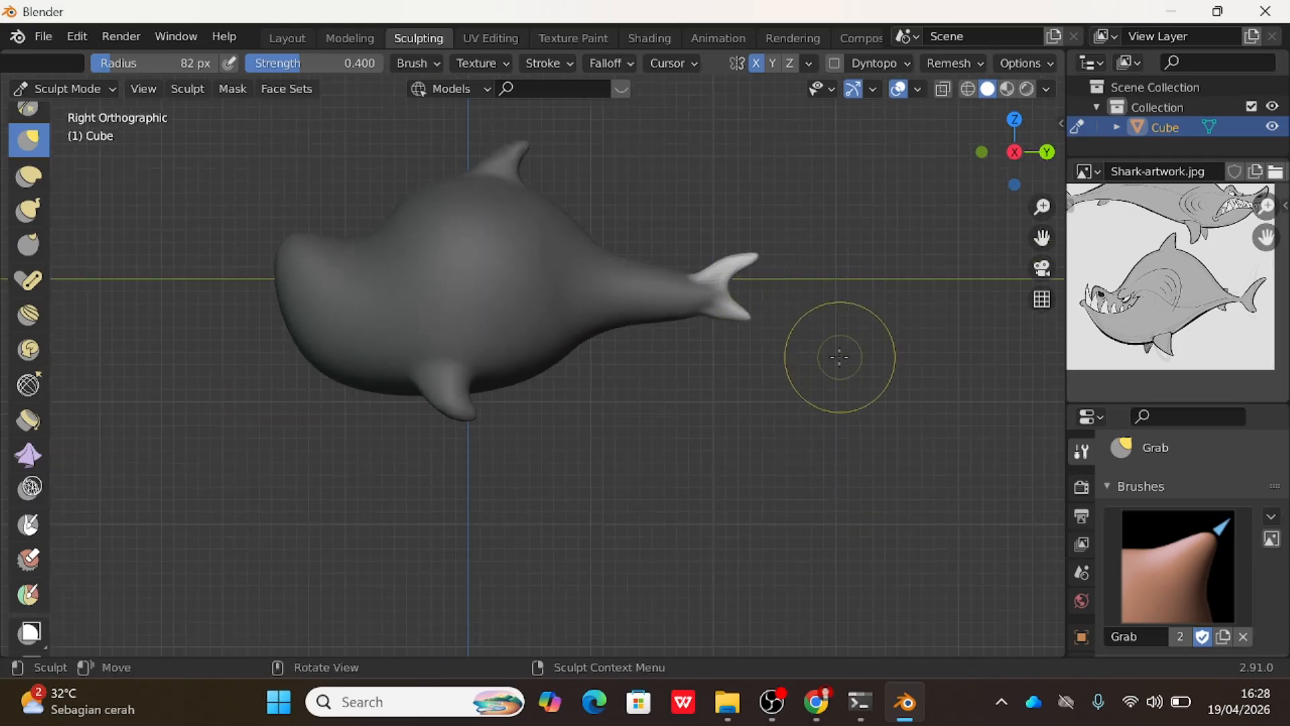
{"action": "scroll", "coordinate": [839, 357], "scroll_direction": "up", "scroll_amount": 2}
{"action": "scroll", "coordinate": [851, 282], "scroll_direction": "up", "scroll_amount": 3}
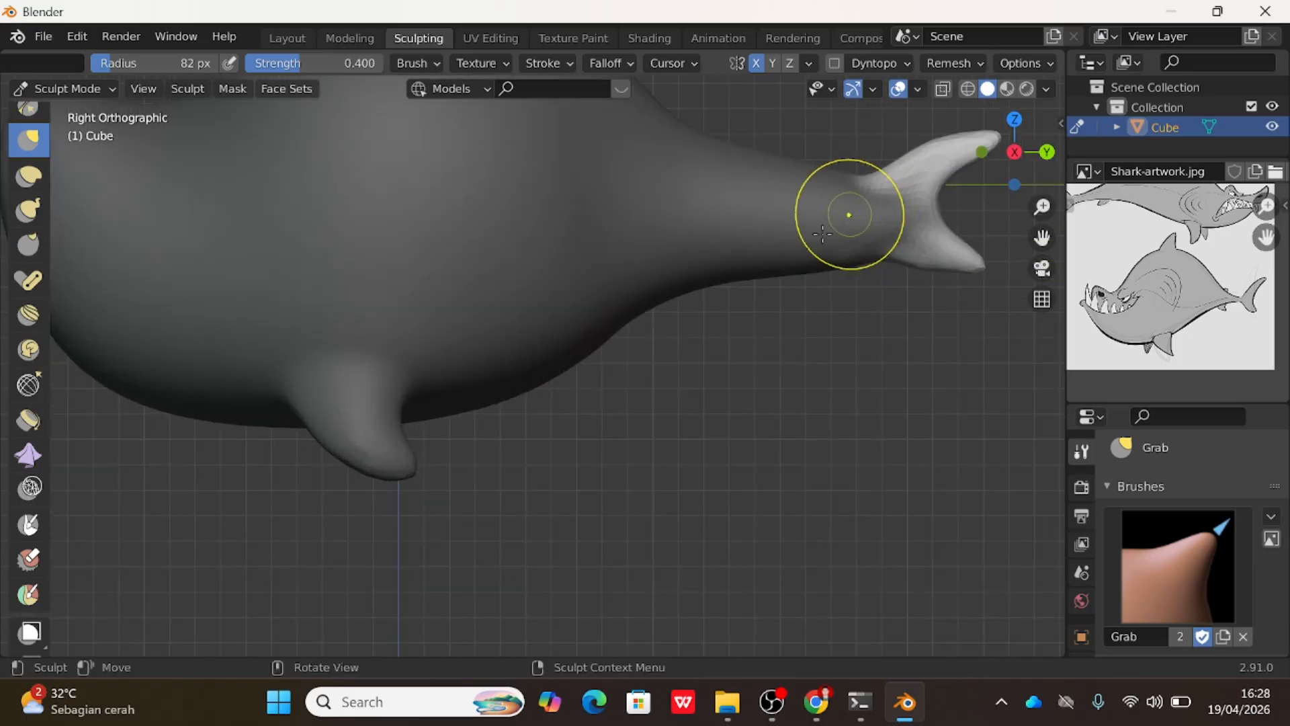
{"action": "scroll", "coordinate": [821, 299], "scroll_direction": "up", "scroll_amount": 5}
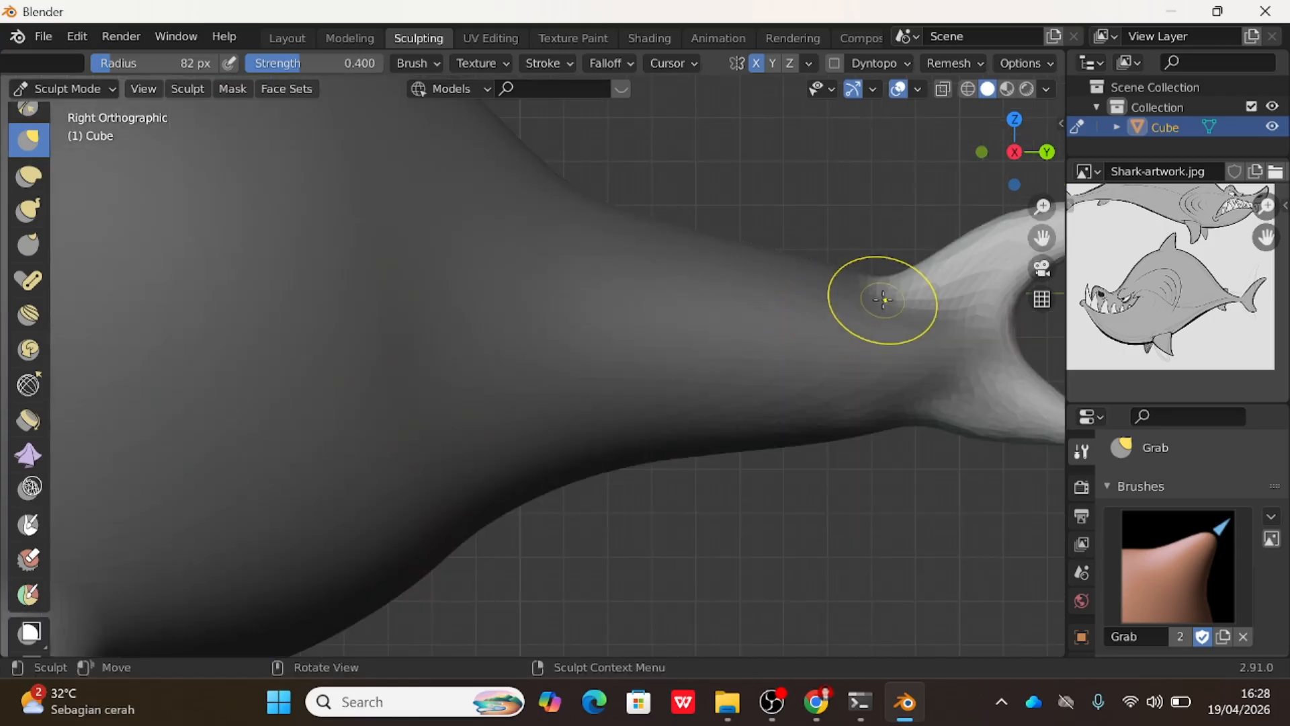
{"action": "middle_click_drag", "start_coordinate": [884, 300], "coordinate": [662, 349], "text": "shift"}
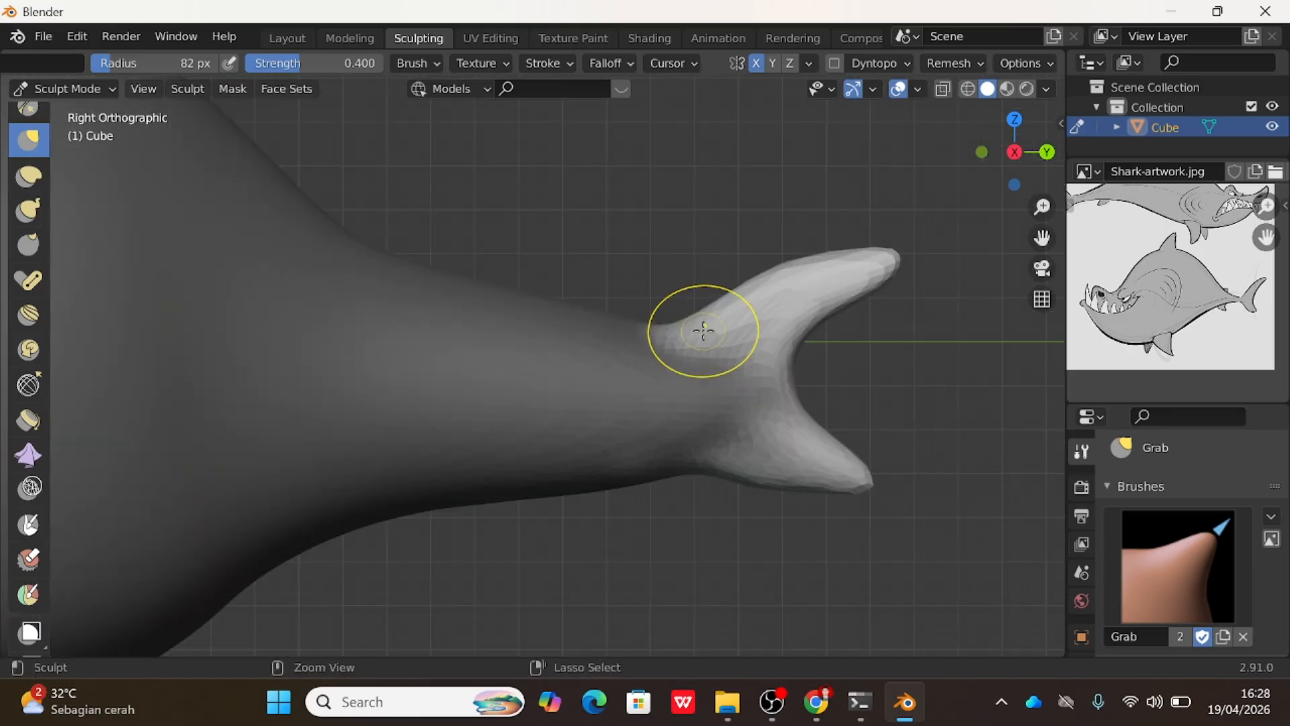
{"action": "key", "text": "ctrl+r"}
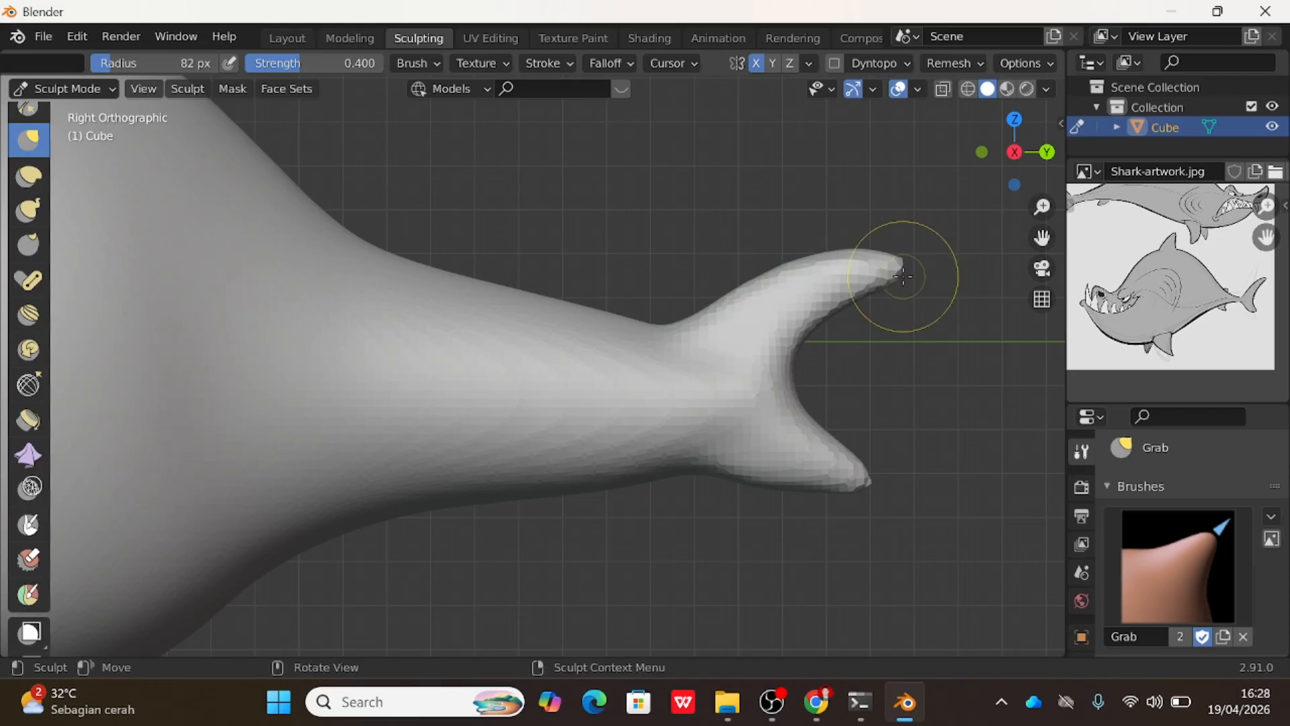
Refine the lower lobe's tip and the upper and lower edges of the tail-fin base with Grab.
{"action": "left_click_drag", "start_coordinate": [864, 484], "coordinate": [834, 469]}
{"action": "left_click_drag", "start_coordinate": [700, 484], "coordinate": [707, 465]}
{"action": "mouse_move", "coordinate": [668, 325]}
{"action": "left_mouse_down"}
{"action": "mouse_move", "coordinate": [670, 337]}
{"action": "mouse_move", "coordinate": [696, 329]}
{"action": "left_mouse_up"}
{"action": "scroll", "coordinate": [699, 313], "scroll_direction": "down", "scroll_amount": 5}
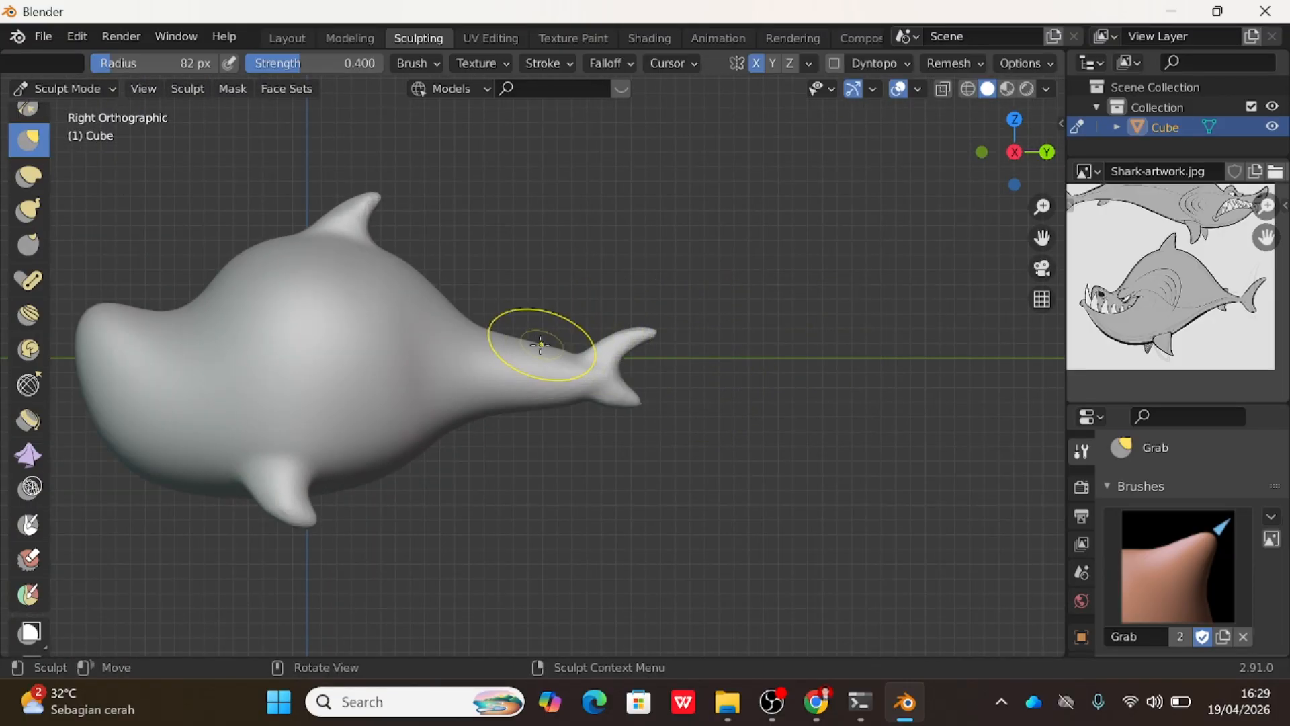
Slim the tail stem with Grab, set the brush radius to 147 px and pull the tail fin closer to the body.
{"action": "mouse_move", "coordinate": [541, 343]}
{"action": "left_mouse_down"}
{"action": "mouse_move", "coordinate": [547, 388]}
{"action": "mouse_move", "coordinate": [562, 374]}
{"action": "mouse_move", "coordinate": [586, 399]}
{"action": "mouse_move", "coordinate": [585, 379]}
{"action": "left_mouse_up"}
{"action": "mouse_move", "coordinate": [495, 402]}
{"action": "left_mouse_down"}
{"action": "mouse_move", "coordinate": [511, 342]}
{"action": "mouse_move", "coordinate": [492, 341]}
{"action": "left_mouse_up"}
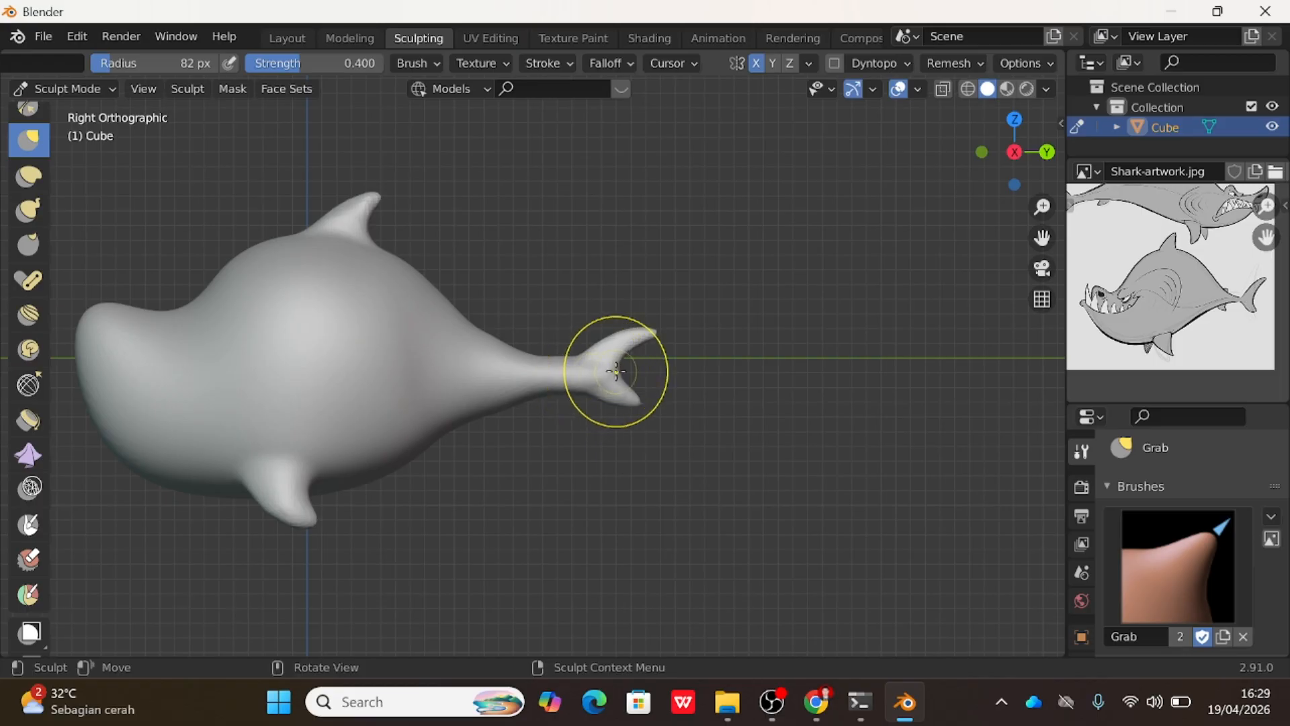
{"action": "key", "text": "f"}
{"action": "left_click", "coordinate": [712, 371]}
{"action": "left_click_drag", "start_coordinate": [605, 368], "coordinate": [609, 369]}
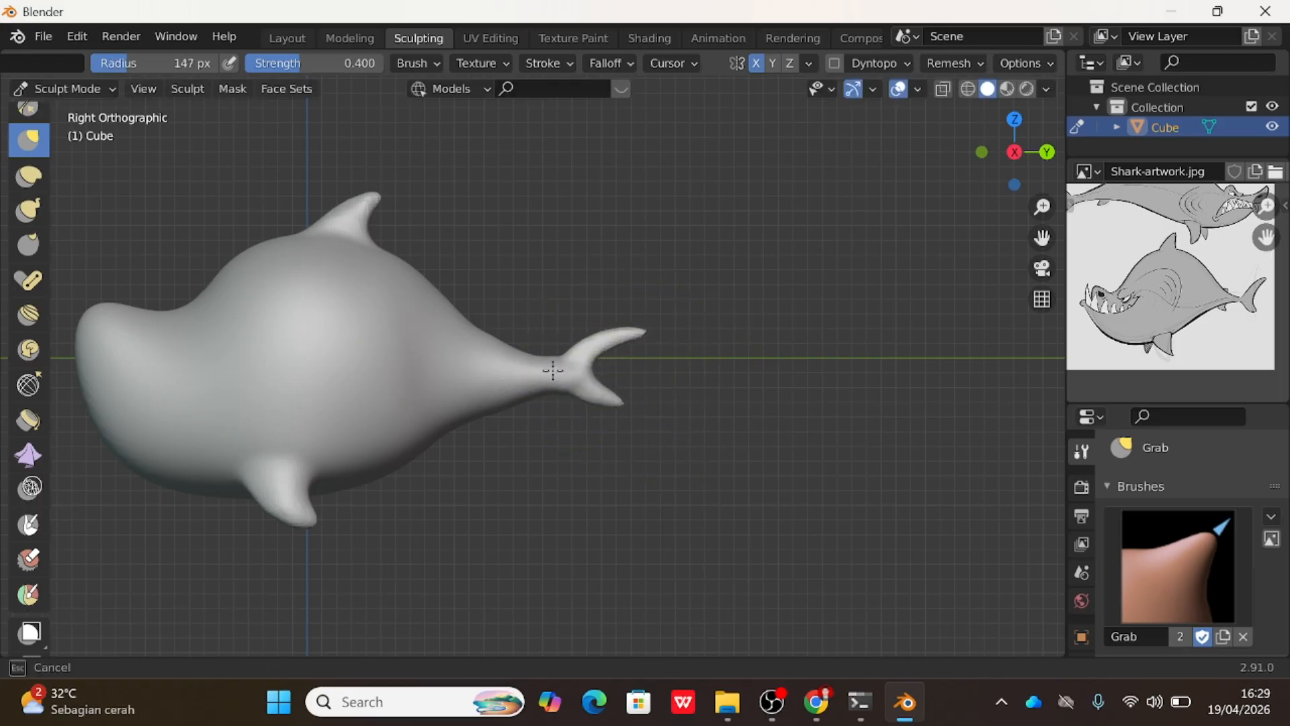
{"action": "left_click_drag", "start_coordinate": [553, 370], "coordinate": [553, 374]}
{"action": "left_click_drag", "start_coordinate": [639, 334], "coordinate": [583, 336]}
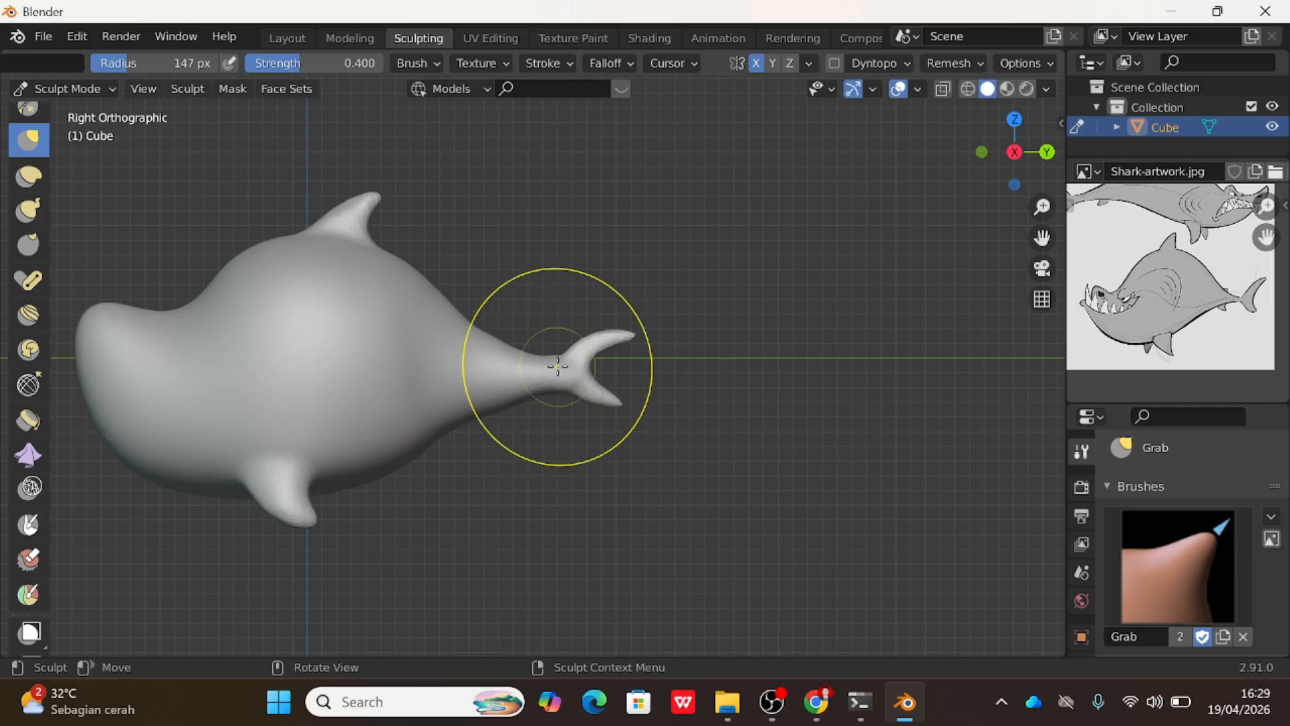
Lower the tail stem's upper edge with Grab and pull the lower tail-fin lobe's tip inward.
{"action": "scroll", "coordinate": [537, 353], "scroll_direction": "down", "scroll_amount": 3}
{"action": "scroll", "coordinate": [563, 340], "scroll_direction": "up", "scroll_amount": 5}
{"action": "mouse_move", "coordinate": [535, 353]}
{"action": "left_mouse_down"}
{"action": "mouse_move", "coordinate": [549, 401]}
{"action": "mouse_move", "coordinate": [548, 342]}
{"action": "mouse_move", "coordinate": [552, 394]}
{"action": "mouse_move", "coordinate": [548, 360]}
{"action": "mouse_move", "coordinate": [559, 365]}
{"action": "left_mouse_up"}
{"action": "scroll", "coordinate": [592, 364], "scroll_direction": "down", "scroll_amount": 2}
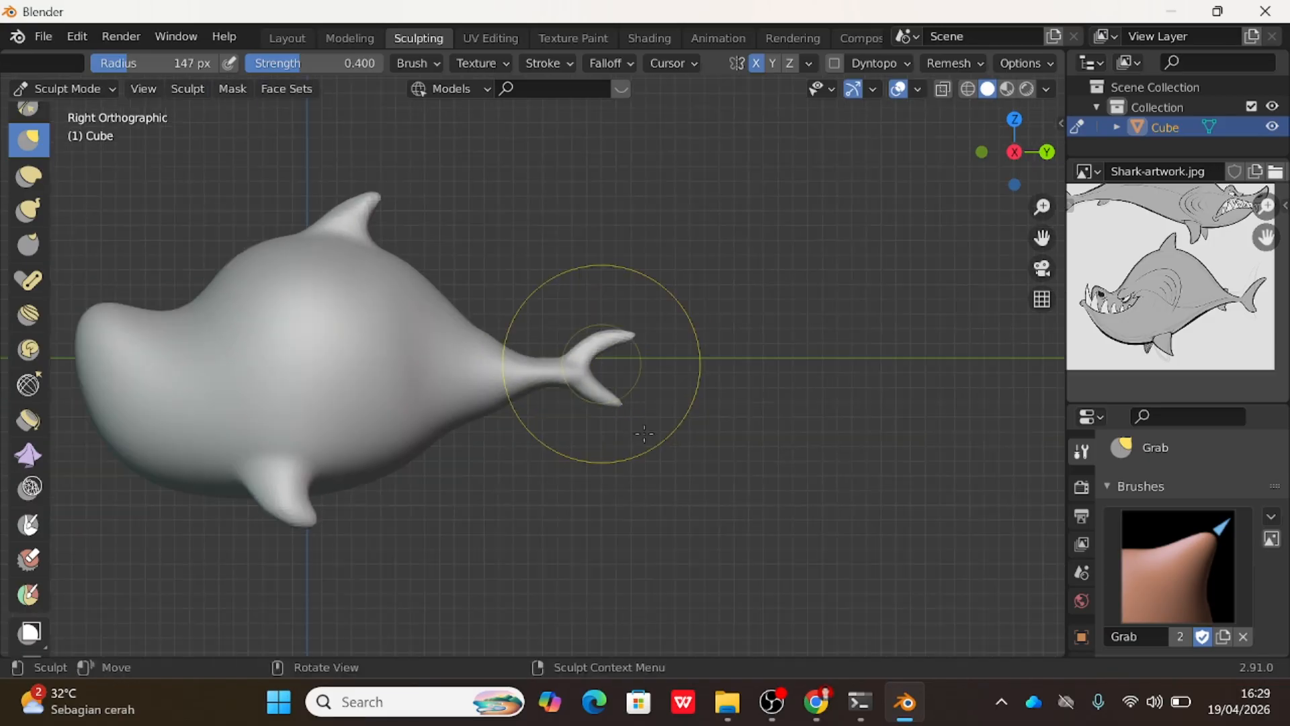
{"action": "scroll", "coordinate": [644, 434], "scroll_direction": "up", "scroll_amount": 5}
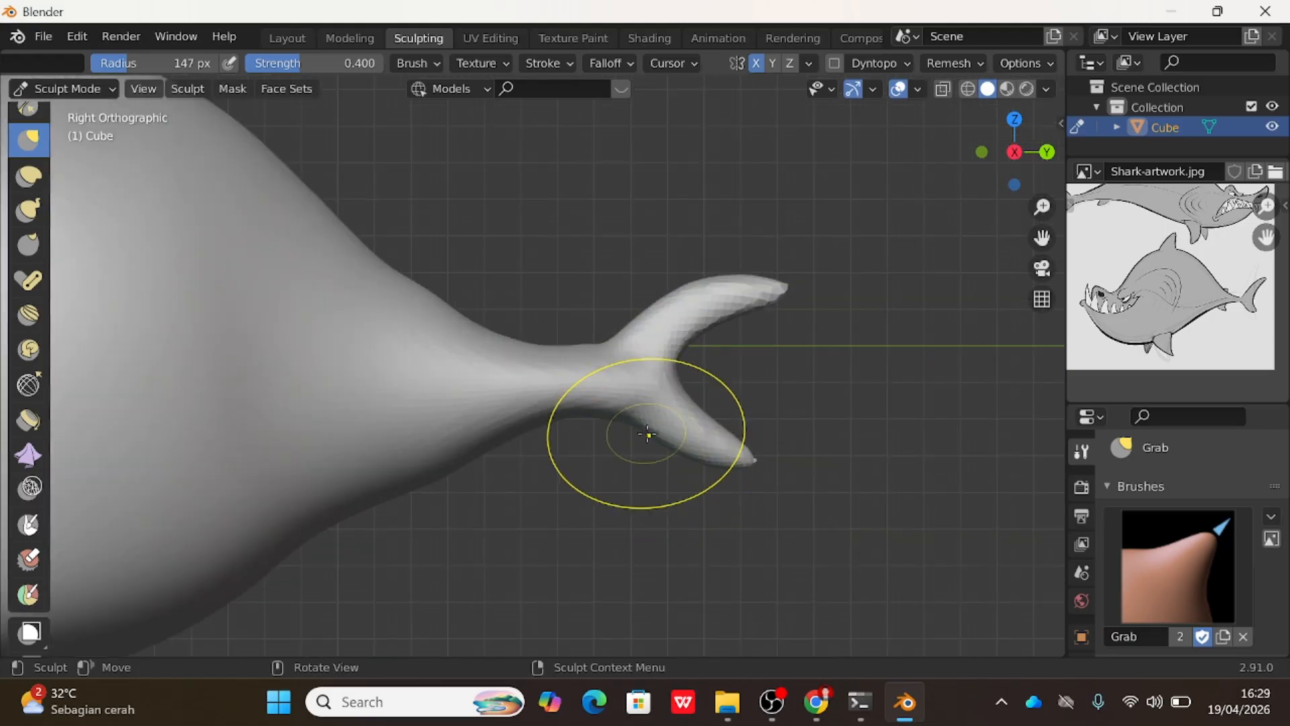
{"action": "left_click_drag", "start_coordinate": [757, 458], "coordinate": [712, 437]}
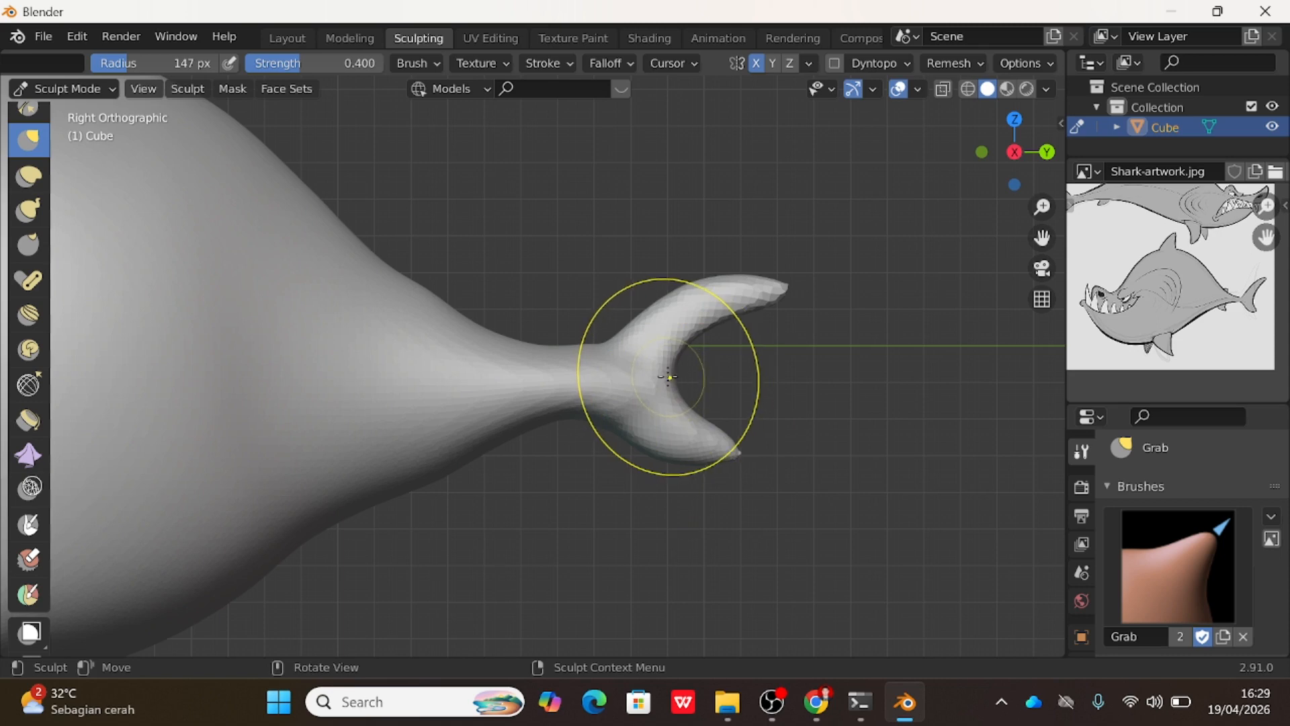
Refine the upper and lower contours where the body tapers into the tail stem with Grab.
{"action": "mouse_move", "coordinate": [578, 334]}
{"action": "left_mouse_down"}
{"action": "mouse_move", "coordinate": [605, 341]}
{"action": "mouse_move", "coordinate": [584, 369]}
{"action": "left_mouse_up"}
{"action": "scroll", "coordinate": [585, 337], "scroll_direction": "down", "scroll_amount": 4}
{"action": "left_click_drag", "start_coordinate": [506, 342], "coordinate": [500, 356]}
{"action": "left_click_drag", "start_coordinate": [513, 402], "coordinate": [490, 403]}
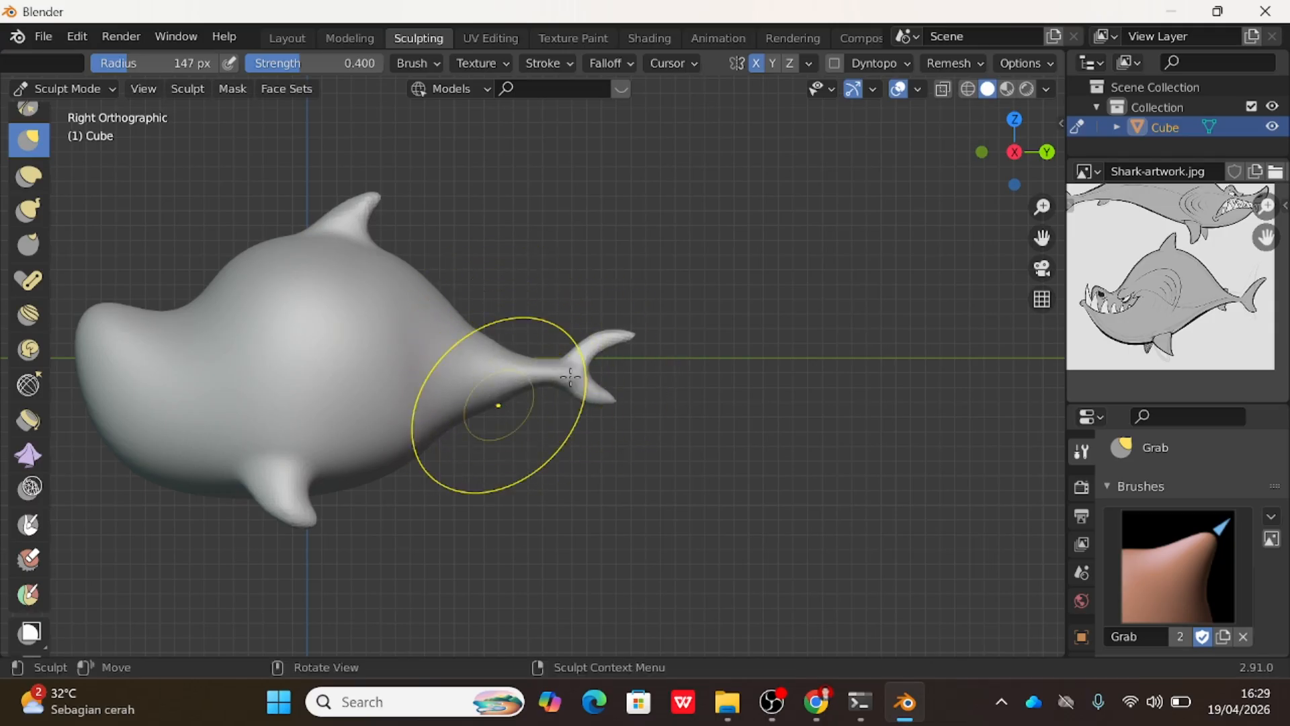
Pull the upper tail-fin lobe's tip slightly toward the body with Grab.
{"action": "scroll", "coordinate": [615, 356], "scroll_direction": "up", "scroll_amount": 3}
{"action": "scroll", "coordinate": [714, 312], "scroll_direction": "up", "scroll_amount": 3}
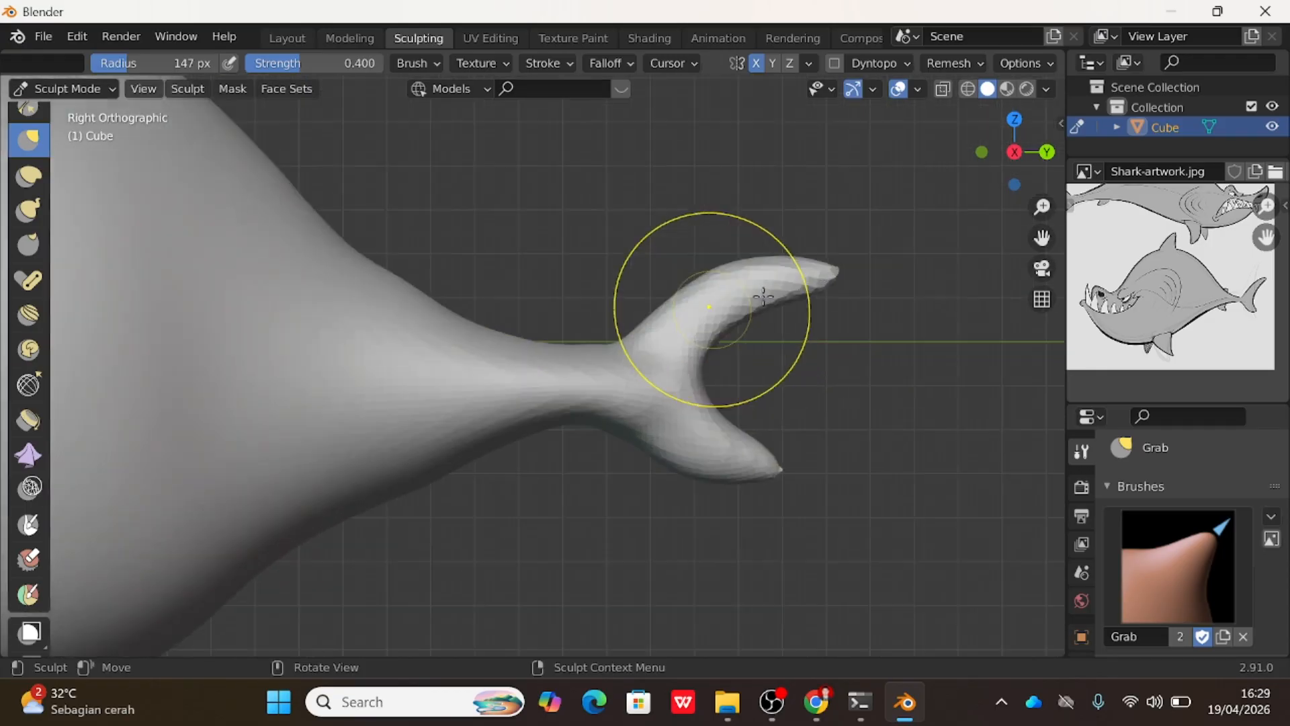
{"action": "left_click_drag", "start_coordinate": [820, 279], "coordinate": [776, 280]}
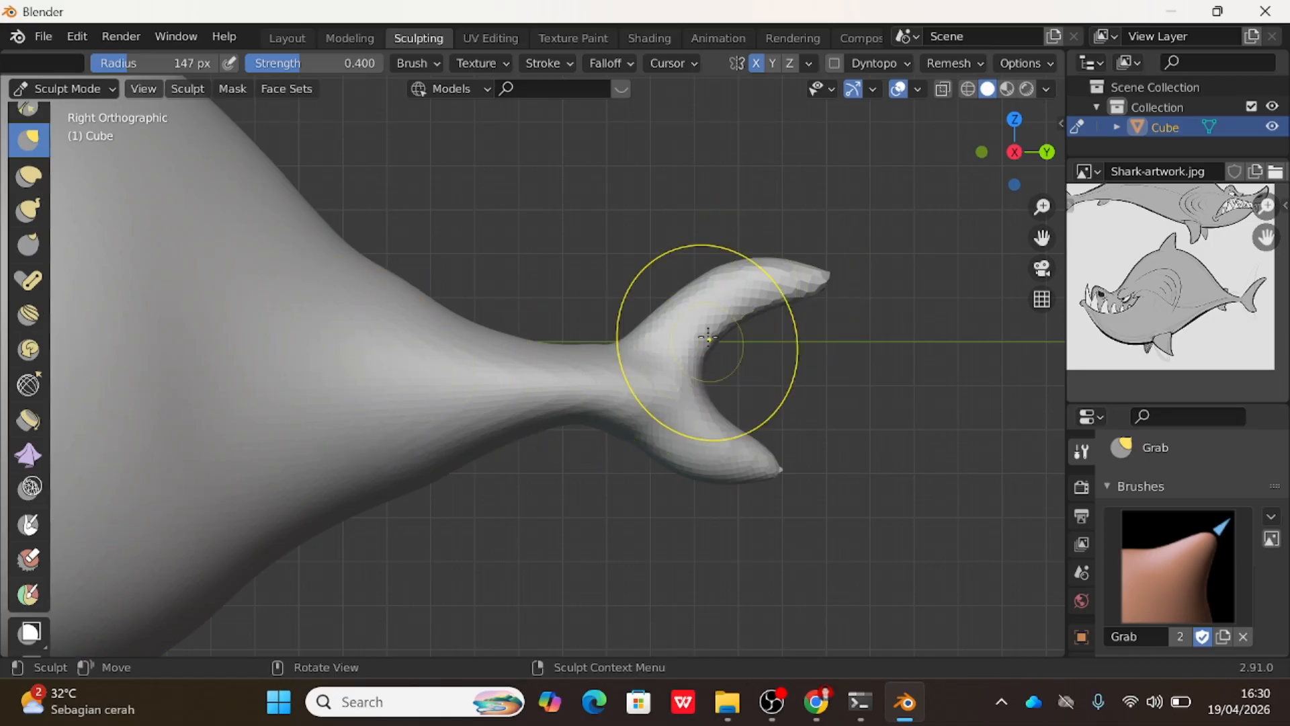
{"action": "scroll", "coordinate": [28, 605], "scroll_direction": "down", "scroll_amount": 5}
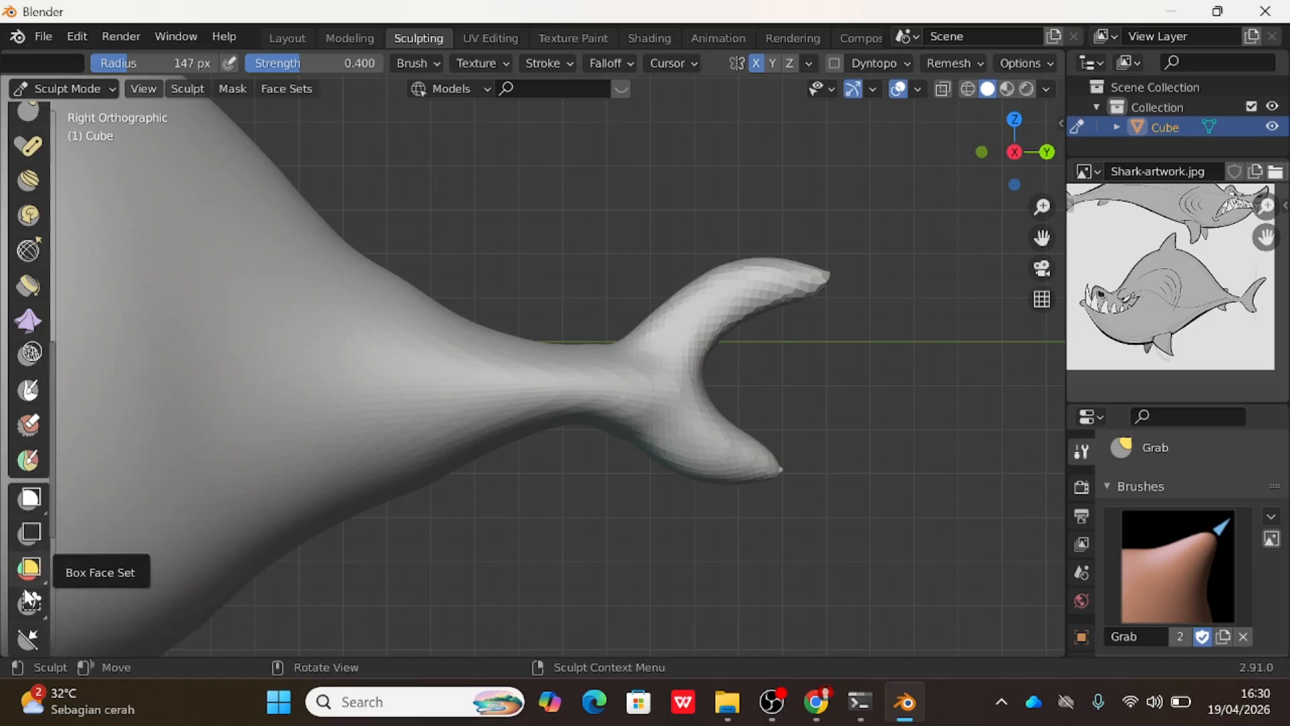
{"action": "scroll", "coordinate": [32, 599], "scroll_direction": "down", "scroll_amount": 2}
{"action": "scroll", "coordinate": [32, 612], "scroll_direction": "down", "scroll_amount": 1}
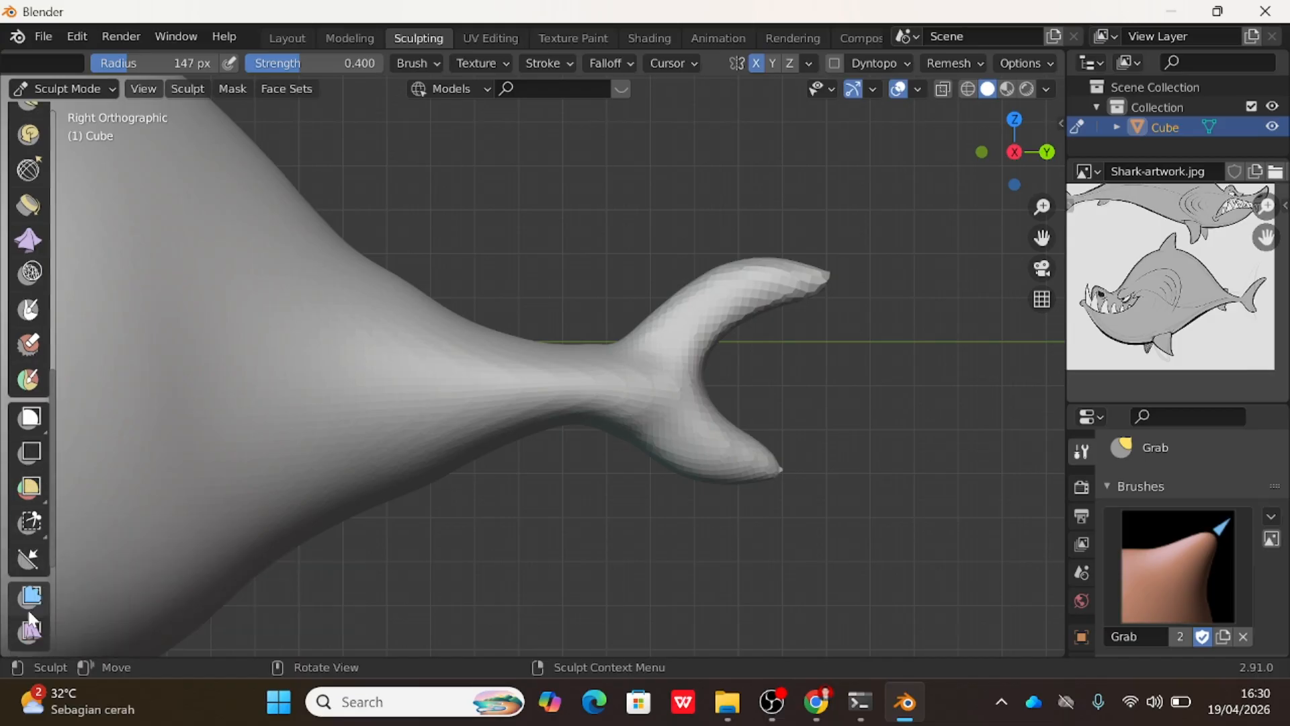
{"action": "left_click", "coordinate": [29, 596]}
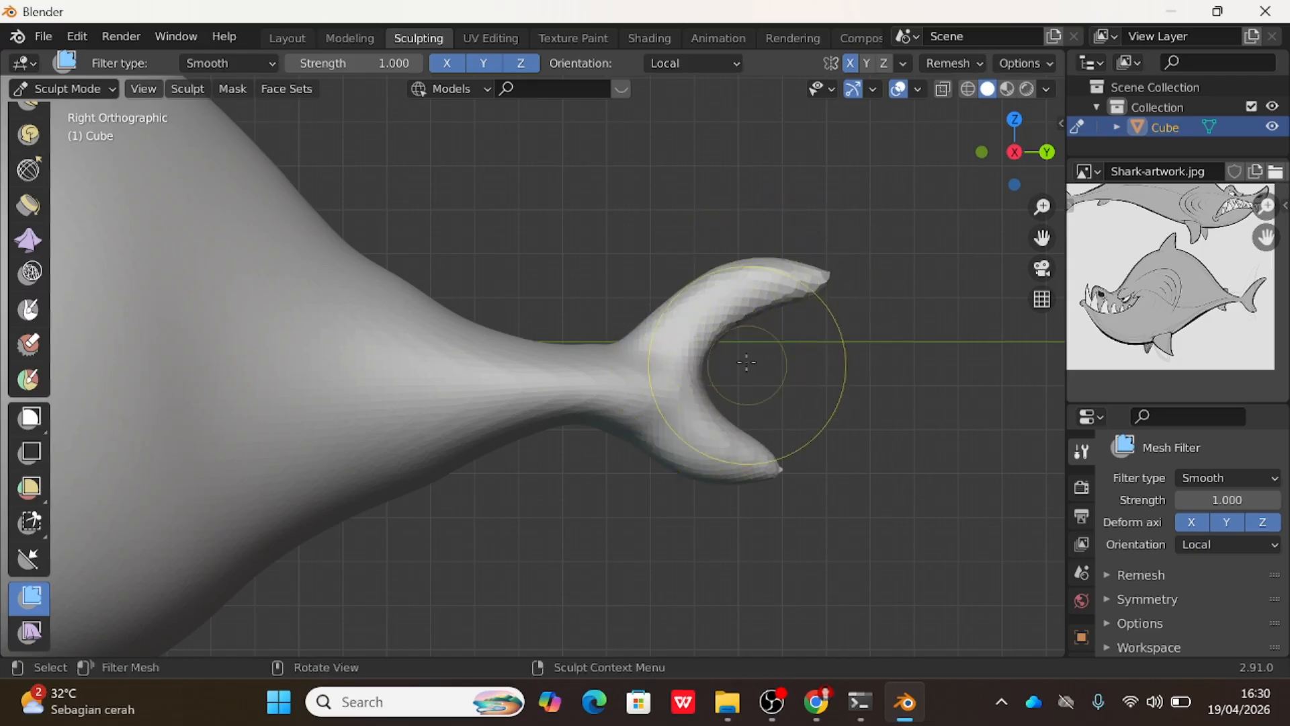
{"action": "scroll", "coordinate": [740, 352], "scroll_direction": "down", "scroll_amount": 1}
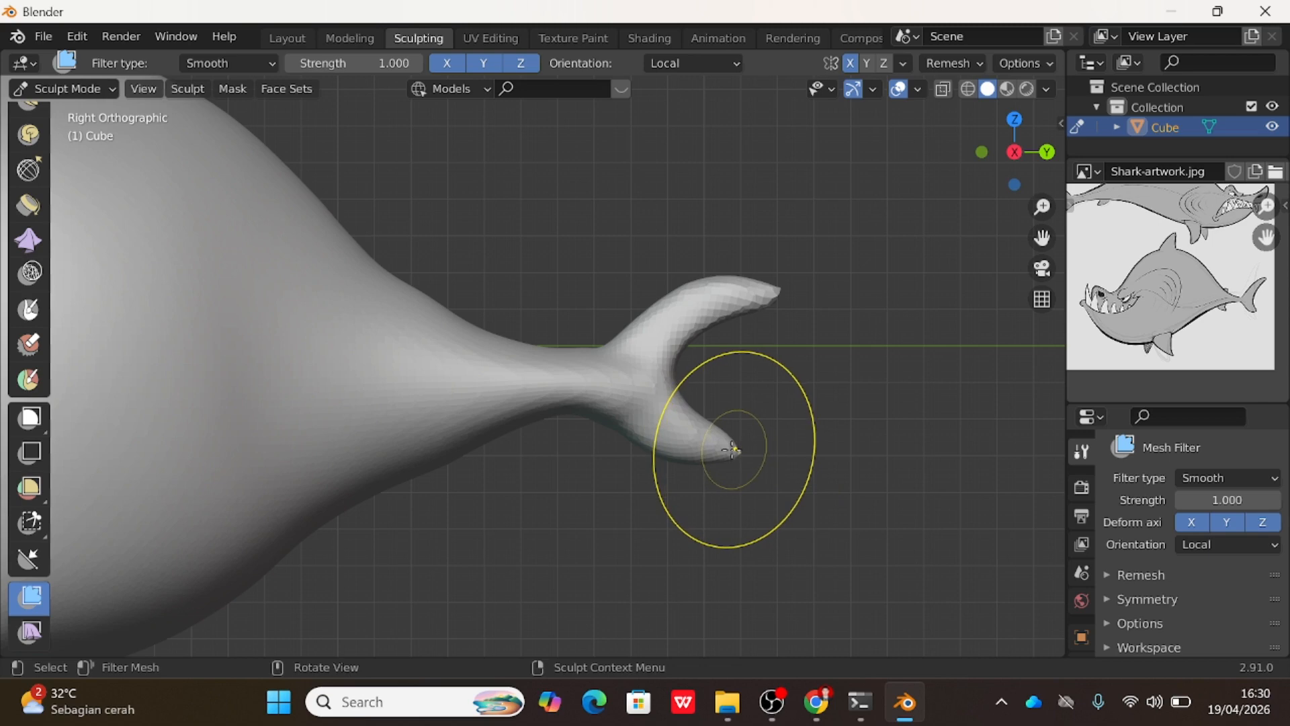
{"action": "scroll", "coordinate": [30, 201], "scroll_direction": "up", "scroll_amount": 5}
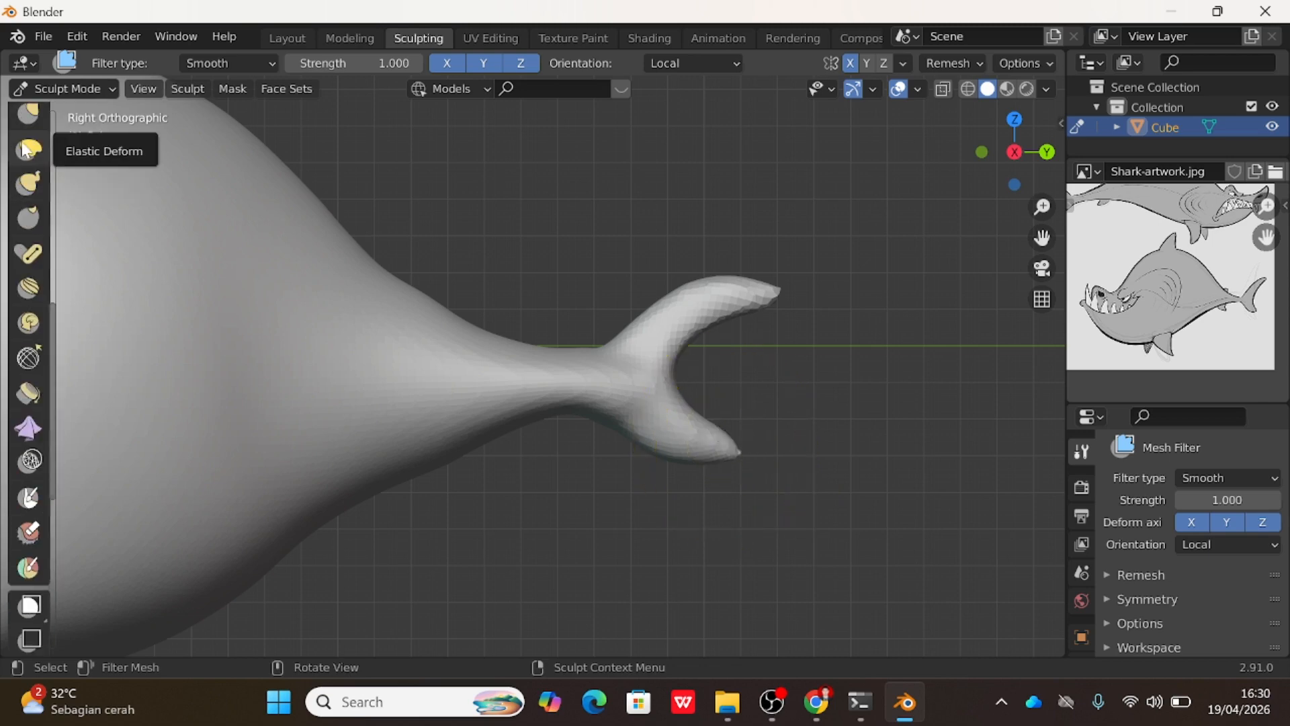
Raise the lower tail-fin lobe with Grab and shorten the upper lobe toward the body.
{"action": "left_click", "coordinate": [30, 124]}
{"action": "mouse_move", "coordinate": [732, 449]}
{"action": "left_mouse_down"}
{"action": "mouse_move", "coordinate": [747, 421]}
{"action": "mouse_move", "coordinate": [741, 432]}
{"action": "left_mouse_up"}
{"action": "left_click_drag", "start_coordinate": [667, 450], "coordinate": [665, 437]}
{"action": "left_click_drag", "start_coordinate": [562, 359], "coordinate": [553, 354]}
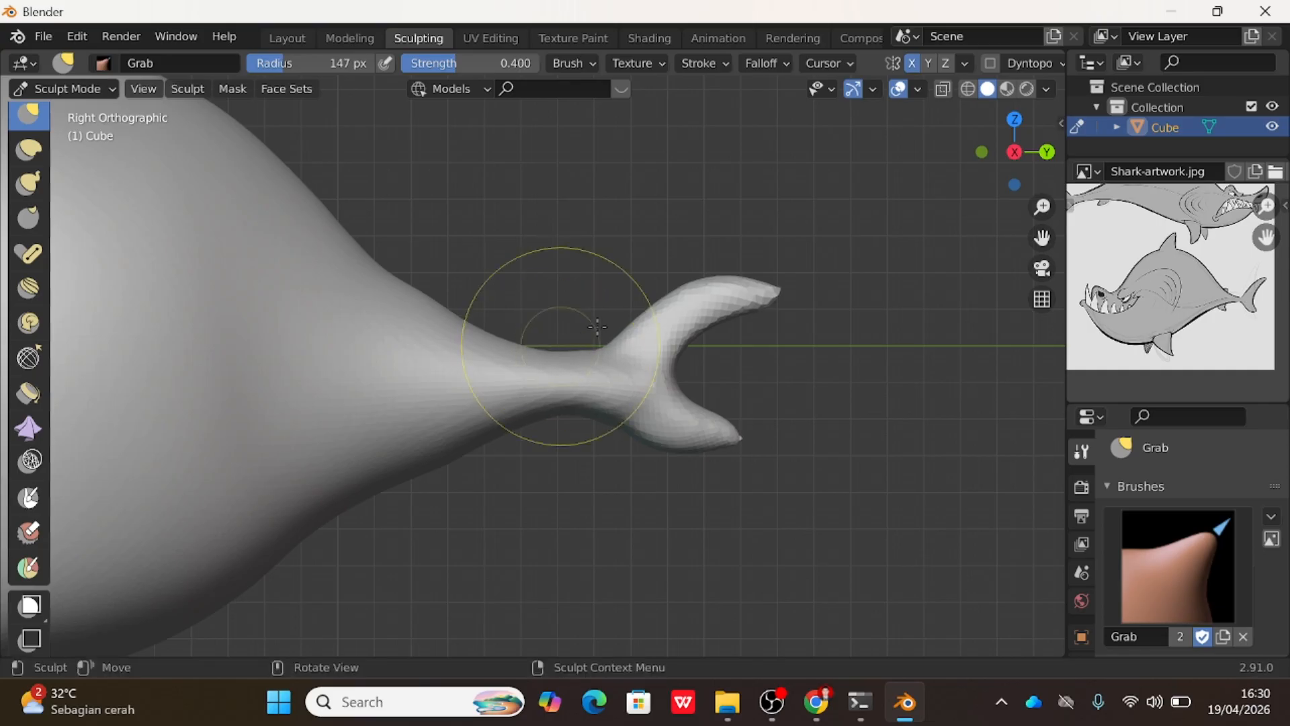
{"action": "scroll", "coordinate": [596, 328], "scroll_direction": "down", "scroll_amount": 2}
{"action": "left_click_drag", "start_coordinate": [704, 316], "coordinate": [660, 319]}
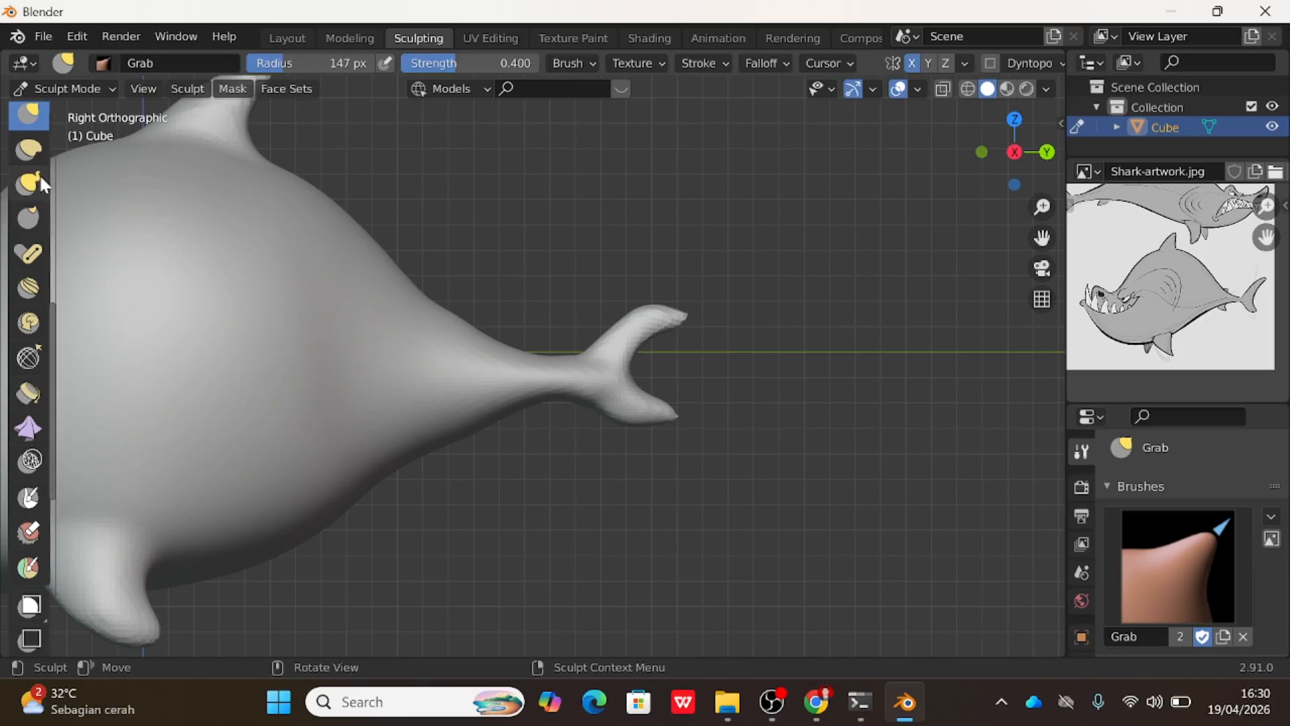
Try to pull the upper tail-fin lobe outward with Snake Hook and undo the stroke.
{"action": "scroll", "coordinate": [685, 363], "scroll_direction": "up", "scroll_amount": 2}
{"action": "mouse_move", "coordinate": [681, 345]}
{"action": "left_mouse_down"}
{"action": "mouse_move", "coordinate": [749, 297]}
{"action": "mouse_move", "coordinate": [705, 288]}
{"action": "mouse_move", "coordinate": [751, 306]}
{"action": "left_mouse_up"}
{"action": "key", "text": "ctrl+z"}
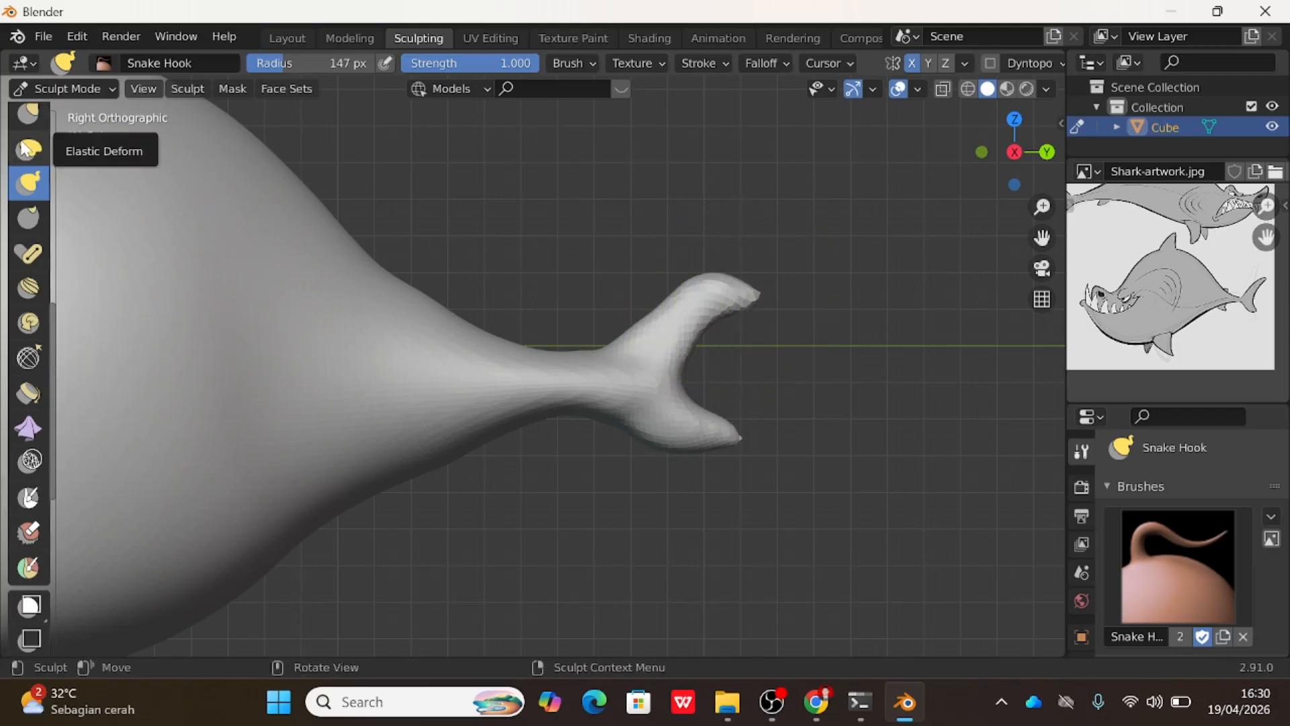
Flatten the upper tail-fin lobe's outer curve and shorten the lower lobe with Grab.
{"action": "left_click", "coordinate": [29, 113]}
{"action": "mouse_move", "coordinate": [700, 287]}
{"action": "left_mouse_down"}
{"action": "mouse_move", "coordinate": [688, 304]}
{"action": "mouse_move", "coordinate": [762, 295]}
{"action": "mouse_move", "coordinate": [661, 300]}
{"action": "left_mouse_up"}
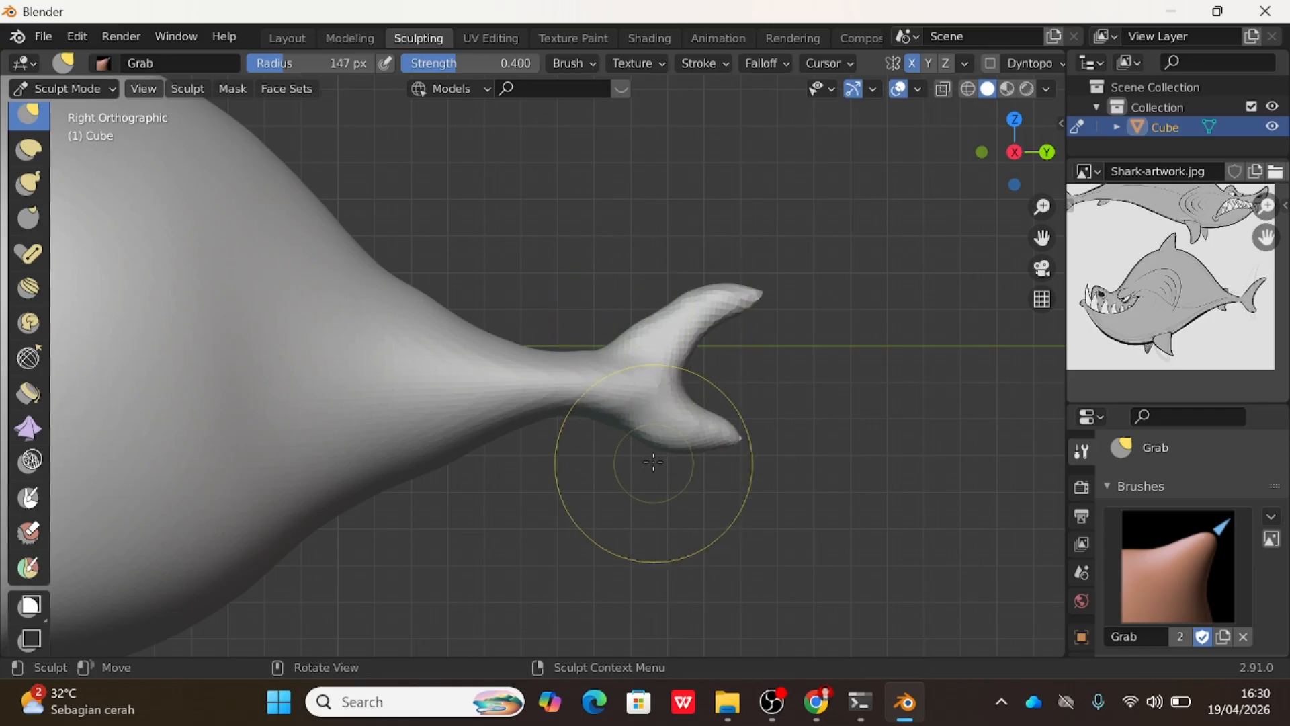
{"action": "left_click_drag", "start_coordinate": [650, 442], "coordinate": [720, 444]}
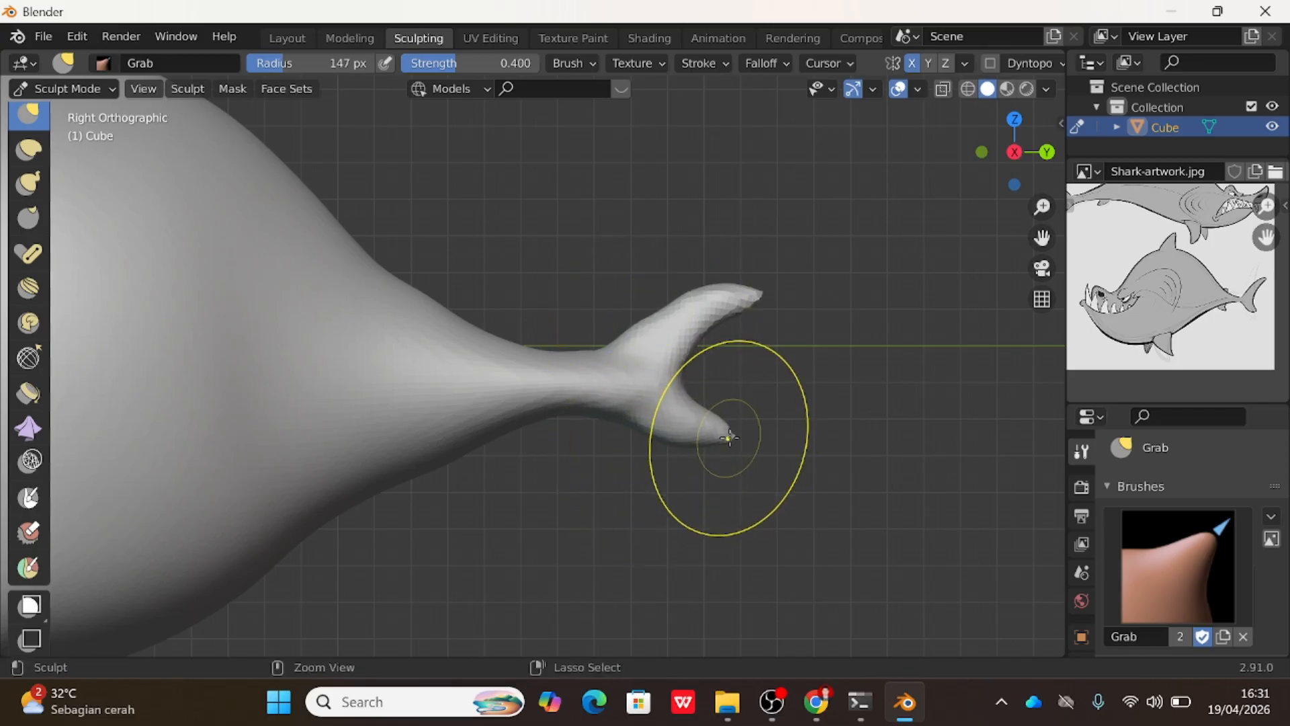
{"action": "left_click_drag", "start_coordinate": [707, 291], "coordinate": [660, 317]}
Refine the transition from the rear of the body into the narrow tail stem with Grab.
{"action": "scroll", "coordinate": [661, 318], "scroll_direction": "down", "scroll_amount": 2}
{"action": "scroll", "coordinate": [709, 303], "scroll_direction": "down", "scroll_amount": 3}
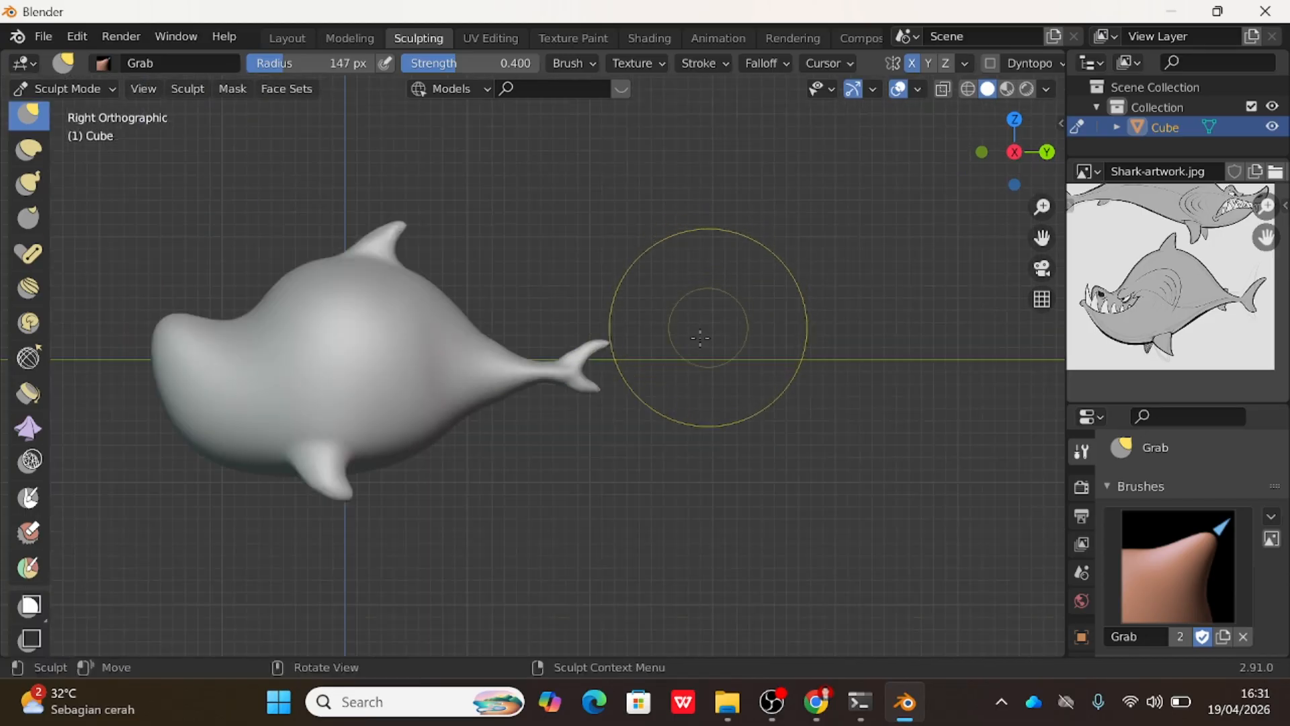
{"action": "middle_click_drag", "start_coordinate": [610, 299], "coordinate": [761, 301], "text": "shift"}
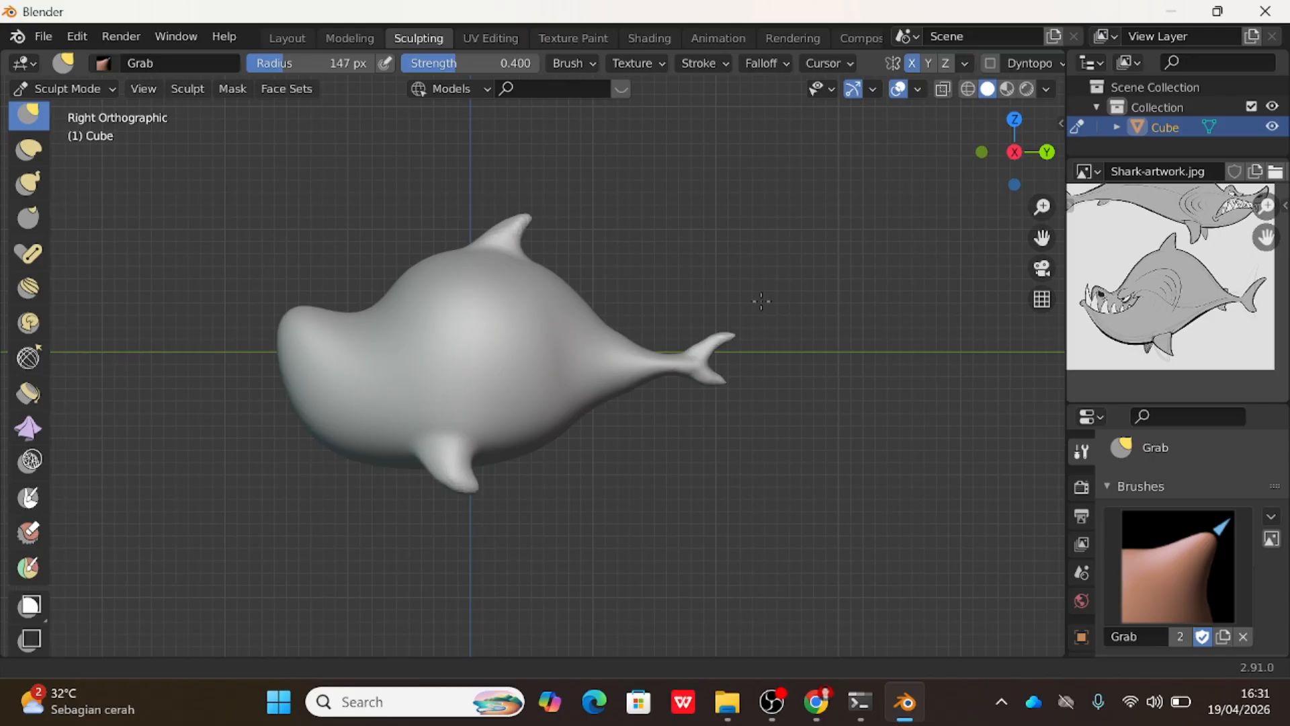
{"action": "scroll", "coordinate": [707, 369], "scroll_direction": "up", "scroll_amount": 1}
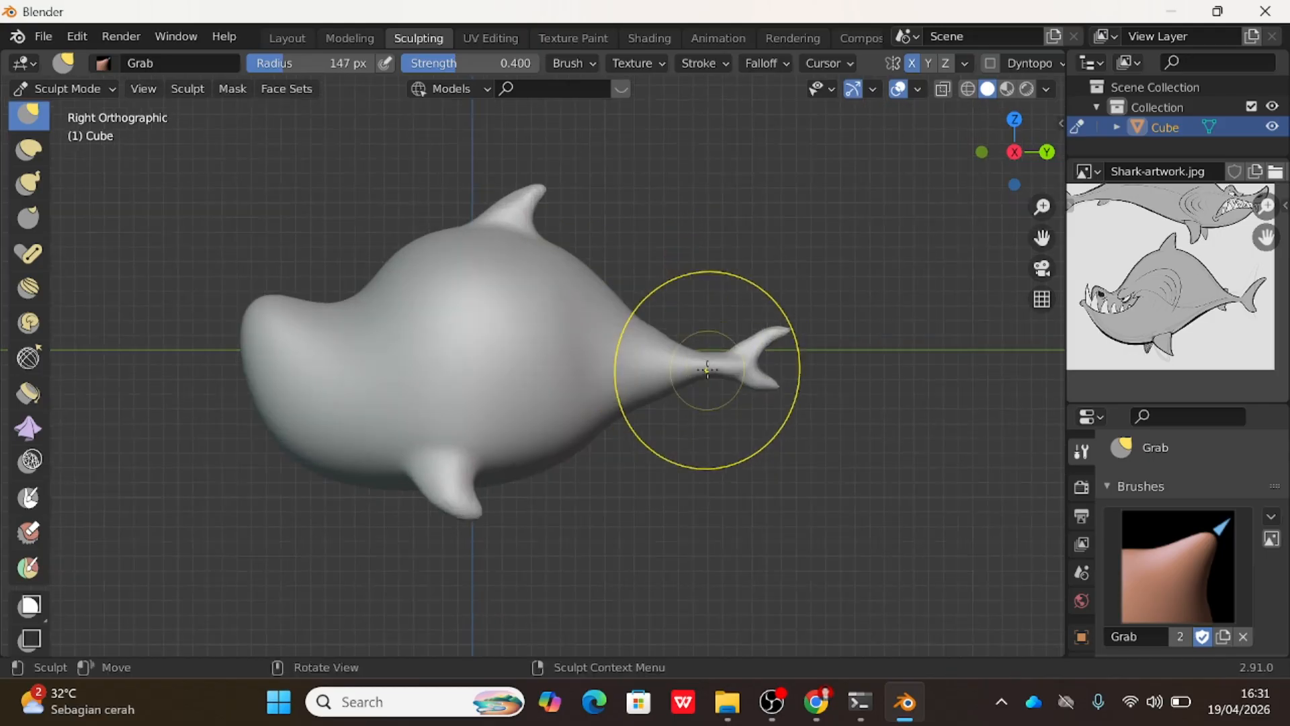
{"action": "scroll", "coordinate": [707, 369], "scroll_direction": "up", "scroll_amount": 1}
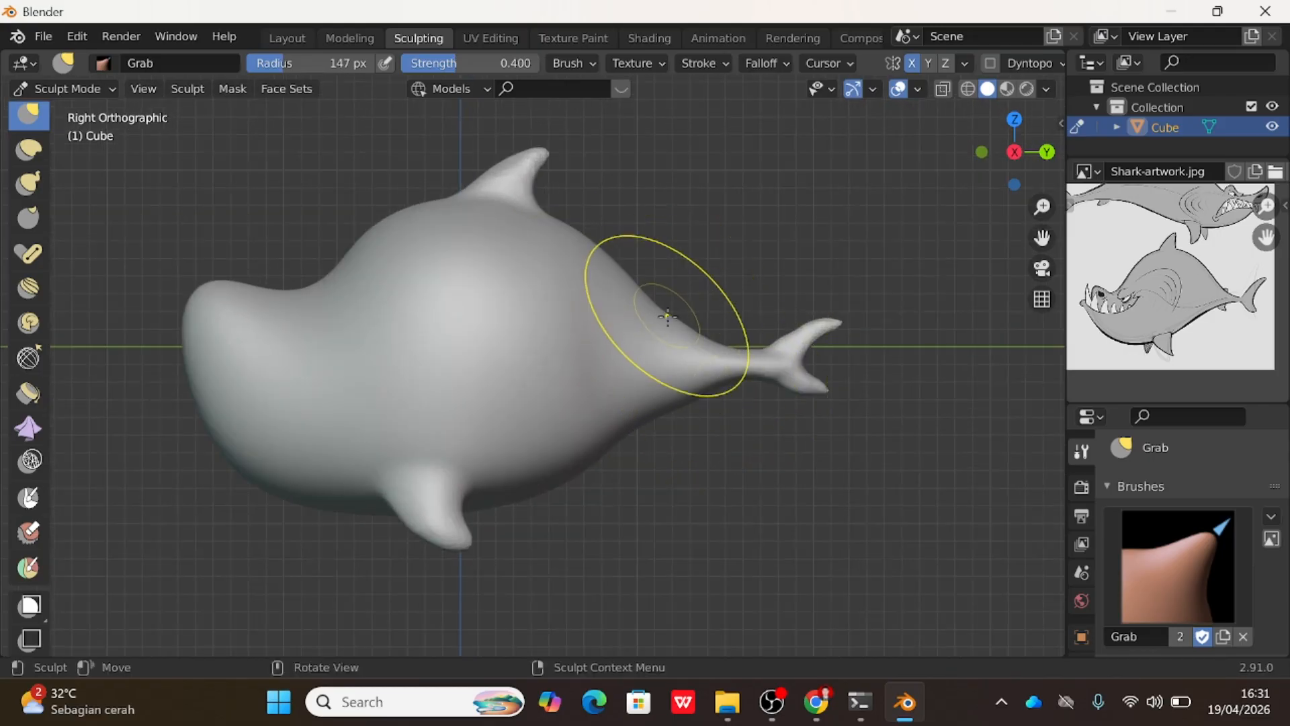
{"action": "left_click_drag", "start_coordinate": [666, 315], "coordinate": [668, 323]}
{"action": "left_click_drag", "start_coordinate": [704, 371], "coordinate": [740, 378]}
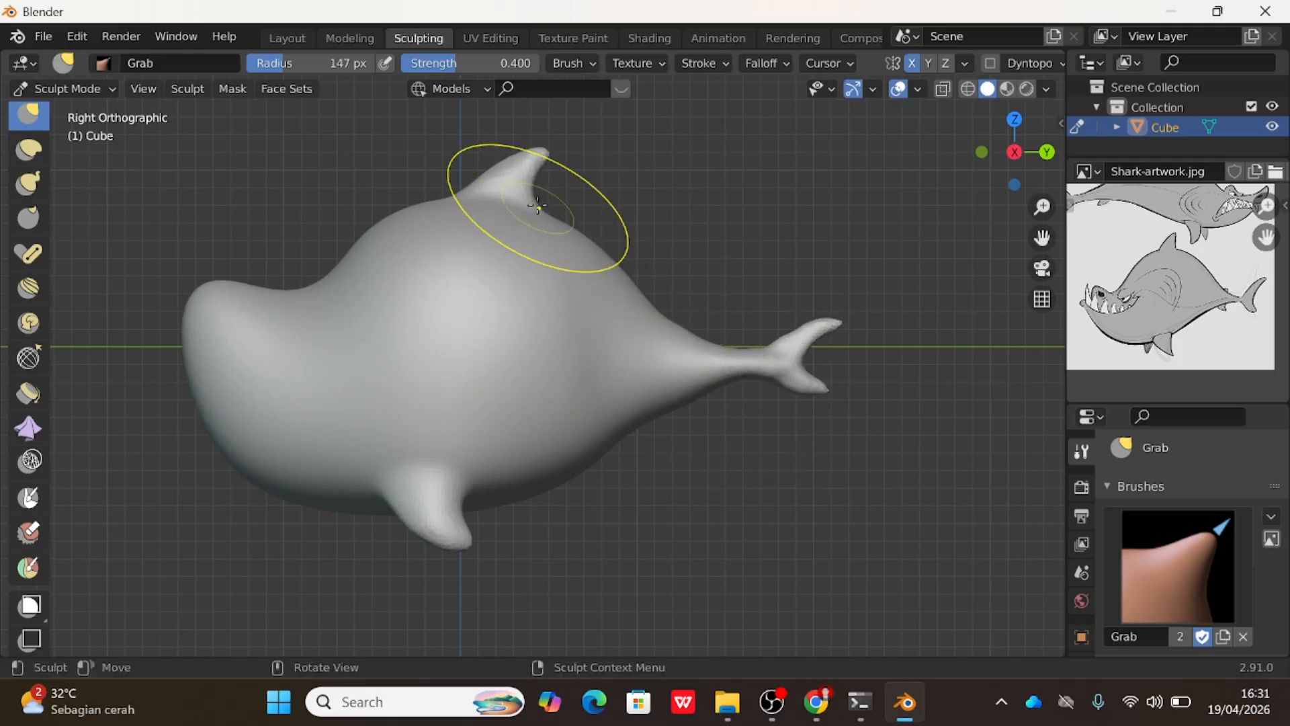
{"action": "left_click", "coordinate": [516, 166], "text": "ctrl"}
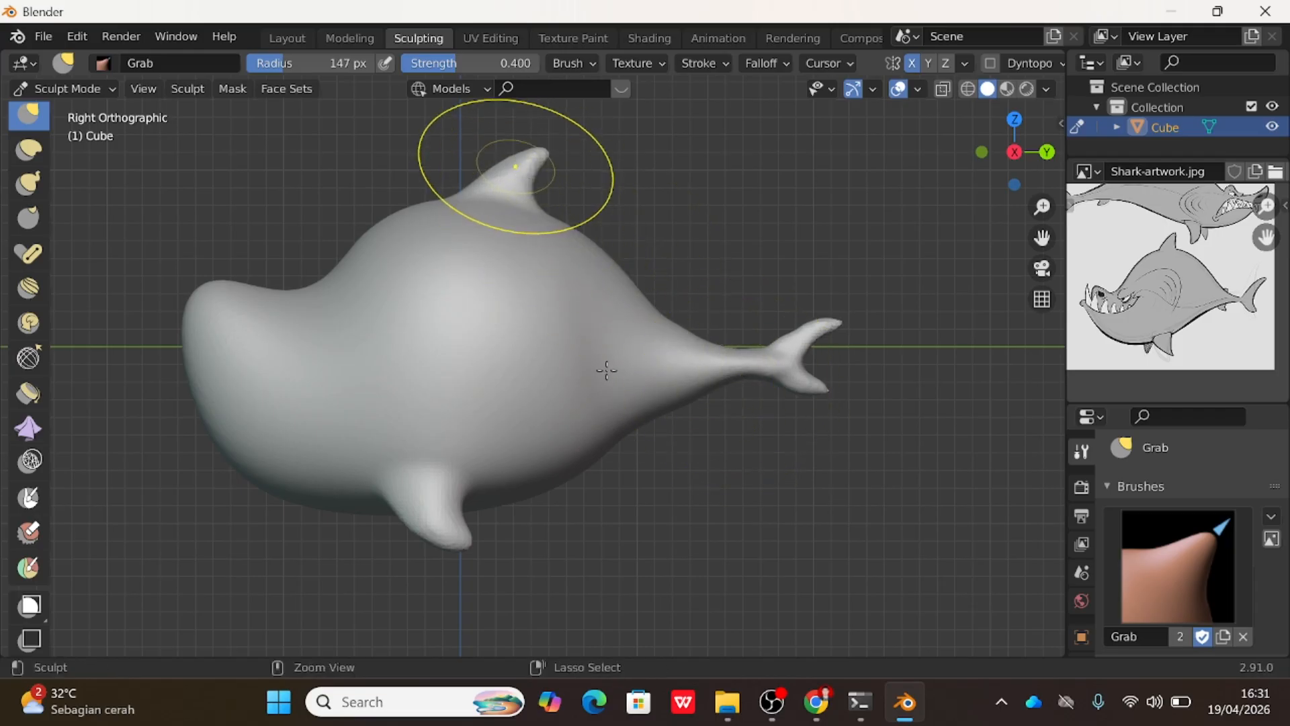
Reshape the outer curve of the upper tail-fin lobe and its base with Grab, undoing the unwanted stroke.
{"action": "scroll", "coordinate": [872, 368], "scroll_direction": "up", "scroll_amount": 1}
{"action": "scroll", "coordinate": [872, 368], "scroll_direction": "up", "scroll_amount": 3}
{"action": "middle_click_drag", "start_coordinate": [872, 367], "coordinate": [485, 361], "text": "shift"}
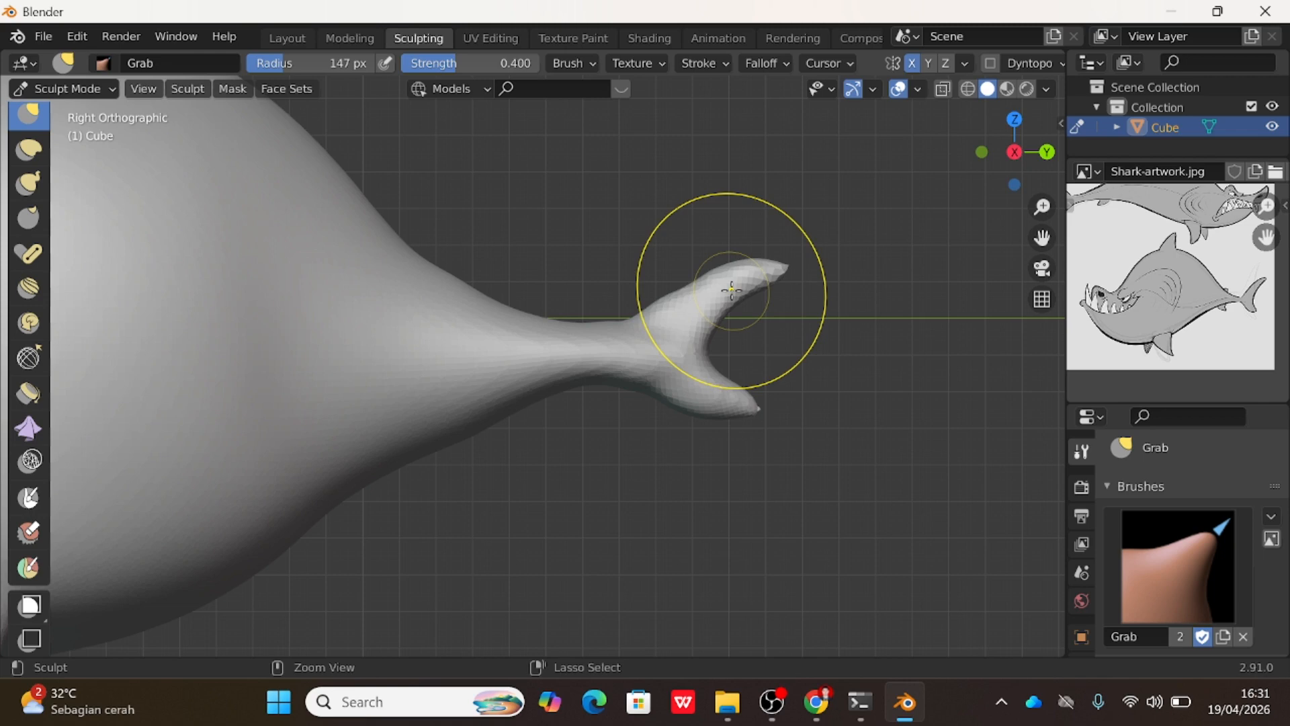
{"action": "left_click_drag", "start_coordinate": [729, 290], "coordinate": [717, 298]}
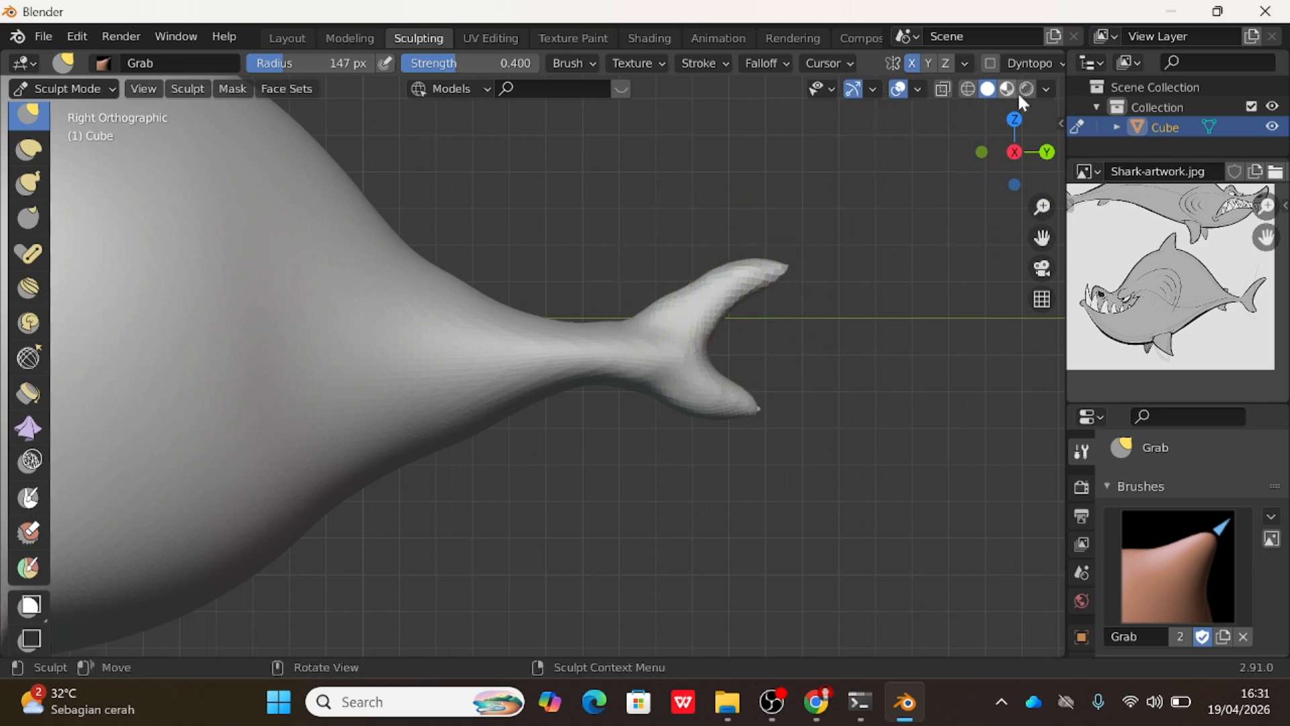
{"action": "scroll", "coordinate": [1008, 58], "scroll_direction": "down", "scroll_amount": 5}
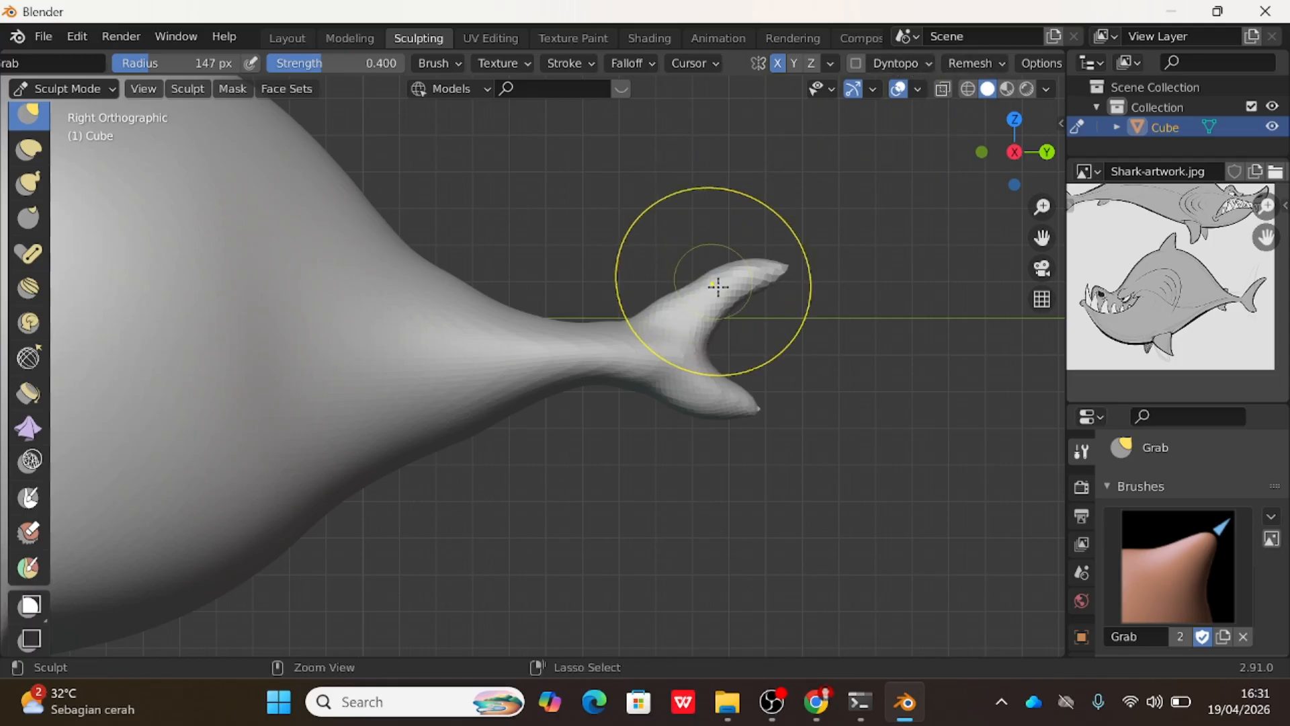
{"action": "middle_click_drag", "start_coordinate": [721, 297], "coordinate": [754, 266], "text": "ctrl"}
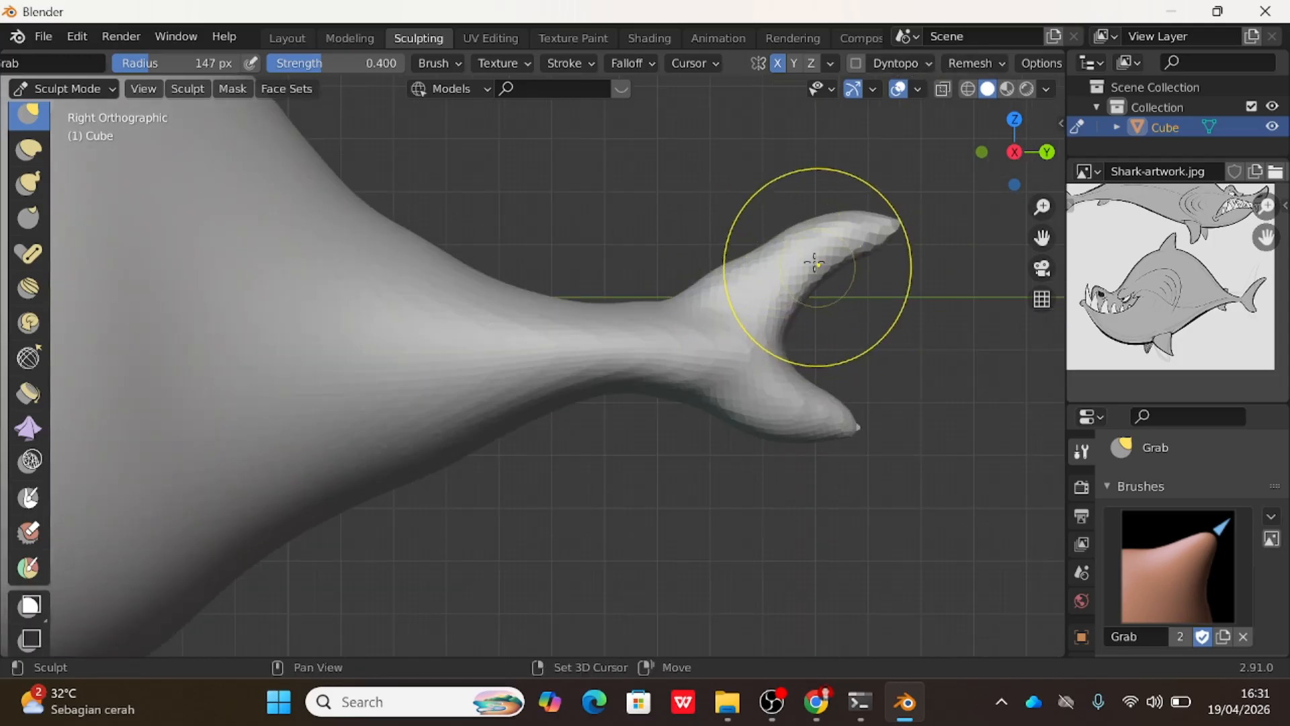
{"action": "mouse_move", "coordinate": [809, 251]}
{"action": "left_mouse_down"}
{"action": "mouse_move", "coordinate": [823, 249]}
{"action": "mouse_move", "coordinate": [791, 215]}
{"action": "left_mouse_up"}
{"action": "key", "text": "ctrl+z"}
{"action": "left_click_drag", "start_coordinate": [741, 260], "coordinate": [730, 237]}
Thin both sides of the tail fin with Grab, working from the back view and a raised rear angle.
{"action": "scroll", "coordinate": [773, 346], "scroll_direction": "down", "scroll_amount": 5}
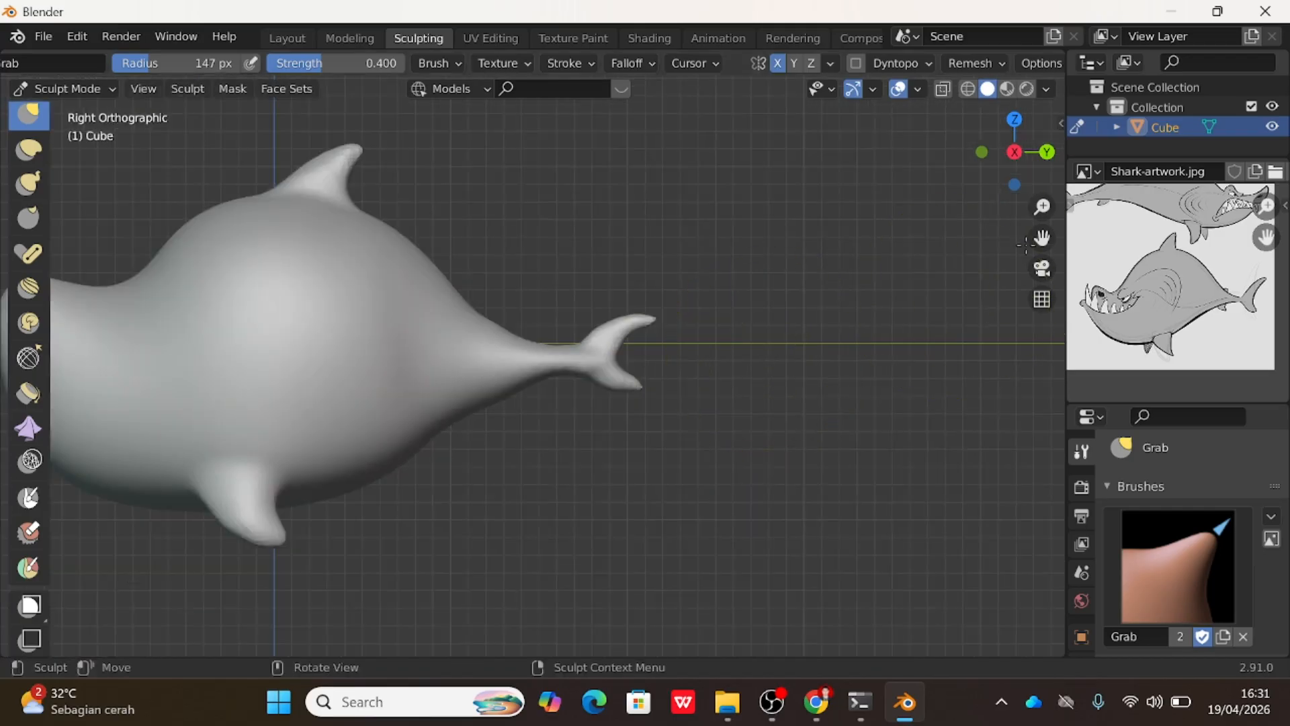
{"action": "left_click", "coordinate": [1038, 155]}
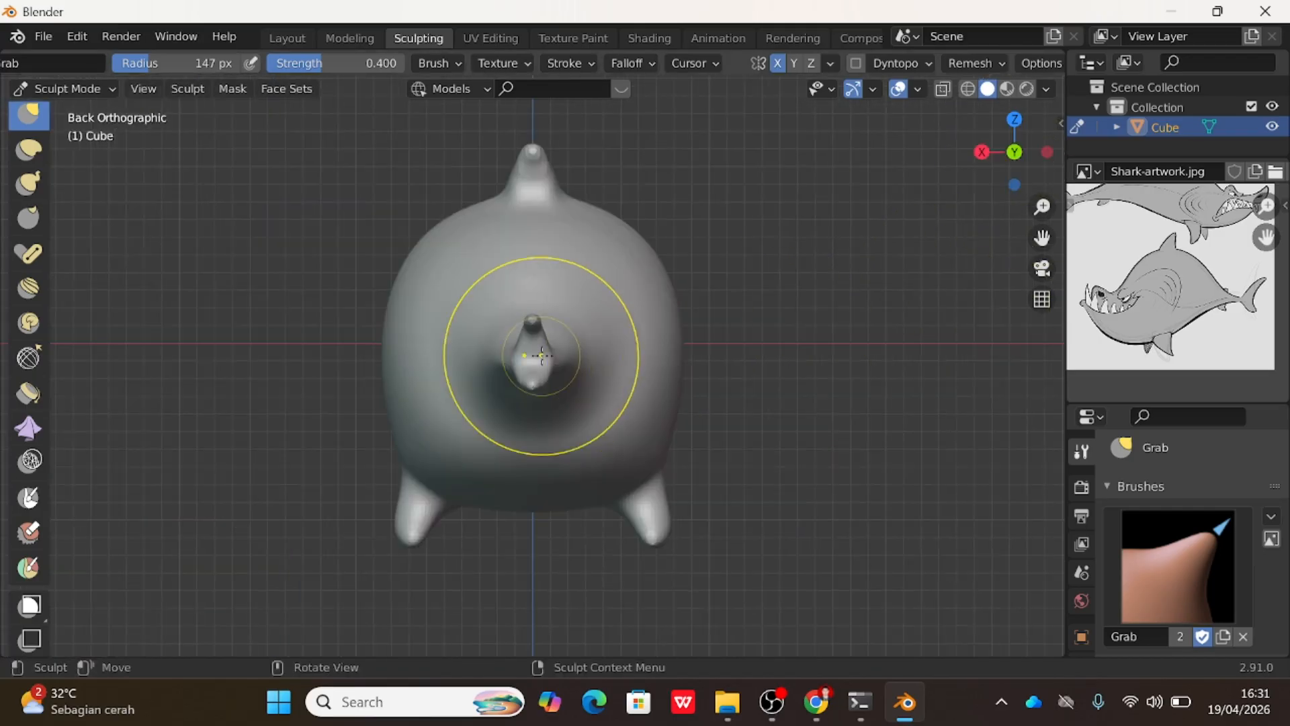
{"action": "left_click_drag", "start_coordinate": [555, 375], "coordinate": [546, 359]}
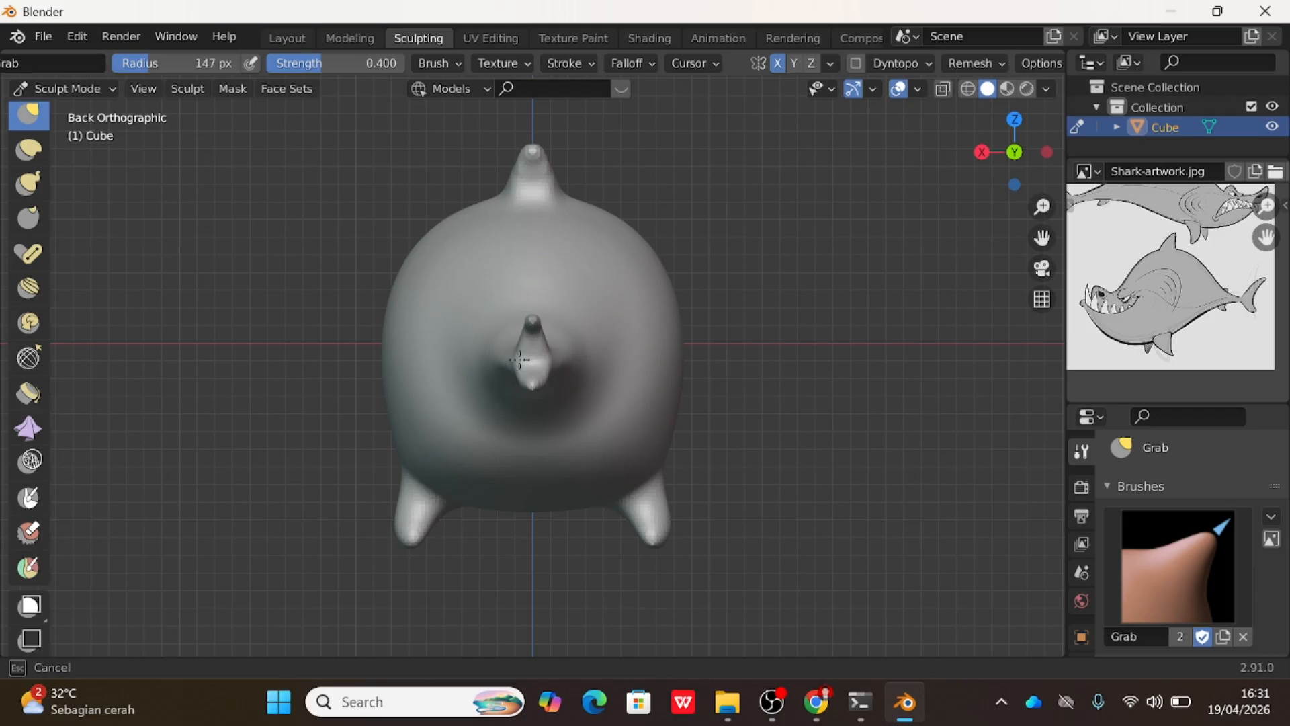
{"action": "left_click_drag", "start_coordinate": [467, 350], "coordinate": [471, 351]}
{"action": "mouse_move", "coordinate": [512, 354]}
{"action": "middle_mouse_down"}
{"action": "mouse_move", "coordinate": [597, 365]}
{"action": "mouse_move", "coordinate": [556, 374]}
{"action": "mouse_move", "coordinate": [546, 363]}
{"action": "middle_mouse_up"}
{"action": "scroll", "coordinate": [609, 370], "scroll_direction": "up", "scroll_amount": 2}
{"action": "mouse_move", "coordinate": [546, 363]}
{"action": "left_mouse_down"}
{"action": "mouse_move", "coordinate": [562, 403]}
{"action": "mouse_move", "coordinate": [553, 417]}
{"action": "mouse_move", "coordinate": [547, 403]}
{"action": "left_mouse_up"}
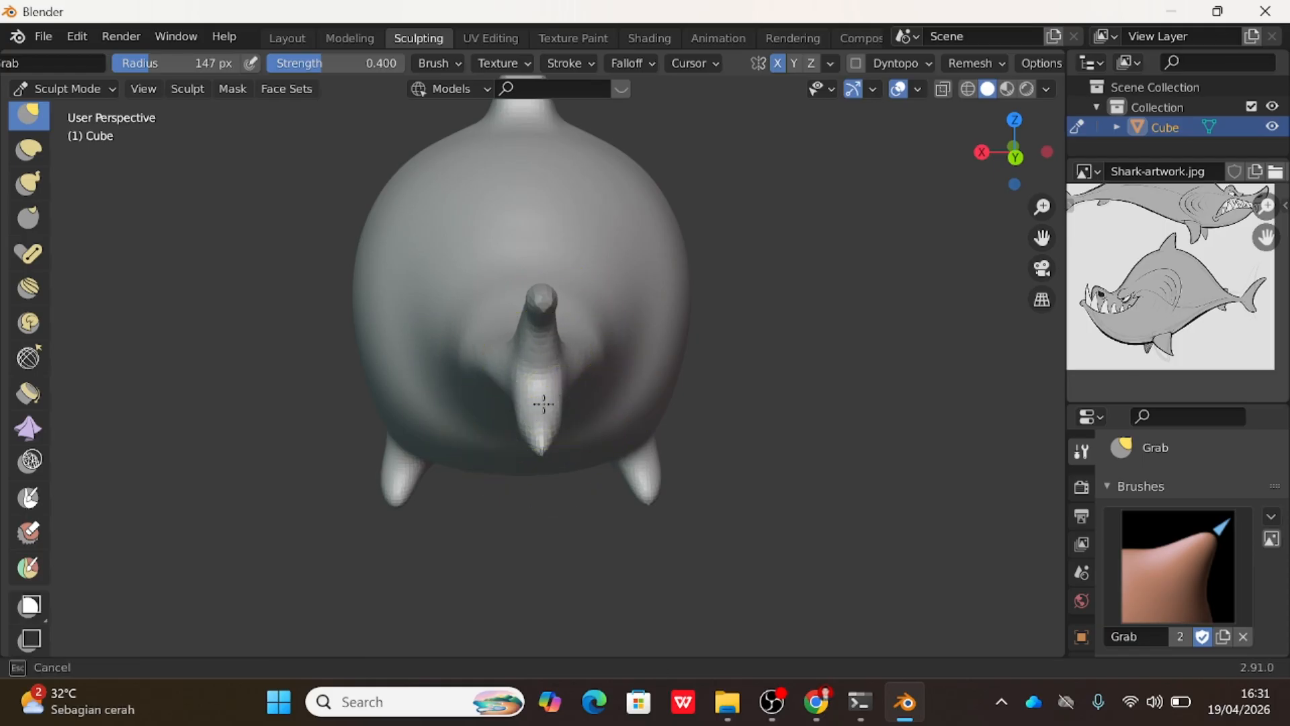
{"action": "left_click_drag", "start_coordinate": [452, 390], "coordinate": [461, 389]}
Adjust the upper and lower tail-fin lobes from an angled side view with Grab and remesh the shark.
{"action": "middle_click_drag", "start_coordinate": [622, 373], "coordinate": [714, 363]}
{"action": "left_click_drag", "start_coordinate": [711, 283], "coordinate": [706, 277]}
{"action": "left_click_drag", "start_coordinate": [699, 281], "coordinate": [694, 276]}
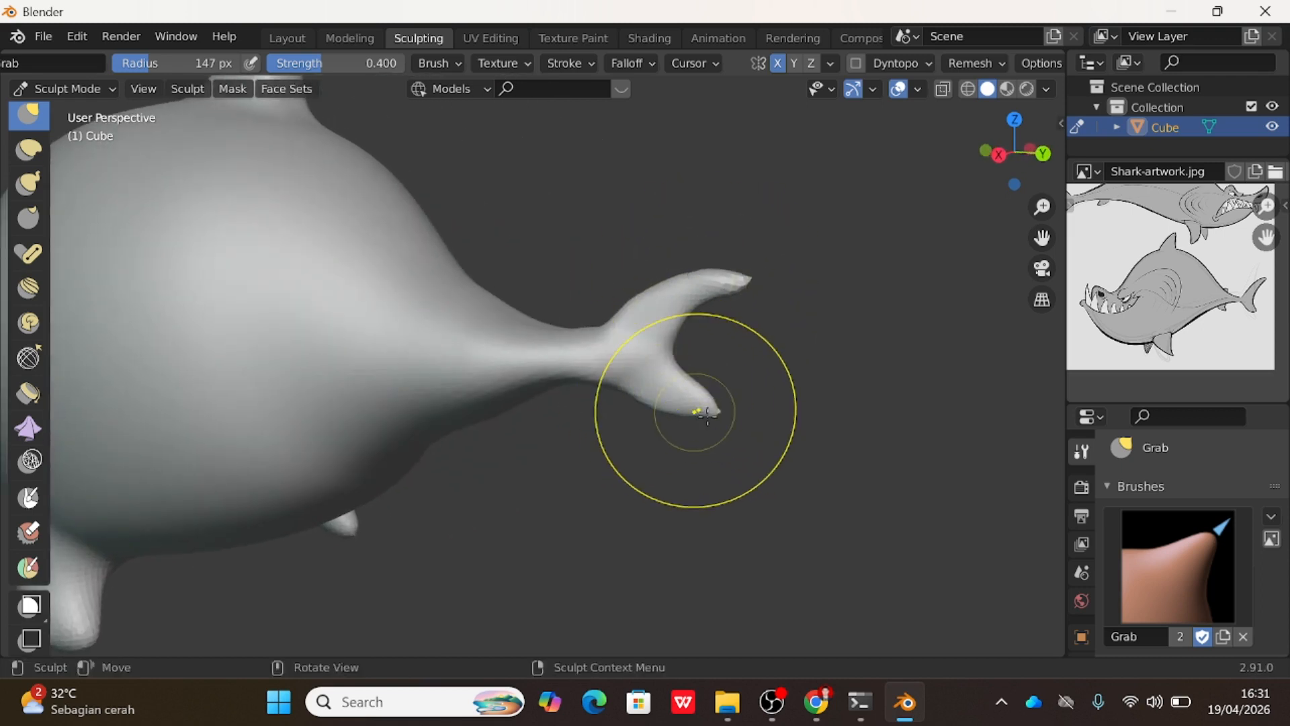
{"action": "mouse_move", "coordinate": [716, 413]}
{"action": "left_mouse_down", "text": "ctrl"}
{"action": "mouse_move", "coordinate": [752, 397]}
{"action": "mouse_move", "coordinate": [716, 410]}
{"action": "left_mouse_up", "text": "ctrl"}
{"action": "key", "text": "ctrl+r"}
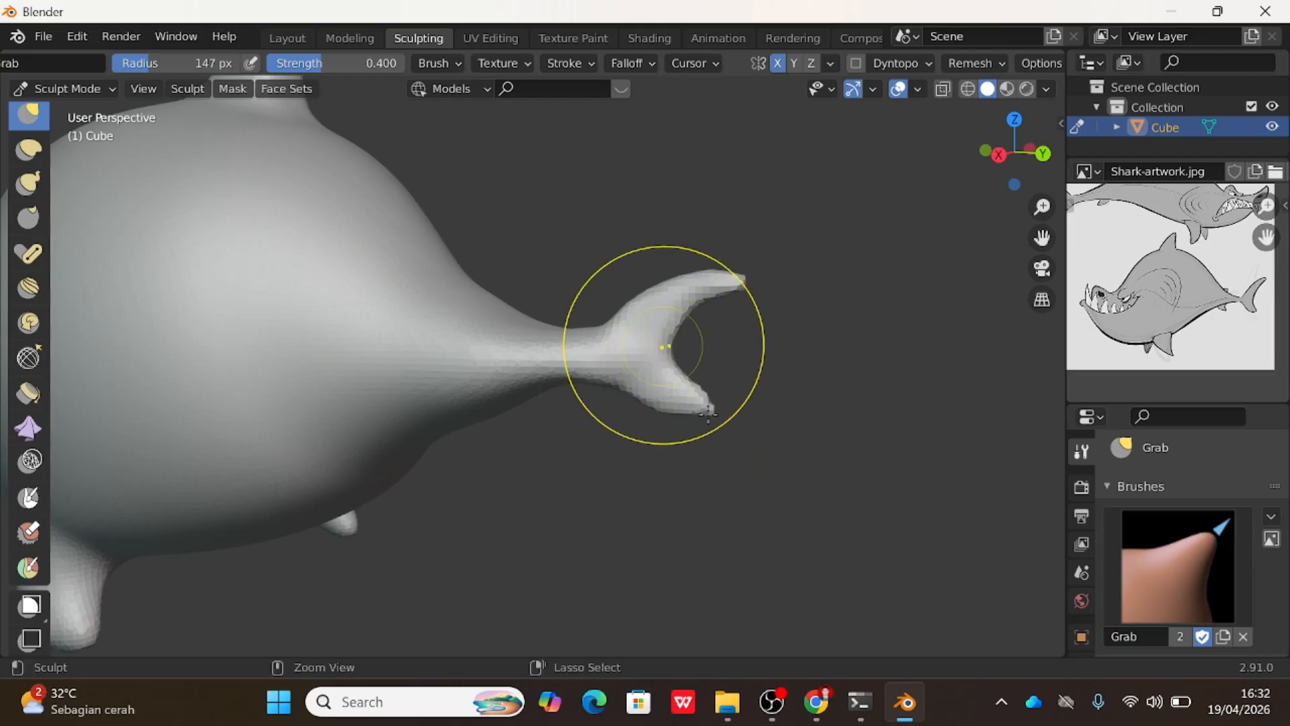
Touch up the tip of the lower tail-fin lobe and switch to the right orthographic view.
{"action": "left_click_drag", "start_coordinate": [711, 411], "coordinate": [708, 405], "text": "ctrl"}
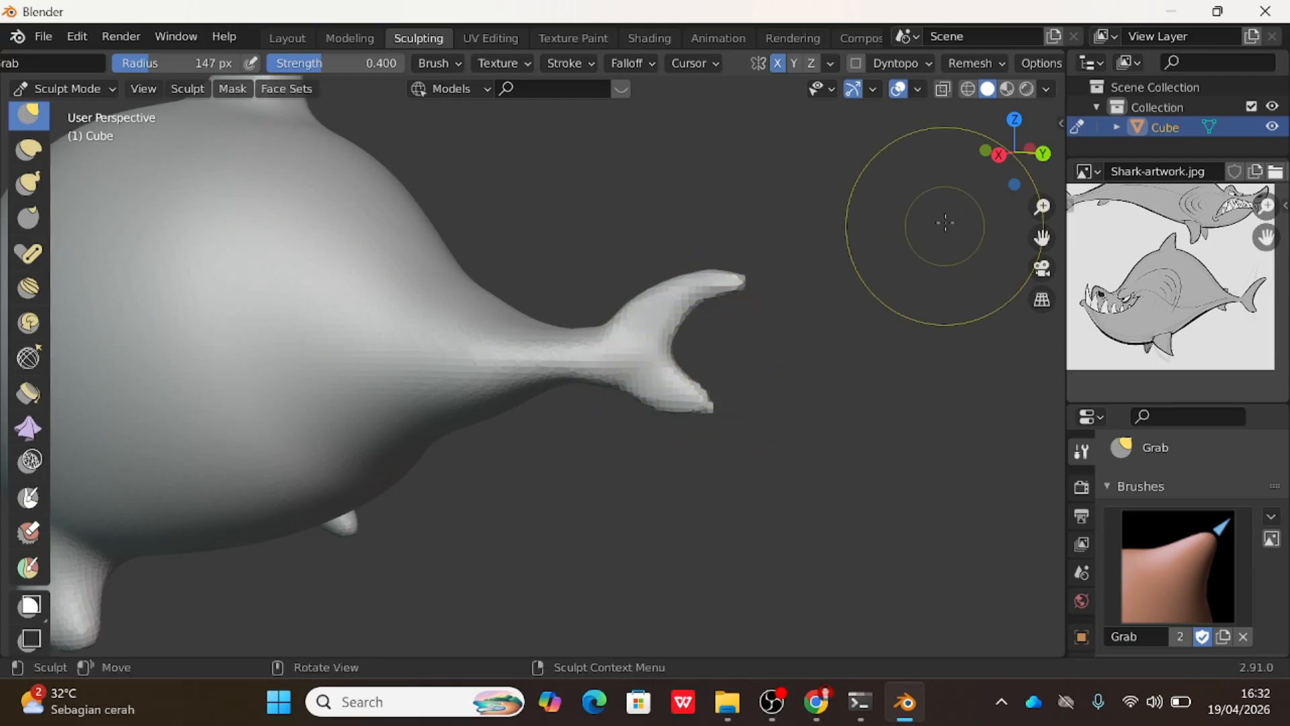
{"action": "left_click", "coordinate": [999, 155]}
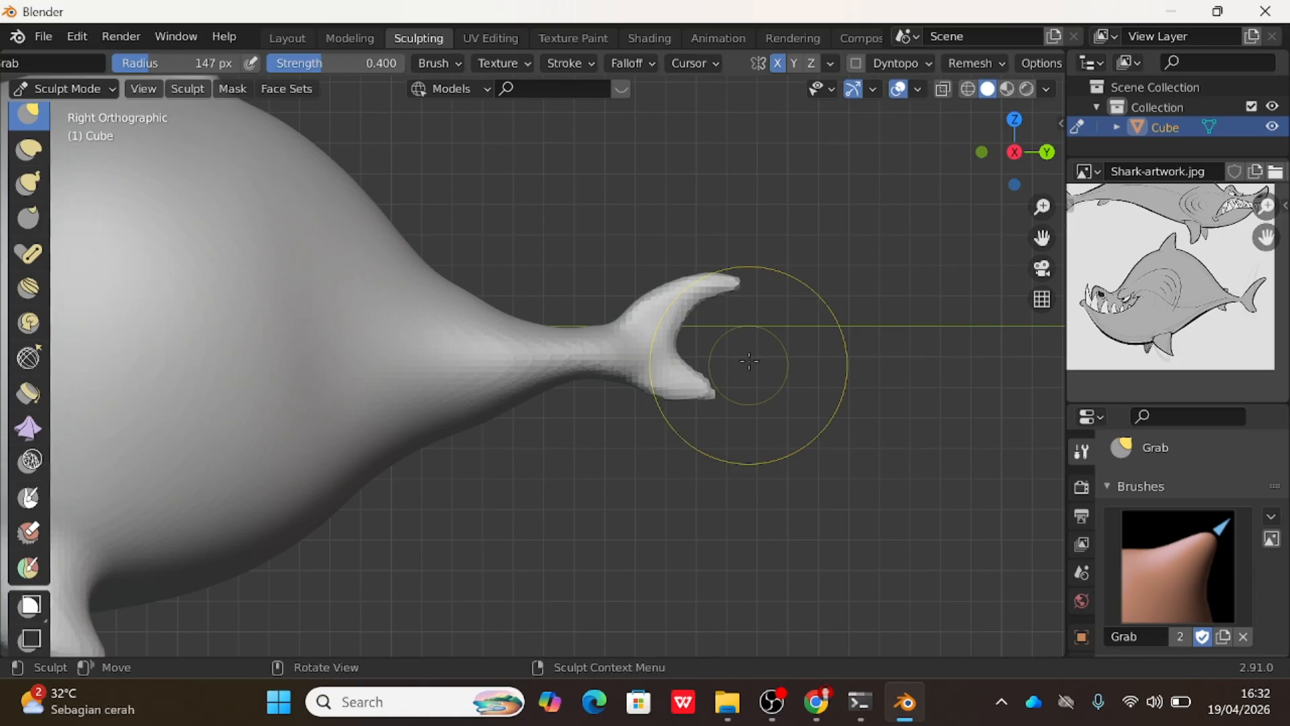
Try to smooth the tail stem and tail fin using the Mesh Filter with the Smooth filter type.
{"action": "scroll", "coordinate": [25, 191], "scroll_direction": "up", "scroll_amount": 1}
{"action": "scroll", "coordinate": [25, 192], "scroll_direction": "up", "scroll_amount": 2}
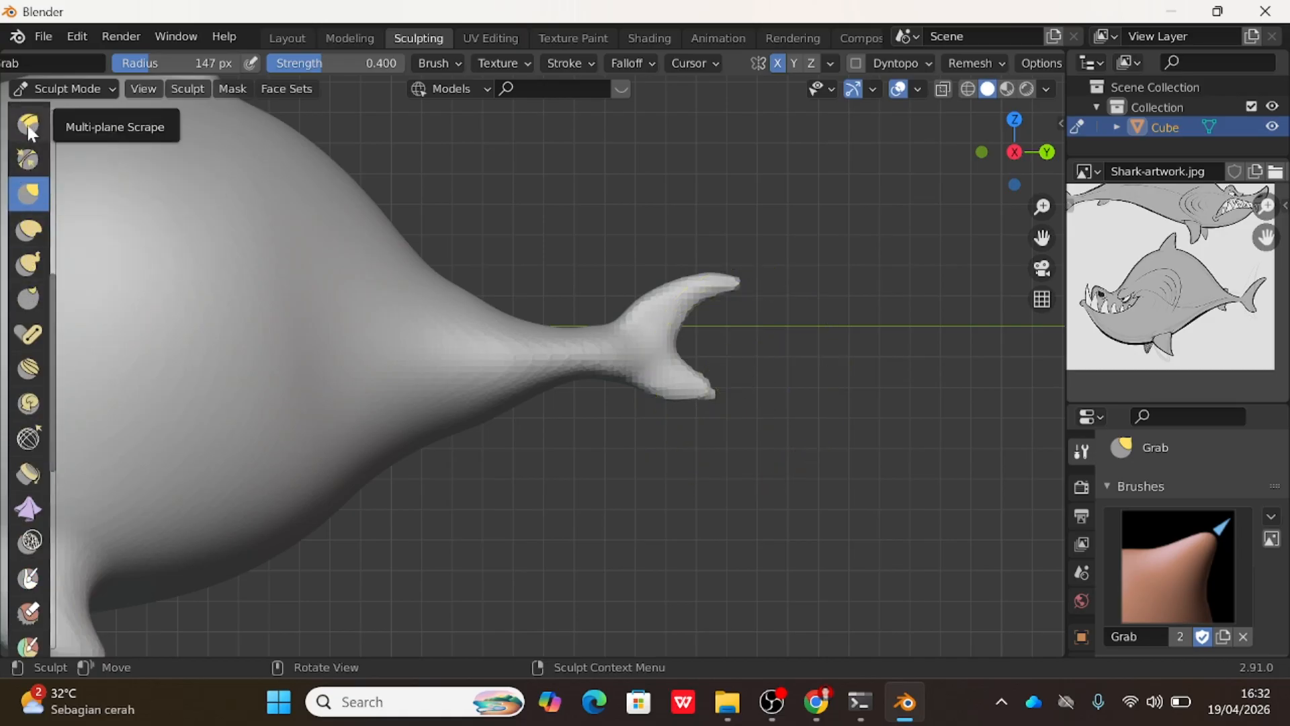
{"action": "scroll", "coordinate": [22, 552], "scroll_direction": "down", "scroll_amount": 2}
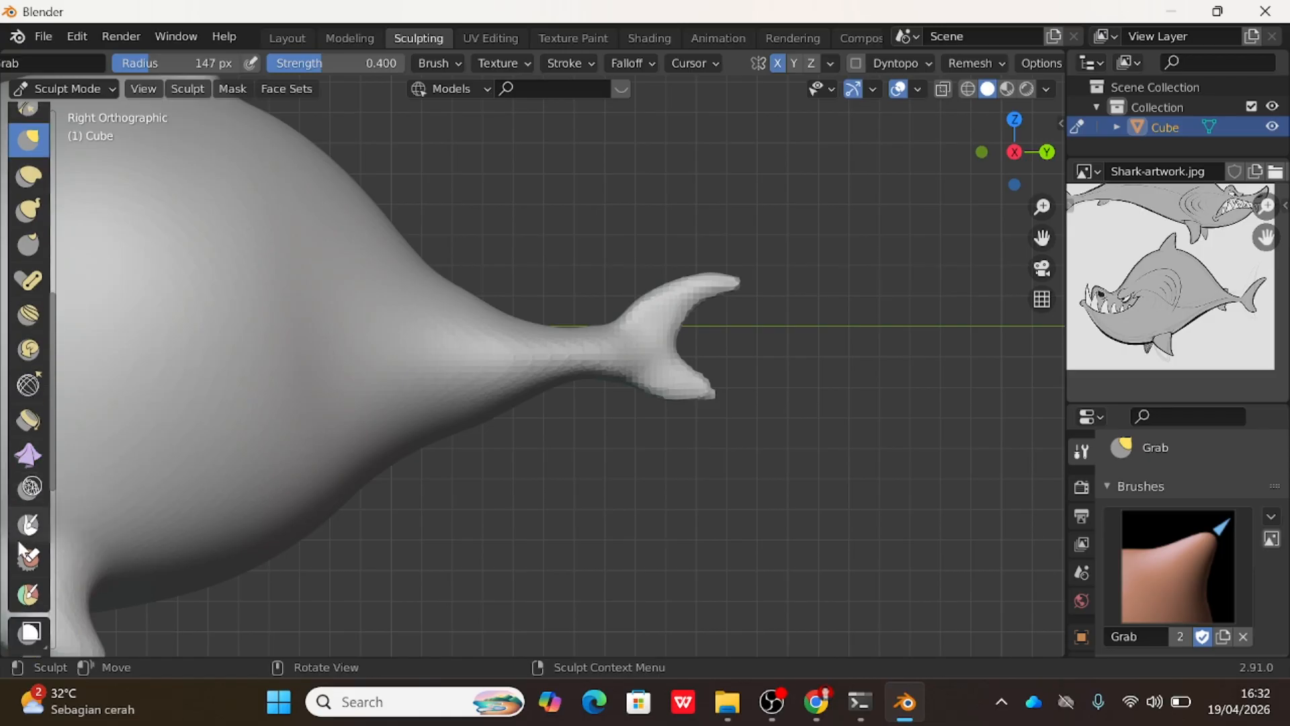
{"action": "scroll", "coordinate": [24, 535], "scroll_direction": "down", "scroll_amount": 4}
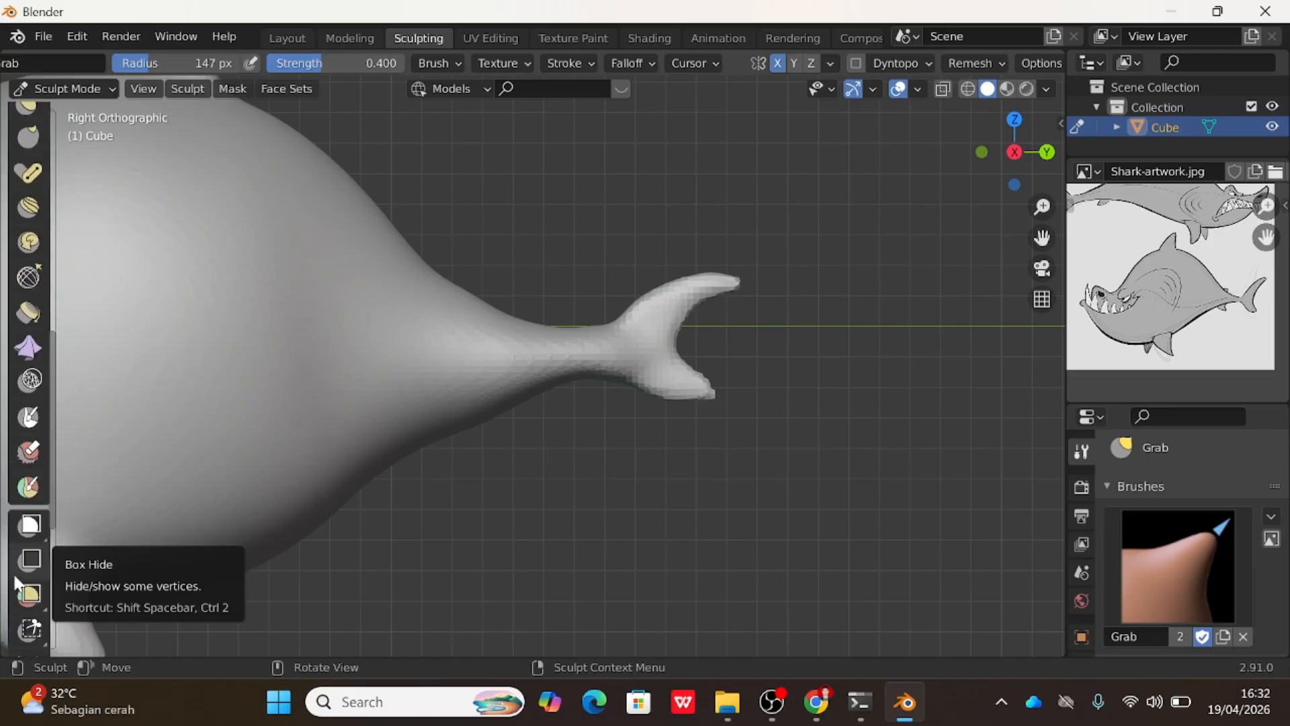
{"action": "scroll", "coordinate": [27, 536], "scroll_direction": "down", "scroll_amount": 2}
{"action": "scroll", "coordinate": [29, 540], "scroll_direction": "down", "scroll_amount": 4}
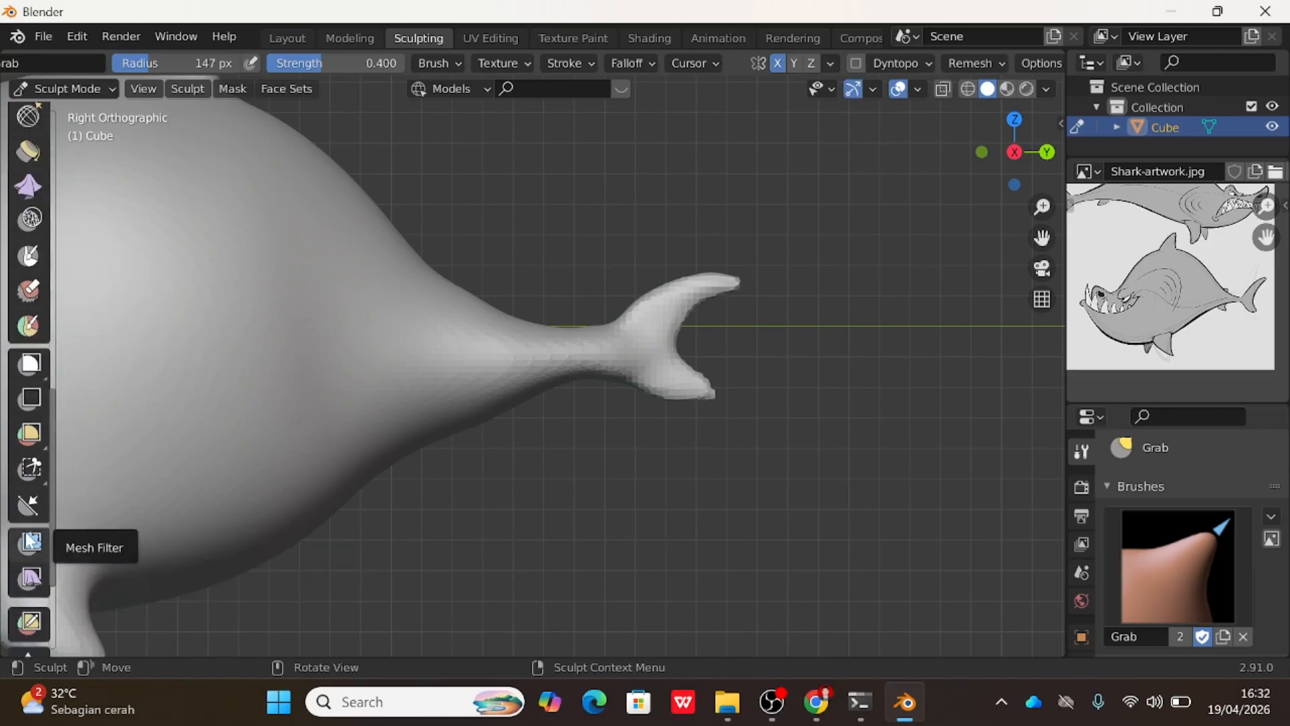
{"action": "scroll", "coordinate": [30, 541], "scroll_direction": "down", "scroll_amount": 2}
{"action": "left_click", "coordinate": [29, 489]}
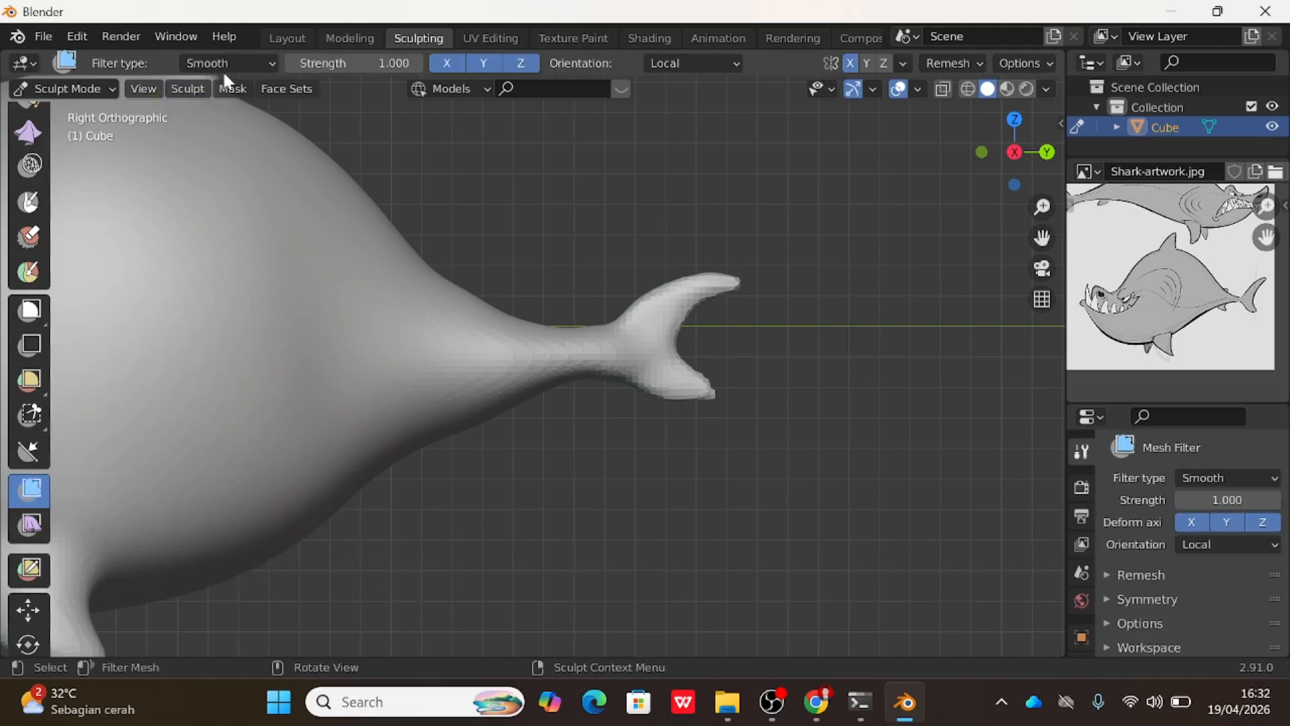
{"action": "left_click", "coordinate": [261, 62]}
{"action": "left_click", "coordinate": [252, 84]}
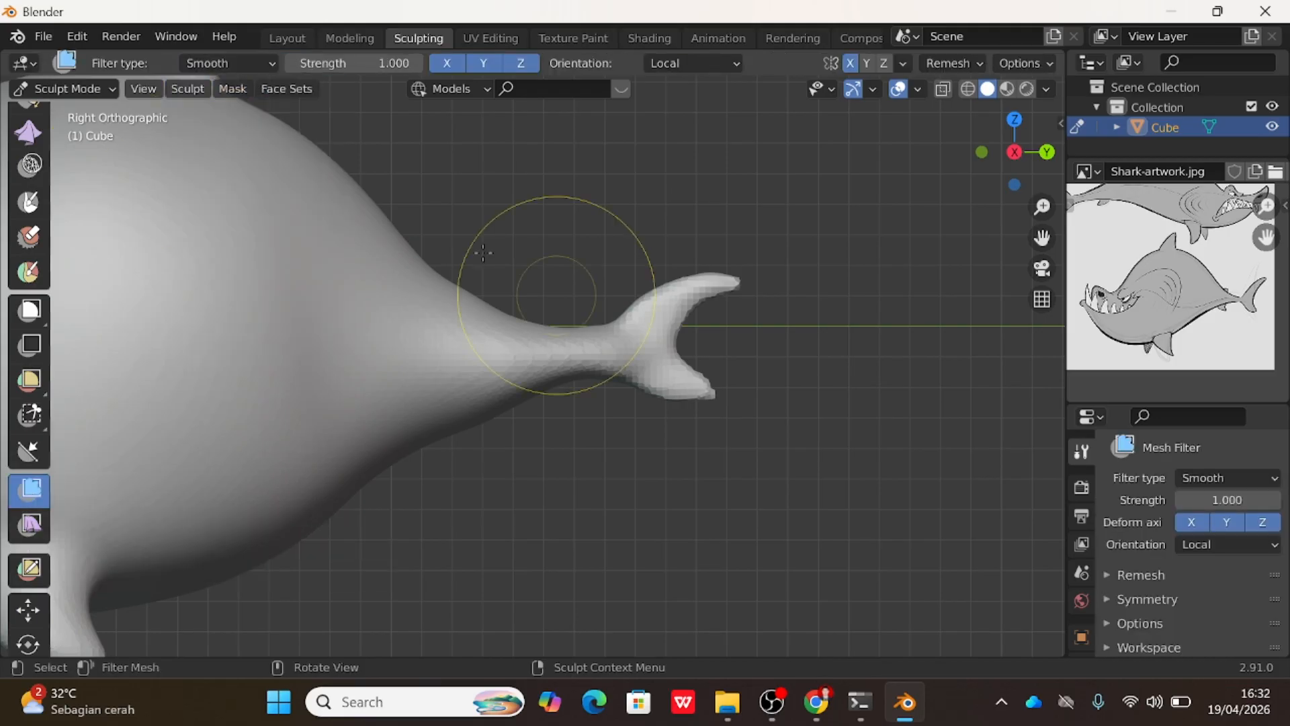
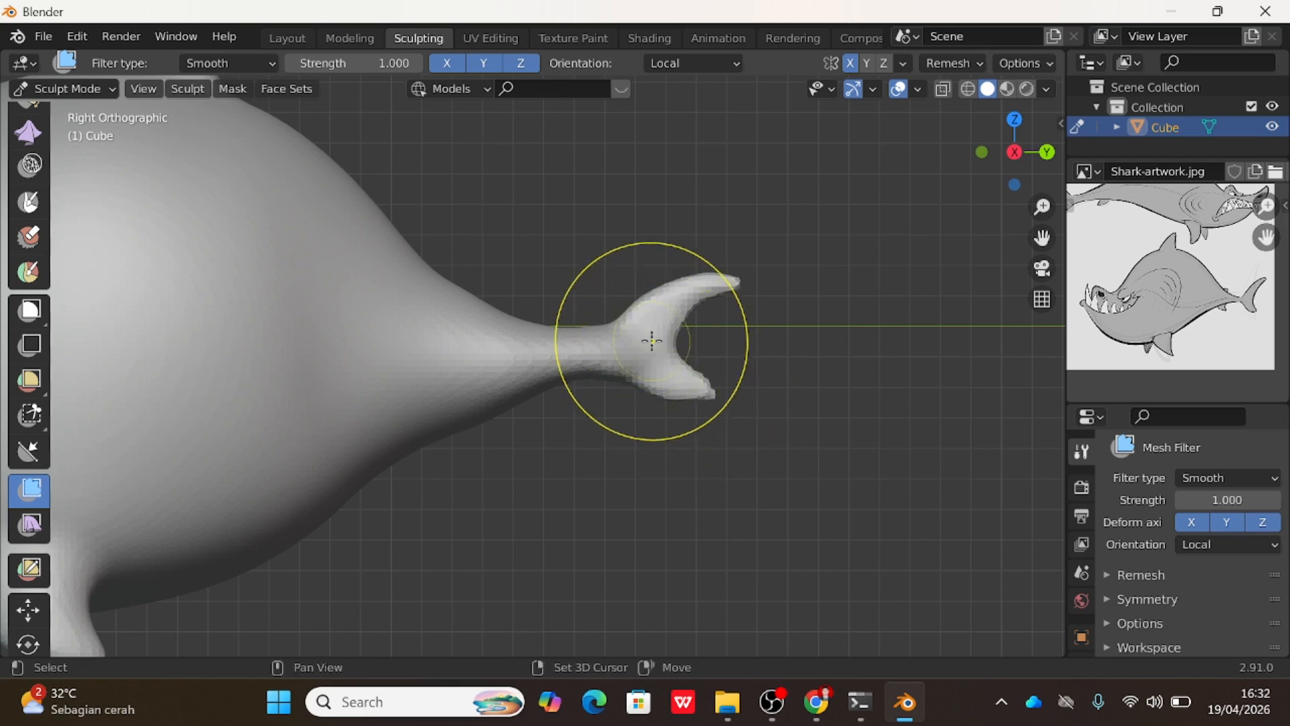
{"action": "left_click", "coordinate": [619, 354], "text": "shift"}
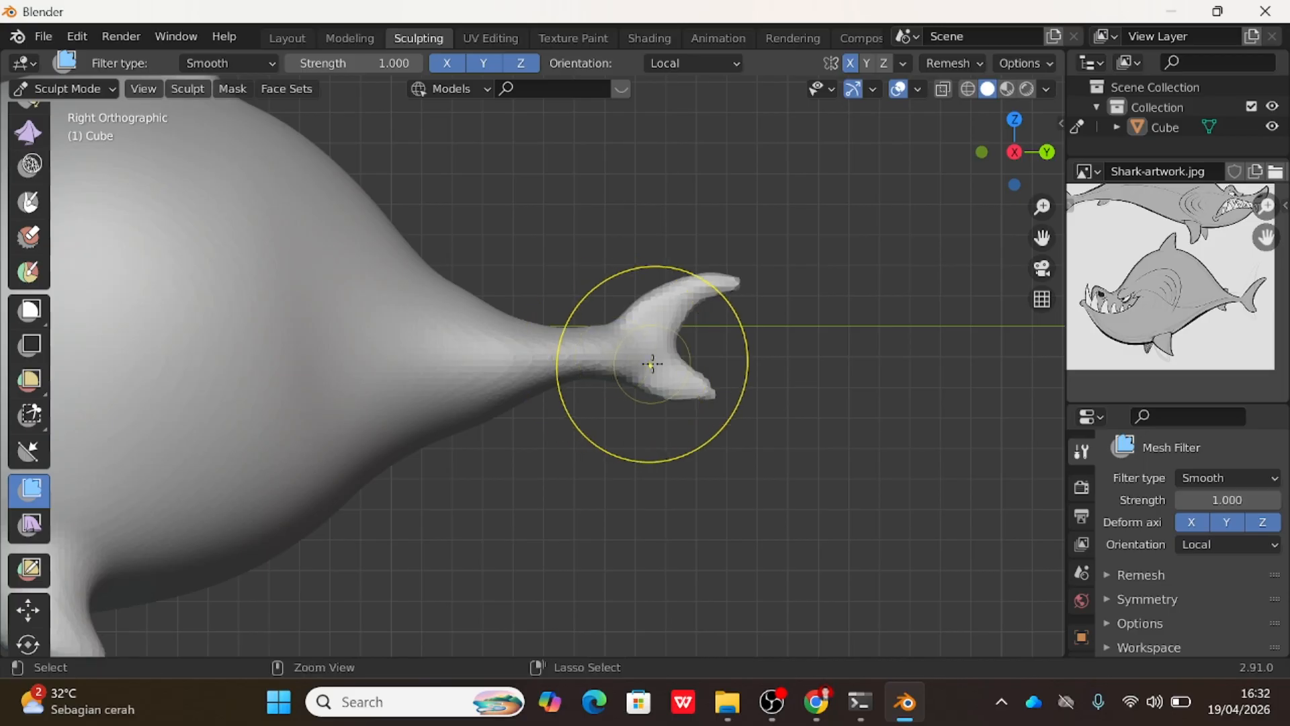
{"action": "scroll", "coordinate": [688, 290], "scroll_direction": "up", "scroll_amount": 2}
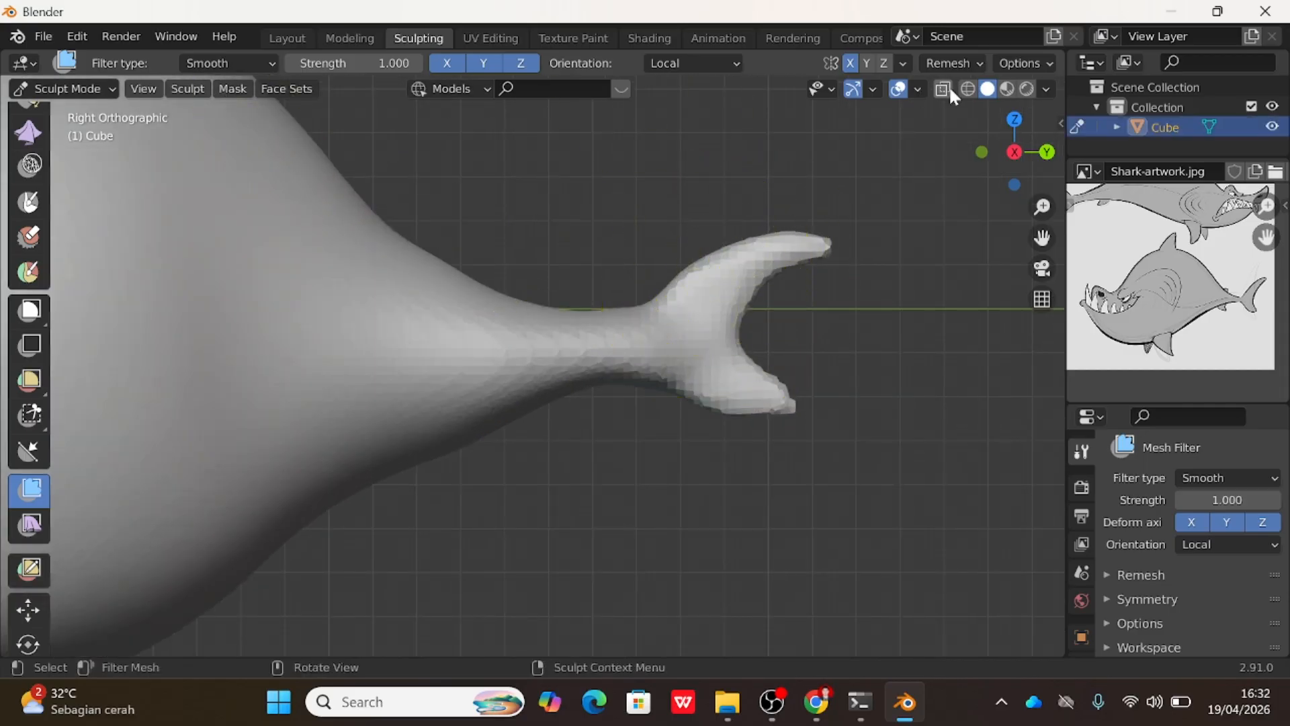
Toggle Smooth Normals in the remesh settings on and back off.
{"action": "left_click", "coordinate": [982, 64]}
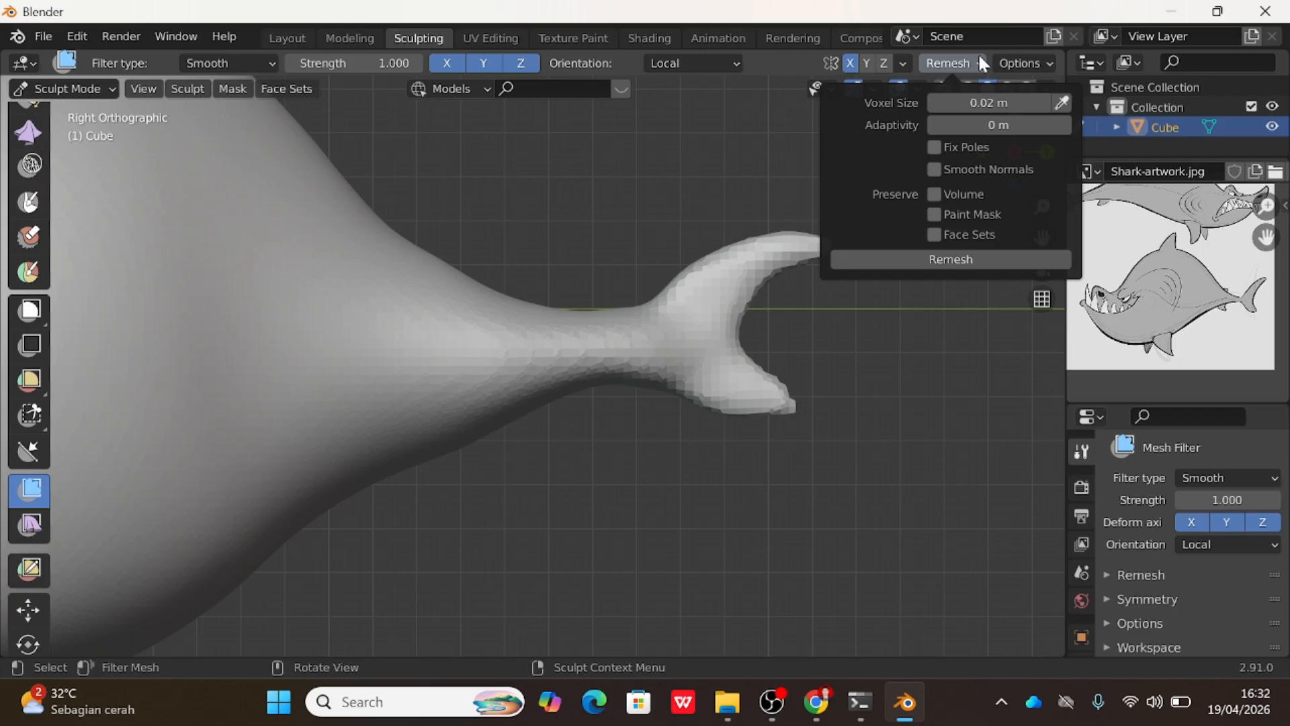
{"action": "left_click", "coordinate": [942, 167]}
{"action": "left_click", "coordinate": [976, 65]}
{"action": "left_click", "coordinate": [934, 168]}
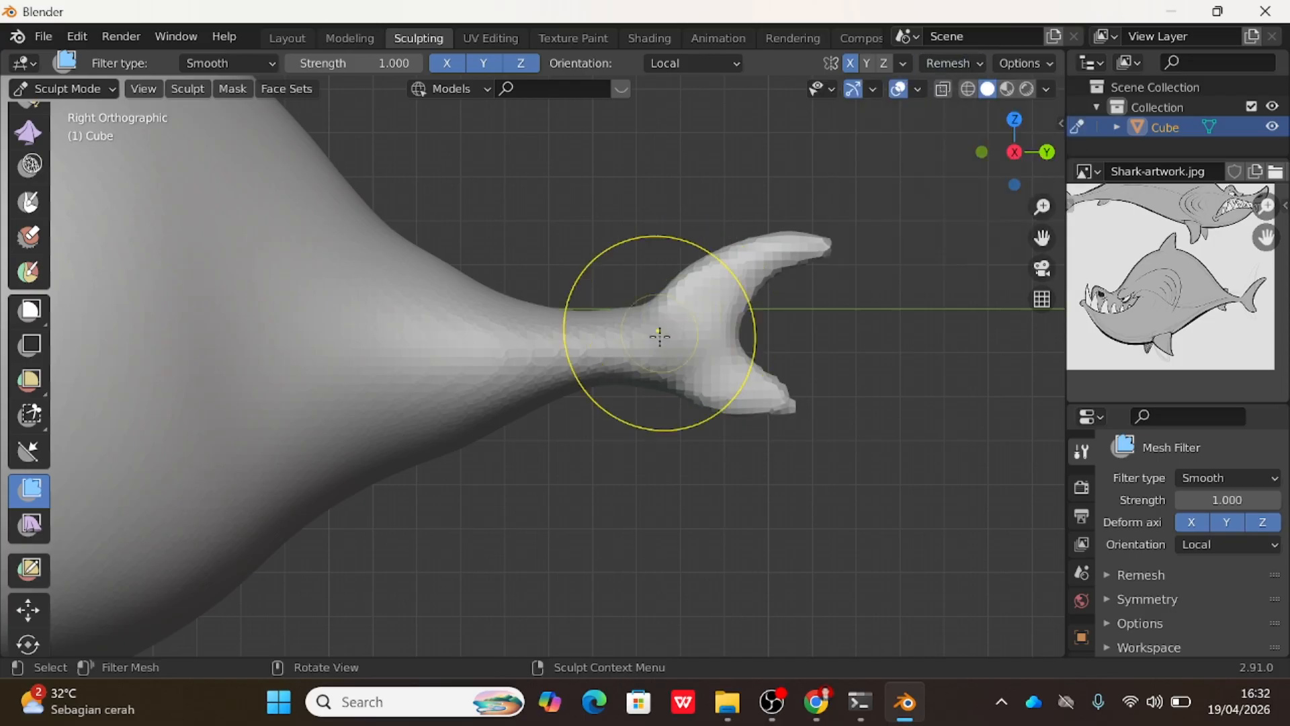
{"action": "scroll", "coordinate": [740, 356], "scroll_direction": "down", "scroll_amount": 3}
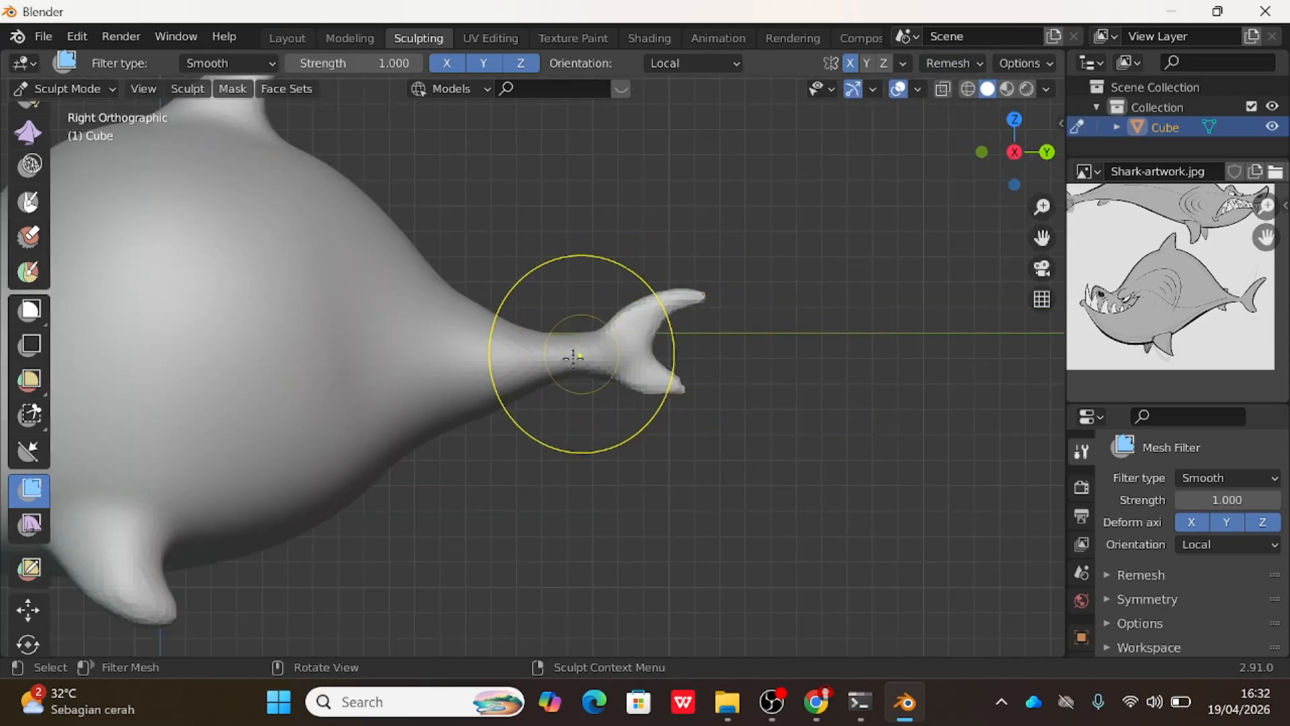
Return to the Grab brush and refine the narrow tail stem and the base of the lower tail-fin lobe.
{"action": "scroll", "coordinate": [24, 150], "scroll_direction": "up", "scroll_amount": 3}
{"action": "scroll", "coordinate": [24, 149], "scroll_direction": "up", "scroll_amount": 5}
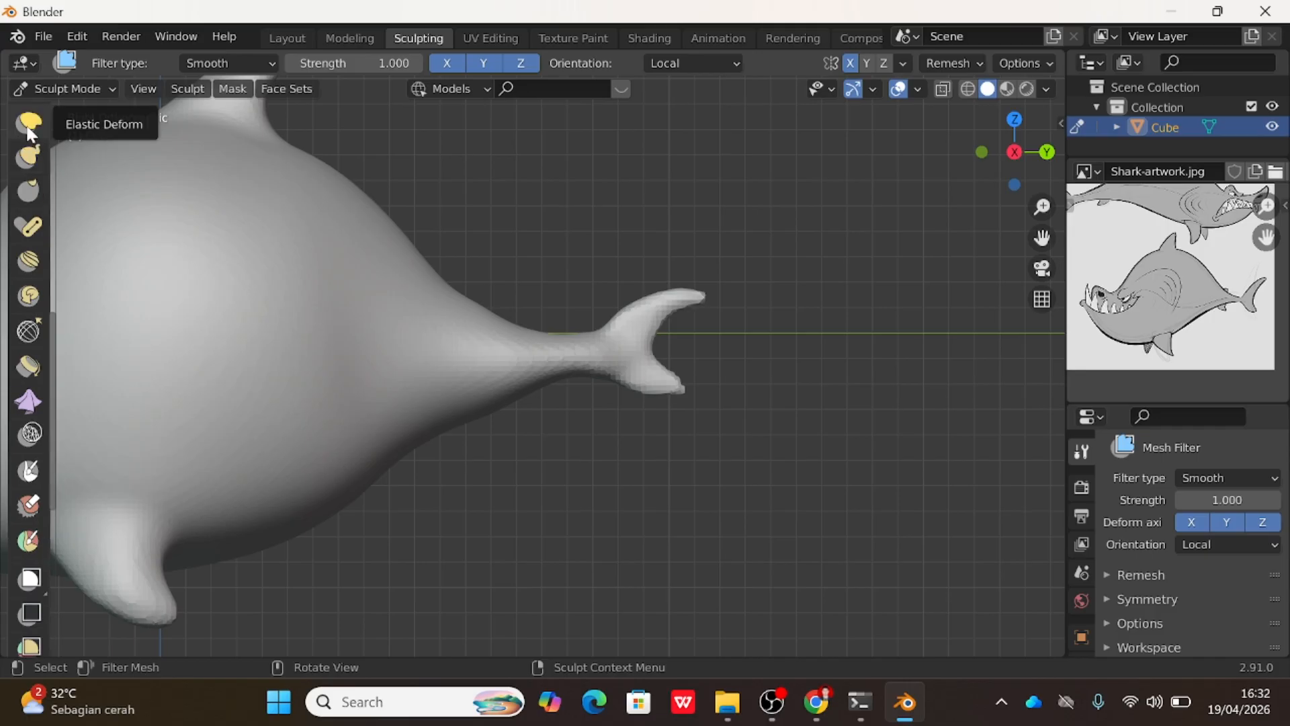
{"action": "scroll", "coordinate": [29, 134], "scroll_direction": "up", "scroll_amount": 2}
{"action": "left_click", "coordinate": [29, 140]}
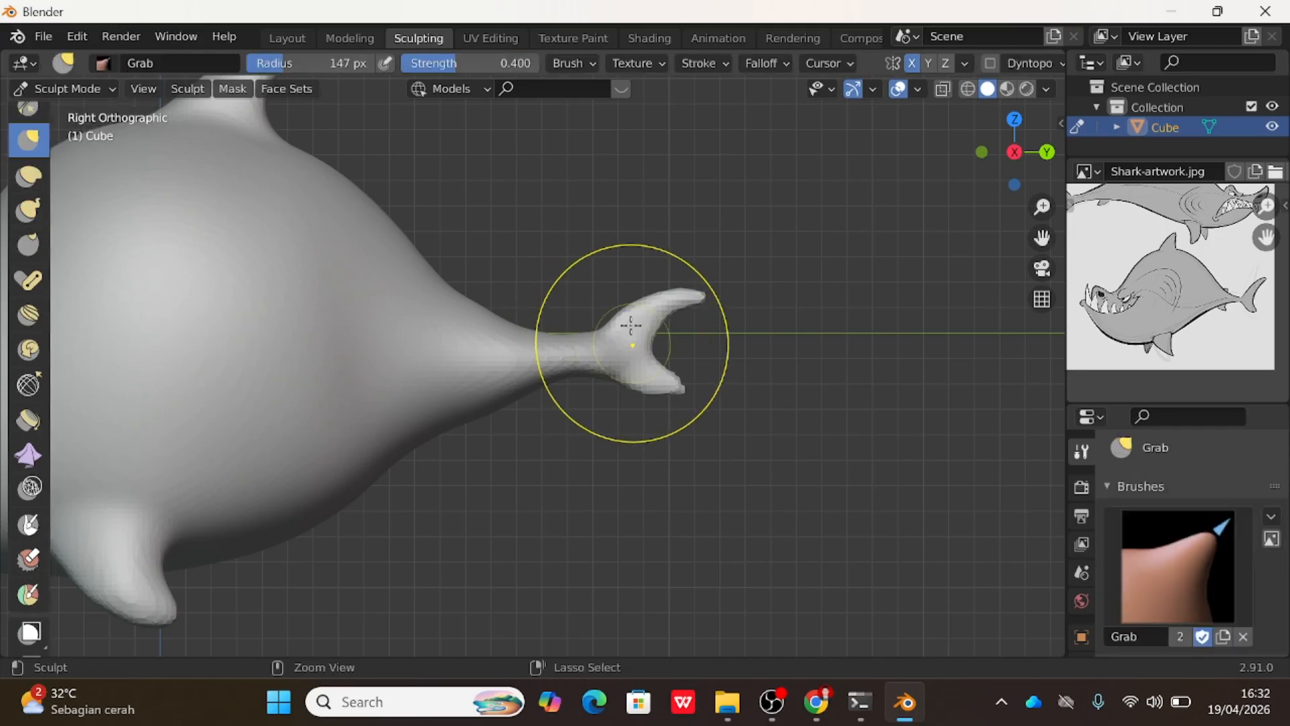
{"action": "scroll", "coordinate": [672, 349], "scroll_direction": "up", "scroll_amount": 3}
{"action": "mouse_move", "coordinate": [688, 350]}
{"action": "left_mouse_down"}
{"action": "mouse_move", "coordinate": [703, 403]}
{"action": "mouse_move", "coordinate": [719, 403]}
{"action": "left_mouse_up"}
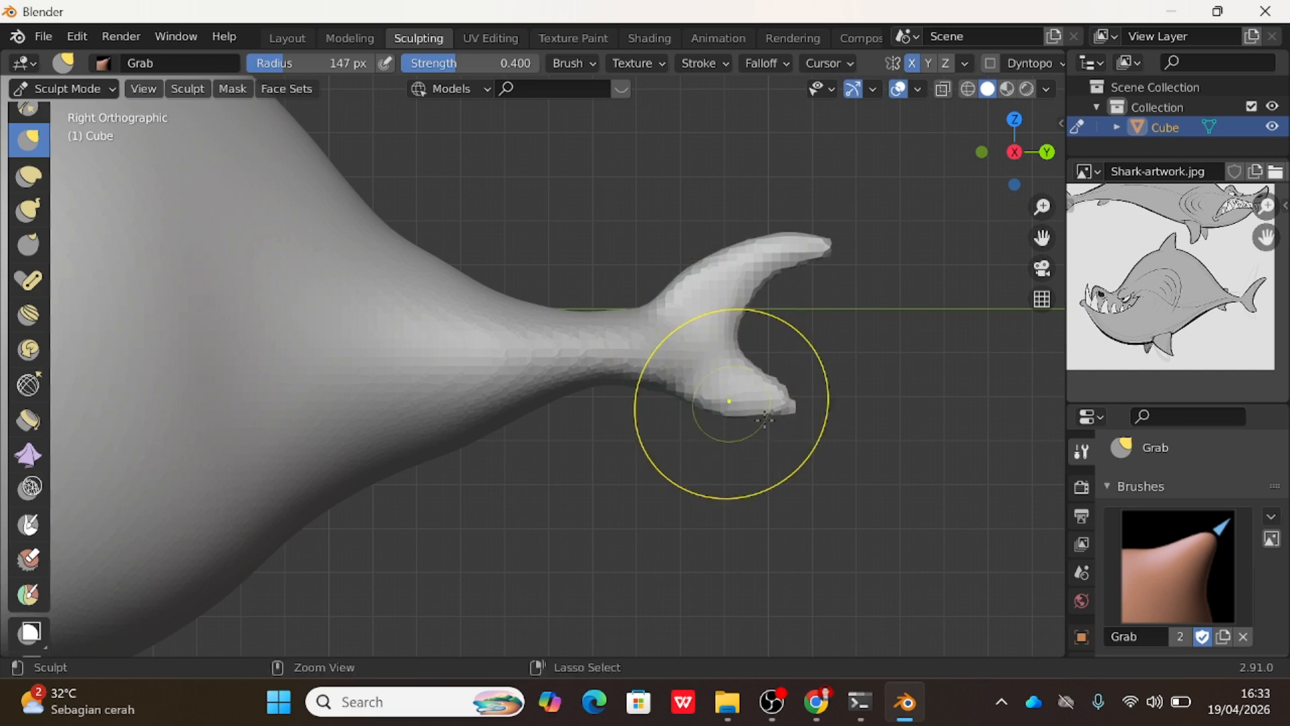
{"action": "scroll", "coordinate": [726, 409], "scroll_direction": "up", "scroll_amount": 4}
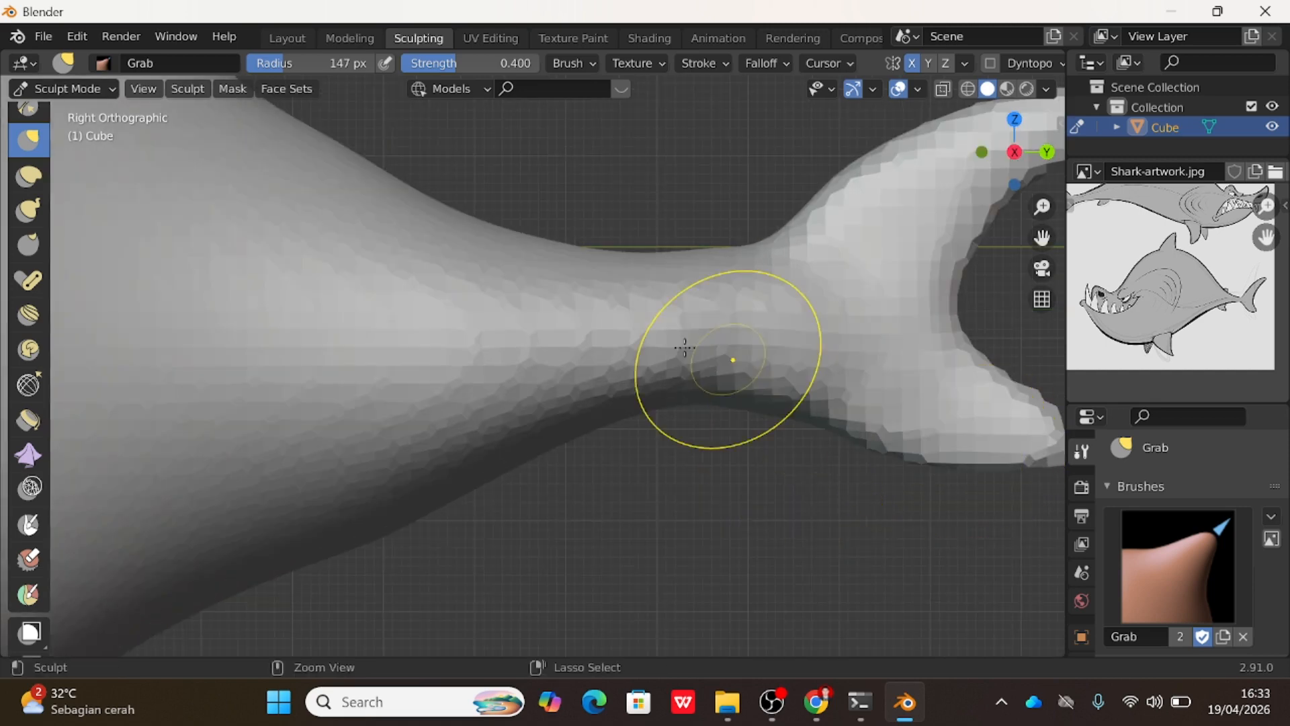
{"action": "mouse_move", "coordinate": [589, 344]}
{"action": "left_mouse_down"}
{"action": "mouse_move", "coordinate": [638, 264]}
{"action": "mouse_move", "coordinate": [666, 259]}
{"action": "left_mouse_up"}
{"action": "scroll", "coordinate": [859, 276], "scroll_direction": "down", "scroll_amount": 7}
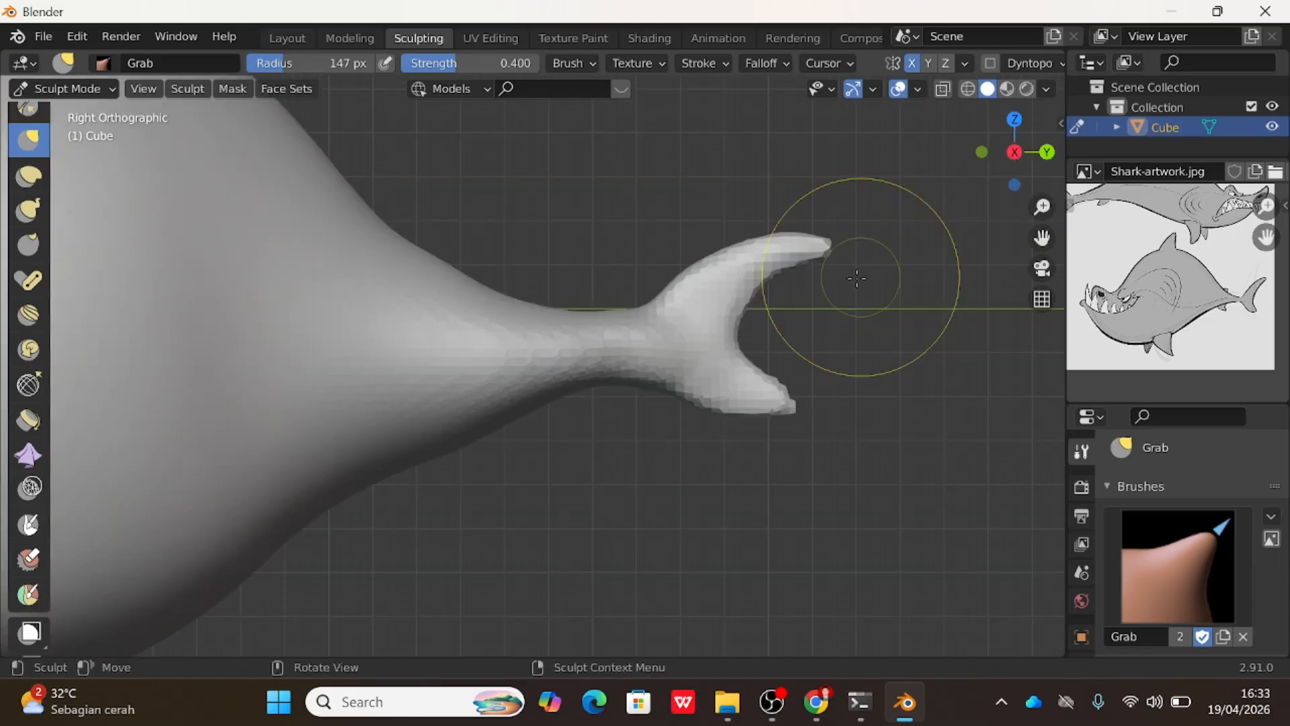
{"action": "left_click_drag", "start_coordinate": [679, 387], "coordinate": [677, 380]}
{"action": "scroll", "coordinate": [497, 306], "scroll_direction": "down", "scroll_amount": 3}
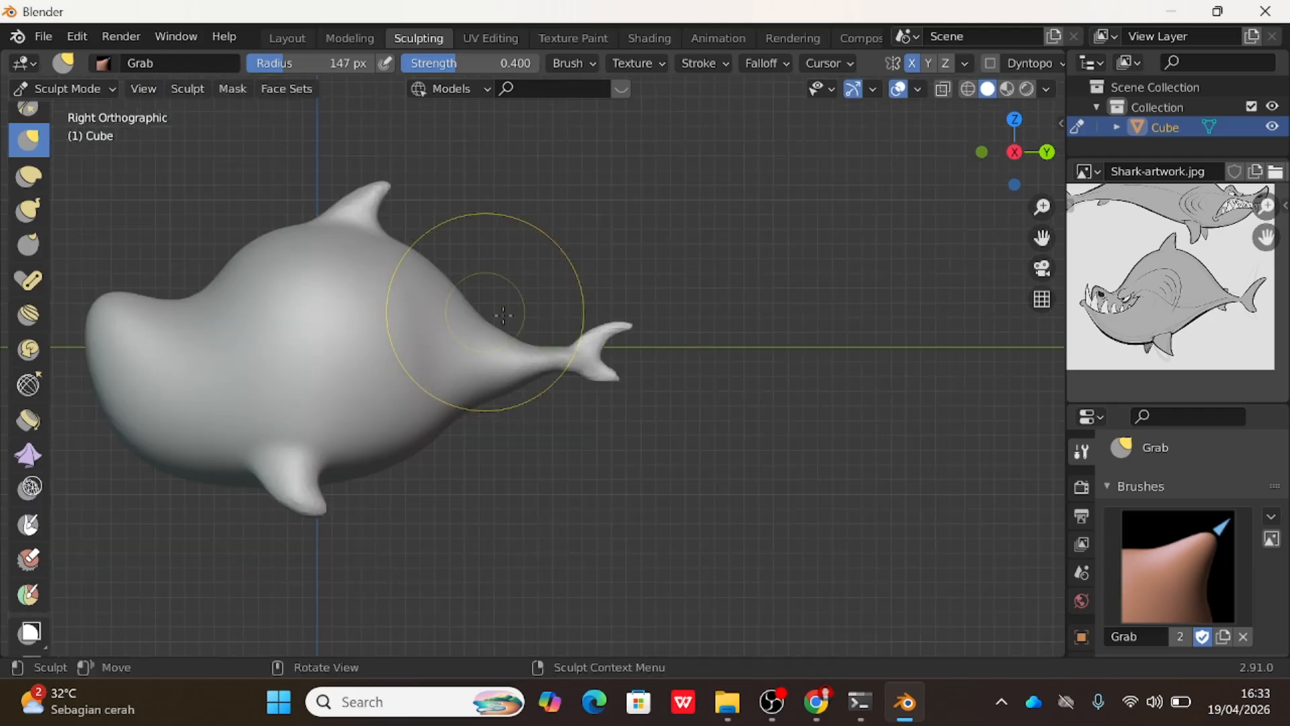
Refine the underside of the rear body where it tapers into the tail stem with Grab.
{"action": "scroll", "coordinate": [511, 309], "scroll_direction": "down", "scroll_amount": 1}
{"action": "middle_click_drag", "start_coordinate": [512, 309], "coordinate": [685, 294], "text": "shift"}
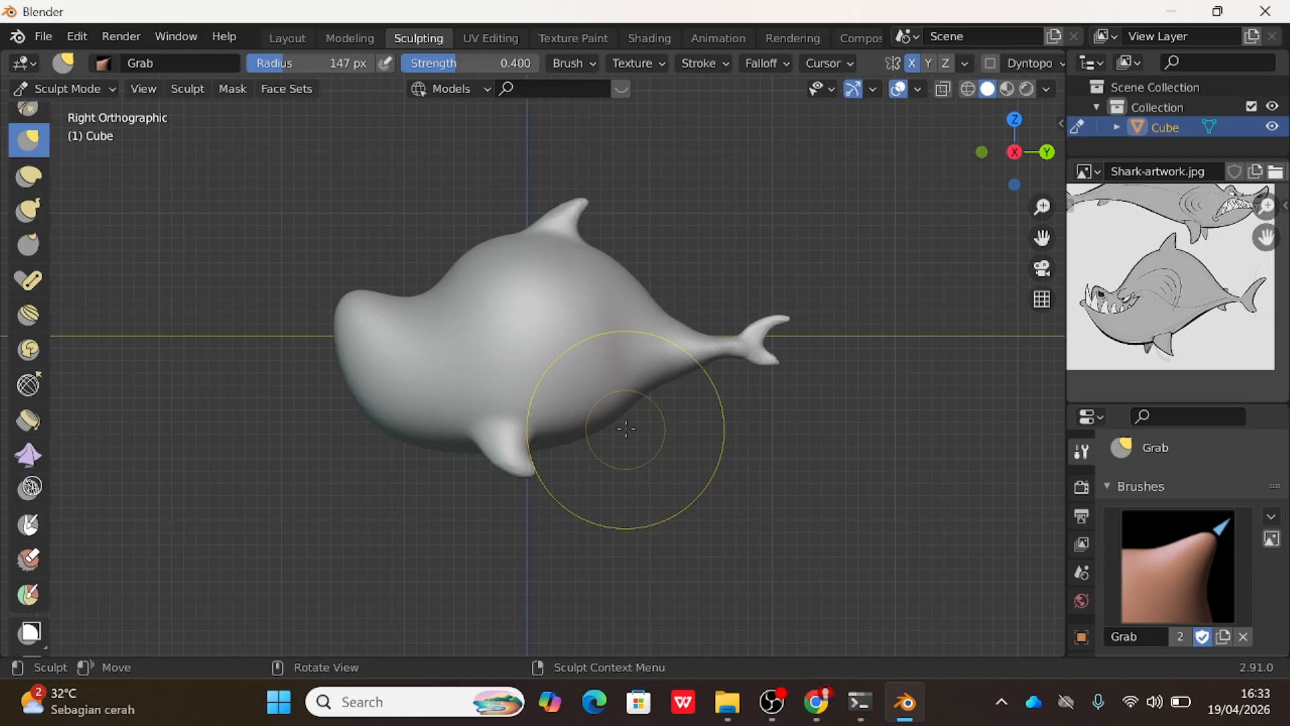
{"action": "mouse_move", "coordinate": [618, 412]}
{"action": "left_mouse_down"}
{"action": "mouse_move", "coordinate": [609, 391]}
{"action": "mouse_move", "coordinate": [683, 392]}
{"action": "mouse_move", "coordinate": [678, 366]}
{"action": "left_mouse_up"}
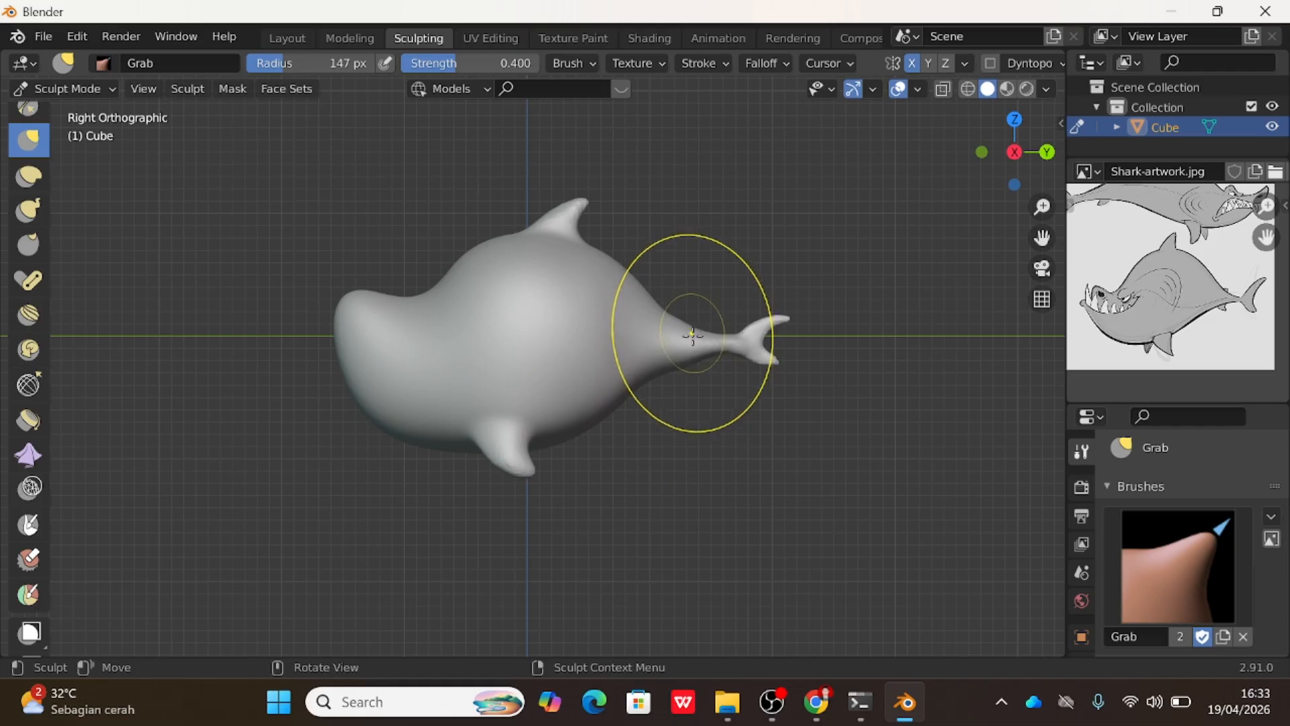
{"action": "left_click_drag", "start_coordinate": [678, 368], "coordinate": [678, 376]}
Set the Grab radius to 103 px, then reshape the tail-fin base and lift the tip of the upper lobe.
{"action": "scroll", "coordinate": [666, 444], "scroll_direction": "up", "scroll_amount": 3}
{"action": "key", "text": "f"}
{"action": "left_click", "coordinate": [776, 428]}
{"action": "left_click_drag", "start_coordinate": [793, 377], "coordinate": [789, 346]}
{"action": "scroll", "coordinate": [877, 339], "scroll_direction": "down", "scroll_amount": 3}
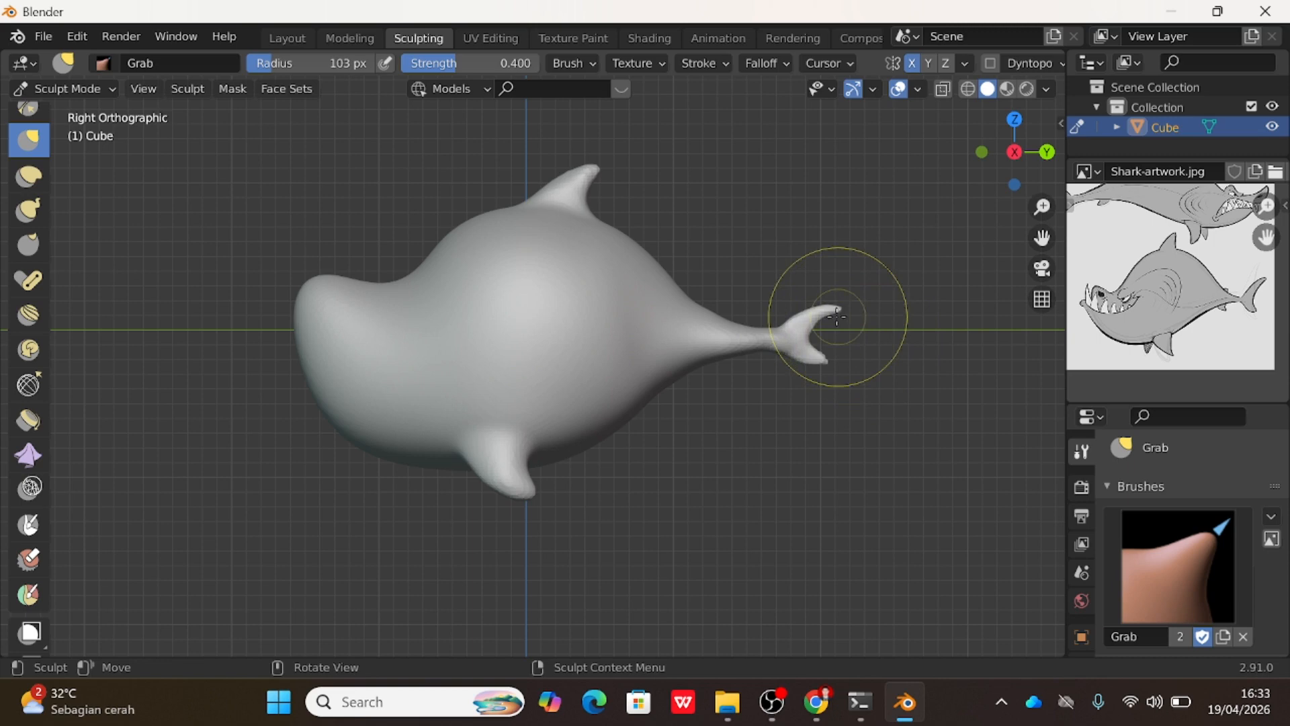
{"action": "left_click_drag", "start_coordinate": [837, 313], "coordinate": [826, 289]}
{"action": "mouse_move", "coordinate": [819, 363]}
{"action": "left_mouse_down"}
{"action": "mouse_move", "coordinate": [808, 367]}
{"action": "mouse_move", "coordinate": [820, 365]}
{"action": "left_mouse_up"}
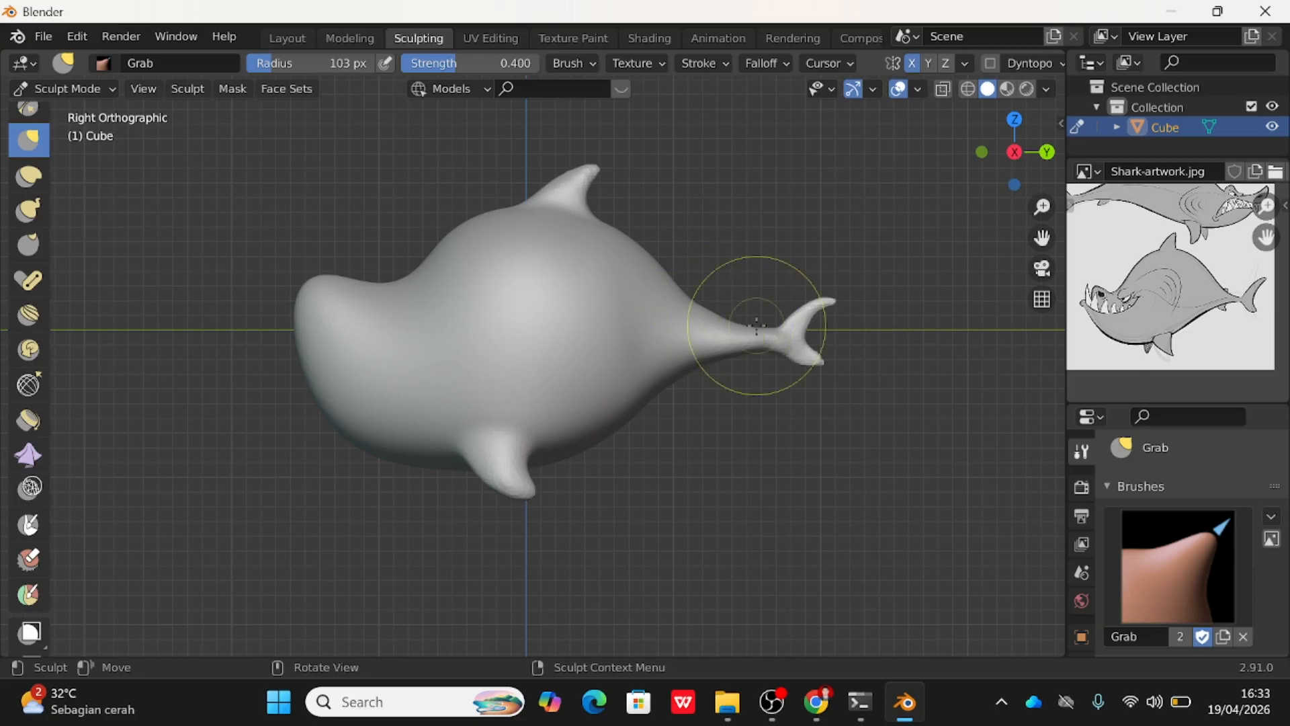
{"action": "scroll", "coordinate": [867, 343], "scroll_direction": "up", "scroll_amount": 1}
{"action": "mouse_move", "coordinate": [851, 332]}
{"action": "left_mouse_down"}
{"action": "mouse_move", "coordinate": [830, 332]}
{"action": "mouse_move", "coordinate": [852, 331]}
{"action": "left_mouse_up"}
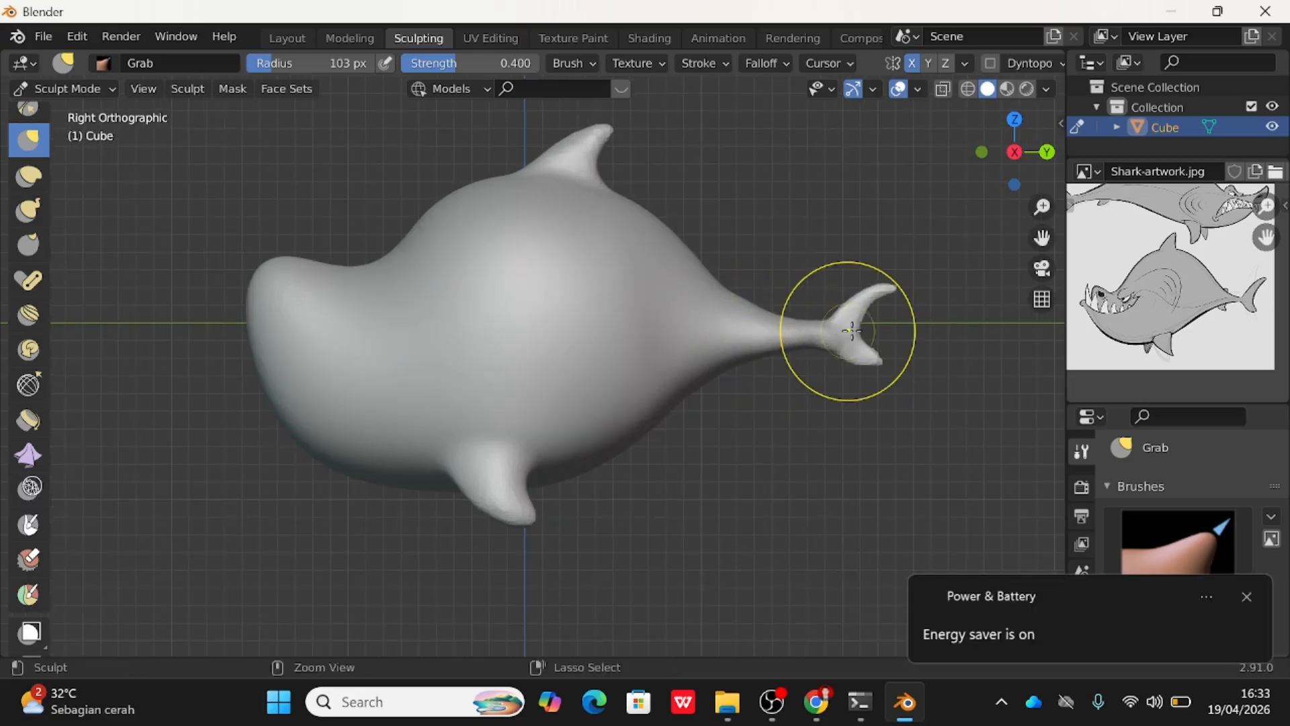
Enlarge the Grab radius to 149 px and pull the tail fin and its two lobes in toward the body.
{"action": "key", "text": "f"}
{"action": "left_click", "coordinate": [861, 331]}
{"action": "left_click_drag", "start_coordinate": [859, 331], "coordinate": [830, 329]}
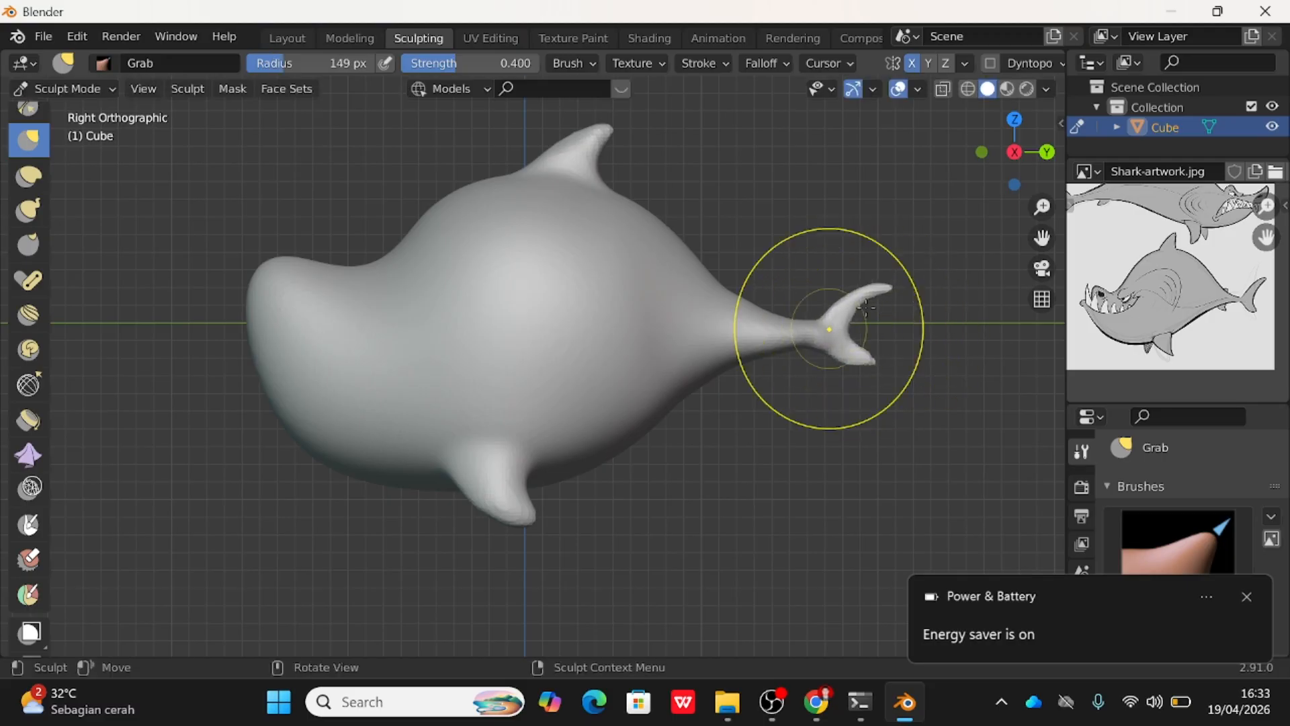
{"action": "left_click_drag", "start_coordinate": [892, 291], "coordinate": [866, 295]}
{"action": "left_click_drag", "start_coordinate": [859, 355], "coordinate": [844, 332]}
{"action": "scroll", "coordinate": [832, 360], "scroll_direction": "down", "scroll_amount": 3}
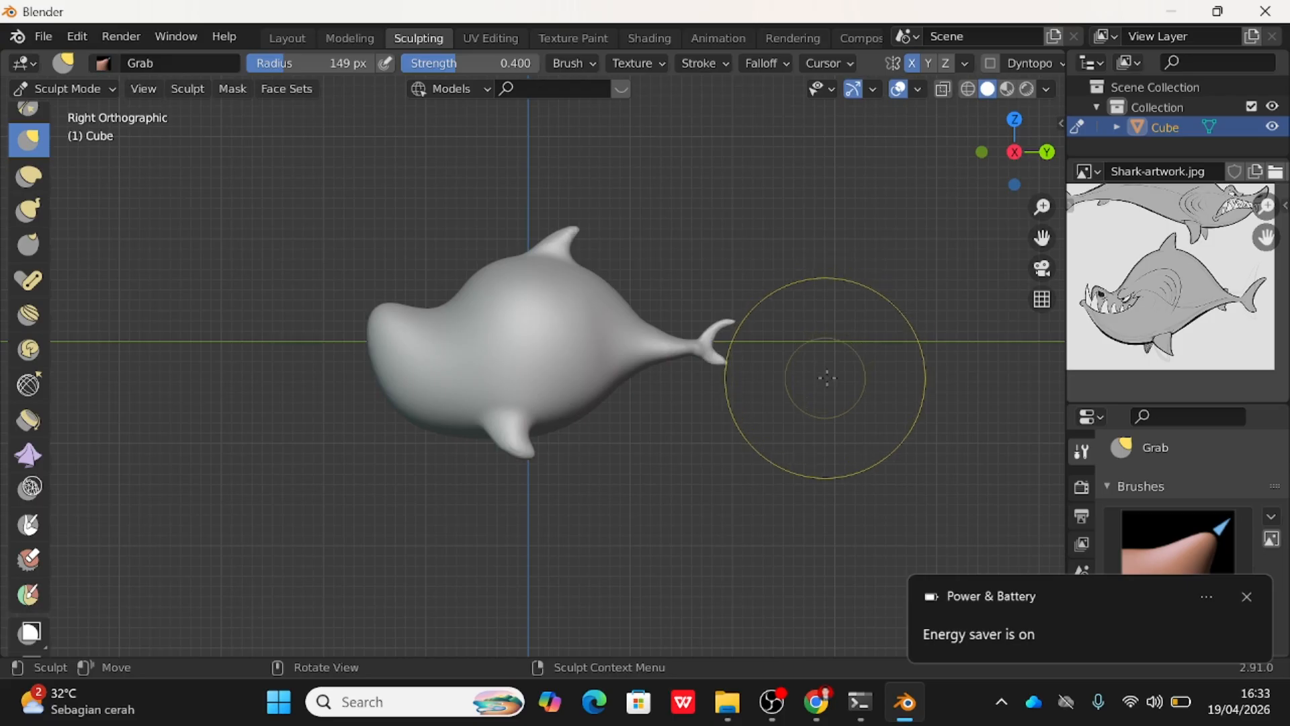
Widen the inner edge of the upper tail-fin lobe and reshape the lower lobe using Snake Hook with a 58 px radius.
{"action": "scroll", "coordinate": [828, 377], "scroll_direction": "up", "scroll_amount": 5}
{"action": "middle_click_drag", "start_coordinate": [918, 320], "coordinate": [659, 317], "text": "shift"}
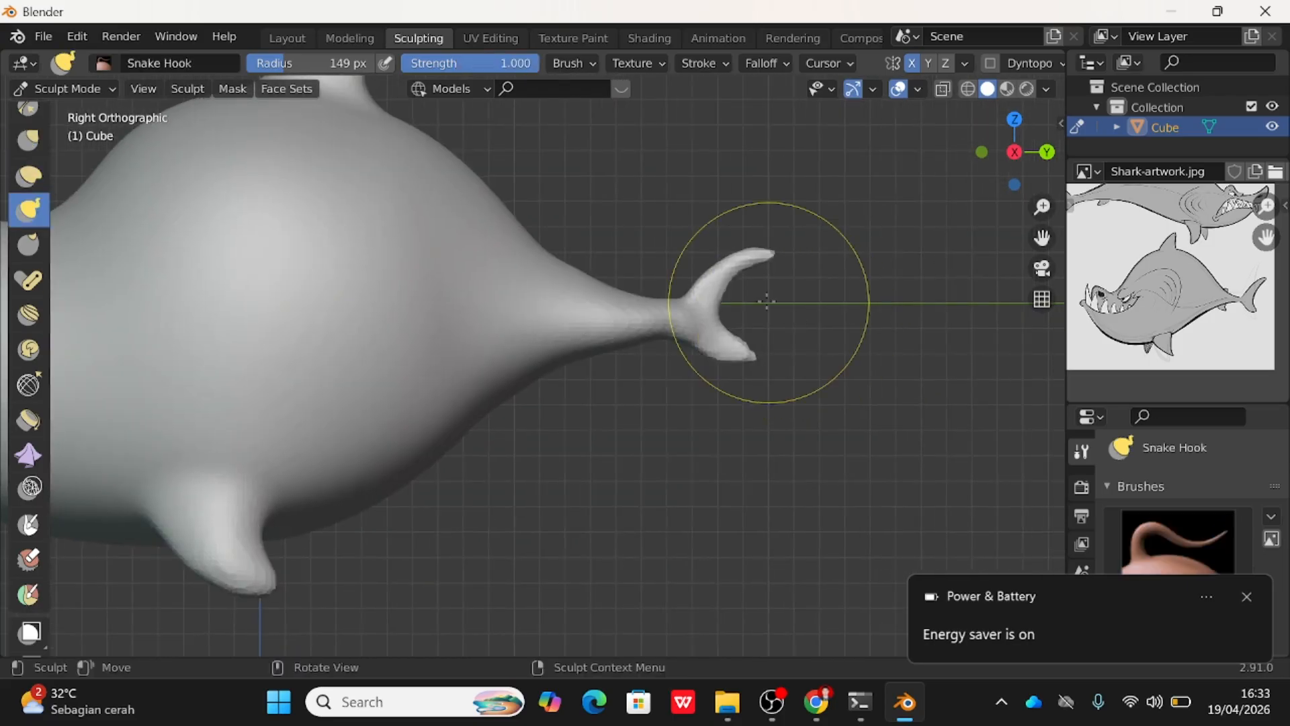
{"action": "scroll", "coordinate": [774, 293], "scroll_direction": "up", "scroll_amount": 2}
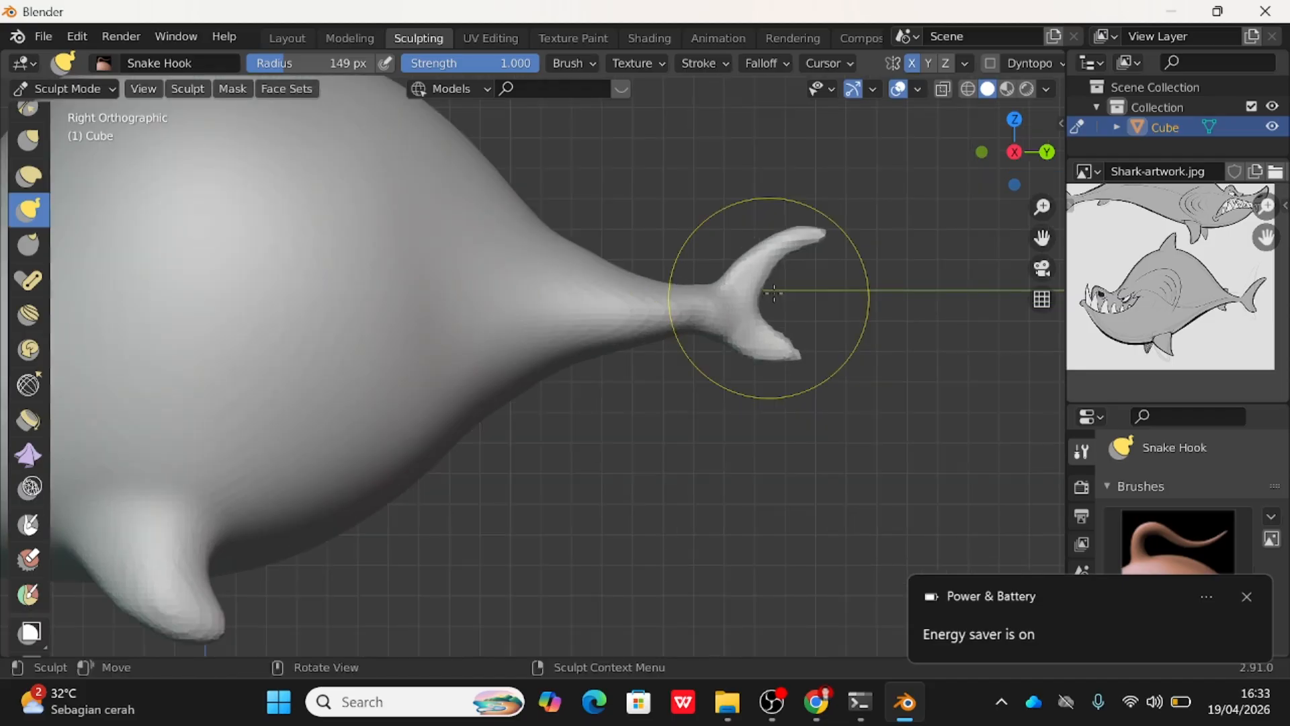
{"action": "scroll", "coordinate": [774, 293], "scroll_direction": "up", "scroll_amount": 1}
{"action": "key", "text": "f"}
{"action": "left_click", "coordinate": [805, 257]}
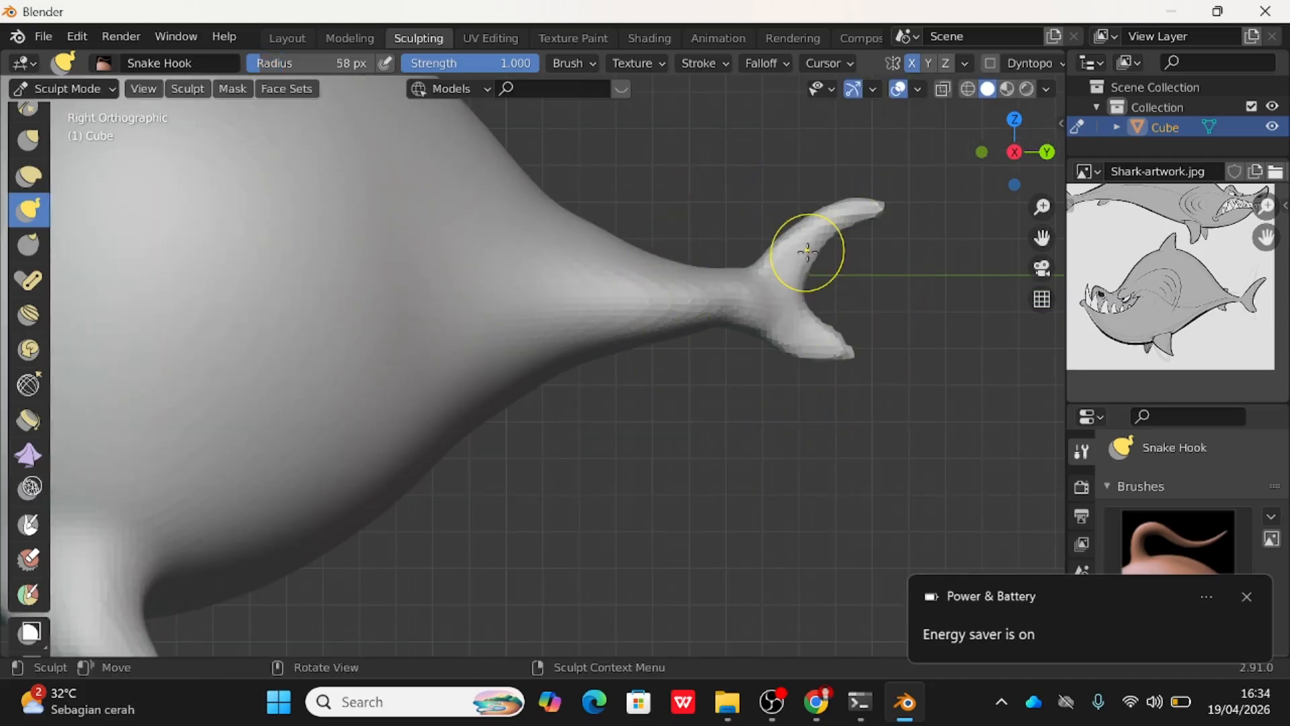
{"action": "mouse_move", "coordinate": [808, 252]}
{"action": "left_mouse_down"}
{"action": "mouse_move", "coordinate": [829, 258]}
{"action": "mouse_move", "coordinate": [840, 235]}
{"action": "mouse_move", "coordinate": [866, 233]}
{"action": "left_mouse_up"}
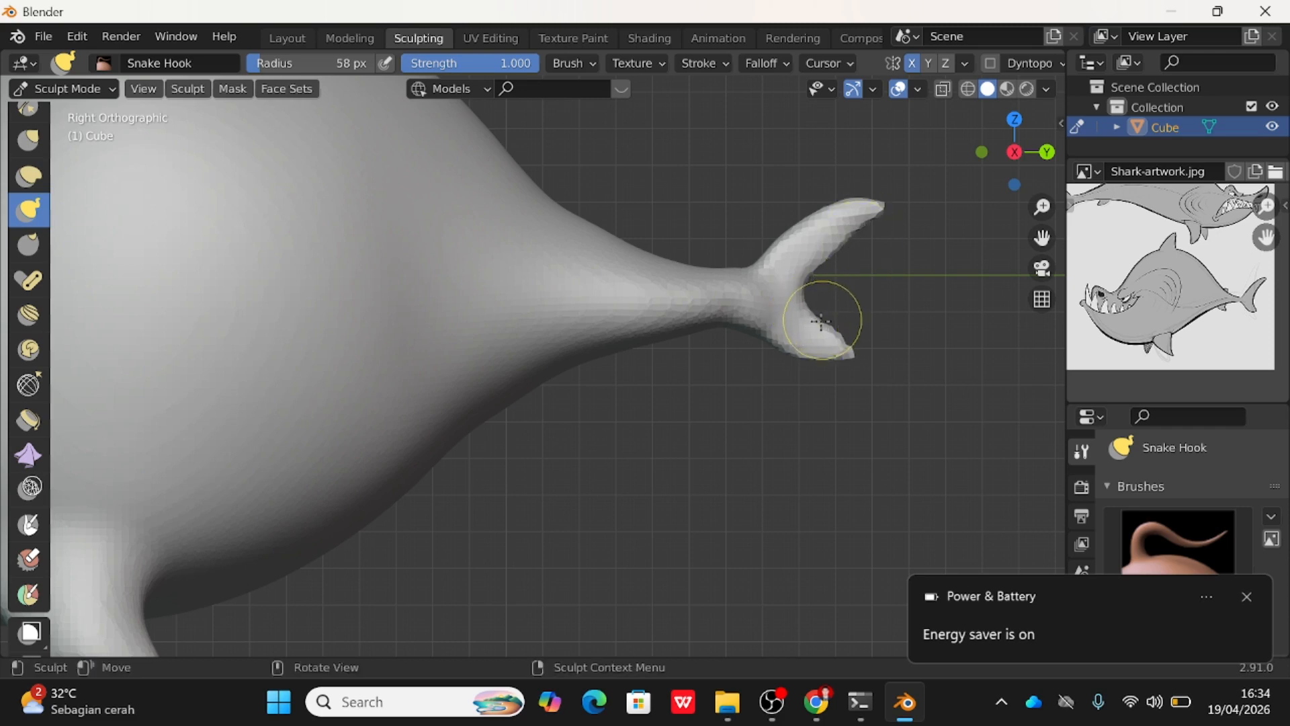
{"action": "mouse_move", "coordinate": [824, 319]}
{"action": "left_mouse_down"}
{"action": "mouse_move", "coordinate": [832, 342]}
{"action": "mouse_move", "coordinate": [807, 355]}
{"action": "left_mouse_up"}
{"action": "scroll", "coordinate": [718, 304], "scroll_direction": "down", "scroll_amount": 5}
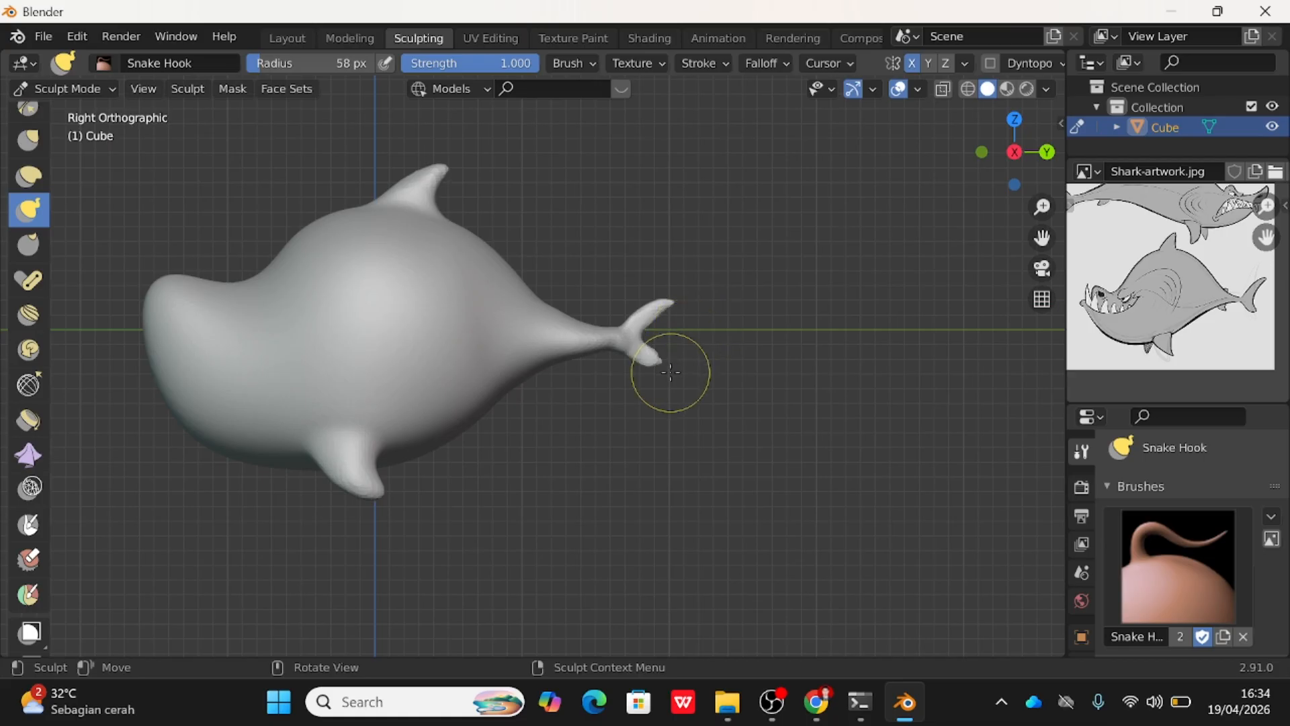
Switch back to Grab and refine the contour of the rear back between the dorsal fin and tail stem.
{"action": "left_click", "coordinate": [28, 140]}
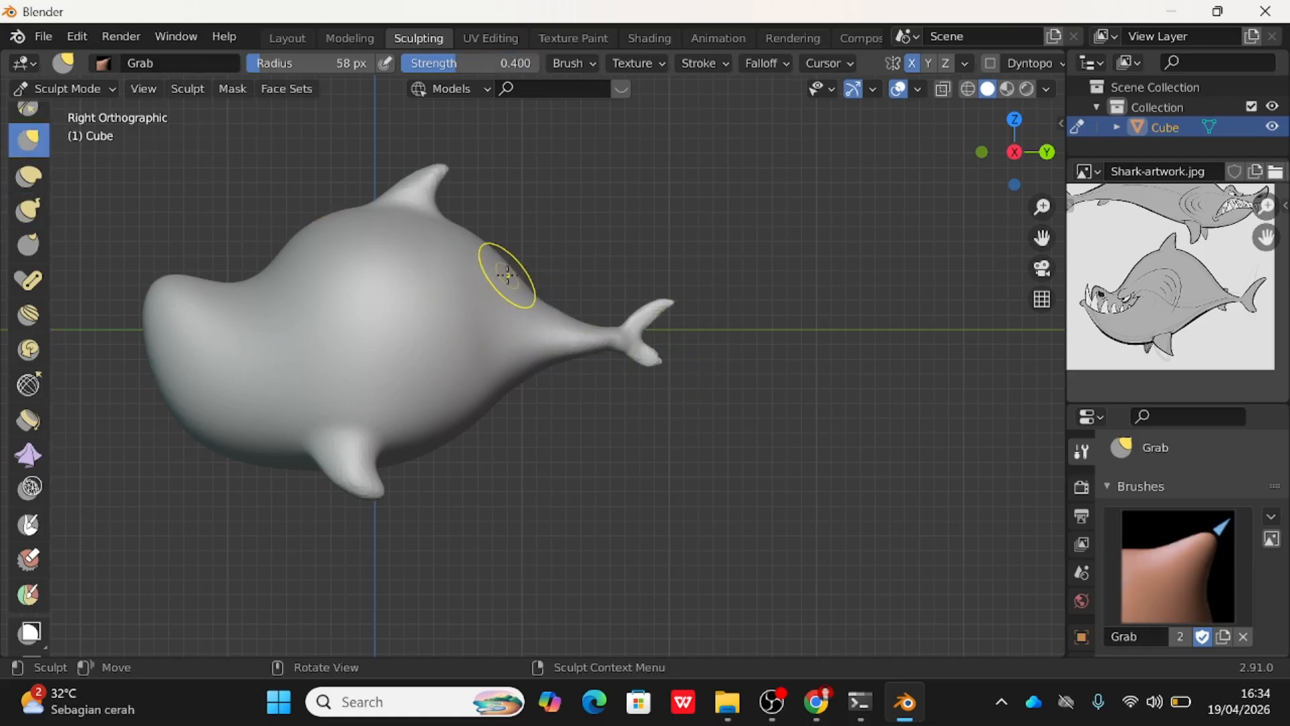
{"action": "left_click_drag", "start_coordinate": [498, 255], "coordinate": [491, 259]}
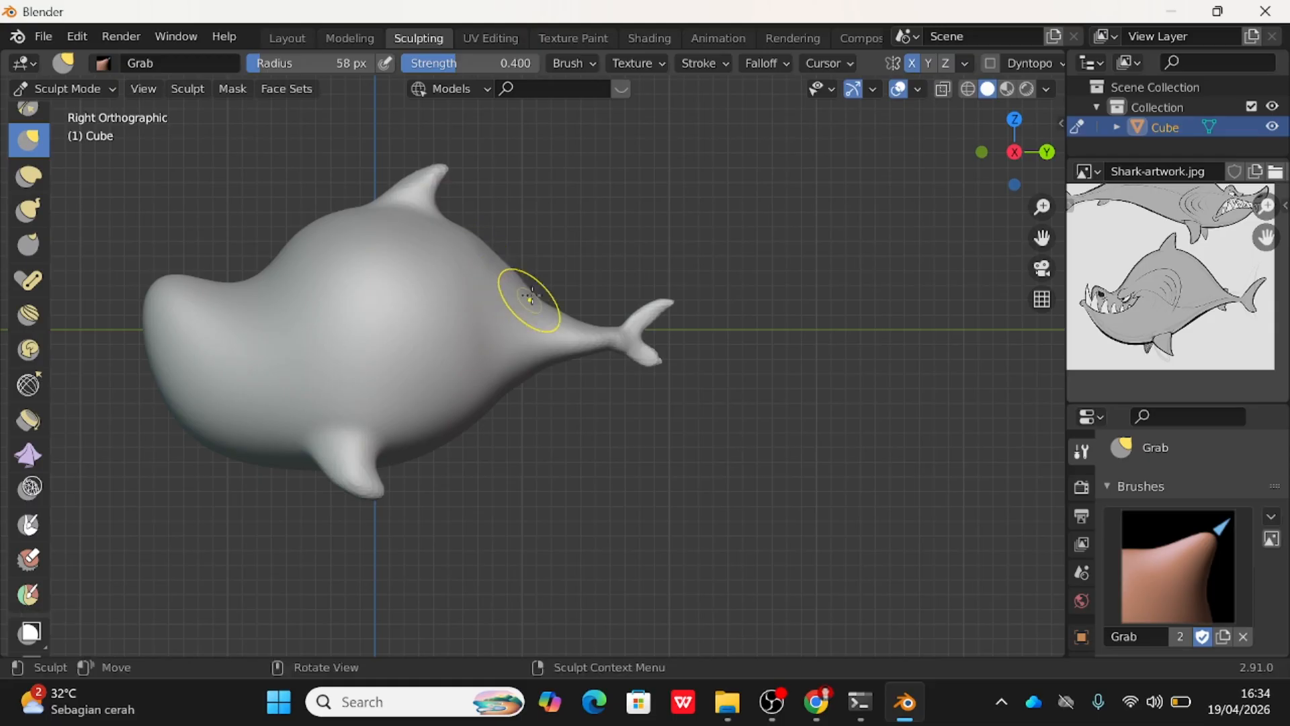
{"action": "scroll", "coordinate": [510, 423], "scroll_direction": "down", "scroll_amount": 3}
{"action": "scroll", "coordinate": [498, 401], "scroll_direction": "up", "scroll_amount": 1}
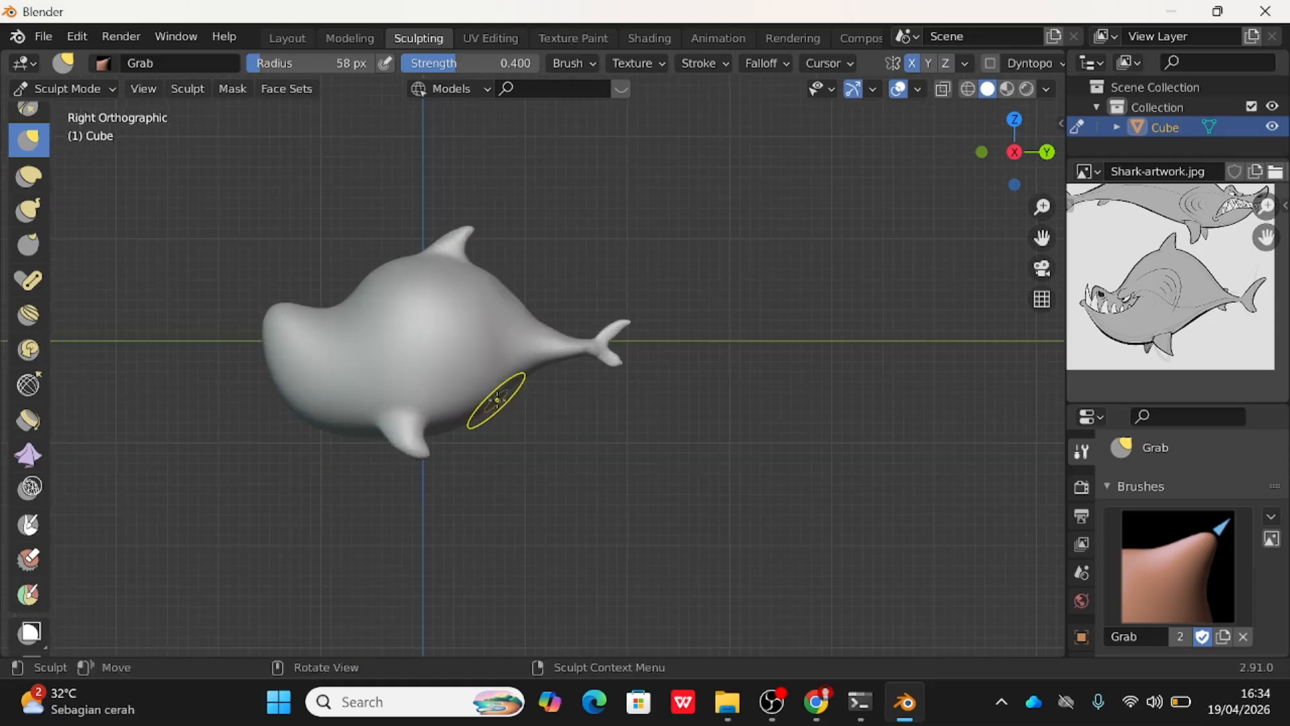
Make small Grab adjustments to the lower and upper lobes of the tail fin in side view.
{"action": "scroll", "coordinate": [497, 400], "scroll_direction": "up", "scroll_amount": 1}
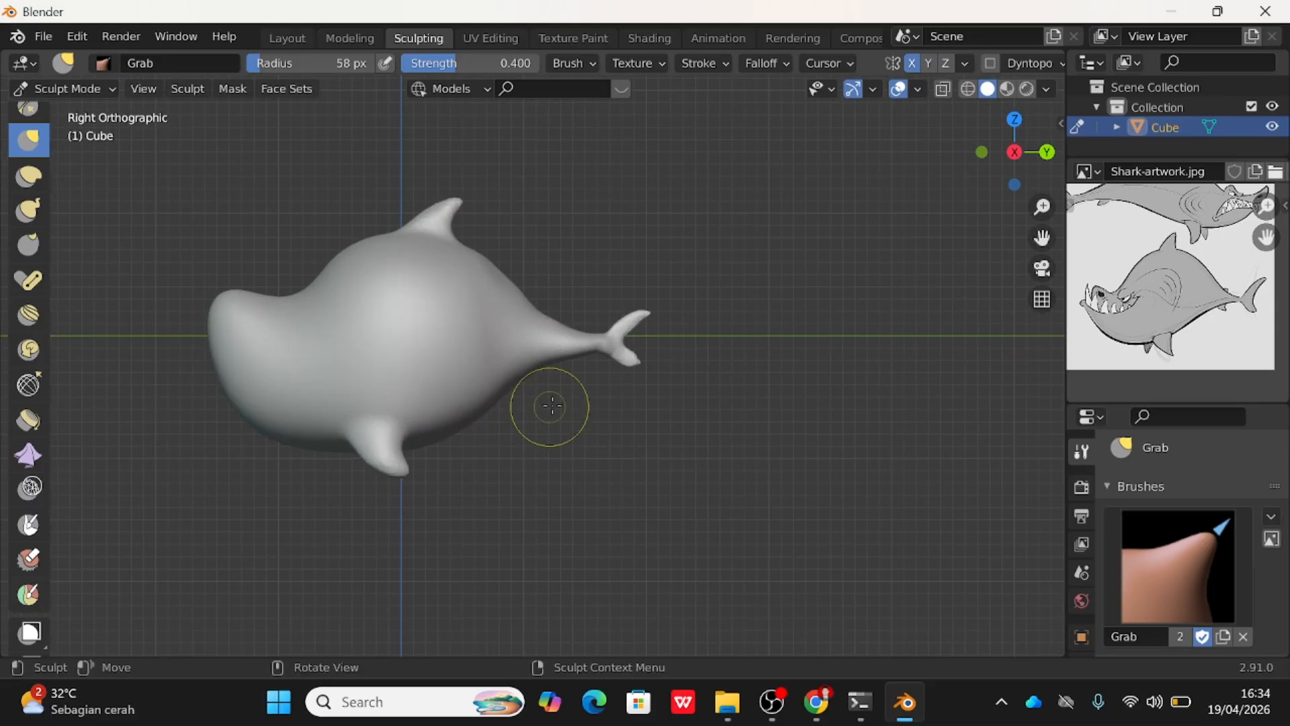
{"action": "scroll", "coordinate": [659, 373], "scroll_direction": "up", "scroll_amount": 3}
{"action": "left_click_drag", "start_coordinate": [748, 354], "coordinate": [738, 344], "text": "ctrl"}
{"action": "left_click_drag", "start_coordinate": [738, 272], "coordinate": [741, 267], "text": "ctrl"}
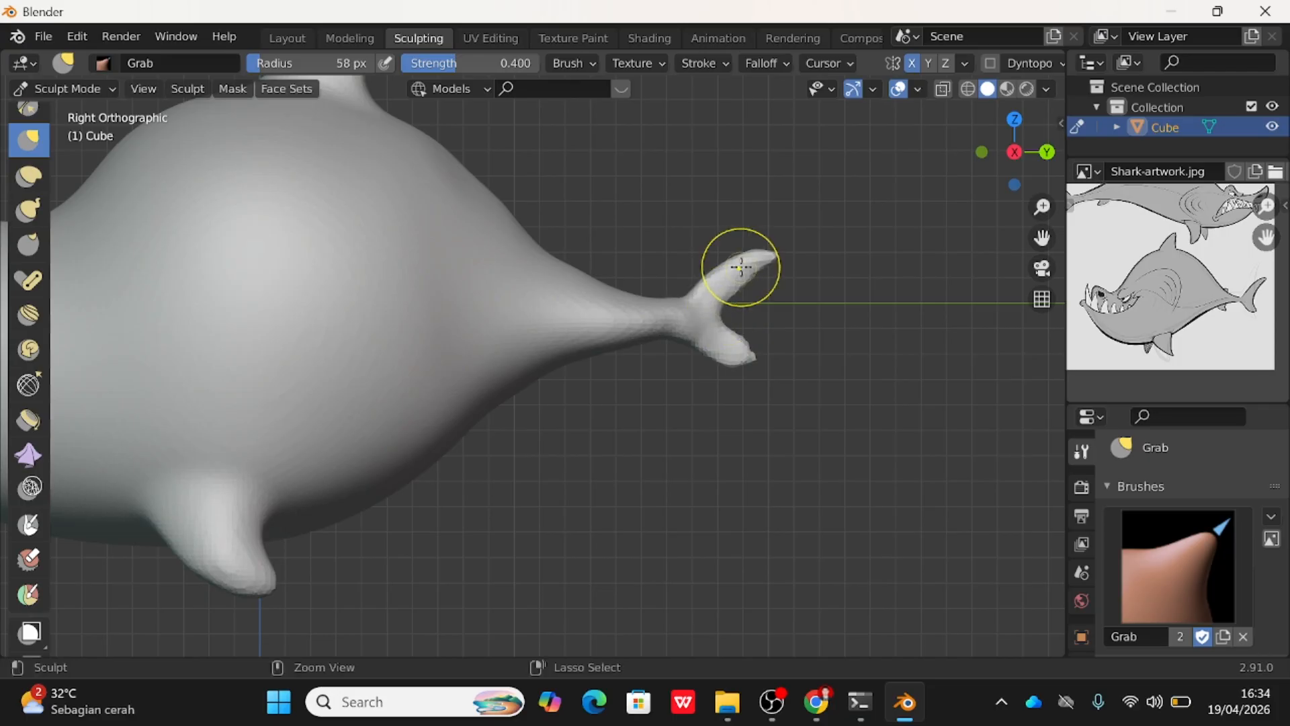
{"action": "scroll", "coordinate": [594, 265], "scroll_direction": "down", "scroll_amount": 4}
Refine the contour of the rear back between the dorsal fin and the tail stem.
{"action": "middle_click_drag", "start_coordinate": [539, 268], "coordinate": [759, 239], "text": "shift"}
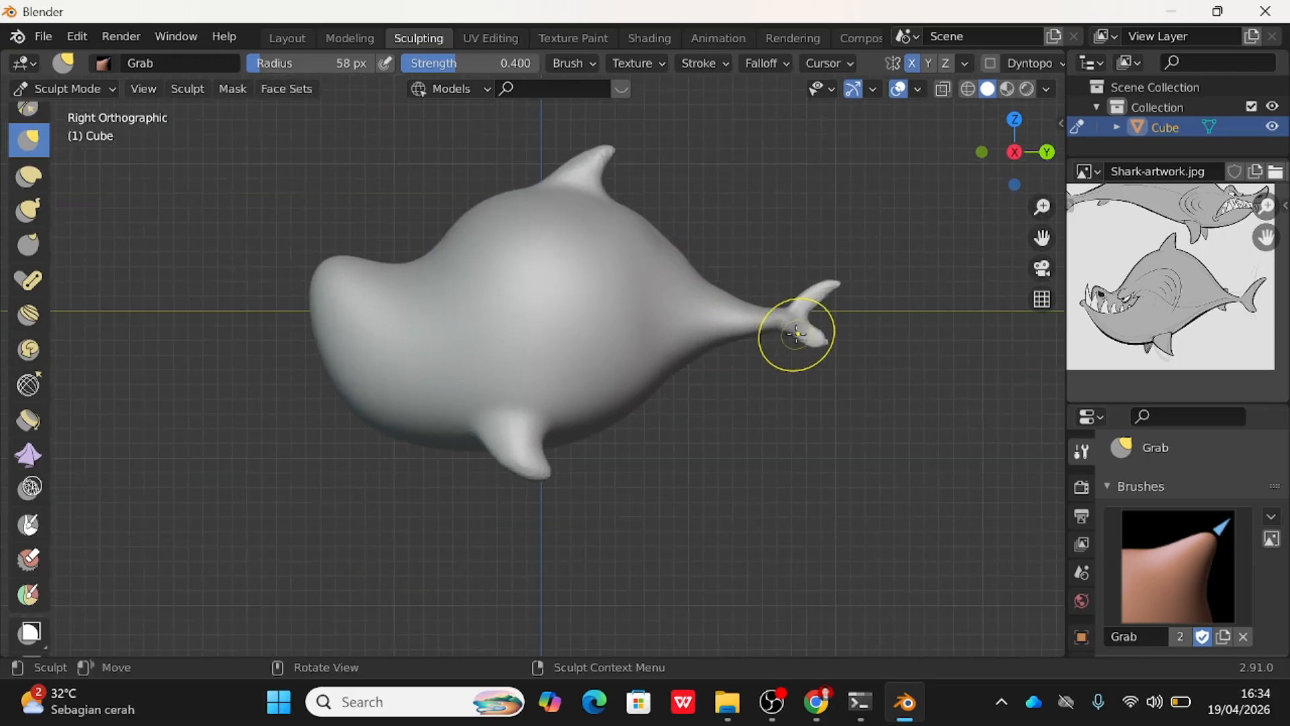
{"action": "left_click_drag", "start_coordinate": [676, 248], "coordinate": [671, 244]}
{"action": "mouse_move", "coordinate": [672, 243]}
{"action": "left_mouse_down"}
{"action": "mouse_move", "coordinate": [641, 222]}
{"action": "mouse_move", "coordinate": [685, 260]}
{"action": "left_mouse_up"}
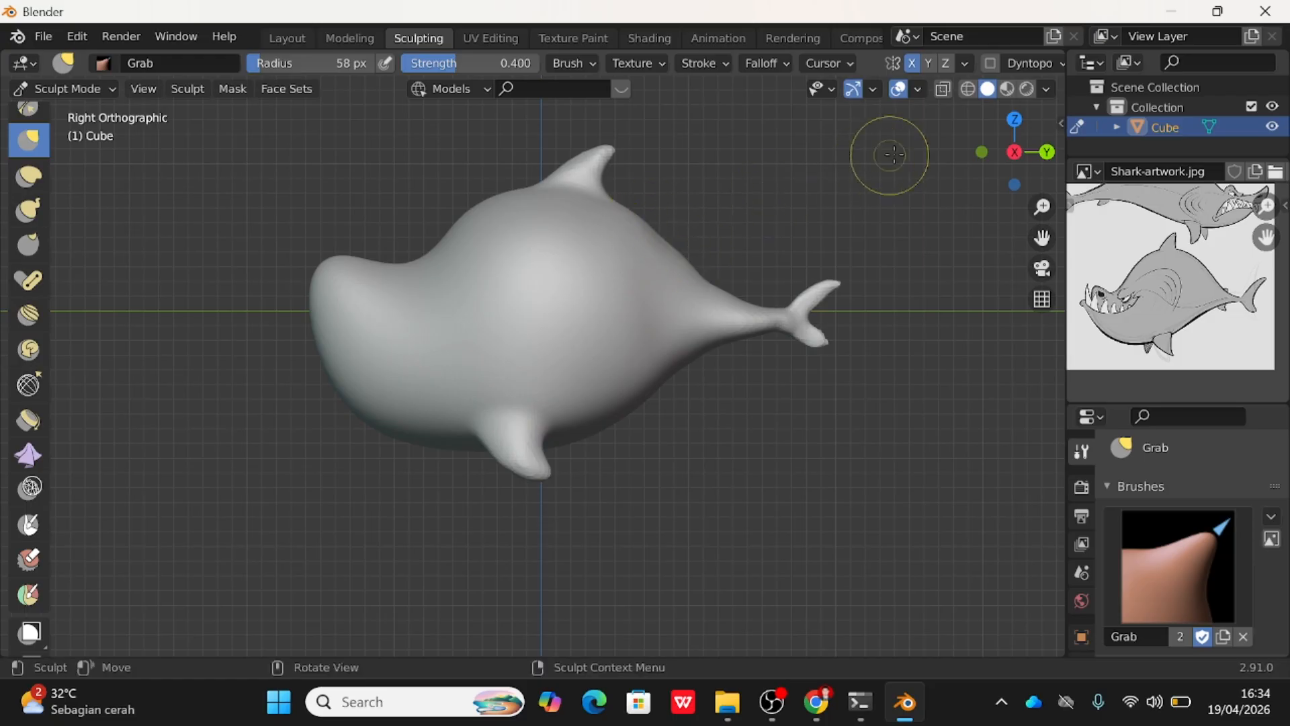
In front view, enlarge the Grab radius to 212 px and pull the body's sides, upper flanks and pectoral fins inward.
{"action": "left_click", "coordinate": [982, 152]}
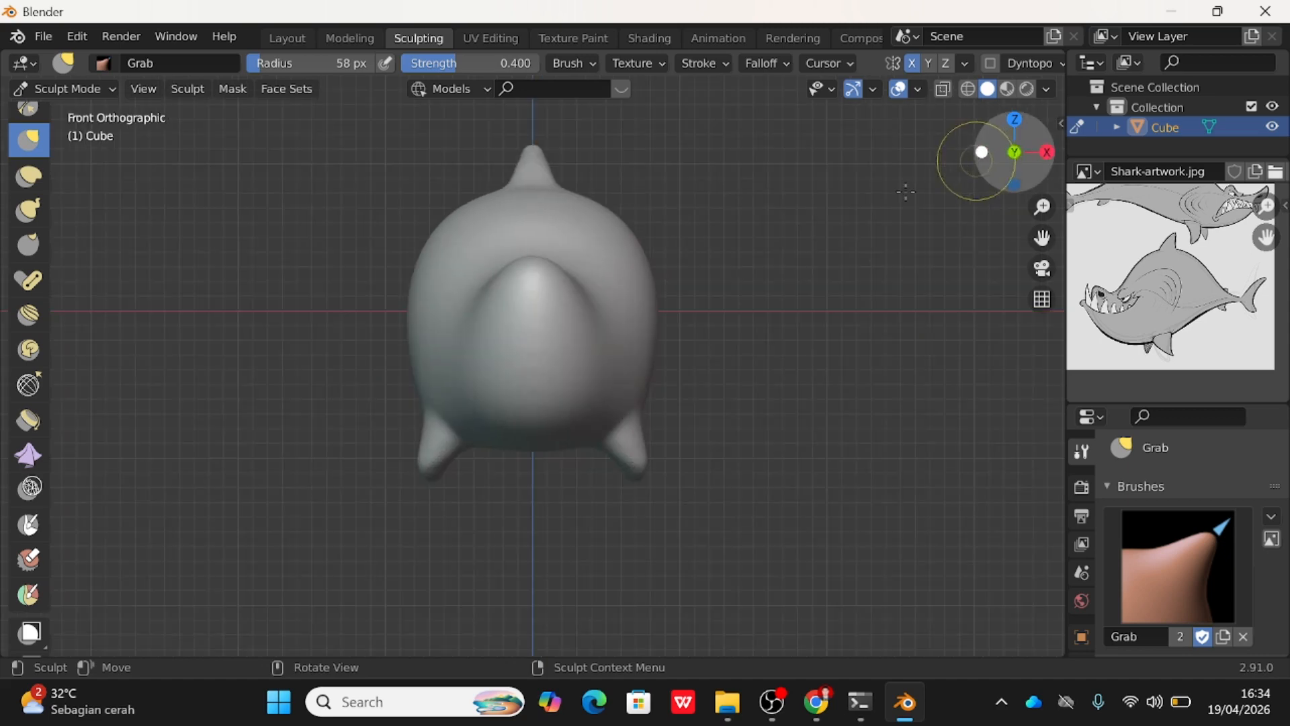
{"action": "key", "text": "f"}
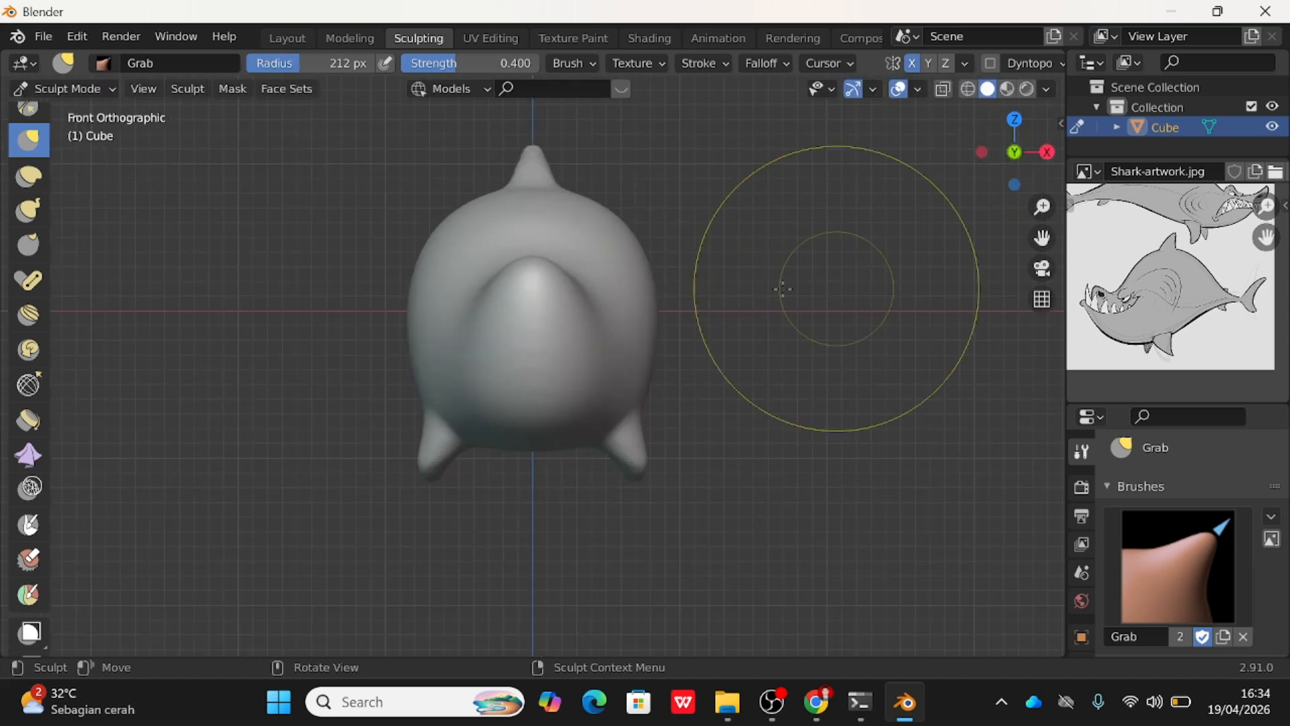
{"action": "left_click_drag", "start_coordinate": [654, 293], "coordinate": [644, 293]}
{"action": "mouse_move", "coordinate": [620, 221]}
{"action": "left_mouse_down"}
{"action": "mouse_move", "coordinate": [598, 223]}
{"action": "mouse_move", "coordinate": [618, 242]}
{"action": "left_mouse_up"}
{"action": "left_click_drag", "start_coordinate": [652, 334], "coordinate": [644, 335]}
{"action": "mouse_move", "coordinate": [644, 463]}
{"action": "left_mouse_down"}
{"action": "mouse_move", "coordinate": [639, 440]}
{"action": "mouse_move", "coordinate": [622, 455]}
{"action": "left_mouse_up"}
Reduce the Grab radius to 79 px and reshape the inner edge and tip of the pectoral fins in front view.
{"action": "scroll", "coordinate": [622, 457], "scroll_direction": "up", "scroll_amount": 3}
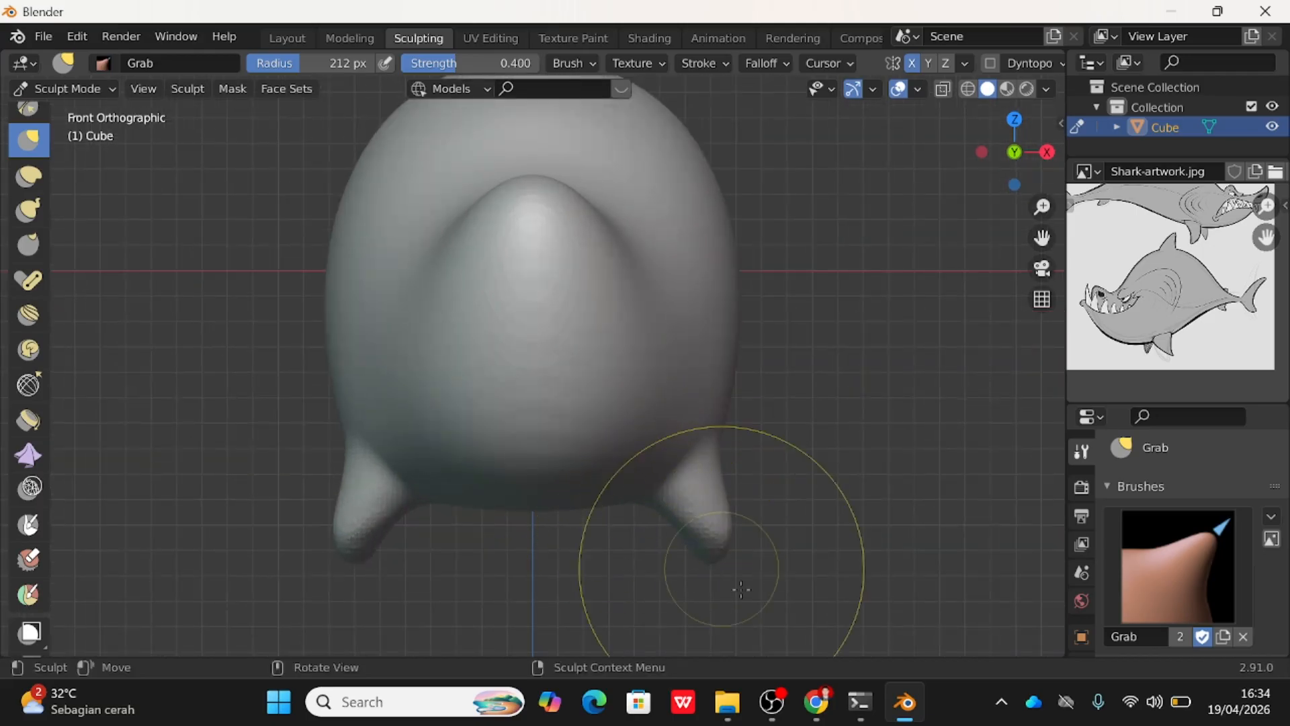
{"action": "key", "text": "f"}
{"action": "left_click", "coordinate": [625, 532]}
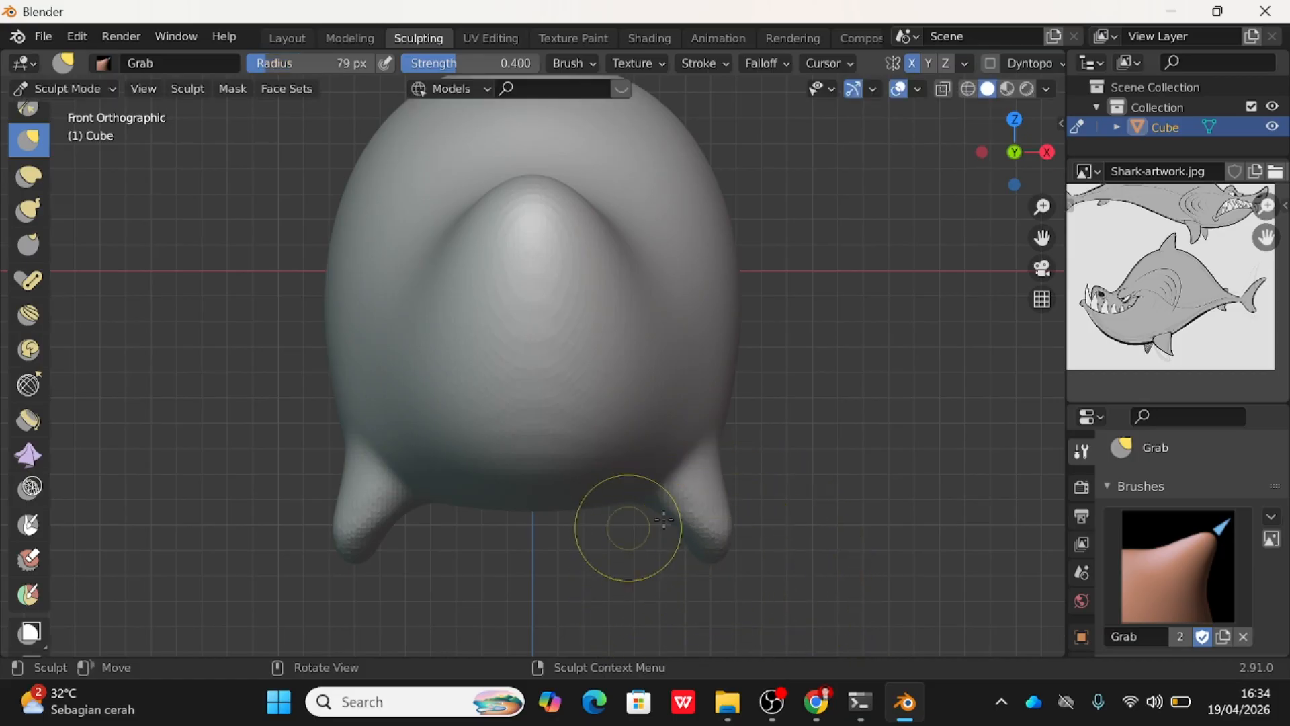
{"action": "mouse_move", "coordinate": [668, 520]}
{"action": "left_mouse_down"}
{"action": "mouse_move", "coordinate": [699, 562]}
{"action": "mouse_move", "coordinate": [711, 547]}
{"action": "left_mouse_up"}
{"action": "scroll", "coordinate": [648, 398], "scroll_direction": "down", "scroll_amount": 2}
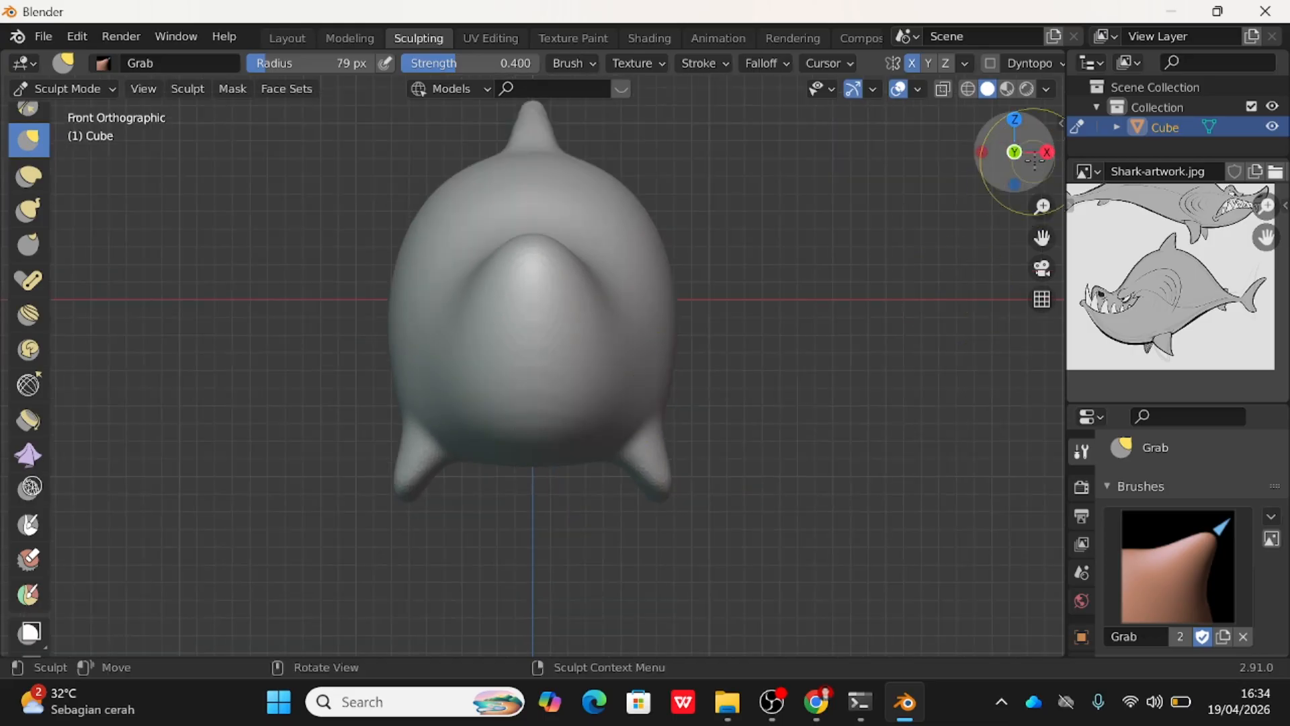
Nudge the tip of the lower tail-fin lobe in side view and compare the silhouette from both sides.
{"action": "left_click_drag", "start_coordinate": [1035, 156], "coordinate": [1040, 155]}
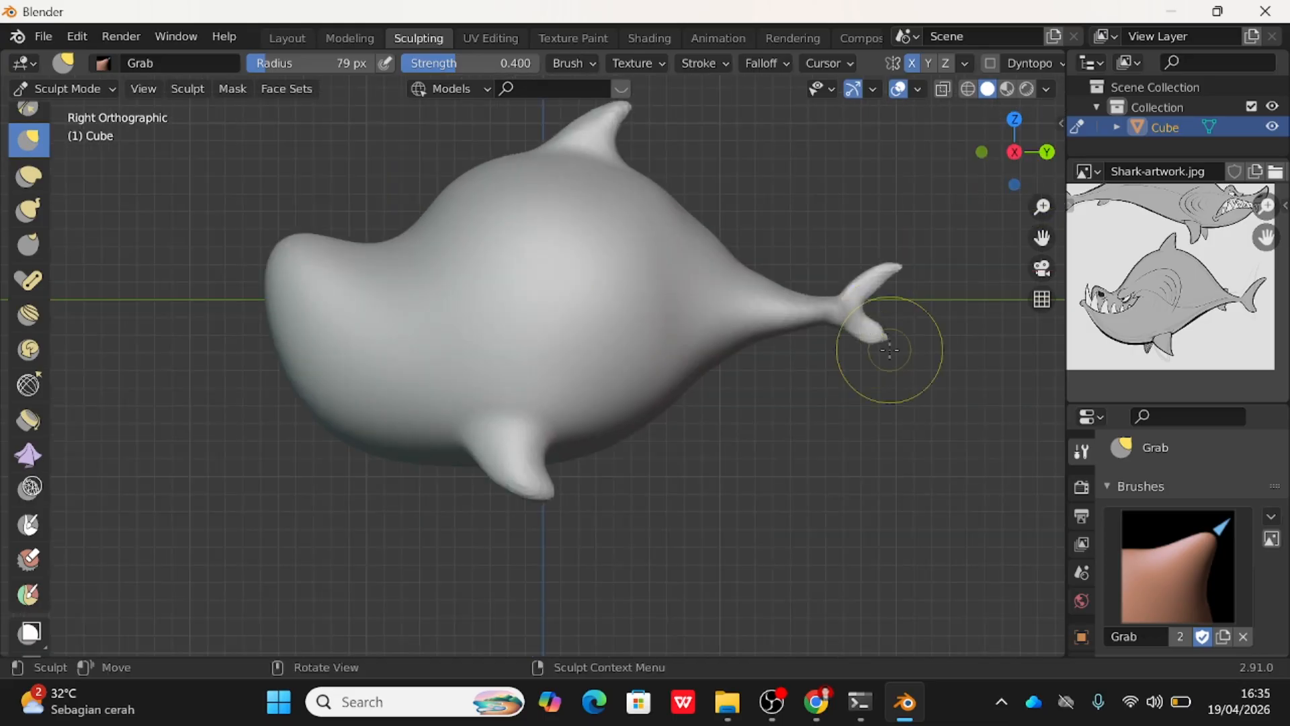
{"action": "left_click_drag", "start_coordinate": [888, 346], "coordinate": [871, 334], "text": "ctrl"}
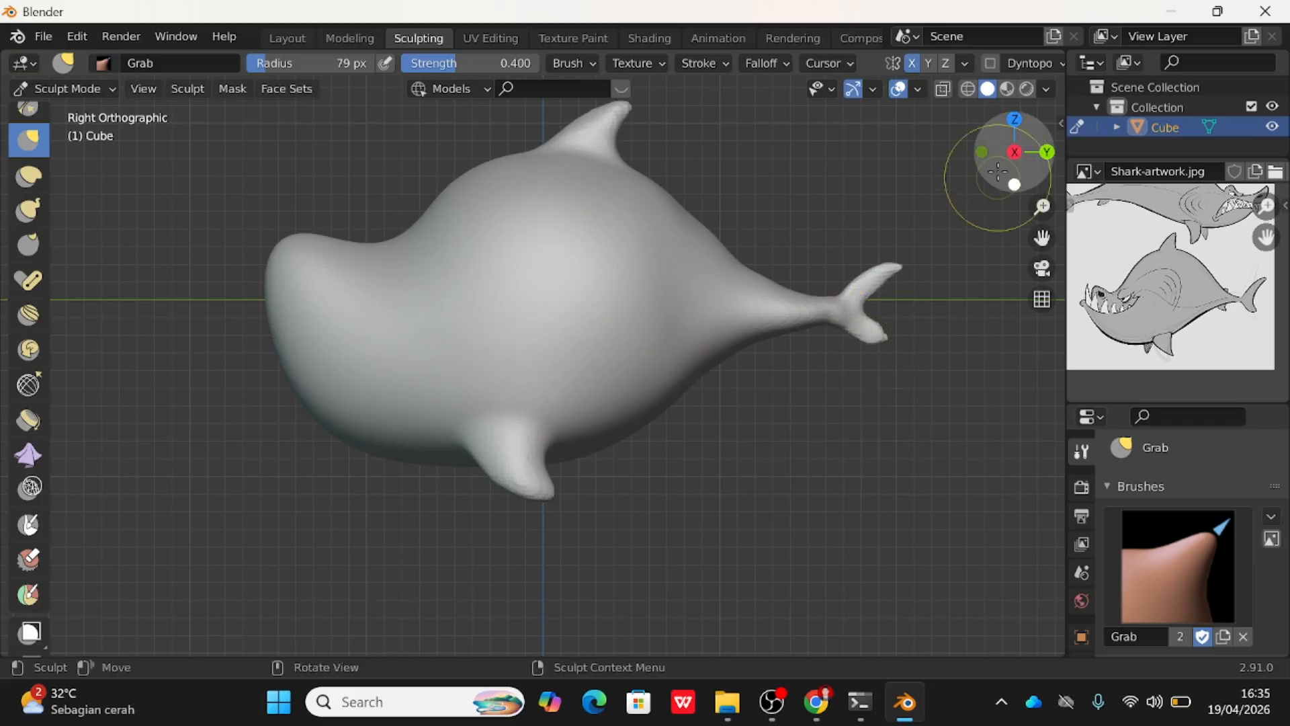
{"action": "left_click_drag", "start_coordinate": [1022, 144], "coordinate": [777, 267]}
{"action": "left_click", "coordinate": [1047, 152]}
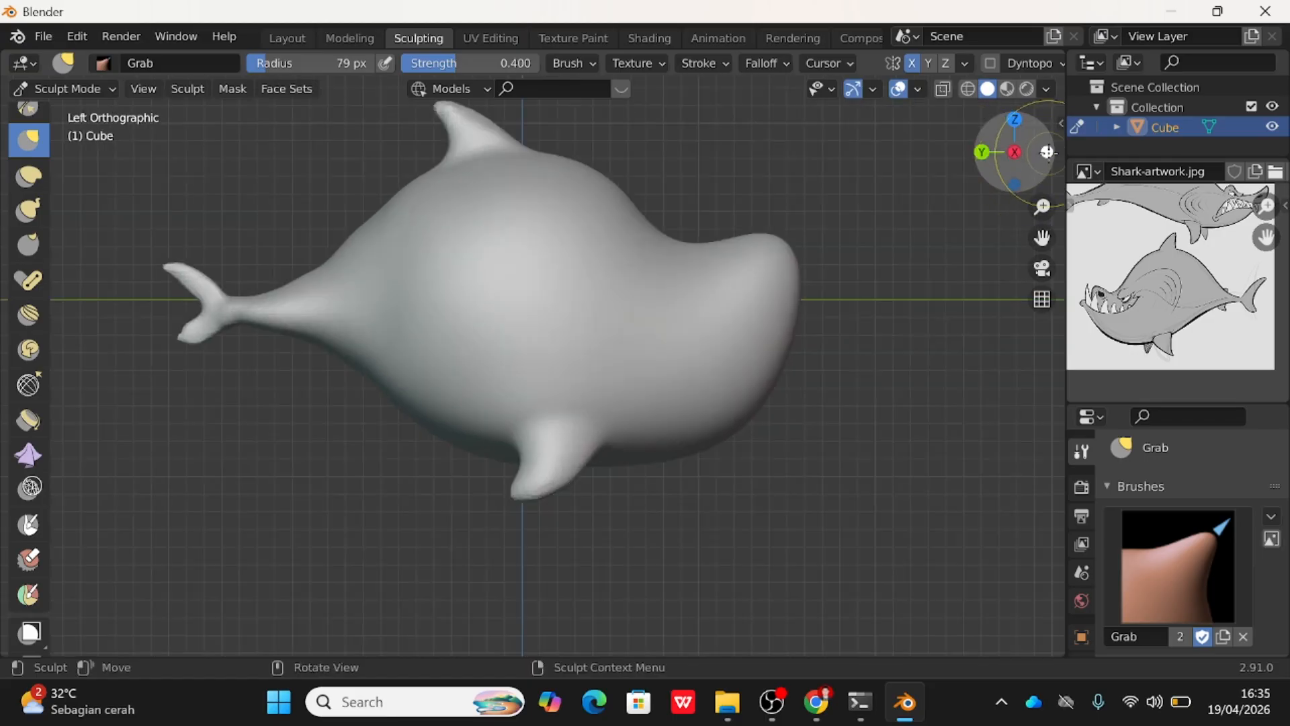
{"action": "left_click", "coordinate": [1047, 152]}
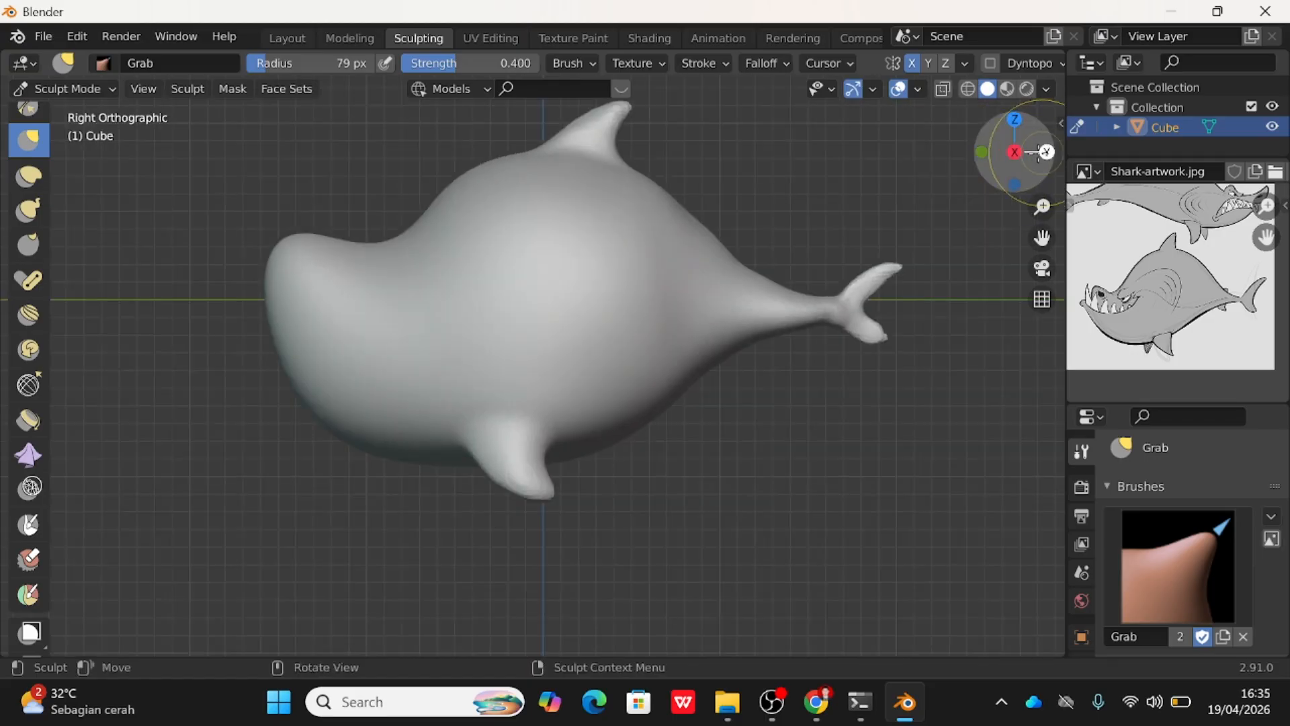
Refine the rear and front edges of the pectoral fin where it meets the belly.
{"action": "scroll", "coordinate": [552, 429], "scroll_direction": "down", "scroll_amount": 2}
{"action": "scroll", "coordinate": [553, 428], "scroll_direction": "up", "scroll_amount": 3}
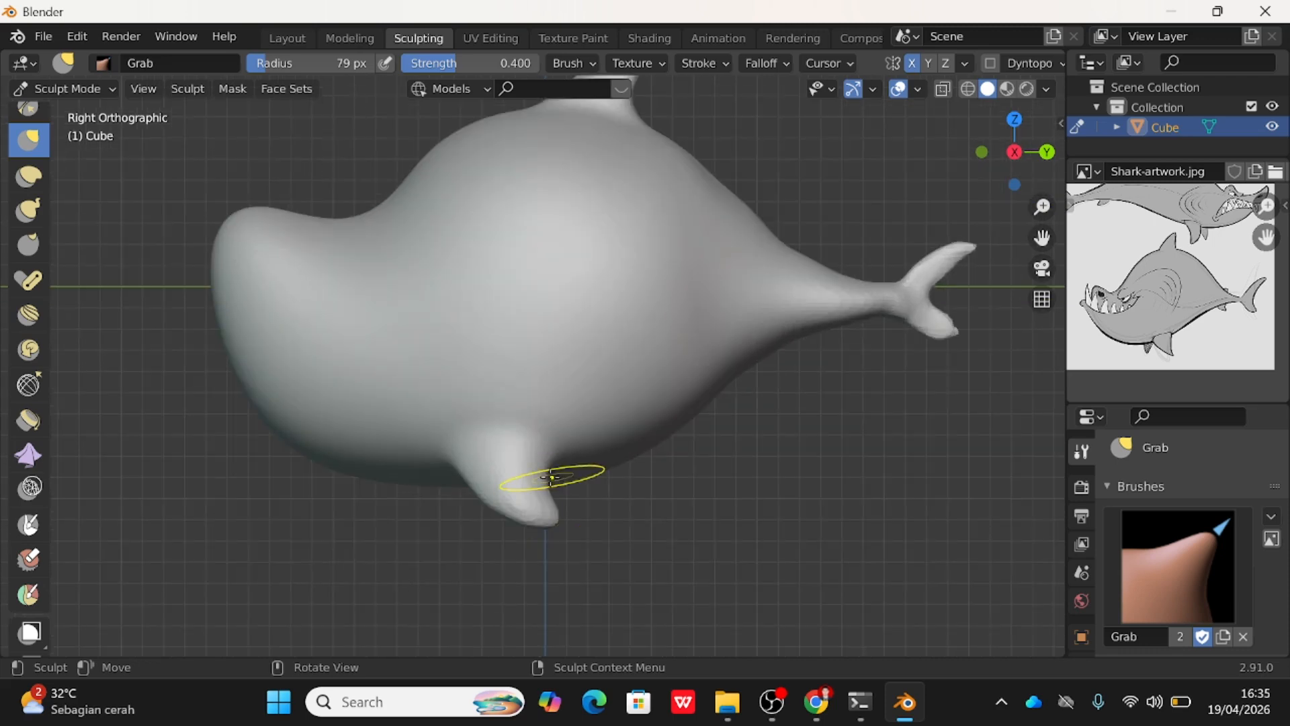
{"action": "mouse_move", "coordinate": [542, 468]}
{"action": "left_mouse_down"}
{"action": "mouse_move", "coordinate": [559, 462]}
{"action": "mouse_move", "coordinate": [546, 459]}
{"action": "left_mouse_up"}
{"action": "left_click_drag", "start_coordinate": [456, 472], "coordinate": [466, 470]}
{"action": "scroll", "coordinate": [651, 374], "scroll_direction": "down", "scroll_amount": 3}
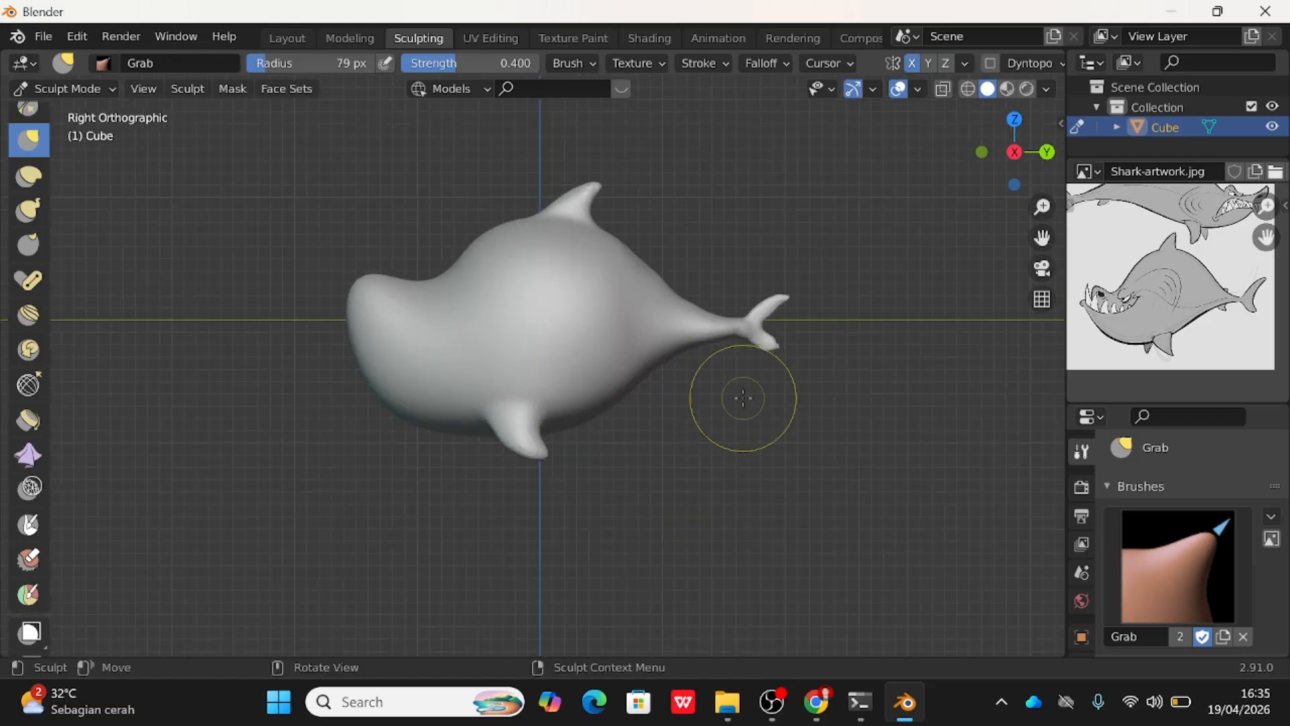
Touch up the back contour behind the dorsal fin and the front contour of the lower head.
{"action": "scroll", "coordinate": [749, 391], "scroll_direction": "up", "scroll_amount": 1}
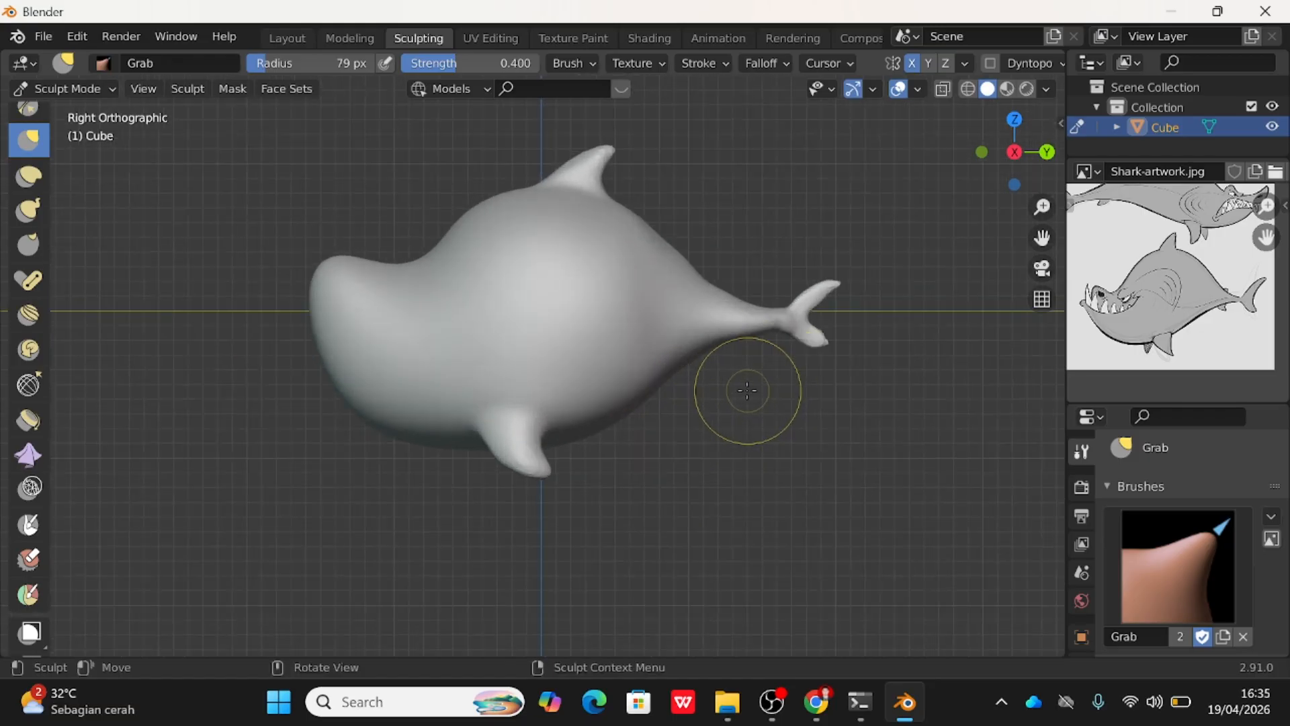
{"action": "left_click_drag", "start_coordinate": [637, 216], "coordinate": [634, 217]}
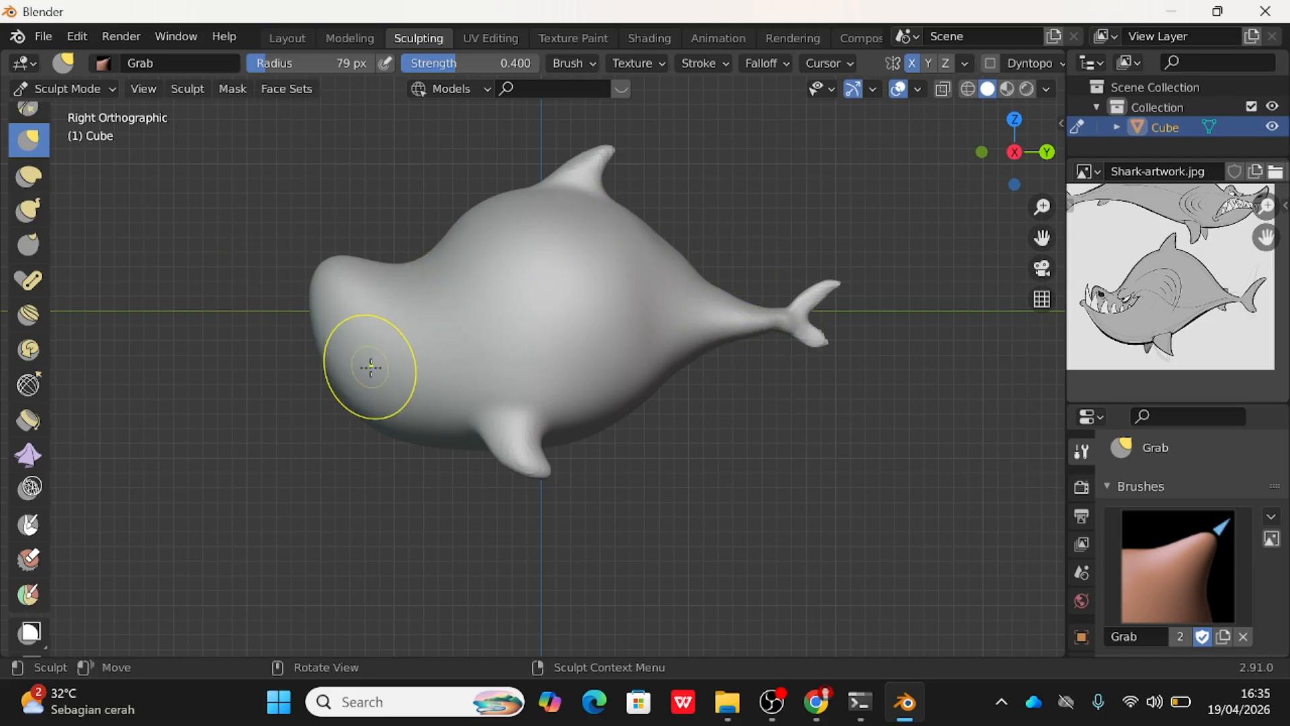
{"action": "left_click_drag", "start_coordinate": [327, 366], "coordinate": [321, 370]}
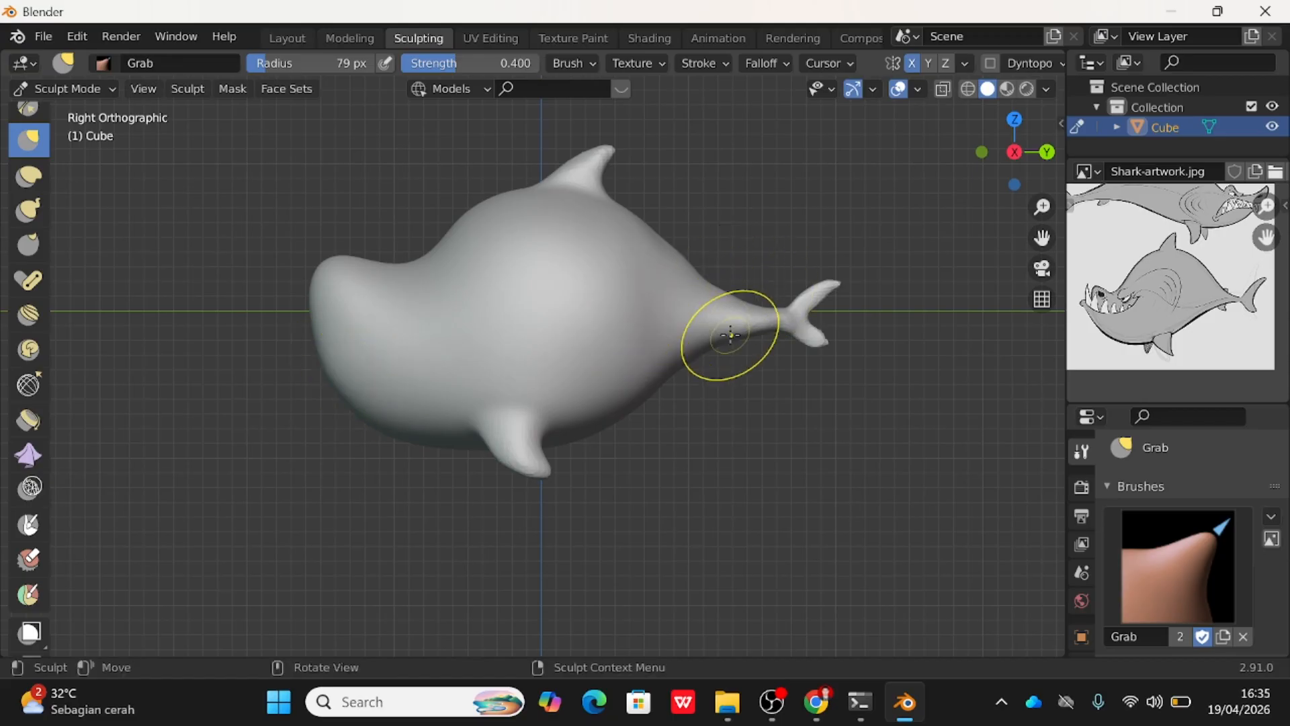
Enlarge the reference artwork and compare the tail stem with the same area of the model.
{"action": "scroll", "coordinate": [1227, 314], "scroll_direction": "up", "scroll_amount": 4}
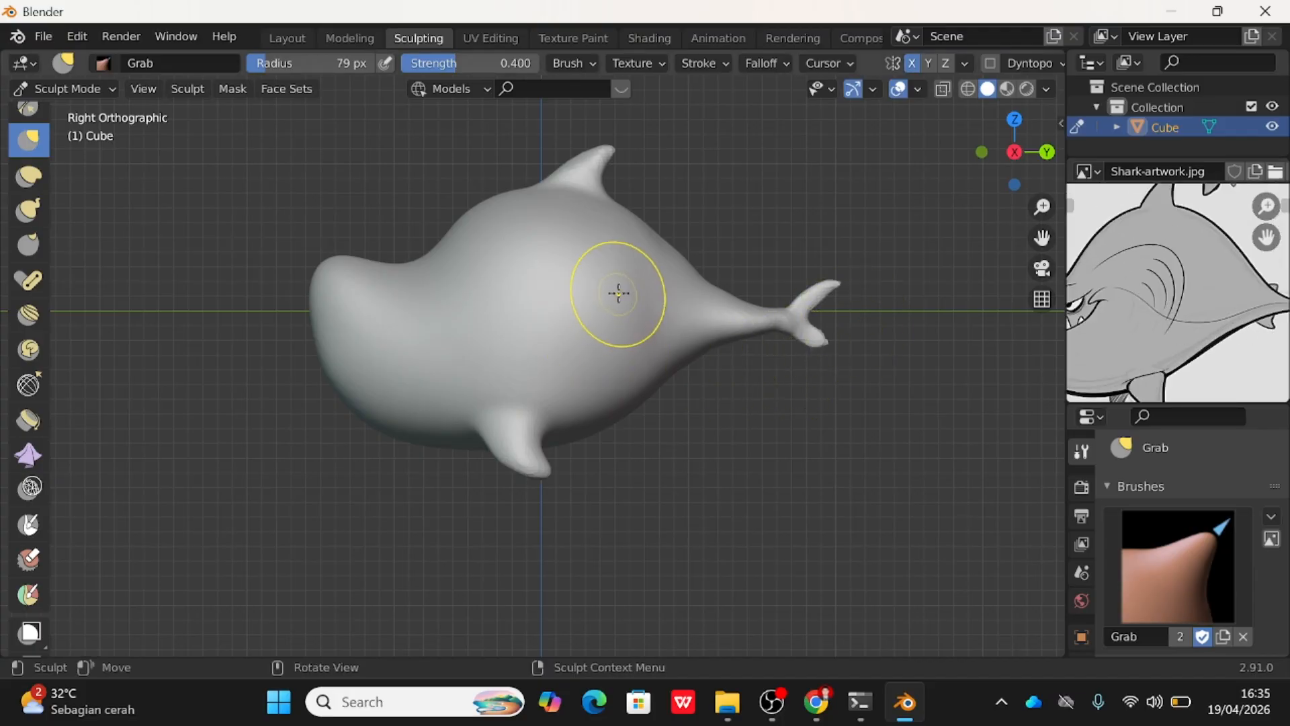
{"action": "scroll", "coordinate": [709, 300], "scroll_direction": "down", "scroll_amount": 2}
{"action": "scroll", "coordinate": [729, 275], "scroll_direction": "up", "scroll_amount": 3}
{"action": "middle_click_drag", "start_coordinate": [776, 248], "coordinate": [569, 299], "text": "shift"}
{"action": "scroll", "coordinate": [569, 300], "scroll_direction": "up", "scroll_amount": 4}
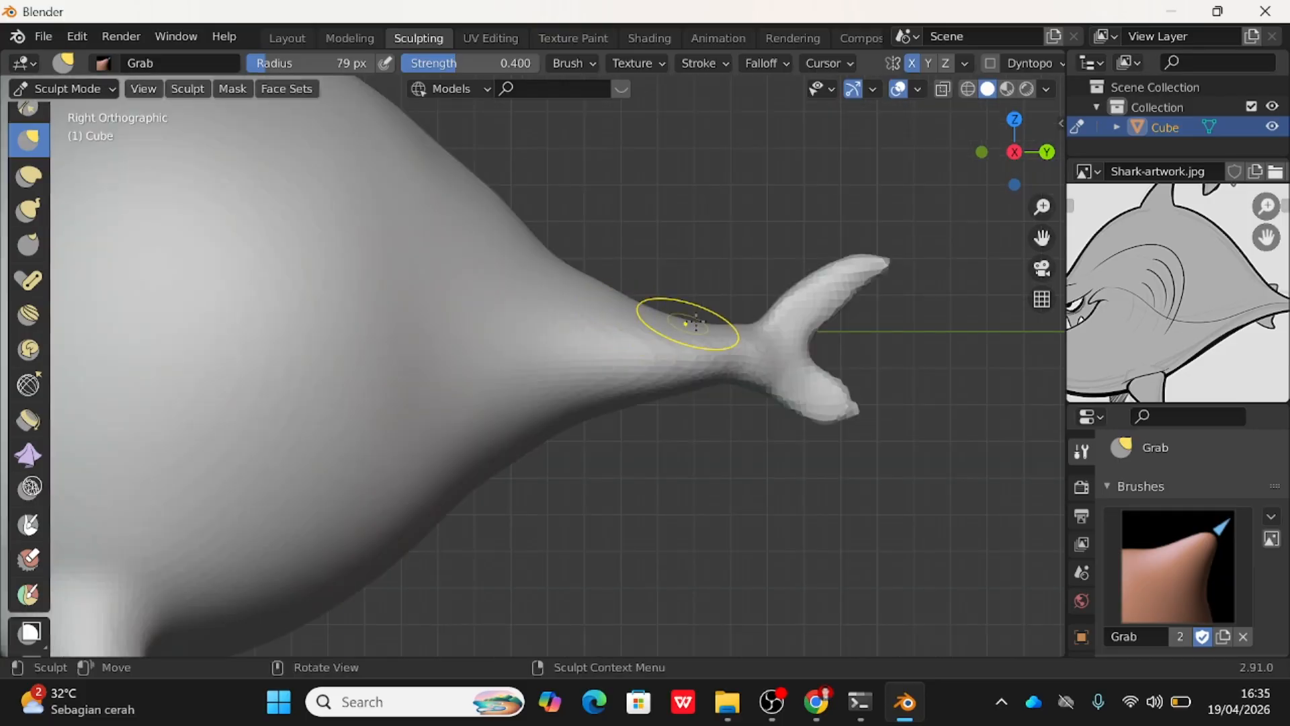
{"action": "scroll", "coordinate": [15, 584], "scroll_direction": "down", "scroll_amount": 1}
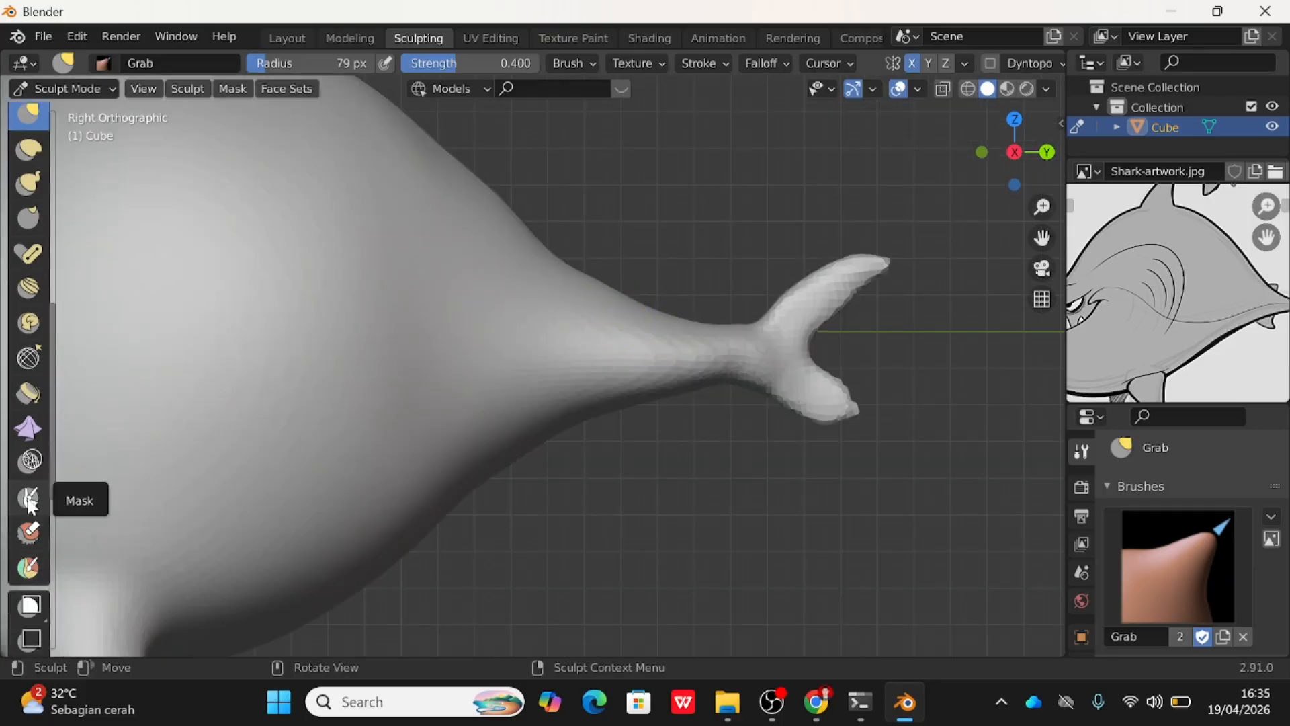
{"action": "left_click", "coordinate": [29, 499]}
{"action": "middle_click_drag", "start_coordinate": [677, 265], "coordinate": [558, 353]}
{"action": "left_click", "coordinate": [1035, 165]}
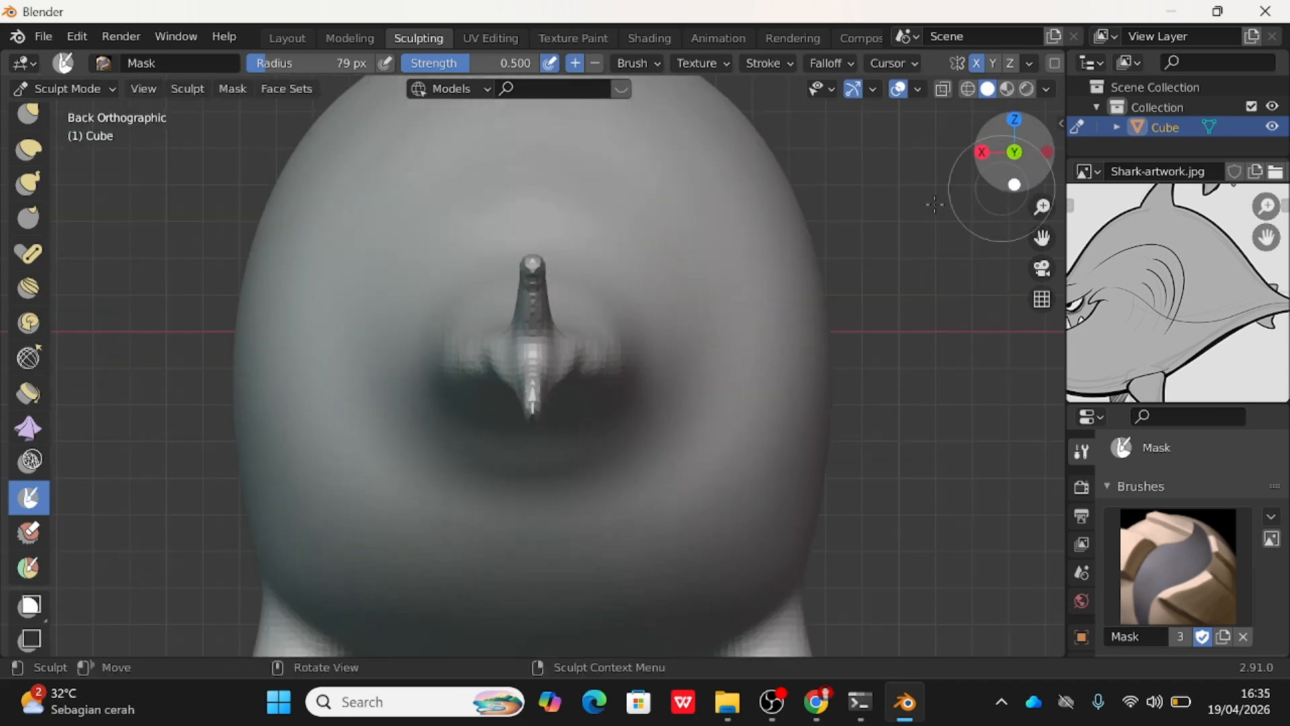
{"action": "middle_click_drag", "start_coordinate": [744, 223], "coordinate": [719, 356]}
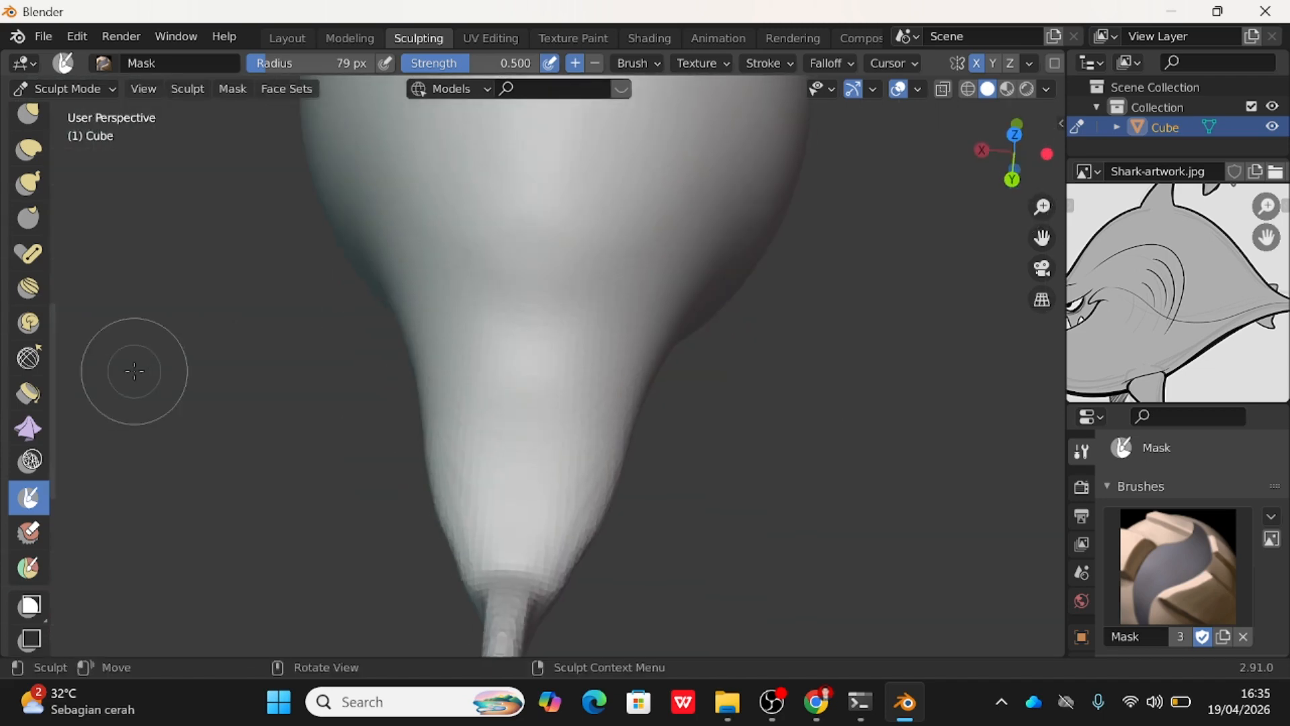
{"action": "scroll", "coordinate": [26, 175], "scroll_direction": "up", "scroll_amount": 2}
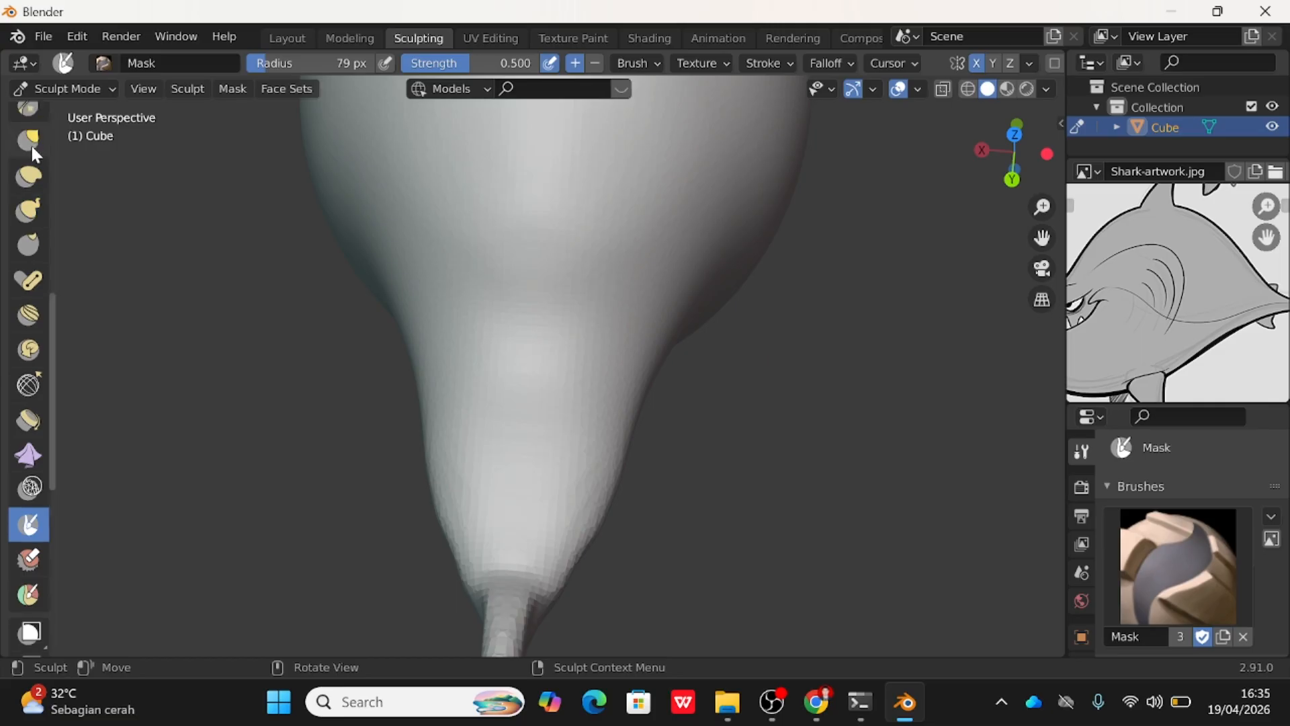
{"action": "left_click", "coordinate": [30, 151]}
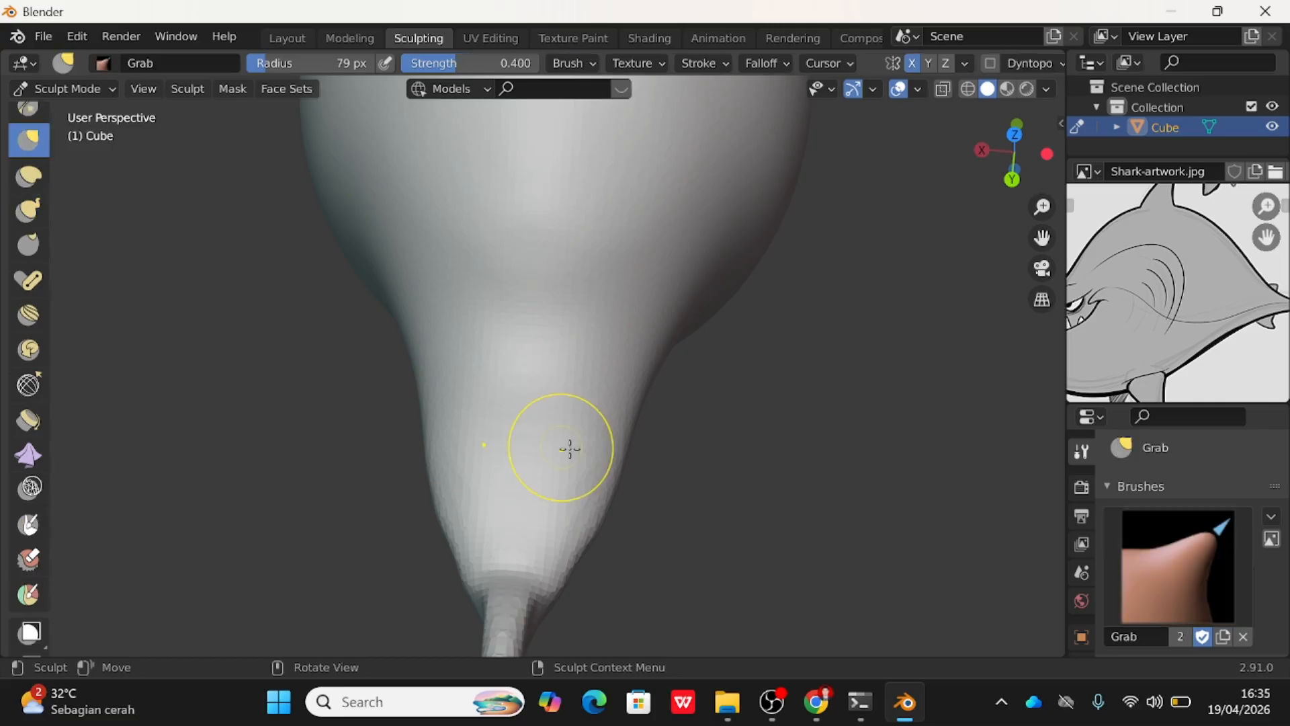
In top view, set the Grab radius to 144 px and narrow the tail stem into a smooth taper toward the tail fin.
{"action": "scroll", "coordinate": [615, 457], "scroll_direction": "down", "scroll_amount": 4}
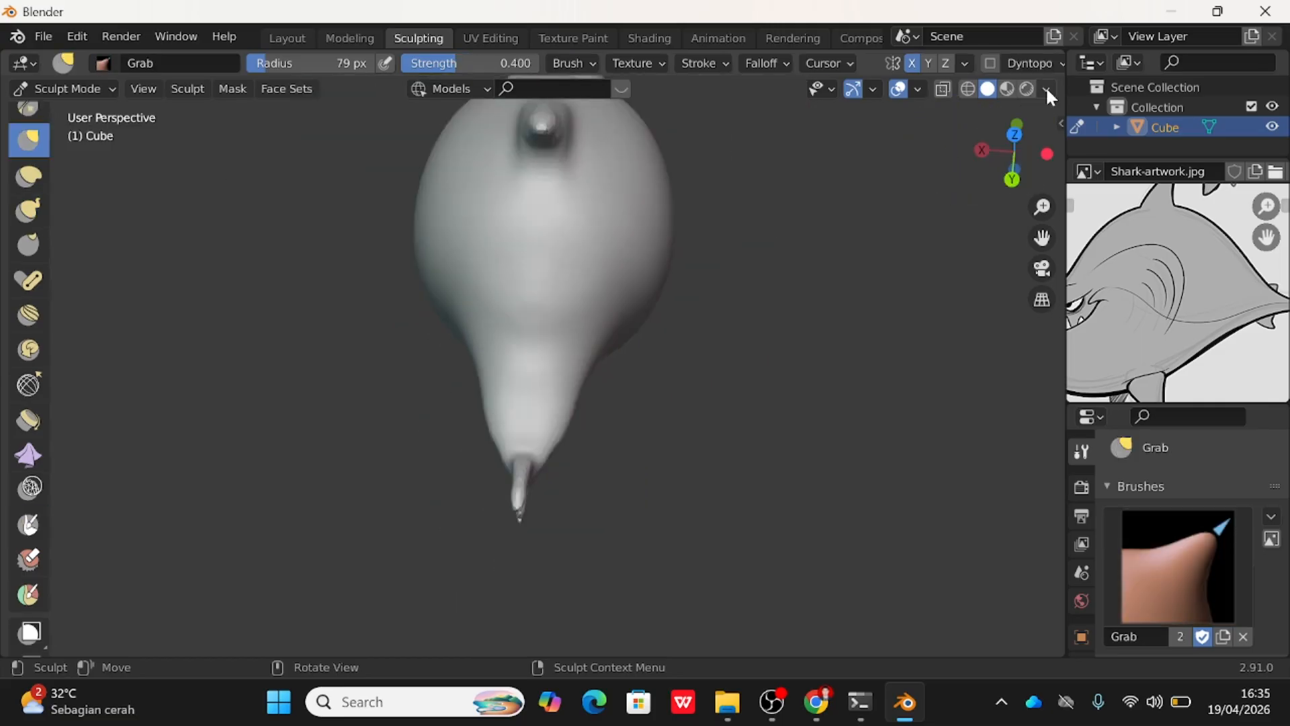
{"action": "left_click", "coordinate": [1015, 134]}
{"action": "key", "text": "f"}
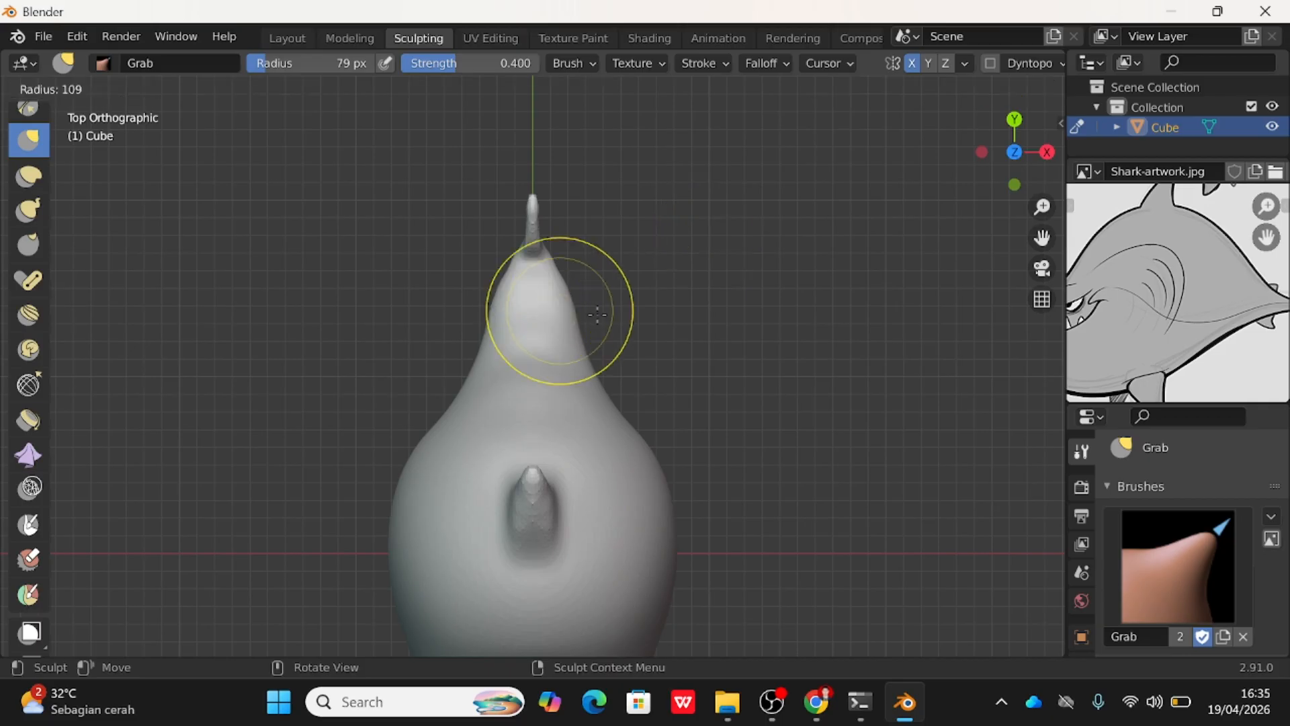
{"action": "left_click", "coordinate": [572, 310]}
{"action": "mouse_move", "coordinate": [572, 310]}
{"action": "left_mouse_down"}
{"action": "mouse_move", "coordinate": [521, 300]}
{"action": "mouse_move", "coordinate": [541, 283]}
{"action": "mouse_move", "coordinate": [569, 350]}
{"action": "mouse_move", "coordinate": [547, 340]}
{"action": "left_mouse_up"}
{"action": "left_click_drag", "start_coordinate": [533, 256], "coordinate": [542, 264]}
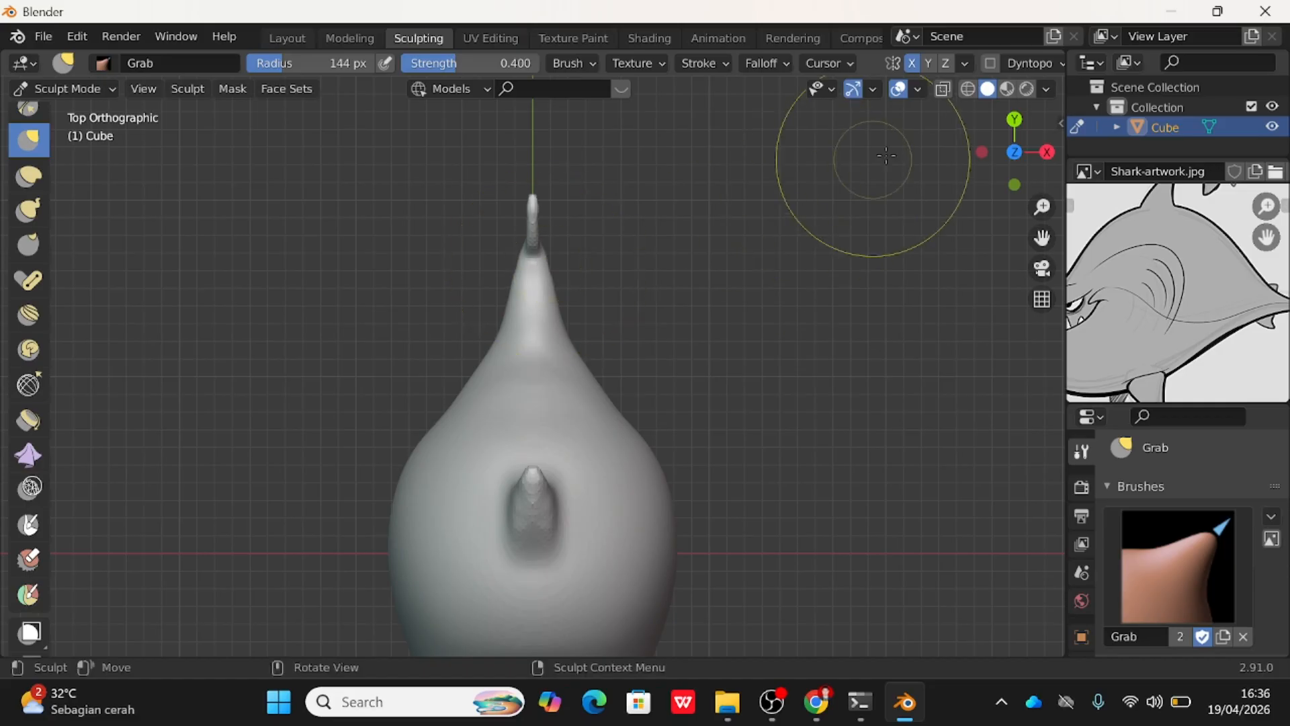
Use the Mask brush to paint a patch along the upper side of the tail stem, just ahead of the tail fin.
{"action": "left_click", "coordinate": [1045, 154]}
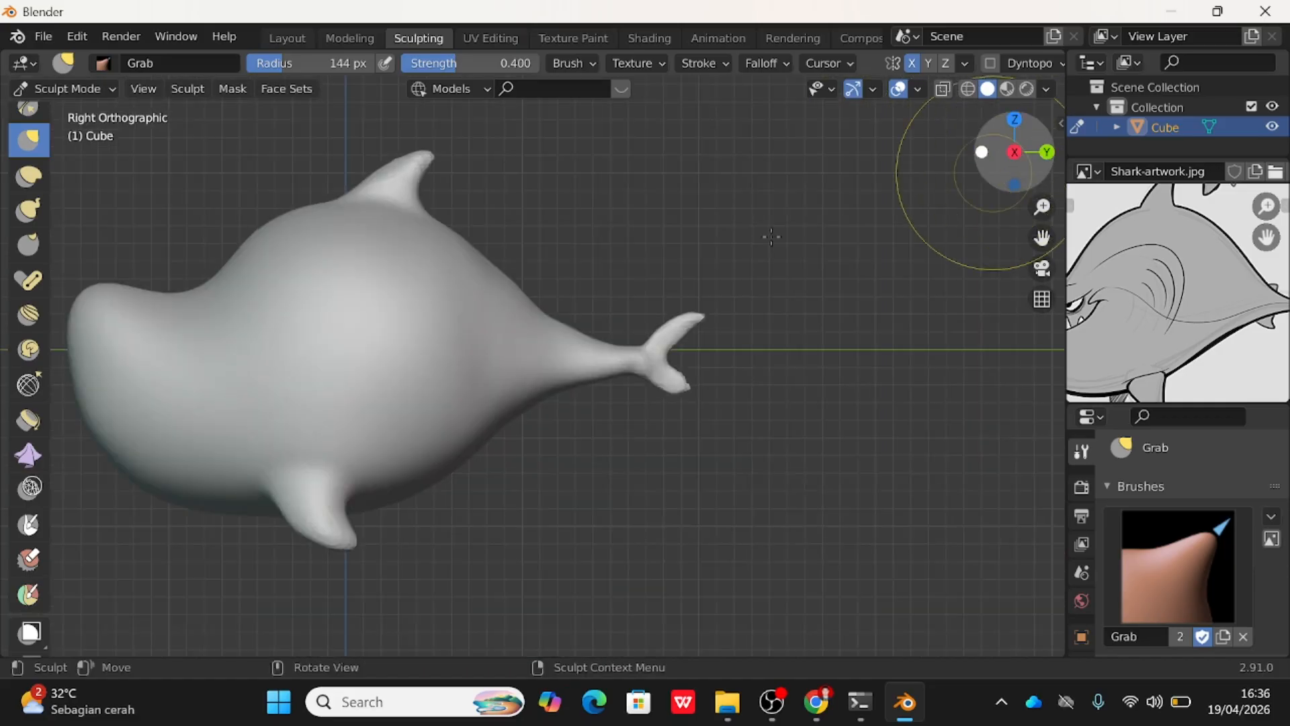
{"action": "scroll", "coordinate": [591, 302], "scroll_direction": "down", "scroll_amount": 1}
{"action": "scroll", "coordinate": [605, 311], "scroll_direction": "up", "scroll_amount": 3}
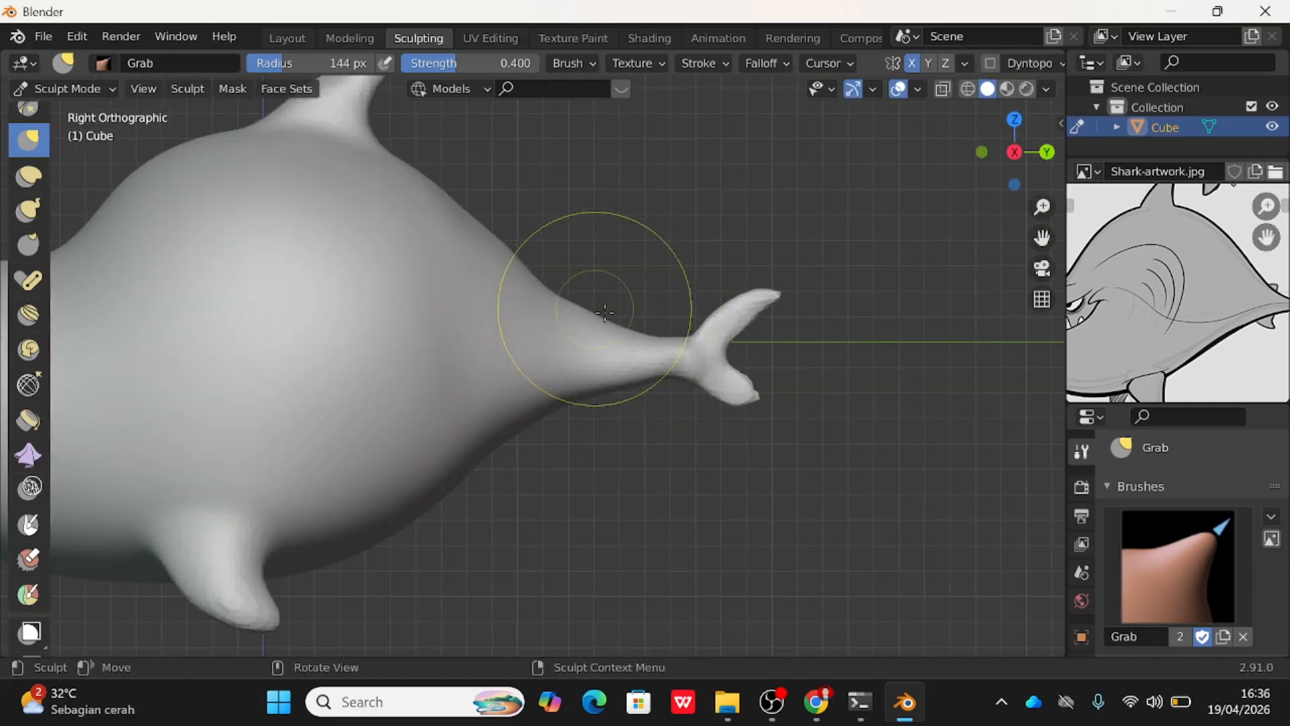
{"action": "scroll", "coordinate": [604, 312], "scroll_direction": "up", "scroll_amount": 2}
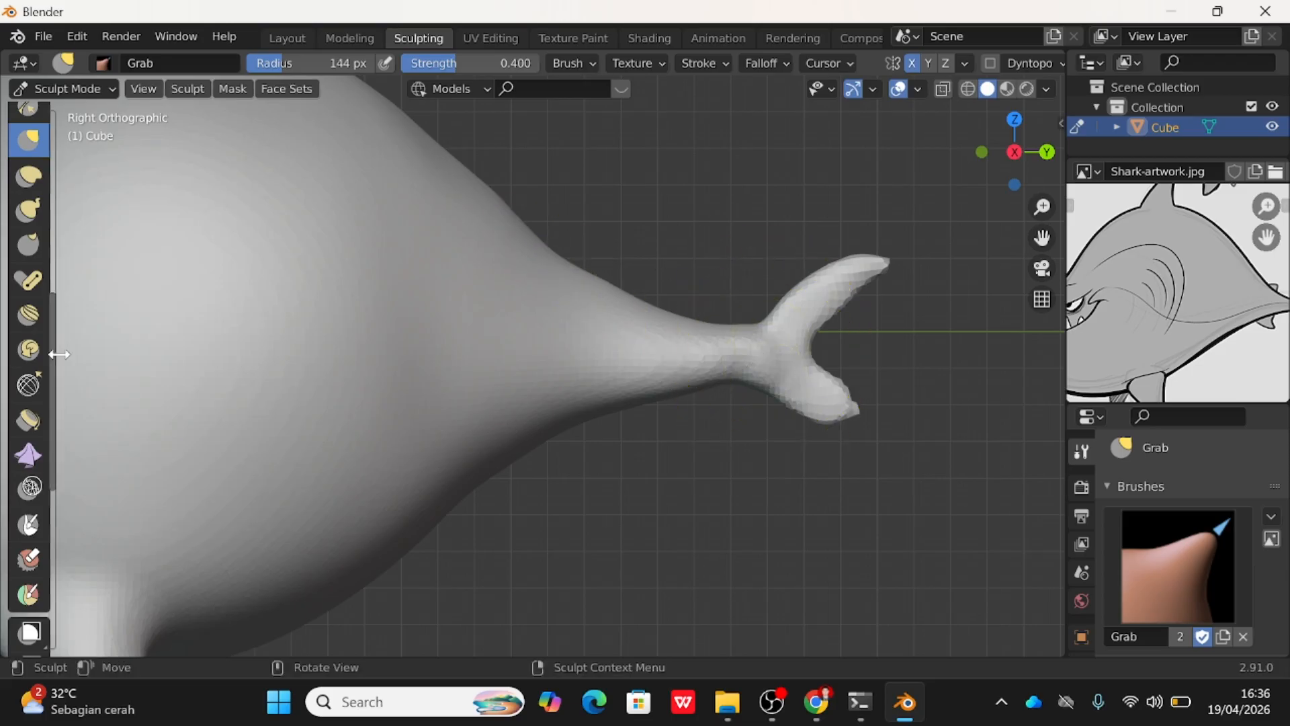
{"action": "left_click", "coordinate": [30, 525]}
{"action": "scroll", "coordinate": [735, 302], "scroll_direction": "up", "scroll_amount": 4}
{"action": "mouse_move", "coordinate": [735, 303]}
{"action": "middle_mouse_down"}
{"action": "mouse_move", "coordinate": [614, 377]}
{"action": "mouse_move", "coordinate": [830, 444]}
{"action": "middle_mouse_up"}
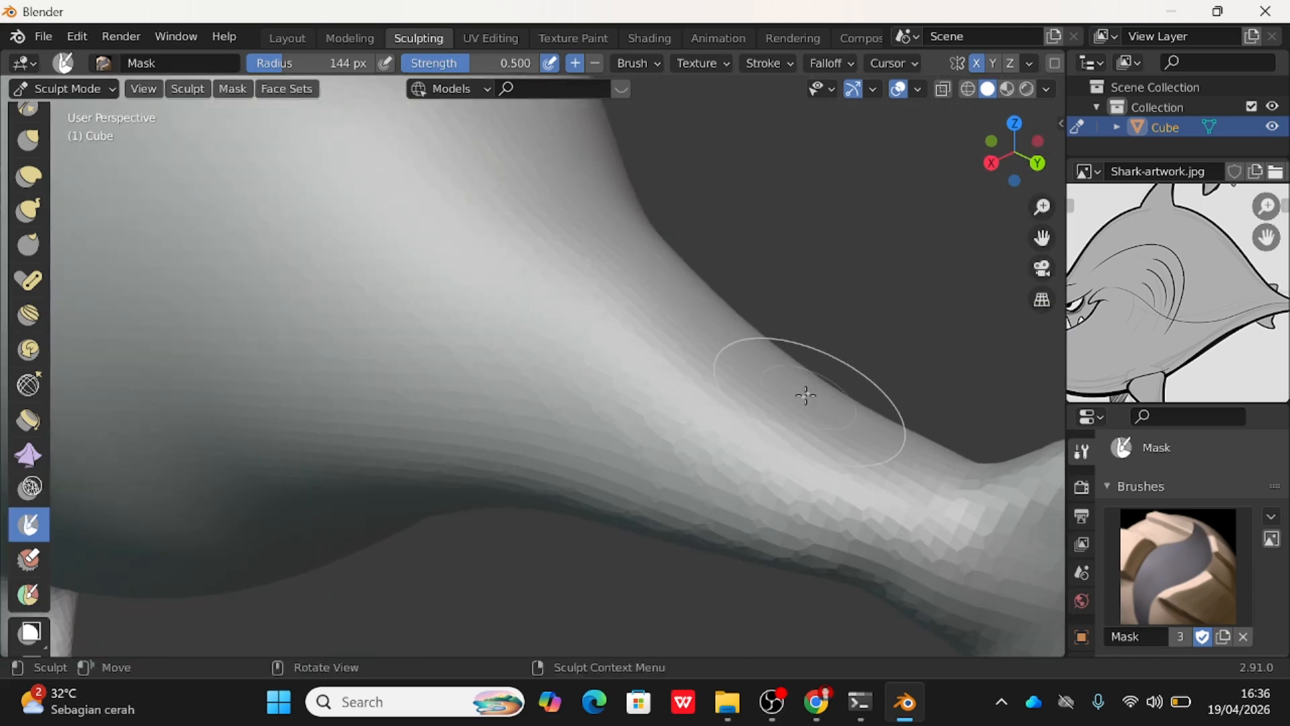
{"action": "mouse_move", "coordinate": [802, 396]}
{"action": "left_mouse_down"}
{"action": "mouse_move", "coordinate": [818, 399]}
{"action": "mouse_move", "coordinate": [802, 387]}
{"action": "left_mouse_up"}
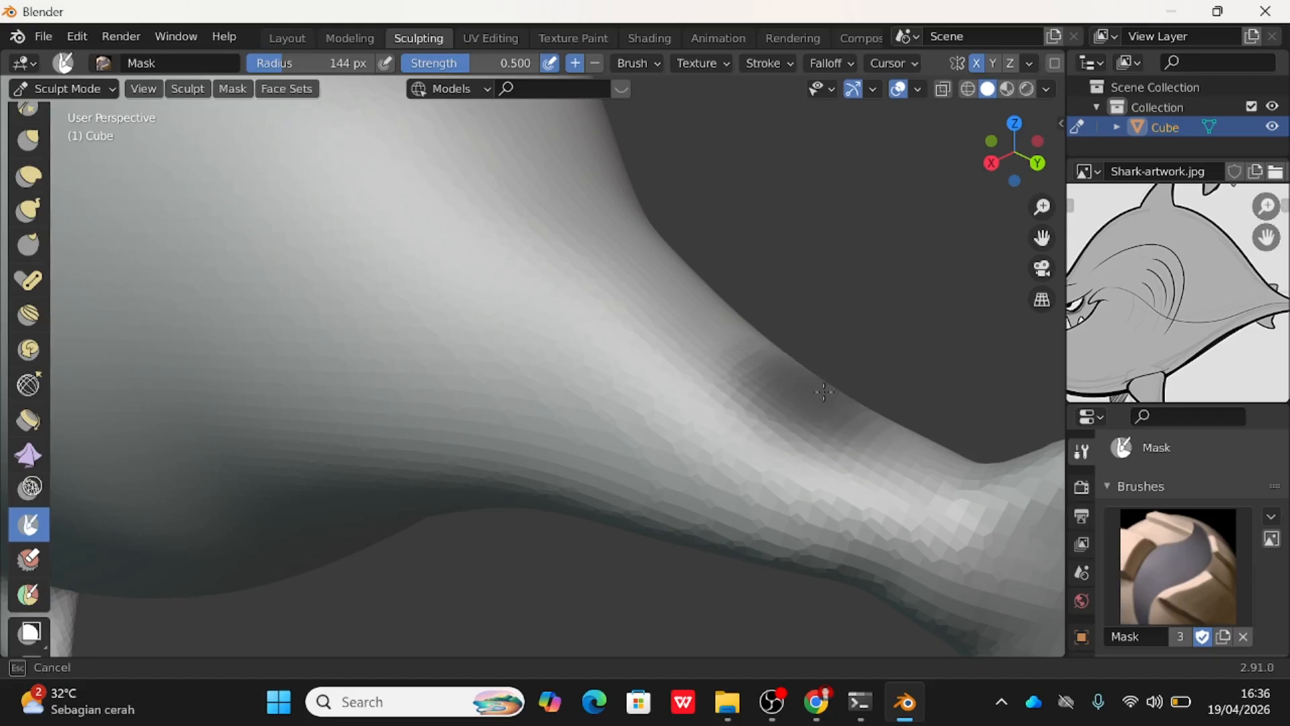
{"action": "left_click_drag", "start_coordinate": [832, 399], "coordinate": [836, 403]}
Invert the mask in side view so only the patch on the upper tail stem can be sculpted.
{"action": "left_click", "coordinate": [992, 162]}
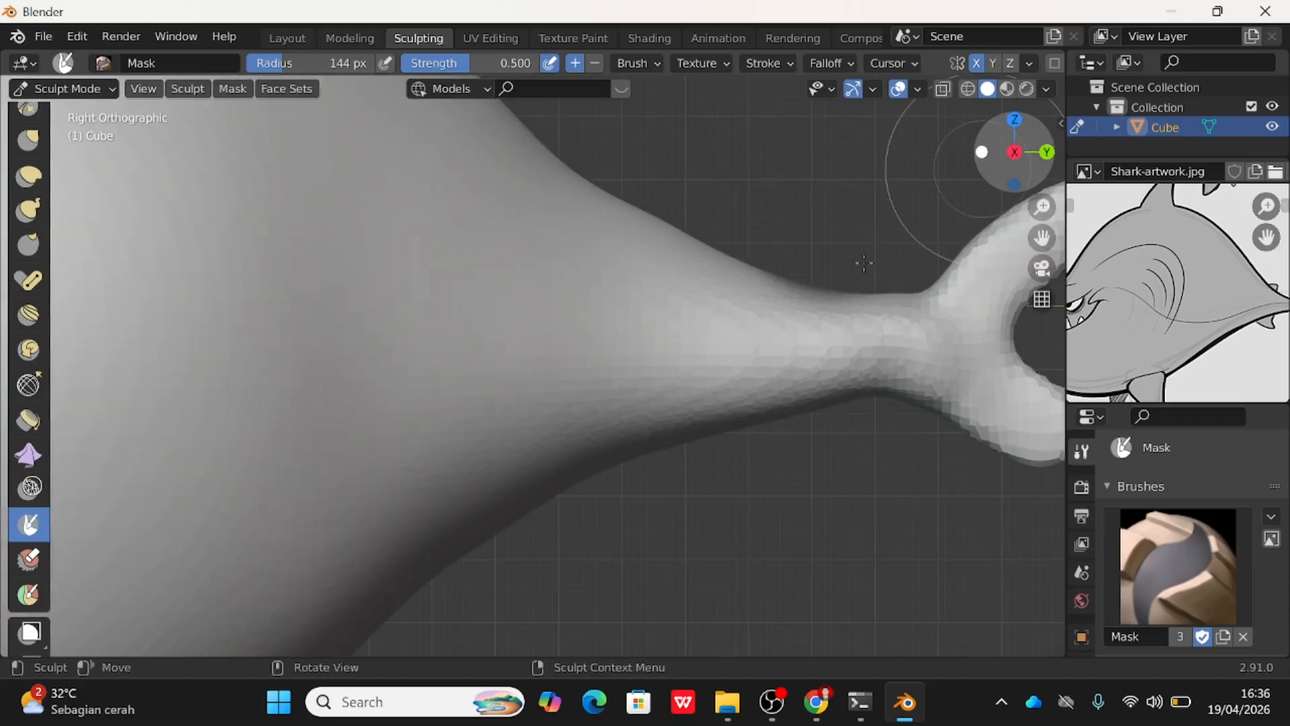
{"action": "scroll", "coordinate": [796, 332], "scroll_direction": "down", "scroll_amount": 3}
{"action": "key", "text": "ctrl+i"}
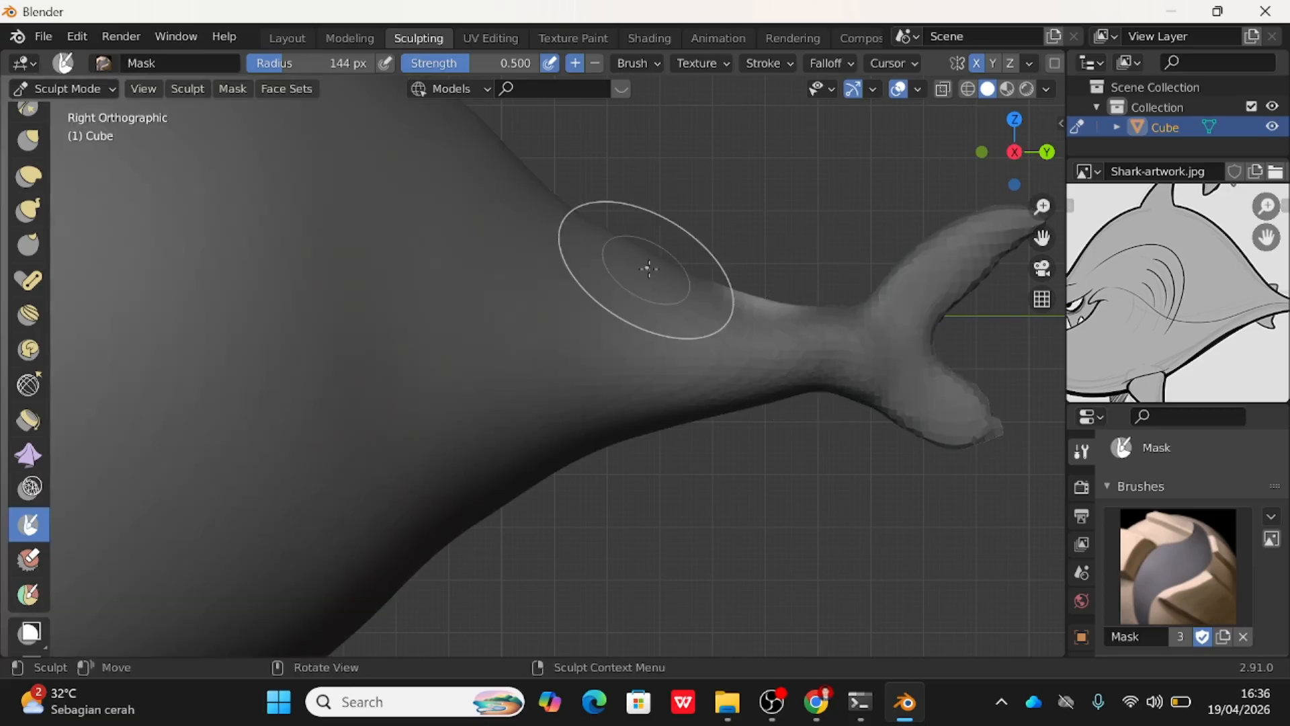
Switch to the Snake Hook brush, undo an oversized test pull on the tail stem, and set the brush radius to 44 px.
{"action": "scroll", "coordinate": [25, 225], "scroll_direction": "up", "scroll_amount": 2}
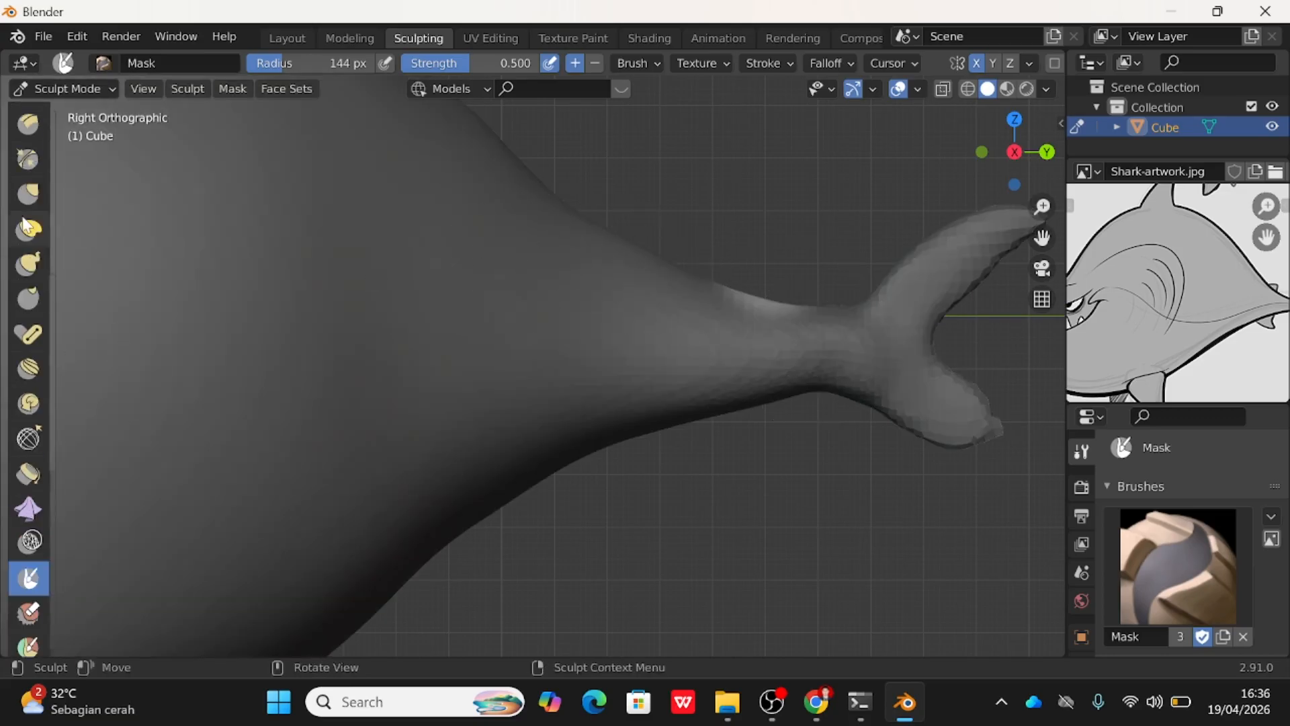
{"action": "left_click", "coordinate": [39, 253]}
{"action": "mouse_move", "coordinate": [749, 352]}
{"action": "left_mouse_down"}
{"action": "mouse_move", "coordinate": [757, 302]}
{"action": "mouse_move", "coordinate": [797, 248]}
{"action": "left_mouse_up"}
{"action": "scroll", "coordinate": [796, 249], "scroll_direction": "down", "scroll_amount": 3}
{"action": "key", "text": "ctrl+z"}
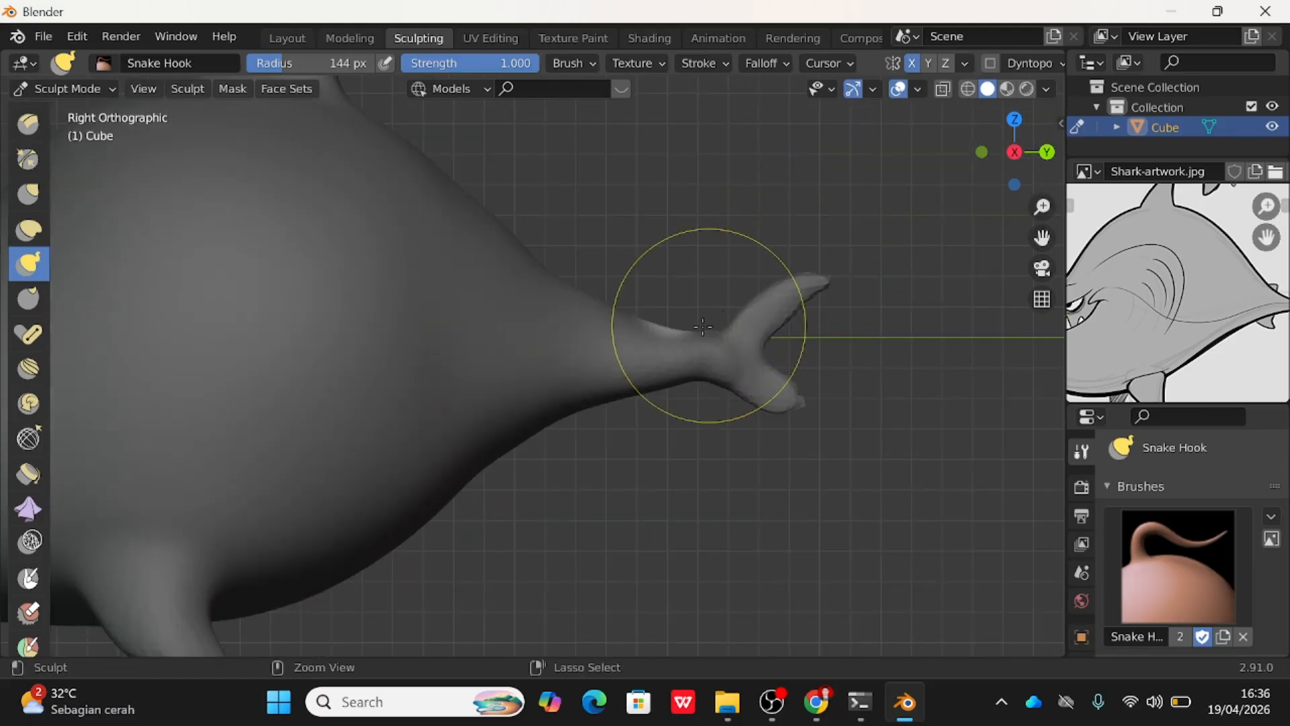
{"action": "key", "text": "f"}
{"action": "left_click", "coordinate": [676, 329]}
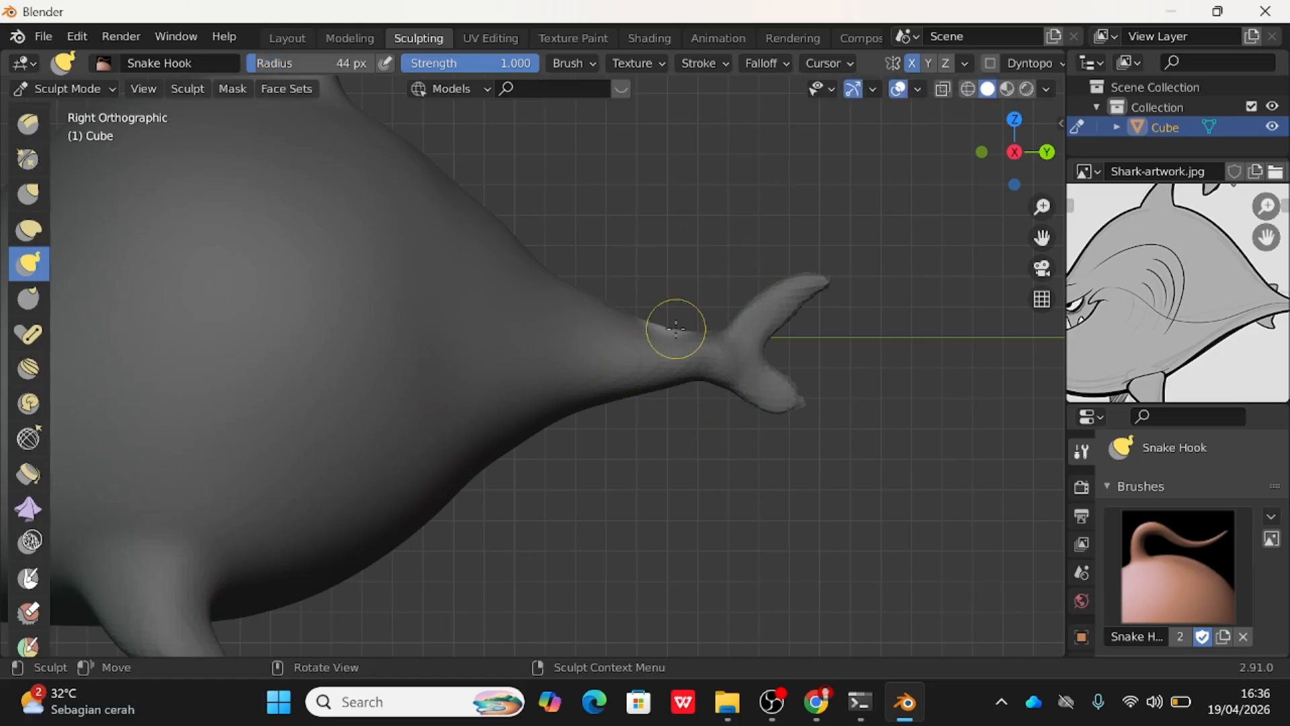
{"action": "mouse_move", "coordinate": [672, 331]}
{"action": "left_mouse_down"}
{"action": "mouse_move", "coordinate": [677, 305]}
{"action": "mouse_move", "coordinate": [724, 279]}
{"action": "left_mouse_up"}
{"action": "left_click_drag", "start_coordinate": [669, 322], "coordinate": [675, 313]}
{"action": "left_click_drag", "start_coordinate": [776, 257], "coordinate": [776, 257]}
{"action": "left_click_drag", "start_coordinate": [692, 313], "coordinate": [726, 273]}
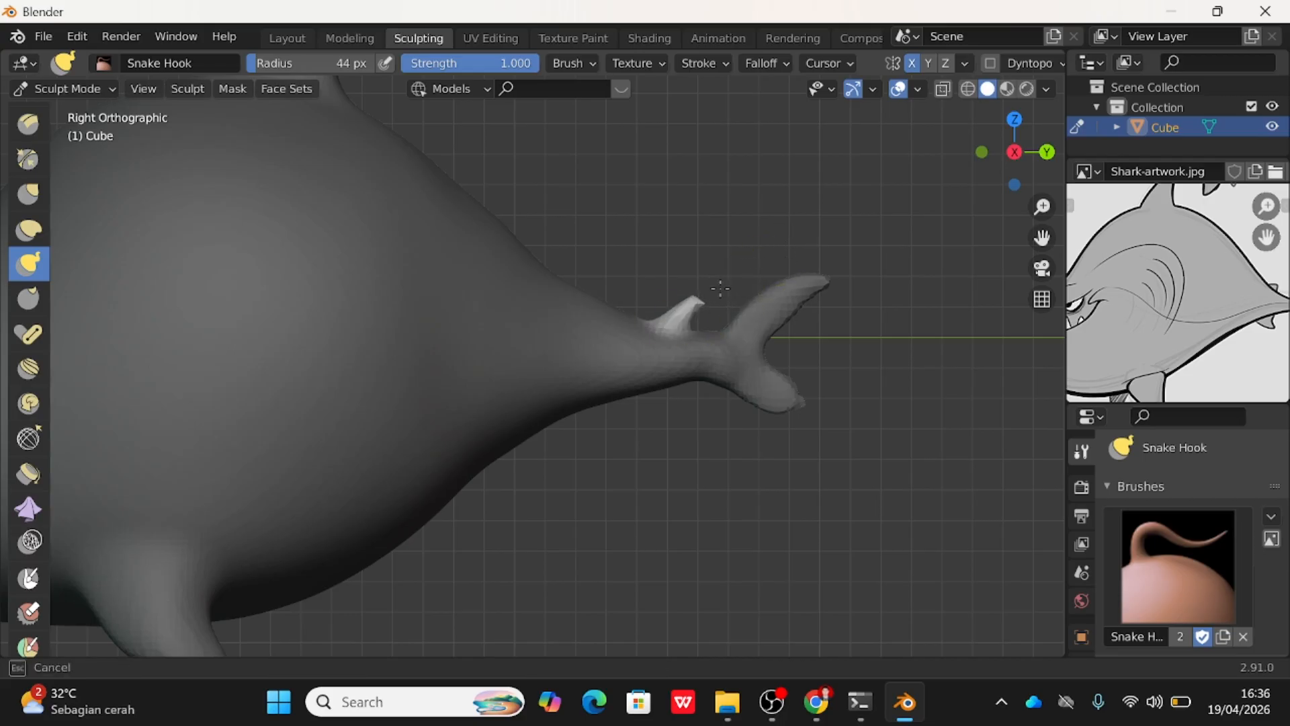
{"action": "left_click_drag", "start_coordinate": [733, 286], "coordinate": [732, 285]}
{"action": "key", "text": "ctrl+z"}
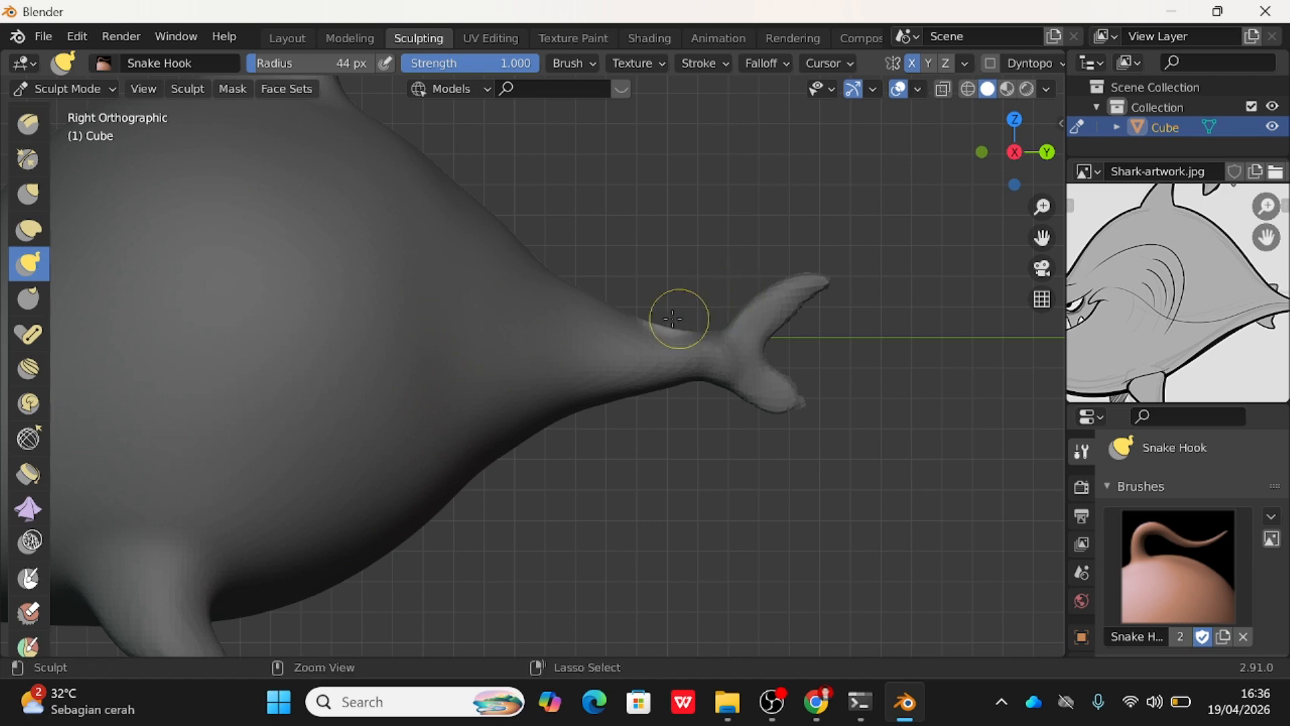
{"action": "left_click_drag", "start_coordinate": [665, 324], "coordinate": [720, 276]}
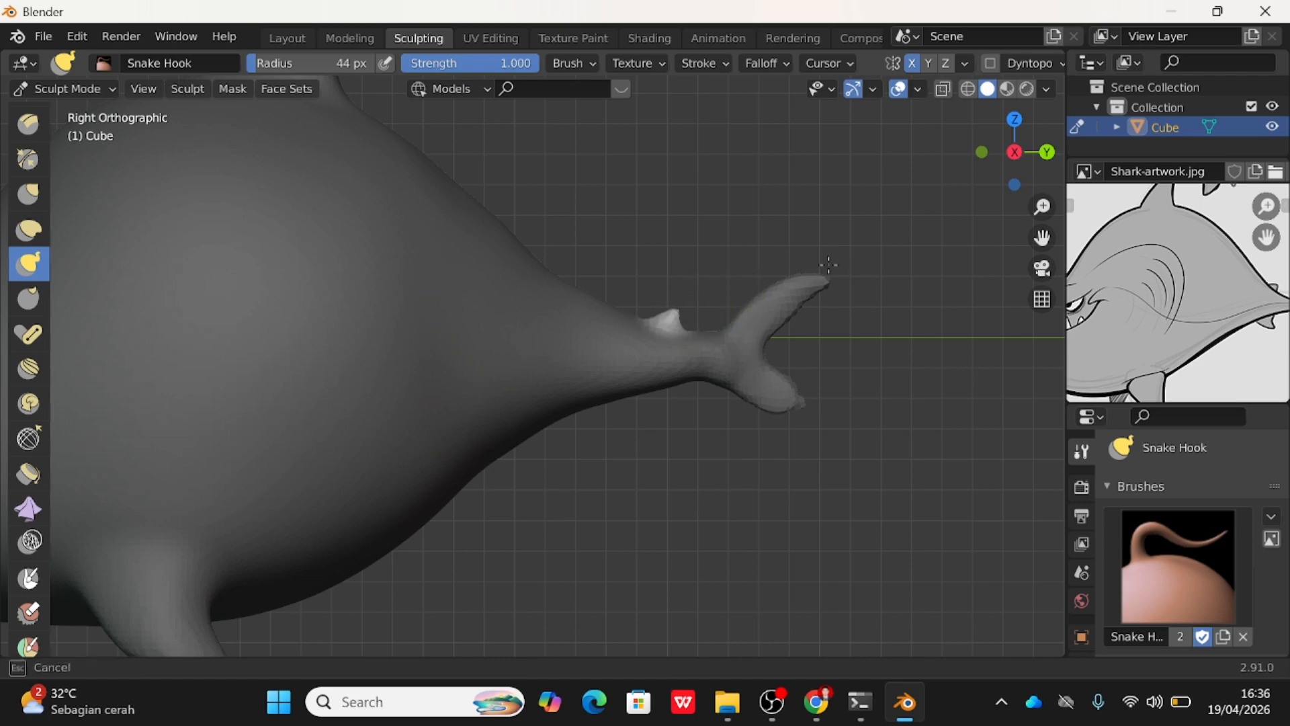
{"action": "left_click_drag", "start_coordinate": [829, 263], "coordinate": [747, 317]}
{"action": "key", "text": "ctrl+z"}
{"action": "mouse_move", "coordinate": [668, 328]}
{"action": "left_mouse_down"}
{"action": "mouse_move", "coordinate": [740, 253]}
{"action": "mouse_move", "coordinate": [714, 288]}
{"action": "left_mouse_up"}
{"action": "key", "text": "ctrl+z"}
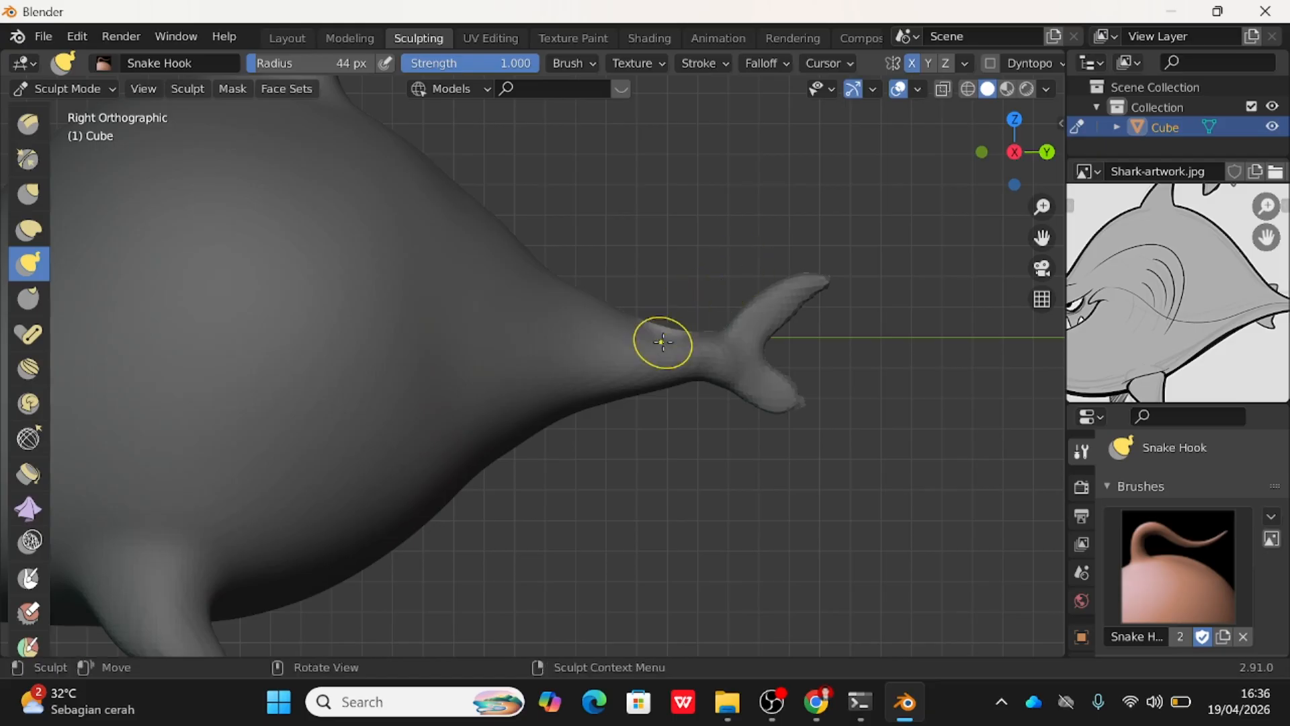
Pull the unmasked patch up and back with the Snake Hook brush into a small pointed fin just ahead of the tail fin.
{"action": "mouse_move", "coordinate": [670, 330]}
{"action": "left_mouse_down"}
{"action": "mouse_move", "coordinate": [718, 269]}
{"action": "mouse_move", "coordinate": [726, 277]}
{"action": "left_mouse_up"}
{"action": "scroll", "coordinate": [720, 352], "scroll_direction": "up", "scroll_amount": 3}
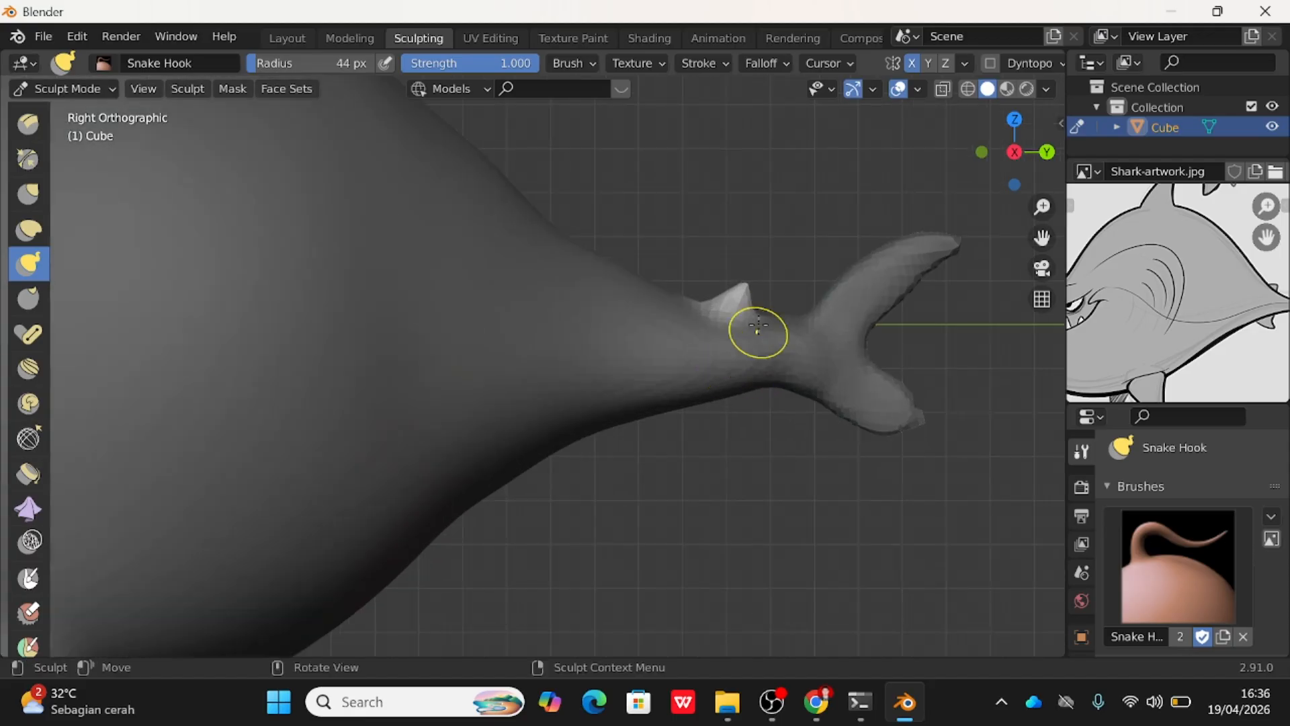
{"action": "left_click_drag", "start_coordinate": [743, 288], "coordinate": [765, 270]}
{"action": "scroll", "coordinate": [769, 306], "scroll_direction": "up", "scroll_amount": 3}
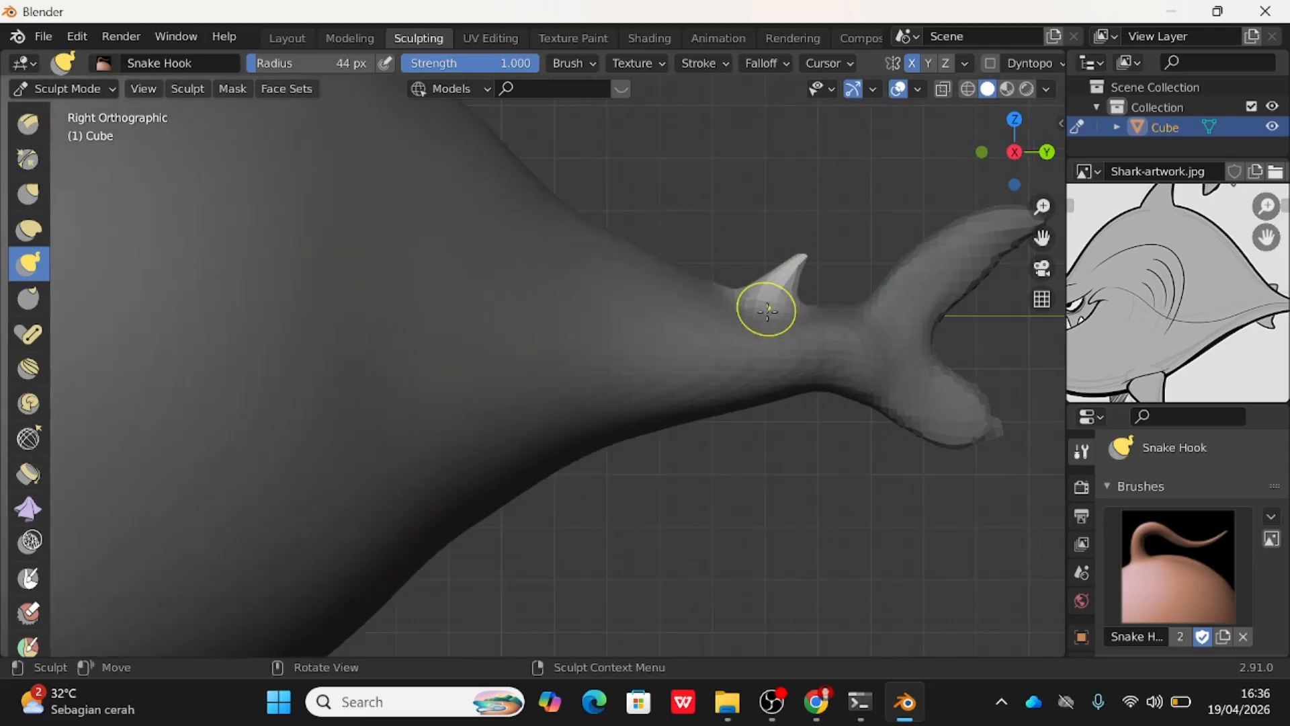
Use the Grab brush to bend the small tail-stem fin into a backward-curving hook, undoing unsuitable pulls, and clear the mask.
{"action": "middle_click_drag", "start_coordinate": [699, 313], "coordinate": [436, 365], "text": "shift"}
{"action": "scroll", "coordinate": [581, 294], "scroll_direction": "up", "scroll_amount": 1}
{"action": "scroll", "coordinate": [582, 294], "scroll_direction": "up", "scroll_amount": 2}
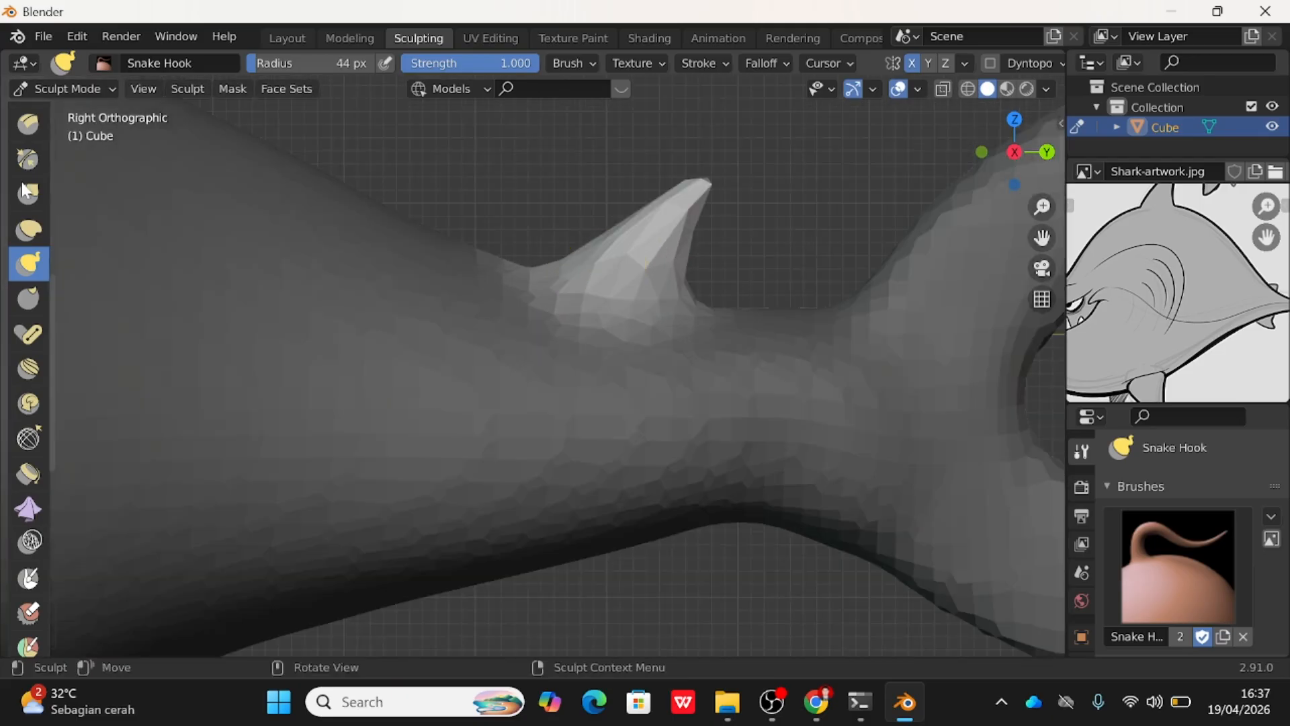
{"action": "left_click", "coordinate": [29, 194]}
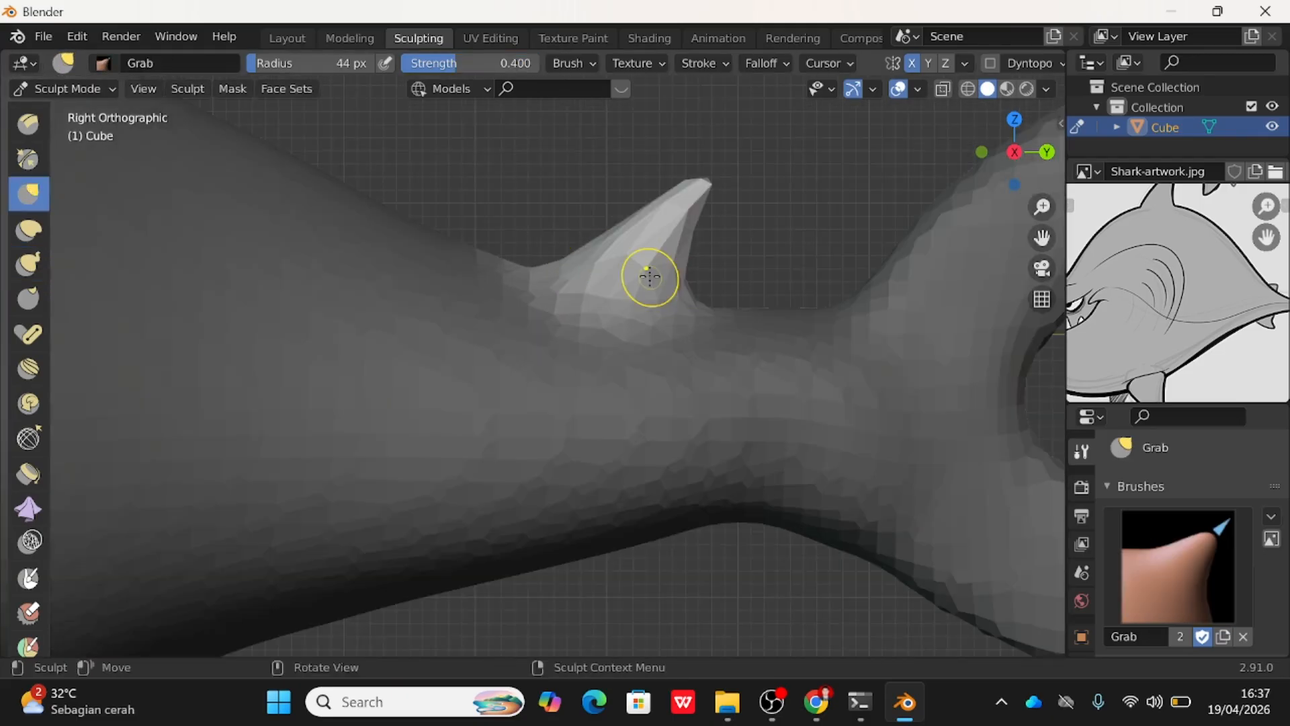
{"action": "left_click", "coordinate": [617, 286]}
{"action": "mouse_move", "coordinate": [617, 286]}
{"action": "left_mouse_down"}
{"action": "mouse_move", "coordinate": [665, 265]}
{"action": "mouse_move", "coordinate": [608, 214]}
{"action": "mouse_move", "coordinate": [598, 222]}
{"action": "left_mouse_up"}
{"action": "mouse_move", "coordinate": [677, 262]}
{"action": "left_mouse_down"}
{"action": "mouse_move", "coordinate": [698, 265]}
{"action": "mouse_move", "coordinate": [705, 185]}
{"action": "left_mouse_up"}
{"action": "key", "text": "ctrl+z"}
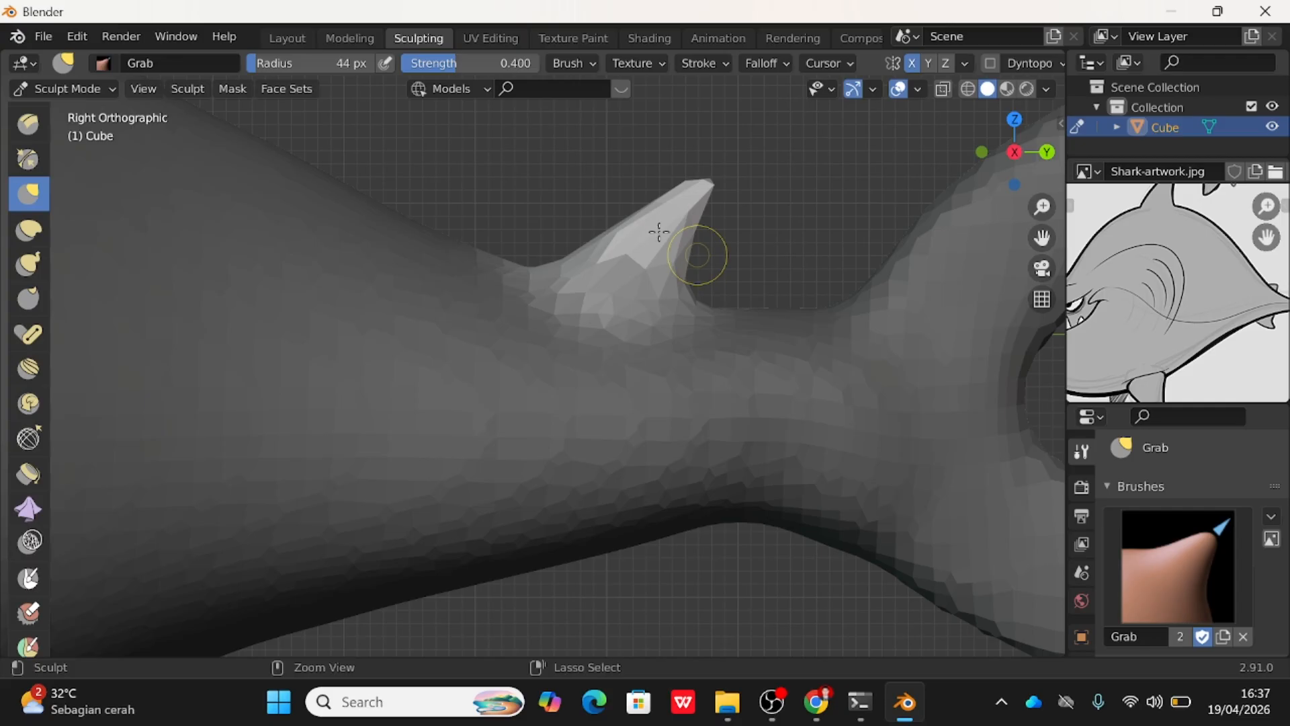
{"action": "key", "text": "ctrl+z"}
{"action": "left_click_drag", "start_coordinate": [659, 236], "coordinate": [719, 189]}
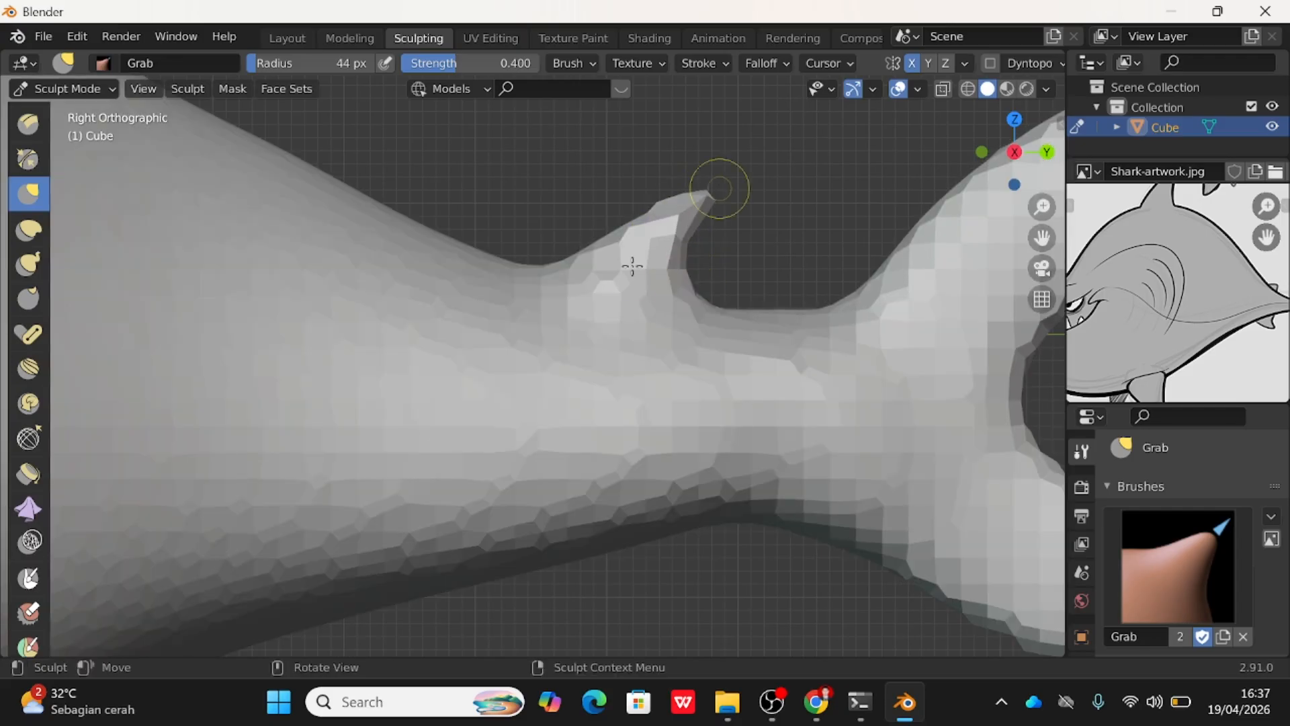
{"action": "mouse_move", "coordinate": [641, 258]}
{"action": "left_mouse_down"}
{"action": "mouse_move", "coordinate": [654, 231]}
{"action": "mouse_move", "coordinate": [721, 191]}
{"action": "left_mouse_up"}
{"action": "key", "text": "ctrl+z"}
Refine the small fin's base, tip and front edge with short Grab strokes and check it against the whole shark.
{"action": "left_click_drag", "start_coordinate": [643, 310], "coordinate": [627, 290]}
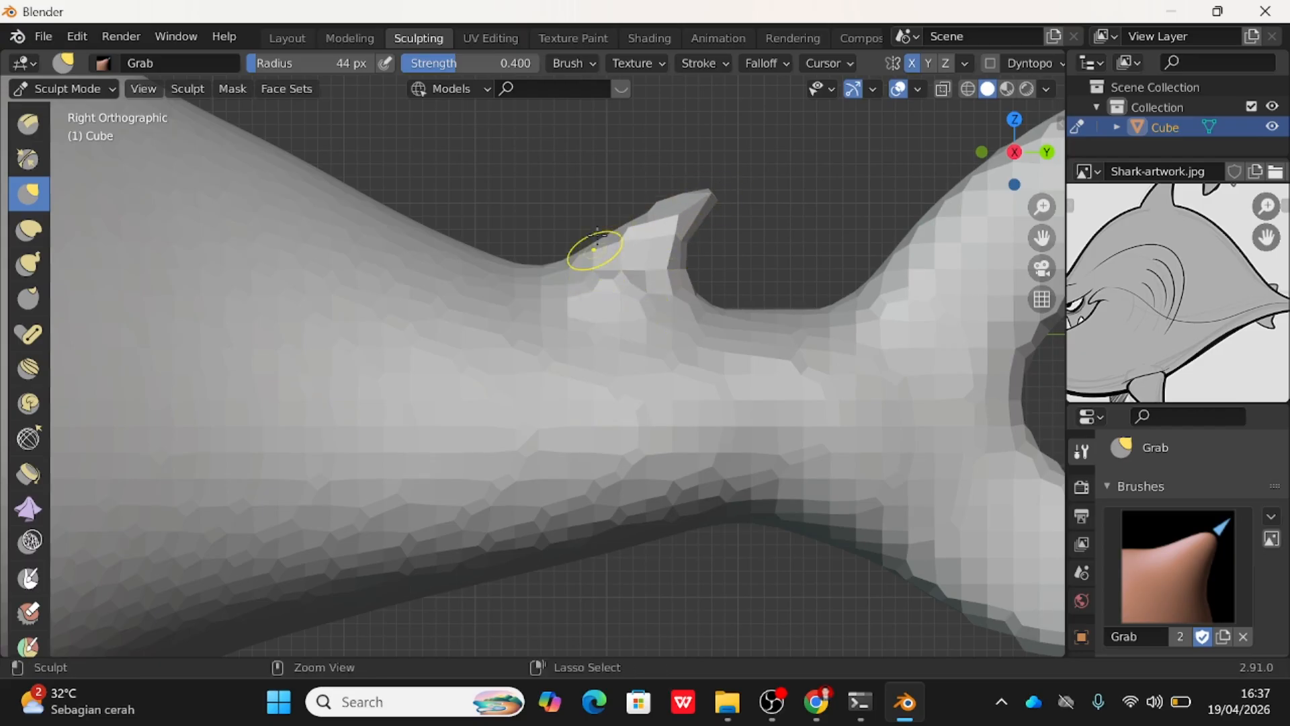
{"action": "left_click_drag", "start_coordinate": [709, 196], "coordinate": [716, 191]}
{"action": "left_click_drag", "start_coordinate": [619, 233], "coordinate": [628, 224]}
{"action": "scroll", "coordinate": [642, 222], "scroll_direction": "down", "scroll_amount": 8}
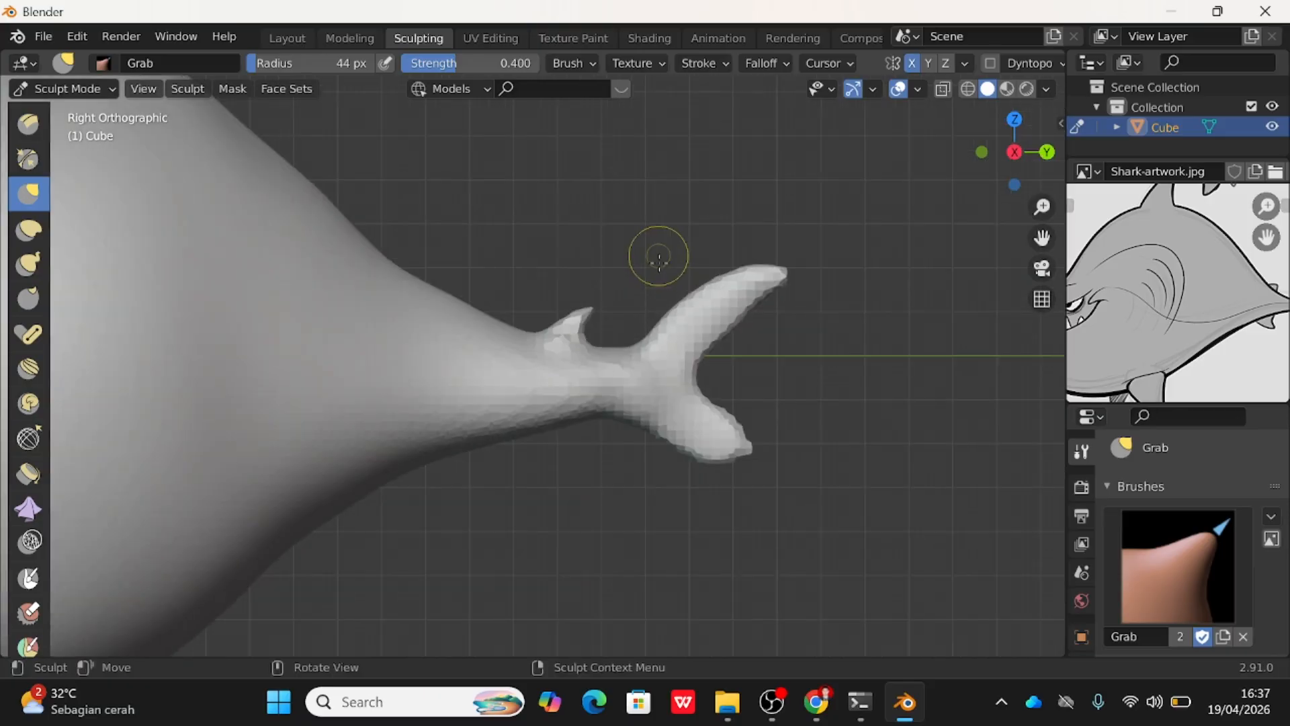
{"action": "scroll", "coordinate": [649, 296], "scroll_direction": "down", "scroll_amount": 4}
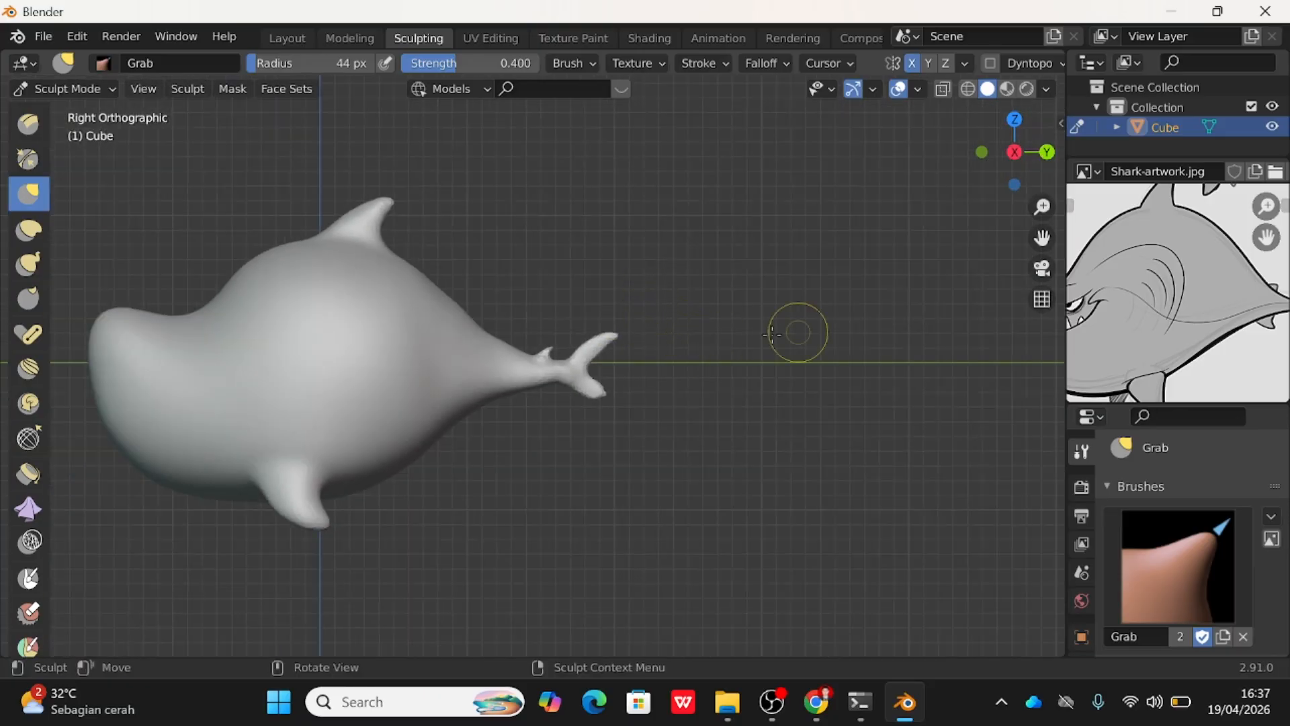
{"action": "scroll", "coordinate": [577, 432], "scroll_direction": "up", "scroll_amount": 10}
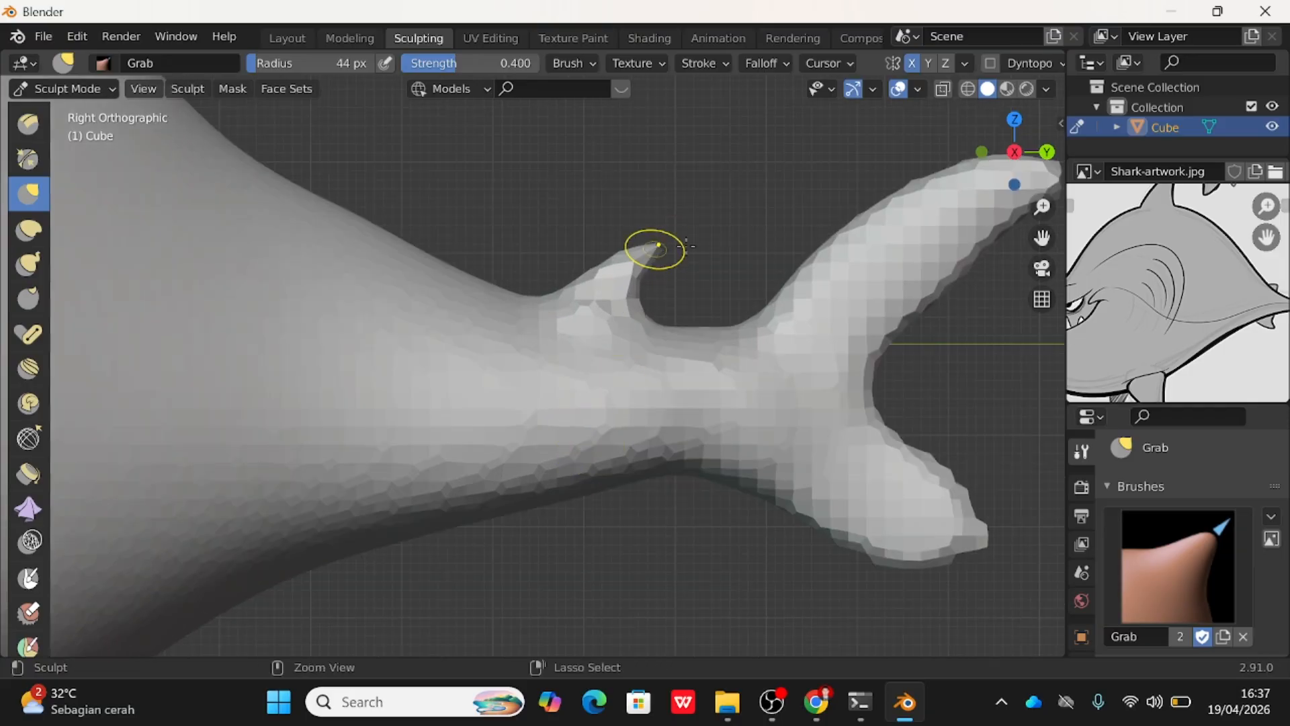
Paint a mask patch along the underside of the tail stem and invert it so only that patch can be sculpted.
{"action": "left_click", "coordinate": [28, 578]}
{"action": "middle_click_drag", "start_coordinate": [605, 377], "coordinate": [704, 339]}
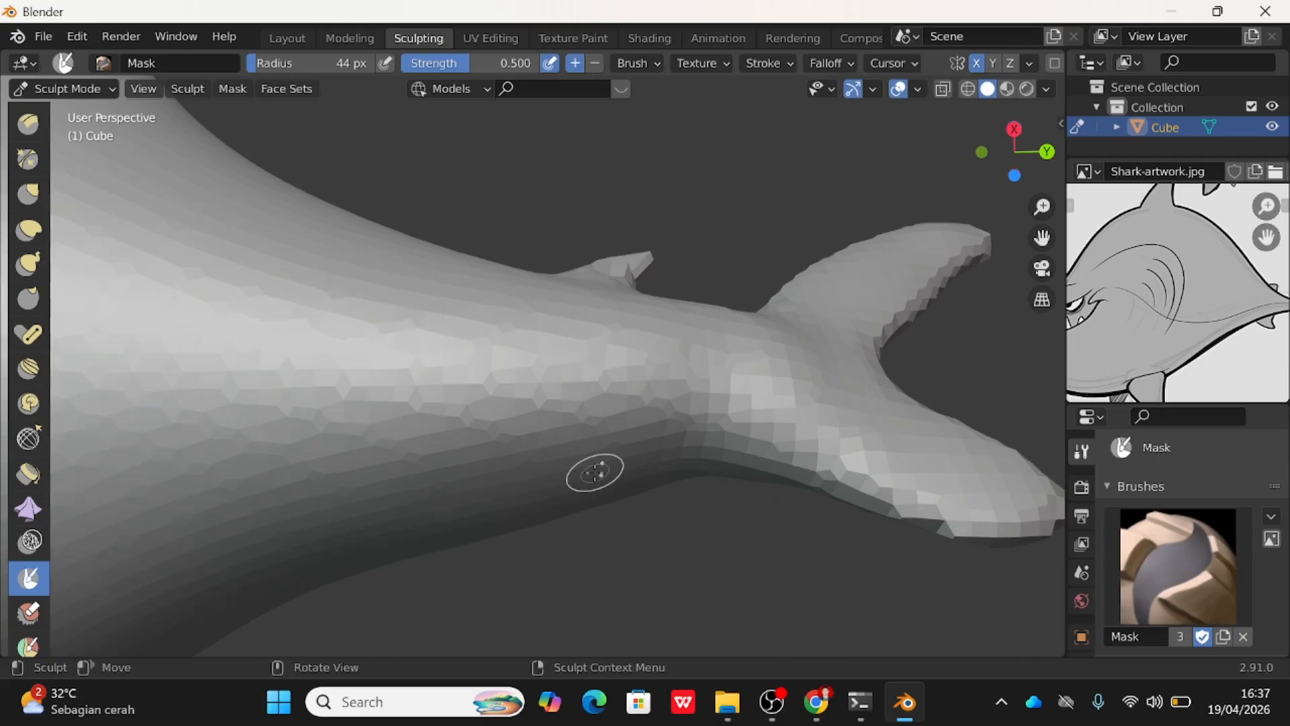
{"action": "middle_click_drag", "start_coordinate": [595, 468], "coordinate": [599, 436]}
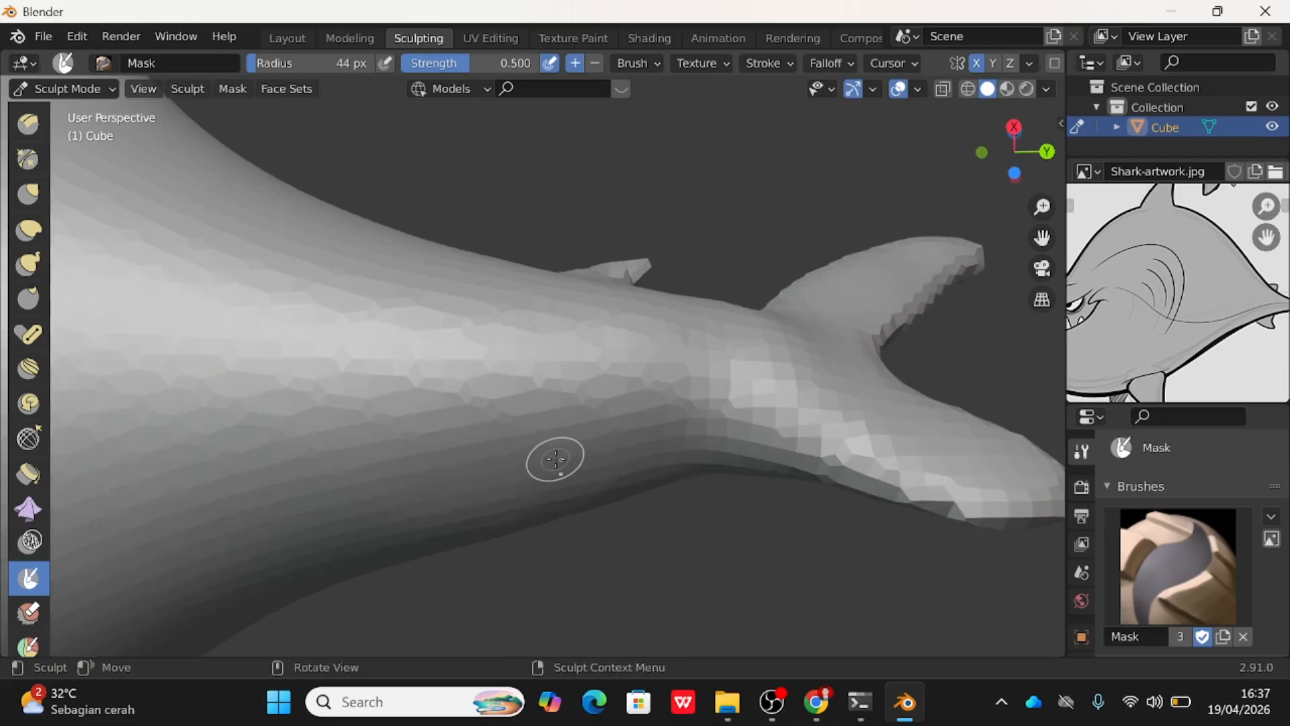
{"action": "left_click_drag", "start_coordinate": [557, 459], "coordinate": [605, 451]}
{"action": "left_click_drag", "start_coordinate": [499, 477], "coordinate": [665, 451]}
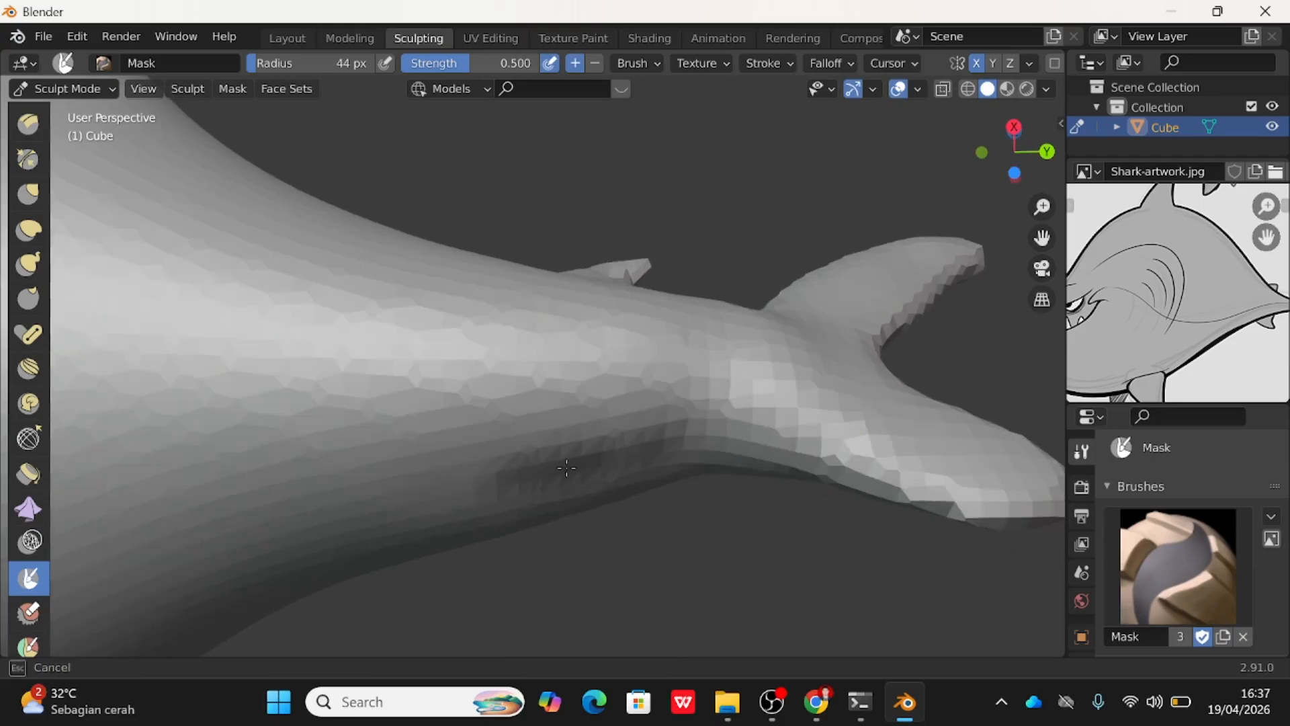
{"action": "left_click_drag", "start_coordinate": [522, 493], "coordinate": [596, 452]}
{"action": "key", "text": "ctrl+i"}
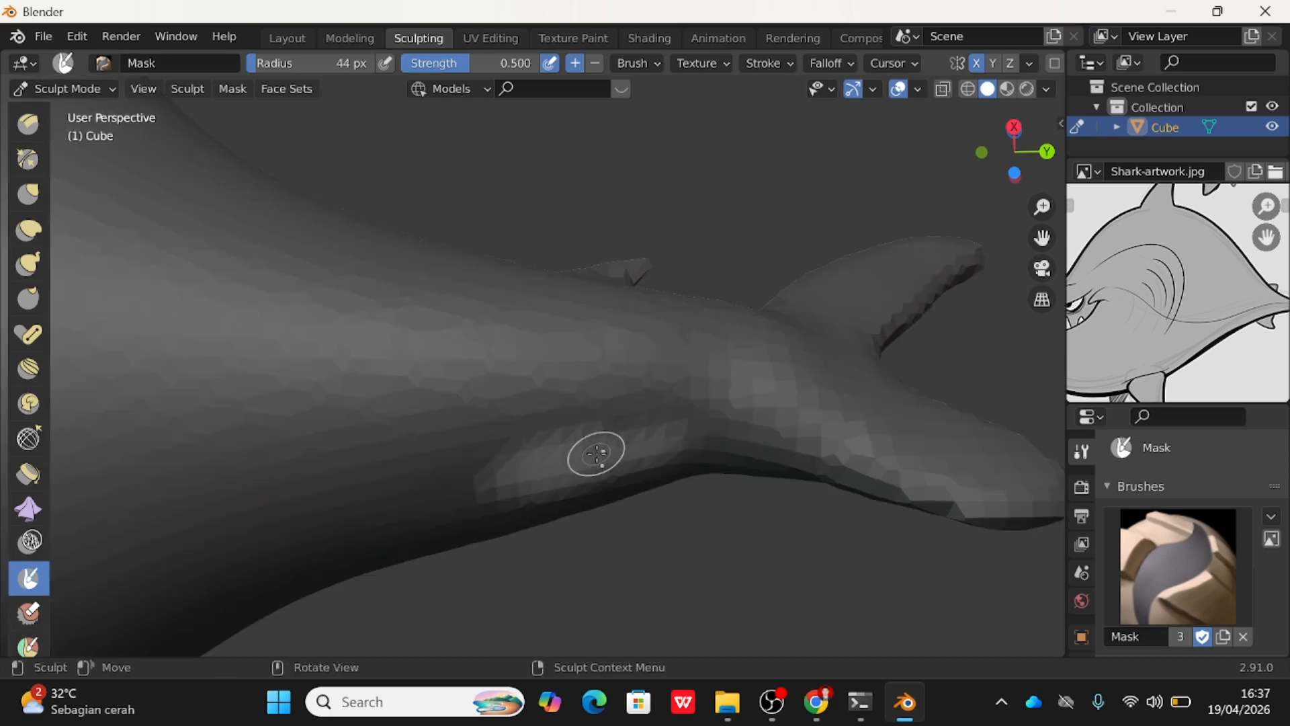
From the top view, restore the earlier mask that leaves only the area around the two small upper fins unmasked.
{"action": "left_click", "coordinate": [32, 264]}
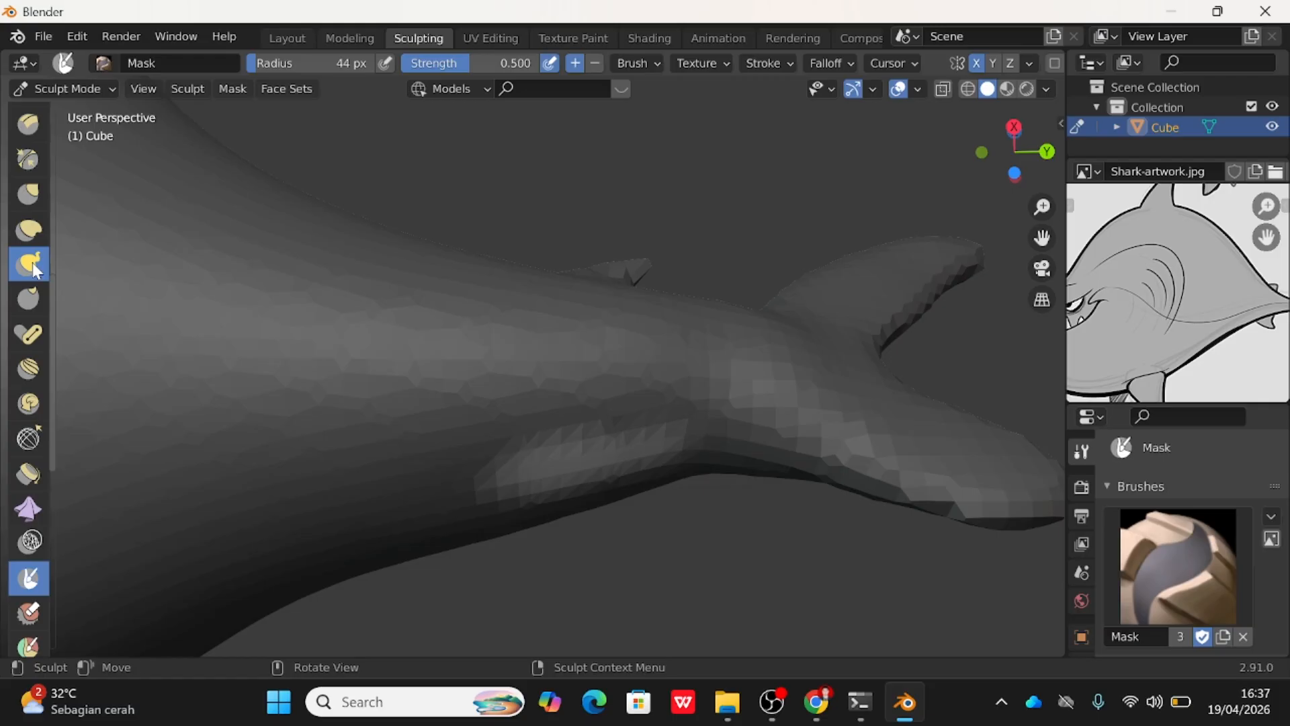
{"action": "scroll", "coordinate": [524, 195], "scroll_direction": "down", "scroll_amount": 4}
{"action": "left_click", "coordinate": [1016, 128]}
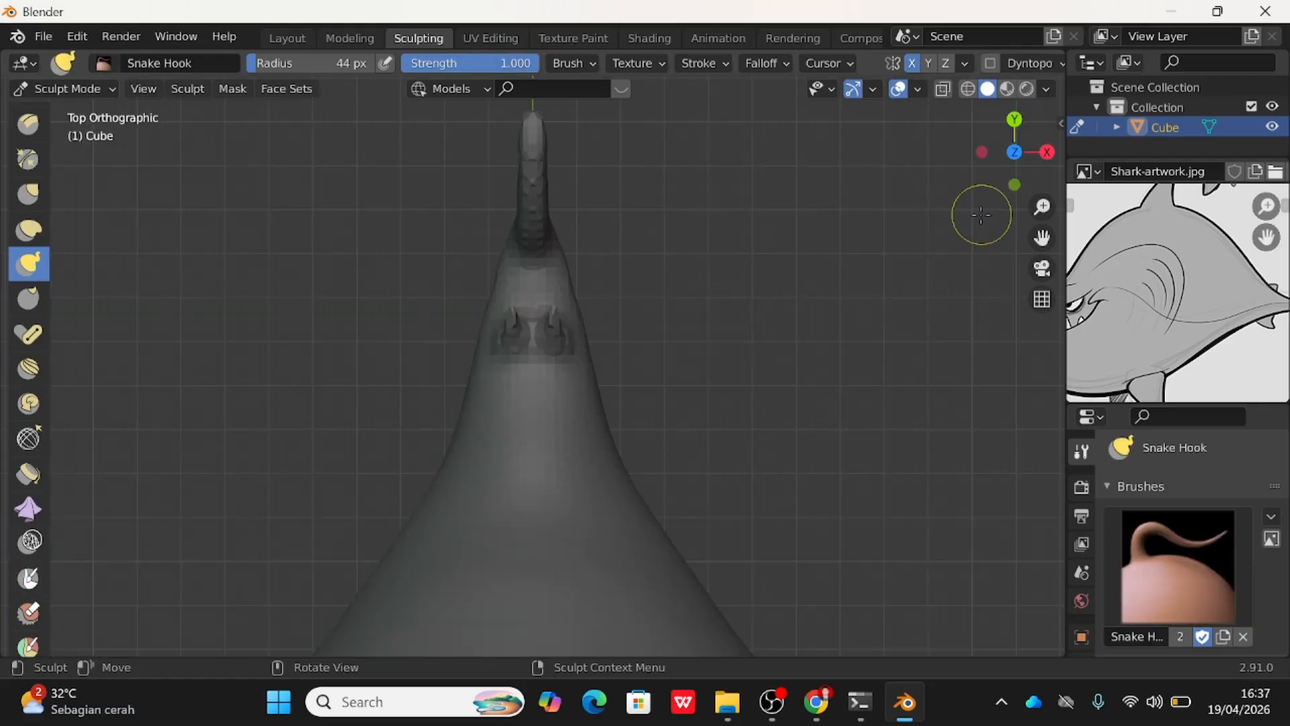
{"action": "key", "text": "ctrl+i"}
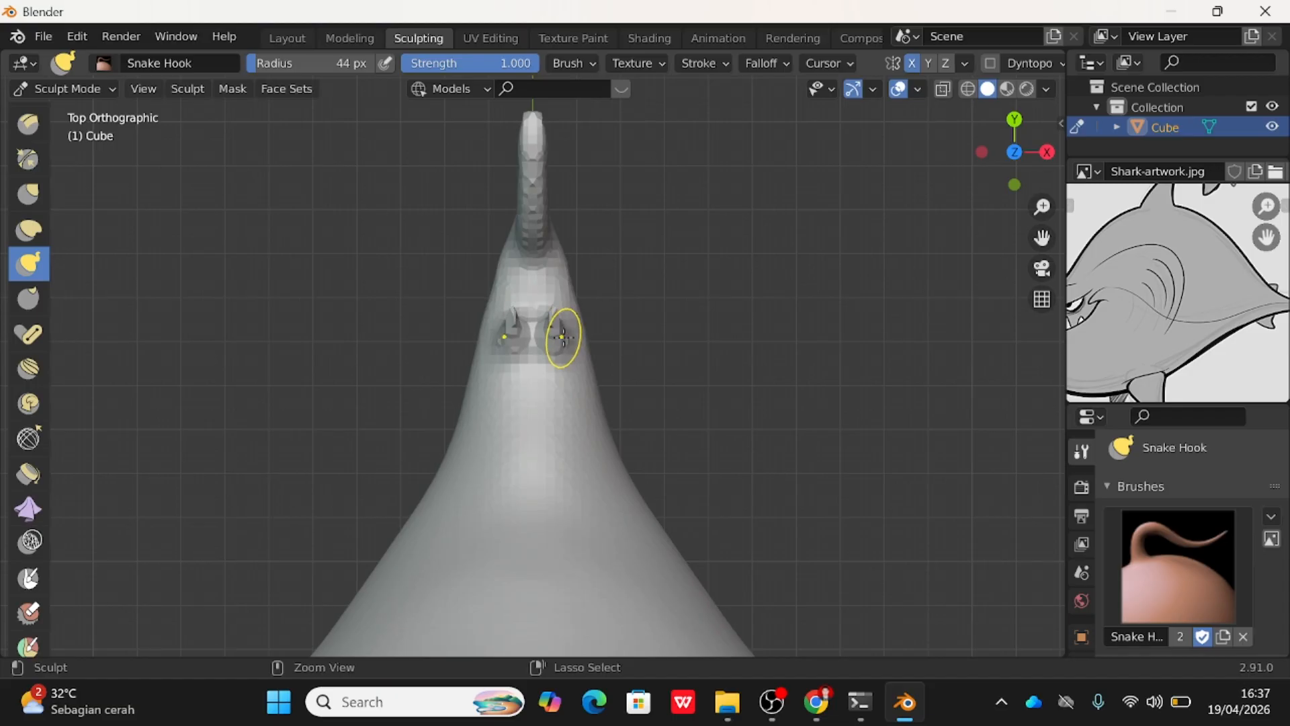
{"action": "key", "text": "ctrl+i"}
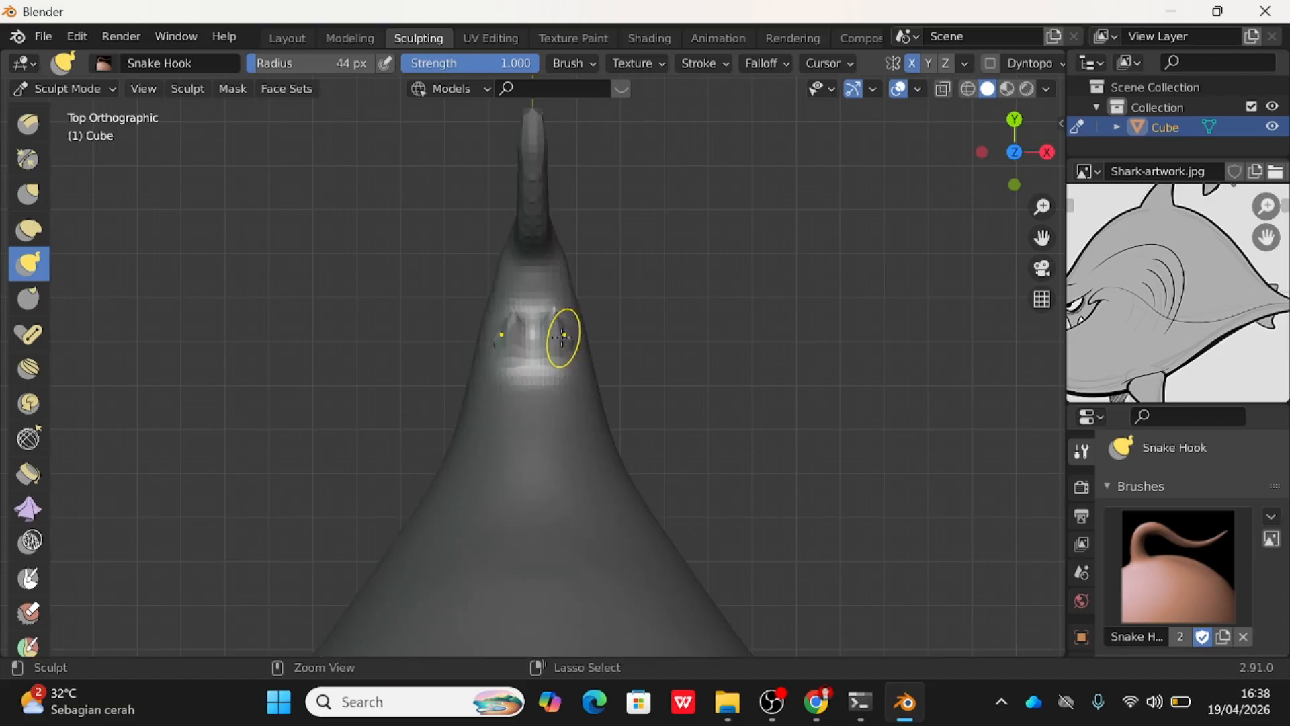
Use the Grab brush from behind to raise the surface in the gap between the two small upper fins.
{"action": "middle_click_drag", "start_coordinate": [640, 355], "coordinate": [395, 190]}
{"action": "scroll", "coordinate": [660, 363], "scroll_direction": "up", "scroll_amount": 1}
{"action": "middle_click_drag", "start_coordinate": [633, 360], "coordinate": [512, 344]}
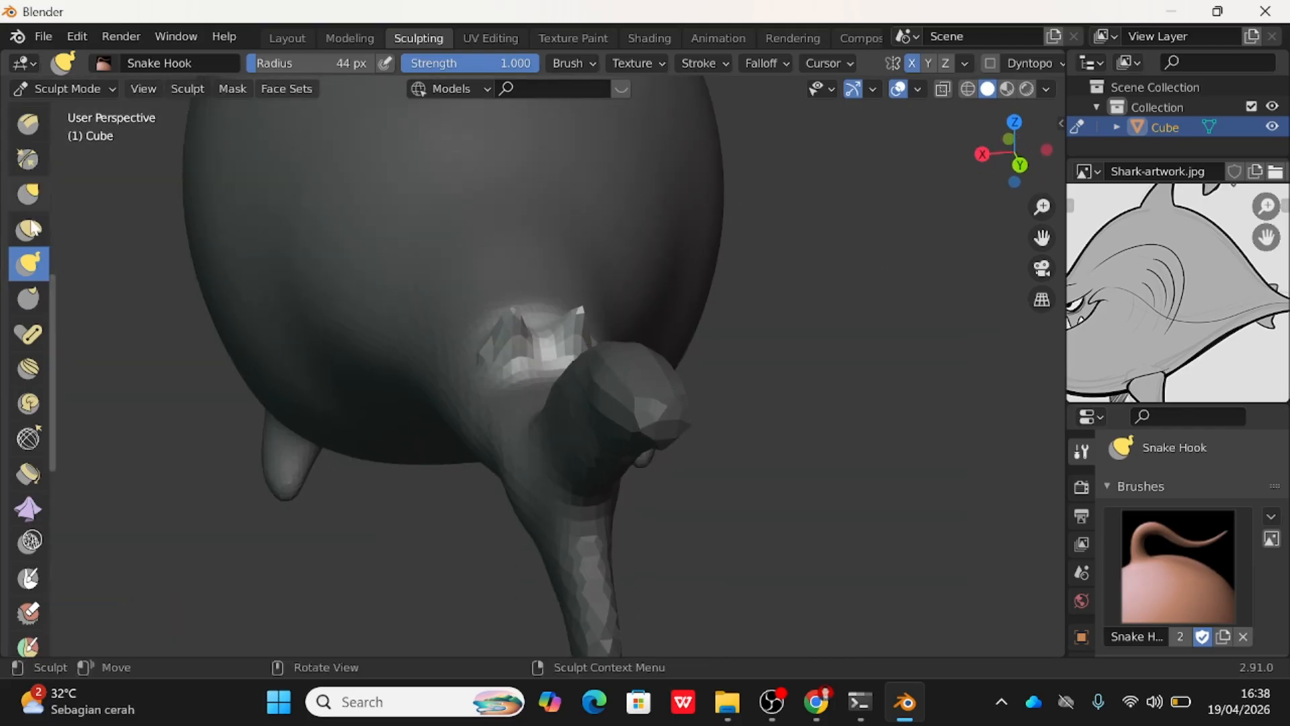
{"action": "left_click", "coordinate": [28, 194]}
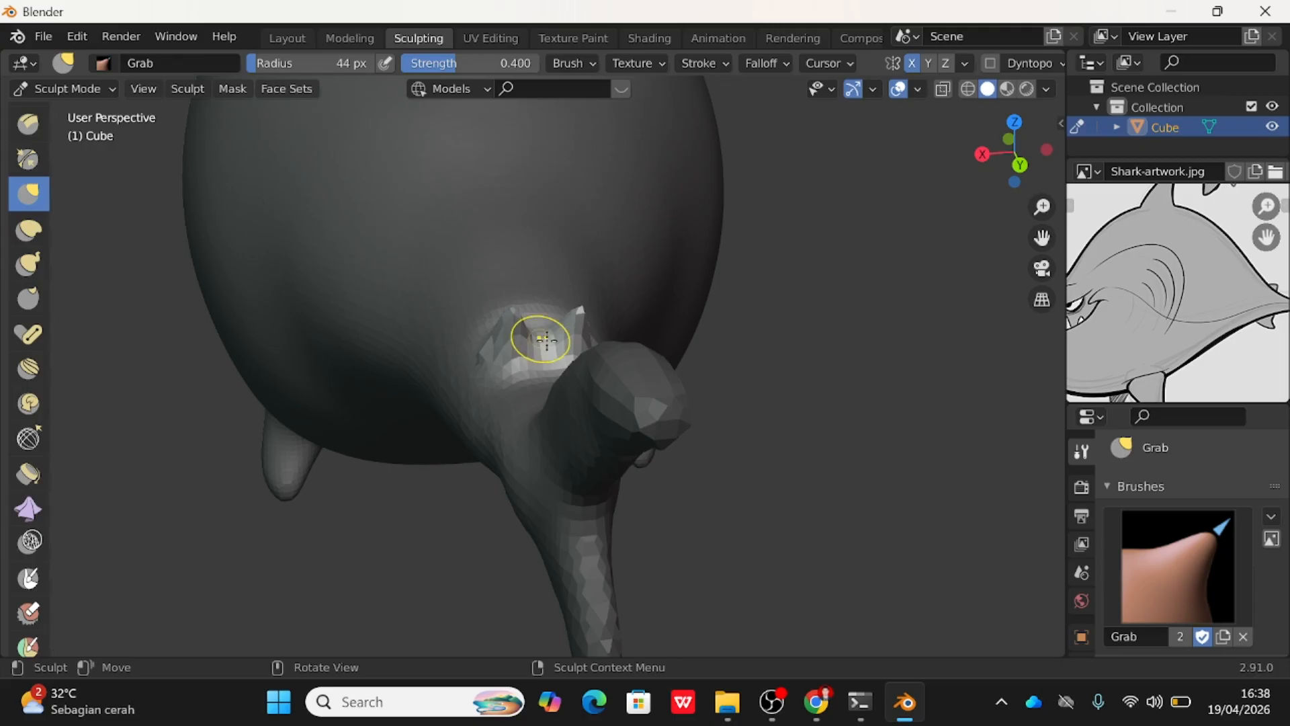
{"action": "mouse_move", "coordinate": [547, 340]}
{"action": "left_mouse_down"}
{"action": "mouse_move", "coordinate": [557, 261]}
{"action": "mouse_move", "coordinate": [574, 281]}
{"action": "left_mouse_up"}
{"action": "scroll", "coordinate": [586, 333], "scroll_direction": "up", "scroll_amount": 2}
{"action": "middle_click_drag", "start_coordinate": [588, 336], "coordinate": [749, 350]}
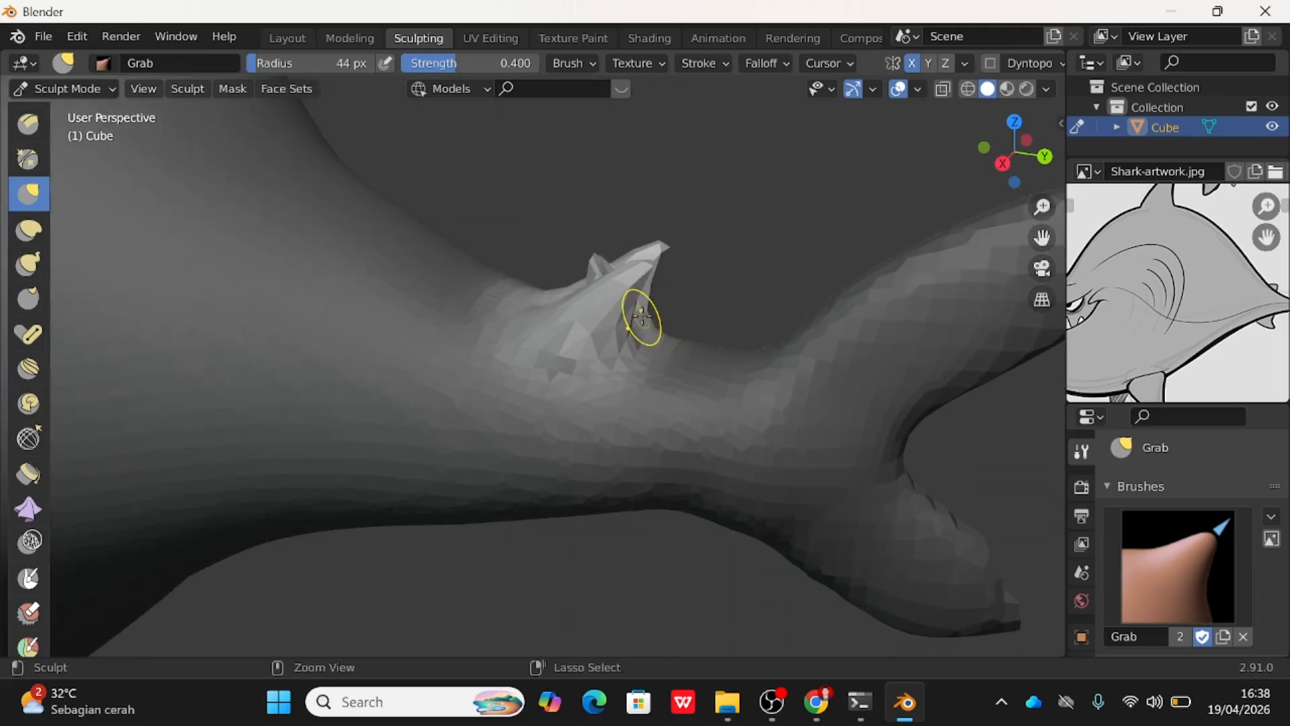
Pull the two small fins upward with the Grab brush, working from the side and at an angle.
{"action": "left_click", "coordinate": [1002, 164]}
{"action": "left_click_drag", "start_coordinate": [588, 277], "coordinate": [596, 269]}
{"action": "mouse_move", "coordinate": [680, 289]}
{"action": "middle_mouse_down"}
{"action": "mouse_move", "coordinate": [696, 379]}
{"action": "mouse_move", "coordinate": [777, 410]}
{"action": "middle_mouse_up"}
{"action": "left_click_drag", "start_coordinate": [593, 276], "coordinate": [697, 125]}
{"action": "left_click_drag", "start_coordinate": [614, 250], "coordinate": [605, 260]}
Set the Grab radius to 125 px and pull up the gap between the two small fins to merge them into one.
{"action": "mouse_move", "coordinate": [605, 259]}
{"action": "middle_mouse_down"}
{"action": "mouse_move", "coordinate": [452, 248]}
{"action": "mouse_move", "coordinate": [312, 168]}
{"action": "middle_mouse_up"}
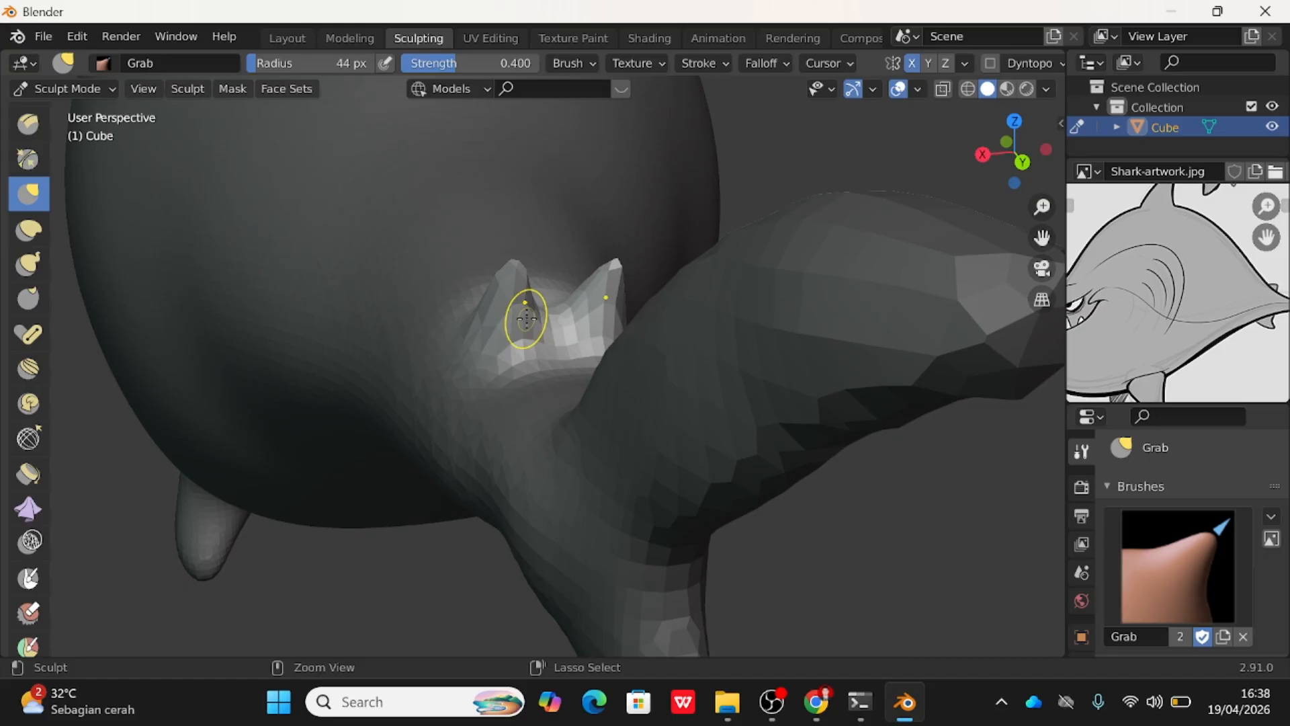
{"action": "left_click_drag", "start_coordinate": [553, 321], "coordinate": [564, 277]}
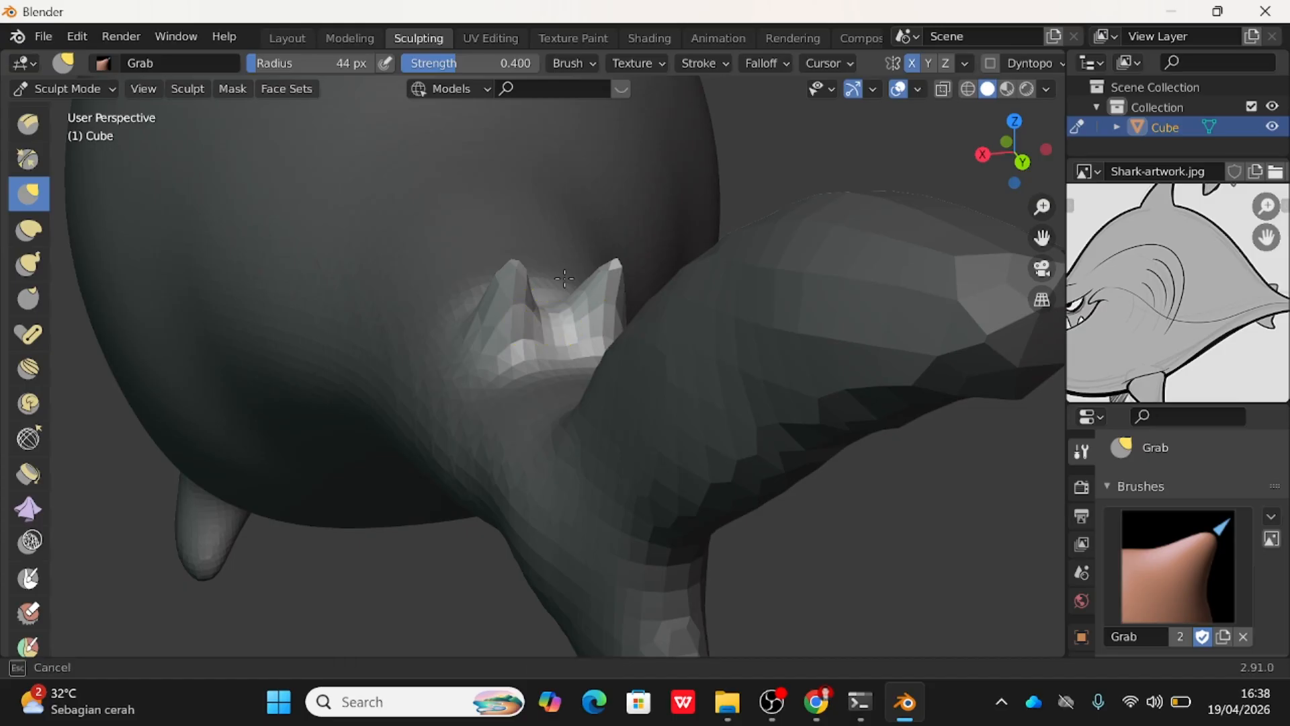
{"action": "left_click_drag", "start_coordinate": [574, 229], "coordinate": [574, 228]}
{"action": "key", "text": "ctrl+z"}
{"action": "key", "text": "f"}
{"action": "left_click", "coordinate": [644, 328]}
{"action": "mouse_move", "coordinate": [559, 323]}
{"action": "left_mouse_down"}
{"action": "mouse_move", "coordinate": [541, 248]}
{"action": "mouse_move", "coordinate": [518, 272]}
{"action": "left_mouse_up"}
{"action": "middle_click_drag", "start_coordinate": [526, 277], "coordinate": [928, 344]}
{"action": "left_click_drag", "start_coordinate": [546, 234], "coordinate": [554, 226]}
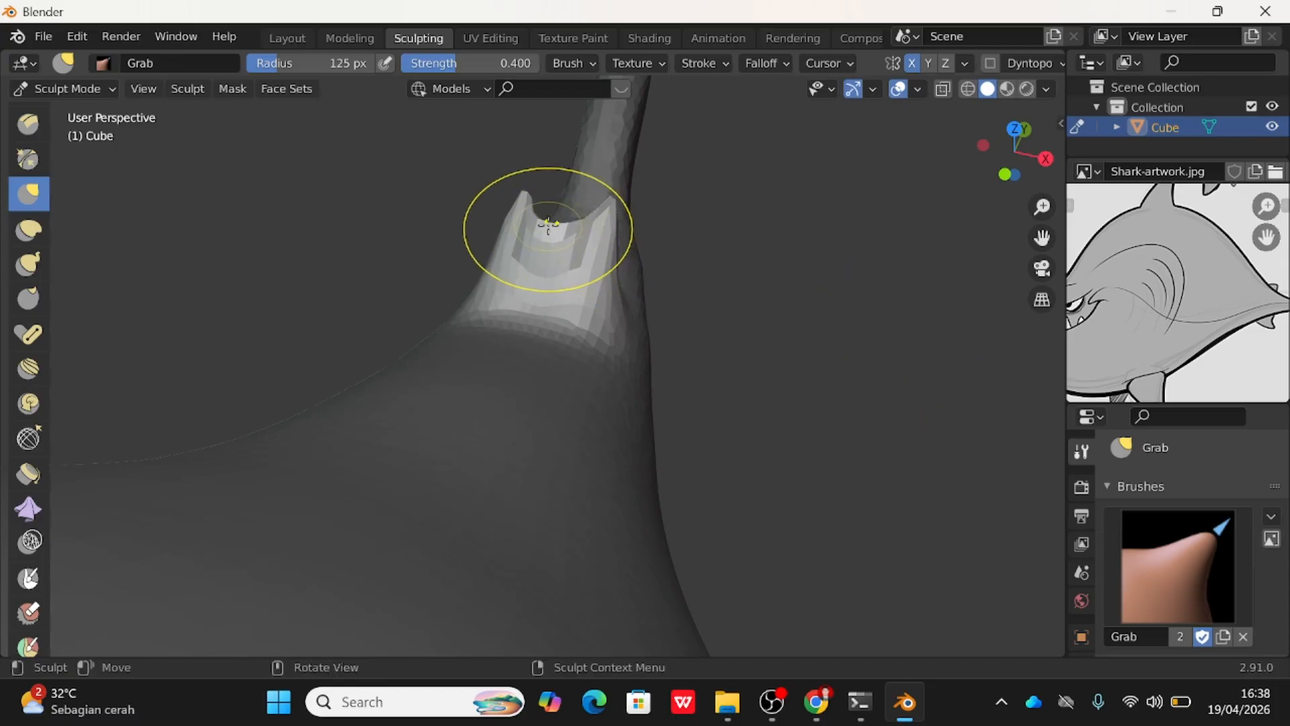
{"action": "left_click_drag", "start_coordinate": [551, 223], "coordinate": [608, 119]}
Pull the sides and rear edges of the merged small fin inward toward the centre line to narrow it.
{"action": "middle_click_drag", "start_coordinate": [612, 195], "coordinate": [420, 182]}
{"action": "left_click_drag", "start_coordinate": [628, 259], "coordinate": [715, 311]}
{"action": "left_click_drag", "start_coordinate": [604, 282], "coordinate": [600, 300]}
{"action": "middle_click_drag", "start_coordinate": [586, 327], "coordinate": [553, 374]}
{"action": "mouse_move", "coordinate": [603, 407]}
{"action": "left_mouse_down"}
{"action": "mouse_move", "coordinate": [540, 420]}
{"action": "mouse_move", "coordinate": [551, 416]}
{"action": "left_mouse_up"}
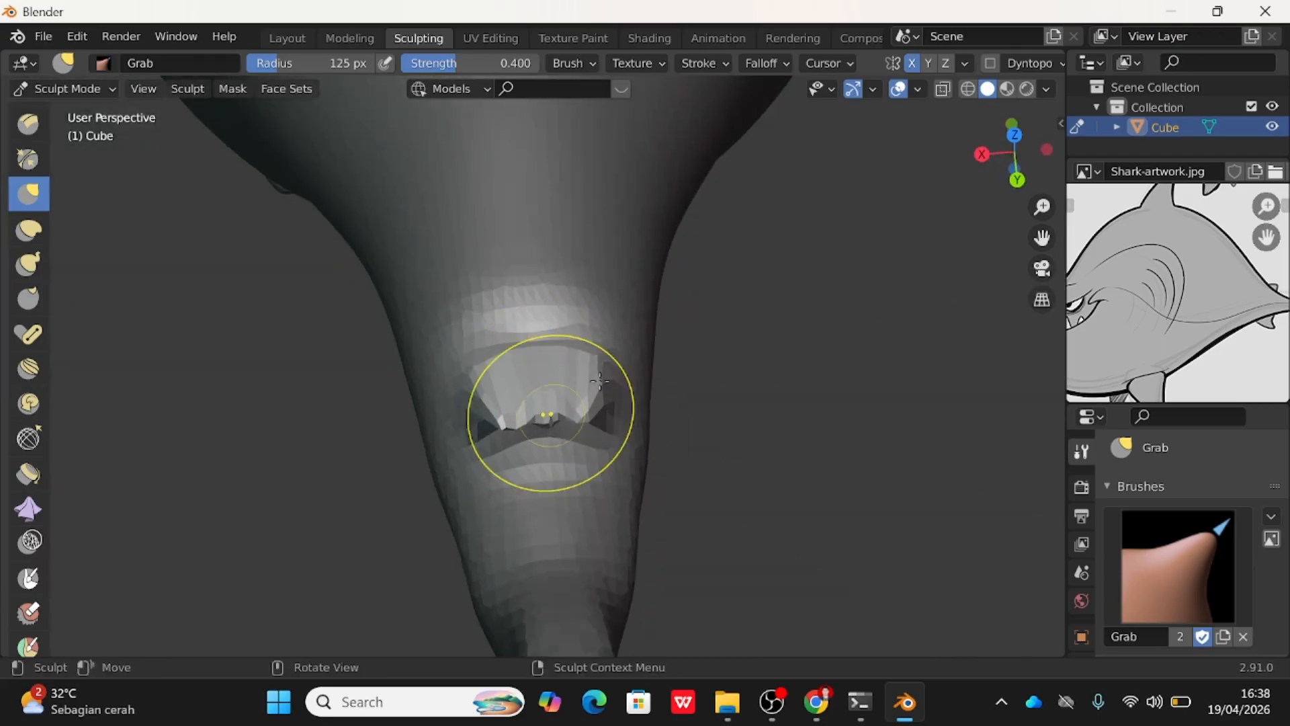
{"action": "left_click_drag", "start_coordinate": [593, 354], "coordinate": [556, 384]}
{"action": "left_click_drag", "start_coordinate": [605, 432], "coordinate": [587, 425]}
{"action": "mouse_move", "coordinate": [574, 422]}
{"action": "left_mouse_down"}
{"action": "mouse_move", "coordinate": [559, 418]}
{"action": "mouse_move", "coordinate": [562, 452]}
{"action": "mouse_move", "coordinate": [536, 432]}
{"action": "left_mouse_up"}
Adjust the merged fin's tip and front edge with Grab strokes from the side and from above.
{"action": "mouse_move", "coordinate": [545, 461]}
{"action": "middle_mouse_down"}
{"action": "mouse_move", "coordinate": [684, 285]}
{"action": "mouse_move", "coordinate": [669, 268]}
{"action": "middle_mouse_up"}
{"action": "left_click_drag", "start_coordinate": [669, 269], "coordinate": [669, 264]}
{"action": "left_click_drag", "start_coordinate": [614, 277], "coordinate": [613, 276]}
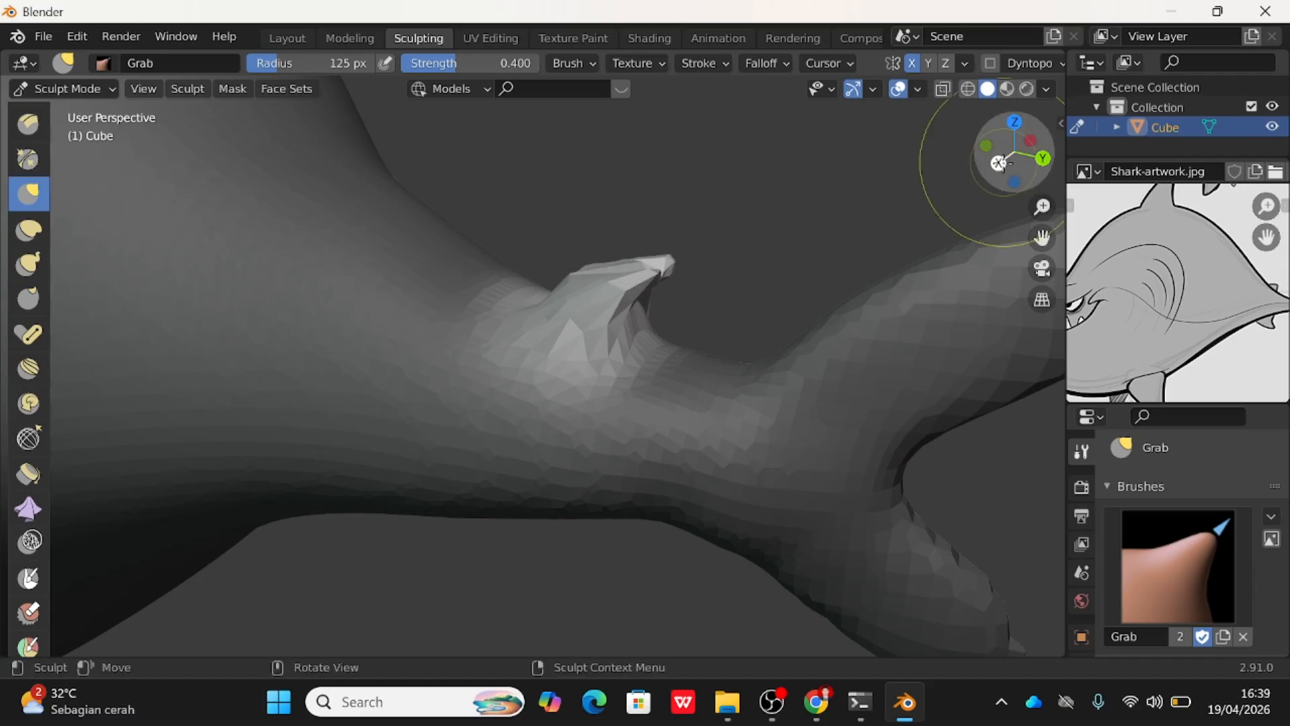
{"action": "left_click", "coordinate": [999, 163]}
{"action": "mouse_move", "coordinate": [662, 239]}
{"action": "middle_mouse_down"}
{"action": "mouse_move", "coordinate": [838, 324]}
{"action": "mouse_move", "coordinate": [645, 319]}
{"action": "middle_mouse_up"}
{"action": "left_click_drag", "start_coordinate": [565, 190], "coordinate": [565, 177]}
{"action": "mouse_move", "coordinate": [564, 179]}
{"action": "middle_mouse_down"}
{"action": "mouse_move", "coordinate": [531, 239]}
{"action": "mouse_move", "coordinate": [563, 268]}
{"action": "middle_mouse_up"}
{"action": "left_click_drag", "start_coordinate": [629, 265], "coordinate": [634, 268]}
Smooth the ridged surface of the merged fin, then pull its tip and base into a clean, backward-swept shape.
{"action": "middle_click_drag", "start_coordinate": [633, 269], "coordinate": [634, 225]}
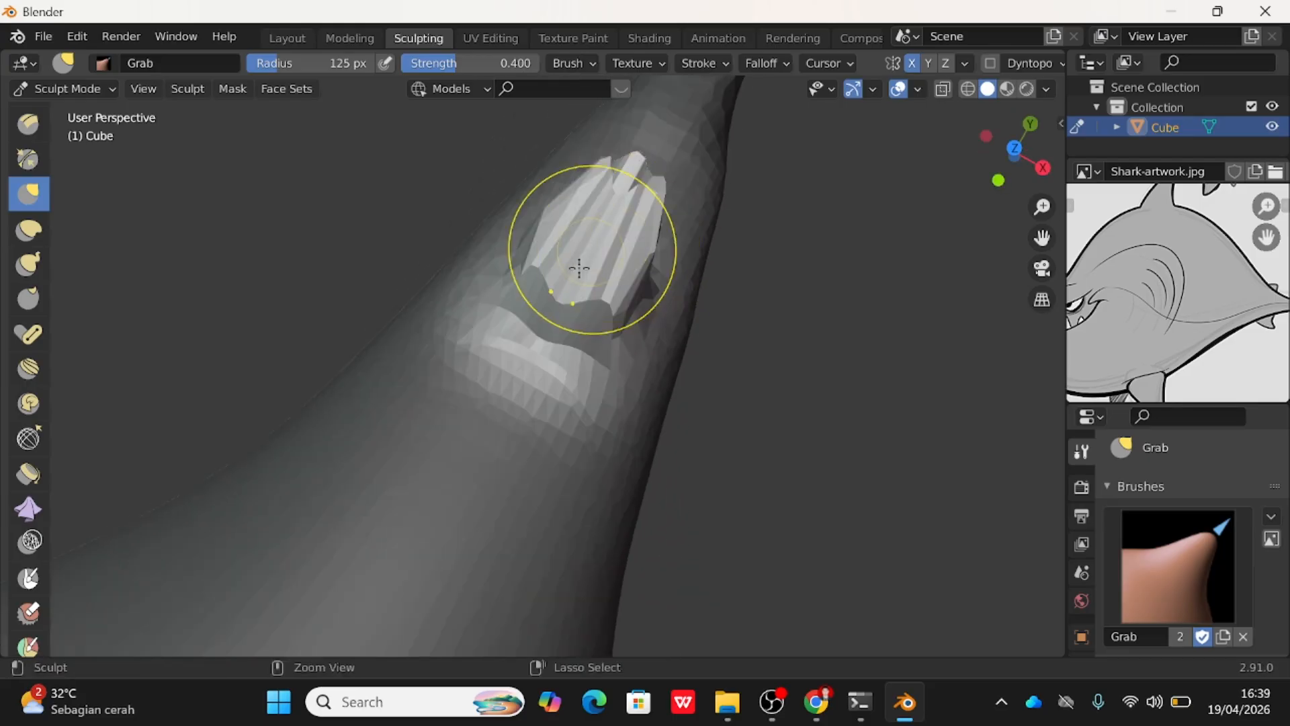
{"action": "left_click_drag", "start_coordinate": [553, 271], "coordinate": [562, 265], "text": "shift"}
{"action": "left_click_drag", "start_coordinate": [614, 225], "coordinate": [625, 214], "text": "shift"}
{"action": "left_click_drag", "start_coordinate": [625, 217], "coordinate": [635, 195], "text": "shift"}
{"action": "mouse_move", "coordinate": [619, 245]}
{"action": "middle_mouse_down"}
{"action": "mouse_move", "coordinate": [625, 222]}
{"action": "mouse_move", "coordinate": [639, 245]}
{"action": "middle_mouse_up"}
{"action": "left_click_drag", "start_coordinate": [646, 233], "coordinate": [662, 196]}
{"action": "left_click_drag", "start_coordinate": [614, 248], "coordinate": [605, 308]}
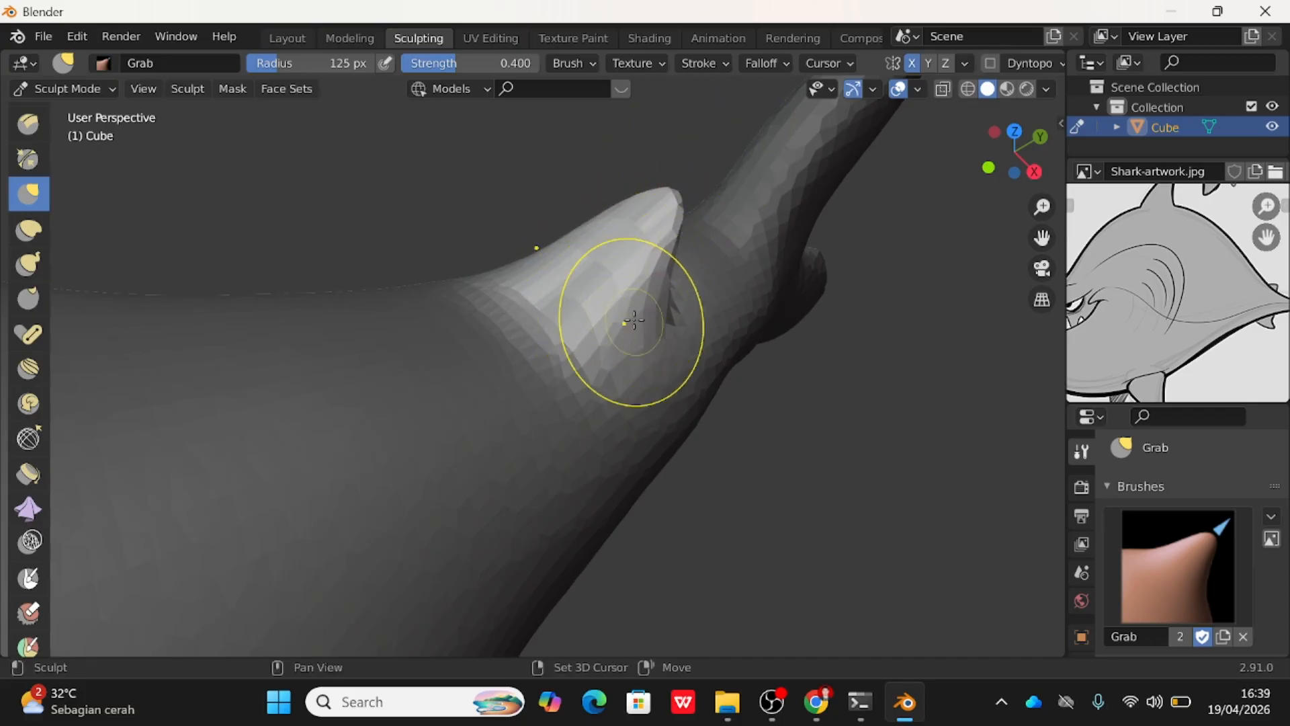
Pull the merged small fin's tip and rear edge backward with Grab to lengthen its swept shape.
{"action": "left_click_drag", "start_coordinate": [661, 219], "coordinate": [723, 147]}
{"action": "middle_click_drag", "start_coordinate": [672, 208], "coordinate": [565, 149]}
{"action": "left_click_drag", "start_coordinate": [656, 263], "coordinate": [728, 224]}
{"action": "scroll", "coordinate": [726, 232], "scroll_direction": "down", "scroll_amount": 5}
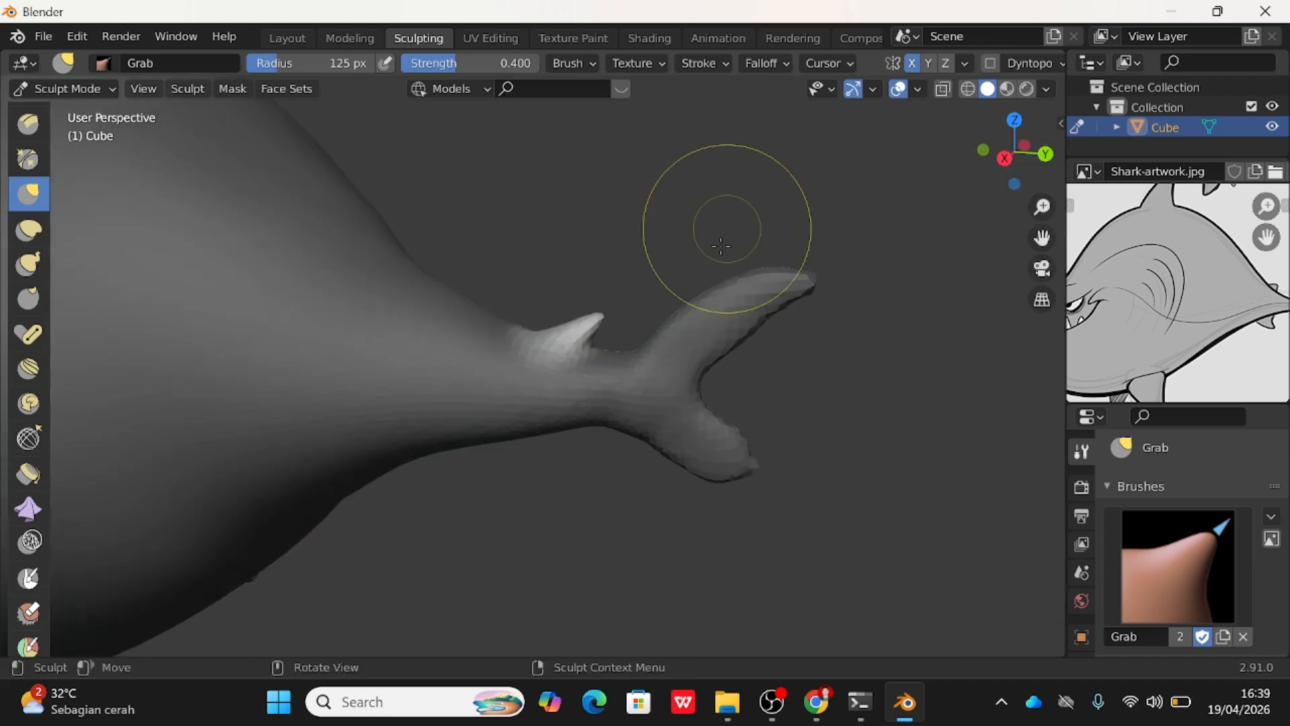
Clear the mask and pull the tip of the upper tail lobe outward into a sharper point.
{"action": "left_click_drag", "start_coordinate": [700, 280], "coordinate": [772, 304]}
{"action": "scroll", "coordinate": [778, 303], "scroll_direction": "up", "scroll_amount": 3}
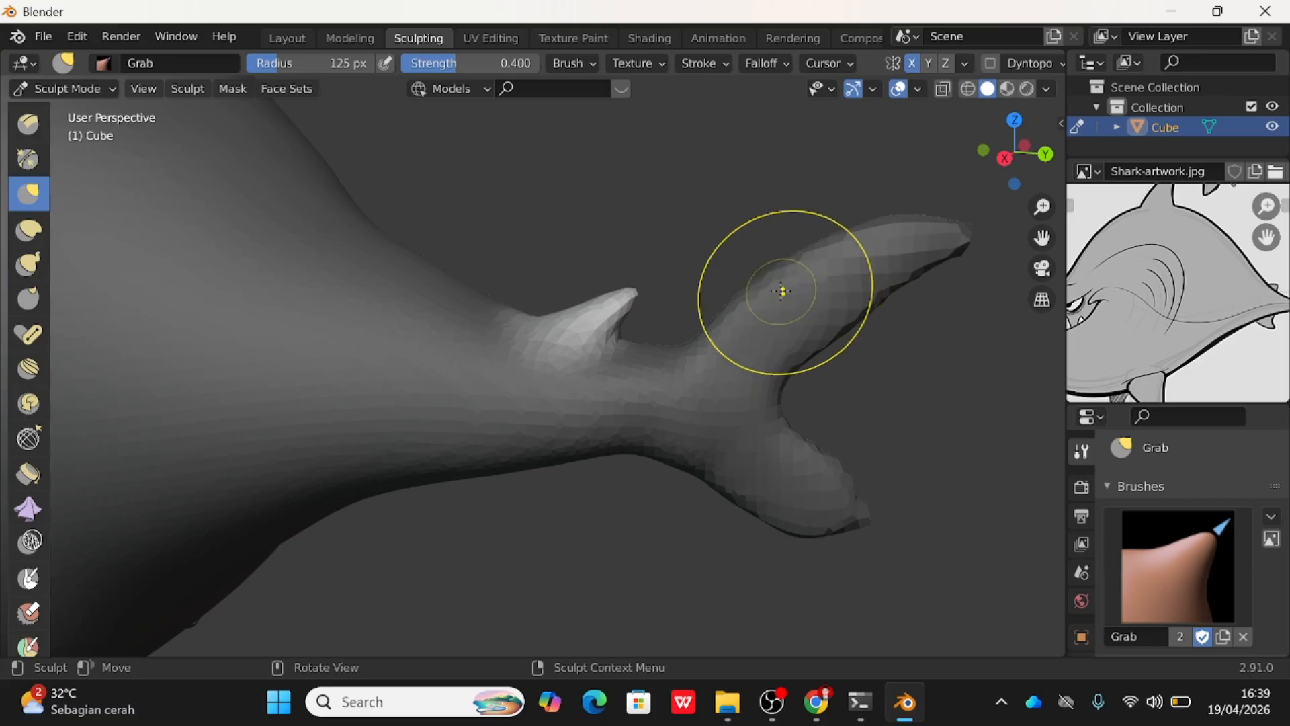
{"action": "mouse_move", "coordinate": [782, 291]}
{"action": "middle_mouse_down"}
{"action": "mouse_move", "coordinate": [656, 199]}
{"action": "mouse_move", "coordinate": [699, 356]}
{"action": "middle_mouse_up"}
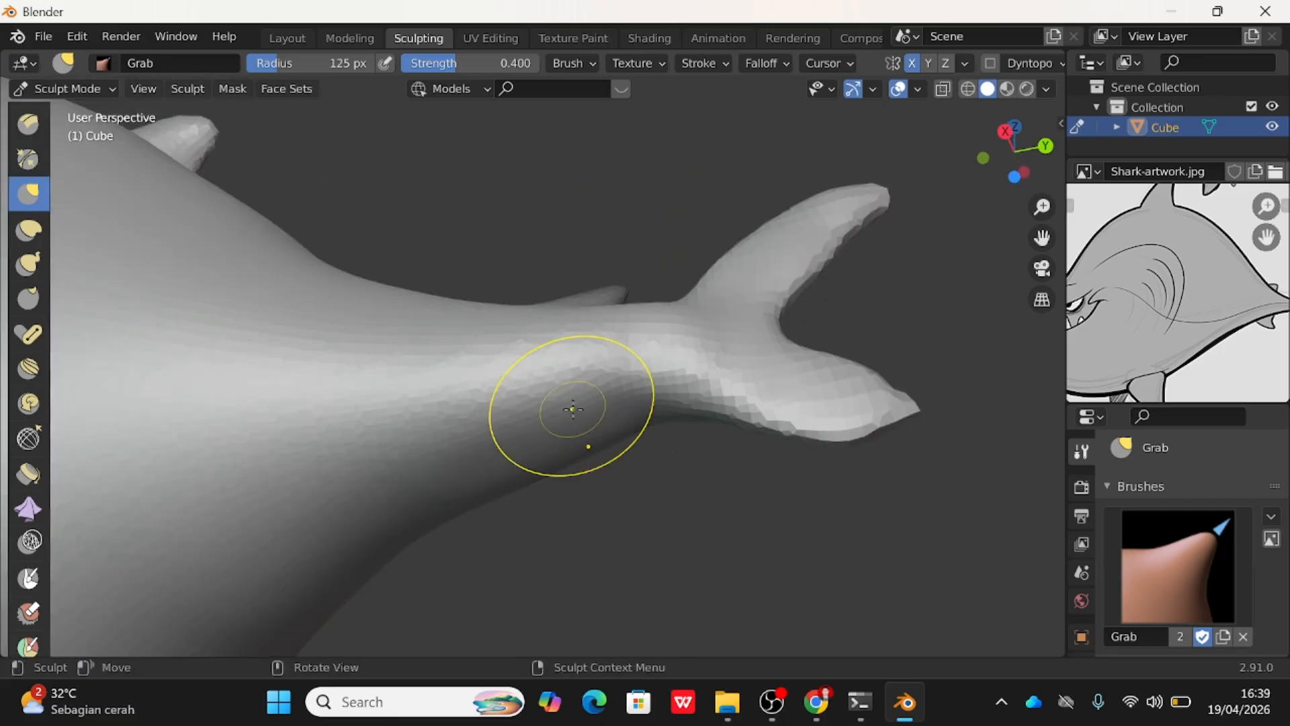
{"action": "middle_click_drag", "start_coordinate": [572, 409], "coordinate": [591, 541]}
{"action": "mouse_move", "coordinate": [619, 437]}
{"action": "middle_mouse_down"}
{"action": "mouse_move", "coordinate": [712, 455]}
{"action": "mouse_move", "coordinate": [694, 470]}
{"action": "mouse_move", "coordinate": [798, 475]}
{"action": "mouse_move", "coordinate": [510, 412]}
{"action": "middle_mouse_up"}
{"action": "left_click_drag", "start_coordinate": [815, 293], "coordinate": [950, 243]}
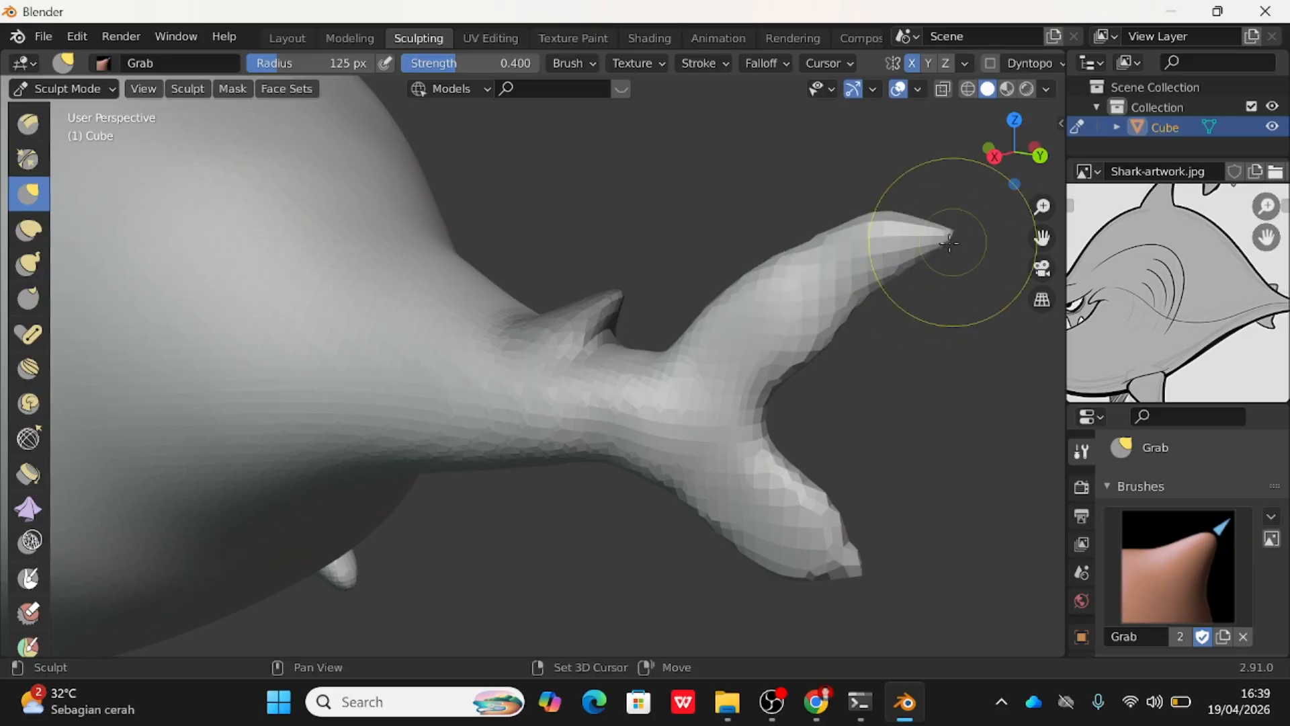
Set the Grab radius to 44 px and adjust the upper tail lobe's front edge and the inner fork.
{"action": "key", "text": "f"}
{"action": "left_click", "coordinate": [789, 287]}
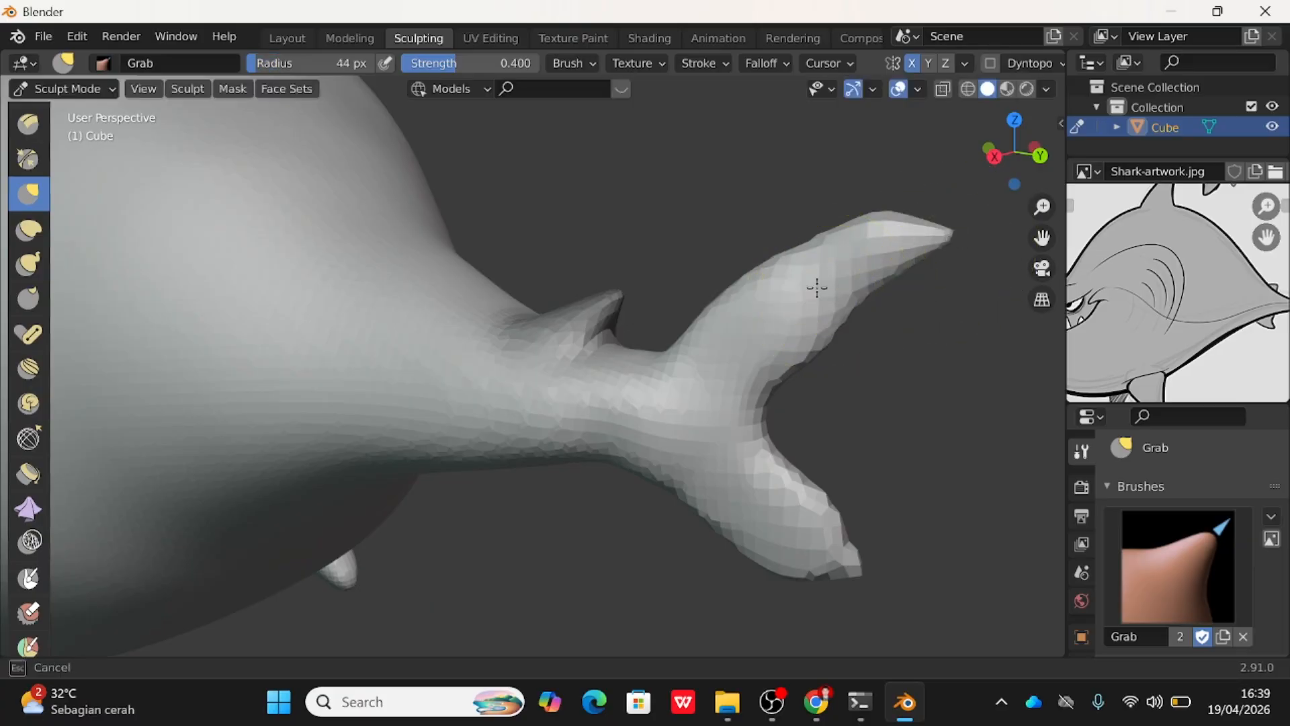
{"action": "left_click_drag", "start_coordinate": [811, 234], "coordinate": [823, 276]}
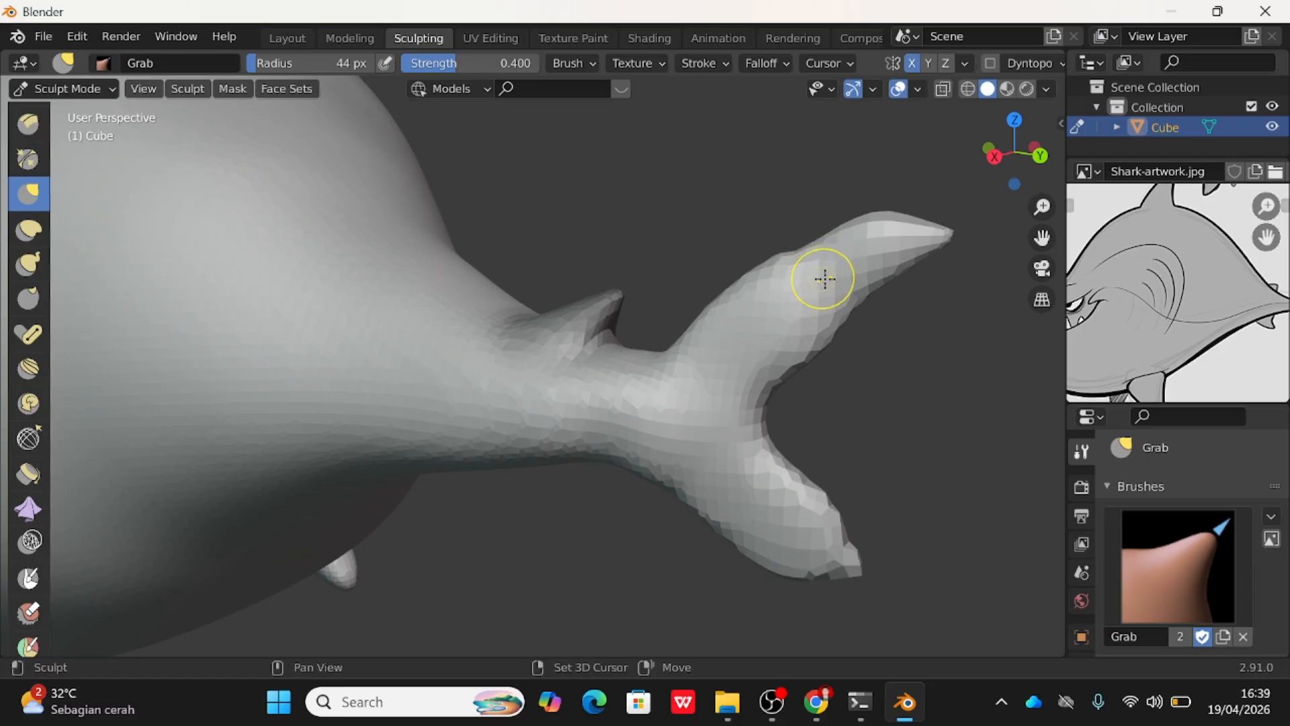
{"action": "left_click_drag", "start_coordinate": [753, 394], "coordinate": [746, 418]}
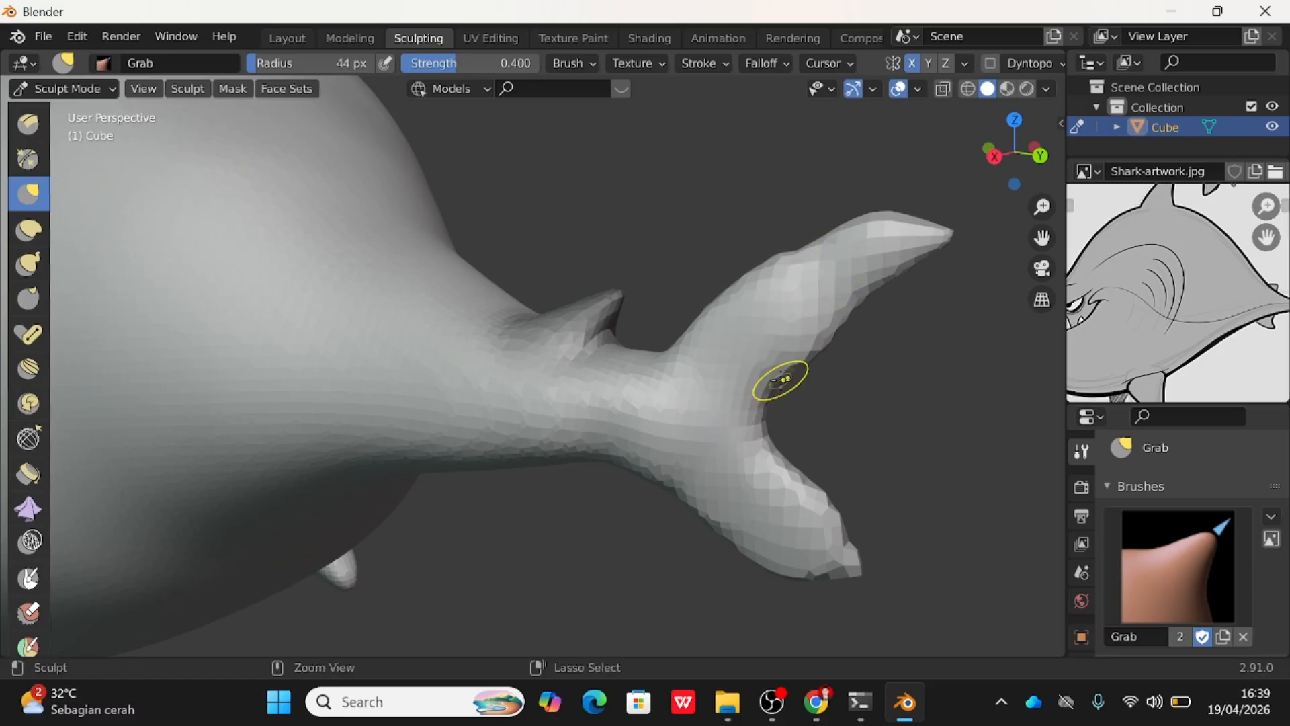
Try remeshing the shark's tail area and undo the remesh.
{"action": "key", "text": "ctrl+z"}
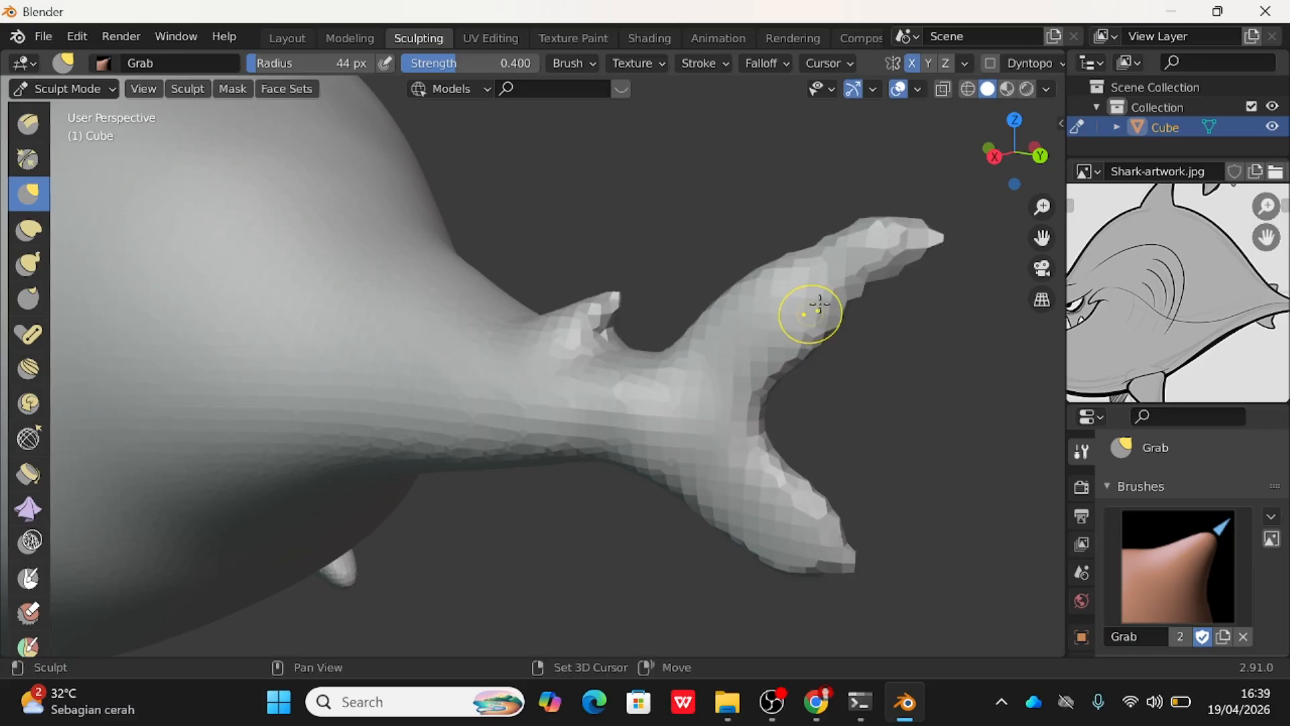
{"action": "key", "text": "ctrl+z"}
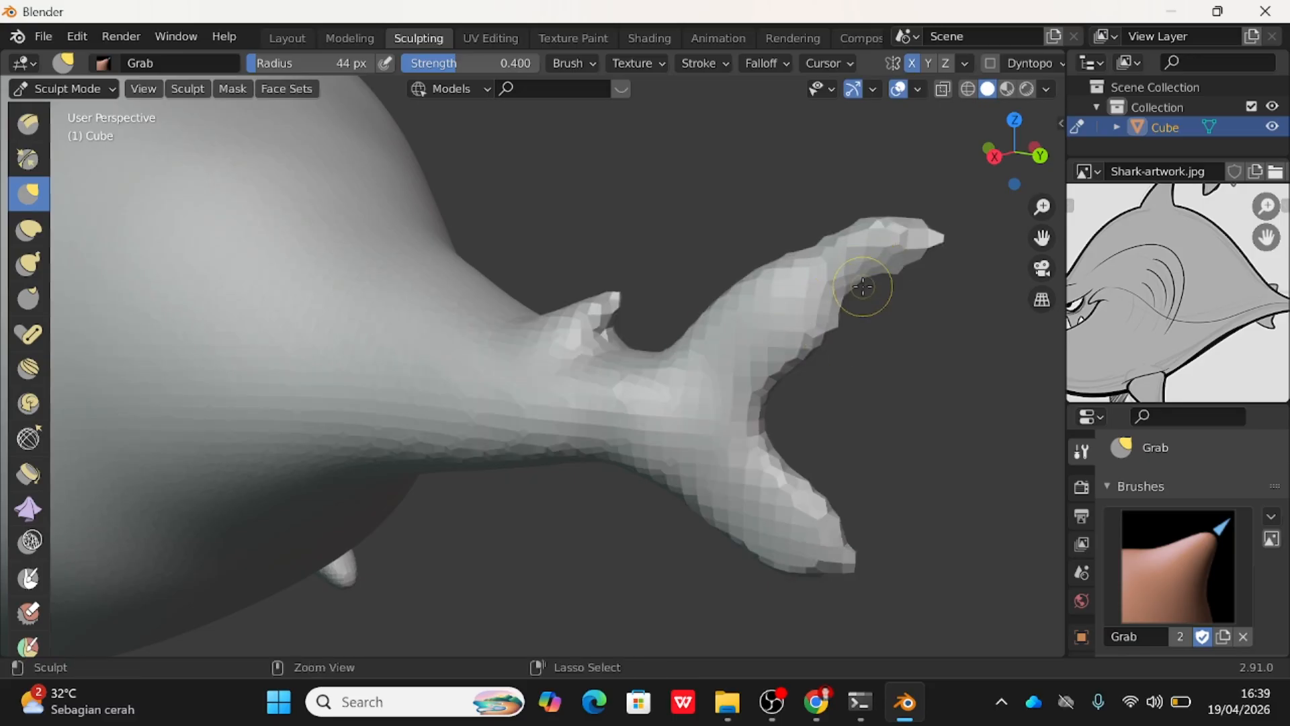
{"action": "key", "text": "ctrl+z"}
{"action": "key", "text": "ctrl+z"}
{"action": "left_click_drag", "start_coordinate": [841, 246], "coordinate": [831, 247]}
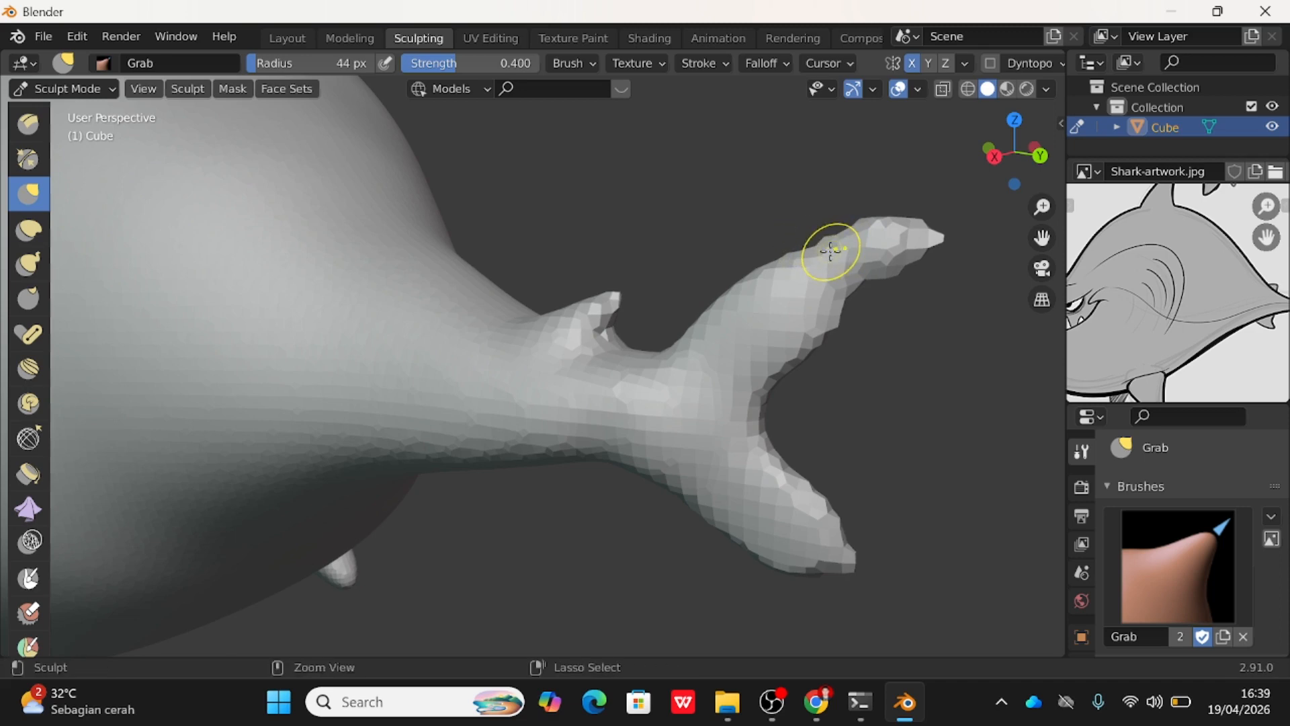
{"action": "key", "text": "ctrl+z"}
{"action": "key", "text": "ctrl+z"}
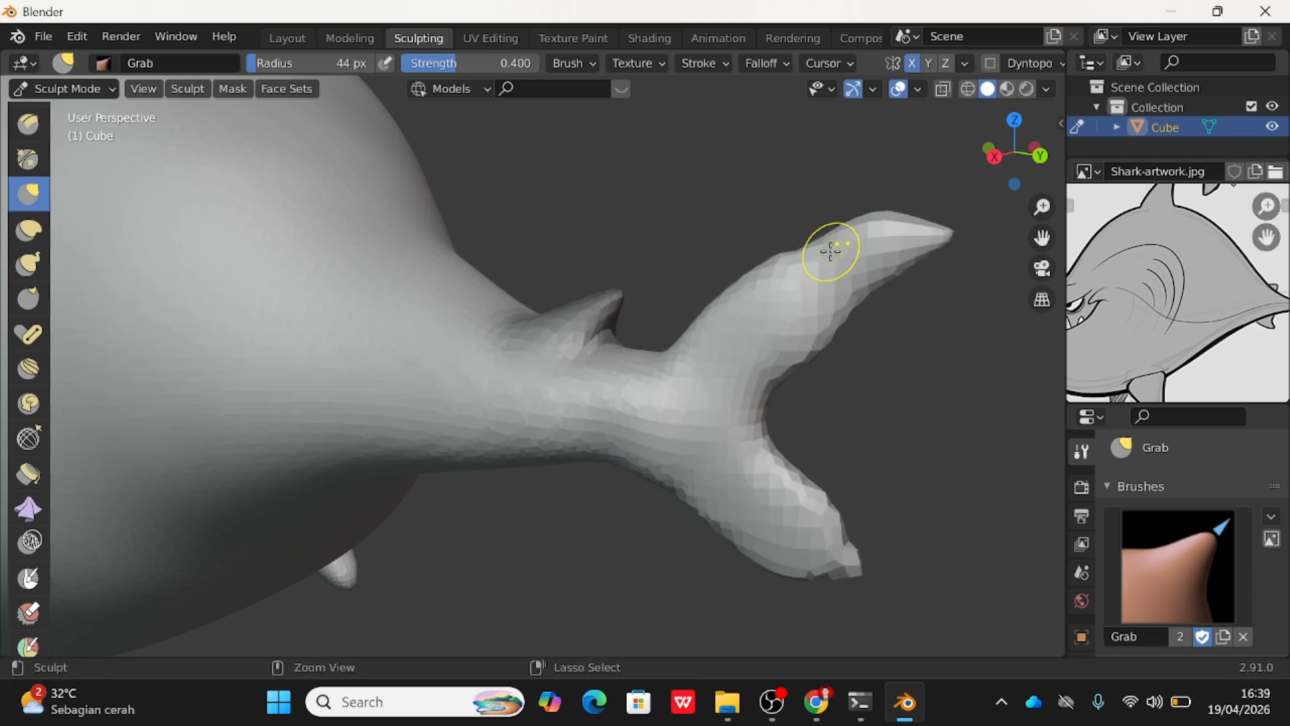
Smooth the upper tail lobe, pull in its top edge, and pull the lower lobe's edges inward to slim it.
{"action": "left_click_drag", "start_coordinate": [816, 295], "coordinate": [878, 308], "text": "shift"}
{"action": "left_click_drag", "start_coordinate": [872, 205], "coordinate": [812, 244]}
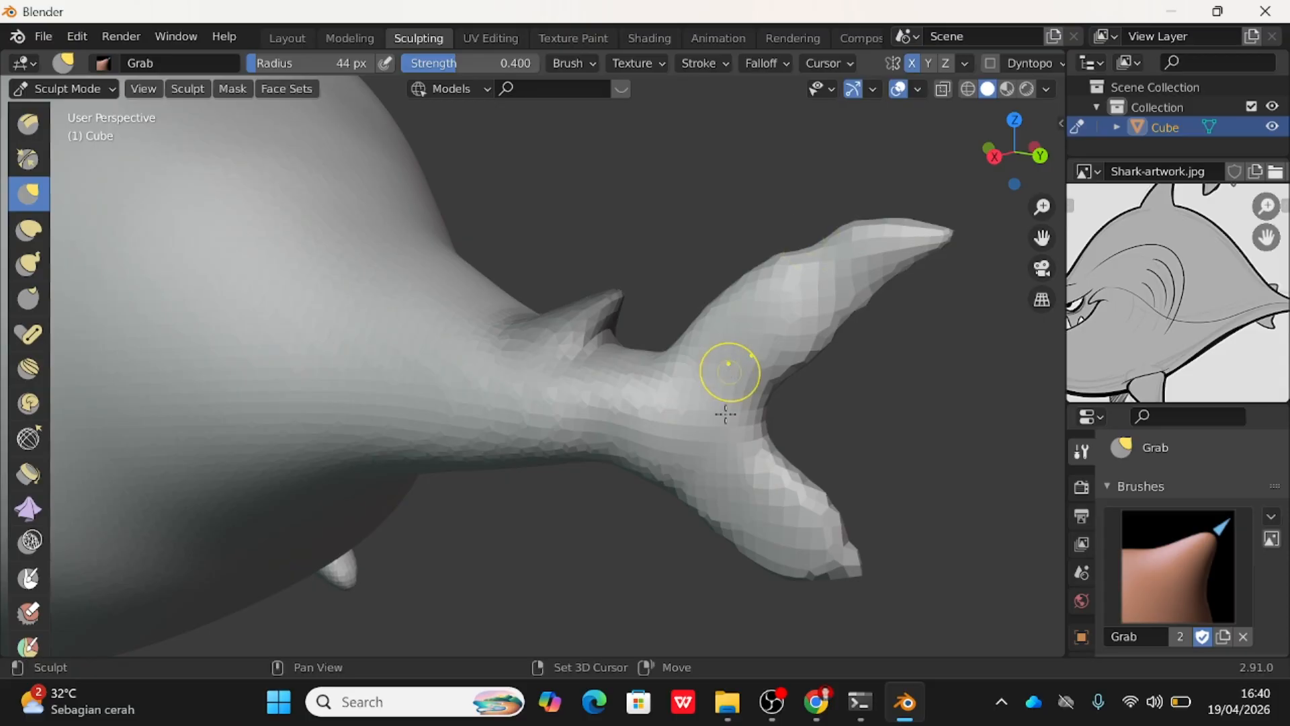
{"action": "left_click_drag", "start_coordinate": [726, 414], "coordinate": [737, 471]}
{"action": "left_click_drag", "start_coordinate": [747, 544], "coordinate": [748, 536]}
{"action": "mouse_move", "coordinate": [770, 566]}
{"action": "left_mouse_down"}
{"action": "mouse_move", "coordinate": [813, 569]}
{"action": "mouse_move", "coordinate": [838, 542]}
{"action": "mouse_move", "coordinate": [771, 438]}
{"action": "mouse_move", "coordinate": [783, 484]}
{"action": "mouse_move", "coordinate": [766, 437]}
{"action": "mouse_move", "coordinate": [824, 504]}
{"action": "mouse_move", "coordinate": [805, 488]}
{"action": "left_mouse_up"}
{"action": "mouse_move", "coordinate": [693, 509]}
{"action": "left_mouse_down"}
{"action": "mouse_move", "coordinate": [769, 557]}
{"action": "mouse_move", "coordinate": [766, 513]}
{"action": "left_mouse_up"}
Narrow the upper tail lobe and reshape the base of the tail fork with short Grab strokes.
{"action": "left_click_drag", "start_coordinate": [789, 249], "coordinate": [763, 278]}
{"action": "left_click_drag", "start_coordinate": [837, 223], "coordinate": [849, 224]}
{"action": "scroll", "coordinate": [762, 306], "scroll_direction": "down", "scroll_amount": 1}
{"action": "mouse_move", "coordinate": [697, 365]}
{"action": "left_mouse_down"}
{"action": "mouse_move", "coordinate": [677, 310]}
{"action": "mouse_move", "coordinate": [739, 340]}
{"action": "left_mouse_up"}
{"action": "left_click_drag", "start_coordinate": [707, 397], "coordinate": [658, 411]}
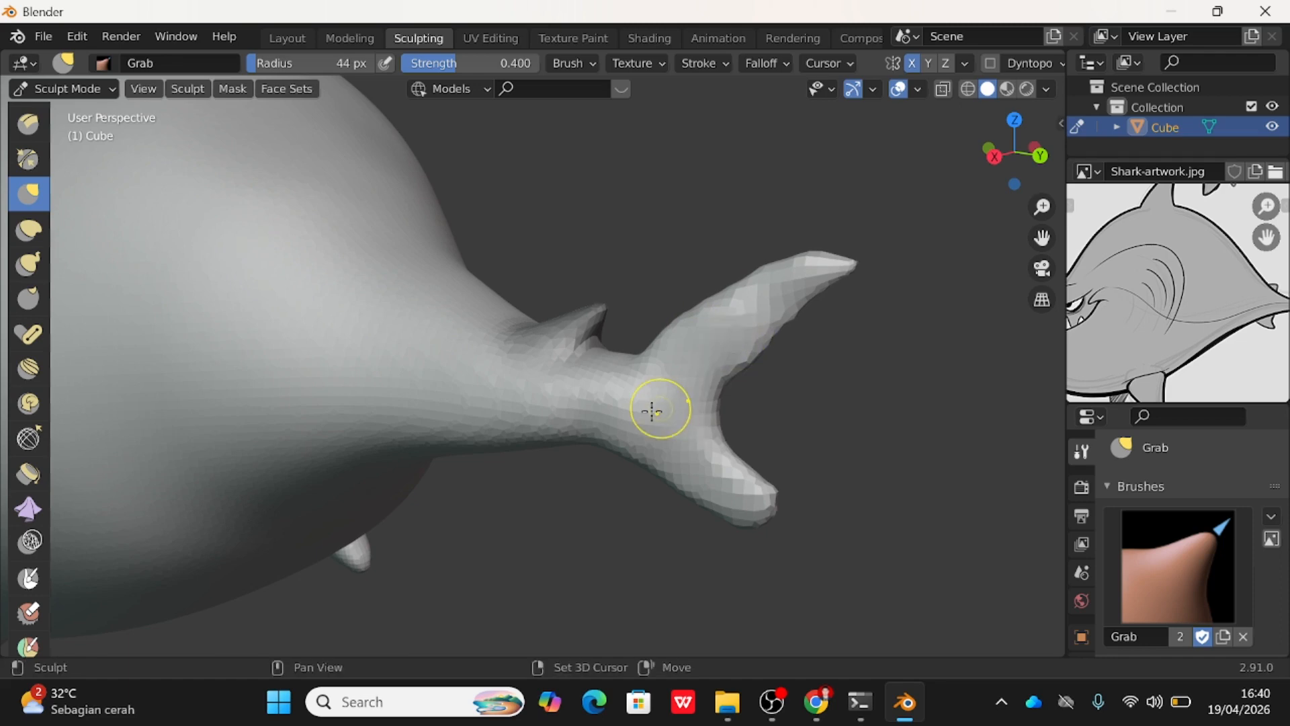
Refine the curved outlines of both tail lobes with Grab in the right orthographic view.
{"action": "left_click", "coordinate": [995, 156]}
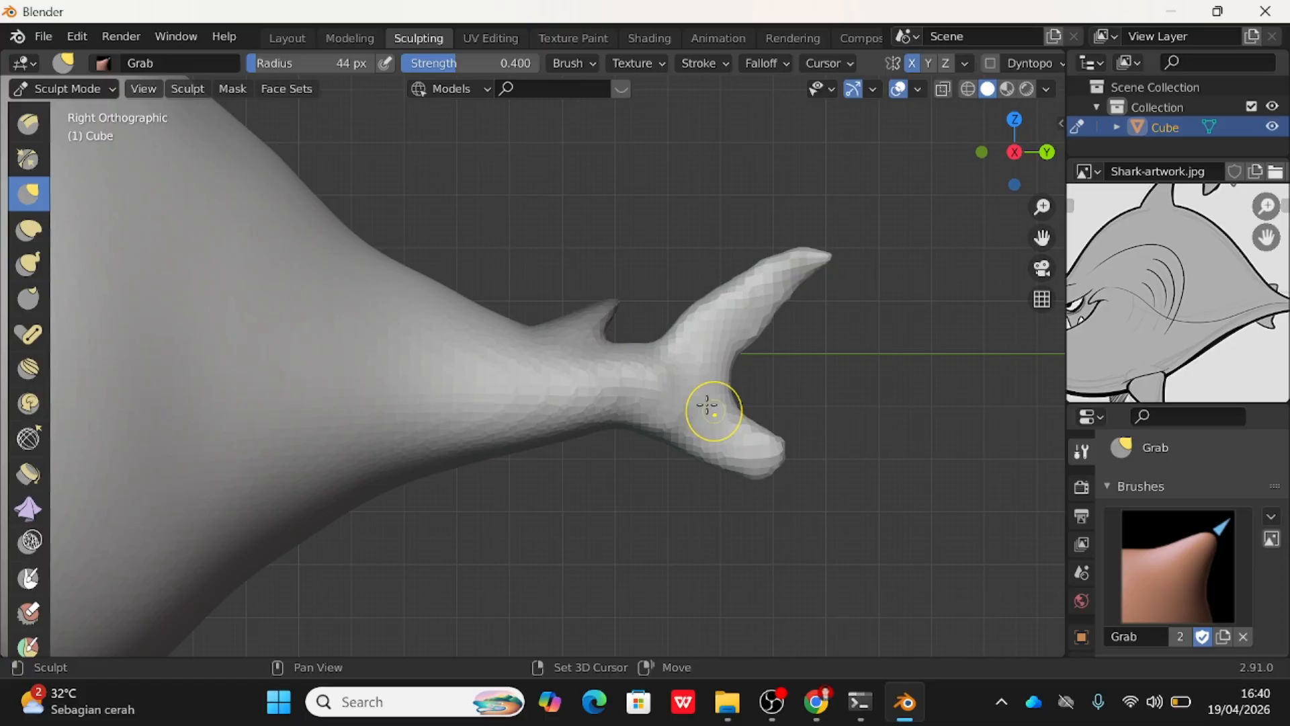
{"action": "mouse_move", "coordinate": [707, 406]}
{"action": "left_mouse_down"}
{"action": "mouse_move", "coordinate": [719, 440]}
{"action": "mouse_move", "coordinate": [763, 452]}
{"action": "mouse_move", "coordinate": [741, 450]}
{"action": "left_mouse_up"}
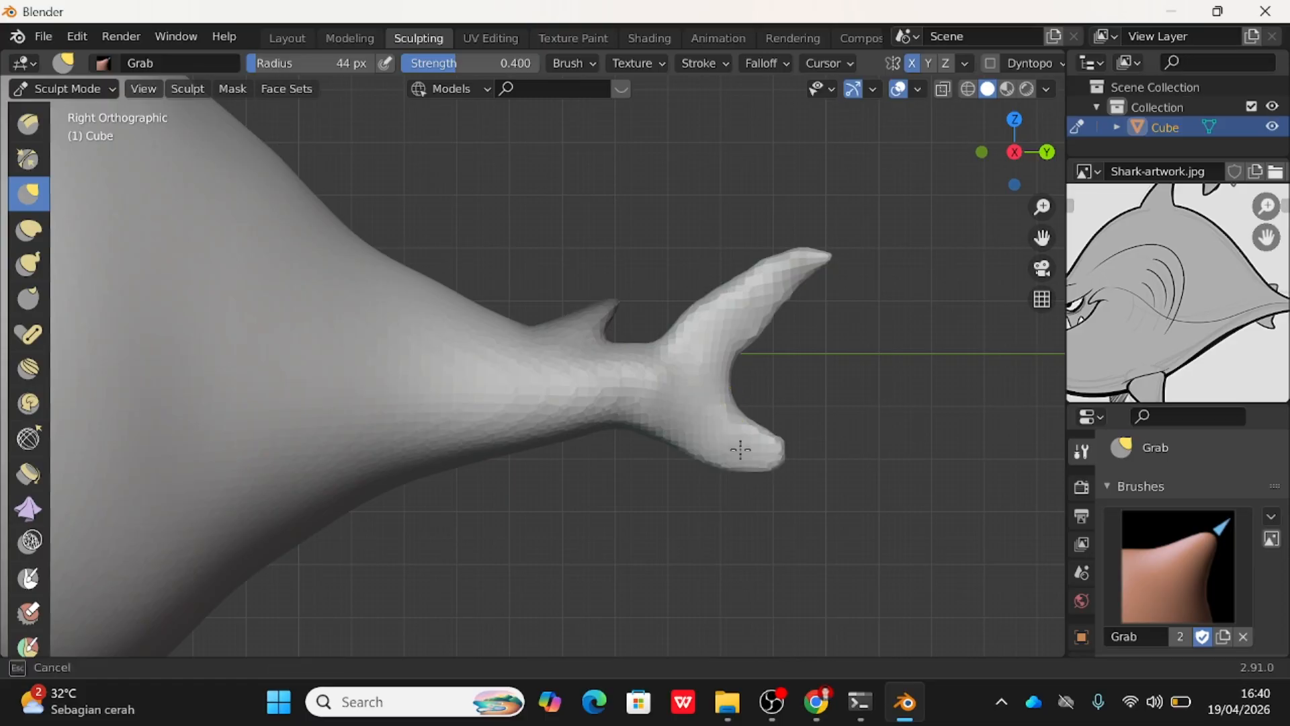
{"action": "mouse_move", "coordinate": [756, 282]}
{"action": "left_mouse_down"}
{"action": "mouse_move", "coordinate": [769, 272]}
{"action": "mouse_move", "coordinate": [735, 262]}
{"action": "left_mouse_up"}
{"action": "left_click_drag", "start_coordinate": [750, 334], "coordinate": [746, 316]}
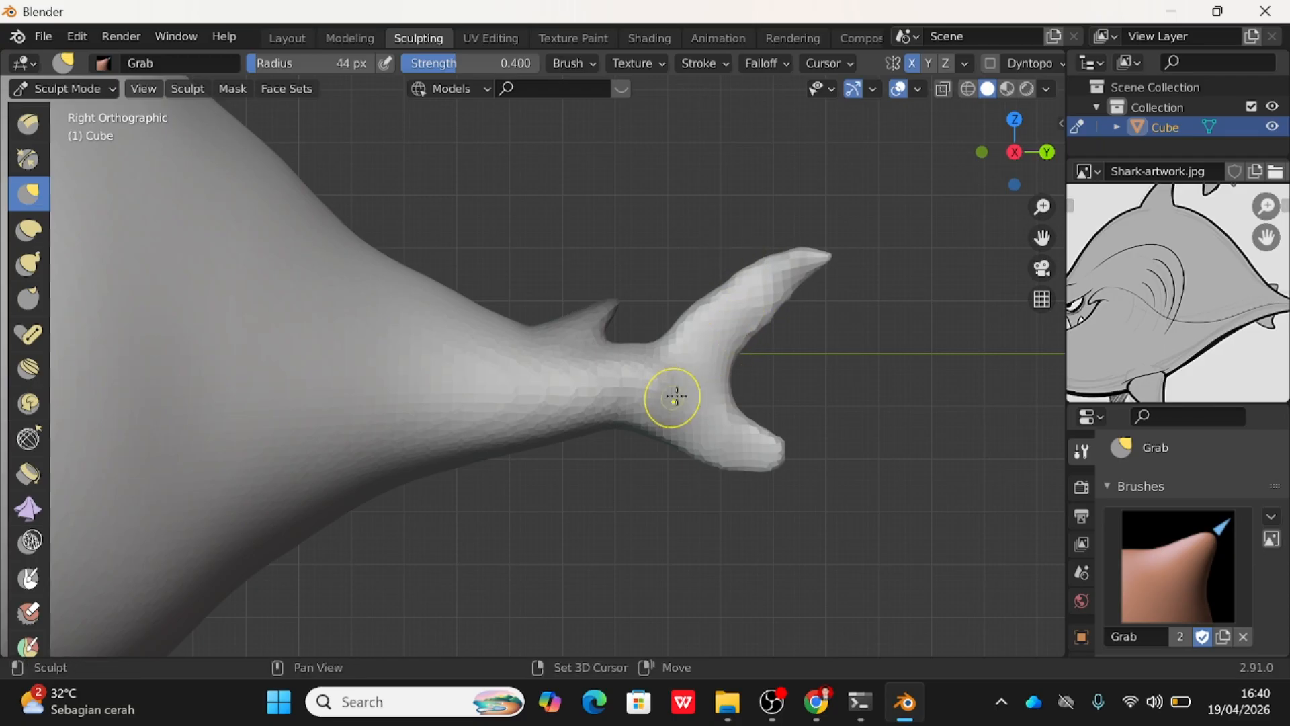
{"action": "scroll", "coordinate": [680, 383], "scroll_direction": "down", "scroll_amount": 6}
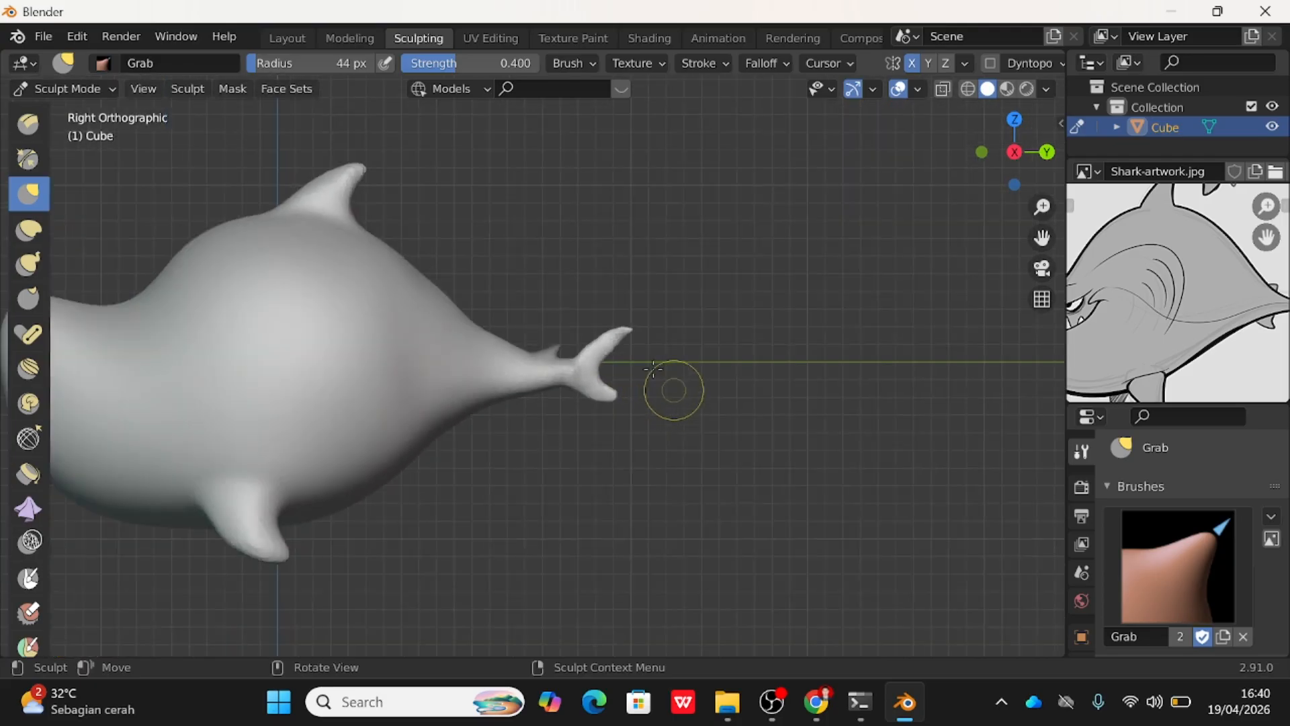
Save the project in the Documents folder as hiu11.blend.
{"action": "key", "text": "ctrl+s"}
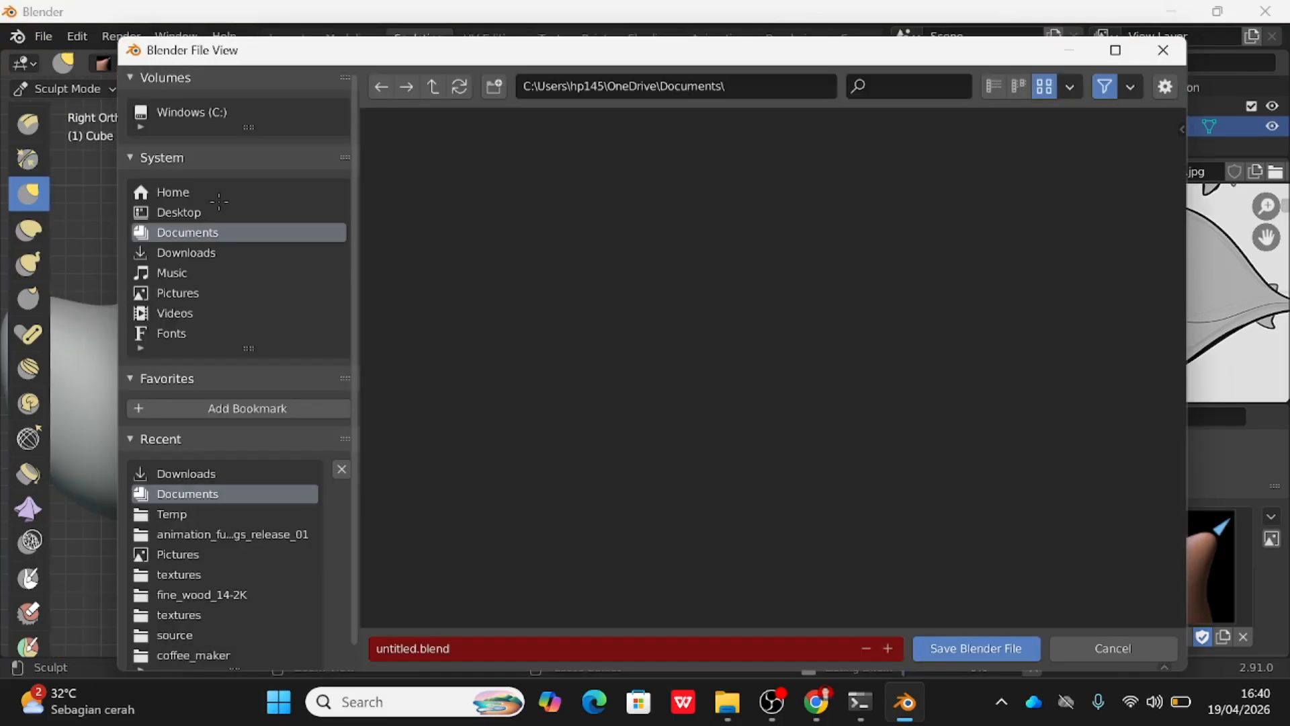
{"action": "double_click", "coordinate": [412, 647]}
{"action": "type", "text": "hiu1"}
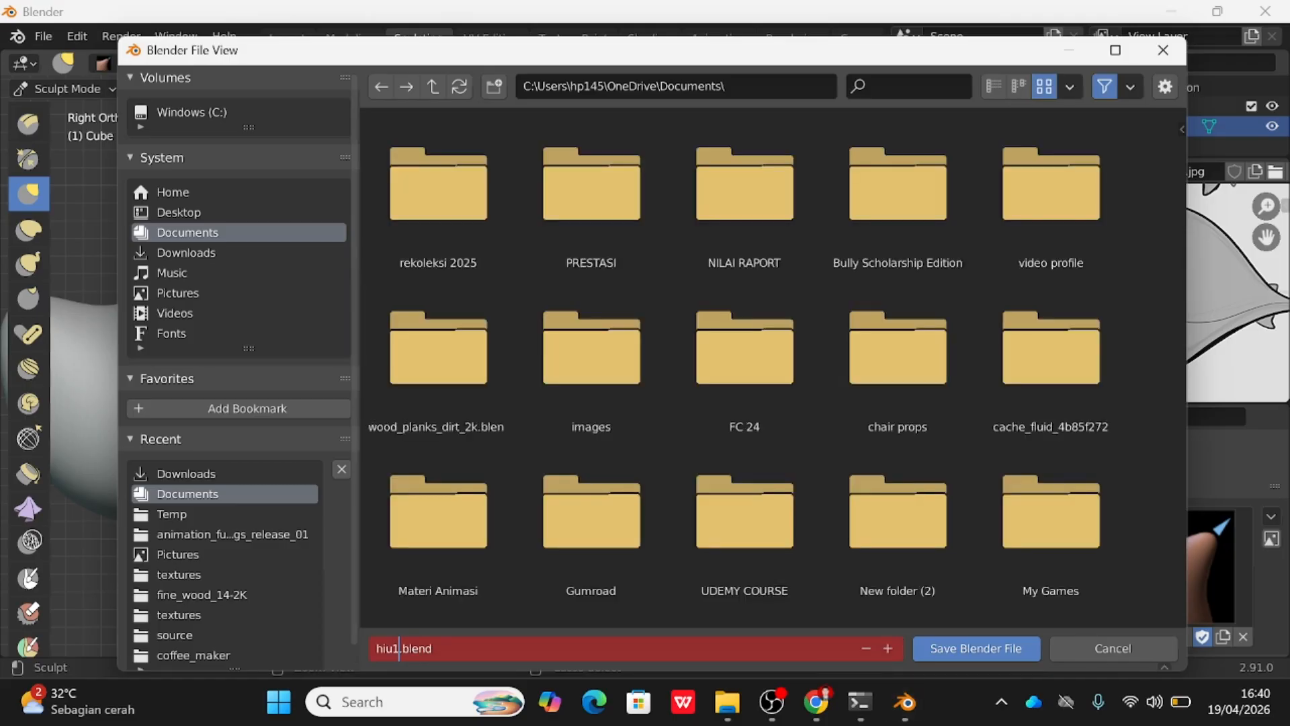
{"action": "left_click", "coordinate": [976, 648]}
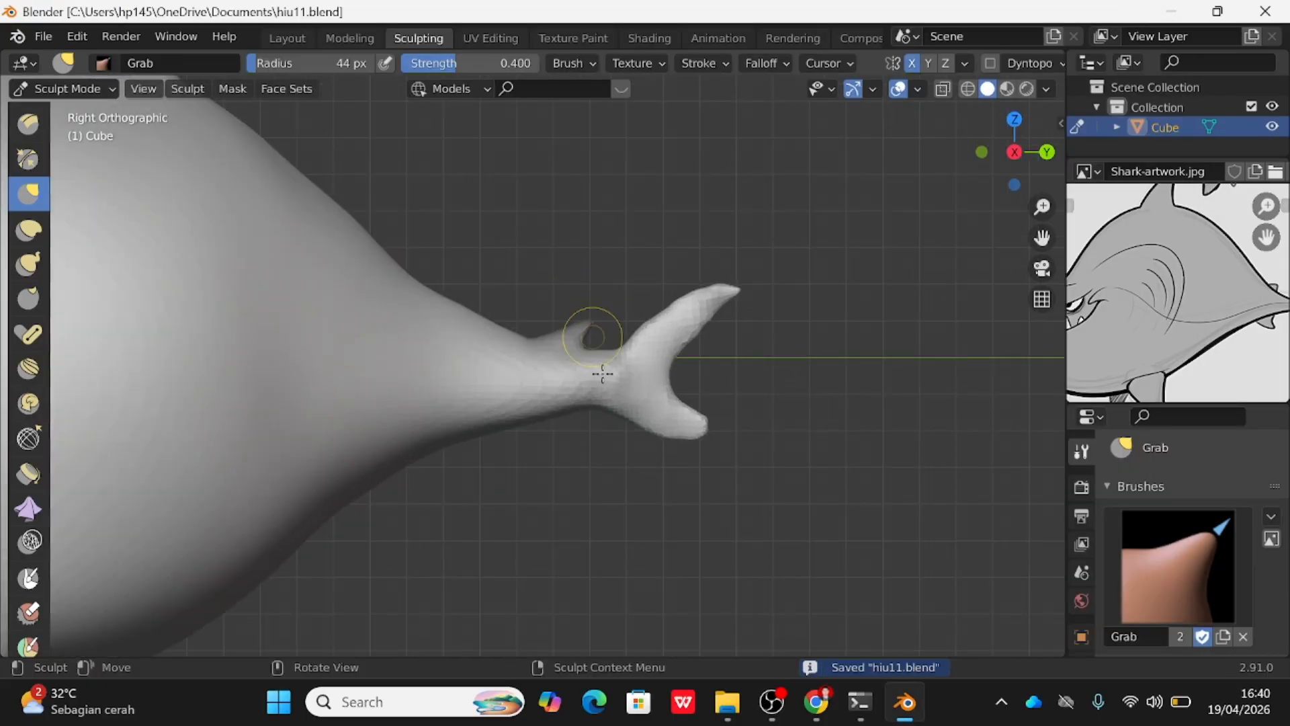
Paint a mask patch on the underside of the tail stem opposite the small upper fin and invert the mask.
{"action": "scroll", "coordinate": [603, 373], "scroll_direction": "up", "scroll_amount": 5}
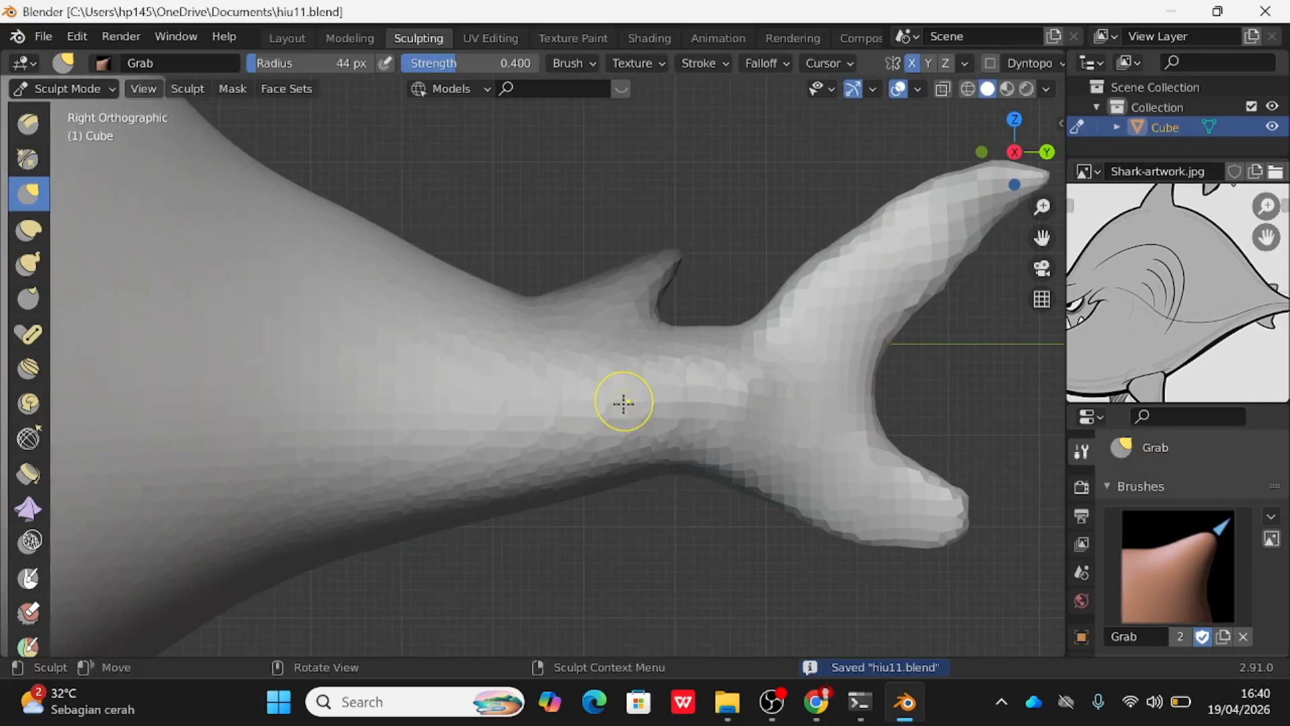
{"action": "middle_click_drag", "start_coordinate": [623, 403], "coordinate": [607, 322]}
{"action": "scroll", "coordinate": [608, 322], "scroll_direction": "down", "scroll_amount": 5}
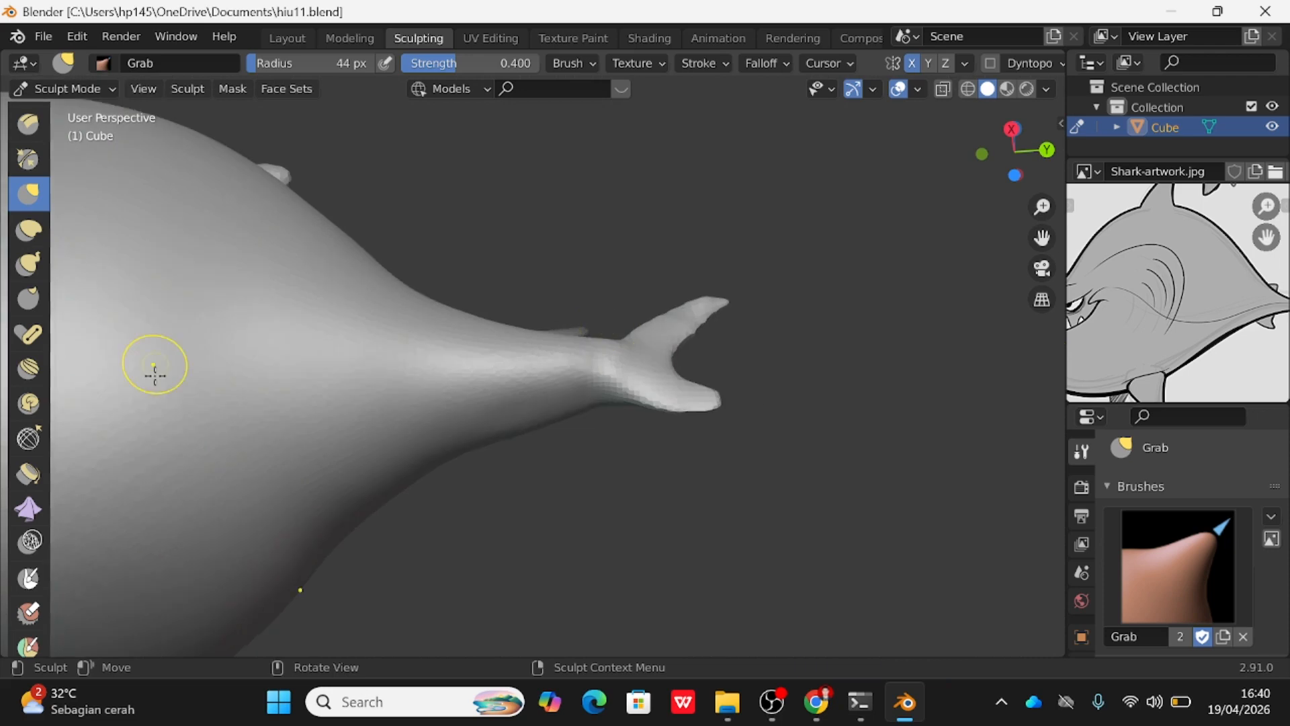
{"action": "key", "text": "m"}
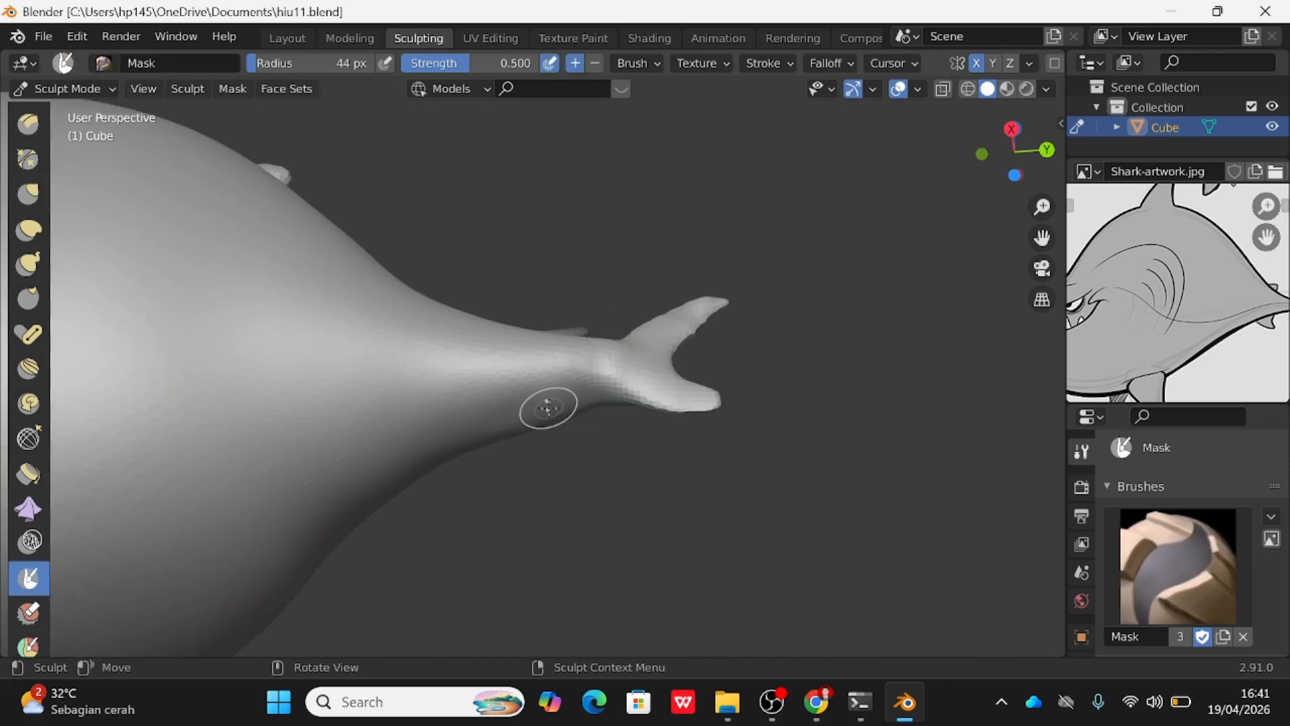
{"action": "left_click_drag", "start_coordinate": [548, 407], "coordinate": [521, 421]}
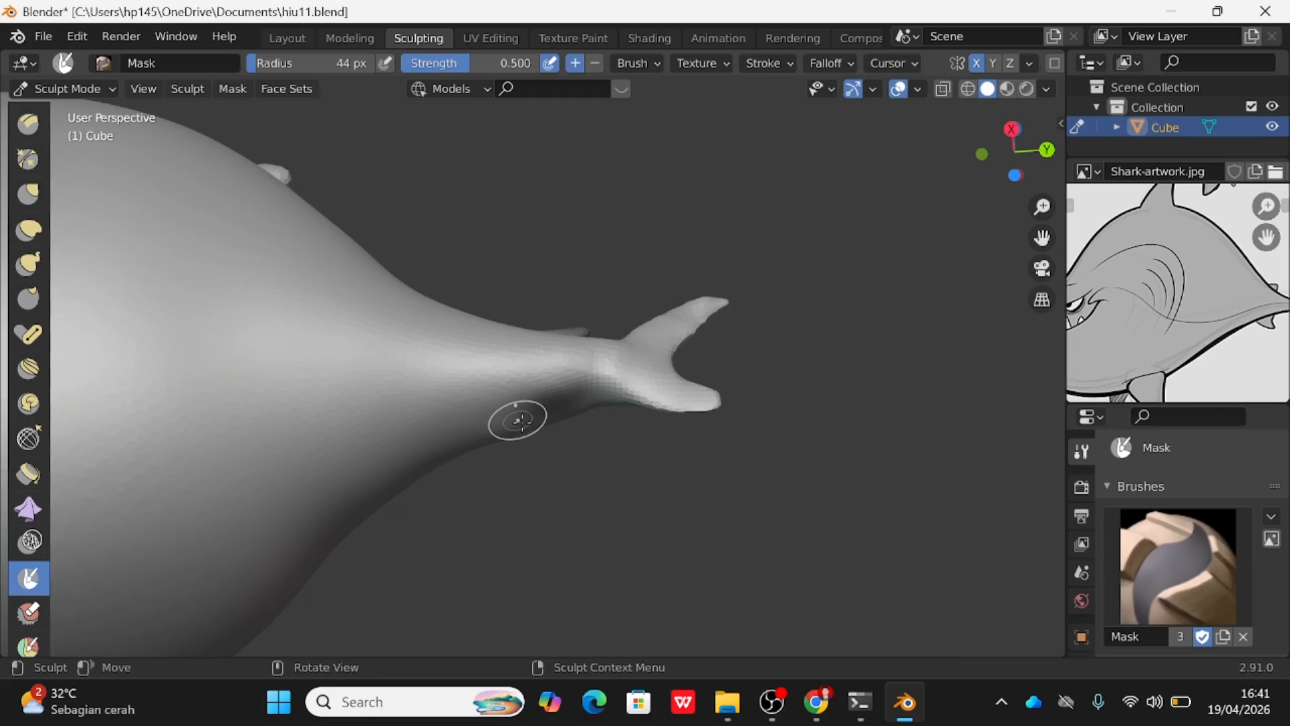
{"action": "key", "text": "ctrl+i"}
Pull the unmasked patch under the tail stem down and backward with Snake Hook to form a small fin.
{"action": "key", "text": "k"}
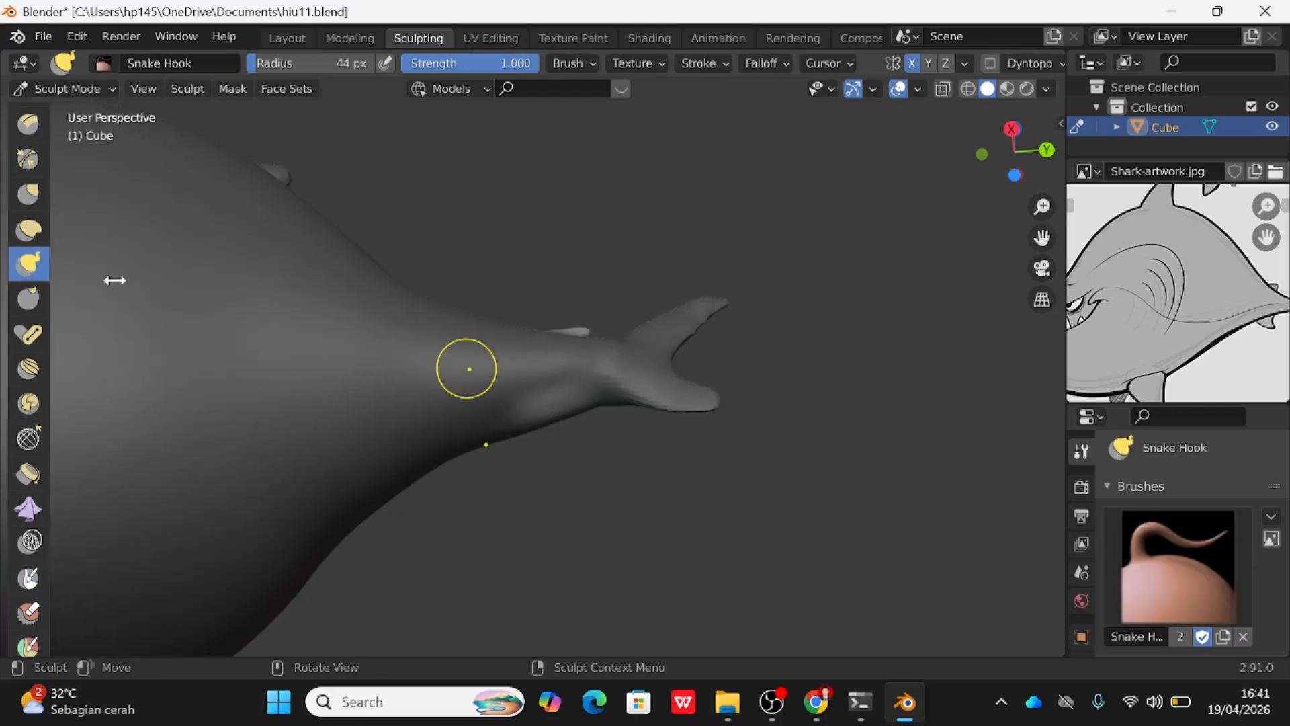
{"action": "mouse_move", "coordinate": [548, 403]}
{"action": "left_mouse_down"}
{"action": "mouse_move", "coordinate": [540, 420]}
{"action": "mouse_move", "coordinate": [539, 391]}
{"action": "left_mouse_up"}
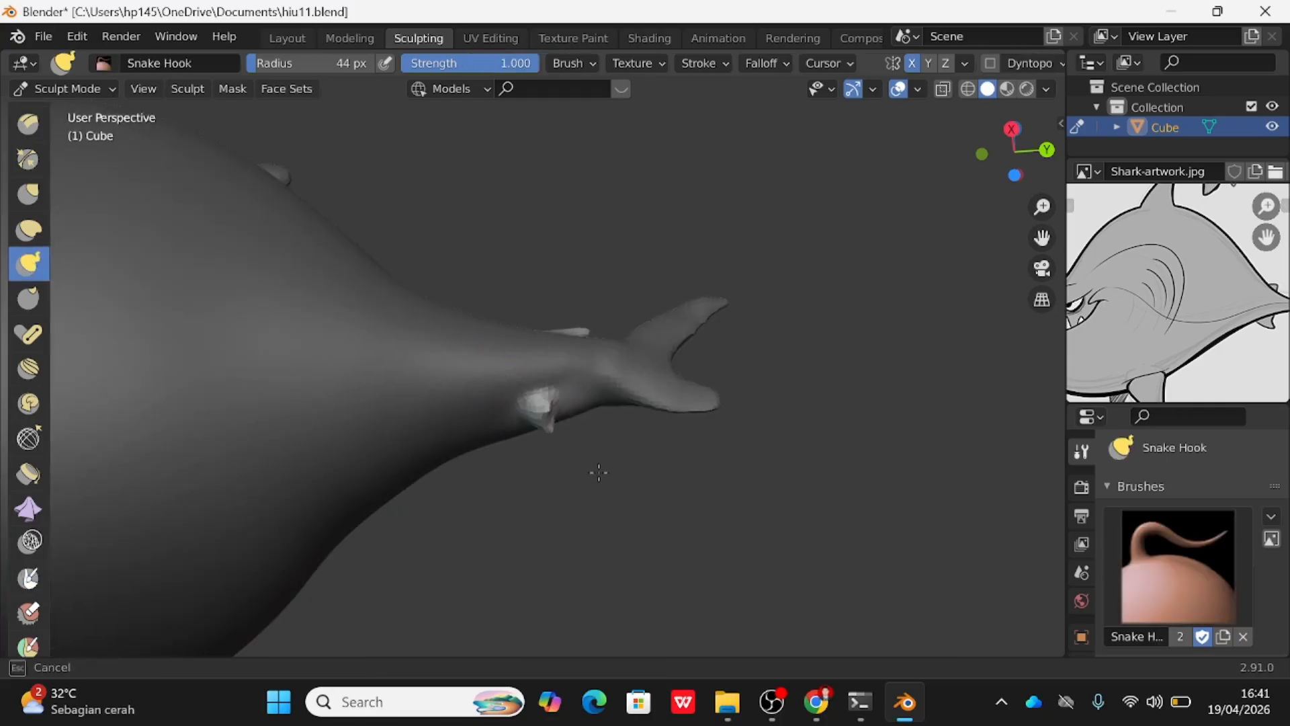
{"action": "mouse_move", "coordinate": [981, 156]}
{"action": "left_mouse_down"}
{"action": "mouse_move", "coordinate": [637, 293]}
{"action": "mouse_move", "coordinate": [605, 352]}
{"action": "left_mouse_up"}
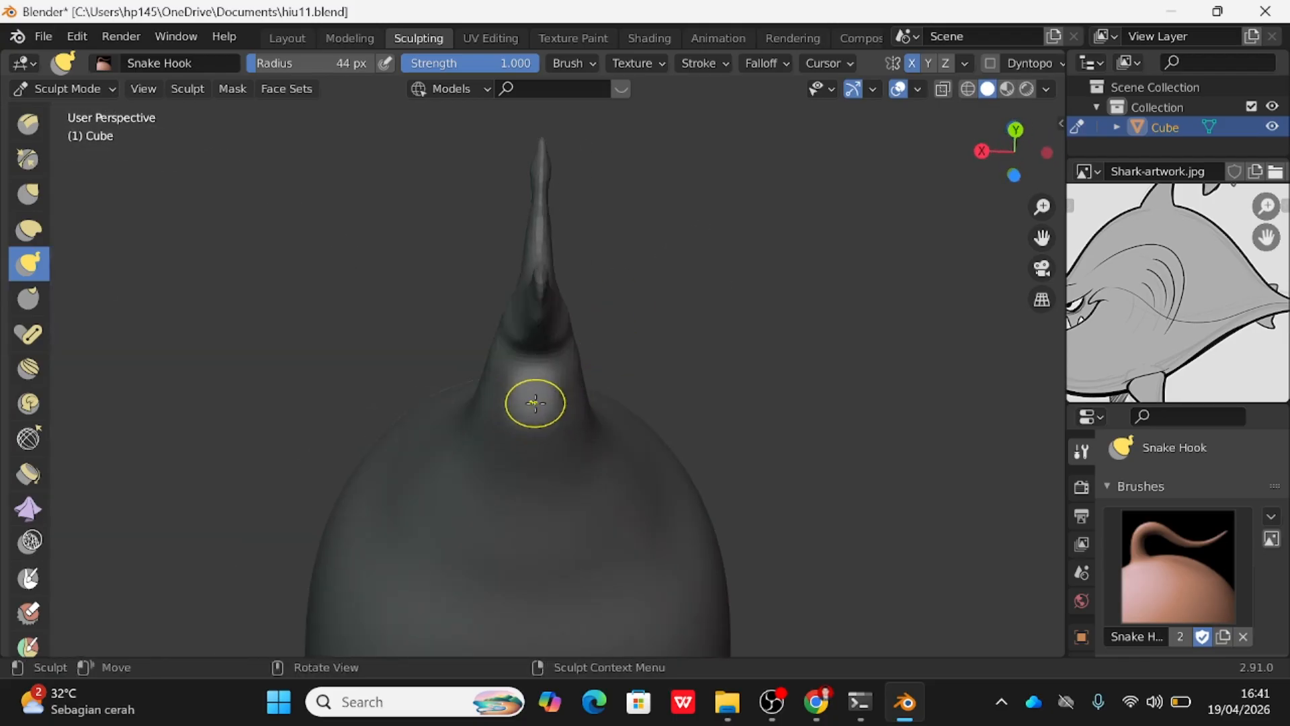
{"action": "left_click_drag", "start_coordinate": [533, 401], "coordinate": [549, 473]}
{"action": "mouse_move", "coordinate": [572, 427]}
{"action": "middle_mouse_down"}
{"action": "mouse_move", "coordinate": [701, 502]}
{"action": "mouse_move", "coordinate": [774, 523]}
{"action": "middle_mouse_up"}
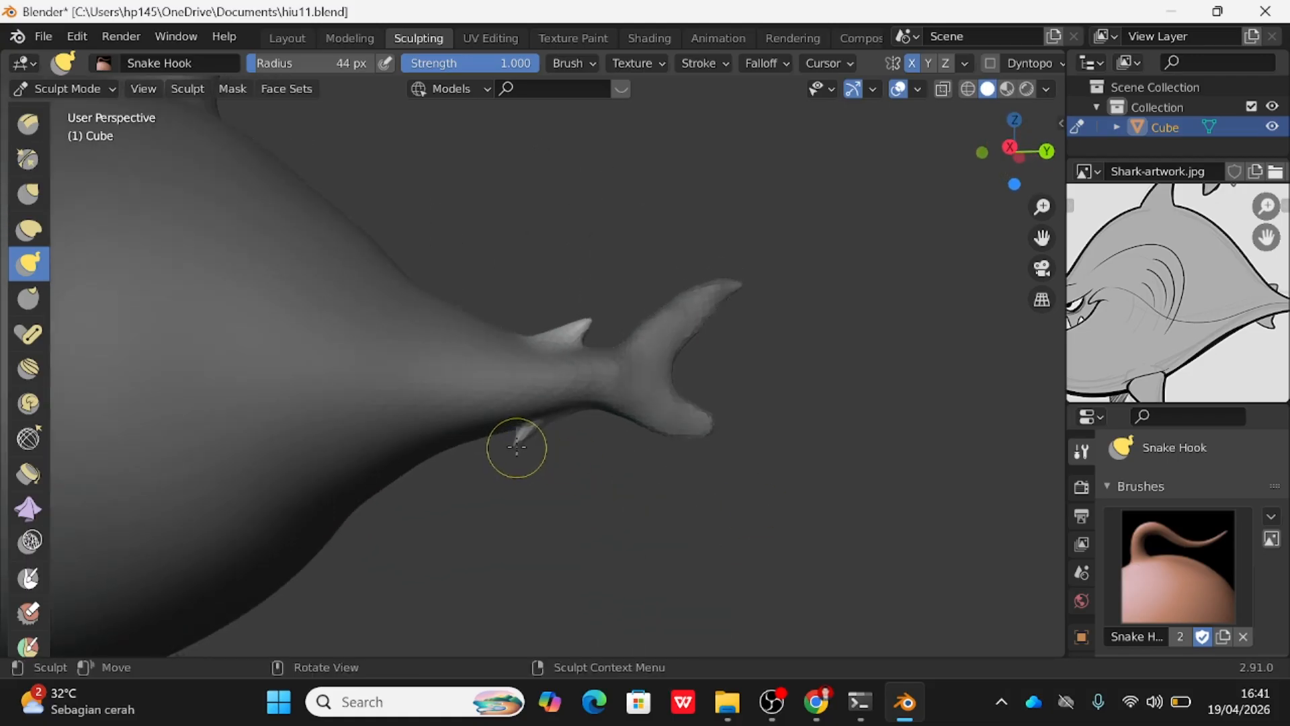
{"action": "mouse_move", "coordinate": [514, 442]}
{"action": "left_mouse_down"}
{"action": "mouse_move", "coordinate": [604, 478]}
{"action": "mouse_move", "coordinate": [576, 470]}
{"action": "left_mouse_up"}
Widen the small lower fin and pull its tip backward with Grab in the right orthographic view.
{"action": "left_click", "coordinate": [1010, 146]}
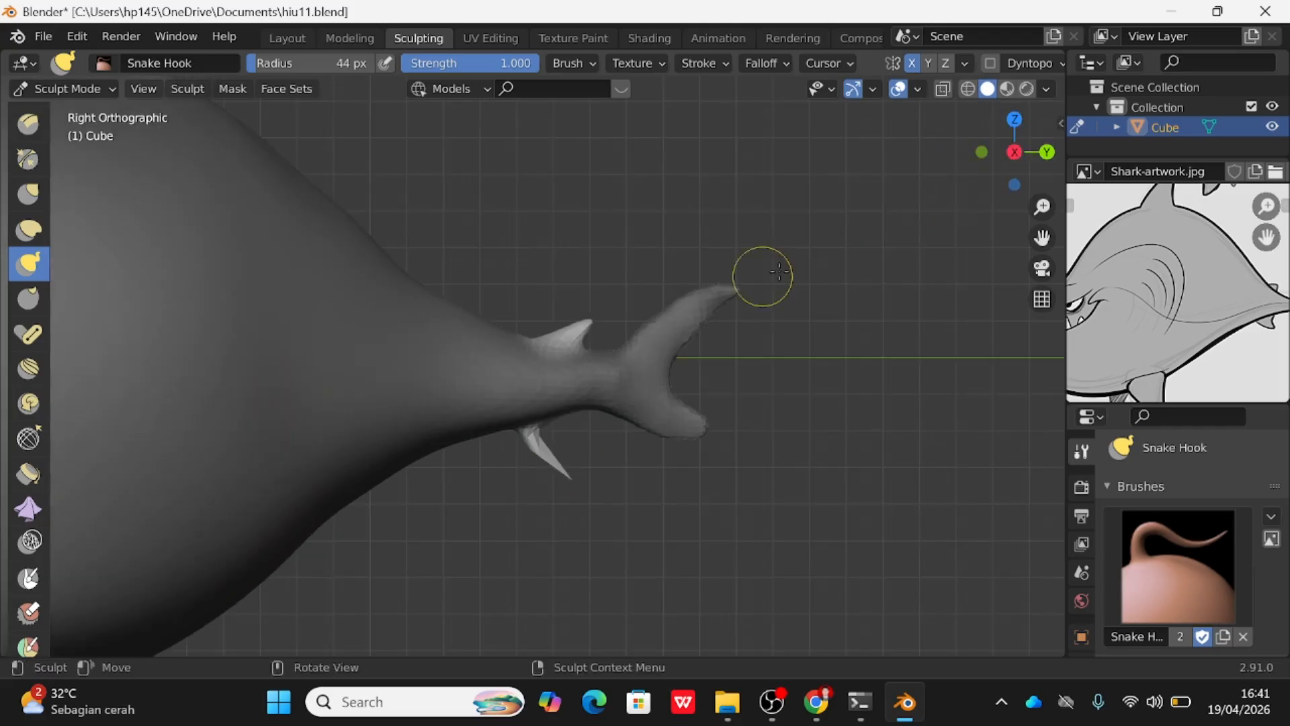
{"action": "left_click", "coordinate": [30, 196]}
{"action": "mouse_move", "coordinate": [563, 475]}
{"action": "left_mouse_down"}
{"action": "mouse_move", "coordinate": [553, 433]}
{"action": "mouse_move", "coordinate": [617, 425]}
{"action": "mouse_move", "coordinate": [572, 438]}
{"action": "mouse_move", "coordinate": [572, 418]}
{"action": "mouse_move", "coordinate": [589, 418]}
{"action": "left_mouse_up"}
{"action": "scroll", "coordinate": [564, 470], "scroll_direction": "up", "scroll_amount": 5}
{"action": "middle_click_drag", "start_coordinate": [587, 510], "coordinate": [597, 359], "text": "shift"}
{"action": "left_click_drag", "start_coordinate": [661, 431], "coordinate": [667, 422]}
Remesh the shark with the mask cleared and use Grab to shape the lower fin's front edge and backward-swept tip.
{"action": "key", "text": "ctrl"}
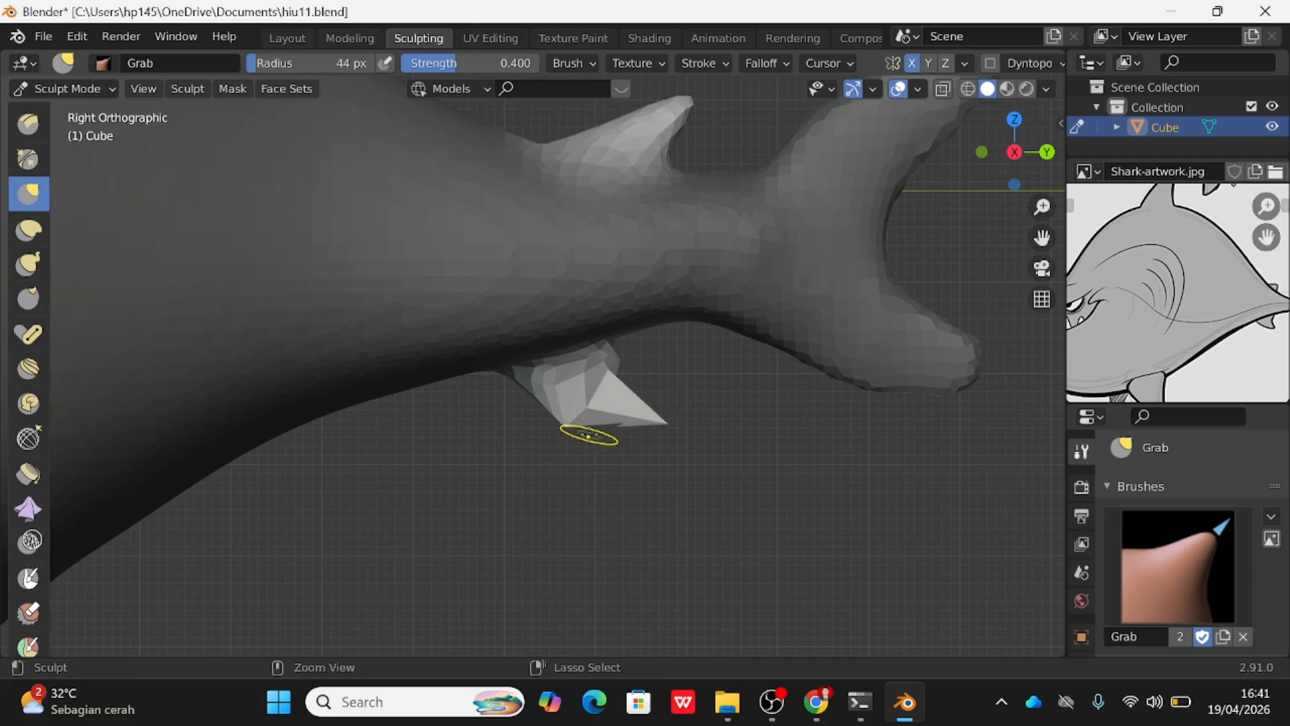
{"action": "key", "text": "ctrl+z"}
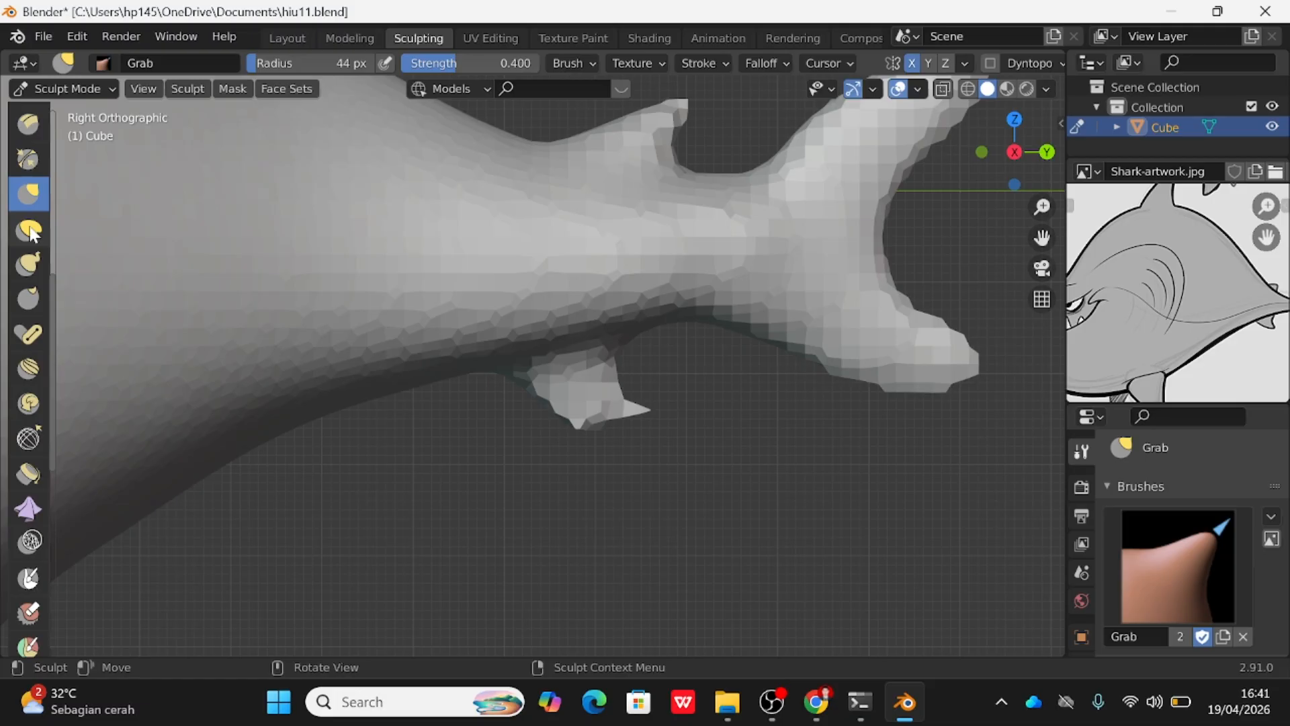
{"action": "left_click_drag", "start_coordinate": [593, 427], "coordinate": [645, 414]}
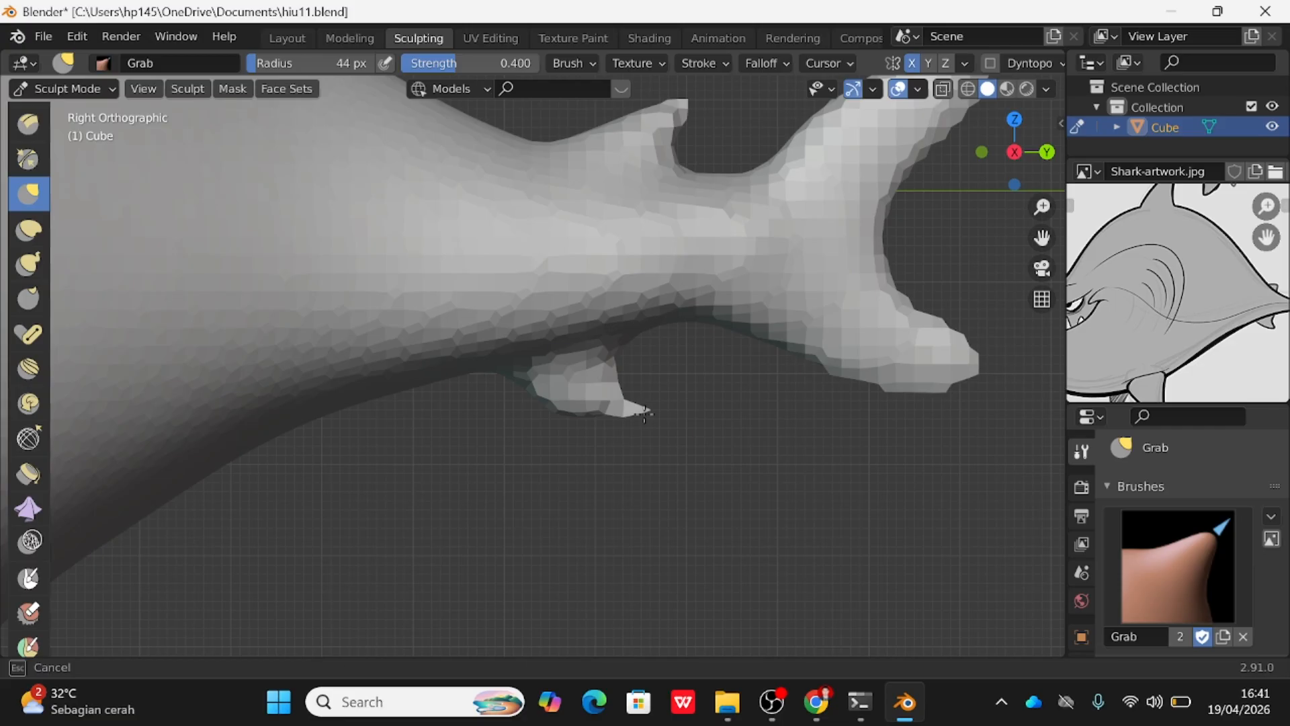
{"action": "key", "text": "ctrl+z"}
{"action": "mouse_move", "coordinate": [544, 380]}
{"action": "left_mouse_down"}
{"action": "mouse_move", "coordinate": [602, 425]}
{"action": "mouse_move", "coordinate": [622, 418]}
{"action": "left_mouse_up"}
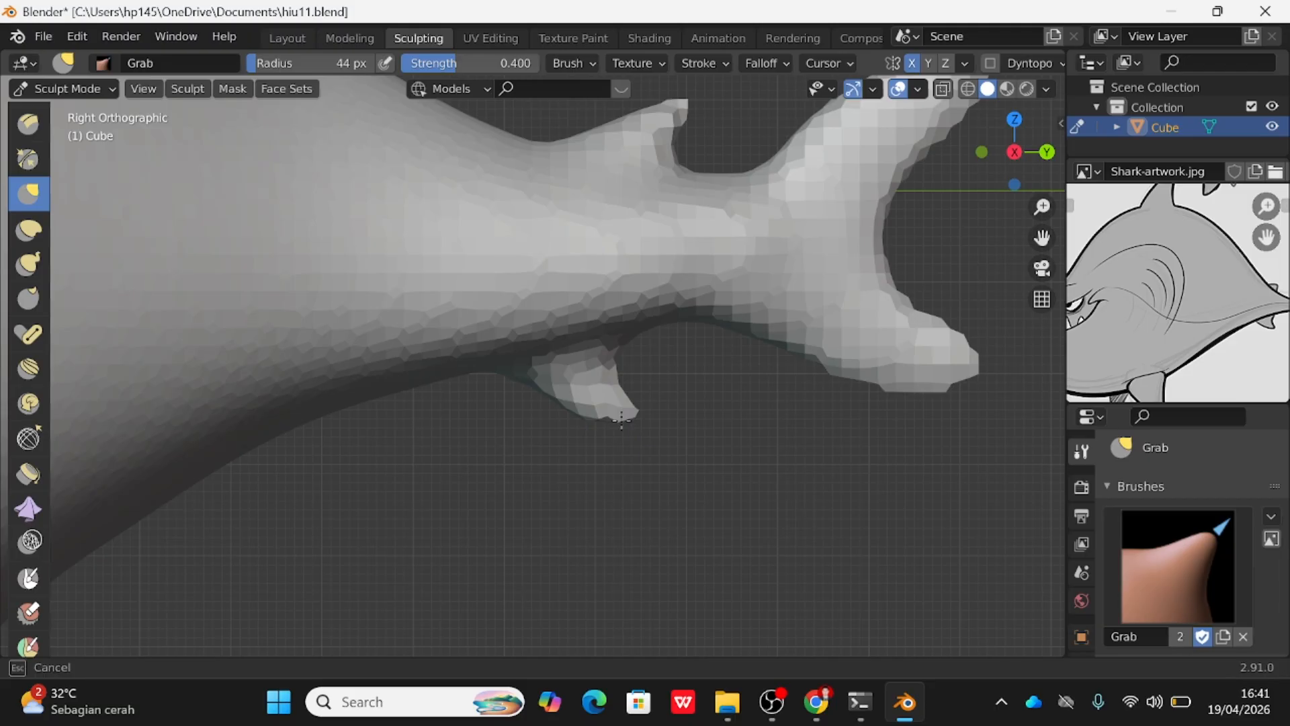
{"action": "left_click_drag", "start_coordinate": [621, 420], "coordinate": [652, 431]}
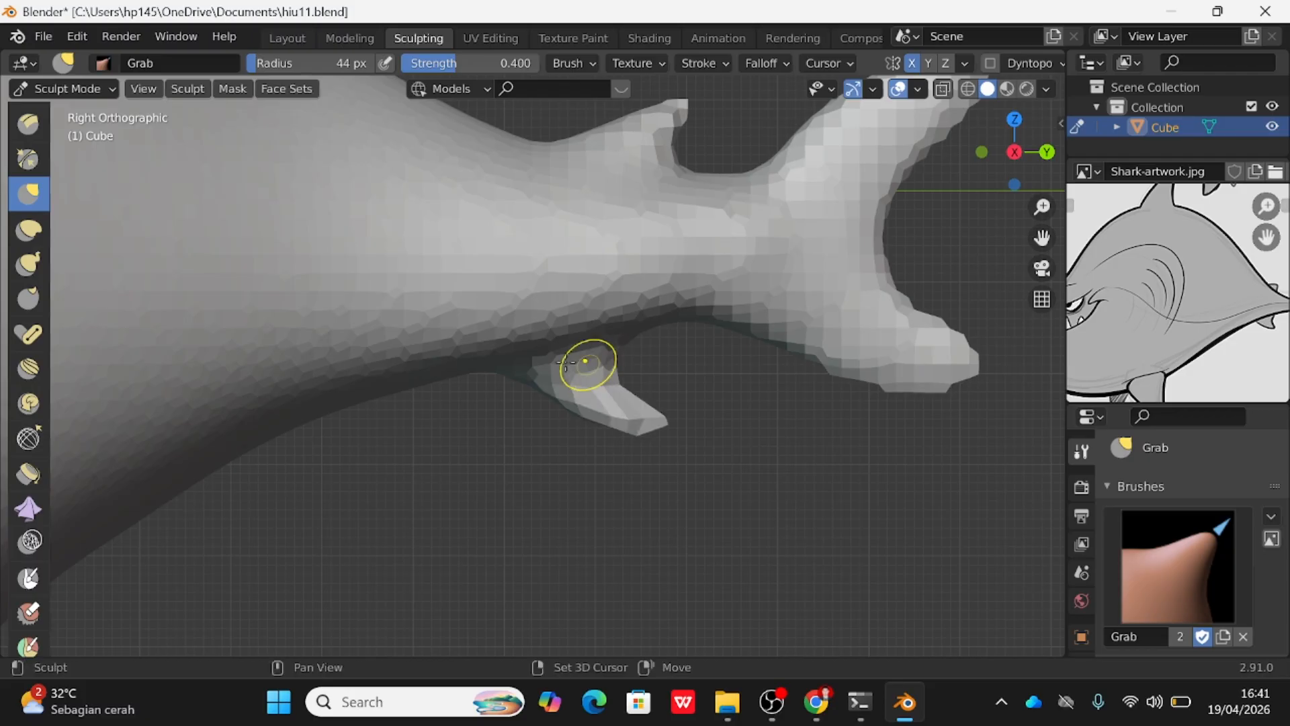
{"action": "left_click_drag", "start_coordinate": [565, 362], "coordinate": [622, 426]}
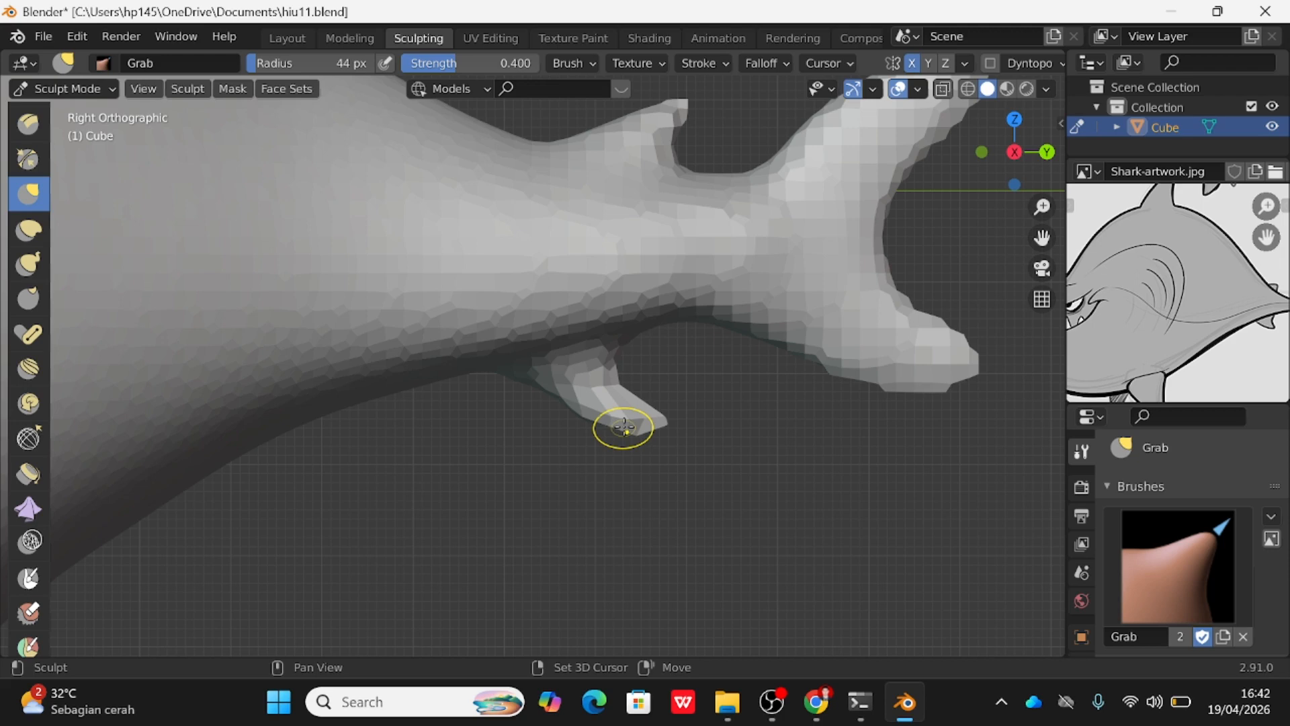
Pull the upper tail-fin lobe's tip backward into a point with Grab in the right orthographic view.
{"action": "middle_click_drag", "start_coordinate": [624, 427], "coordinate": [488, 388]}
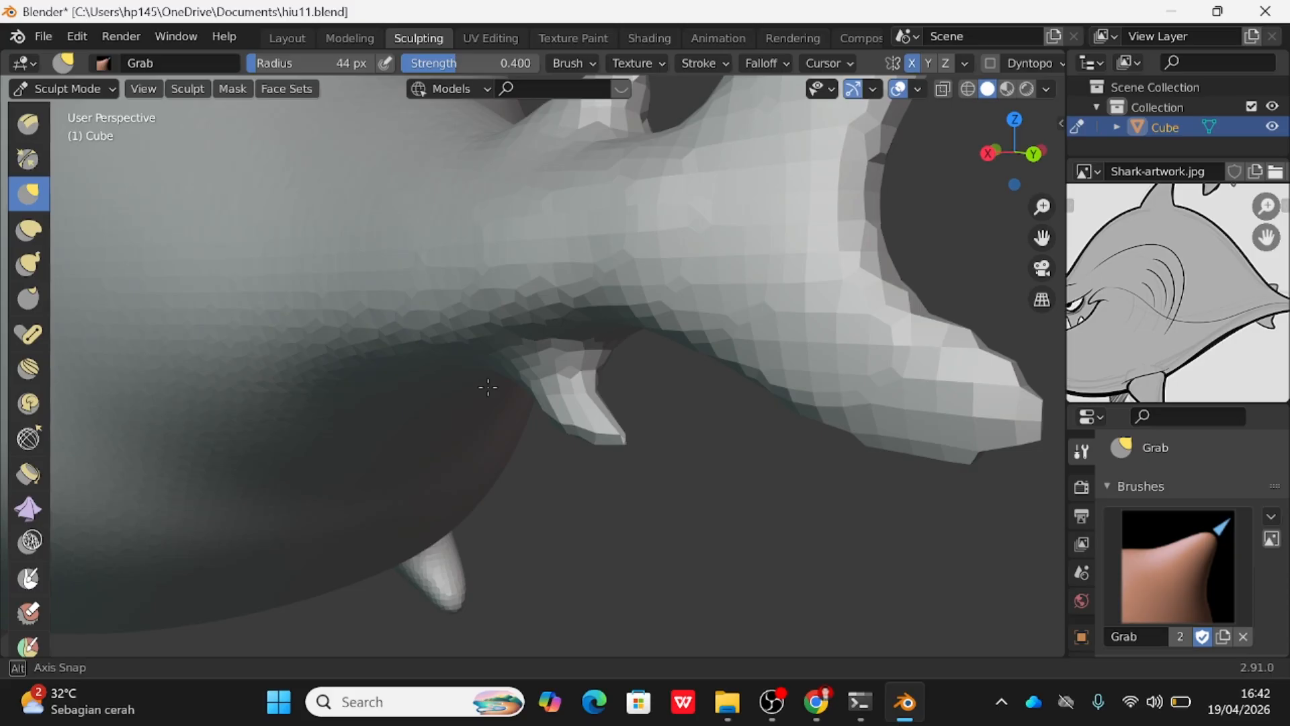
{"action": "middle_click_drag", "start_coordinate": [488, 388], "coordinate": [876, 194], "text": "alt"}
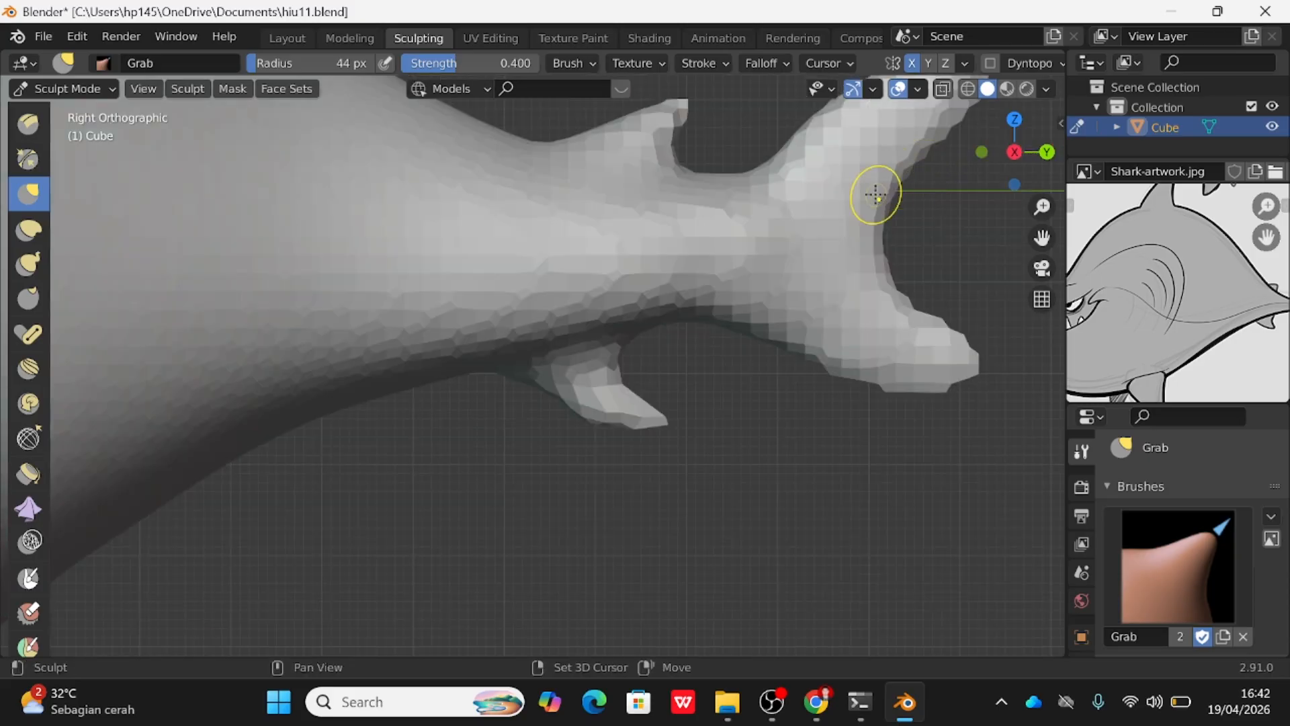
{"action": "scroll", "coordinate": [876, 194], "scroll_direction": "down", "scroll_amount": 2}
{"action": "middle_click_drag", "start_coordinate": [862, 118], "coordinate": [695, 291], "text": "shift"}
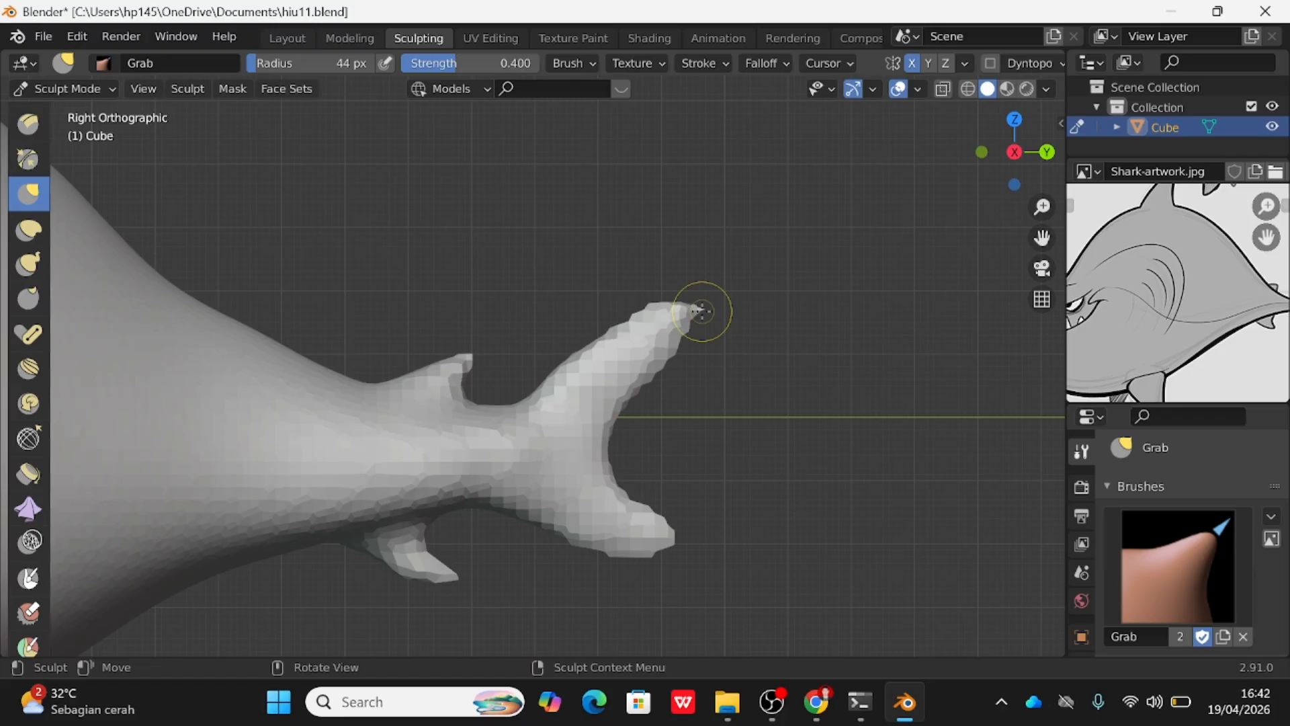
{"action": "scroll", "coordinate": [496, 369], "scroll_direction": "down", "scroll_amount": 4}
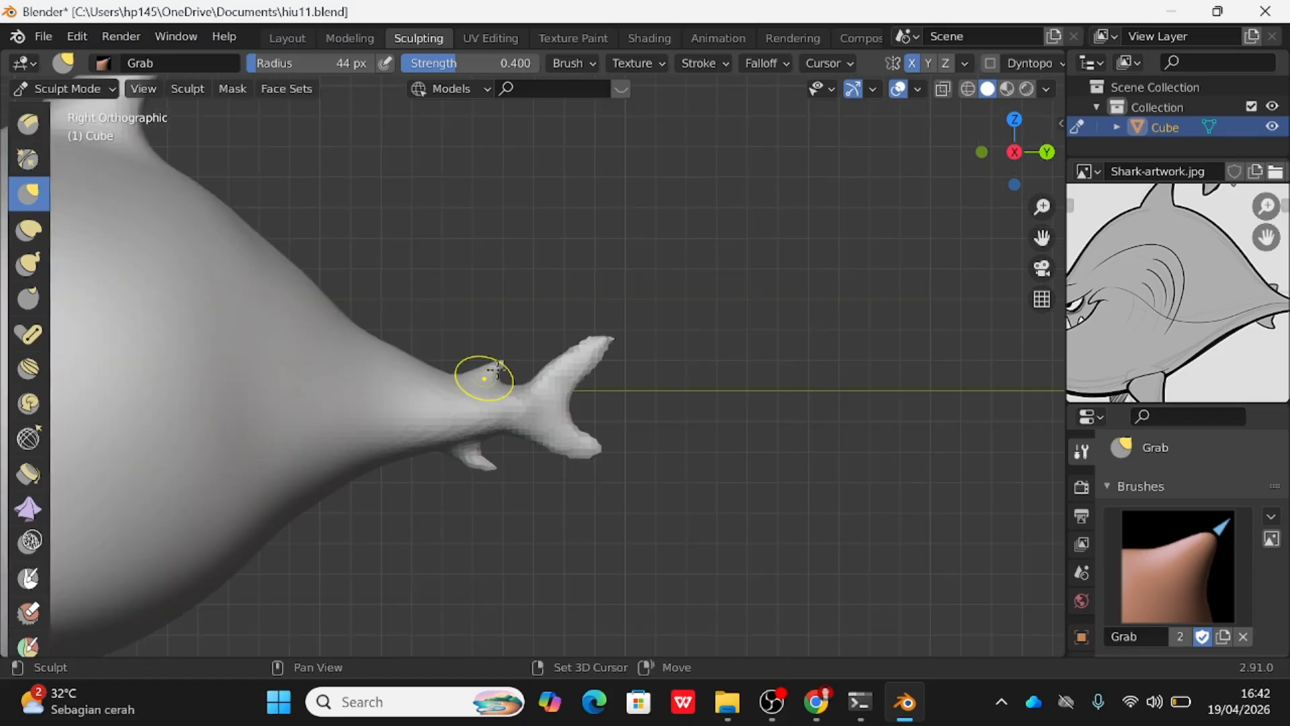
{"action": "scroll", "coordinate": [497, 370], "scroll_direction": "down", "scroll_amount": 3}
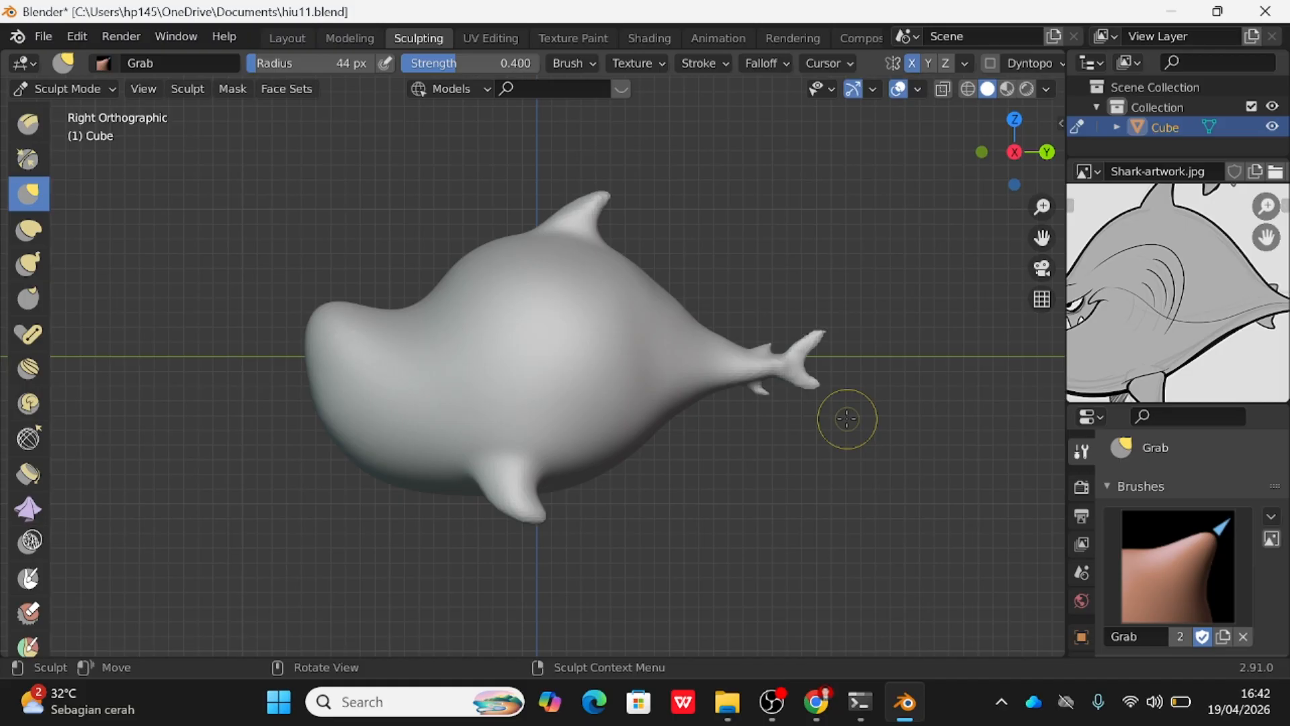
{"action": "scroll", "coordinate": [846, 418], "scroll_direction": "up", "scroll_amount": 4}
{"action": "left_click_drag", "start_coordinate": [729, 341], "coordinate": [715, 344]}
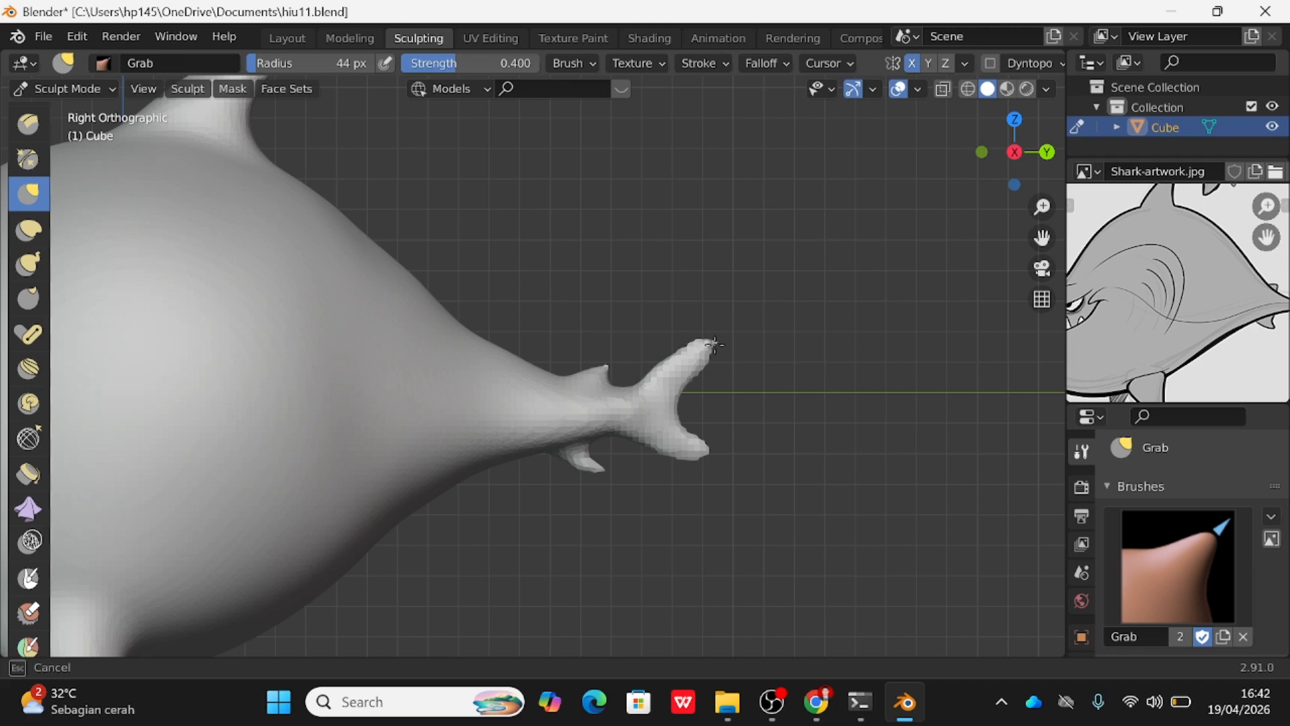
{"action": "left_click_drag", "start_coordinate": [714, 344], "coordinate": [732, 340]}
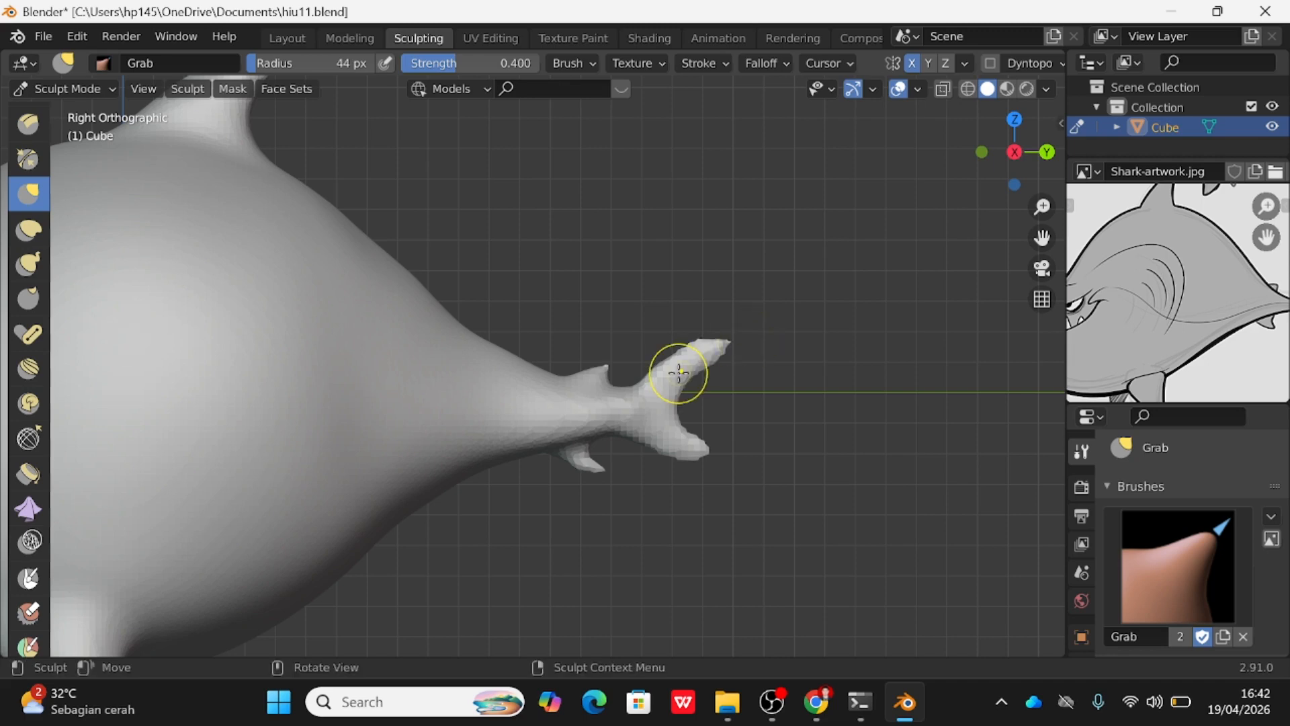
Raise the tip of the small upper fin on the tail stem slightly with Grab.
{"action": "scroll", "coordinate": [679, 372], "scroll_direction": "up", "scroll_amount": 2}
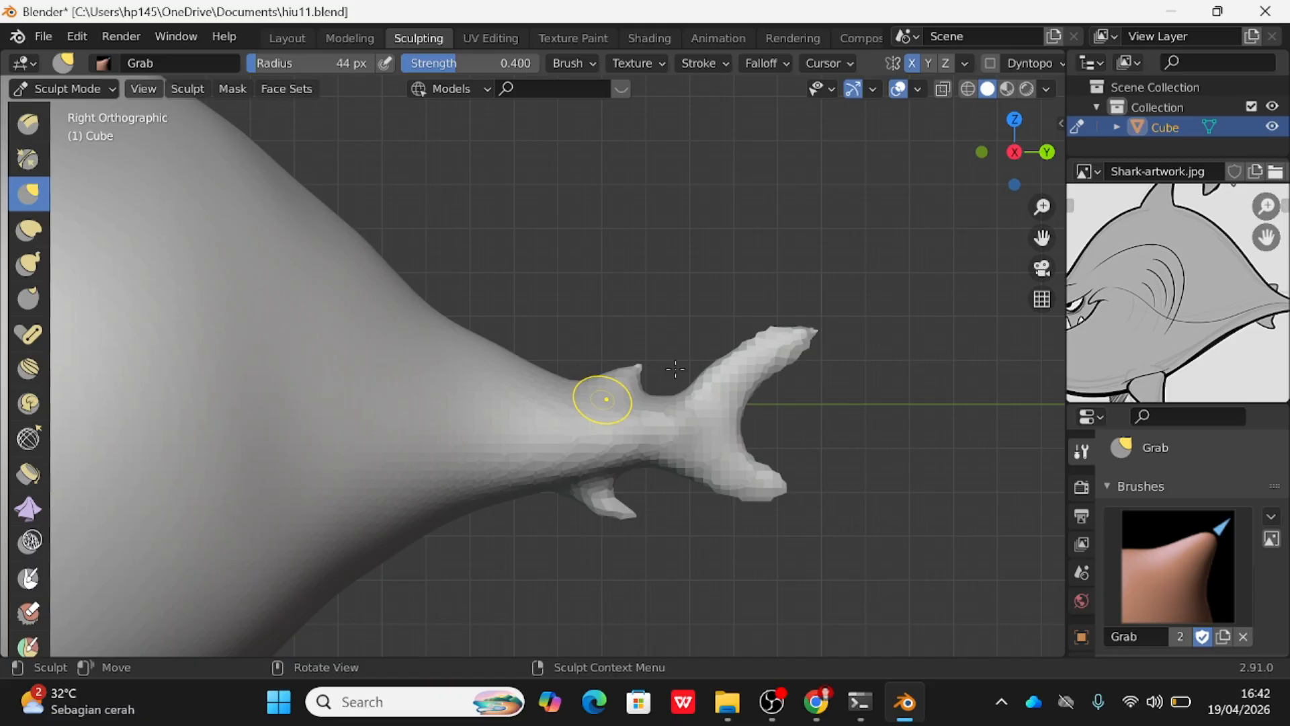
{"action": "left_click_drag", "start_coordinate": [629, 366], "coordinate": [641, 356]}
{"action": "scroll", "coordinate": [598, 474], "scroll_direction": "down", "scroll_amount": 3}
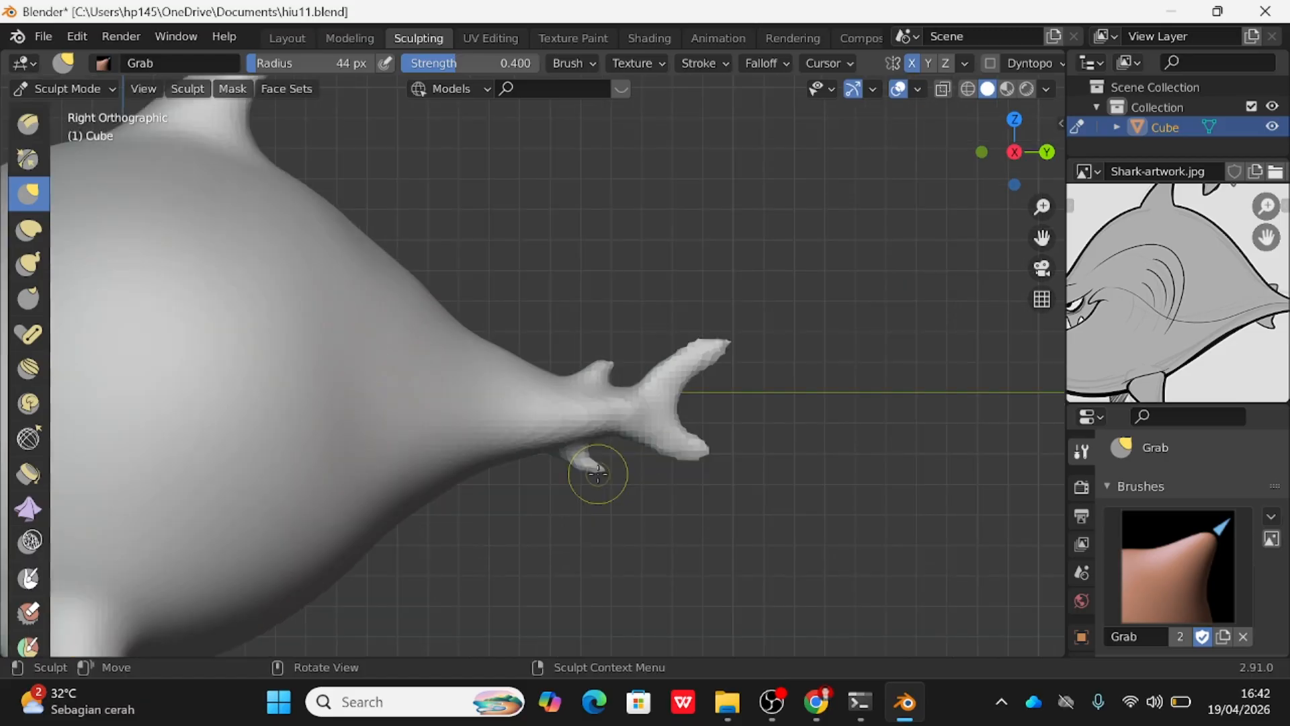
{"action": "scroll", "coordinate": [669, 346], "scroll_direction": "down", "scroll_amount": 4}
{"action": "middle_click_drag", "start_coordinate": [657, 360], "coordinate": [801, 333], "text": "shift"}
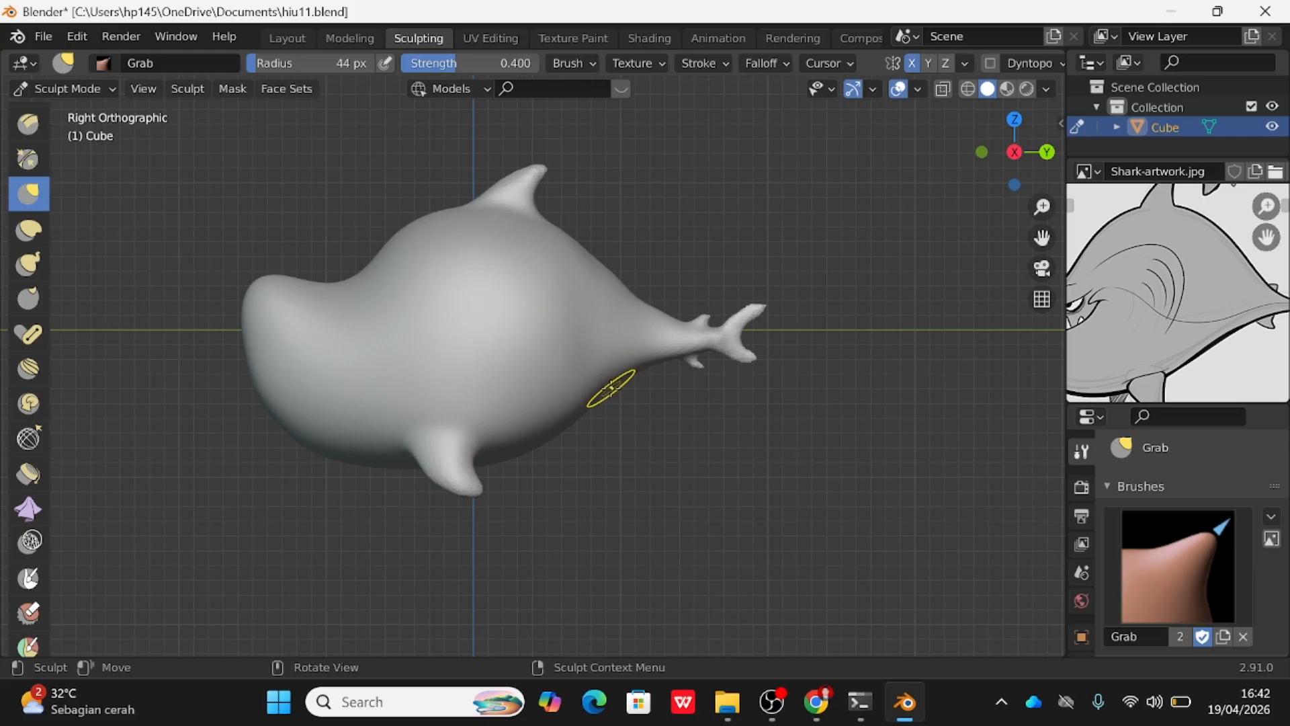
Set the Grab radius to 90 px and push the rear underside of the belly up toward the tail stem.
{"action": "scroll", "coordinate": [591, 441], "scroll_direction": "up", "scroll_amount": 3}
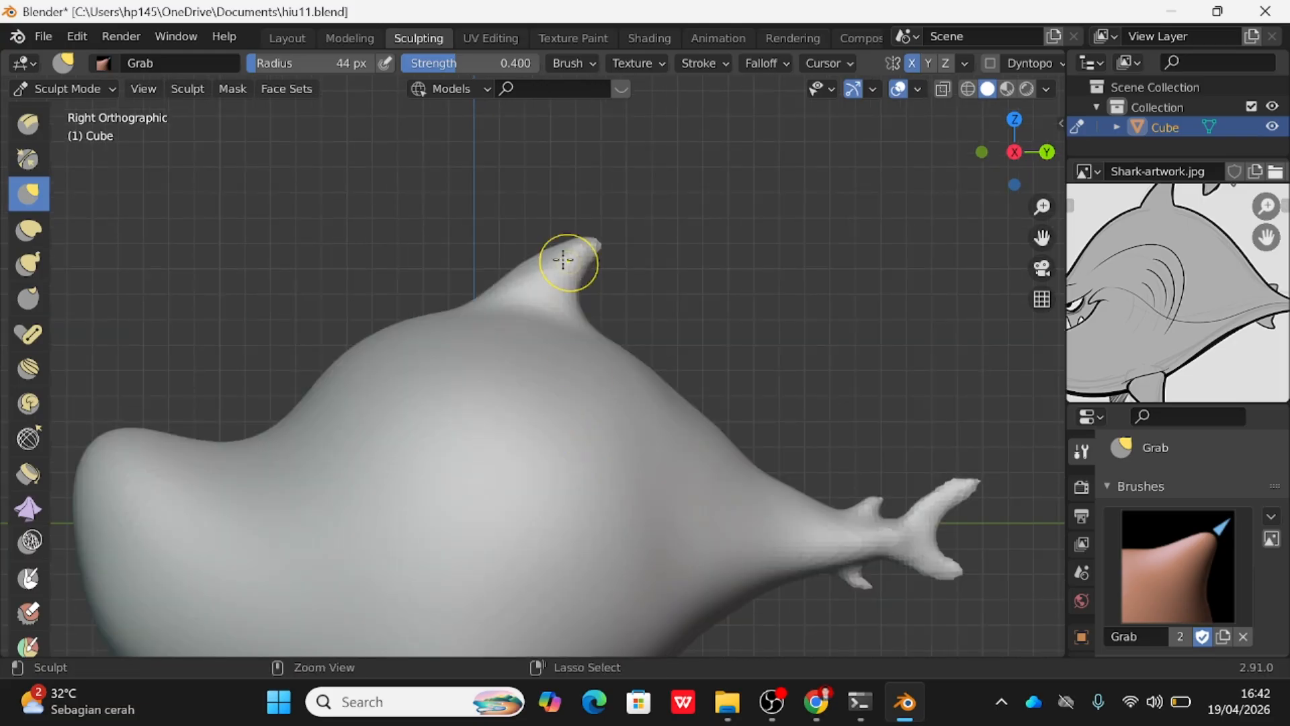
{"action": "key", "text": "ctrl+z"}
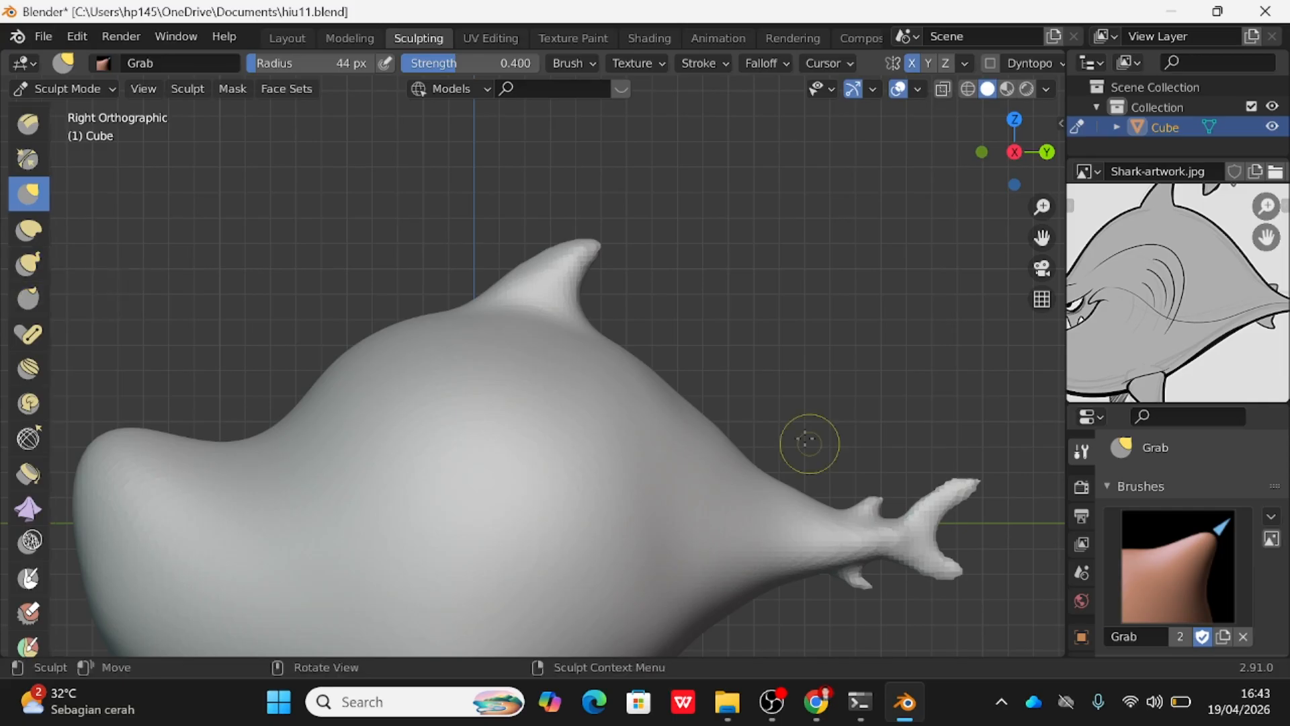
{"action": "scroll", "coordinate": [627, 393], "scroll_direction": "down", "scroll_amount": 2}
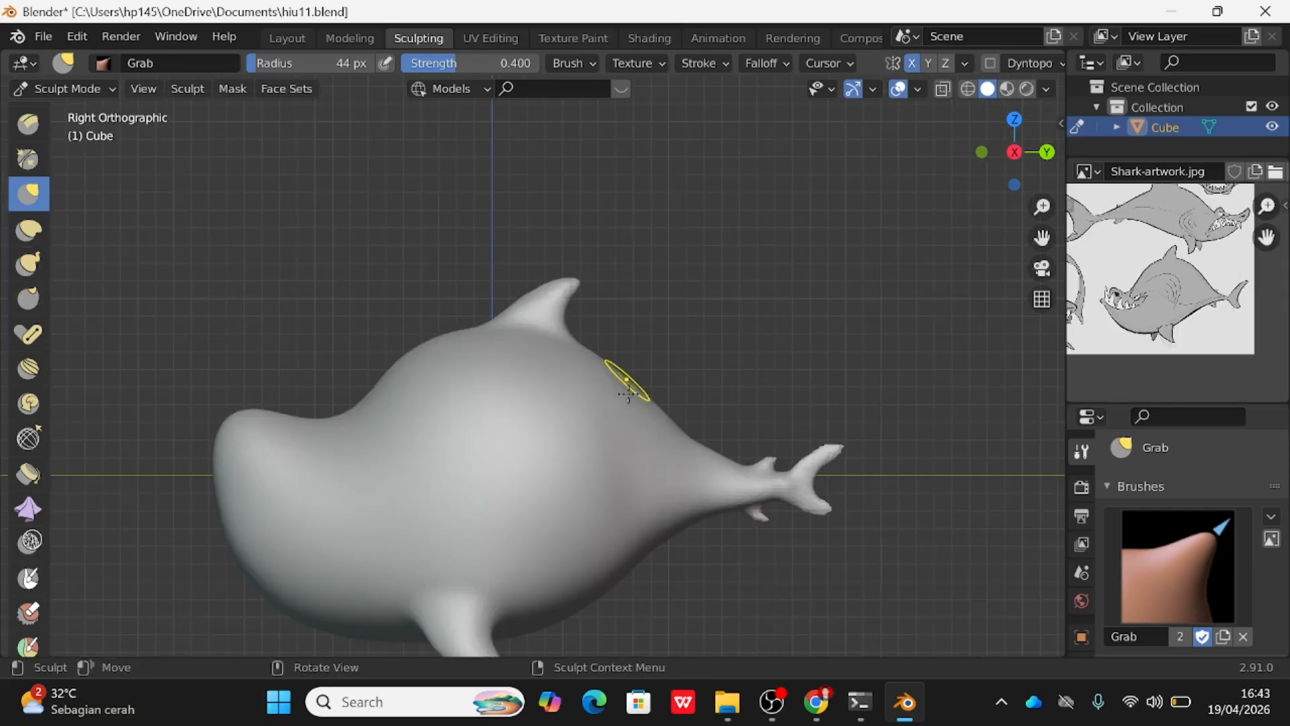
{"action": "scroll", "coordinate": [627, 393], "scroll_direction": "down", "scroll_amount": 3}
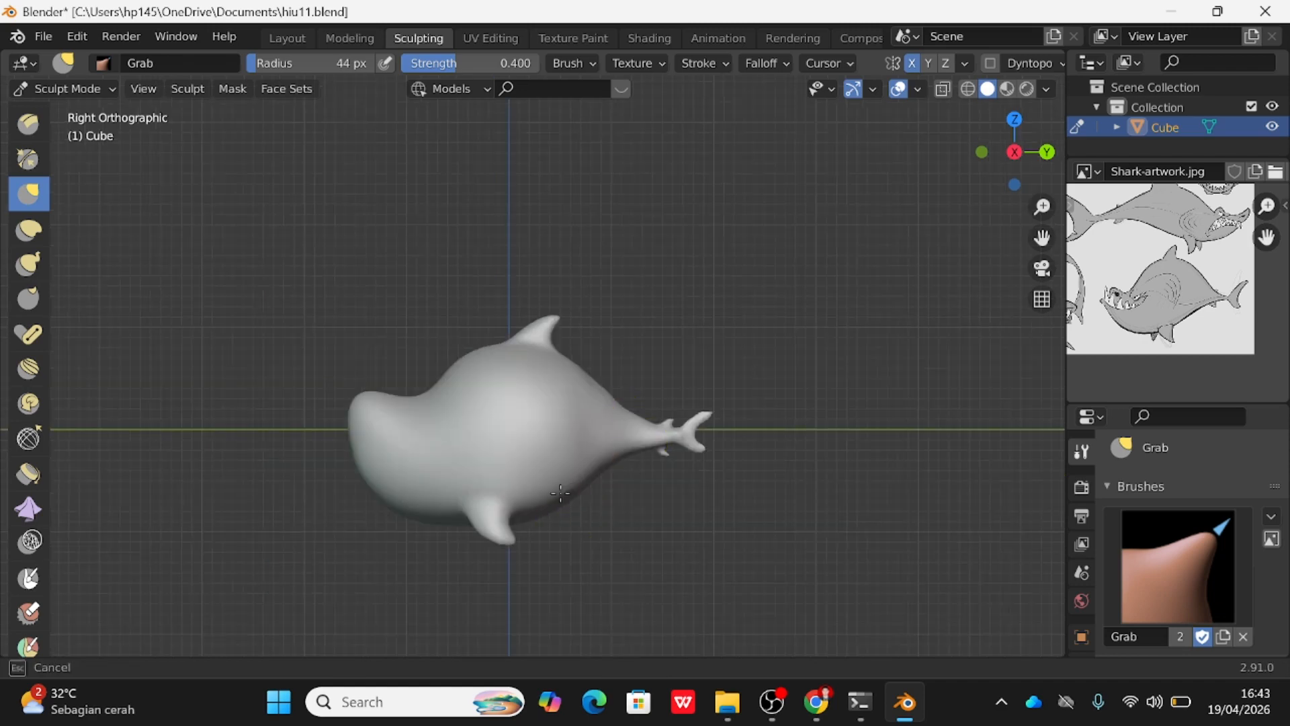
{"action": "key", "text": "f"}
{"action": "left_click", "coordinate": [608, 512]}
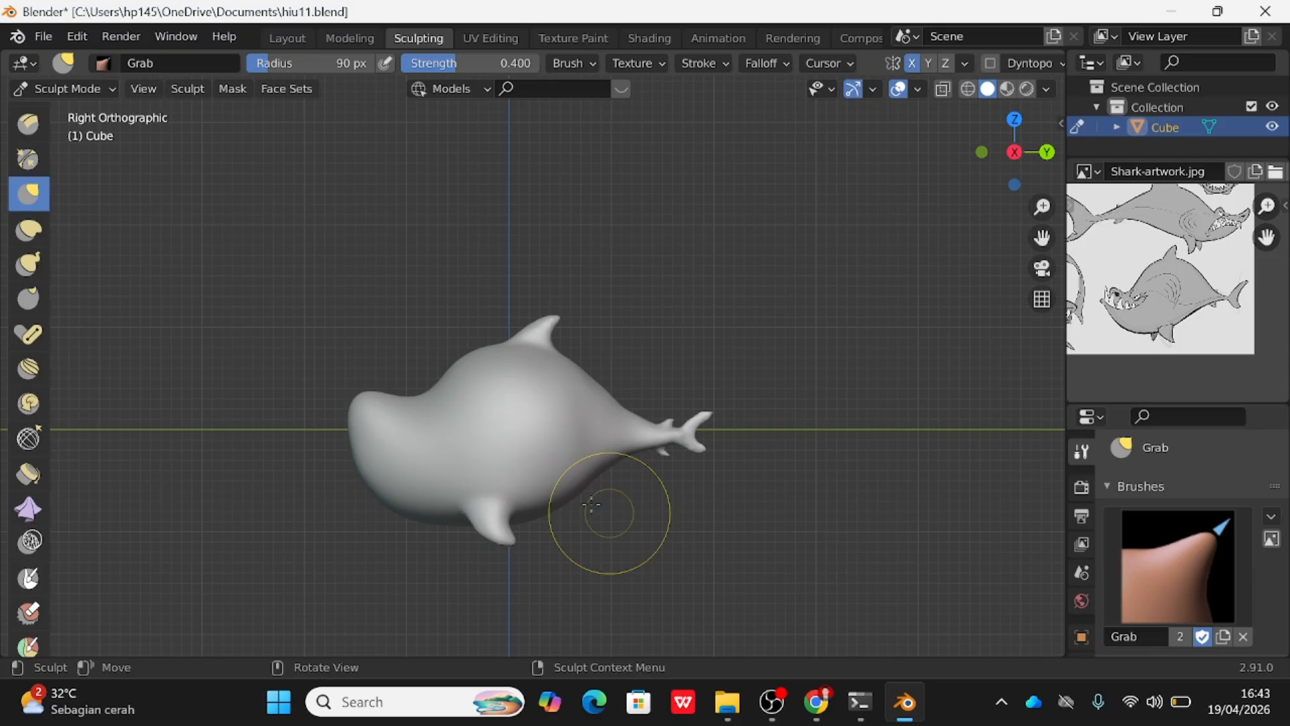
{"action": "left_click_drag", "start_coordinate": [567, 496], "coordinate": [591, 446]}
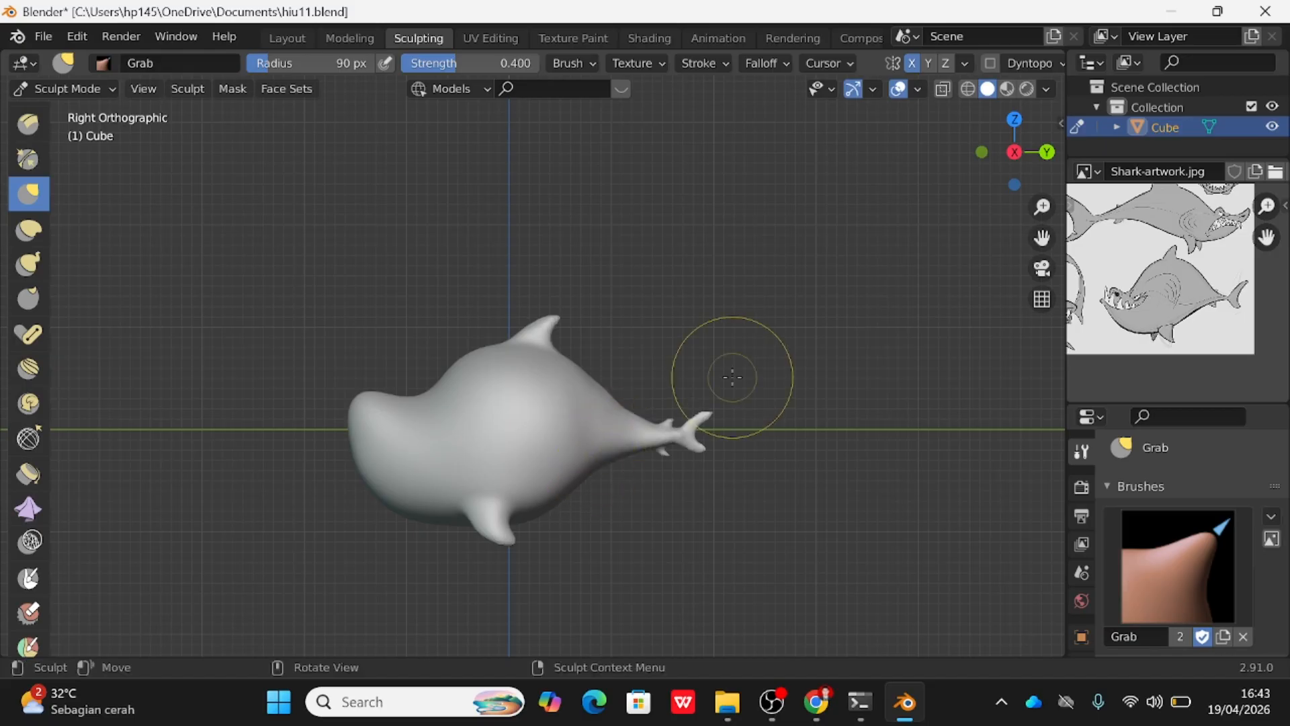
Stretch the tail stem backward and slim its upper and lower contours with Grab.
{"action": "scroll", "coordinate": [736, 433], "scroll_direction": "up", "scroll_amount": 3}
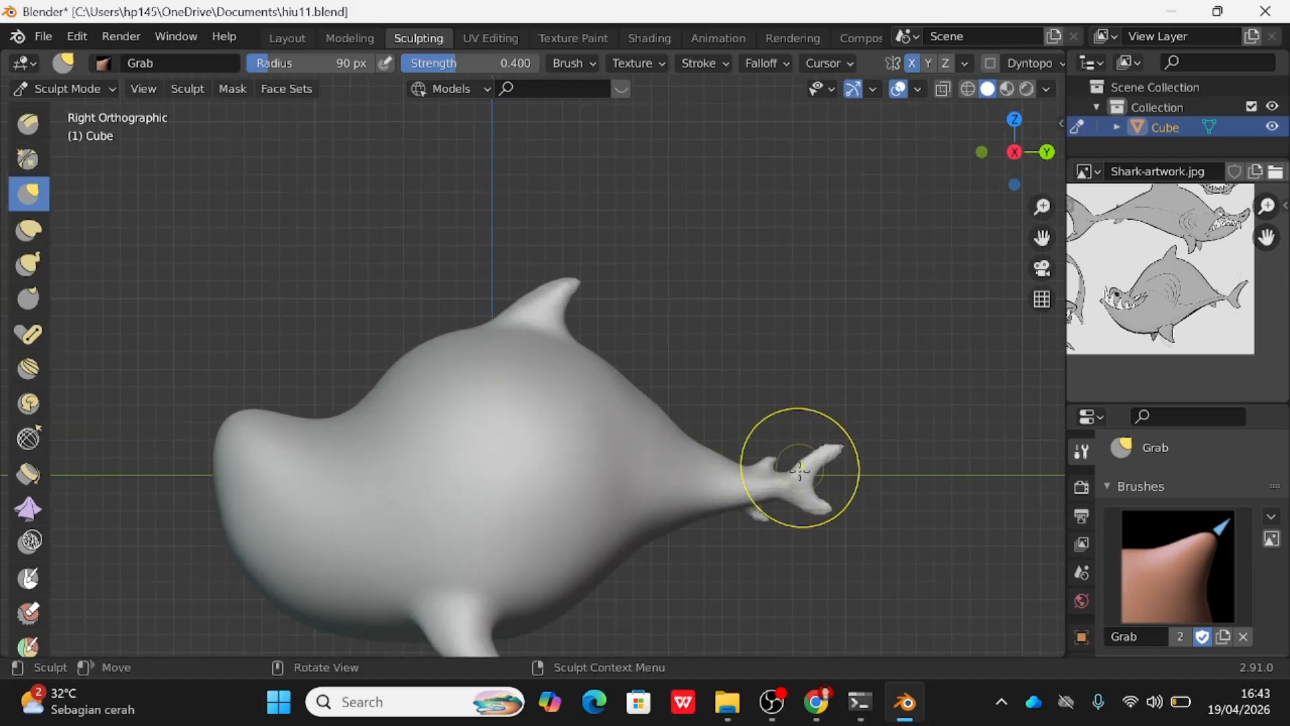
{"action": "scroll", "coordinate": [787, 491], "scroll_direction": "up", "scroll_amount": 2}
{"action": "middle_click_drag", "start_coordinate": [901, 529], "coordinate": [728, 398], "text": "shift"}
{"action": "mouse_move", "coordinate": [668, 379]}
{"action": "left_mouse_down"}
{"action": "mouse_move", "coordinate": [683, 424]}
{"action": "mouse_move", "coordinate": [680, 411]}
{"action": "mouse_move", "coordinate": [716, 389]}
{"action": "mouse_move", "coordinate": [710, 399]}
{"action": "left_mouse_up"}
{"action": "left_click_drag", "start_coordinate": [633, 366], "coordinate": [638, 388]}
{"action": "left_click_drag", "start_coordinate": [648, 436], "coordinate": [660, 420]}
{"action": "left_click_drag", "start_coordinate": [715, 381], "coordinate": [710, 389]}
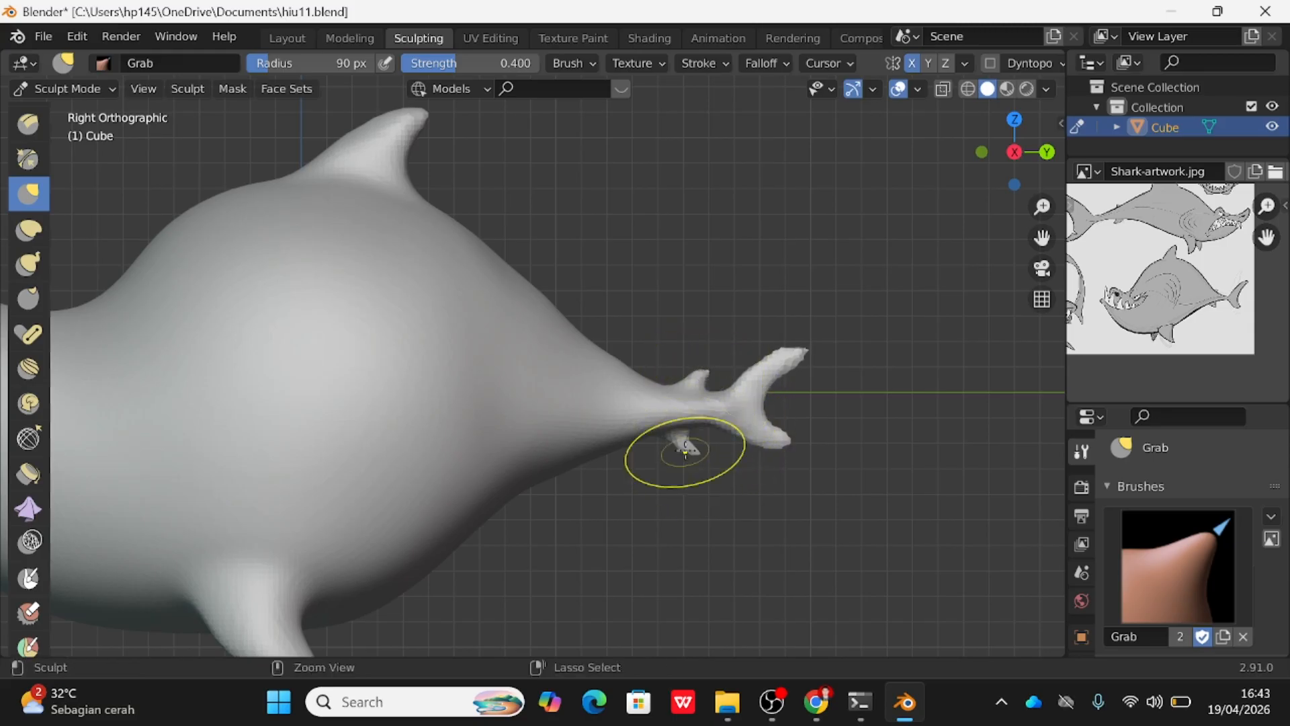
Smooth the tail fin's lobes and use Grab to adjust the front edges of the upper lobe and small lower fin.
{"action": "mouse_move", "coordinate": [760, 430]}
{"action": "left_mouse_down", "text": "shift"}
{"action": "mouse_move", "coordinate": [753, 406]}
{"action": "mouse_move", "coordinate": [789, 369]}
{"action": "left_mouse_up", "text": "shift"}
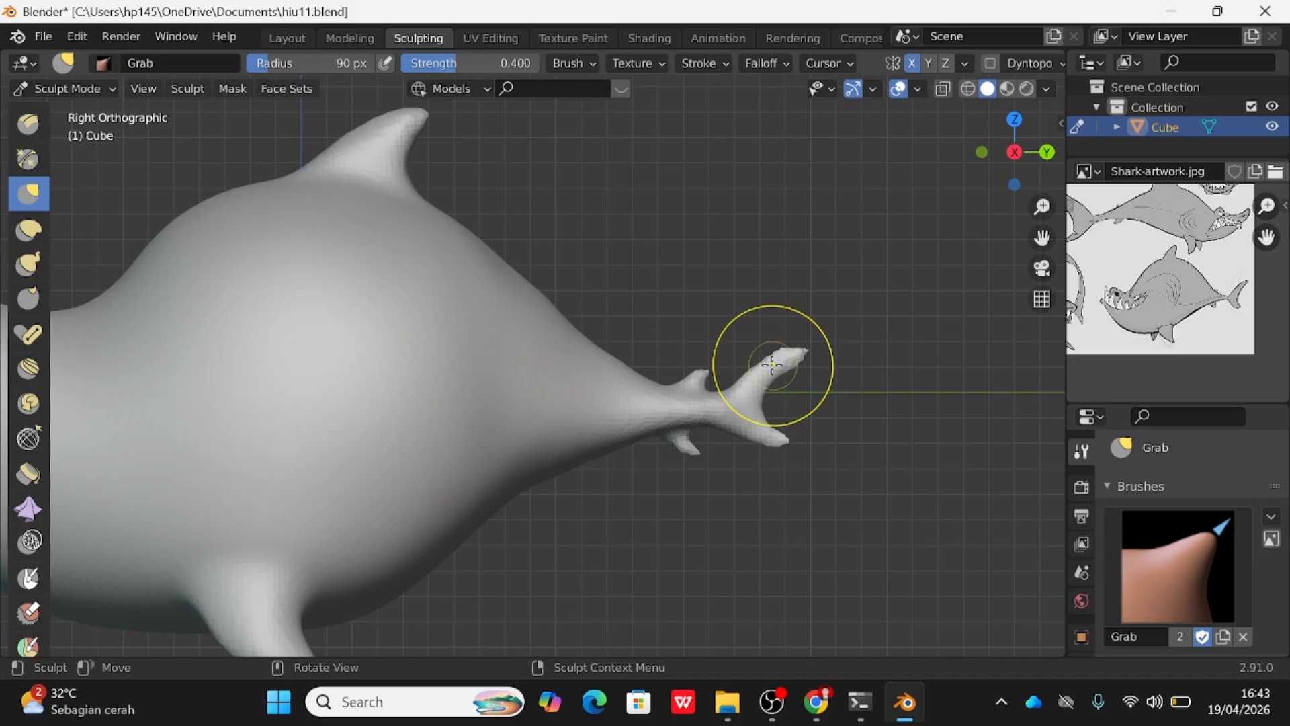
{"action": "mouse_move", "coordinate": [758, 361]}
{"action": "left_mouse_down"}
{"action": "mouse_move", "coordinate": [707, 362]}
{"action": "mouse_move", "coordinate": [669, 389]}
{"action": "mouse_move", "coordinate": [717, 394]}
{"action": "left_mouse_up"}
{"action": "scroll", "coordinate": [789, 344], "scroll_direction": "down", "scroll_amount": 2}
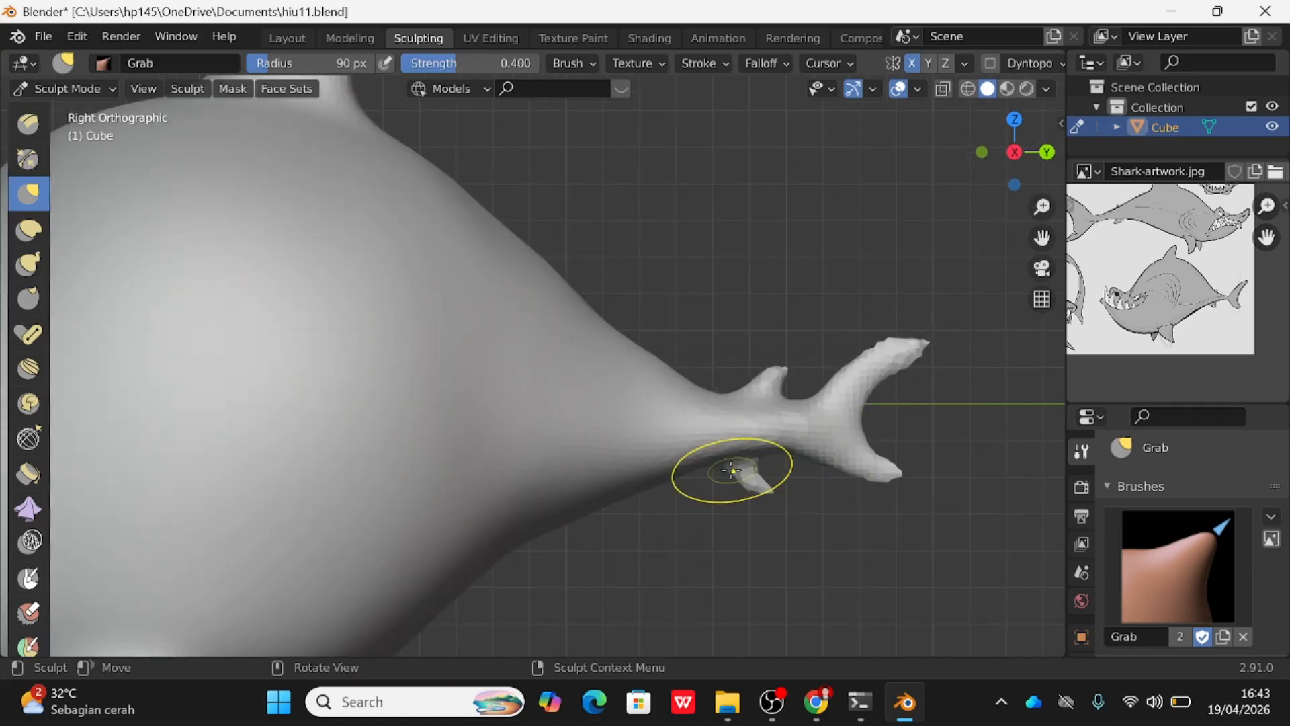
{"action": "mouse_move", "coordinate": [726, 469]}
{"action": "left_mouse_down"}
{"action": "mouse_move", "coordinate": [719, 477]}
{"action": "mouse_move", "coordinate": [754, 474]}
{"action": "left_mouse_up"}
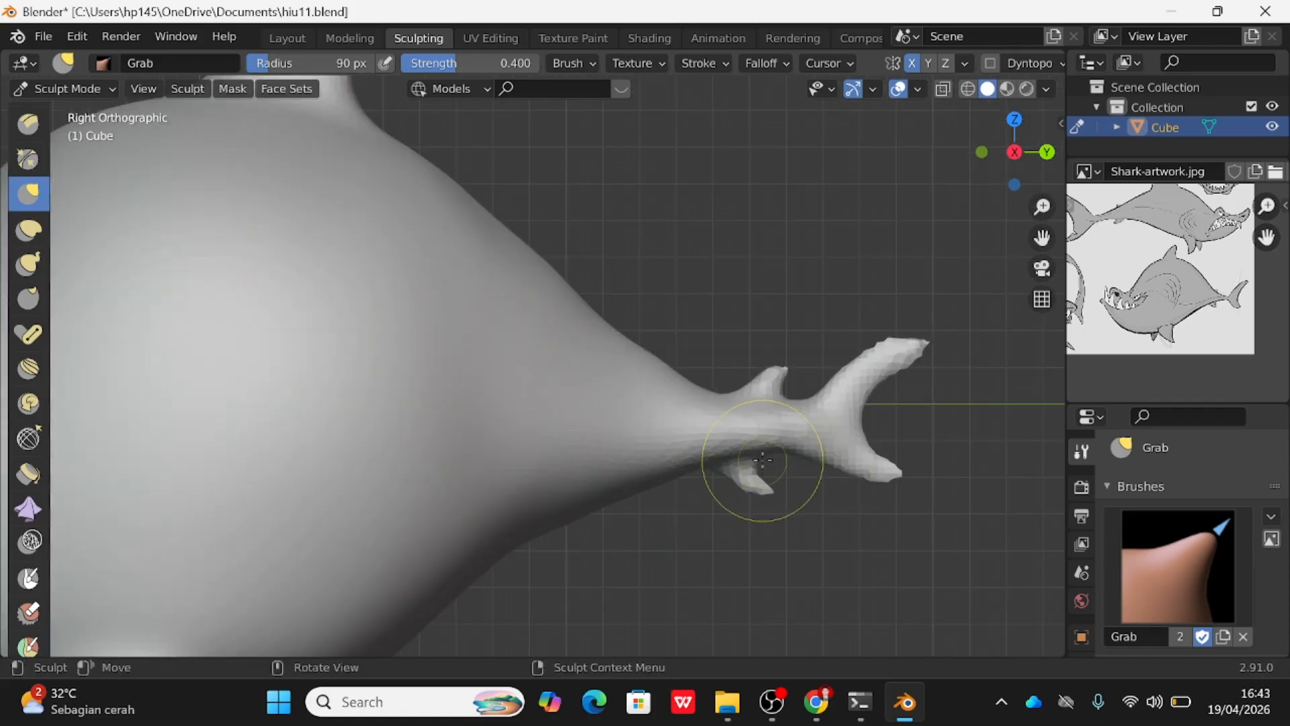
Examine the whole shark's silhouette from the side and from an angled view against the reference artwork.
{"action": "scroll", "coordinate": [811, 338], "scroll_direction": "down", "scroll_amount": 2}
{"action": "scroll", "coordinate": [806, 343], "scroll_direction": "down", "scroll_amount": 4}
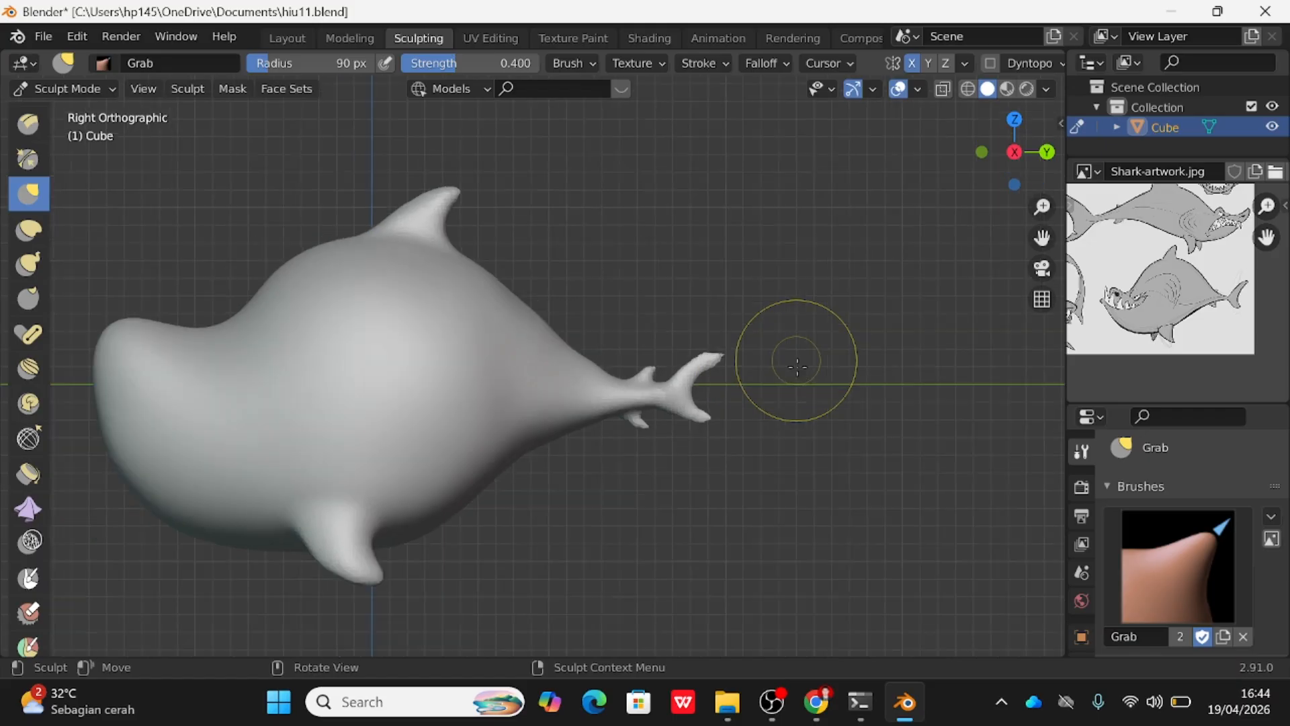
{"action": "middle_click_drag", "start_coordinate": [634, 332], "coordinate": [751, 286], "text": "shift"}
{"action": "scroll", "coordinate": [752, 286], "scroll_direction": "down", "scroll_amount": 3}
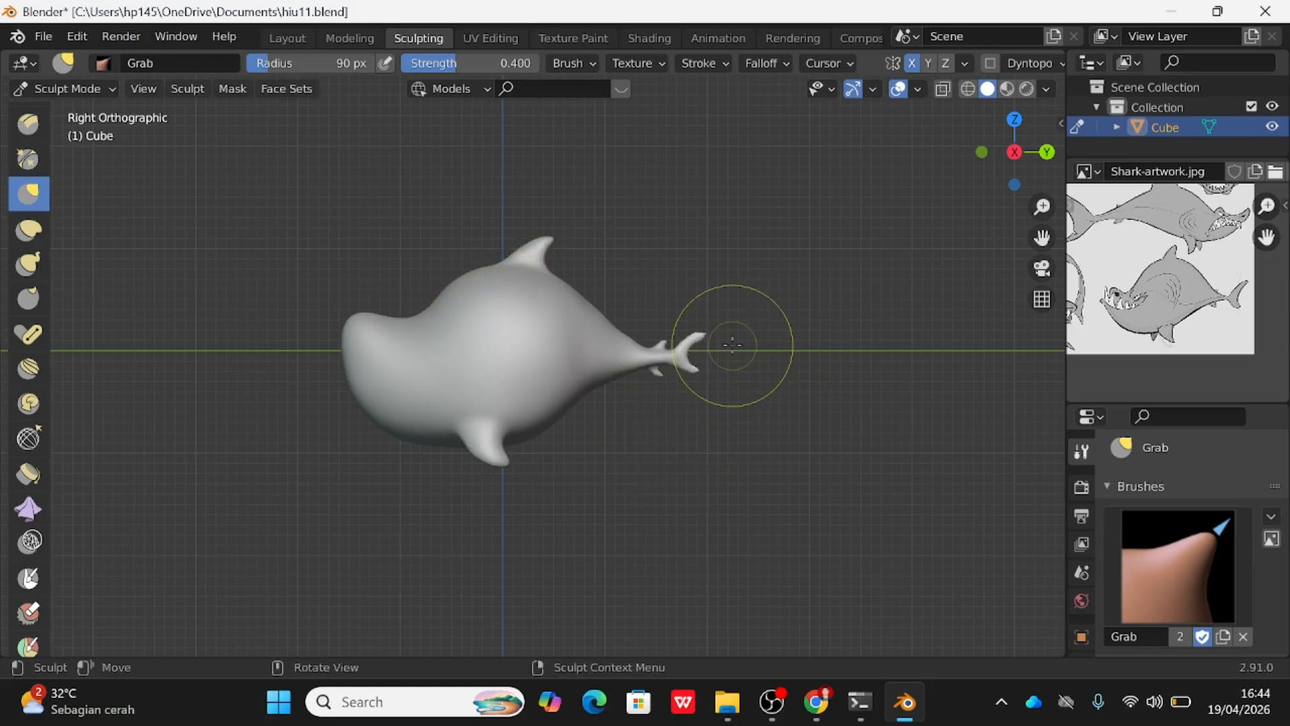
{"action": "middle_click_drag", "start_coordinate": [596, 293], "coordinate": [666, 369]}
{"action": "left_click", "coordinate": [1029, 164]}
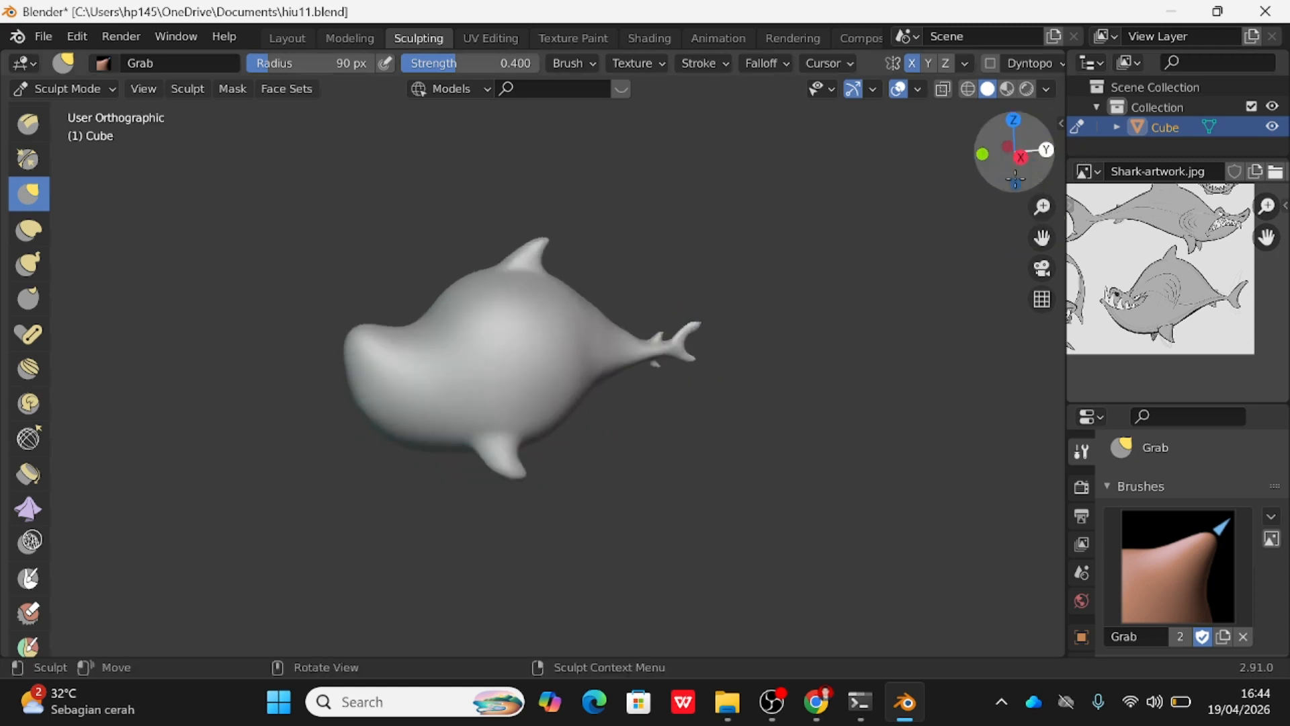